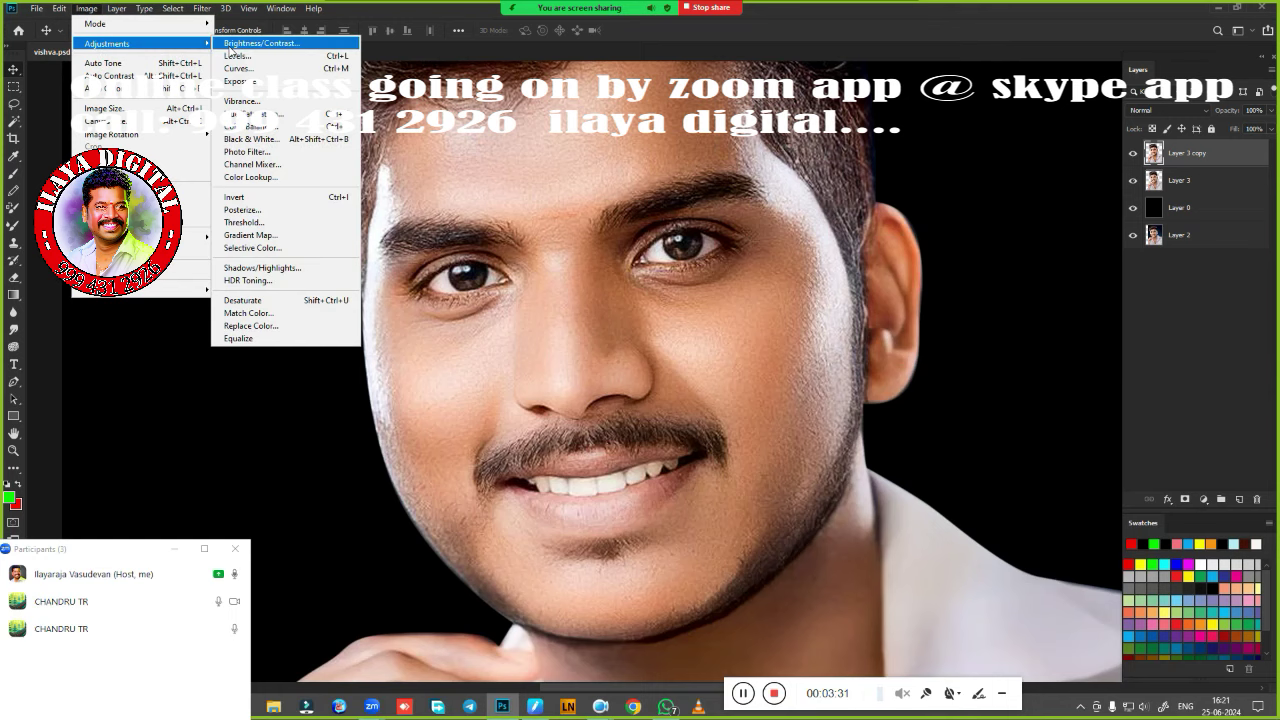
# Open Selective Color and set the Reds cyan to about +19.
pyautogui.click(282, 250)
pyautogui.moveTo(996, 202); pyautogui.dragTo(1011, 137)
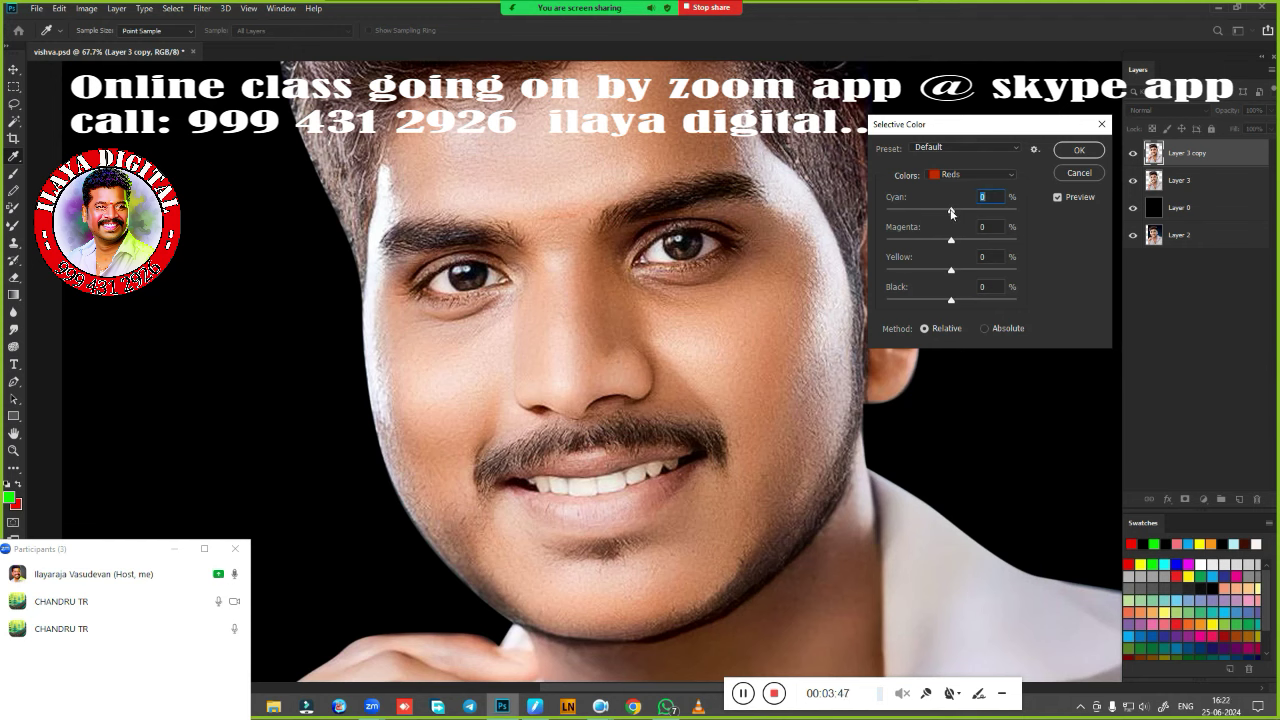
pyautogui.moveTo(951, 212); pyautogui.dragTo(953, 212)
pyautogui.moveTo(981, 212); pyautogui.dragTo(1022, 213)
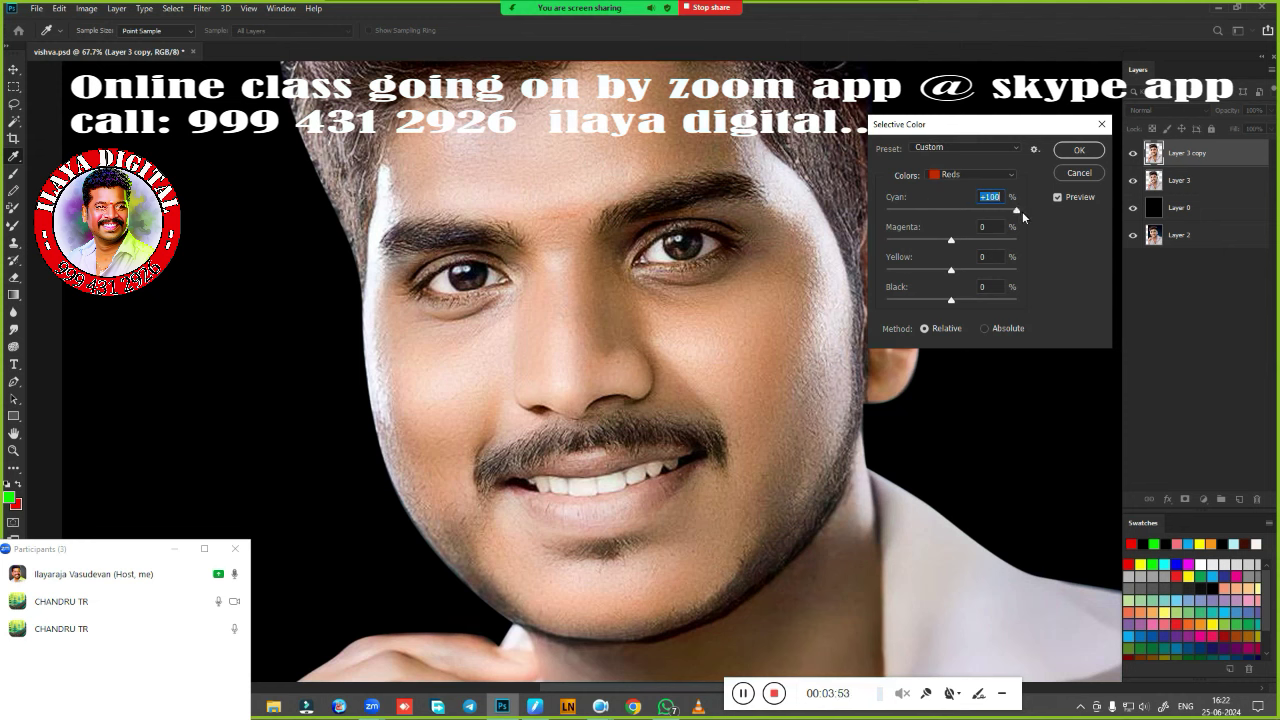
pyautogui.moveTo(1020, 212); pyautogui.dragTo(888, 210)
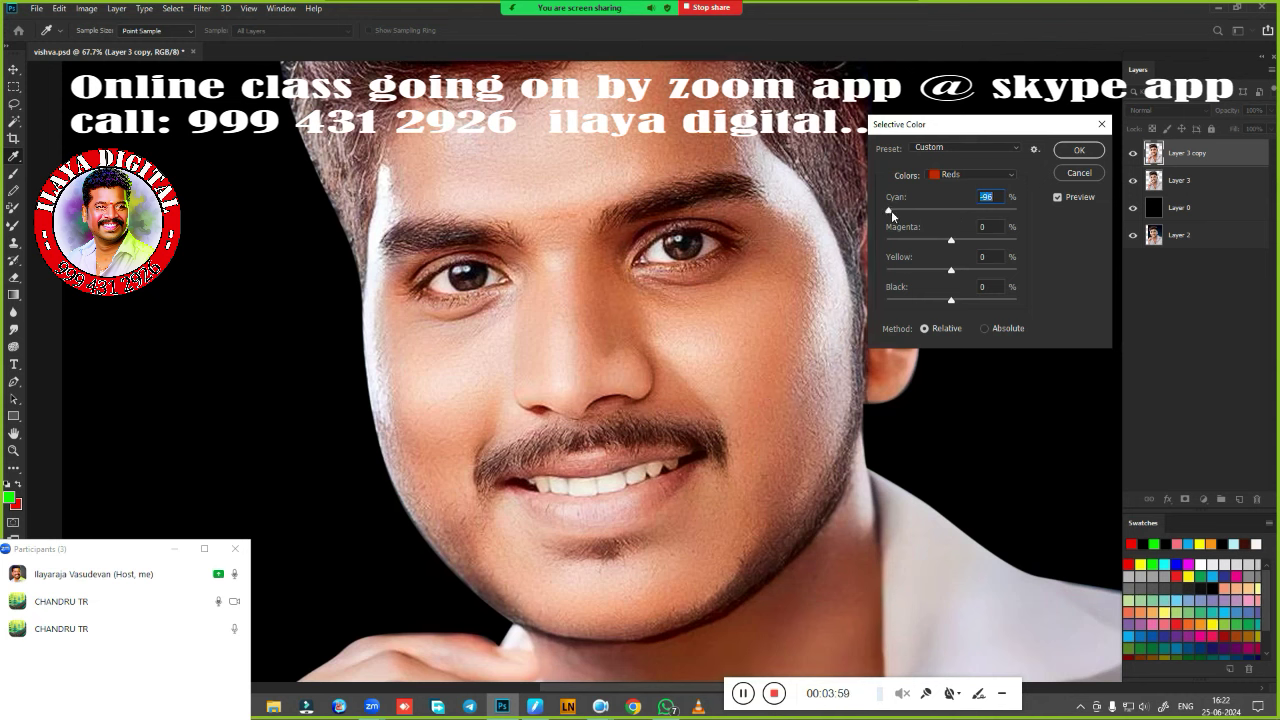
pyautogui.moveTo(890, 211); pyautogui.dragTo(946, 211)
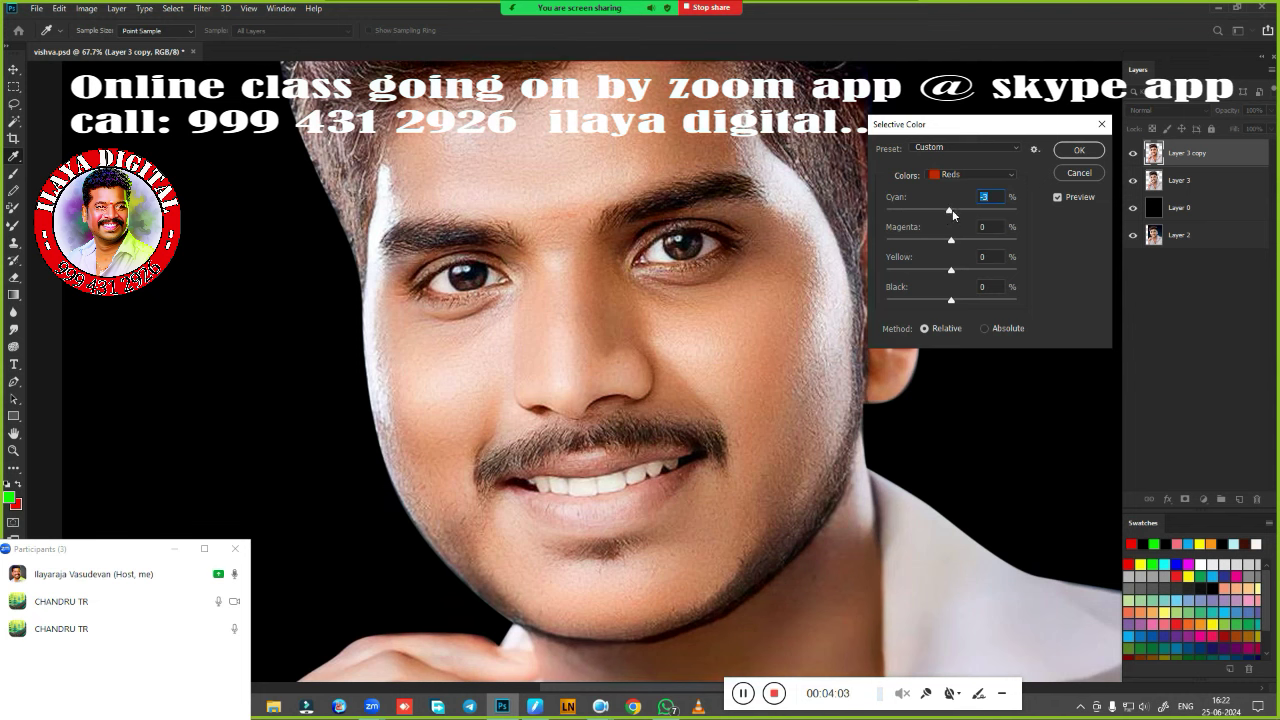
pyautogui.moveTo(952, 210)
pyautogui.mouseDown()
pyautogui.moveTo(912, 217)
pyautogui.moveTo(941, 217)
pyautogui.mouseUp()
pyautogui.moveTo(958, 214)
pyautogui.mouseDown()
pyautogui.moveTo(905, 216)
pyautogui.moveTo(950, 213)
pyautogui.mouseUp()
pyautogui.moveTo(955, 210)
pyautogui.mouseDown()
pyautogui.moveTo(919, 214)
pyautogui.moveTo(964, 214)
pyautogui.mouseUp()
# Set the Reds to magenta -8, yellow +14 and black -17.
pyautogui.moveTo(952, 241); pyautogui.dragTo(1007, 240)
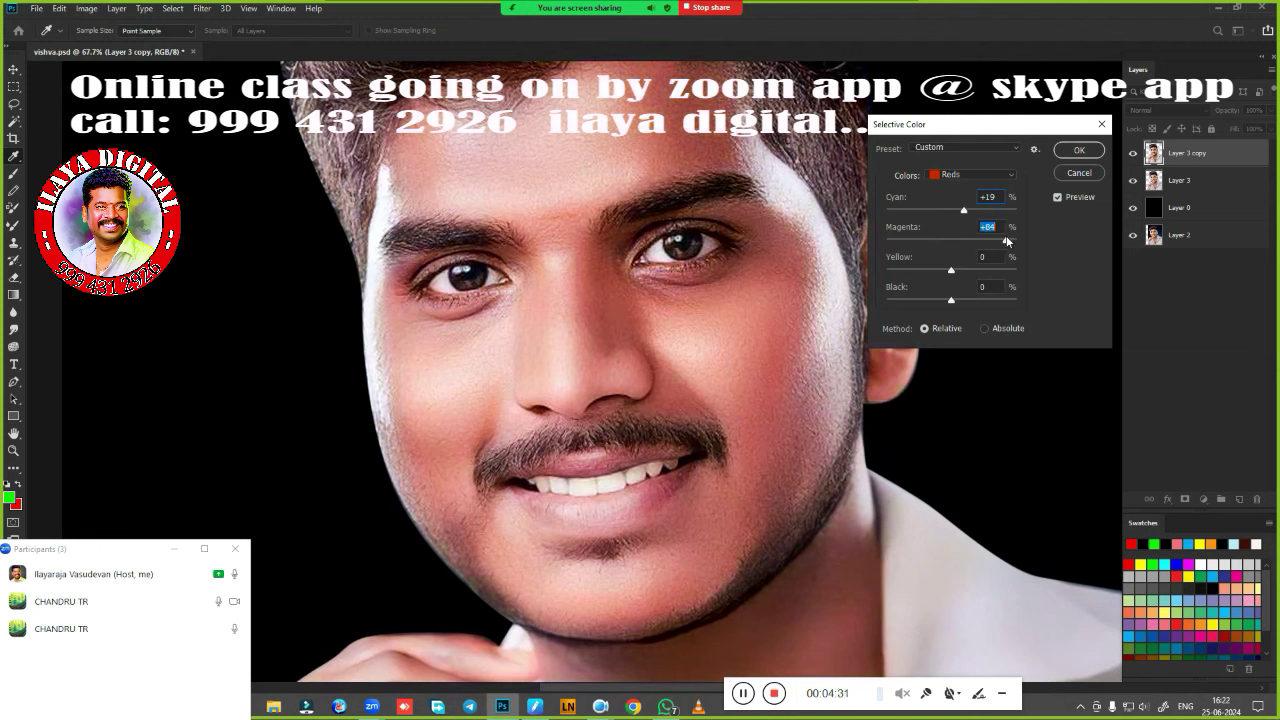
pyautogui.moveTo(1007, 240)
pyautogui.mouseDown()
pyautogui.moveTo(945, 244)
pyautogui.moveTo(949, 272)
pyautogui.moveTo(884, 272)
pyautogui.moveTo(996, 271)
pyautogui.moveTo(961, 274)
pyautogui.mouseUp()
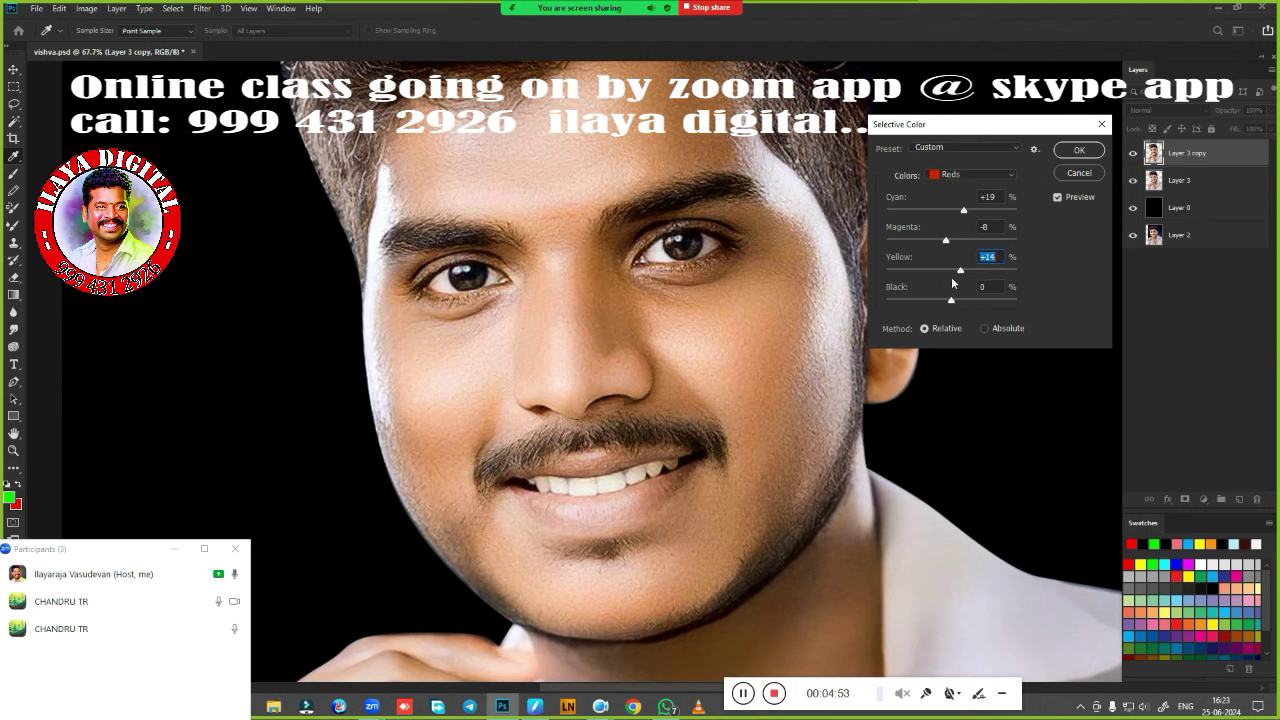
pyautogui.moveTo(950, 303)
pyautogui.mouseDown()
pyautogui.moveTo(903, 304)
pyautogui.moveTo(953, 307)
pyautogui.moveTo(939, 301)
pyautogui.mouseUp()
# Set the Whites range to Yellow +2 in Selective Color.
pyautogui.click(980, 176)
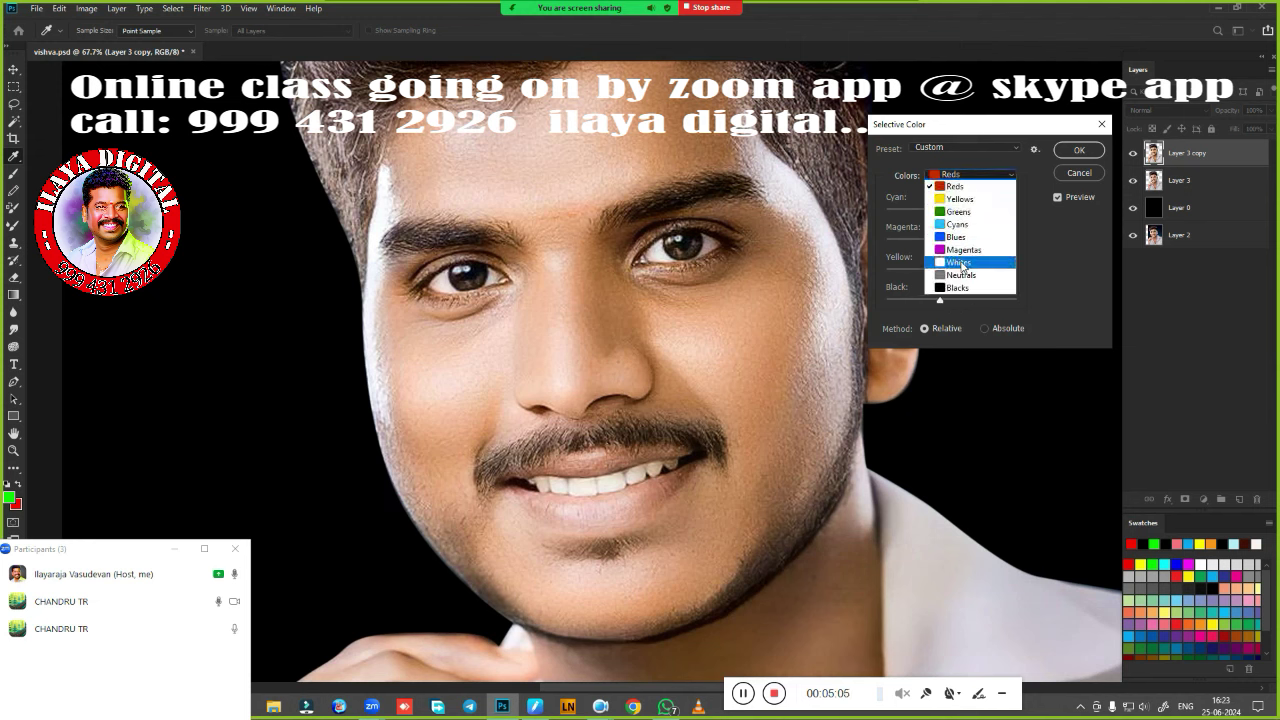
pyautogui.click(964, 256)
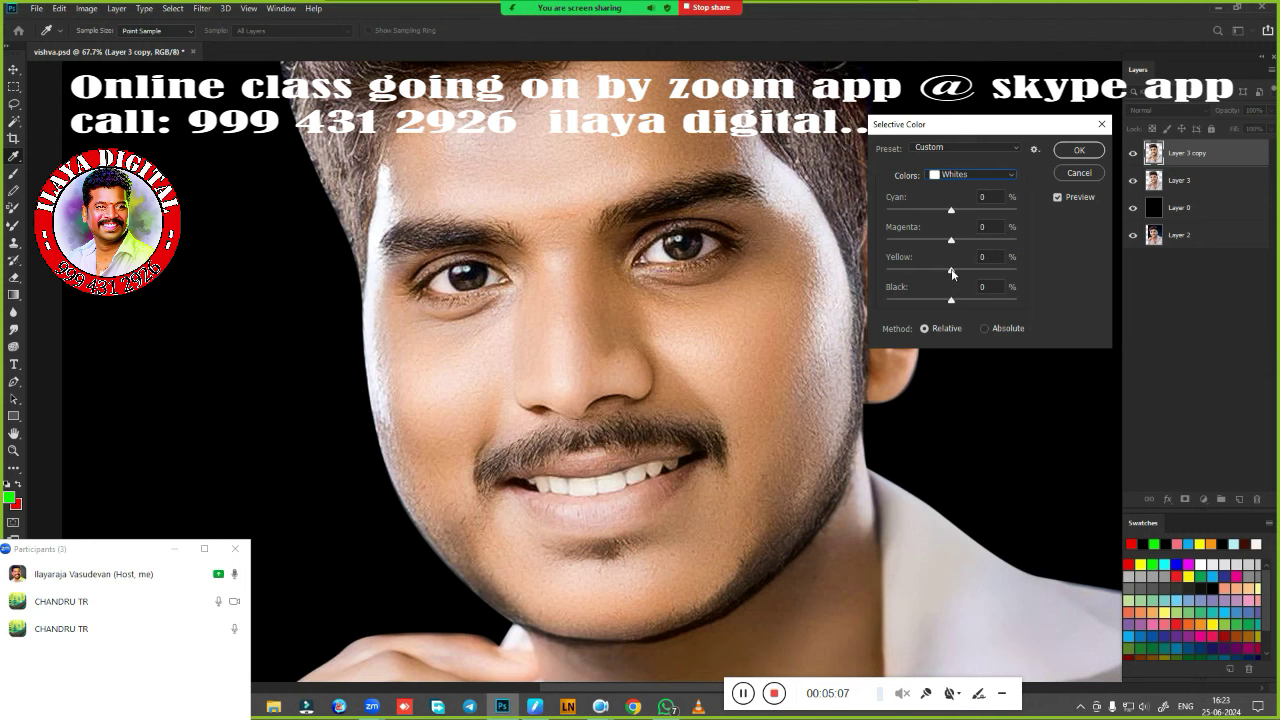
pyautogui.moveTo(951, 273); pyautogui.dragTo(883, 273)
pyautogui.write('0')
pyautogui.moveTo(952, 273)
pyautogui.mouseDown()
pyautogui.moveTo(1026, 263)
pyautogui.moveTo(907, 282)
pyautogui.moveTo(928, 276)
pyautogui.mouseUp()
# Give the Blacks range Black +6, compare with preview off, and apply the correction.
pyautogui.click(975, 175)
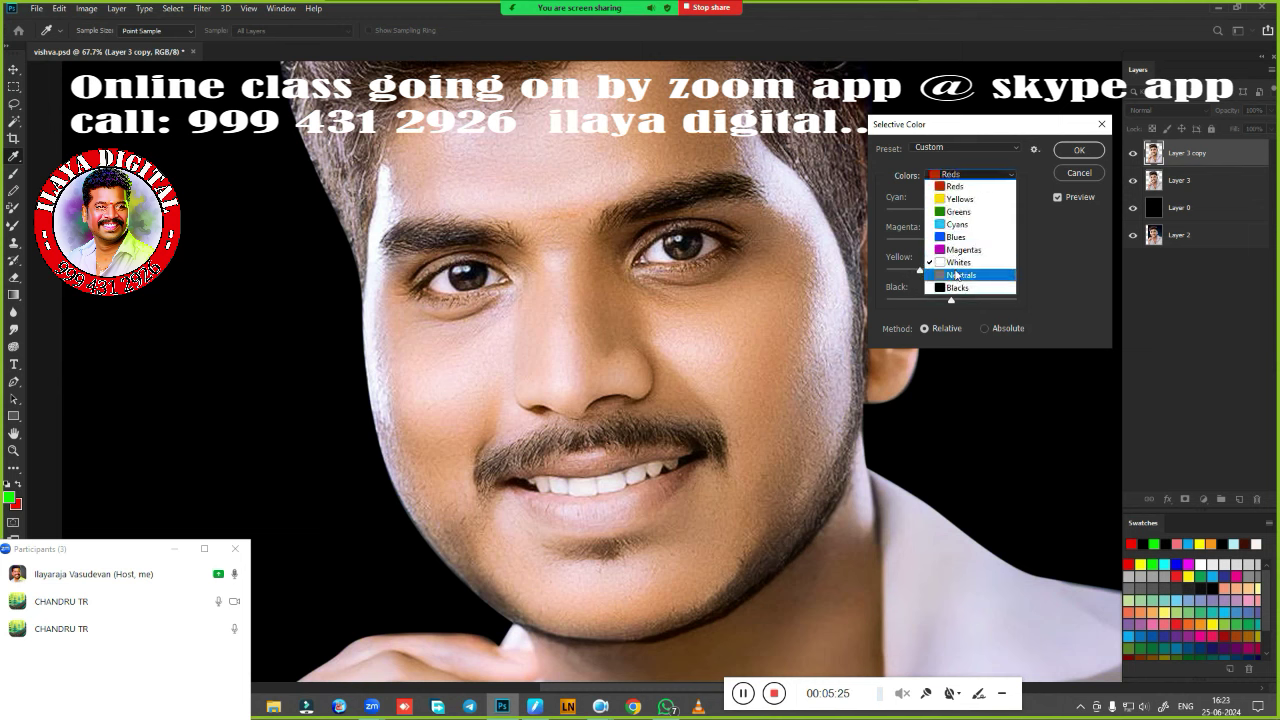
pyautogui.click(985, 282)
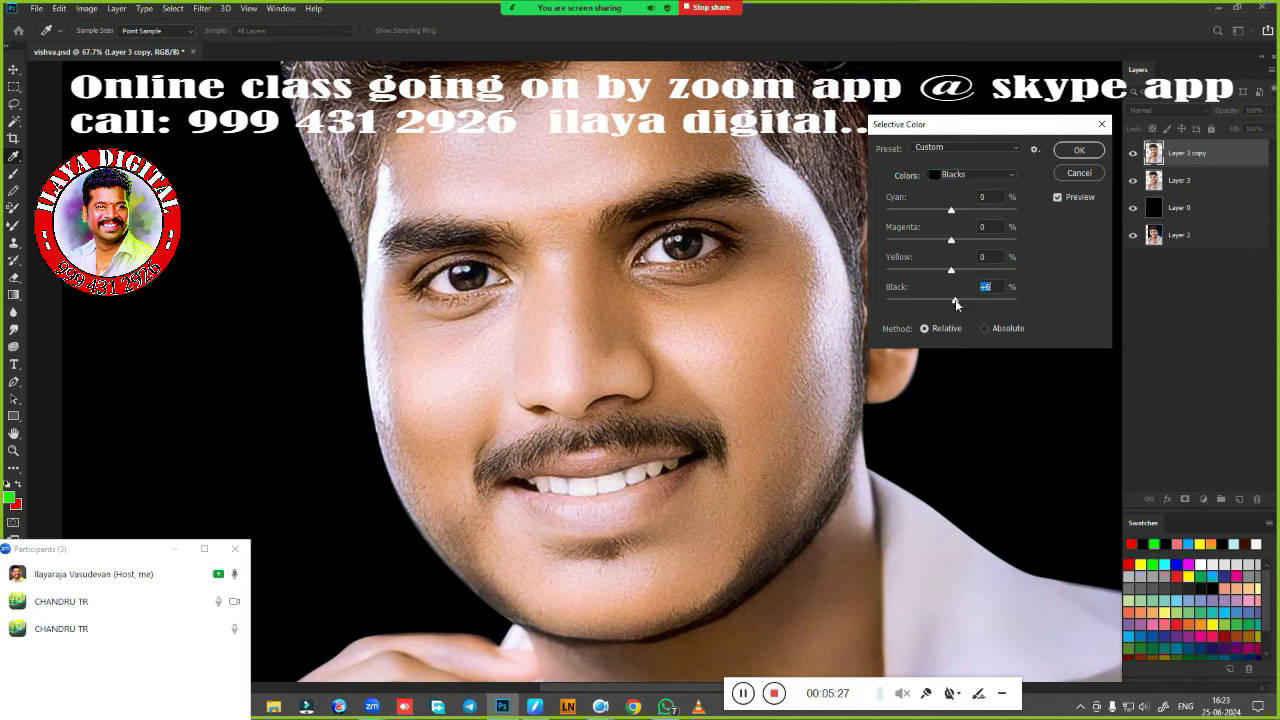
pyautogui.moveTo(953, 302)
pyautogui.mouseDown()
pyautogui.moveTo(993, 302)
pyautogui.moveTo(938, 300)
pyautogui.moveTo(959, 300)
pyautogui.mouseUp()
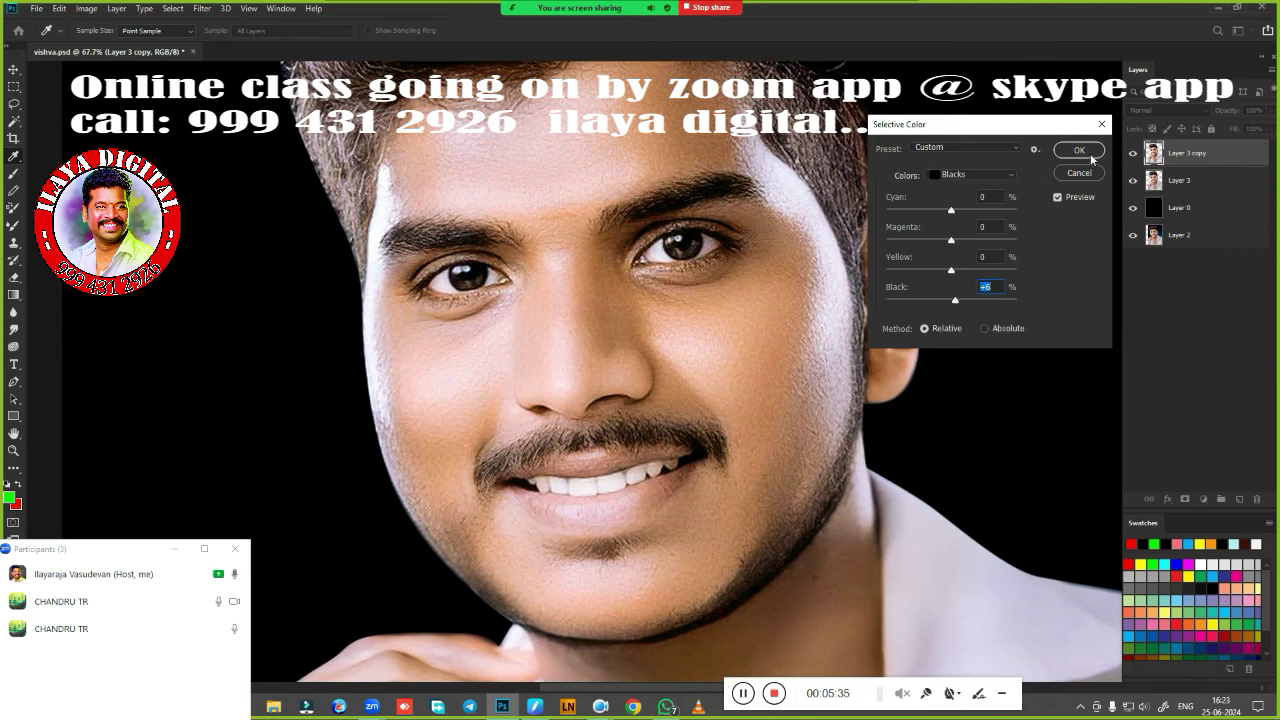
pyautogui.click(1057, 197)
pyautogui.click(1083, 151)
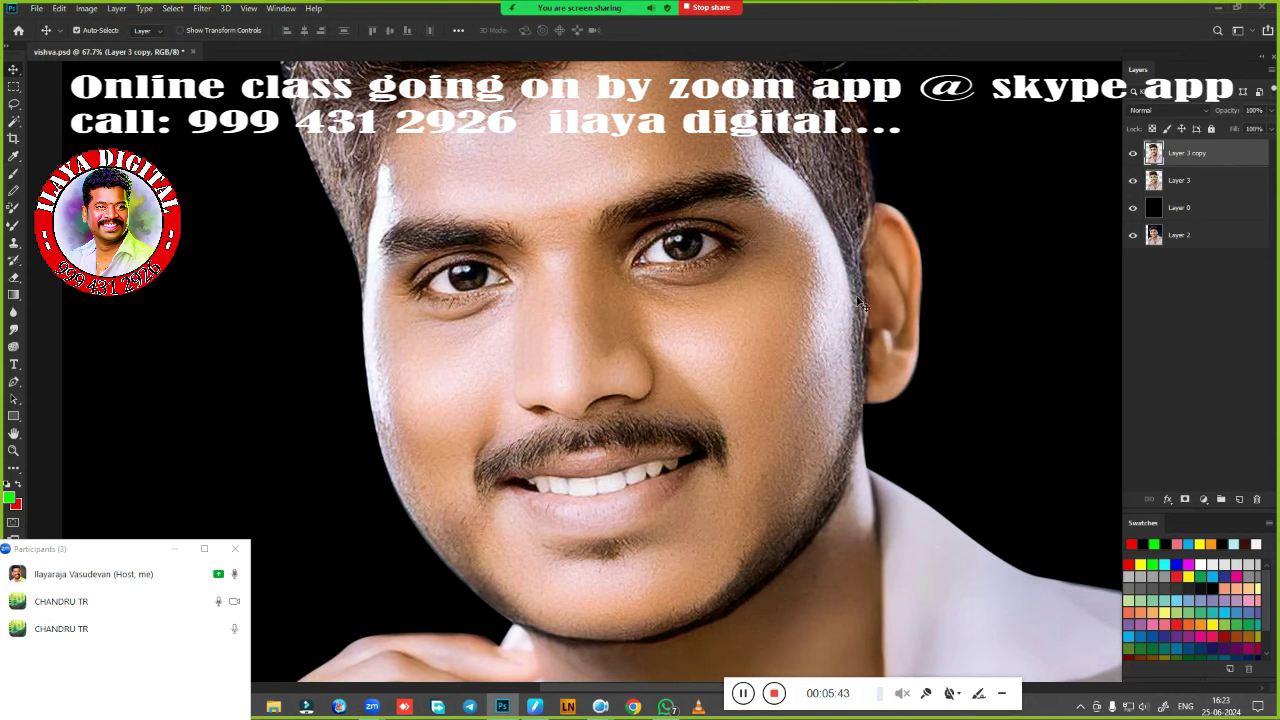
# Apply Color Balance with Midtones yellow/blue -12 and Highlights +4, then compare Layer 3 copy.
pyautogui.hotkey('ctrl', 'b')
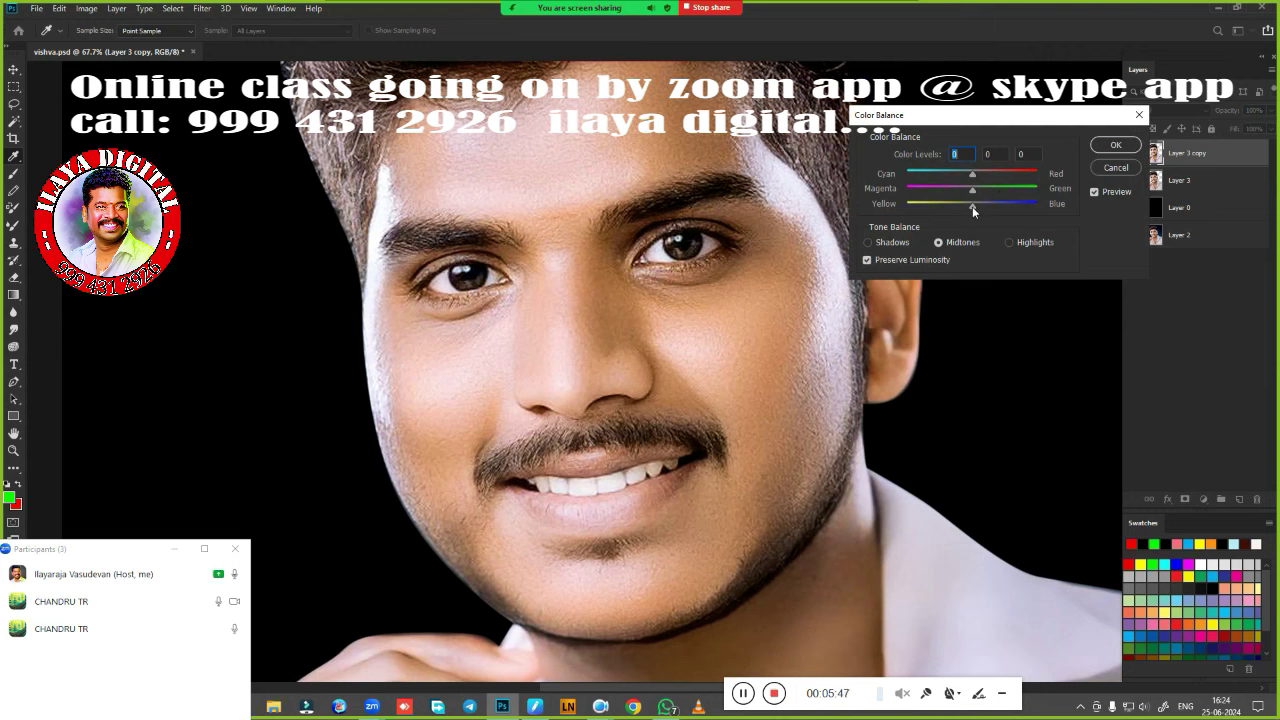
pyautogui.moveTo(972, 205); pyautogui.dragTo(975, 174)
pyautogui.click(1008, 242)
pyautogui.moveTo(972, 206); pyautogui.dragTo(980, 209)
pyautogui.click(1104, 146)
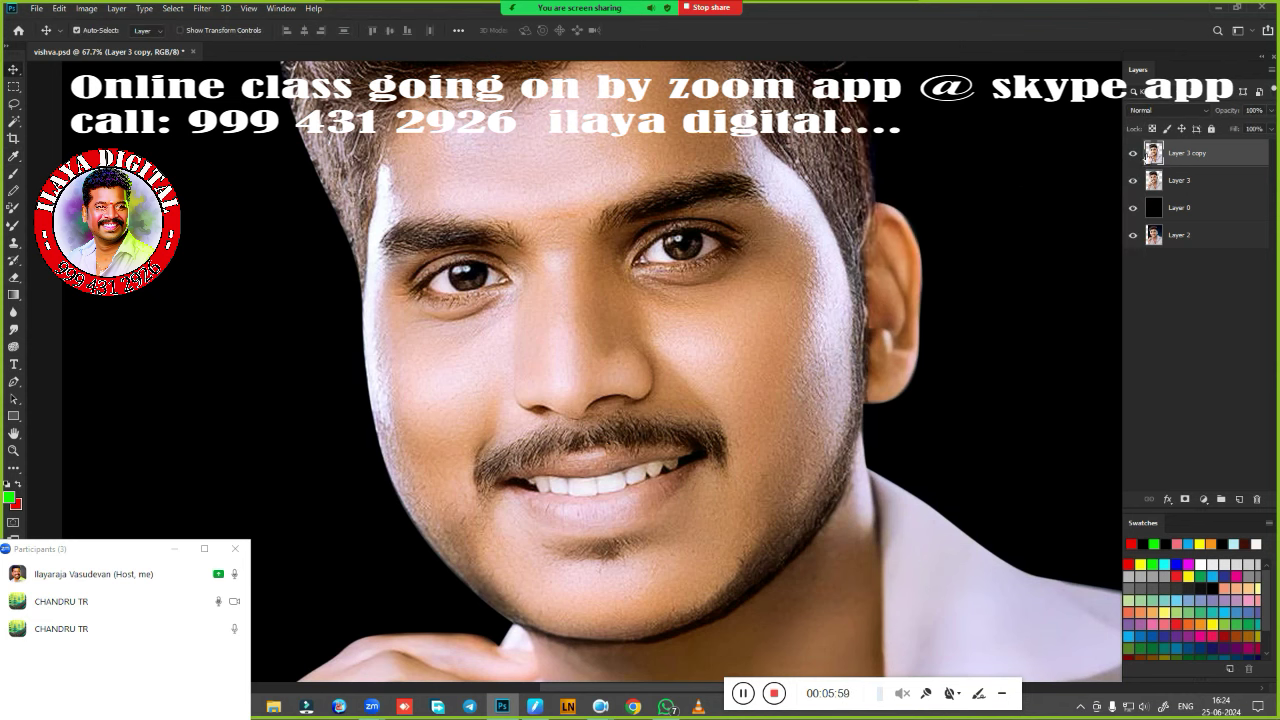
pyautogui.click(1133, 153)
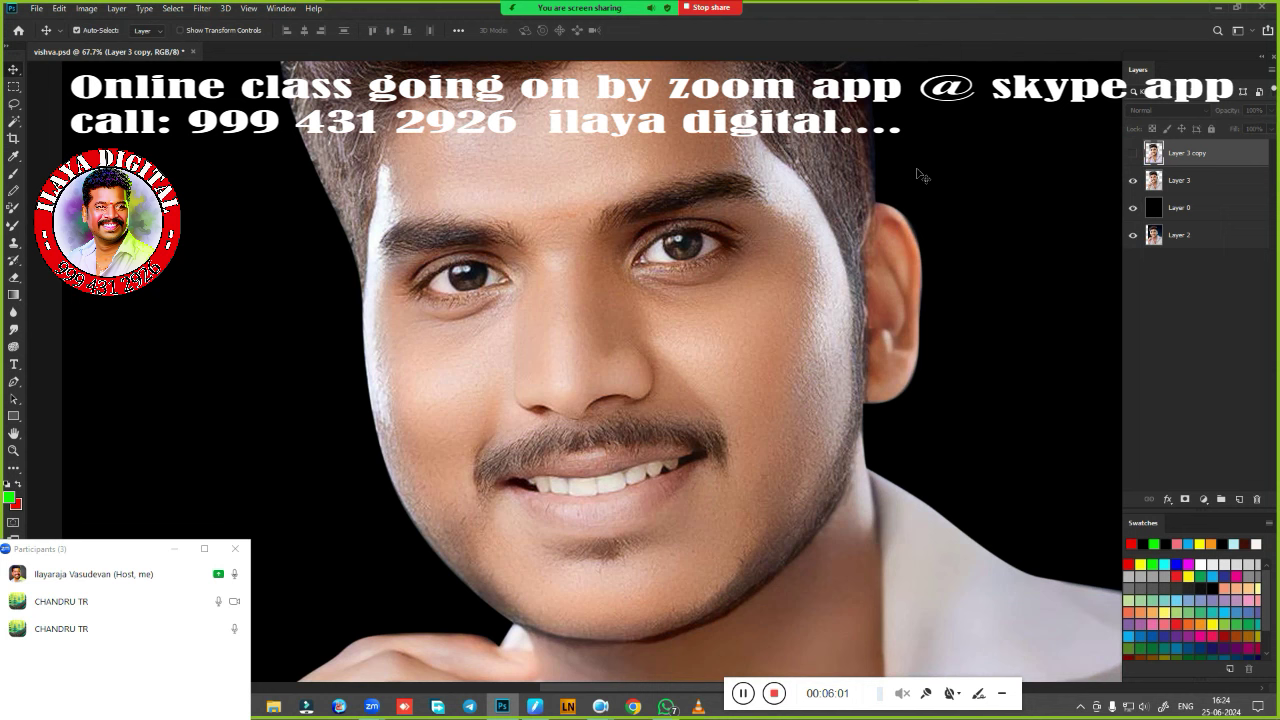
pyautogui.click(1133, 153)
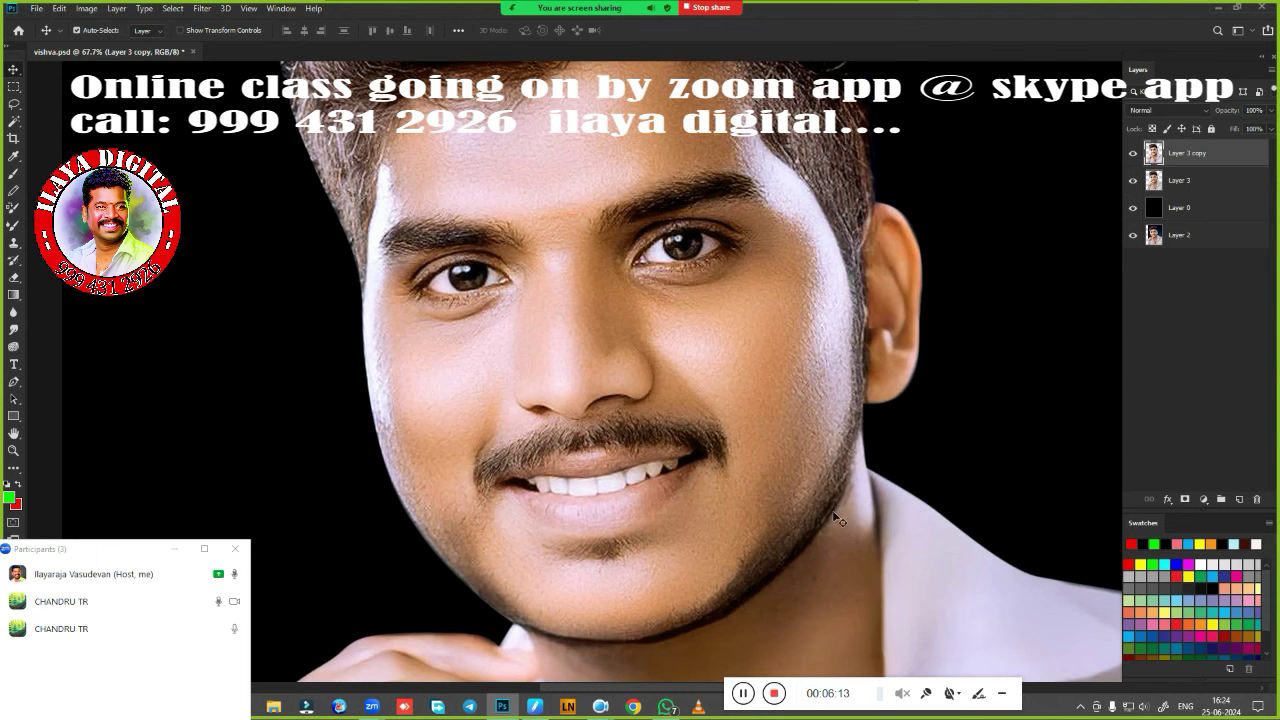
# Fit the portrait on screen, compare Layer 3 copy on and off, and save the document.
pyautogui.hotkey('ctrl', '0')
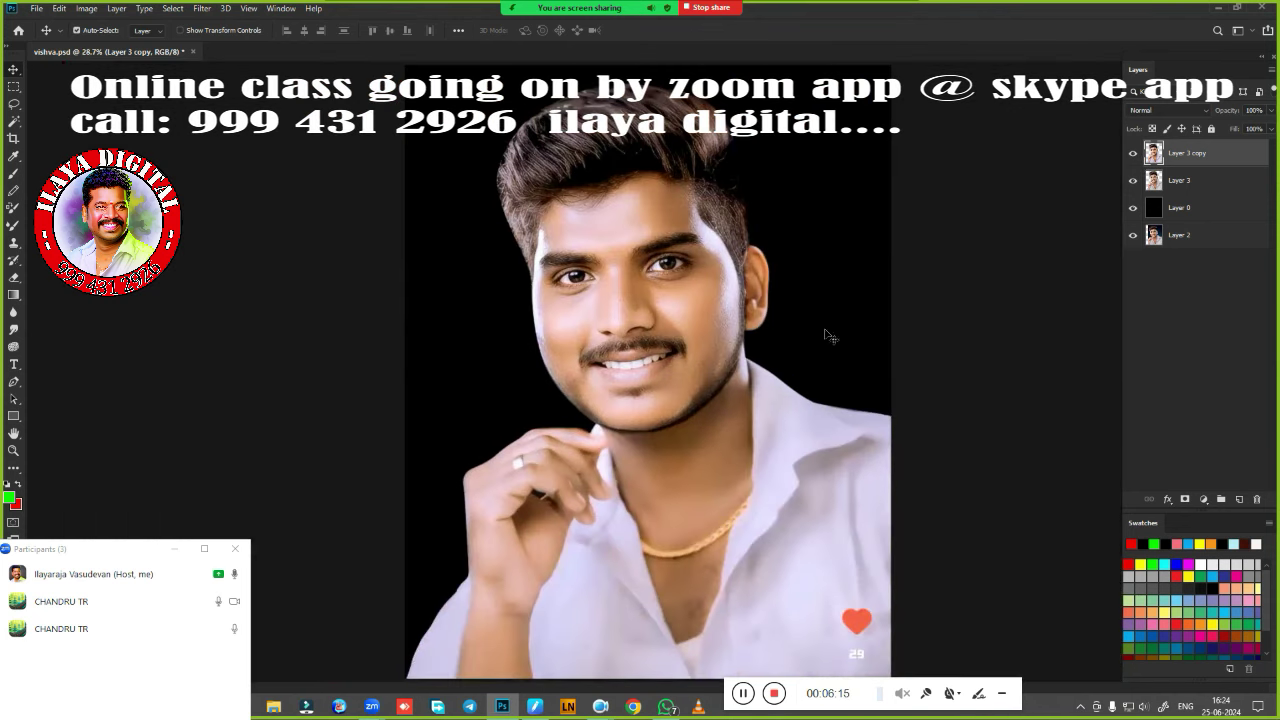
pyautogui.click(1133, 153)
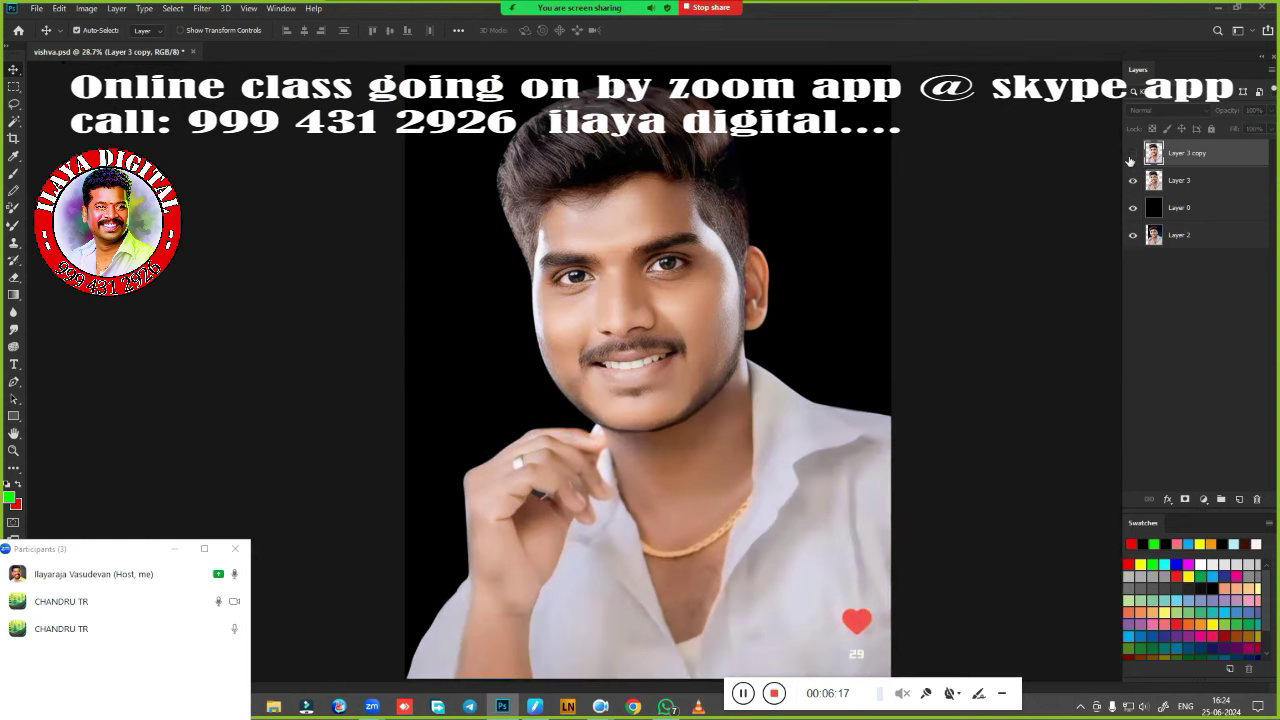
pyautogui.click(1133, 153)
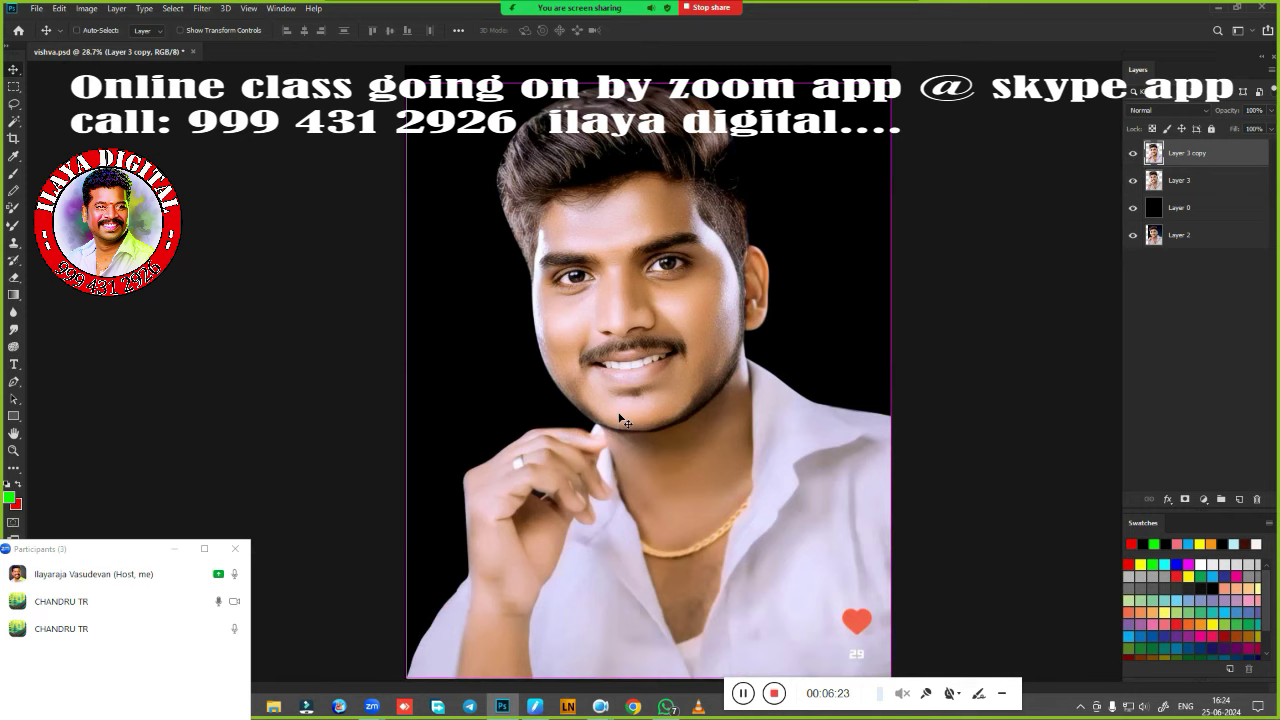
pyautogui.hotkey('ctrl', 's')
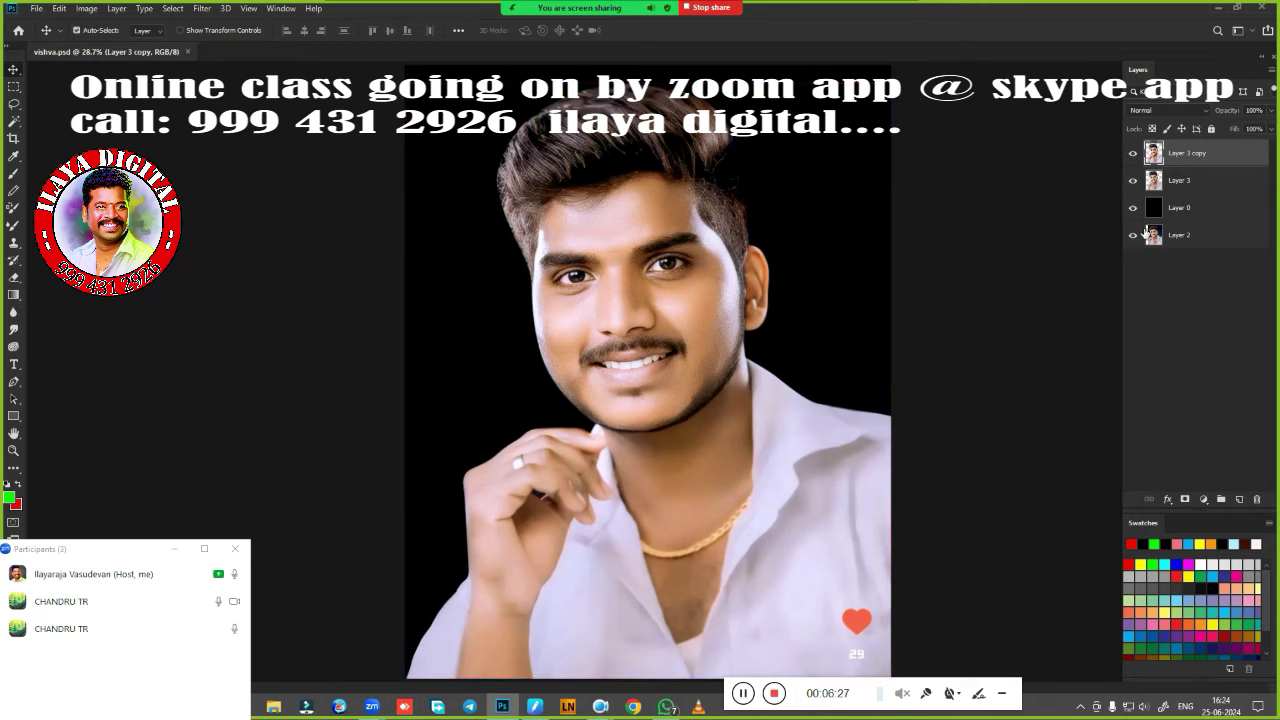
pyautogui.click(202, 10)
pyautogui.moveTo(275, 236)
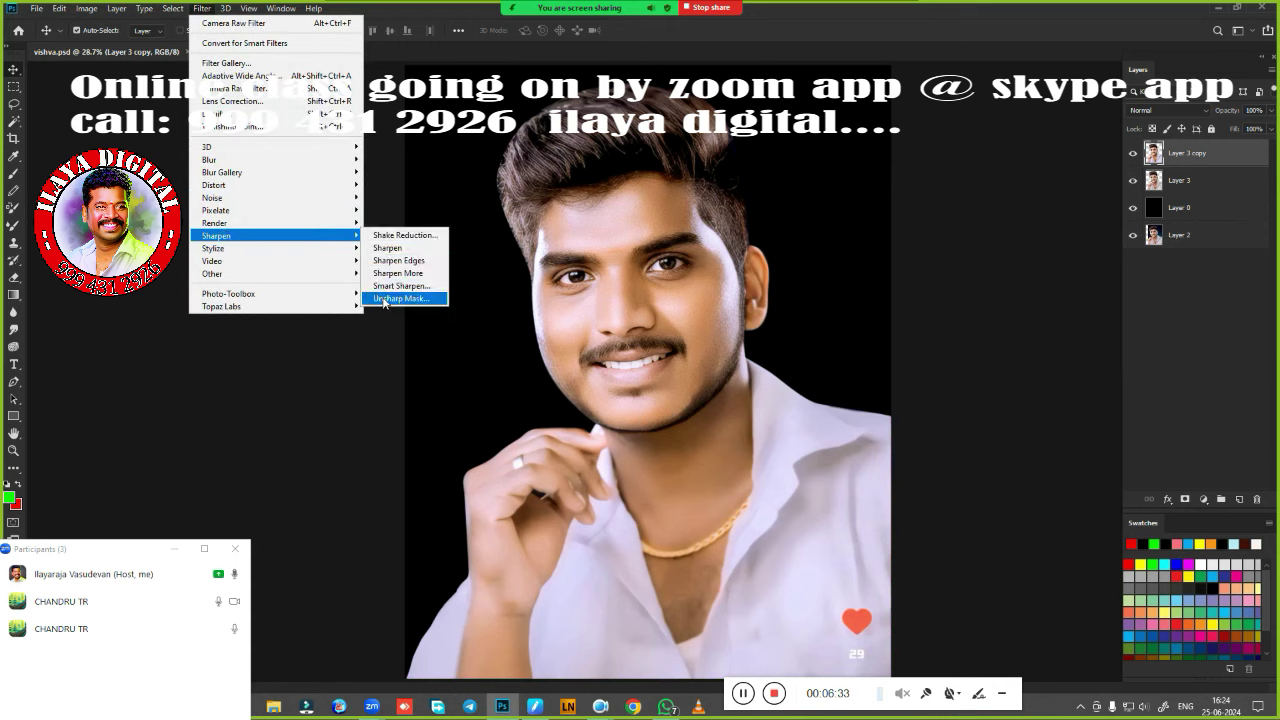
# Apply Unsharp Mask with Amount 71%, Radius 3.0 pixels and Threshold 0.
pyautogui.click(384, 299)
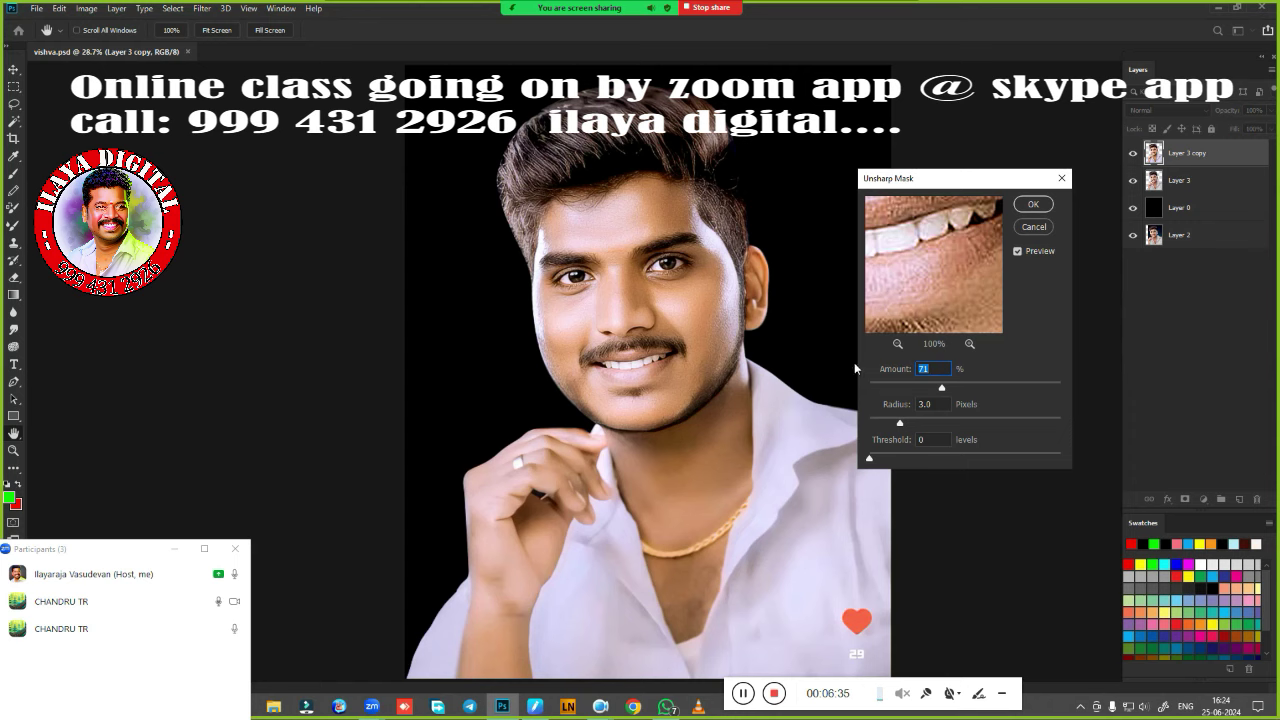
pyautogui.scroll(3, 660, 315)
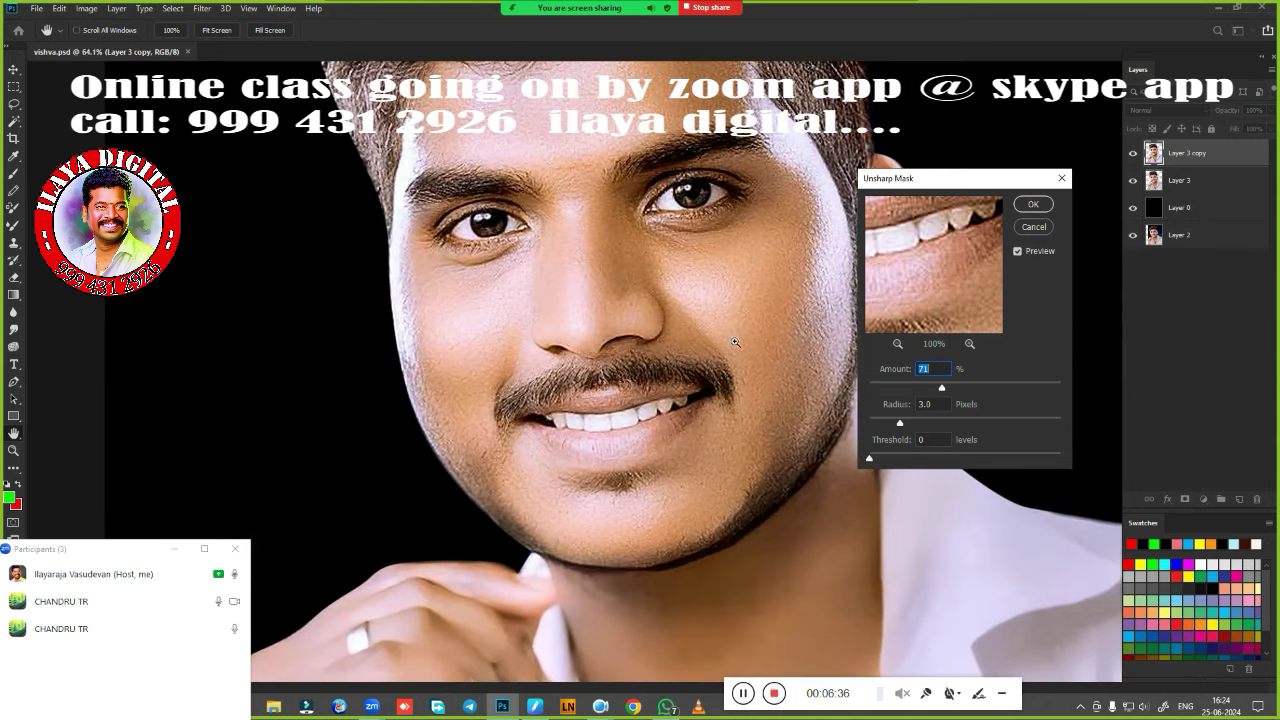
pyautogui.click(1017, 251)
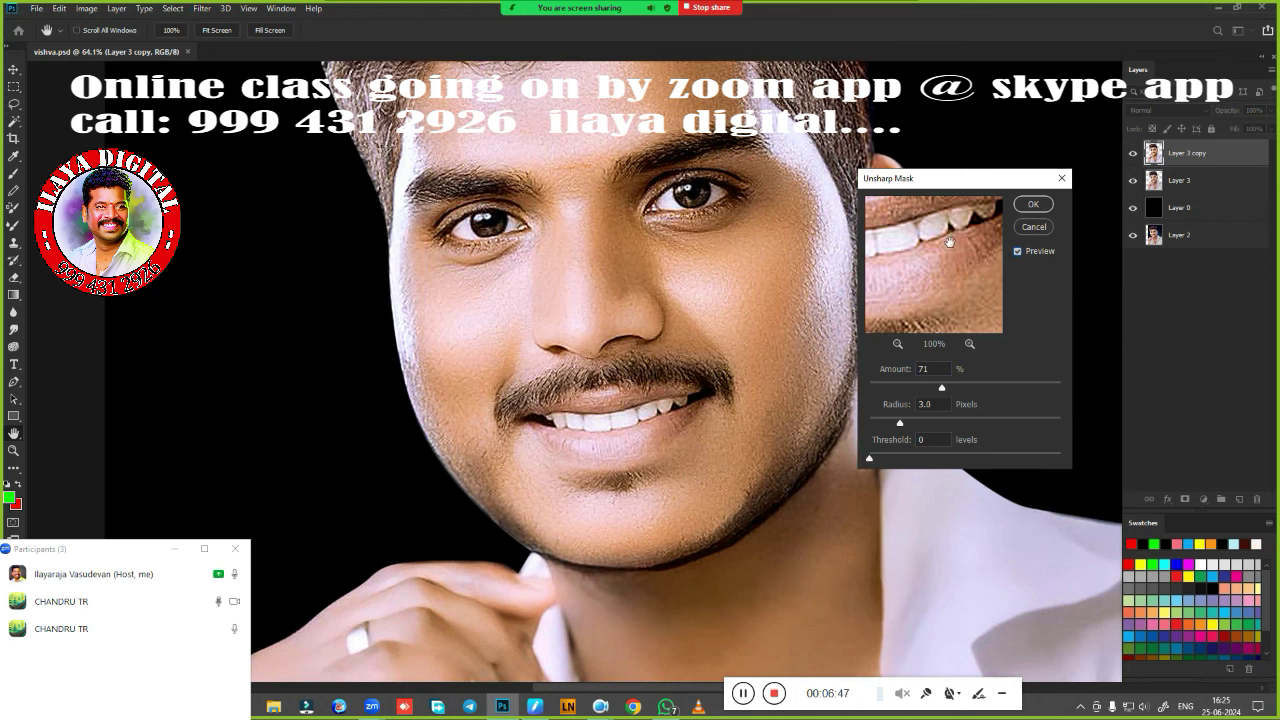
pyautogui.click(1033, 204)
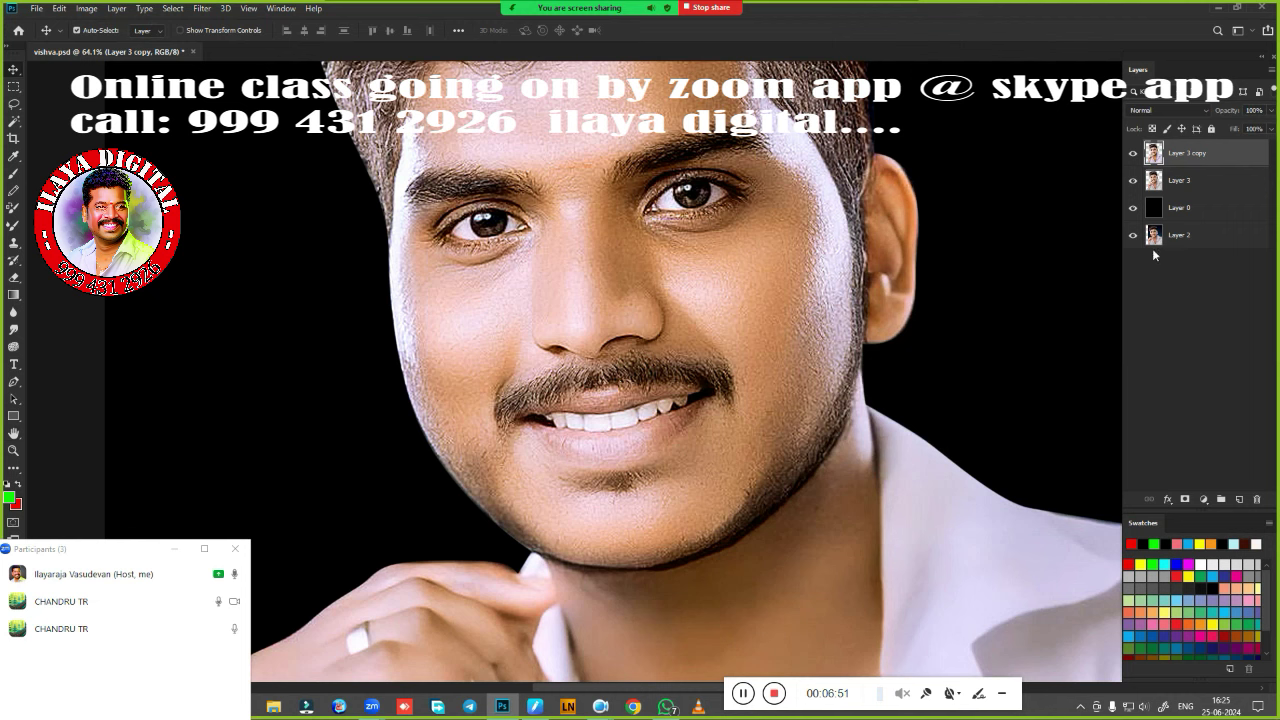
# Duplicate Layer 3 copy into Layer 3 copy 2 and add an empty Layer 4 on top.
pyautogui.moveTo(1115, 265); pyautogui.dragTo(1107, 272)
pyautogui.click(1239, 499)
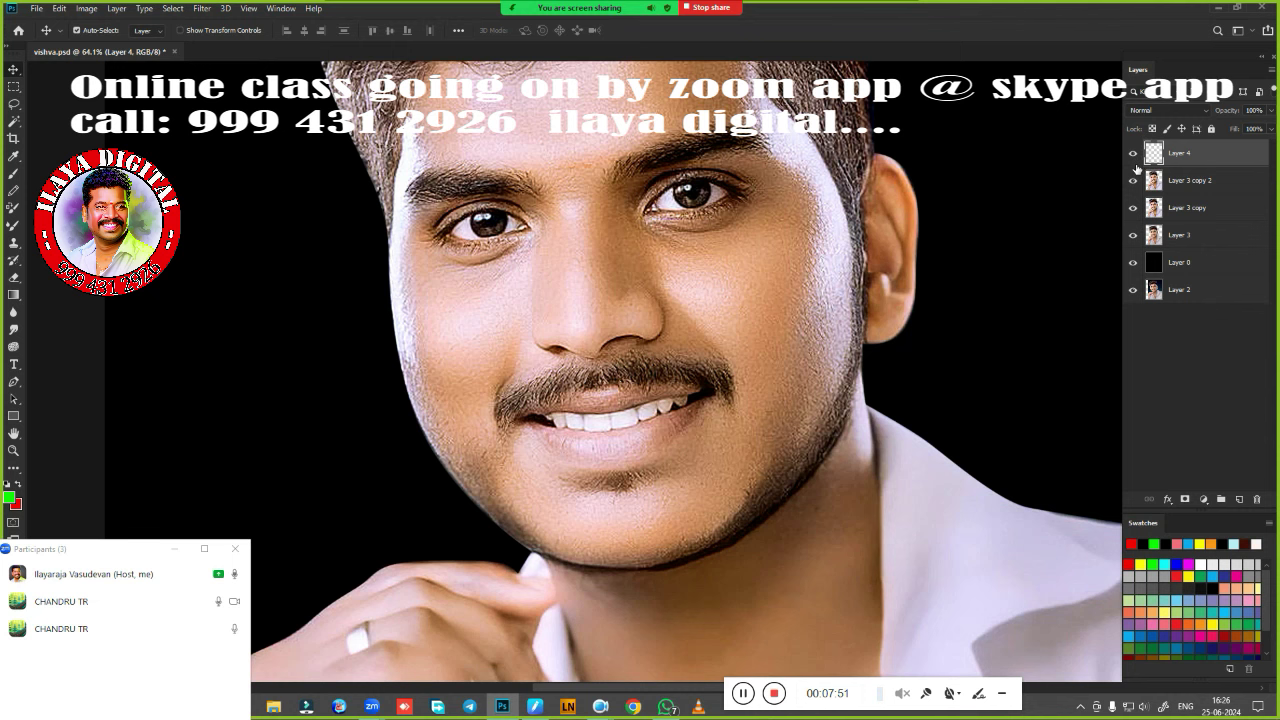
# Zoom to 100% and switch to the Very Wet, Light Mix mixer brush with a 15 px soft tip.
pyautogui.scroll(5, 650, 412)
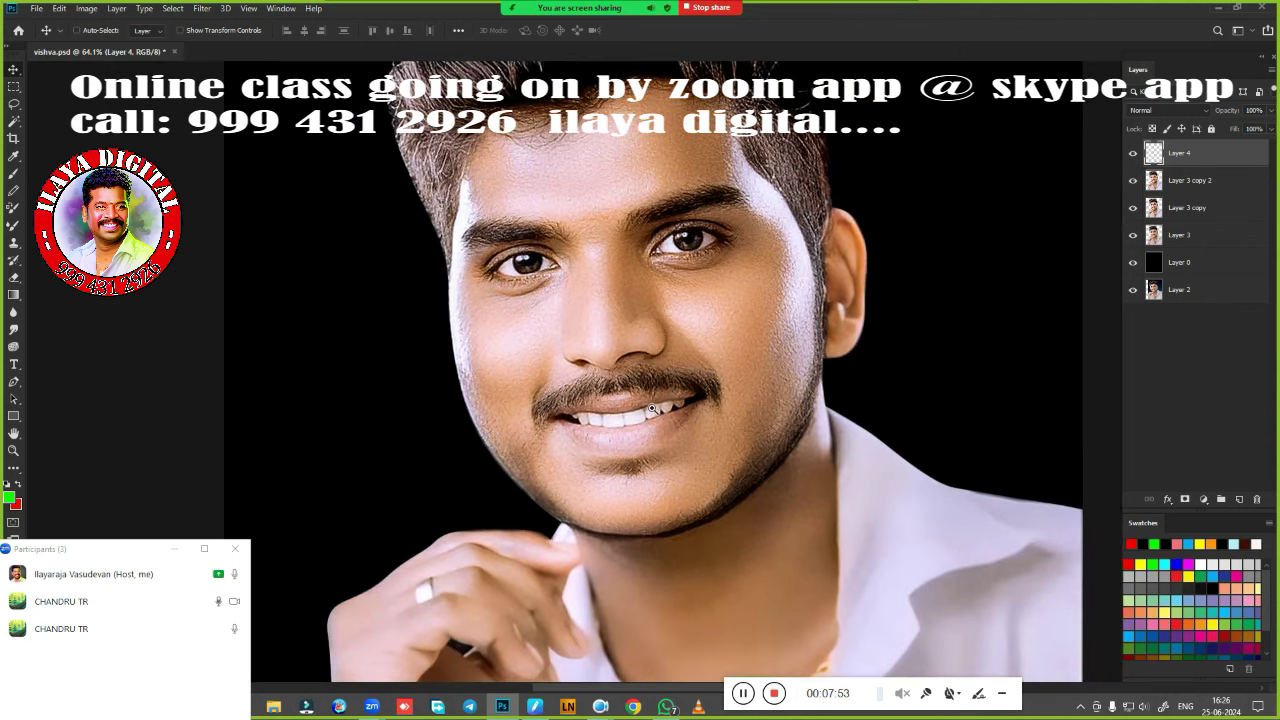
pyautogui.scroll(5, 680, 370)
pyautogui.scroll(-2, 696, 369)
pyautogui.scroll(-2, 685, 372)
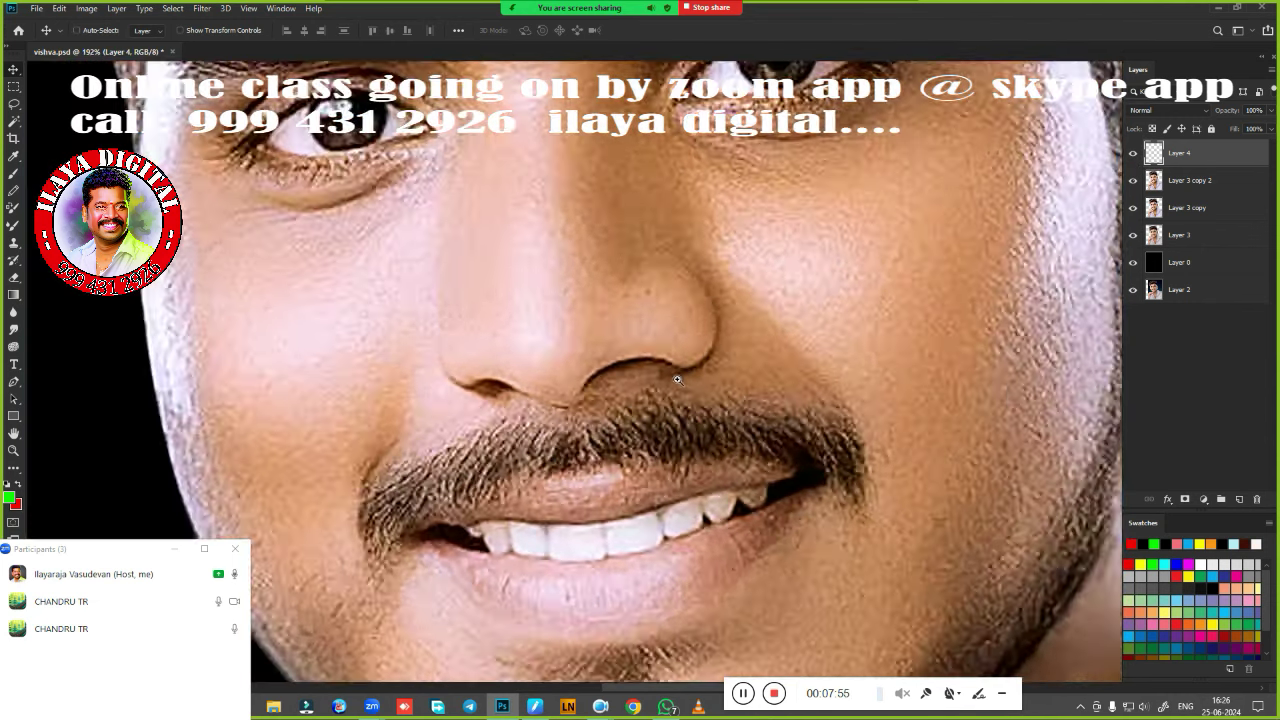
pyautogui.scroll(-2, 660, 380)
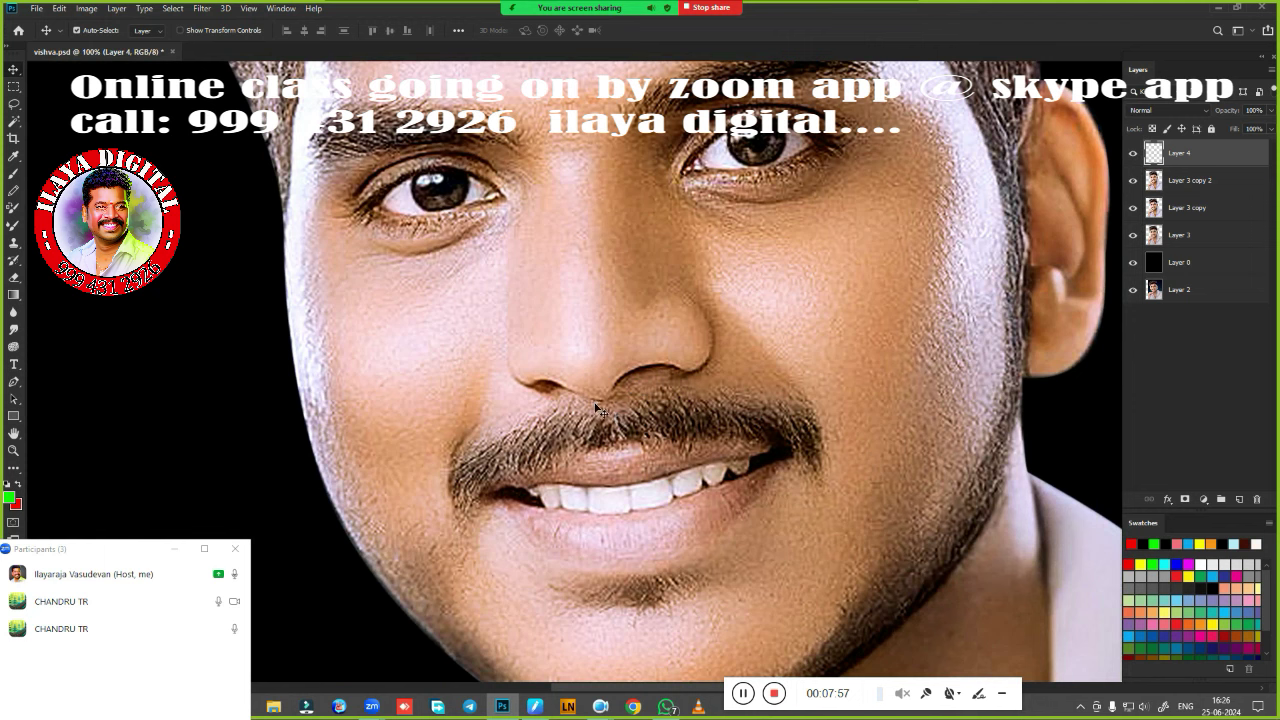
pyautogui.press('b')
pyautogui.rightClick(388, 124)
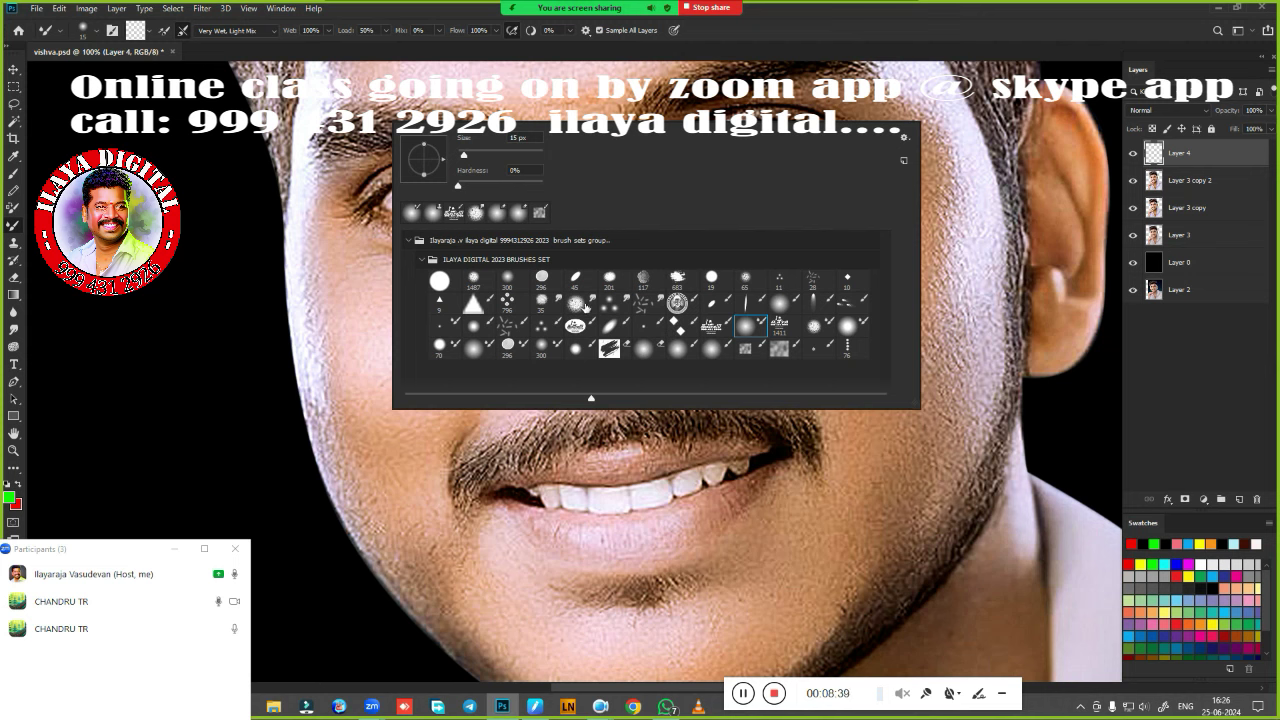
# Choose the 20 px Smudge preset at 80% strength and show Brush Settings.
pyautogui.click(578, 305)
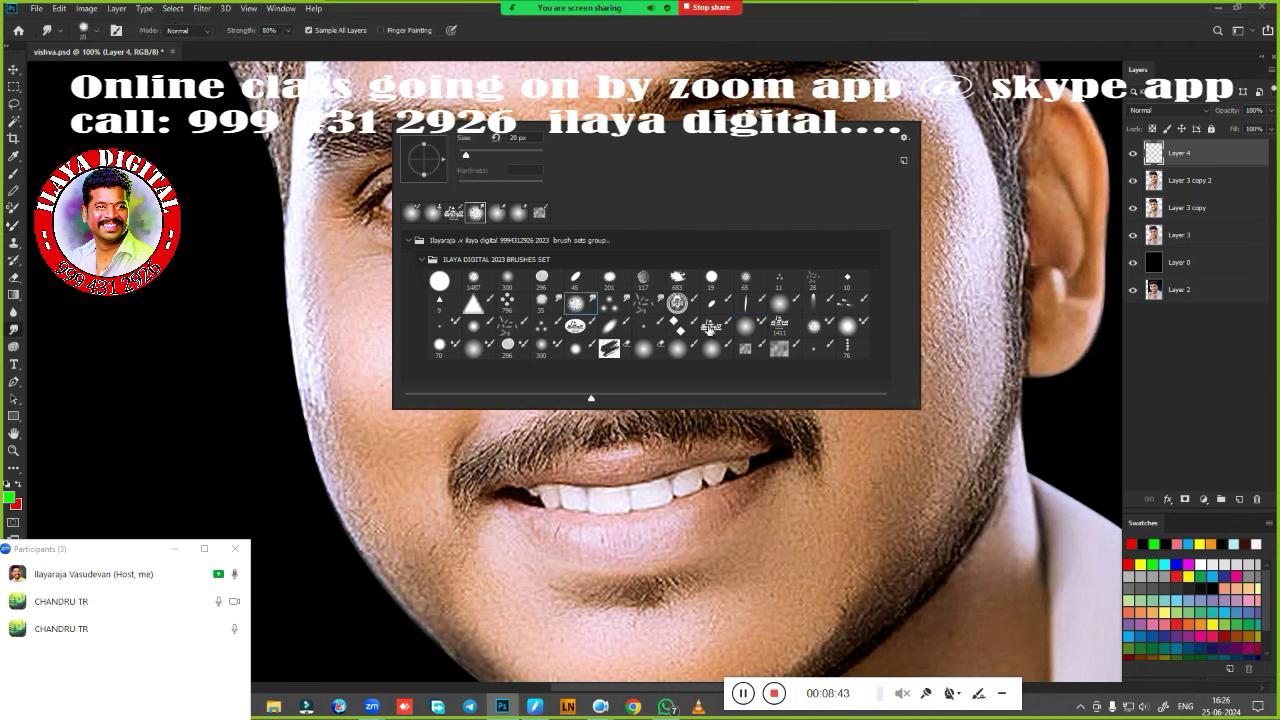
pyautogui.click(748, 326)
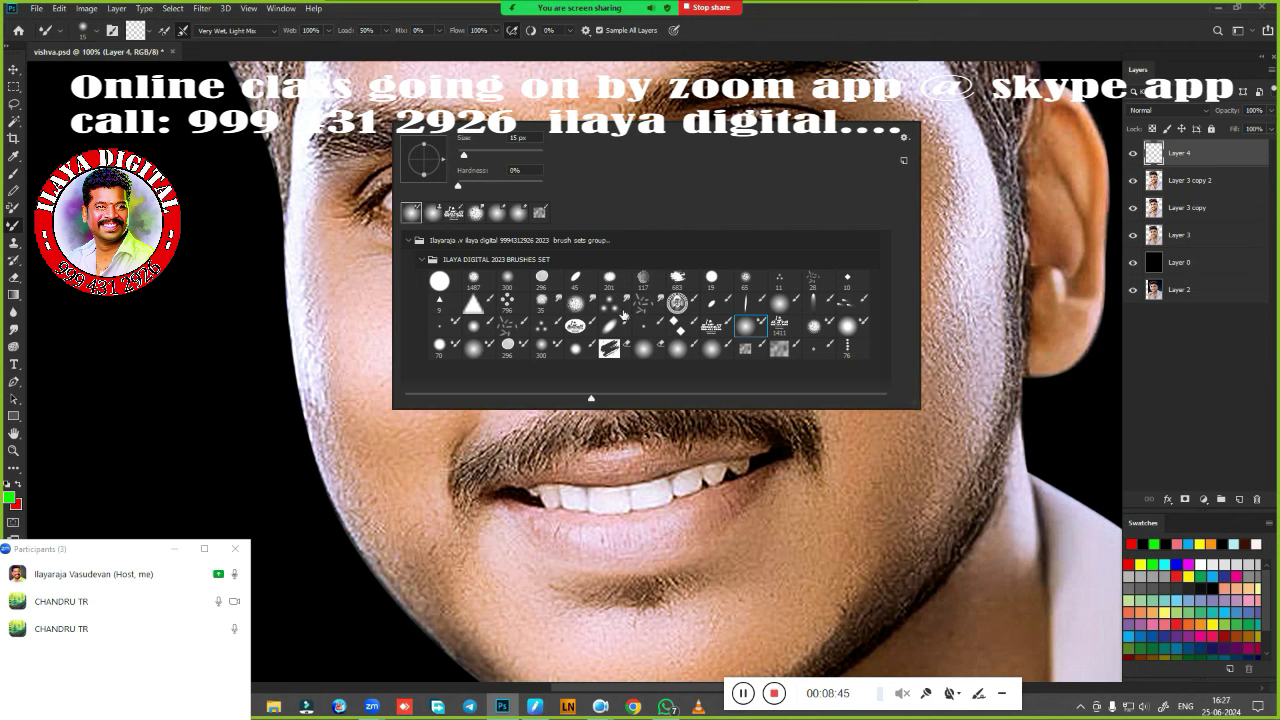
pyautogui.click(580, 305)
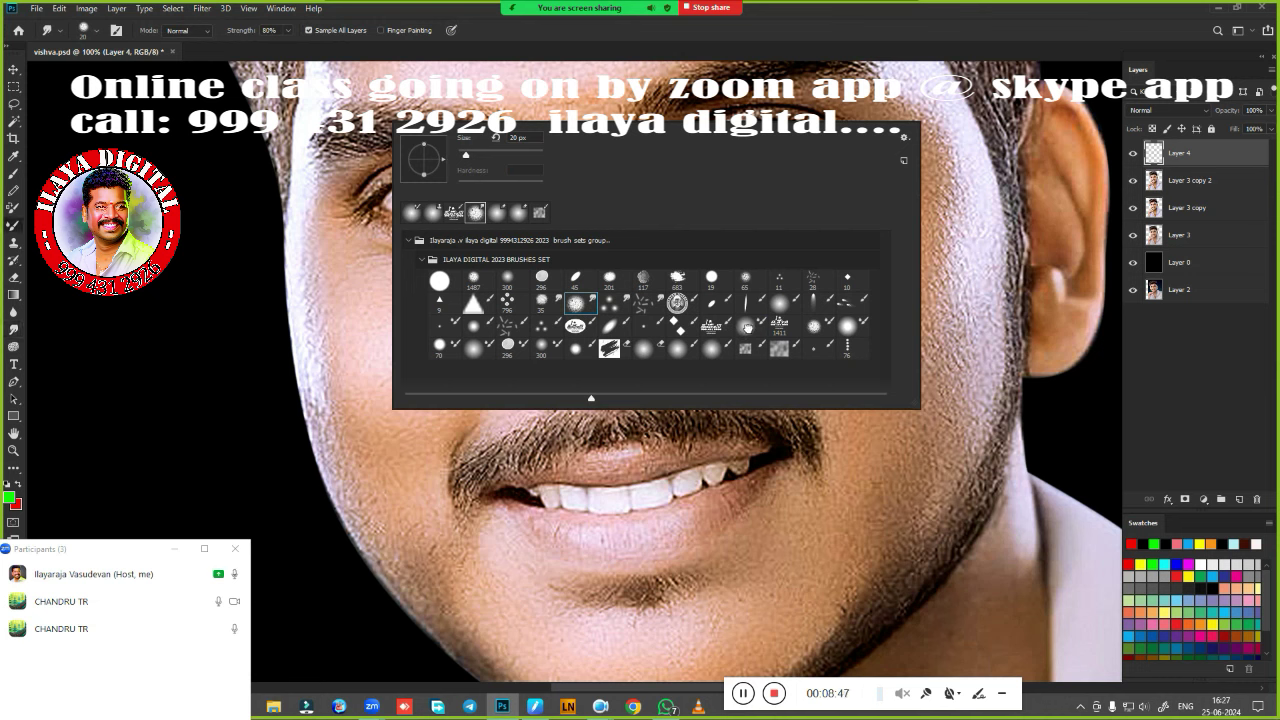
pyautogui.click(748, 326)
pyautogui.click(575, 305)
pyautogui.click(748, 327)
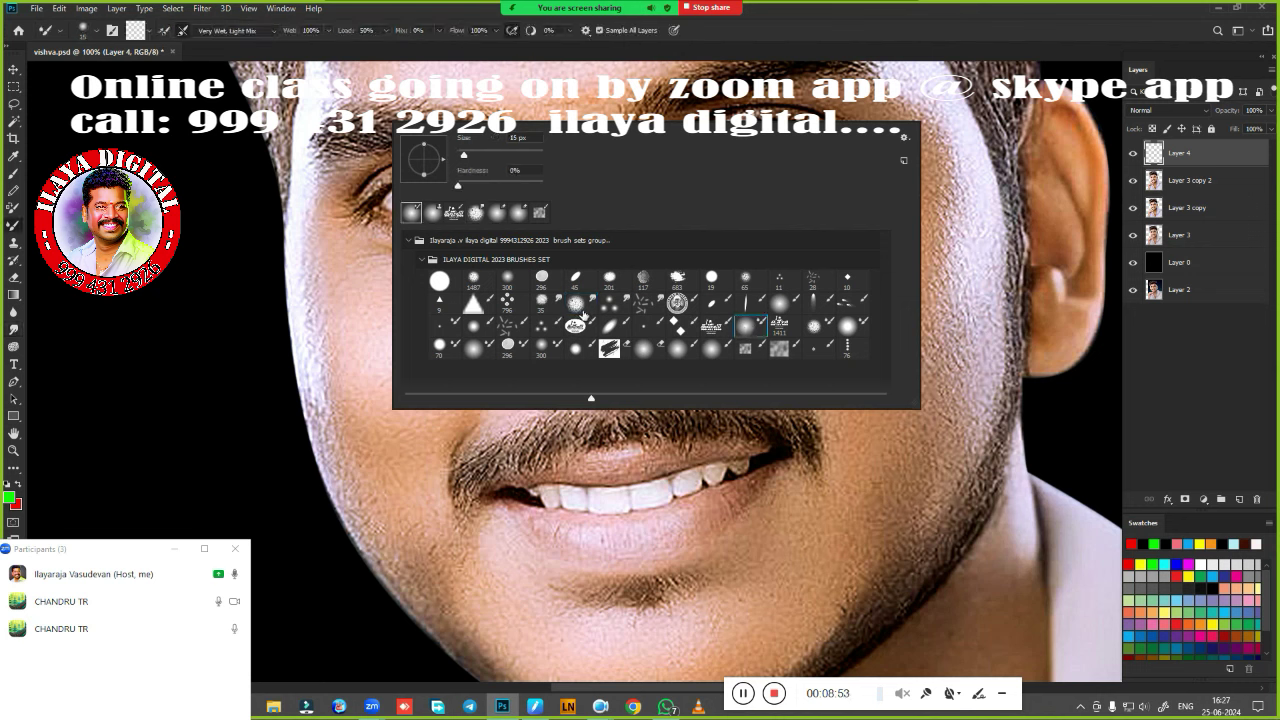
pyautogui.click(577, 302)
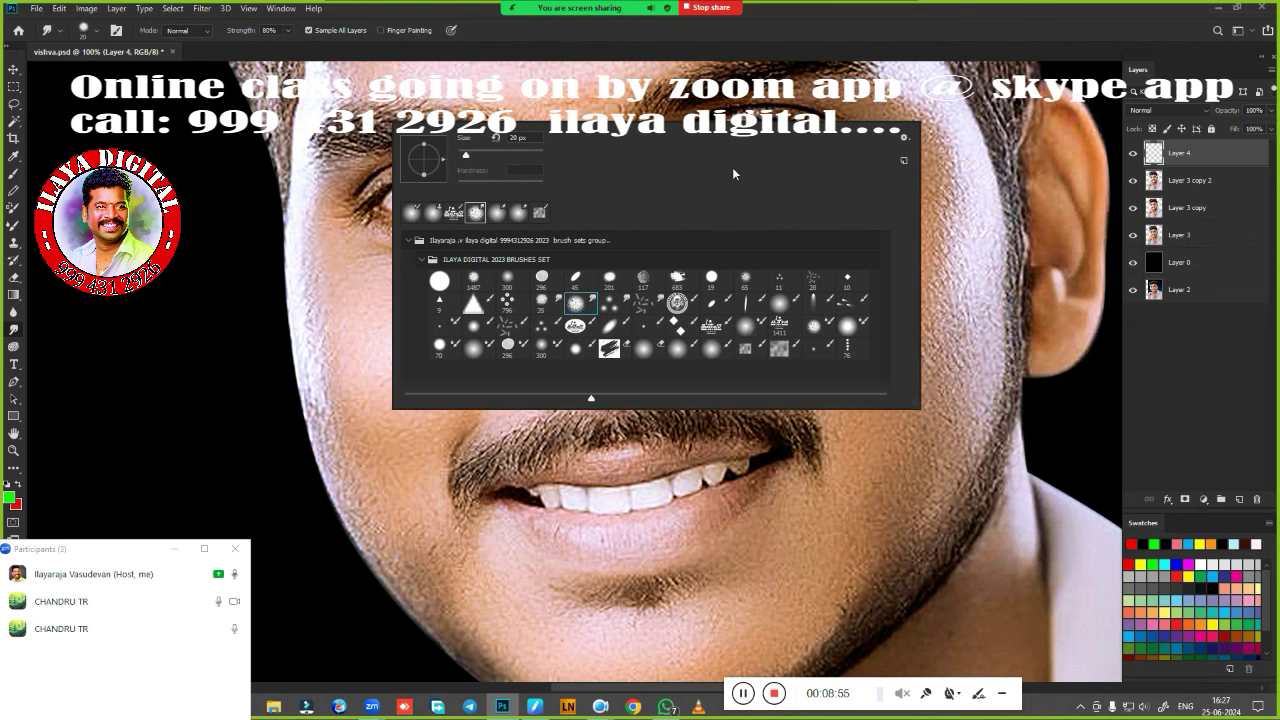
pyautogui.click(819, 40)
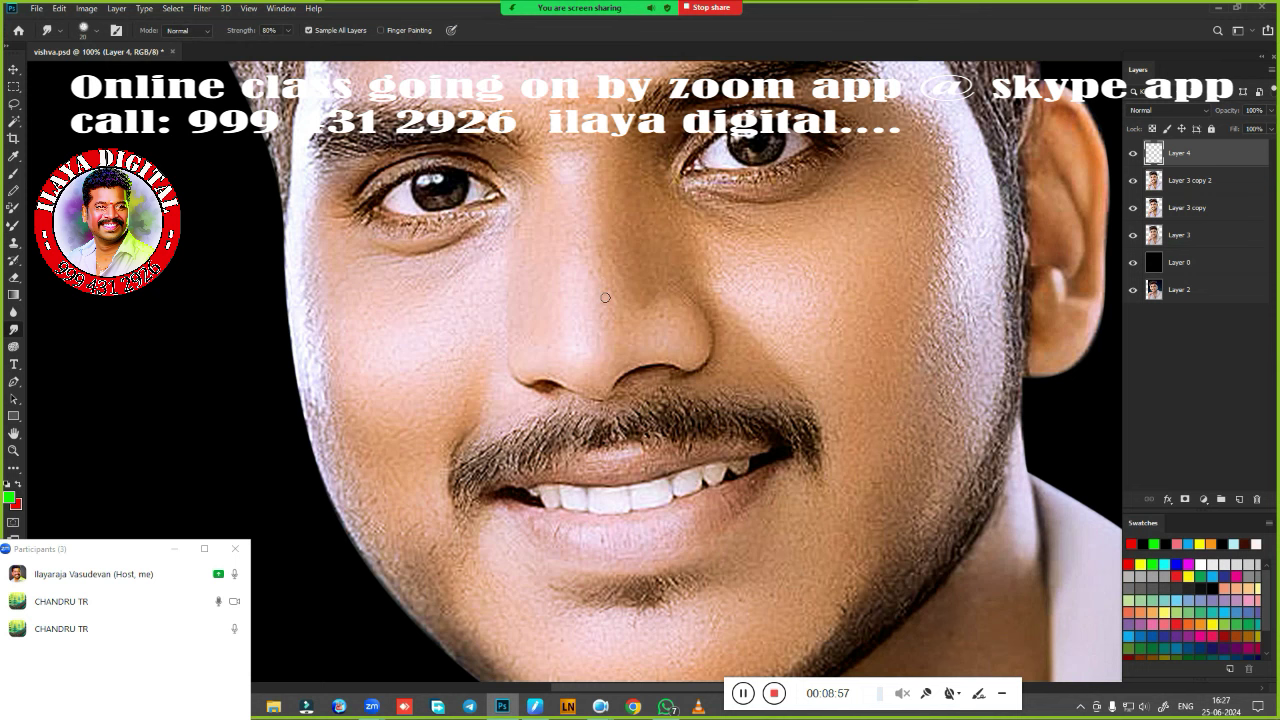
pyautogui.press('F5')
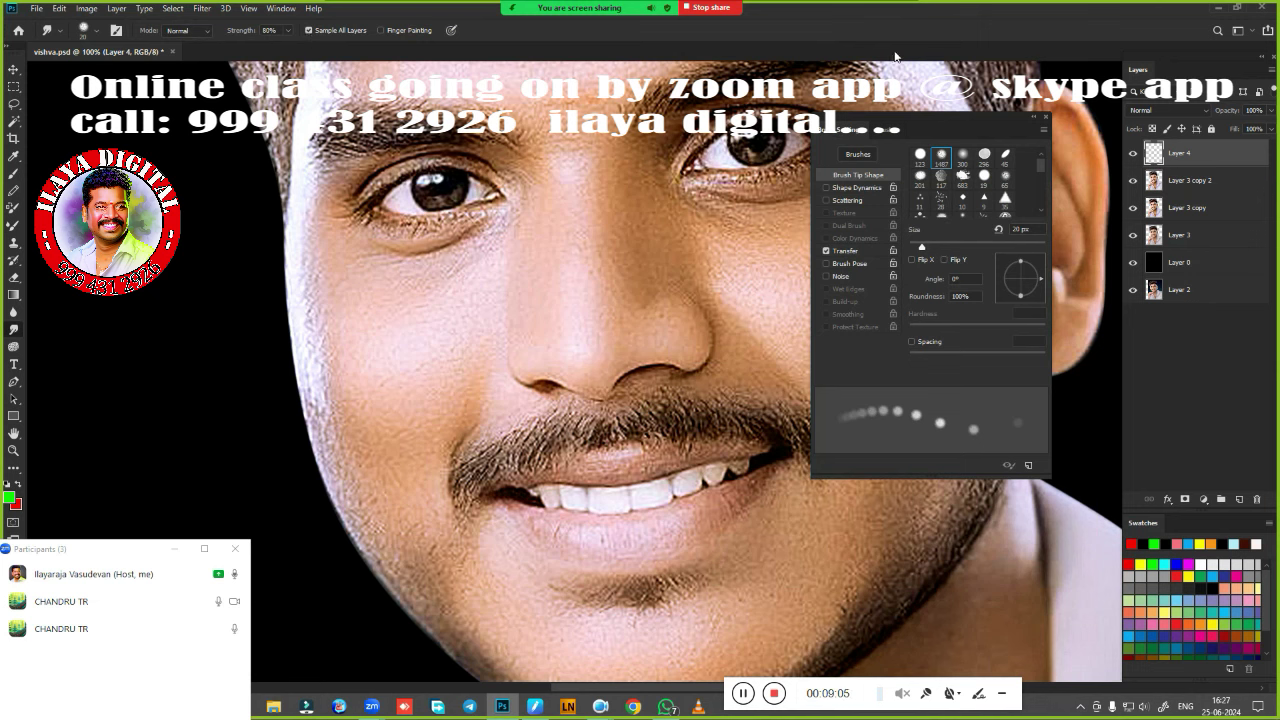
# Close Brush Settings, zoom in on the nose and moustache, and enlarge the smudge brush to 40 px.
pyautogui.click(1045, 116)
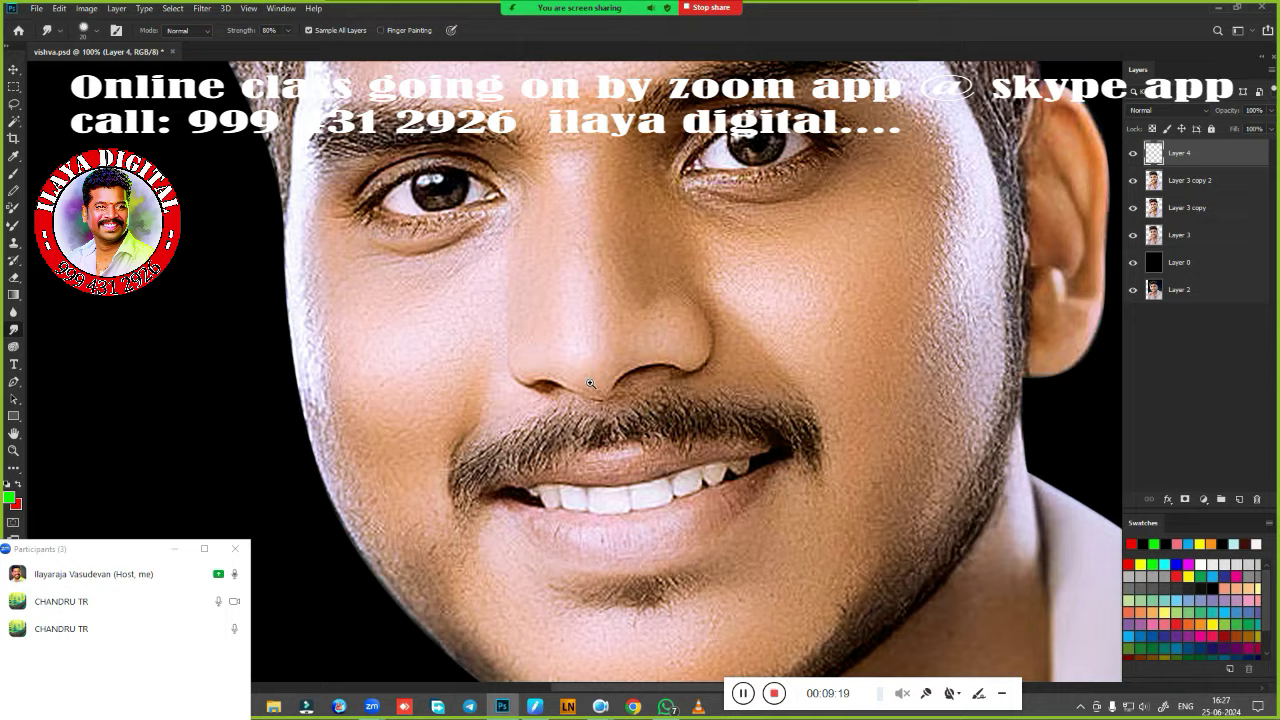
pyautogui.scroll(5, 541, 352)
pyautogui.scroll(-2, 541, 352)
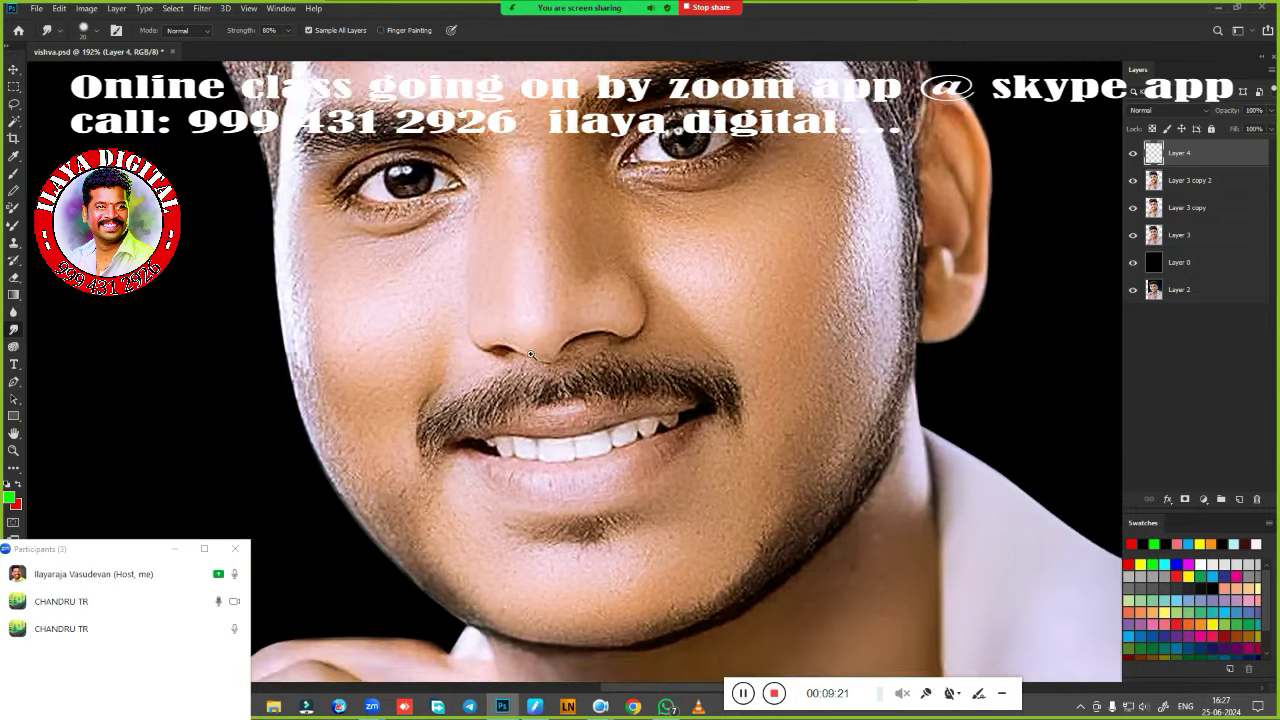
pyautogui.scroll(4, 541, 352)
pyautogui.moveTo(560, 360); pyautogui.dragTo(603, 380)
pyautogui.scroll(-3, 607, 389)
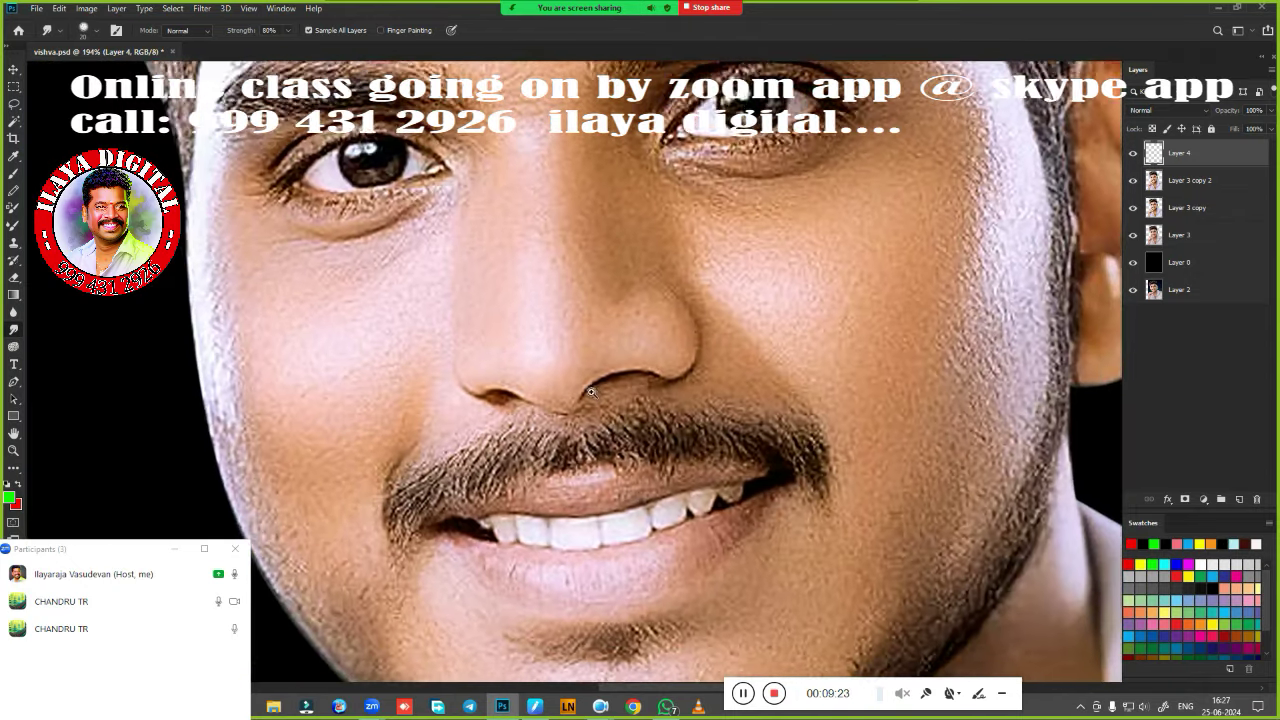
pyautogui.scroll(1, 615, 393)
pyautogui.scroll(1, 620, 395)
pyautogui.scroll(1, 628, 398)
pyautogui.scroll(1, 605, 409)
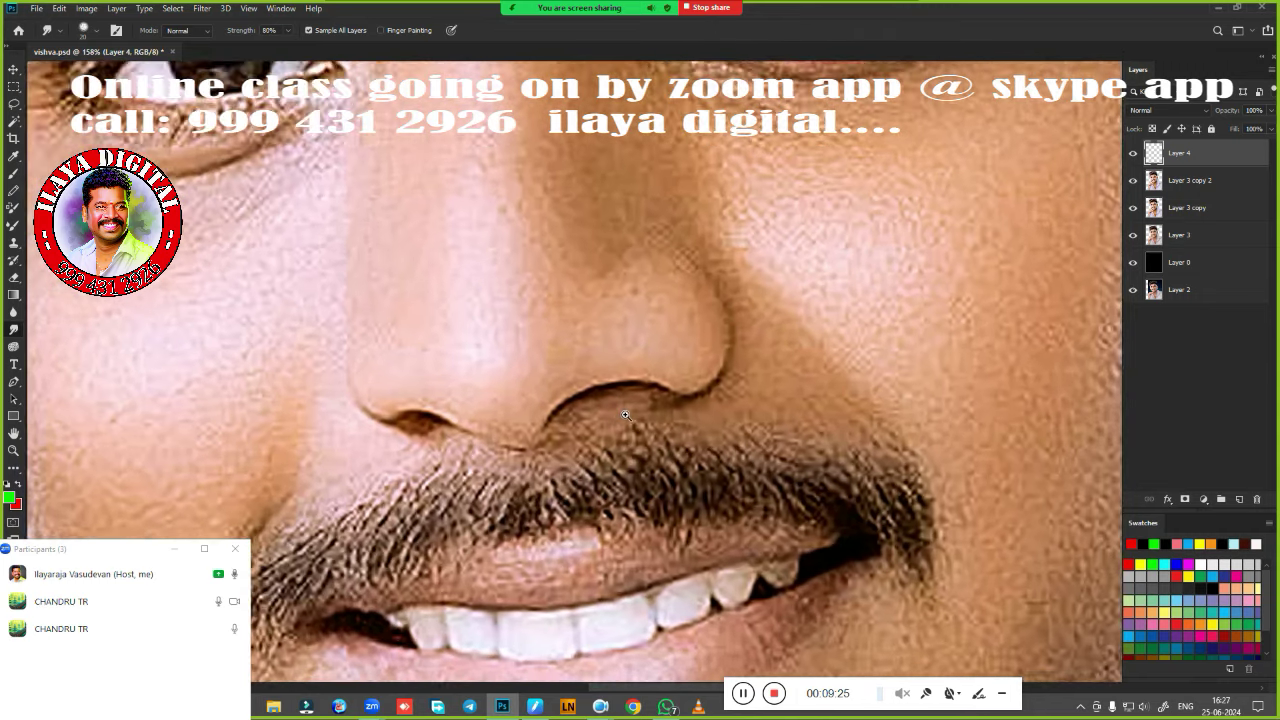
pyautogui.scroll(1, 605, 409)
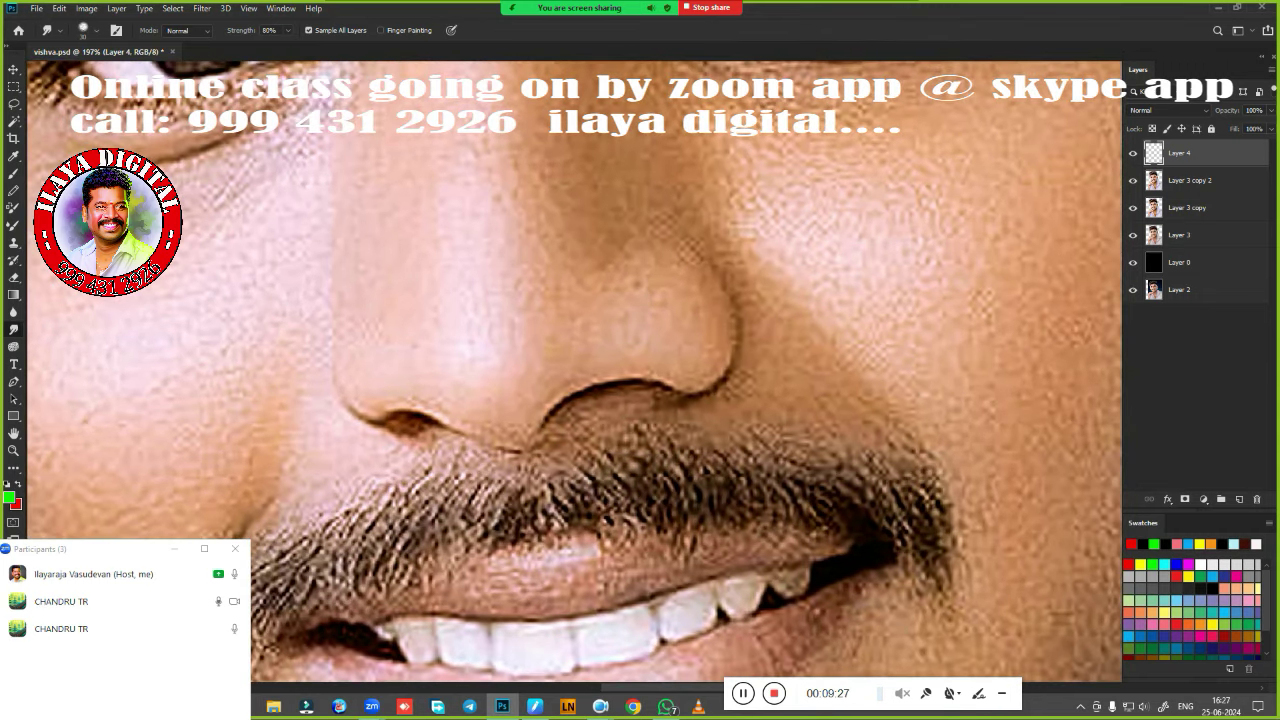
pyautogui.press(']')
pyautogui.press(']')
# Toggle the eyes of Layer 4 and Layer 3 copy 2 to compare the retouching with the layers below.
pyautogui.click(1134, 155)
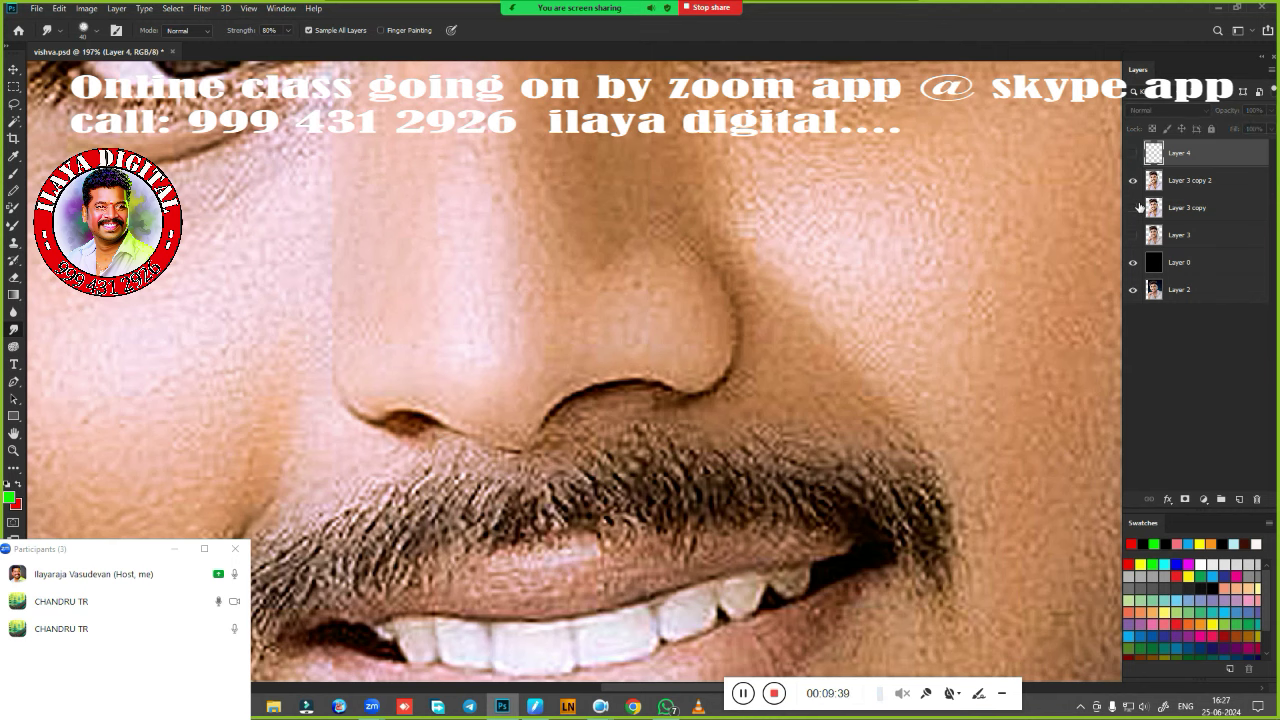
pyautogui.click(1134, 156)
pyautogui.click(1134, 182)
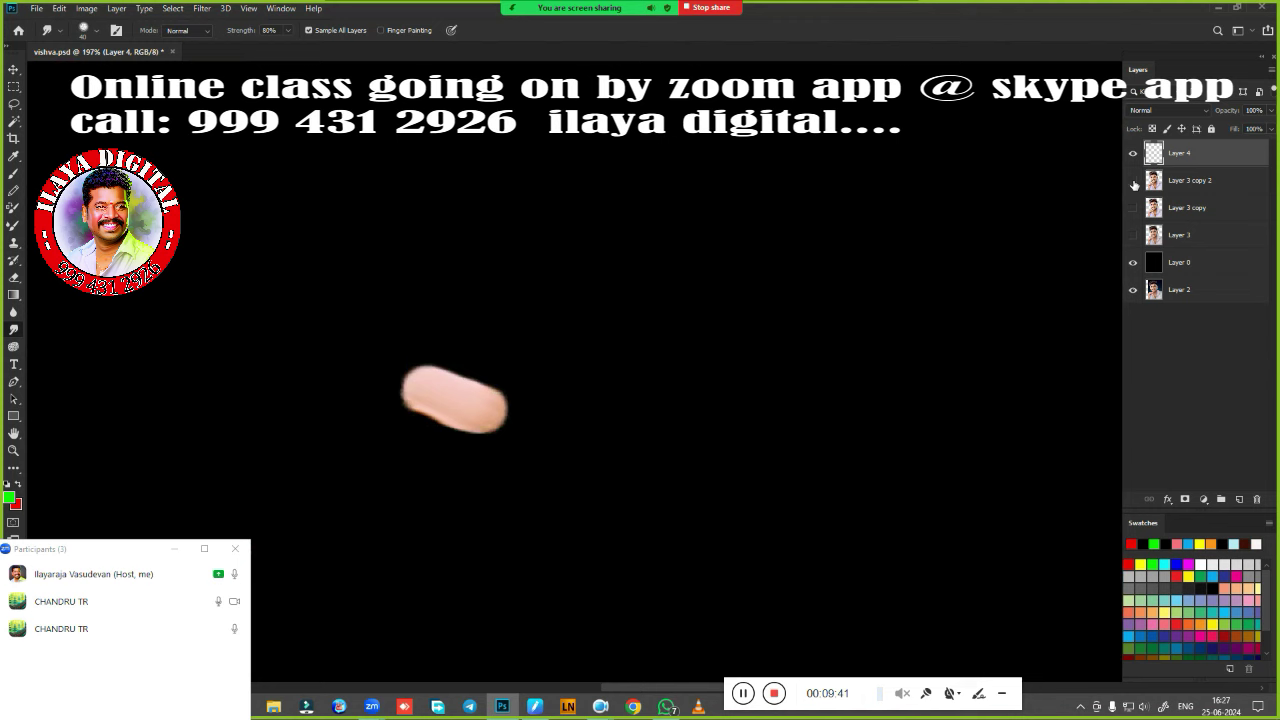
pyautogui.click(1134, 155)
pyautogui.click(1134, 181)
pyautogui.click(1134, 155)
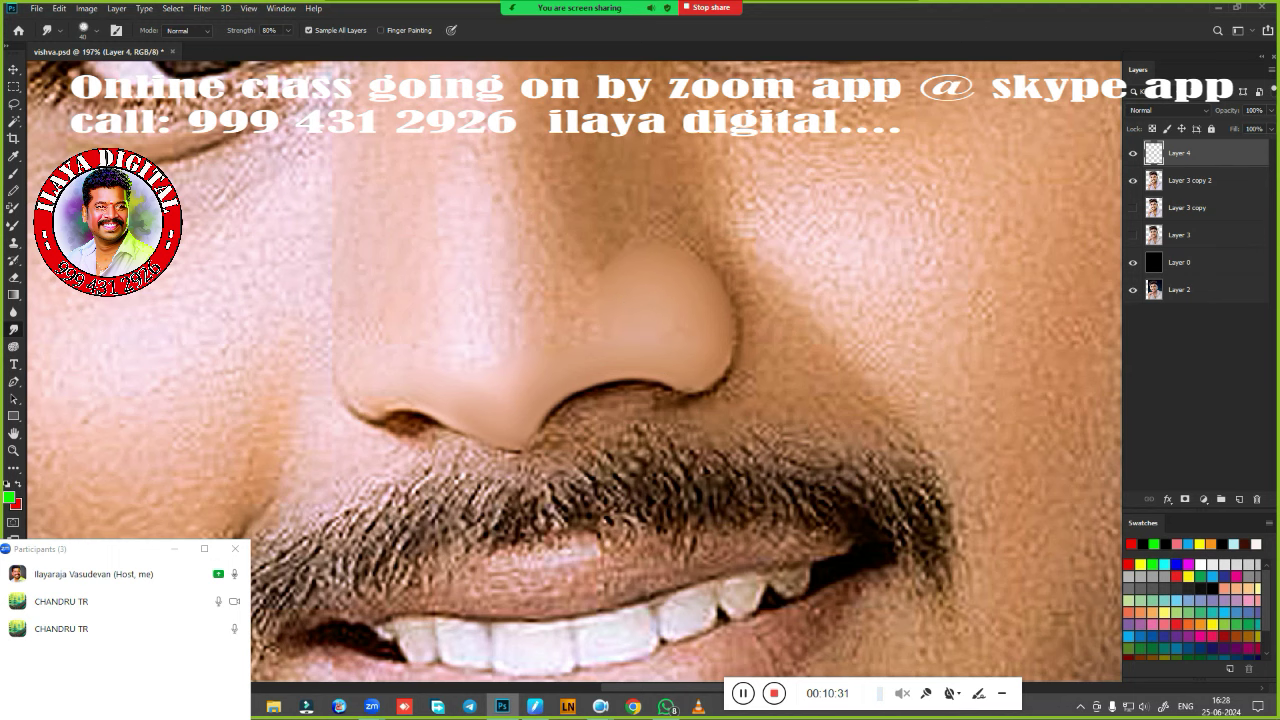
# Zoom in on the nose and resize the Smudge brush to 125 to smooth the nose tip and nostrils.
pyautogui.scroll(3, 651, 402)
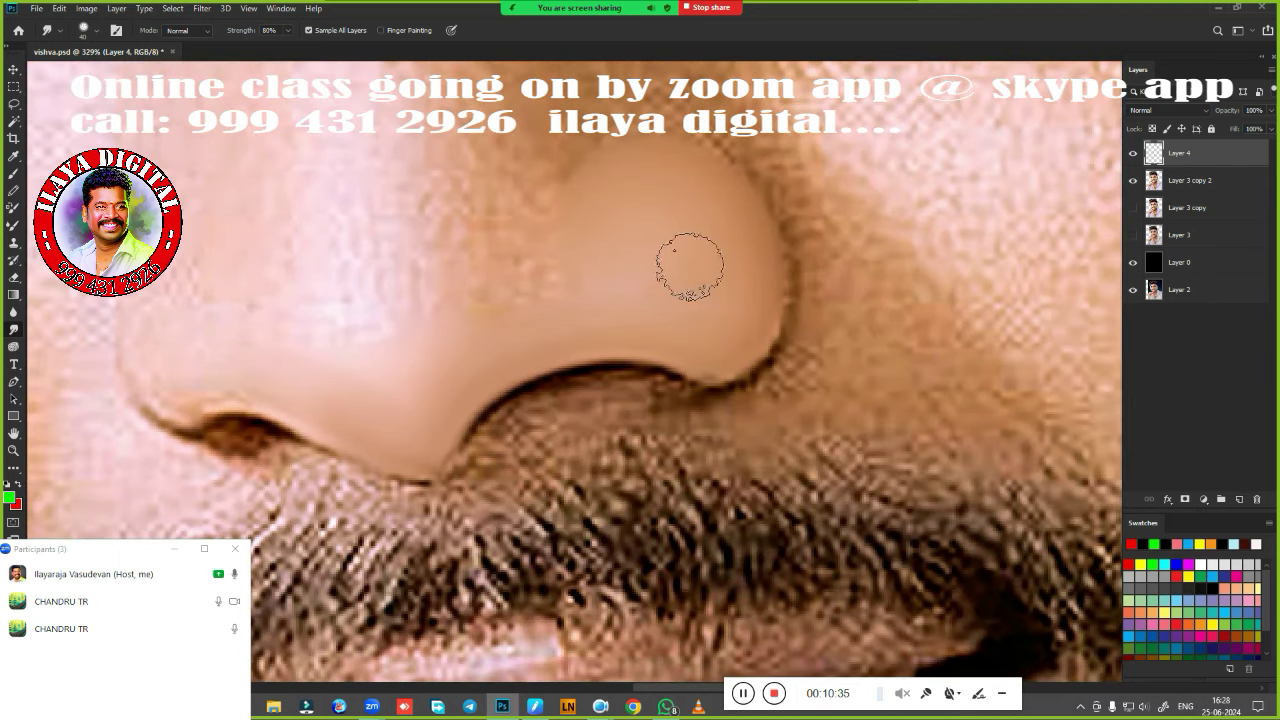
pyautogui.press(']')
pyautogui.press(']')
pyautogui.press(']')
pyautogui.press('[')
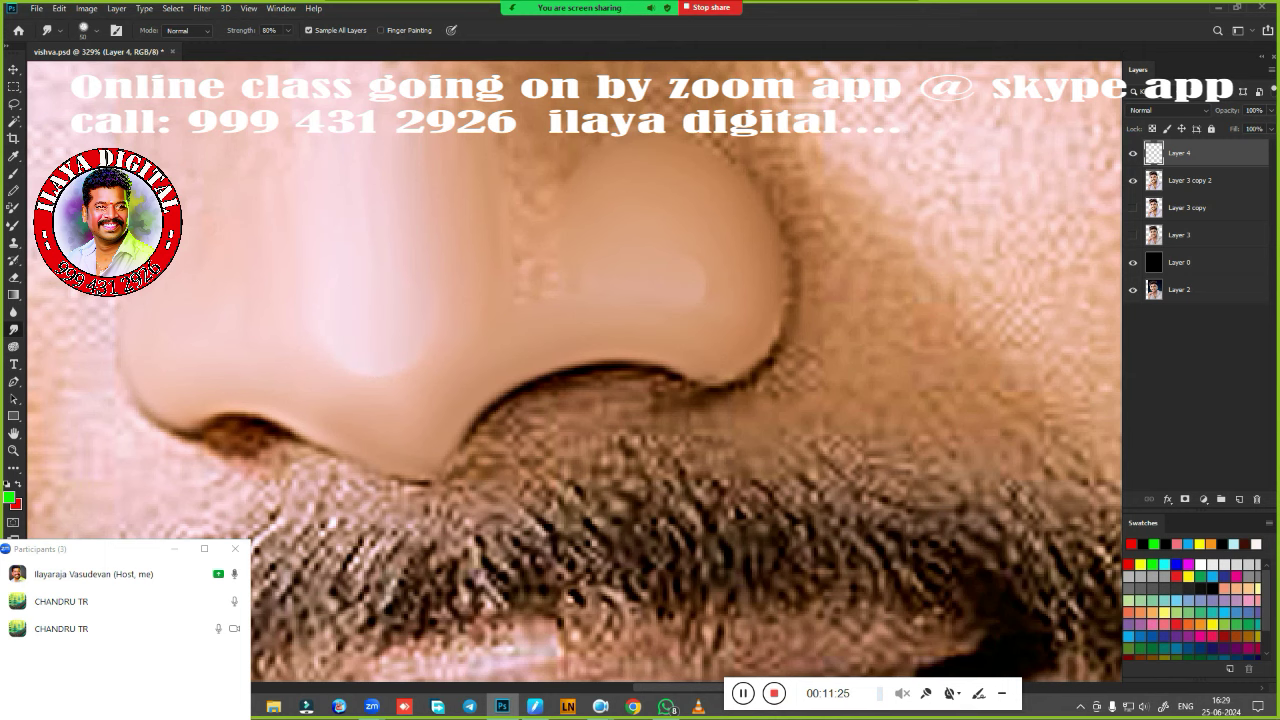
pyautogui.scroll(-4, 630, 490)
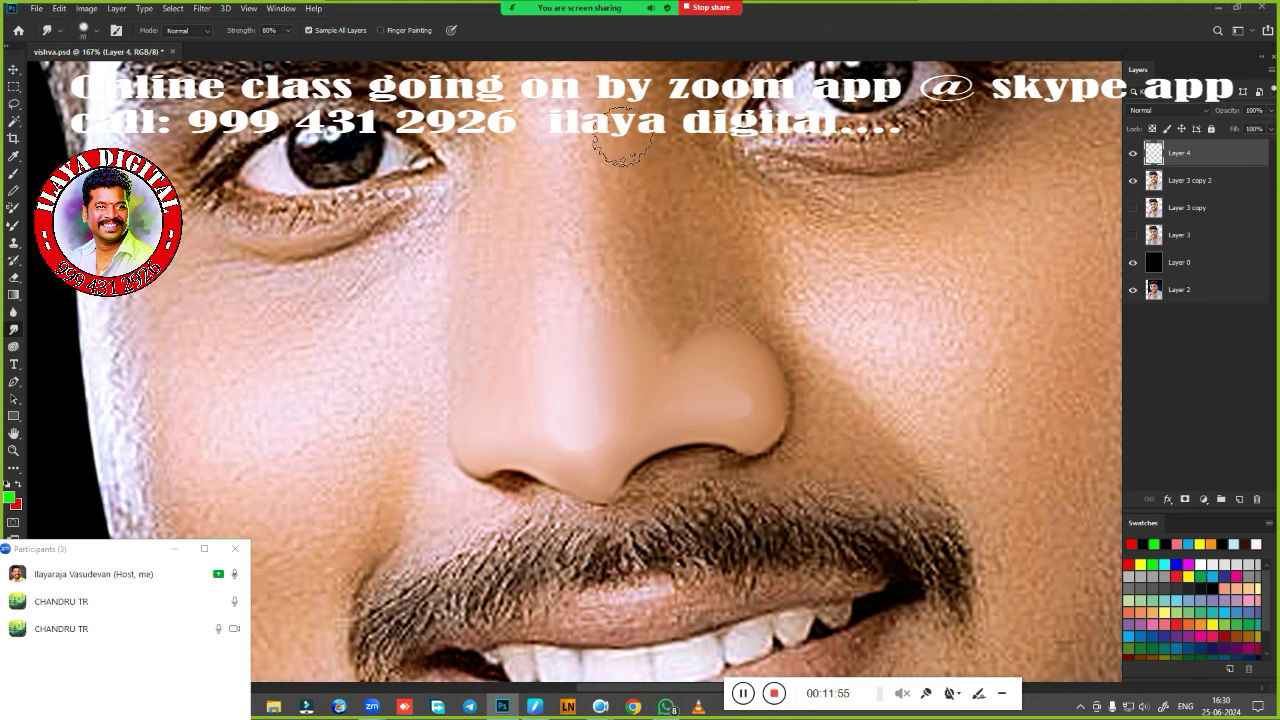
# Smudge down the nose bridge, compare against Layer 3 copy 2, and zoom toward the moustache.
pyautogui.moveTo(633, 155)
pyautogui.mouseDown()
pyautogui.moveTo(620, 200)
pyautogui.moveTo(629, 337)
pyautogui.mouseUp()
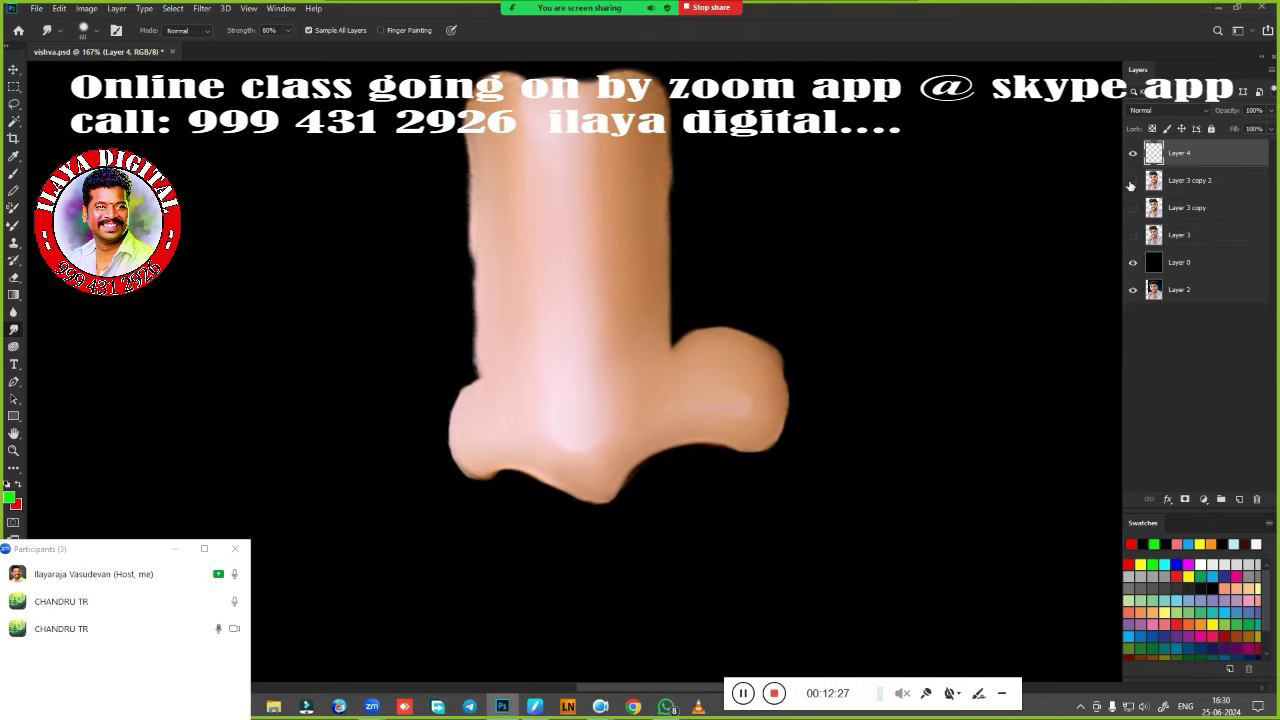
pyautogui.click(1133, 180)
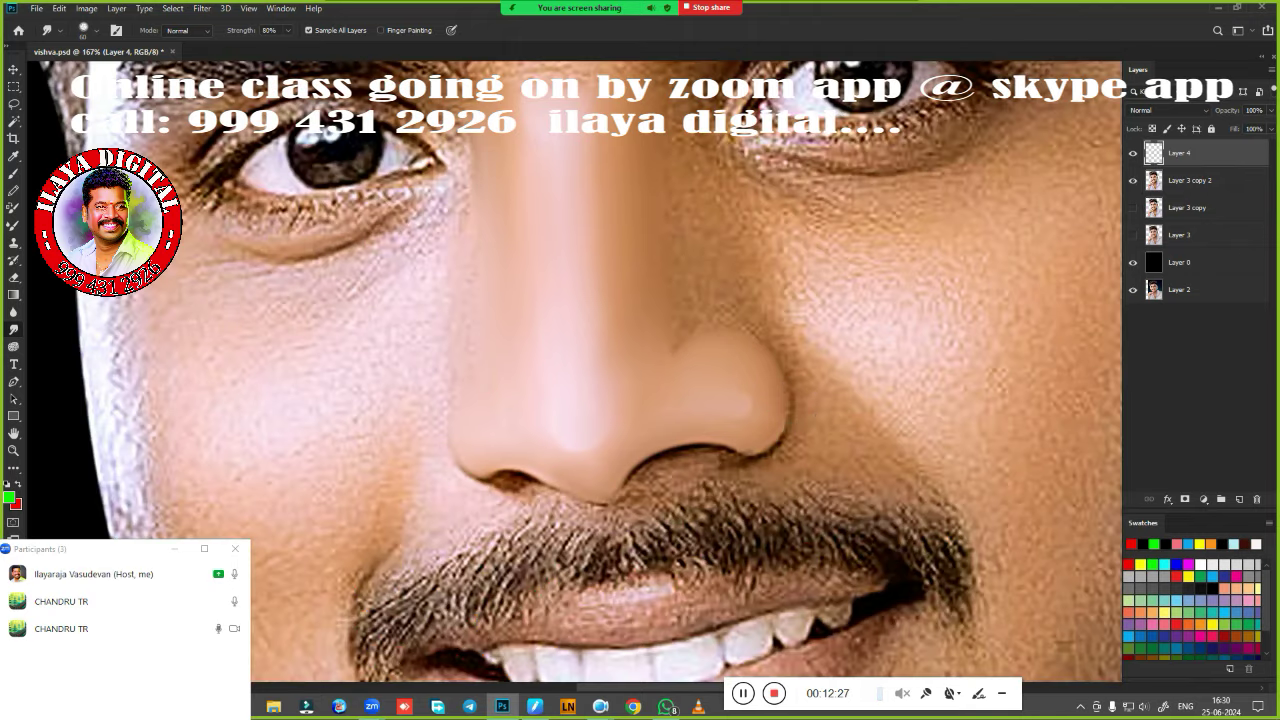
pyautogui.scroll(-5, 711, 323)
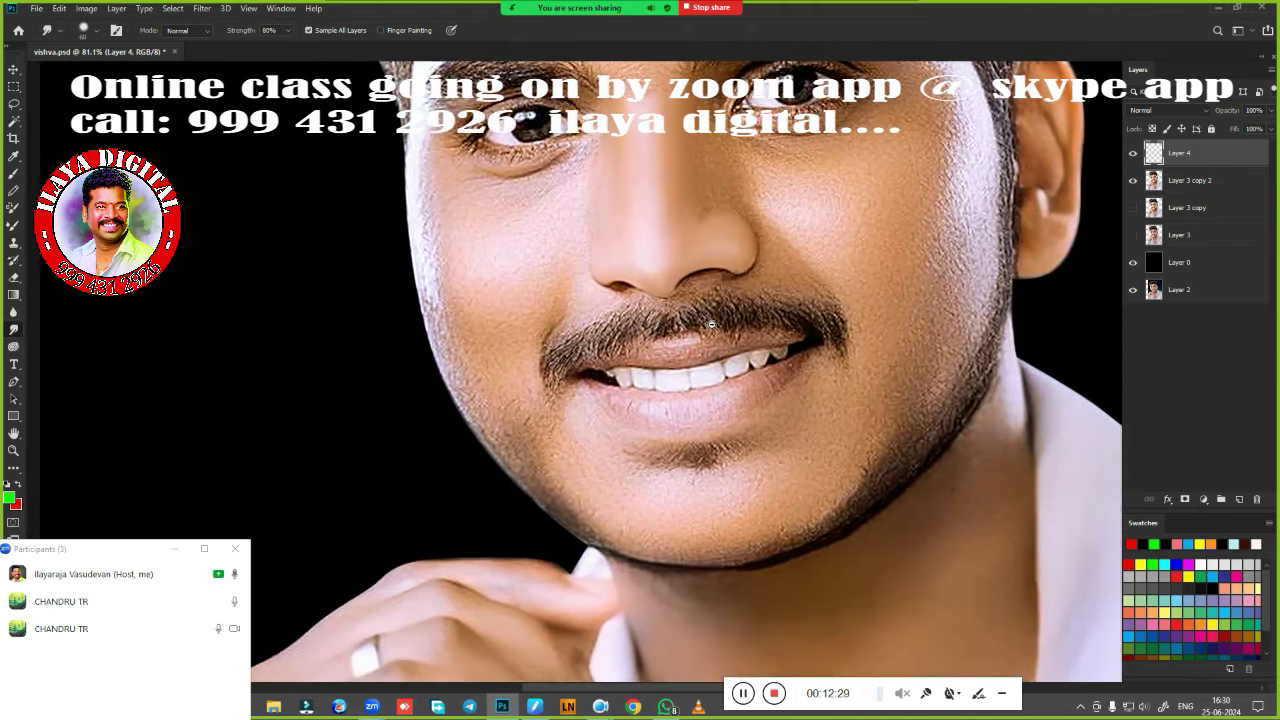
pyautogui.scroll(2, 711, 323)
pyautogui.scroll(1, 700, 370)
pyautogui.scroll(1, 690, 420)
pyautogui.scroll(1, 681, 467)
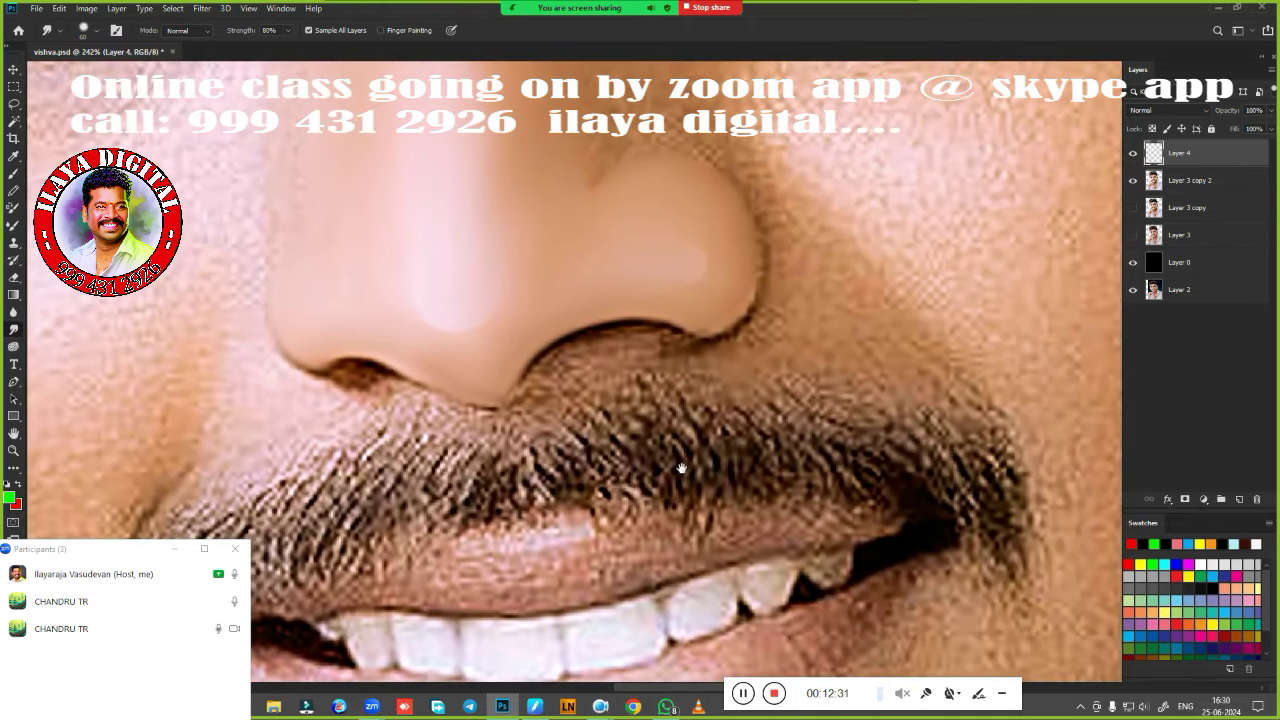
# Blend the skin along the lower nose and nostril edges using the Very Wet, Light Mix Mixer Brush.
pyautogui.press('b')
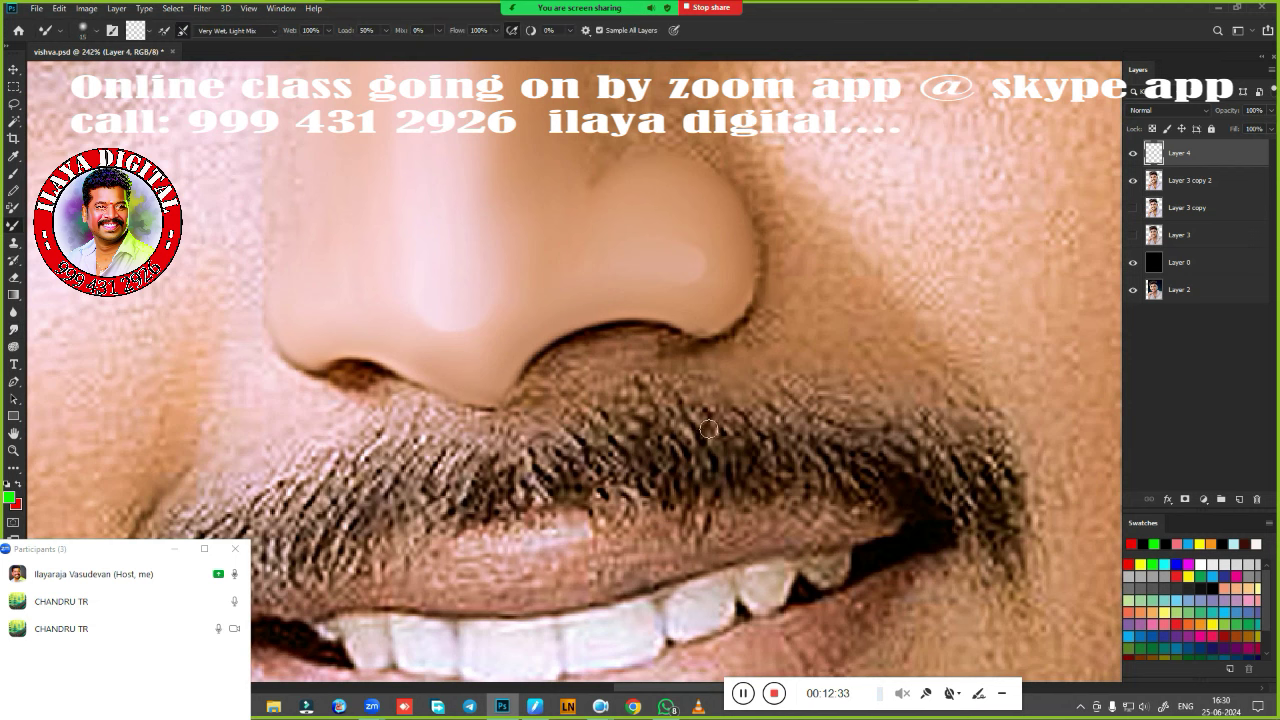
pyautogui.scroll(2, 574, 372)
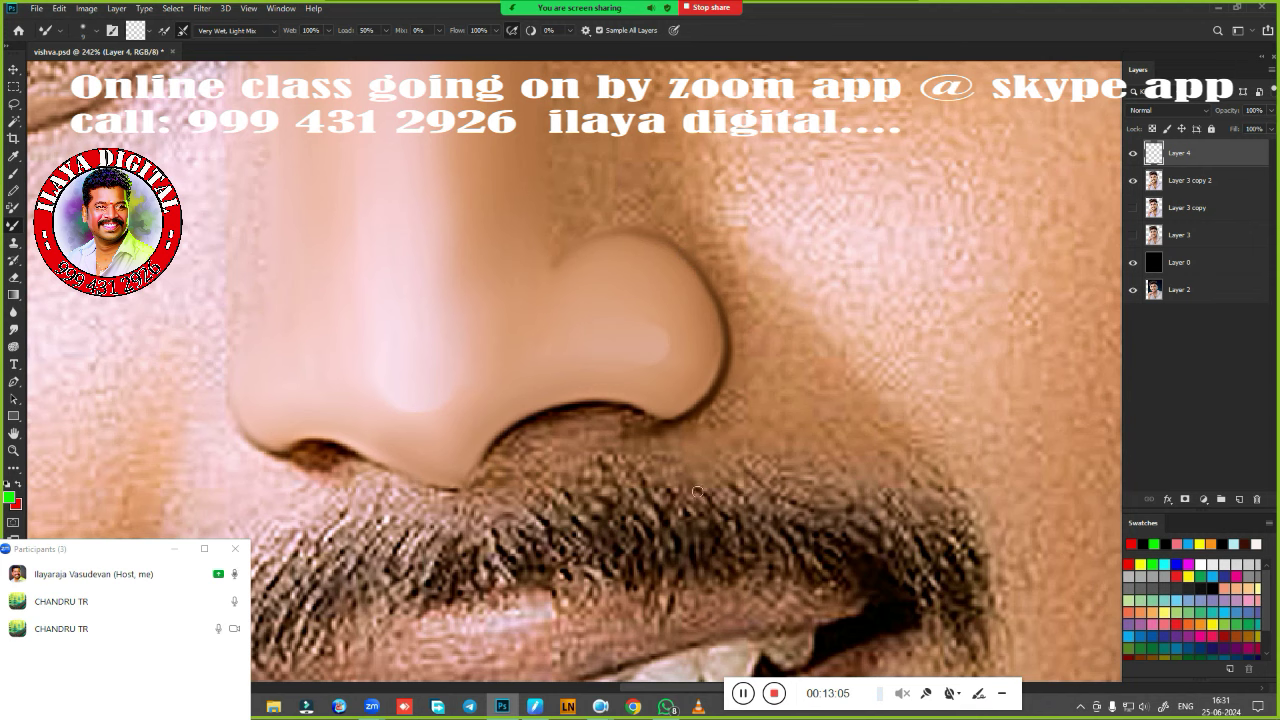
pyautogui.moveTo(518, 498); pyautogui.dragTo(748, 358)
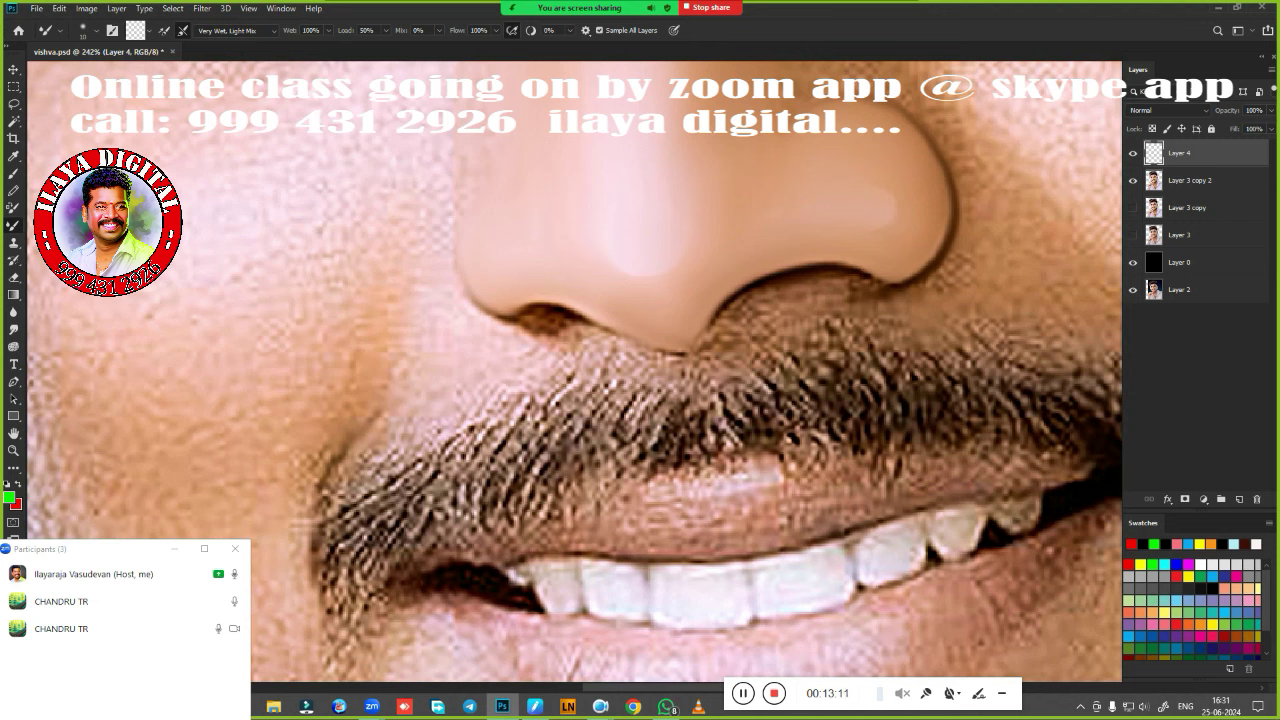
pyautogui.moveTo(870, 285); pyautogui.dragTo(918, 277)
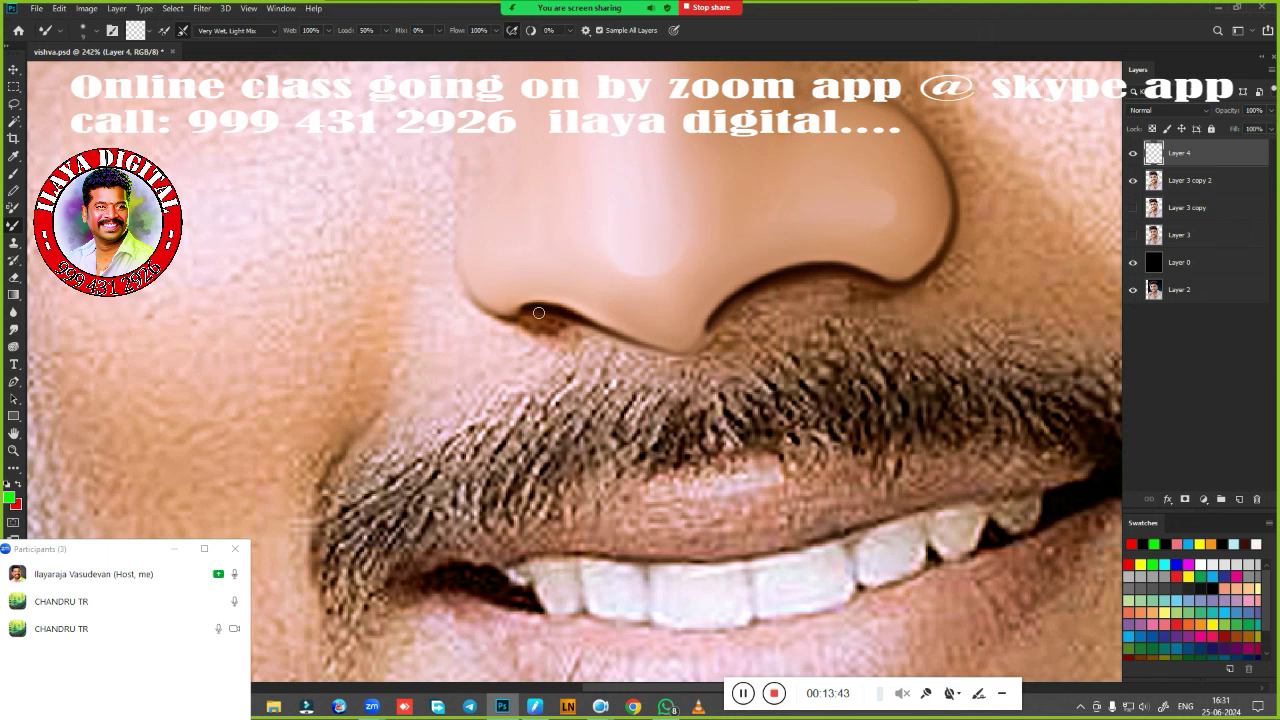
pyautogui.moveTo(538, 313)
pyautogui.mouseDown()
pyautogui.moveTo(526, 316)
pyautogui.moveTo(595, 317)
pyautogui.mouseUp()
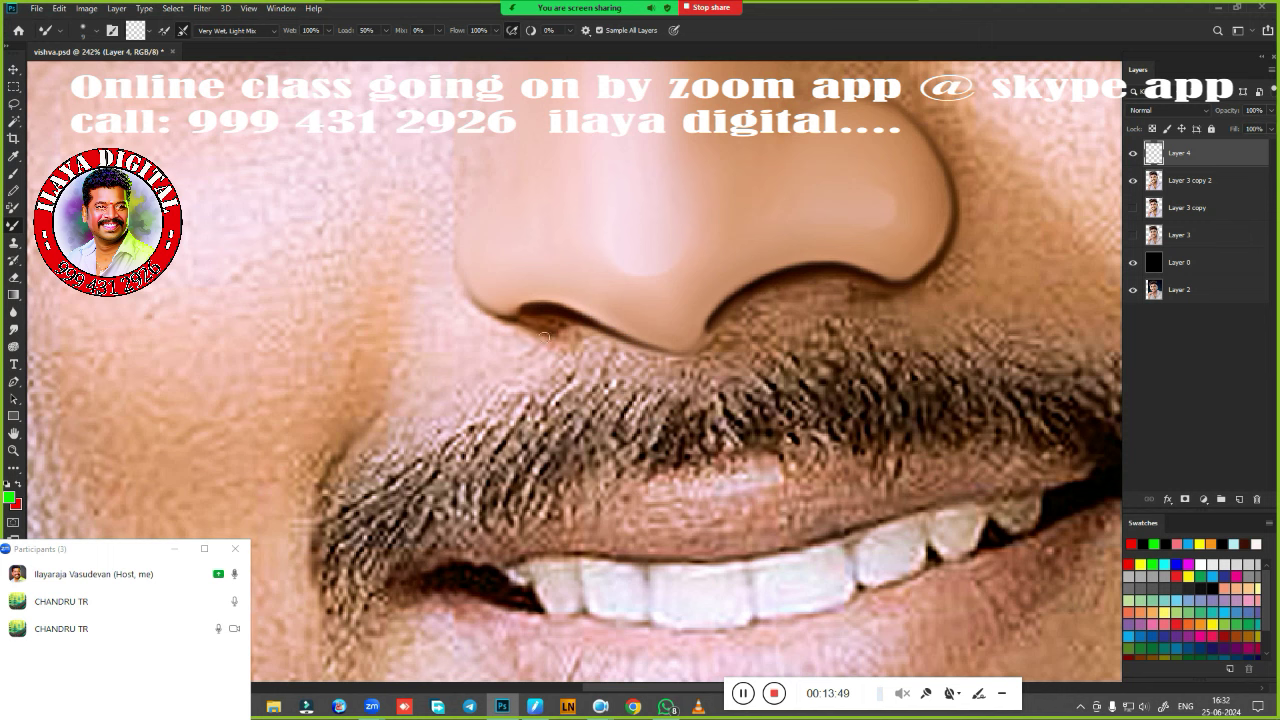
pyautogui.moveTo(543, 337); pyautogui.dragTo(503, 324)
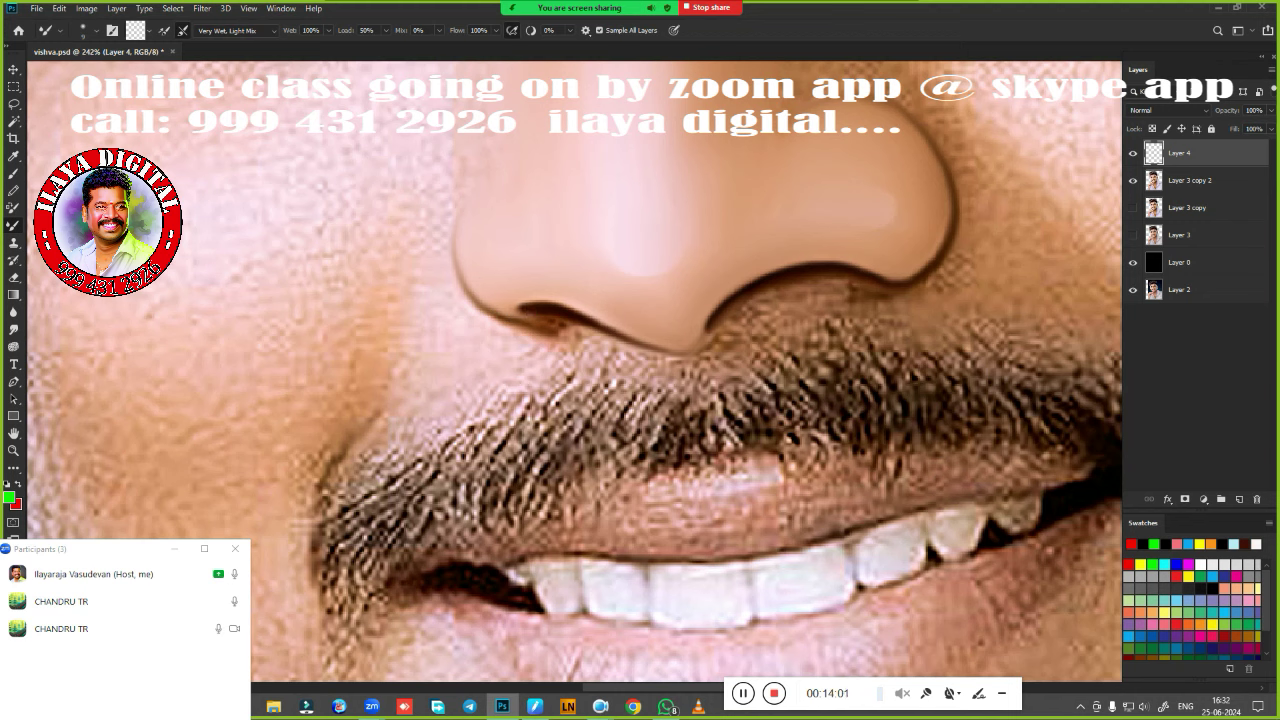
pyautogui.moveTo(576, 329); pyautogui.dragTo(536, 321)
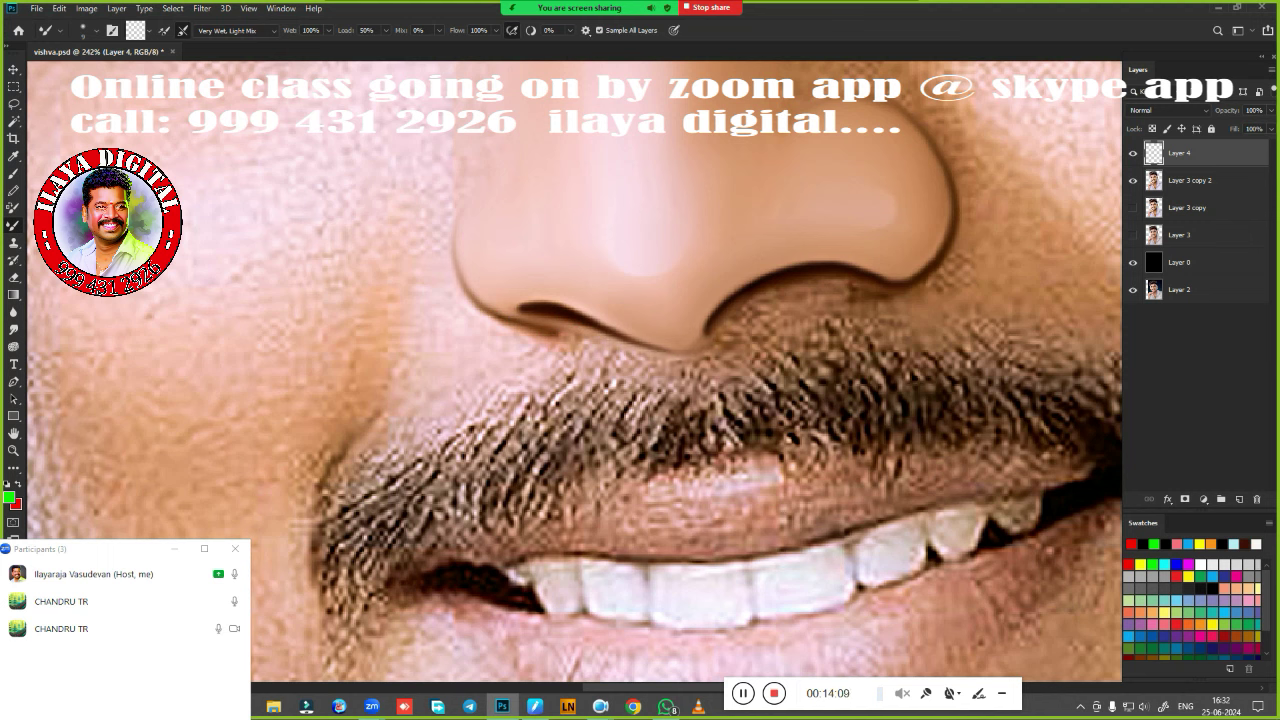
# Smudge away the stubble and shadow under the nostril with the 80% Smudge tool.
pyautogui.scroll(-4, 525, 406)
pyautogui.scroll(-1, 505, 428)
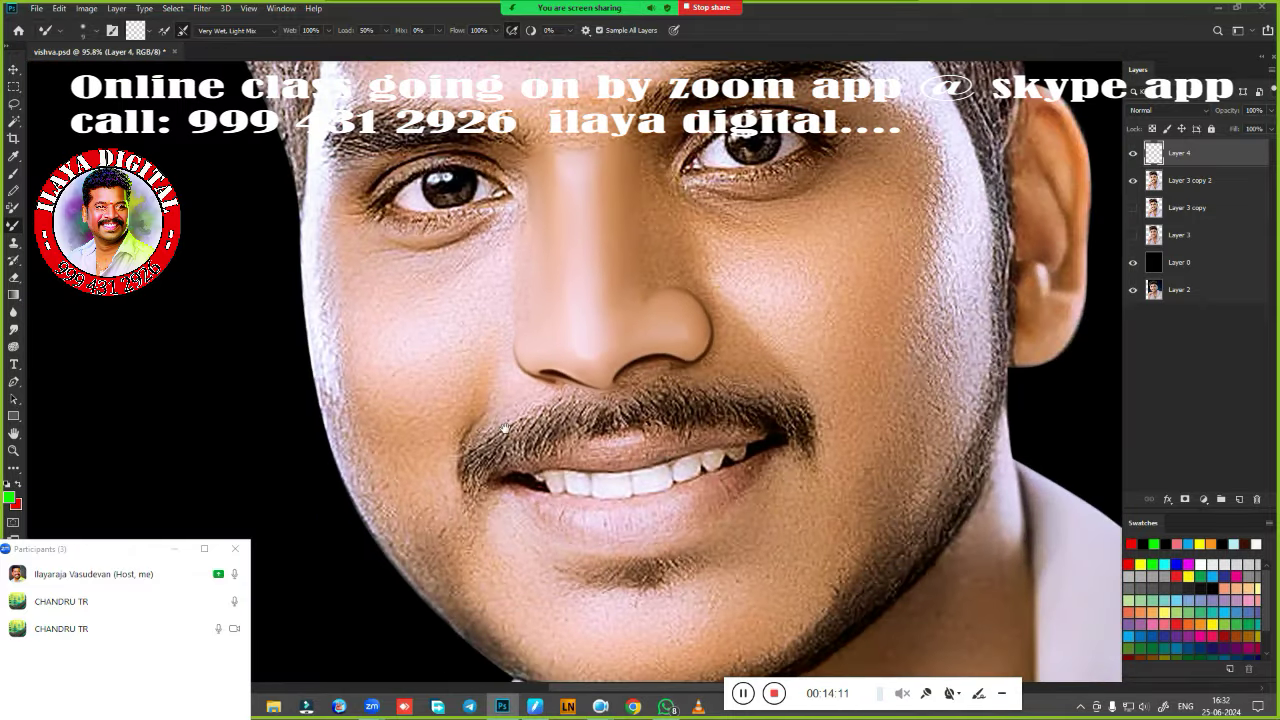
pyautogui.scroll(-1, 639, 481)
pyautogui.scroll(1, 639, 481)
pyautogui.scroll(3, 639, 481)
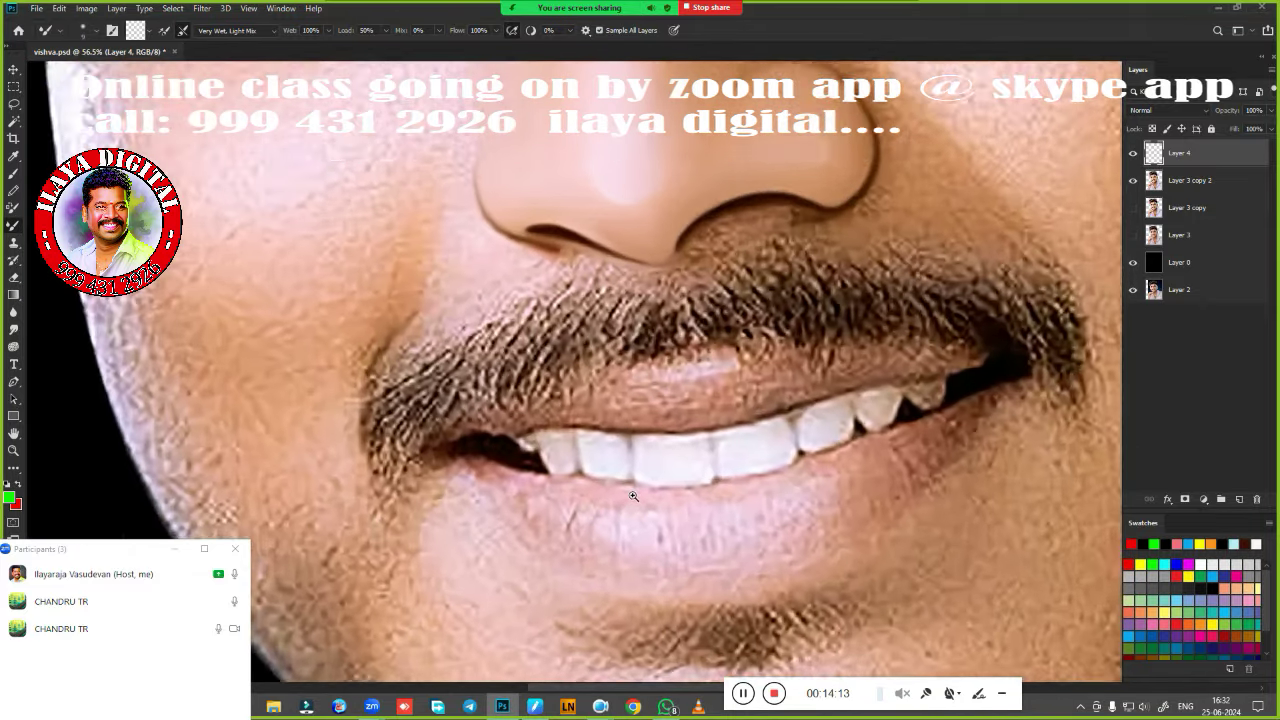
pyautogui.scroll(1, 639, 481)
pyautogui.moveTo(639, 481); pyautogui.dragTo(538, 487)
pyautogui.press('r')
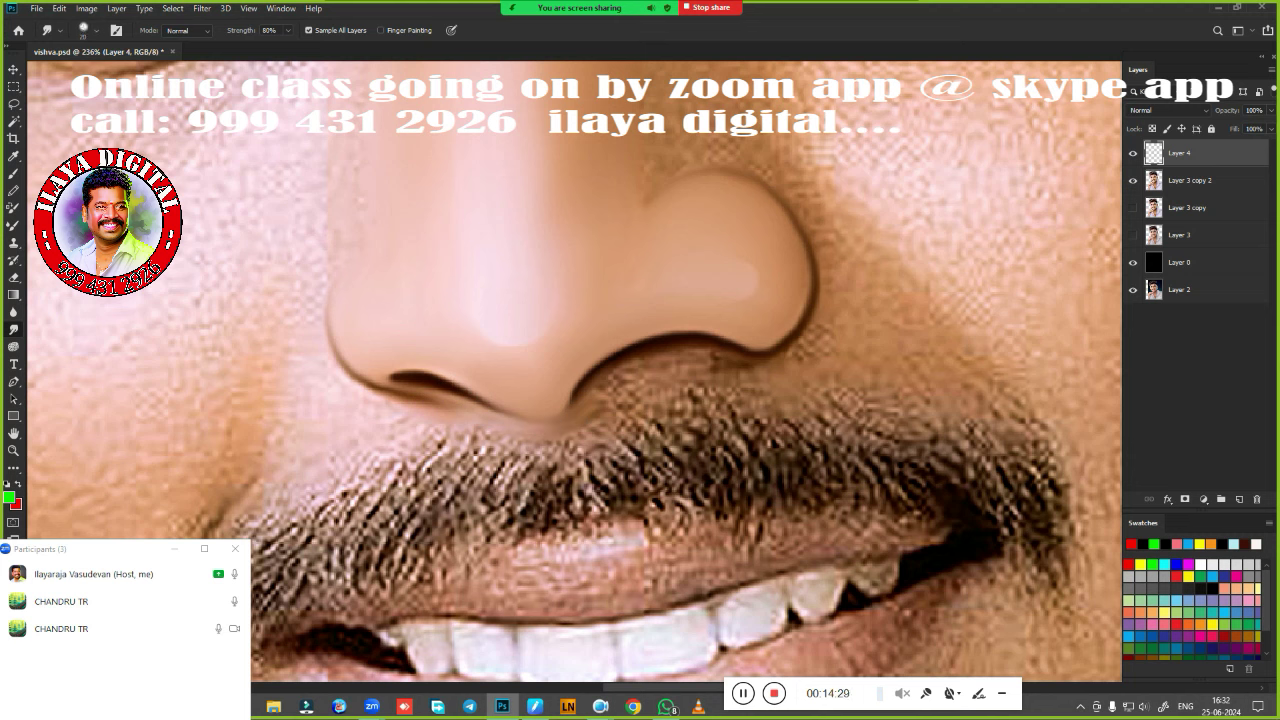
pyautogui.moveTo(690, 362)
pyautogui.mouseDown()
pyautogui.moveTo(617, 380)
pyautogui.moveTo(743, 368)
pyautogui.moveTo(588, 412)
pyautogui.mouseUp()
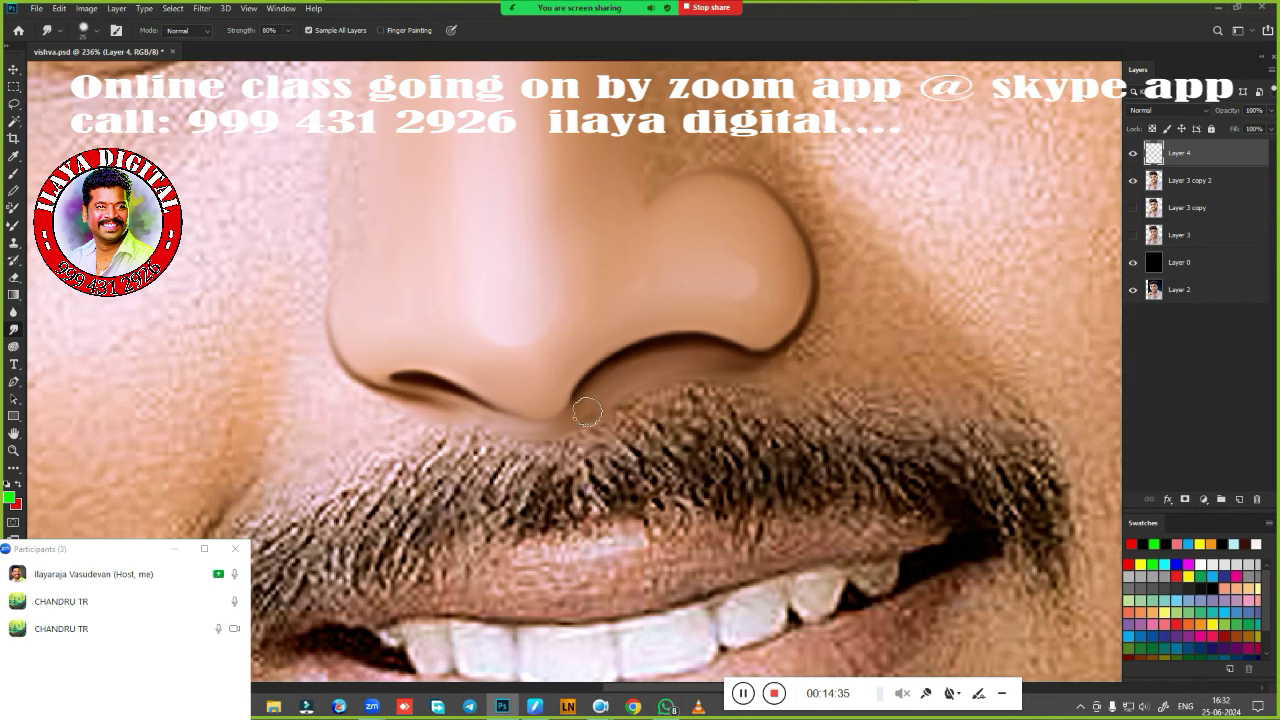
# Toggle Layer 4's visibility to compare the smoothing with the original, recentring on nose and mouth.
pyautogui.scroll(-3, 550, 483)
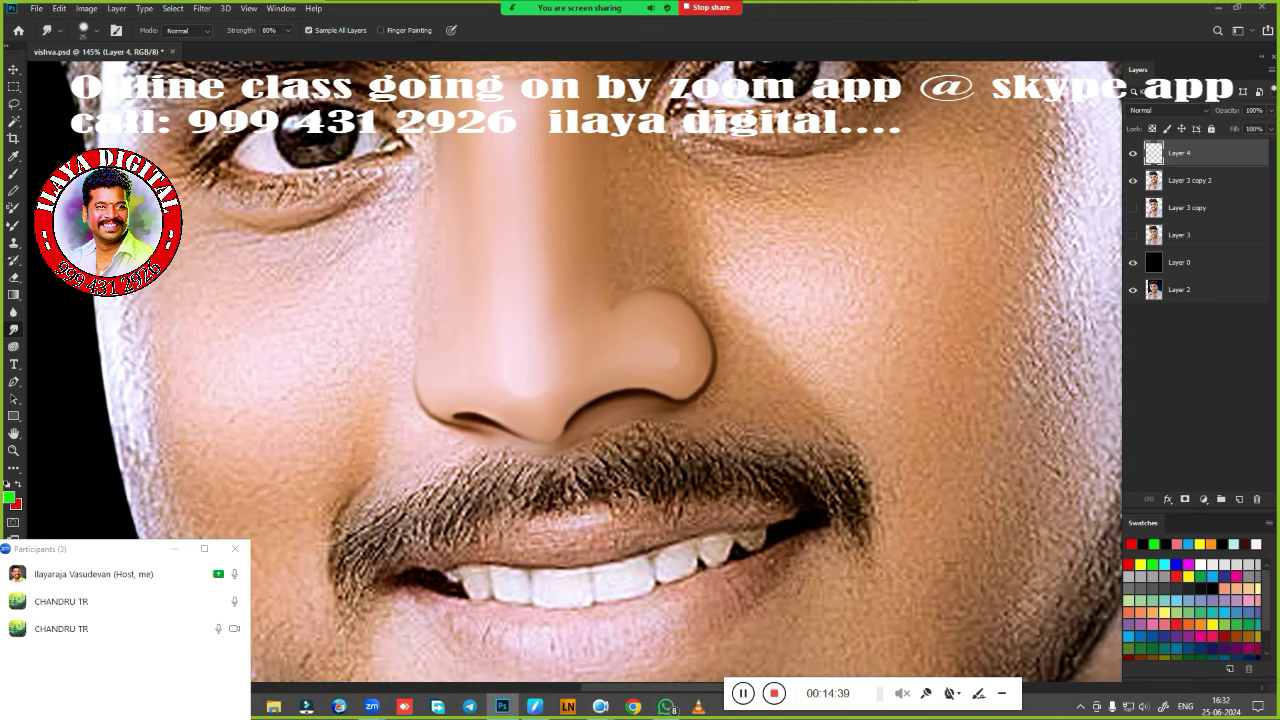
pyautogui.click(1133, 153)
pyautogui.scroll(-3, 629, 449)
pyautogui.scroll(3, 629, 449)
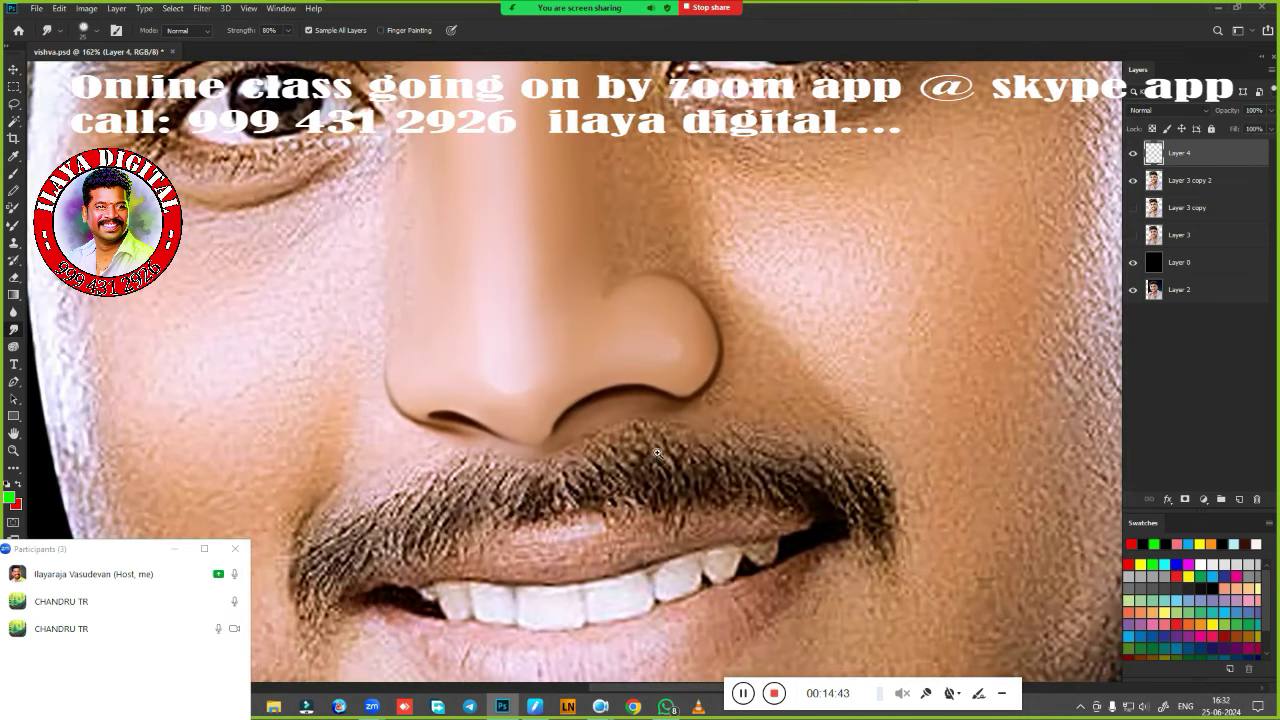
pyautogui.moveTo(575, 405); pyautogui.dragTo(773, 316)
pyautogui.press('p')
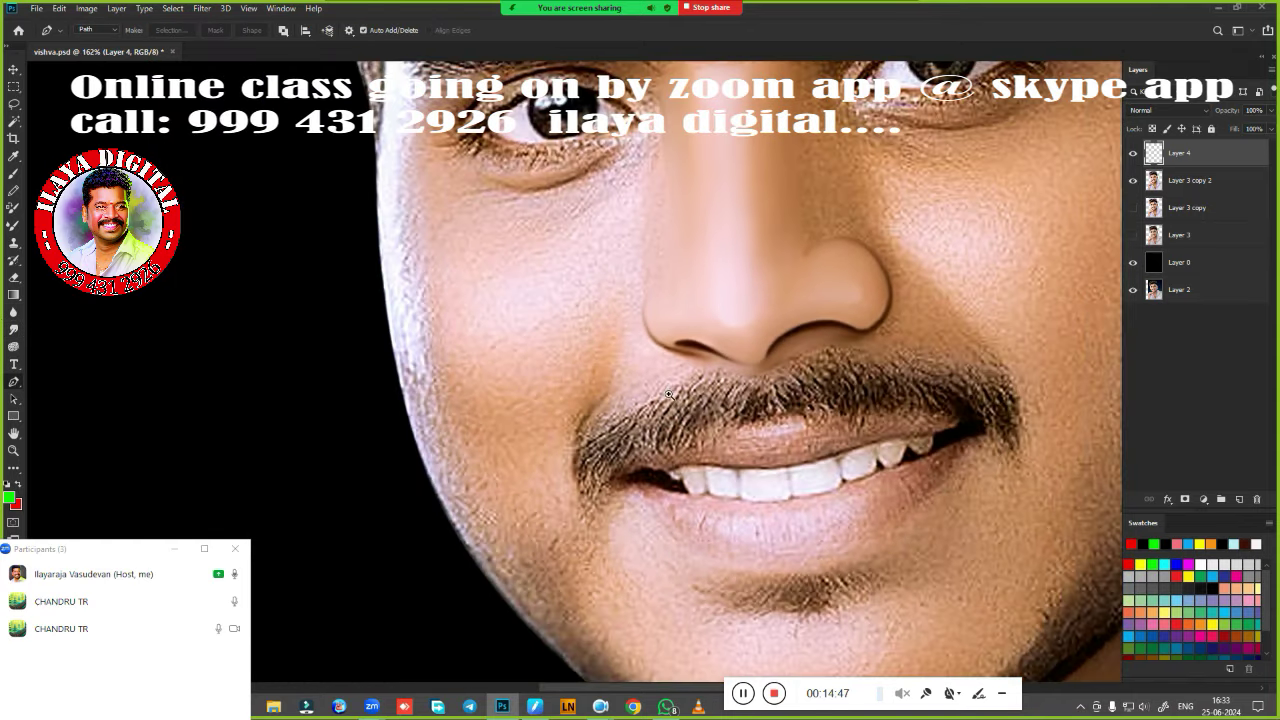
# Trace a pen path from the lip up the nose's right side and around the cheek.
pyautogui.scroll(-3, 781, 371)
pyautogui.moveTo(580, 366); pyautogui.dragTo(567, 393)
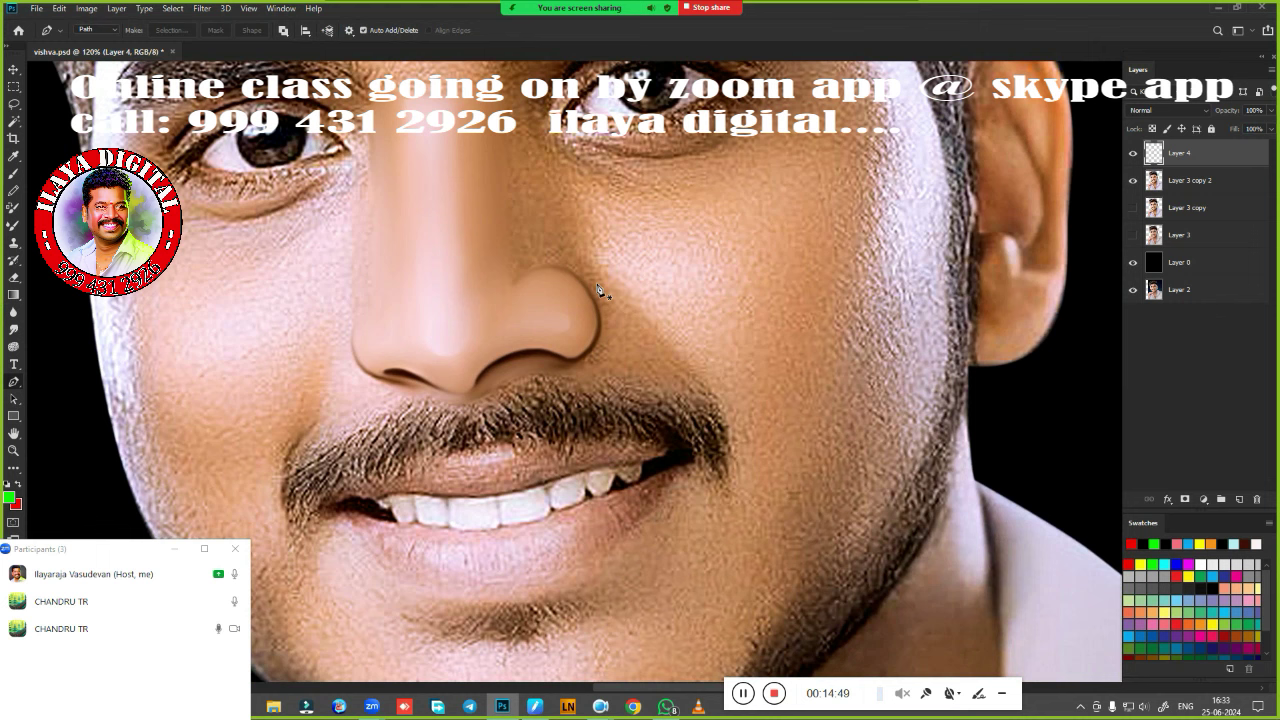
pyautogui.click(586, 276)
pyautogui.moveTo(731, 507); pyautogui.dragTo(729, 532)
pyautogui.moveTo(428, 495); pyautogui.dragTo(441, 457)
pyautogui.keyDown('alt'); pyautogui.scroll(3, 445, 429); pyautogui.keyUp('alt')
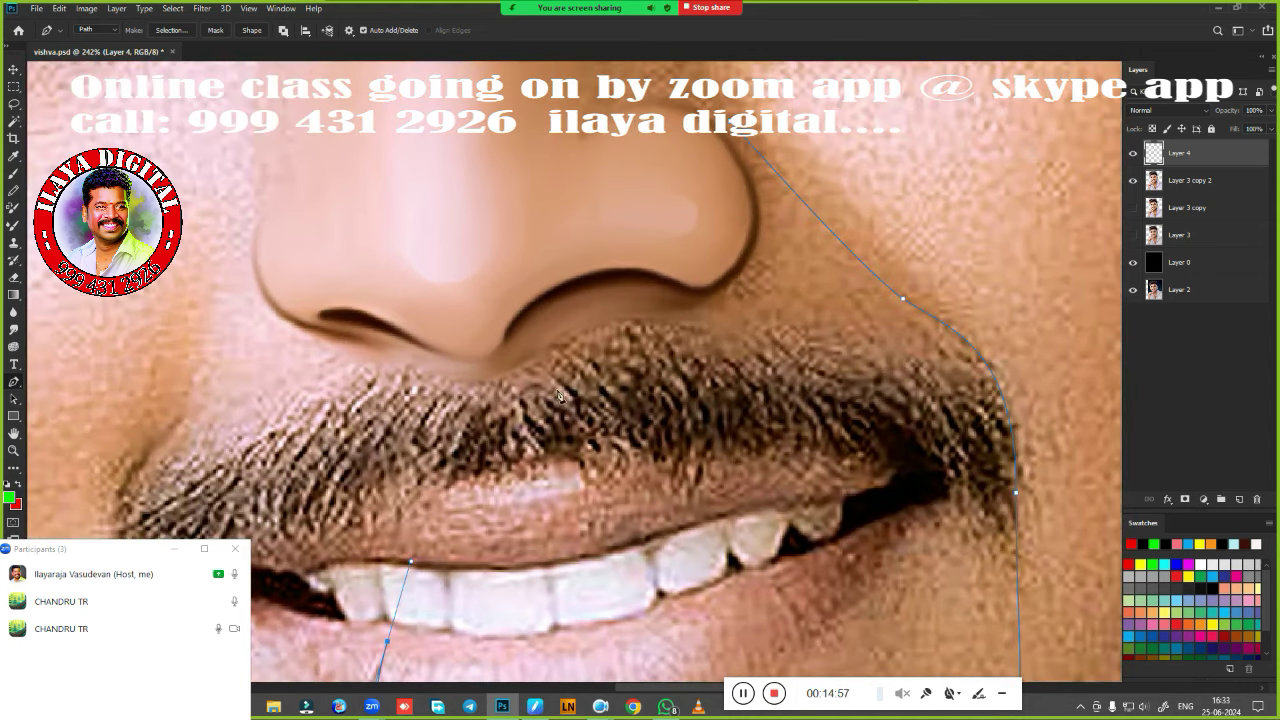
pyautogui.click(455, 450)
pyautogui.click(469, 345)
pyautogui.click(514, 286)
pyautogui.click(555, 269)
pyautogui.moveTo(630, 208); pyautogui.dragTo(645, 181)
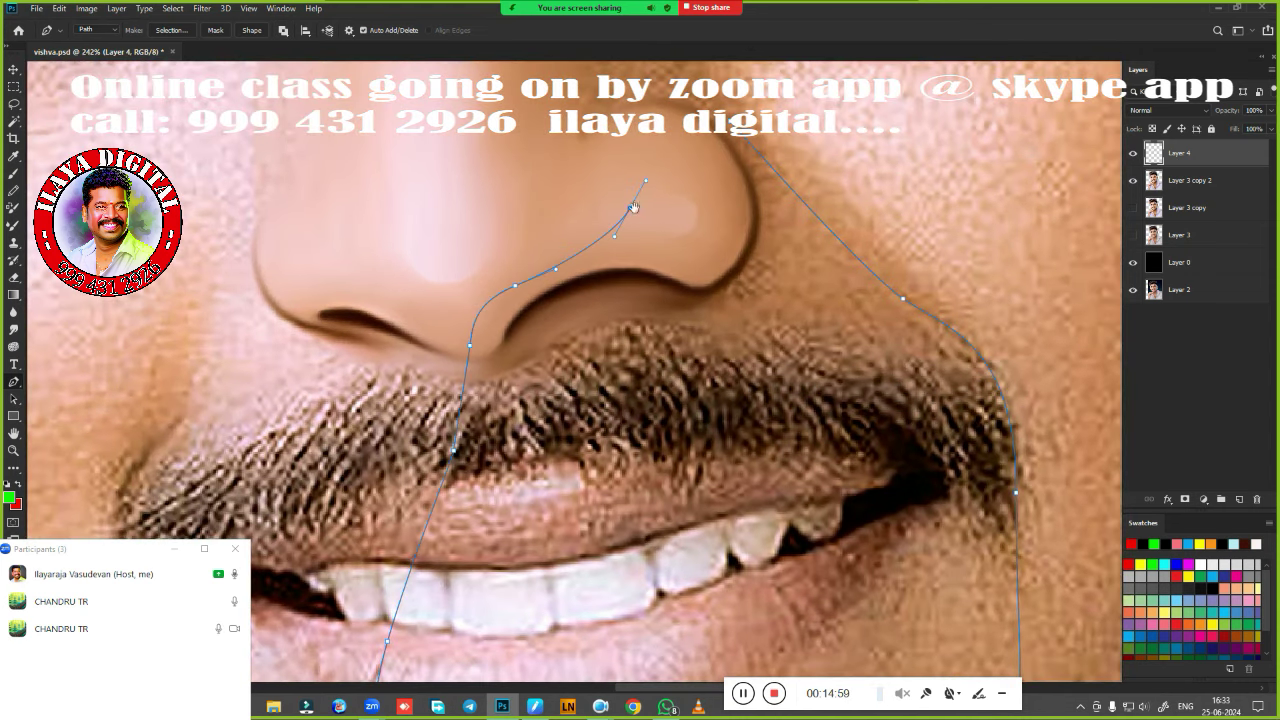
# Convert the path into a selection feathered by 1 pixel.
pyautogui.hotkey('ctrl', 'Return')
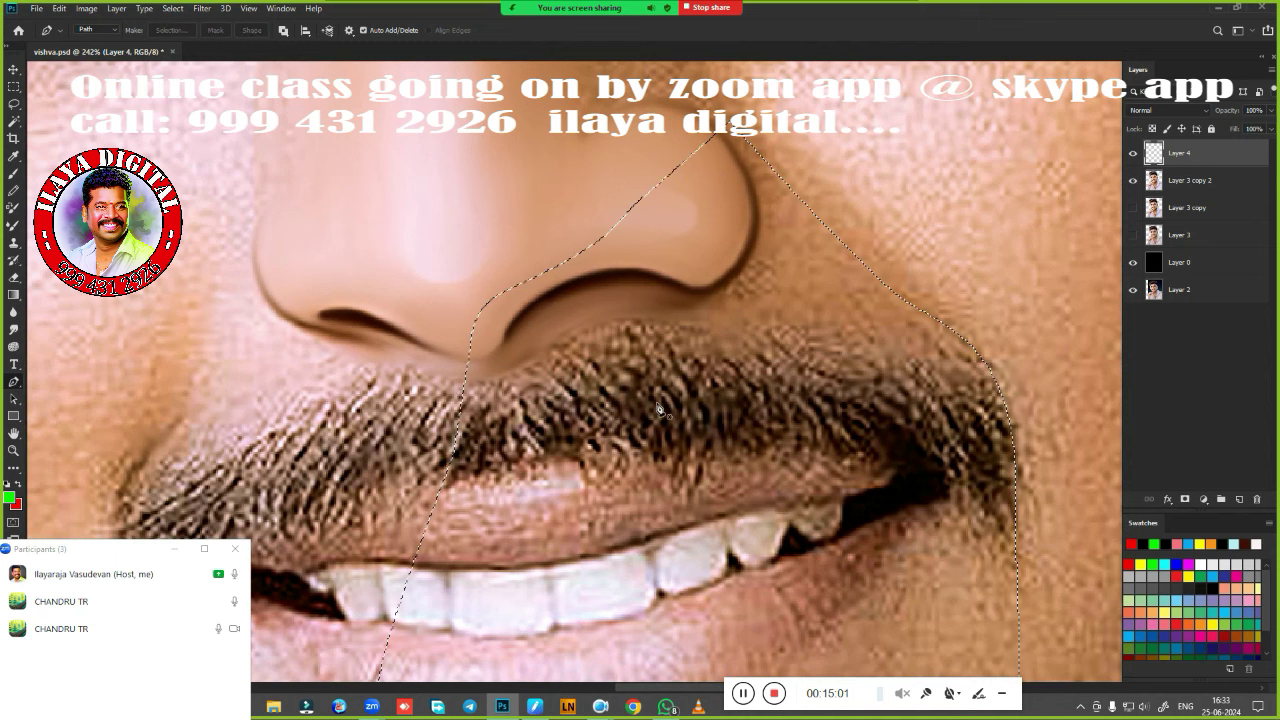
pyautogui.hotkey('shift', 'F6')
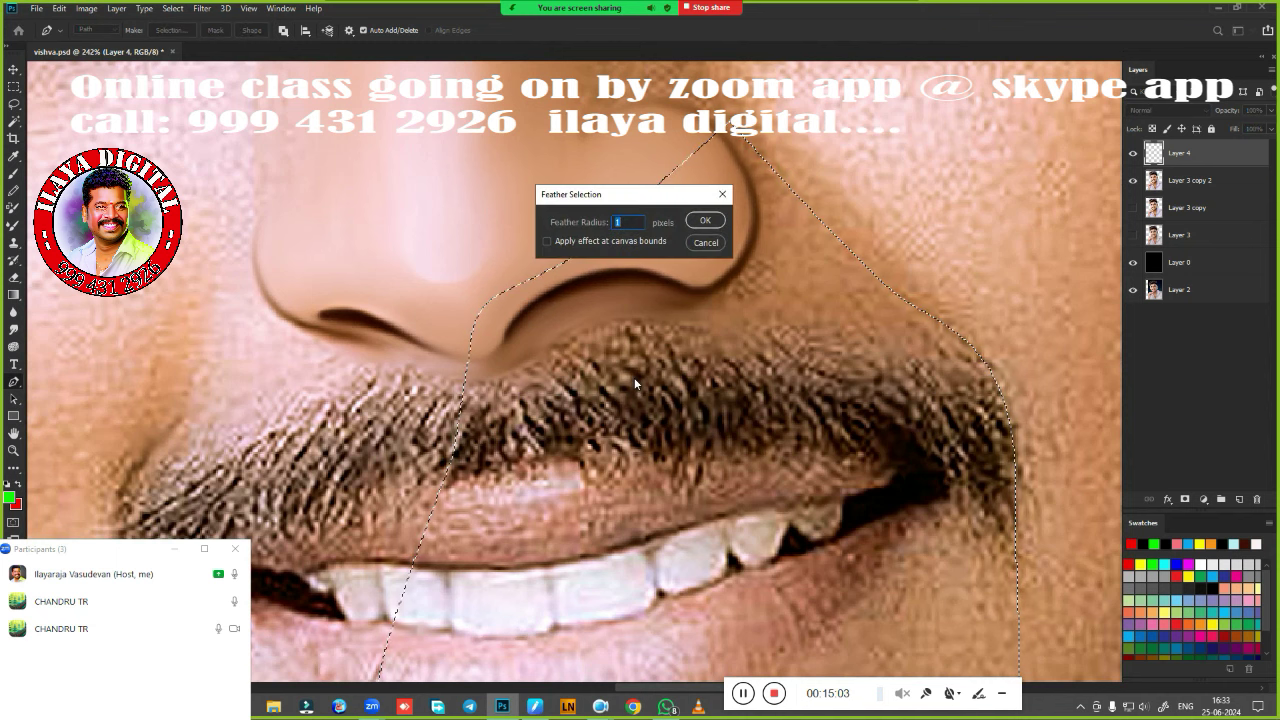
pyautogui.press('Return')
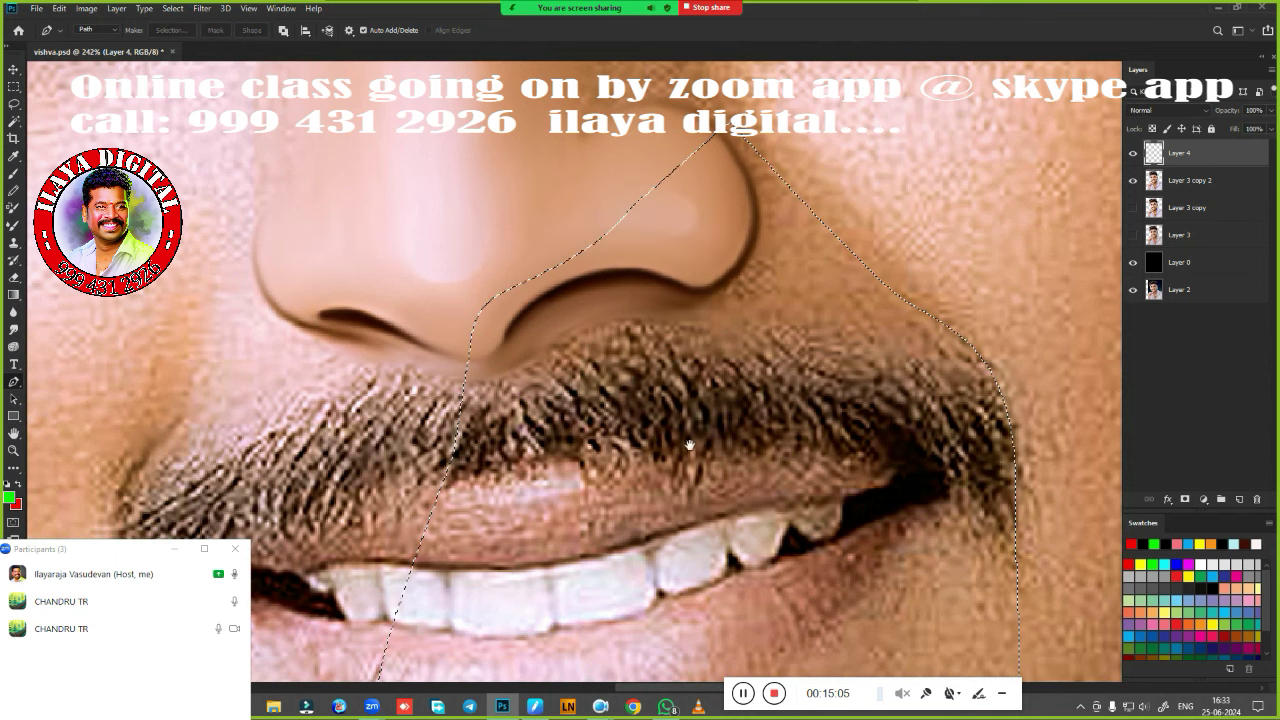
pyautogui.moveTo(689, 444); pyautogui.dragTo(628, 506)
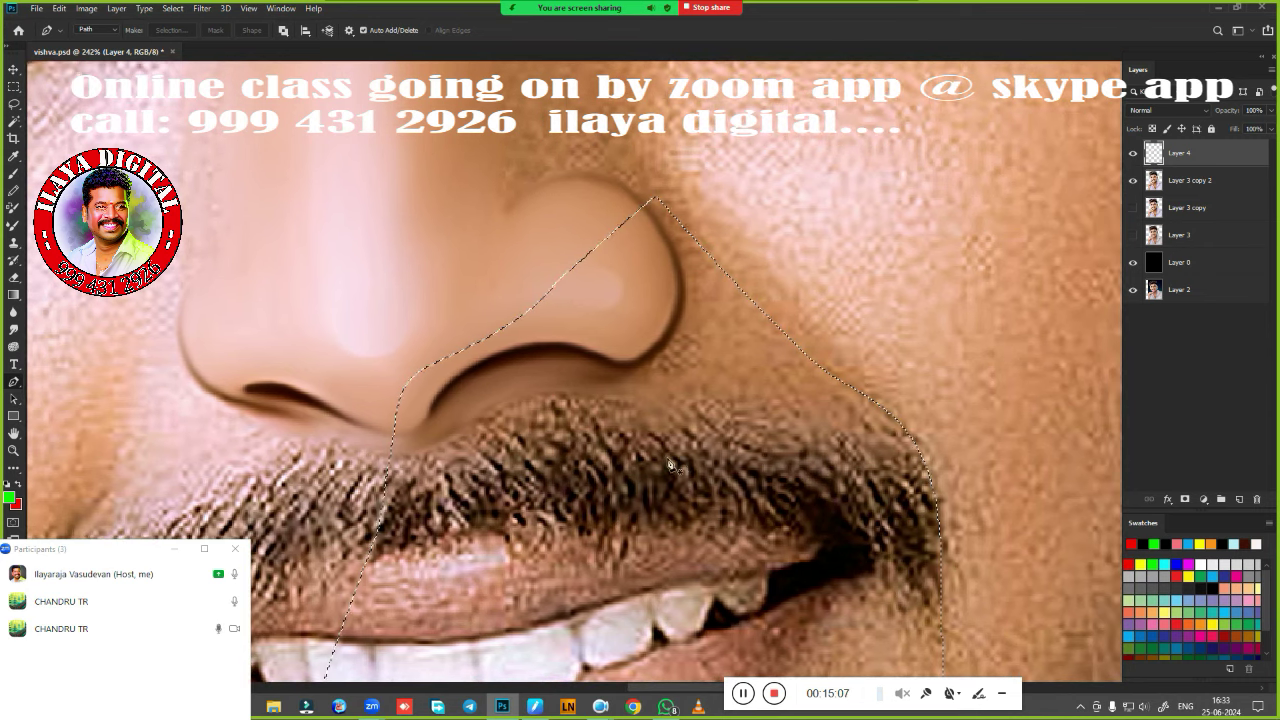
# Smudge the skin right of the nostril and above the moustache inside the selection.
pyautogui.press('r')
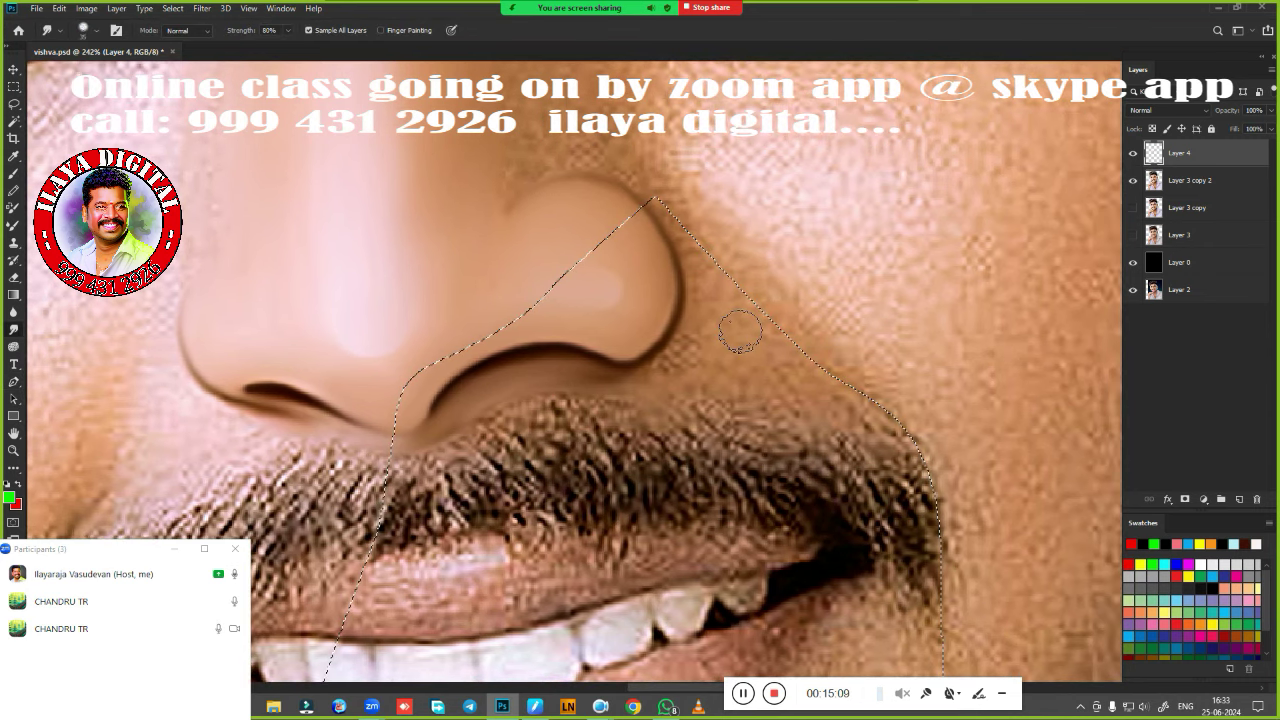
pyautogui.moveTo(740, 332)
pyautogui.mouseDown()
pyautogui.moveTo(840, 385)
pyautogui.moveTo(805, 405)
pyautogui.moveTo(897, 440)
pyautogui.mouseUp()
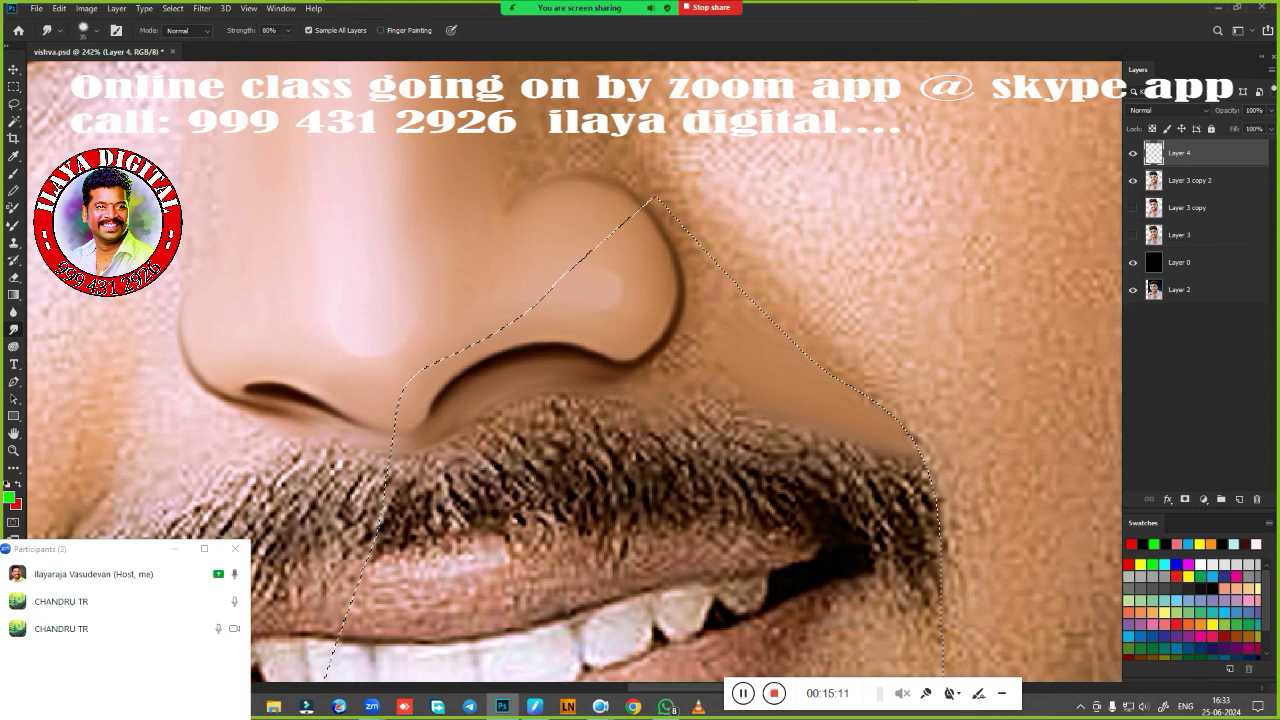
pyautogui.moveTo(800, 385)
pyautogui.mouseDown()
pyautogui.moveTo(692, 395)
pyautogui.moveTo(684, 358)
pyautogui.moveTo(628, 396)
pyautogui.moveTo(700, 371)
pyautogui.moveTo(685, 390)
pyautogui.moveTo(835, 455)
pyautogui.mouseUp()
pyautogui.moveTo(728, 345)
pyautogui.mouseDown()
pyautogui.moveTo(700, 262)
pyautogui.moveTo(708, 318)
pyautogui.mouseUp()
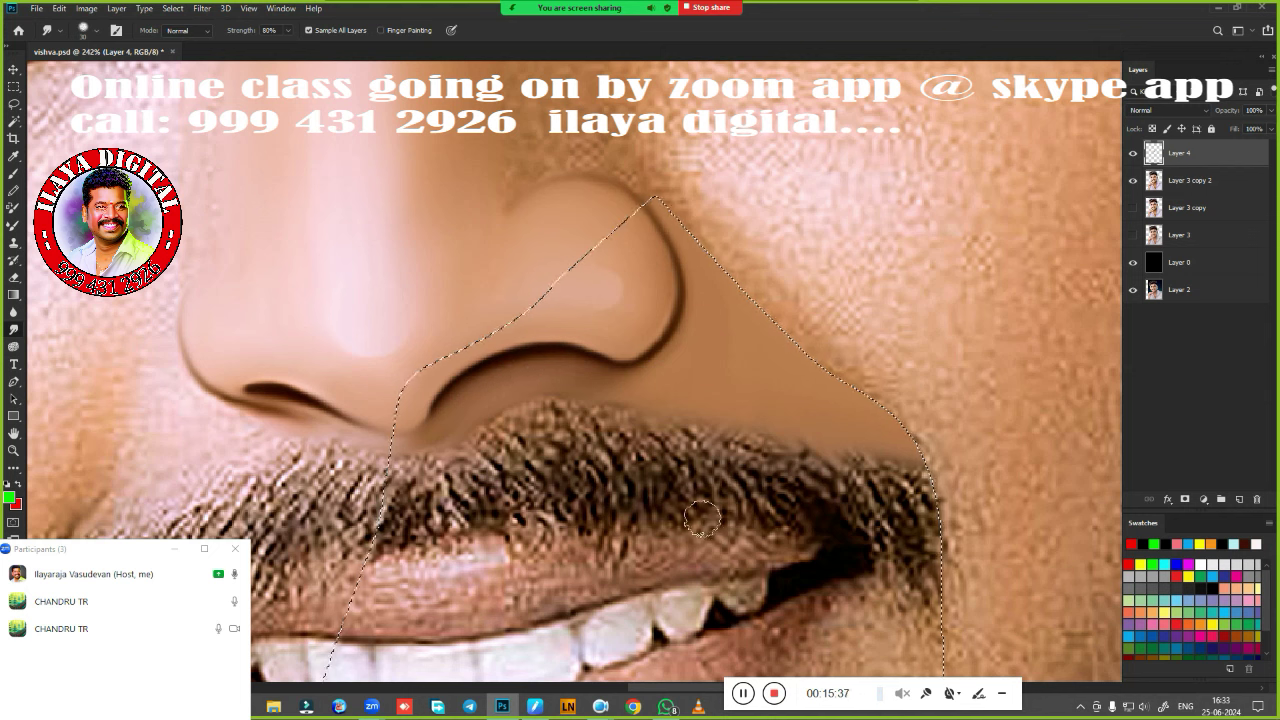
# Re-feather the selection to 1.5 pixels.
pyautogui.hotkey('shift', 'F6')
pyautogui.press('Return')
pyautogui.moveTo(700, 517); pyautogui.dragTo(570, 537)
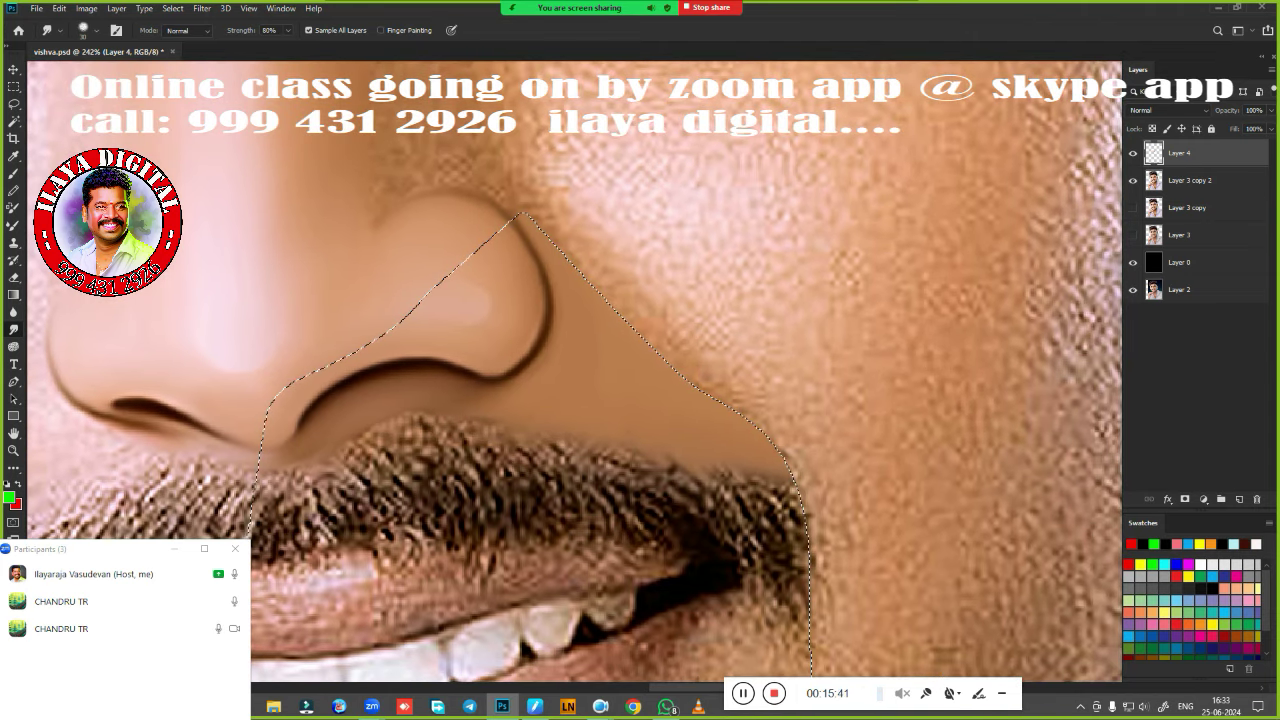
pyautogui.scroll(-2, 694, 424)
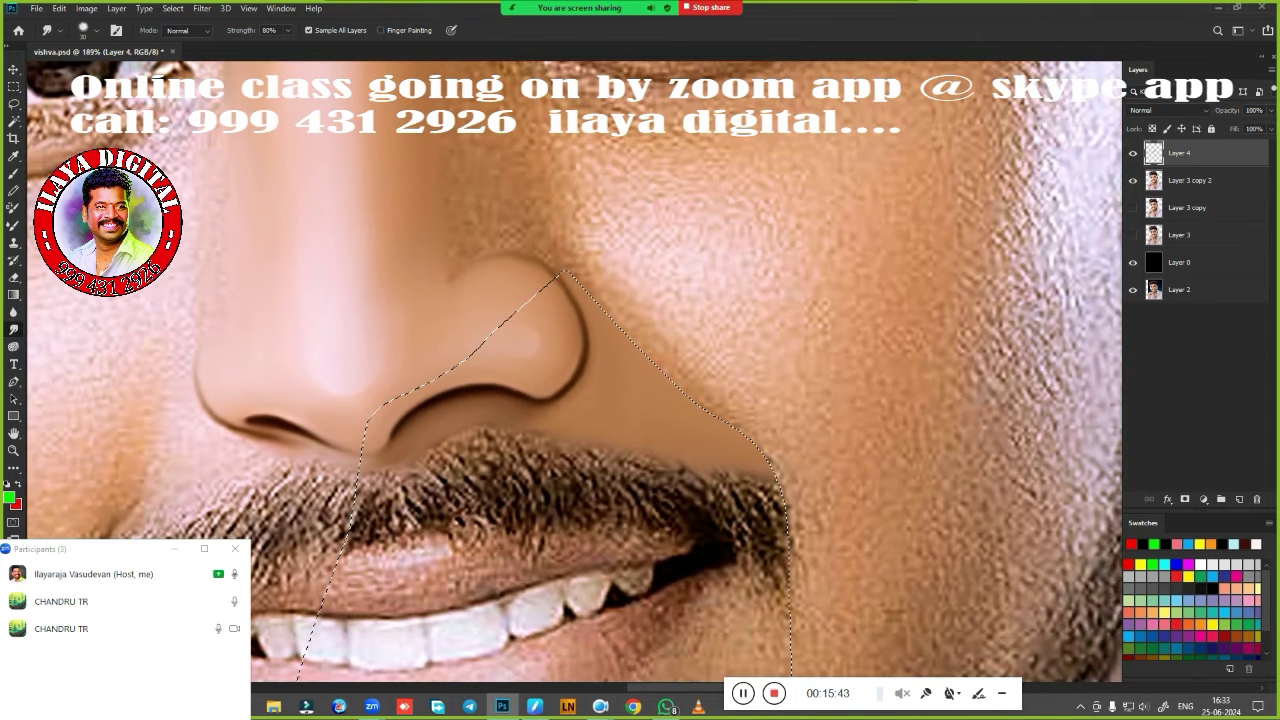
pyautogui.press('b')
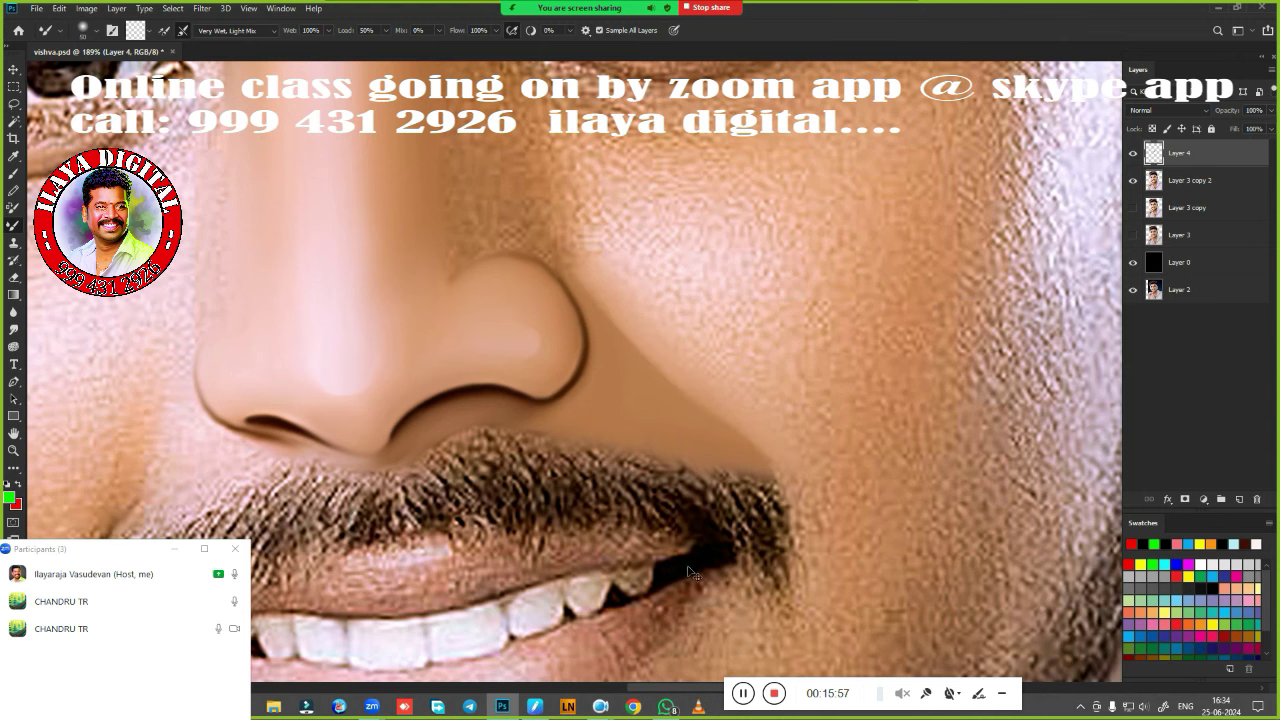
# Erase Layer 4's smoothing along the moustache with a size-50 Eraser, then check the whole image.
pyautogui.scroll(-5, 689, 572)
pyautogui.moveTo(690, 480); pyautogui.dragTo(742, 316)
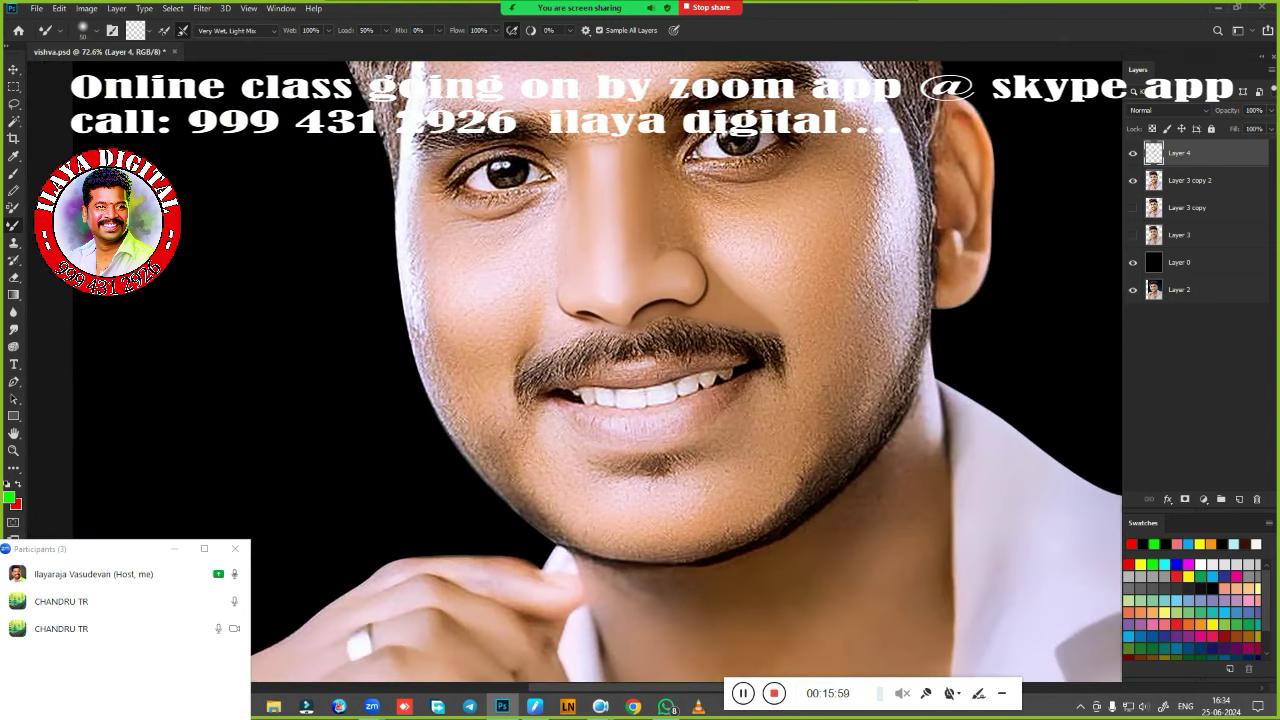
pyautogui.scroll(4, 737, 421)
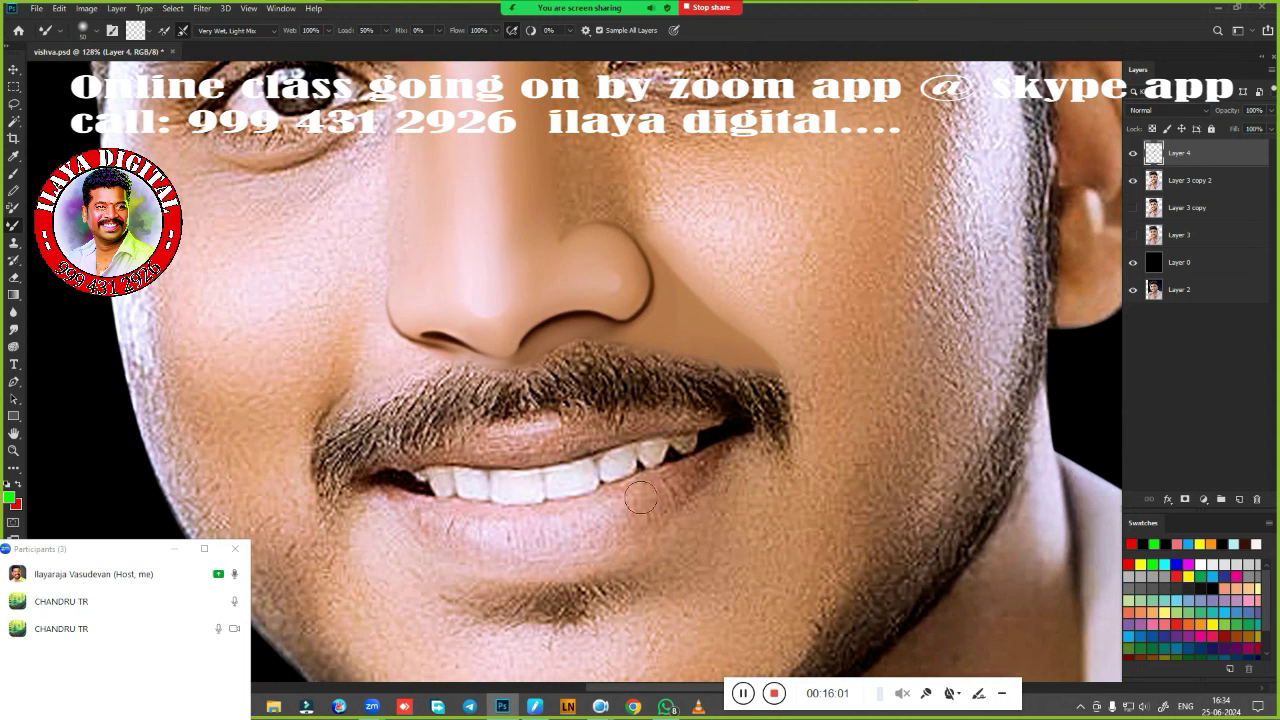
pyautogui.press('e')
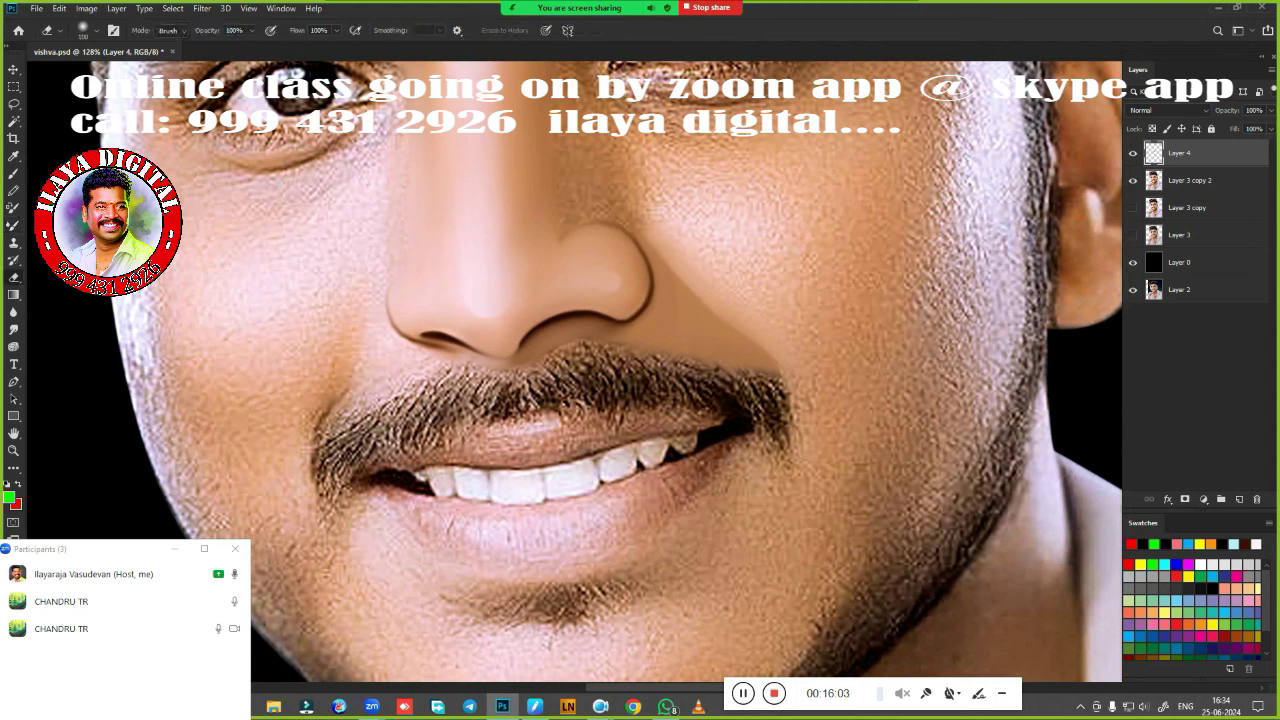
pyautogui.press('[')
pyautogui.press('[')
pyautogui.press('[')
pyautogui.moveTo(658, 362); pyautogui.dragTo(721, 369)
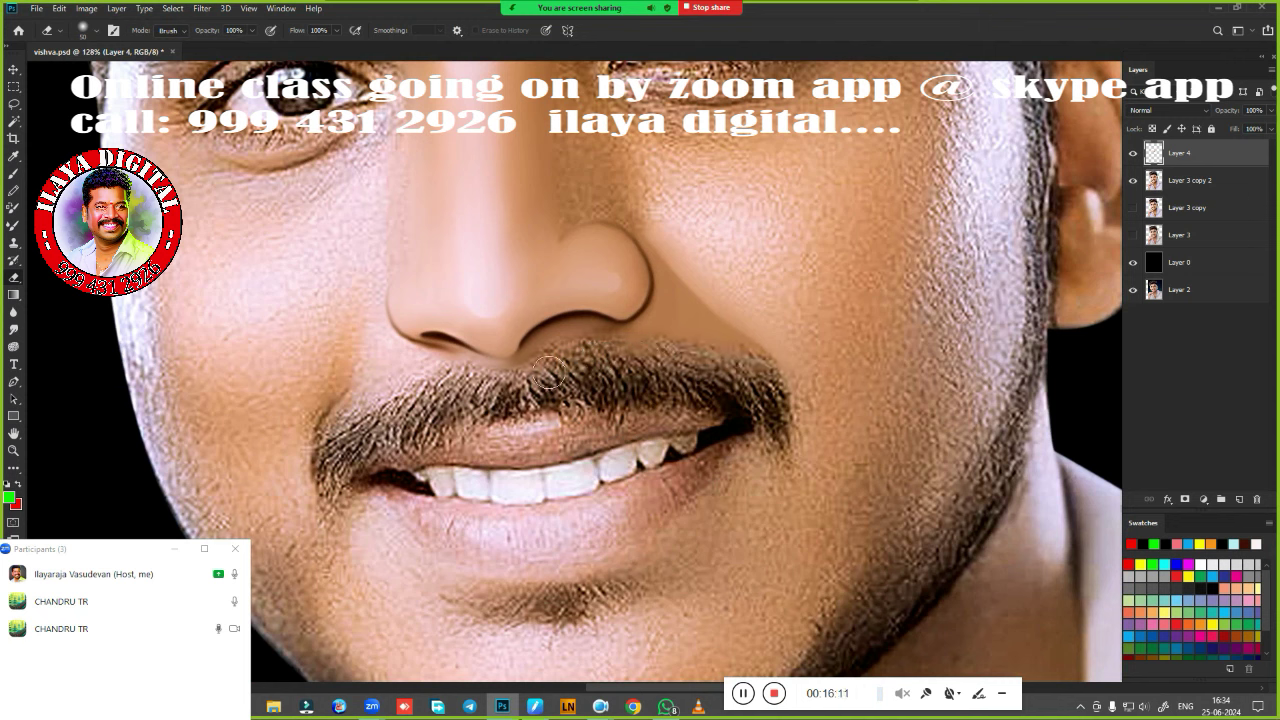
pyautogui.hotkey('ctrl', '0')
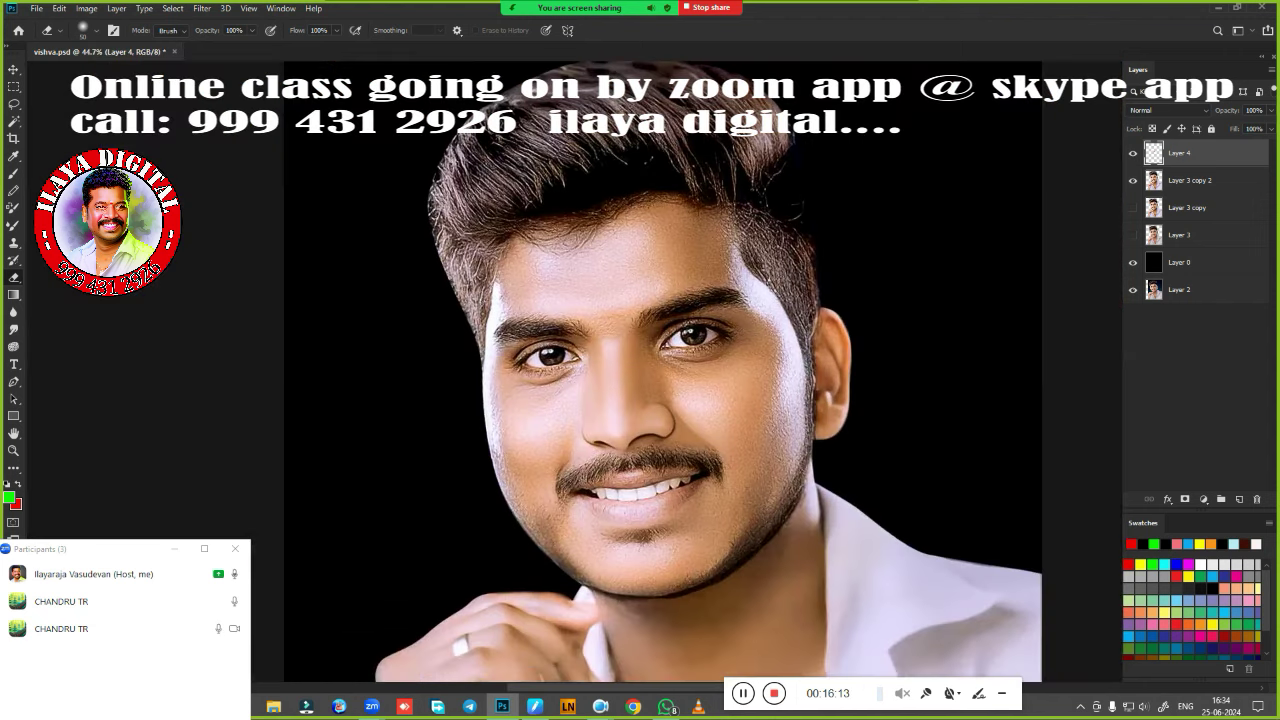
pyautogui.scroll(3, 588, 495)
pyautogui.scroll(2, 588, 495)
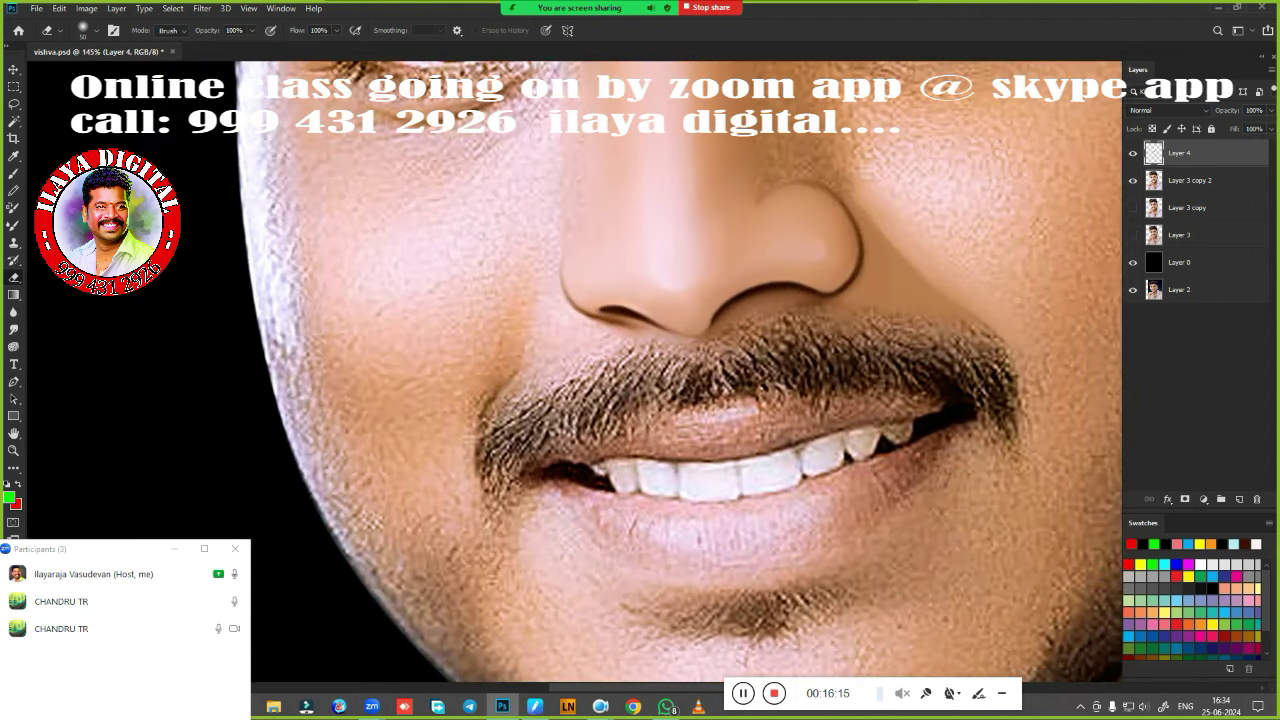
pyautogui.hotkey('ctrl', '0')
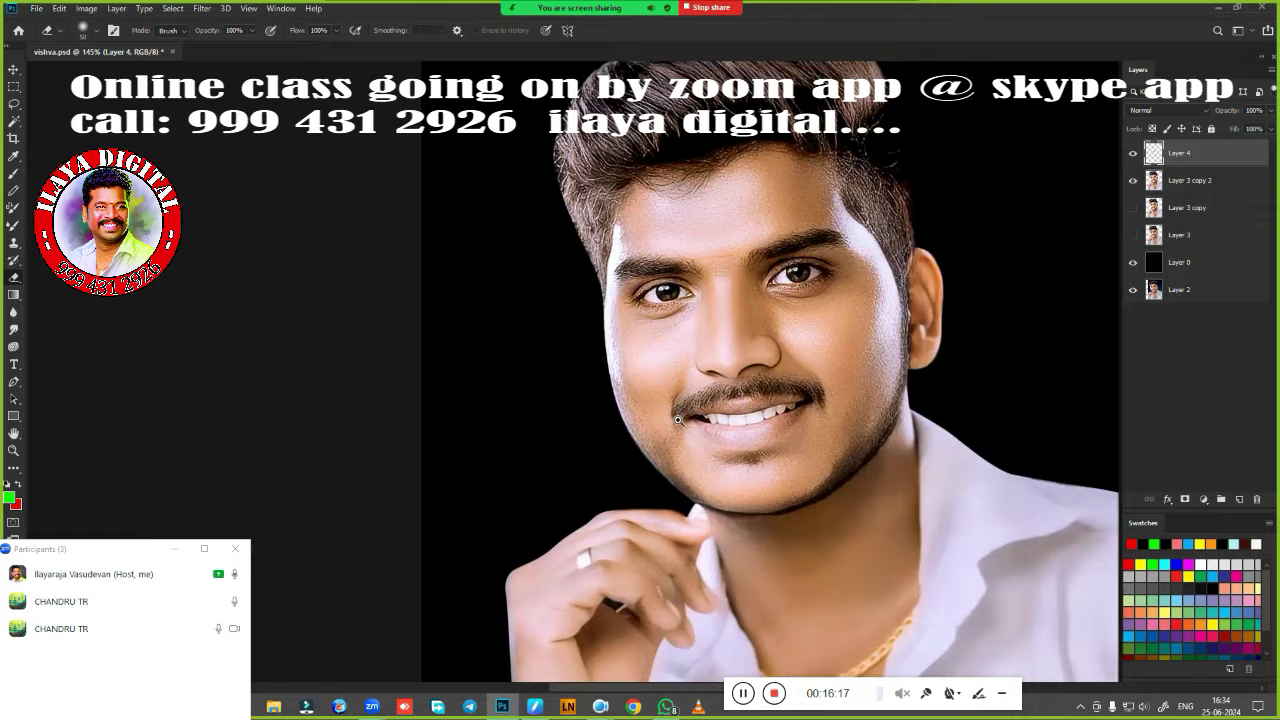
pyautogui.scroll(5, 860, 380)
# Trace a closed pen path around the left nostril, left moustache half and lip.
pyautogui.press('p')
pyautogui.scroll(-3, 505, 285)
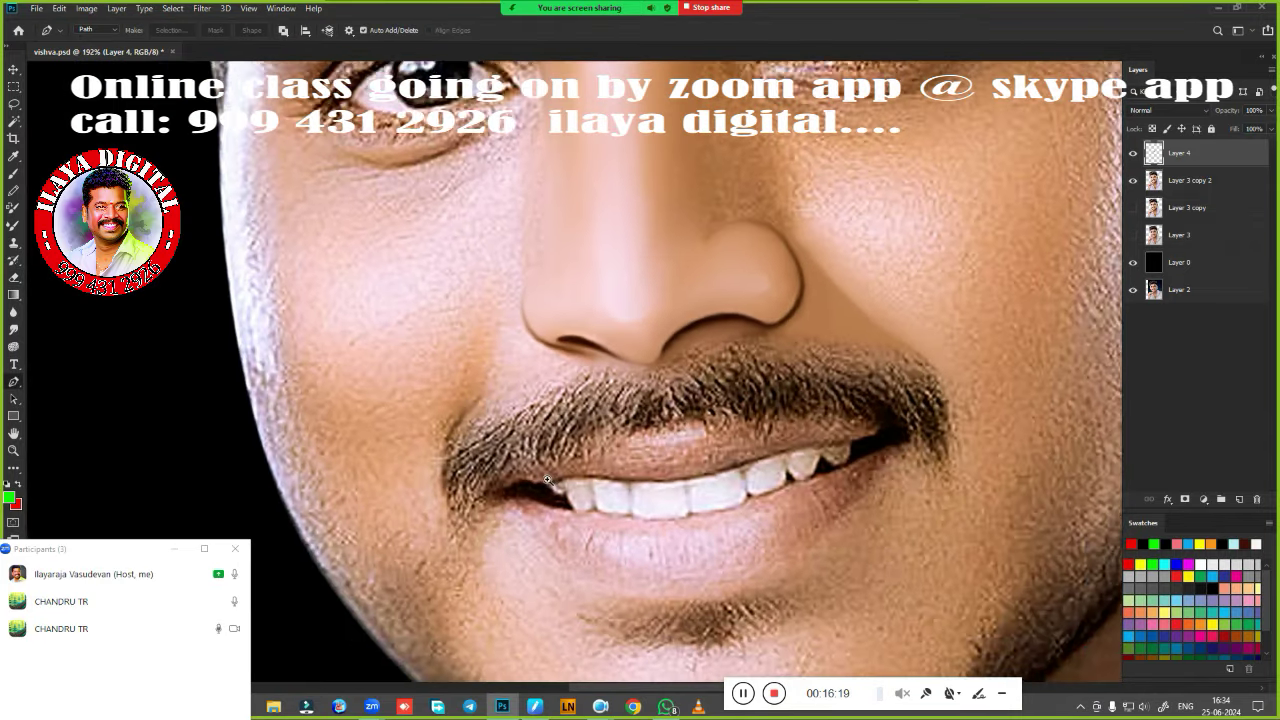
pyautogui.scroll(2, 505, 285)
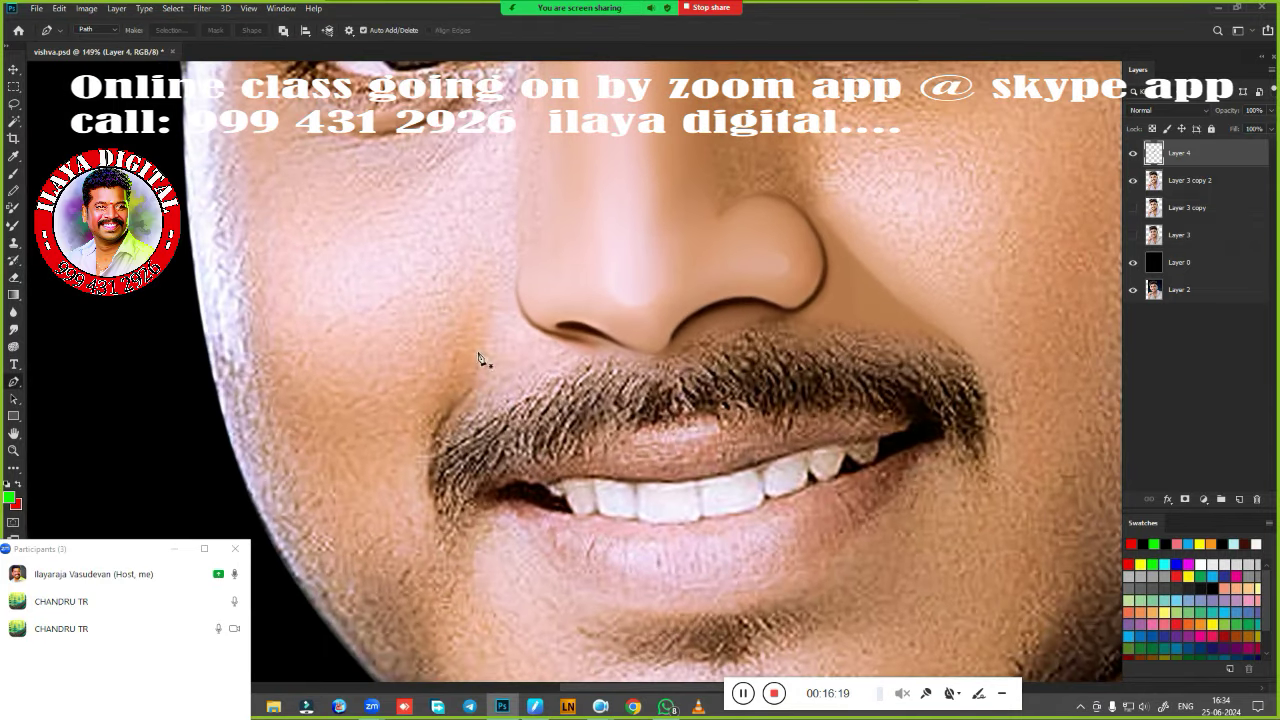
pyautogui.click(499, 276)
pyautogui.moveTo(481, 340); pyautogui.dragTo(479, 357)
pyautogui.moveTo(459, 402); pyautogui.dragTo(442, 420)
pyautogui.click(497, 598)
pyautogui.click(648, 556)
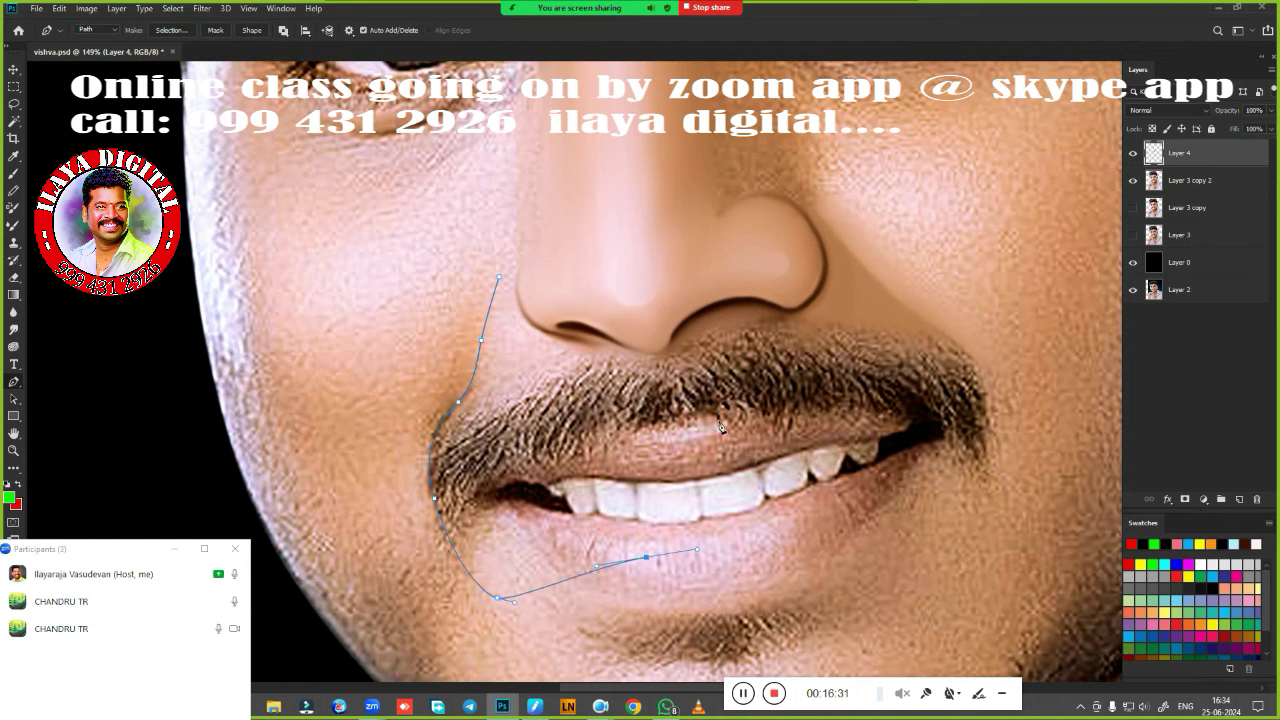
pyautogui.click(754, 343)
pyautogui.moveTo(761, 261); pyautogui.dragTo(753, 248)
pyautogui.click(576, 284)
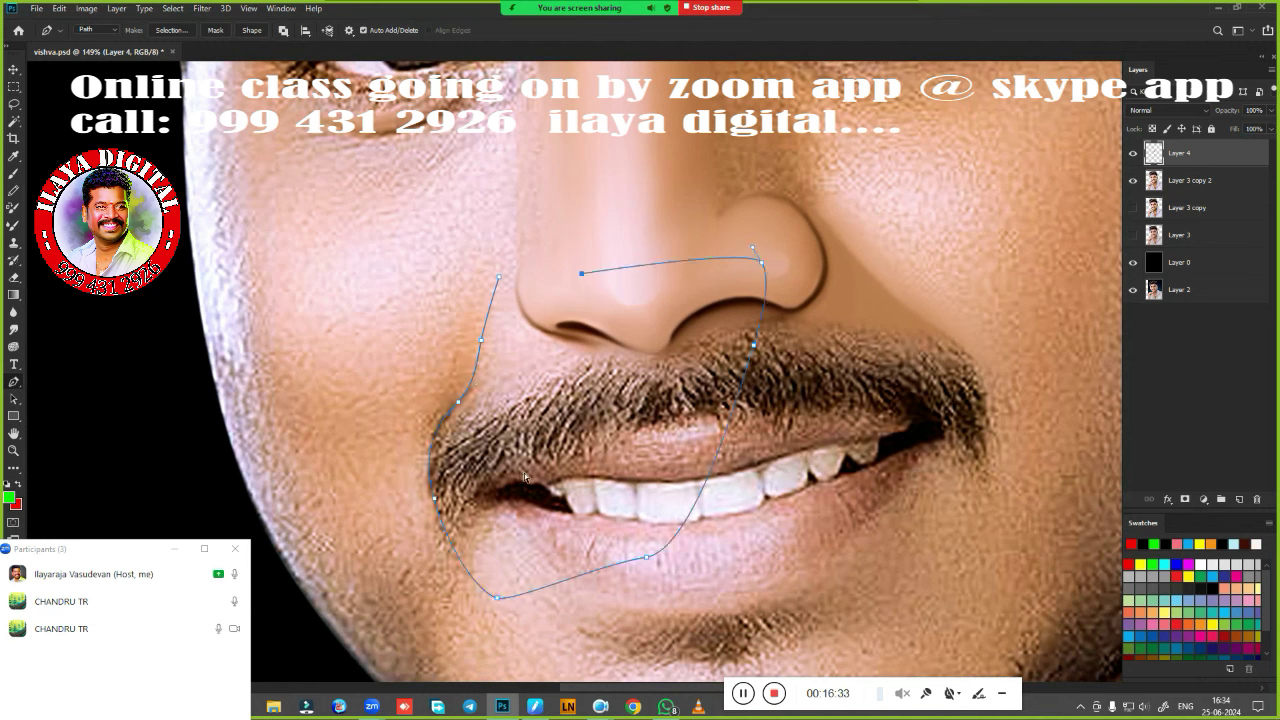
# Convert the path into a selection feathered by 1.5 pixels.
pyautogui.hotkey('ctrl', 'Return')
pyautogui.scroll(2, 540, 455)
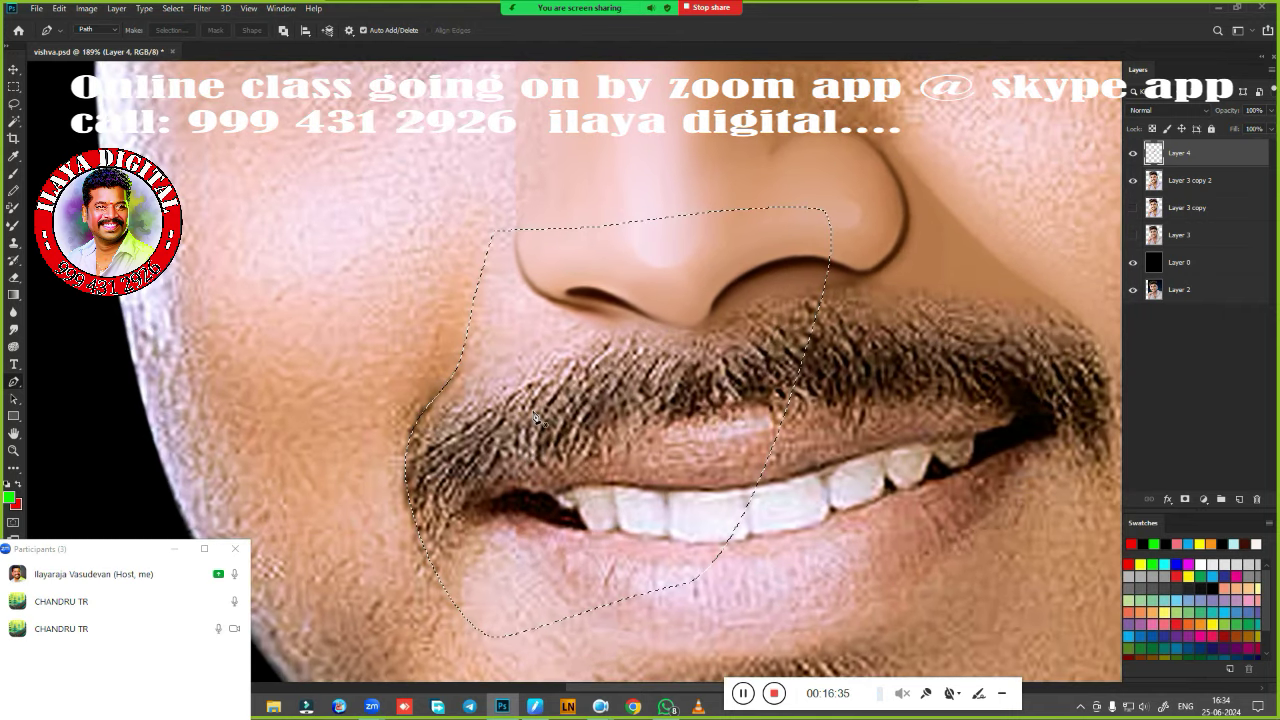
pyautogui.hotkey('shift', 'F6')
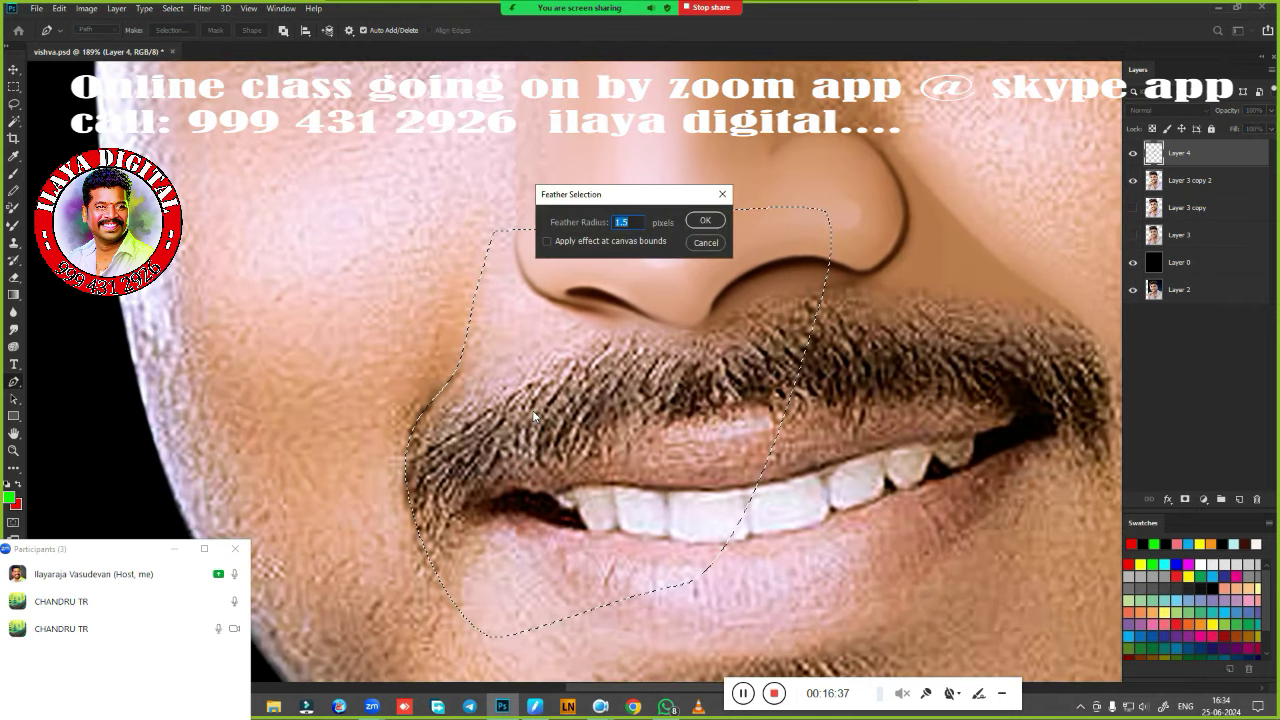
pyautogui.press('Return')
pyautogui.press('r')
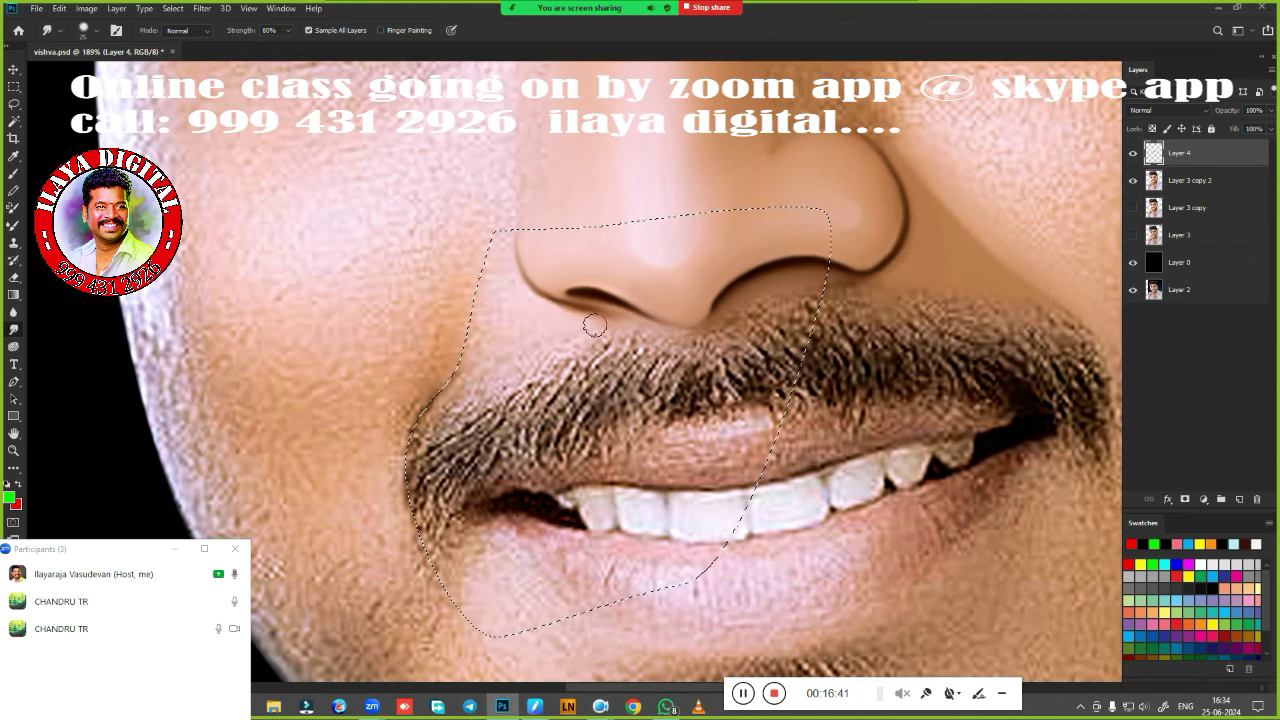
# Smudge the skin above the left moustache half smooth inside the selection at 80% strength.
pyautogui.moveTo(562, 354); pyautogui.dragTo(450, 410)
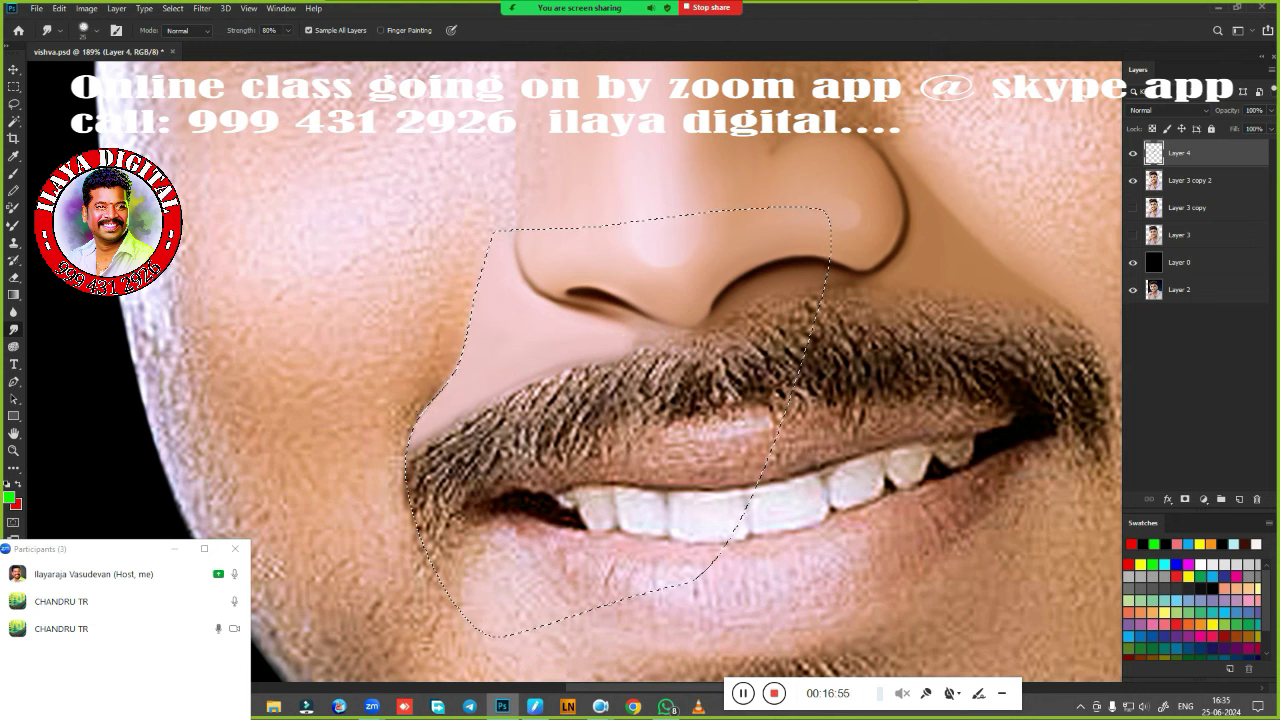
pyautogui.hotkey('shift', 'F6')
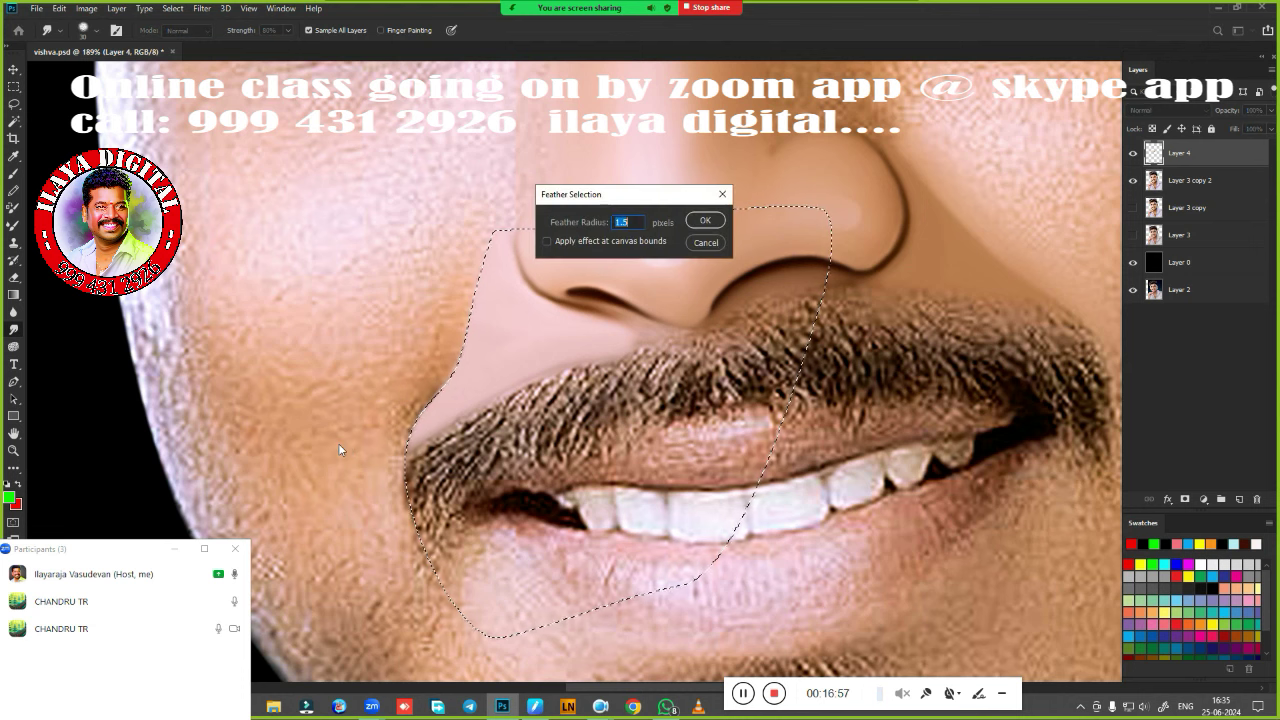
pyautogui.press('Return')
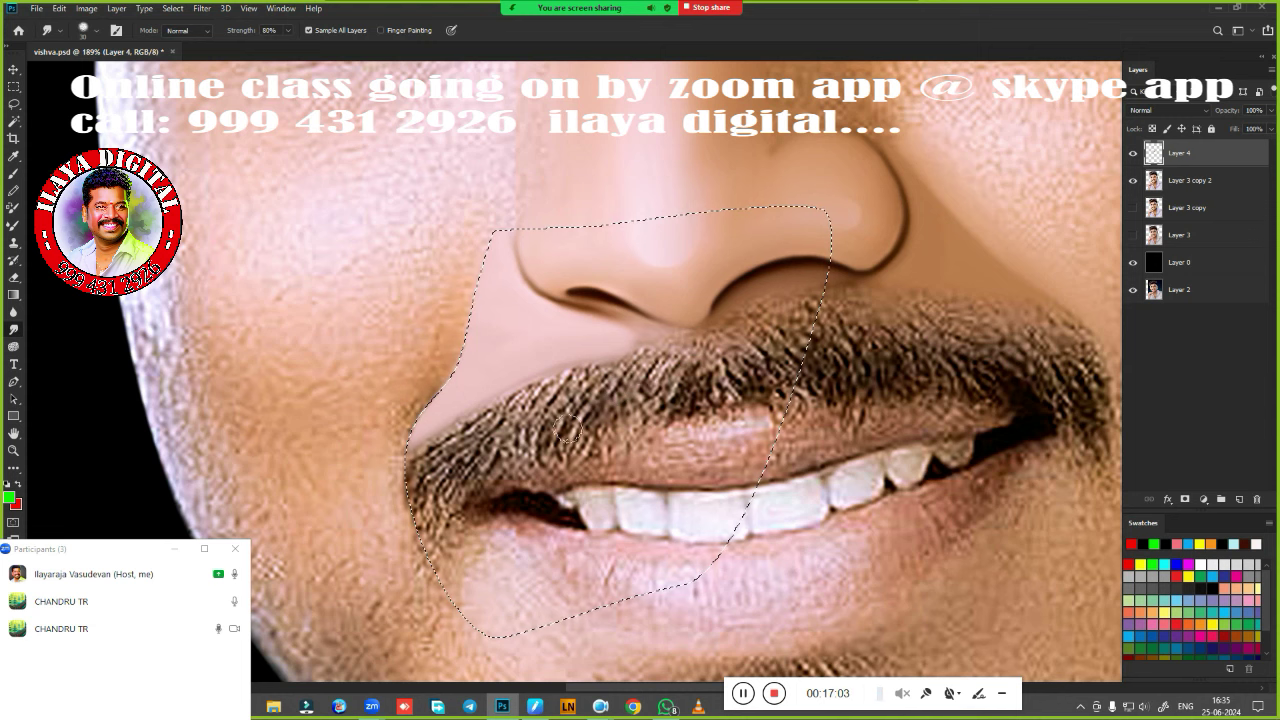
pyautogui.press('b')
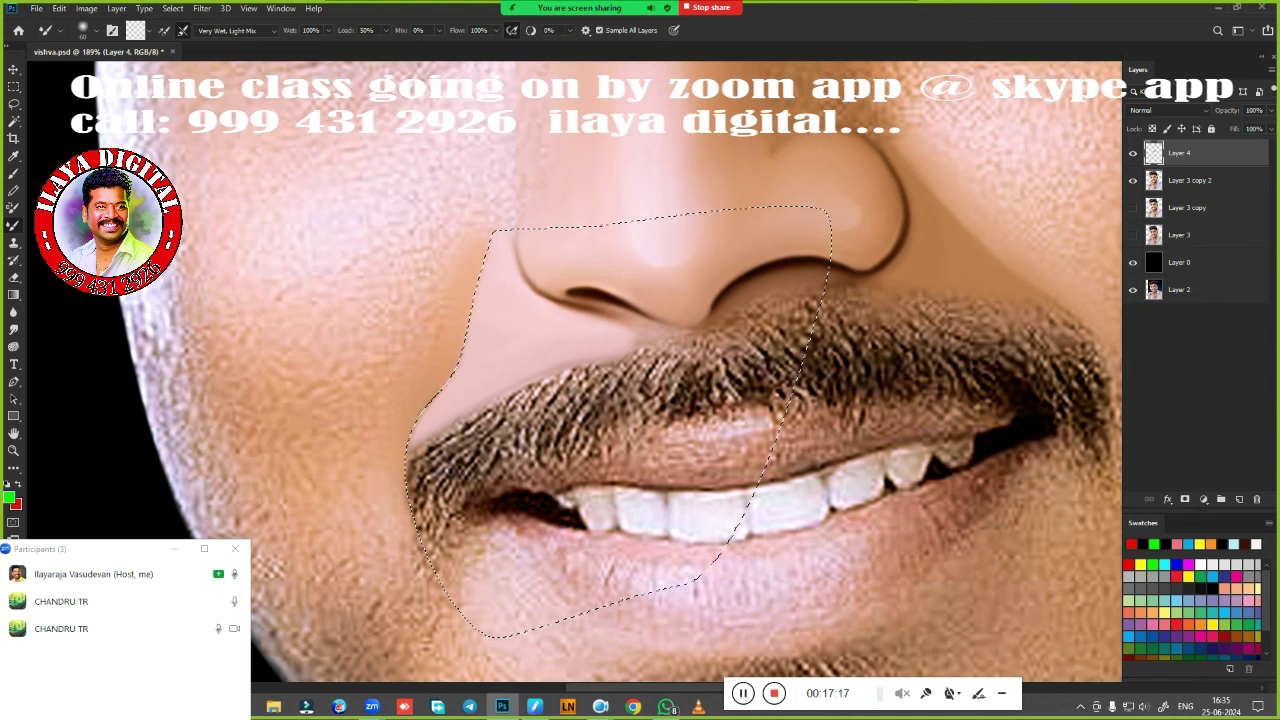
# Deselect the moustache area, zoom out to check the face, then zoom back onto the mouth.
pyautogui.hotkey('ctrl', 'd')
pyautogui.scroll(-3, 592, 436)
pyautogui.press('e')
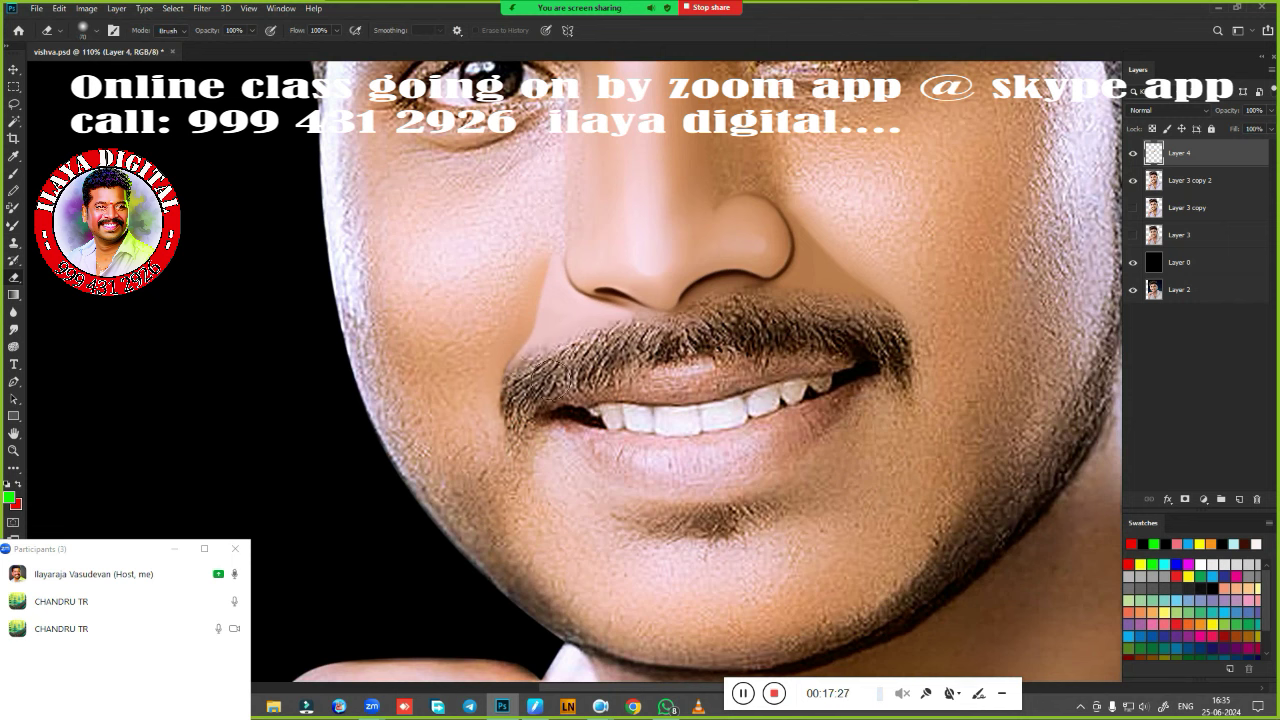
pyautogui.scroll(-3, 750, 449)
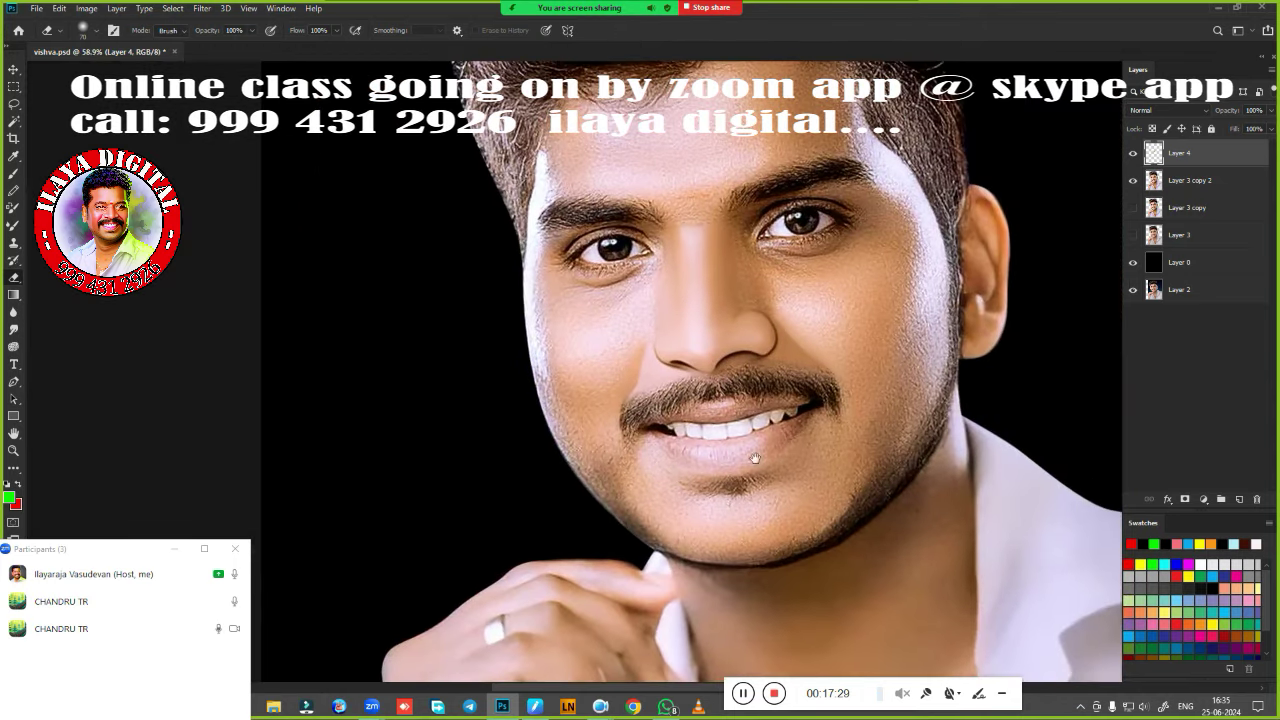
pyautogui.scroll(1, 761, 441)
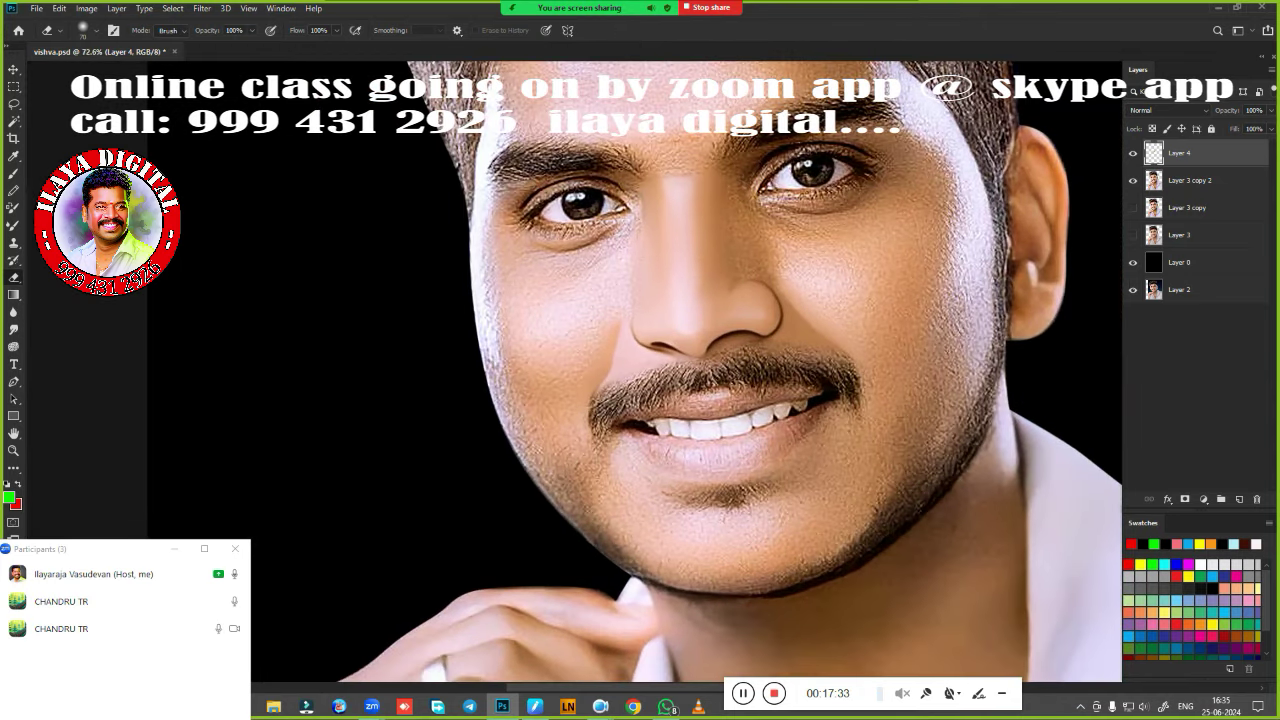
pyautogui.scroll(3, 743, 388)
pyautogui.scroll(1, 743, 388)
pyautogui.scroll(1, 743, 388)
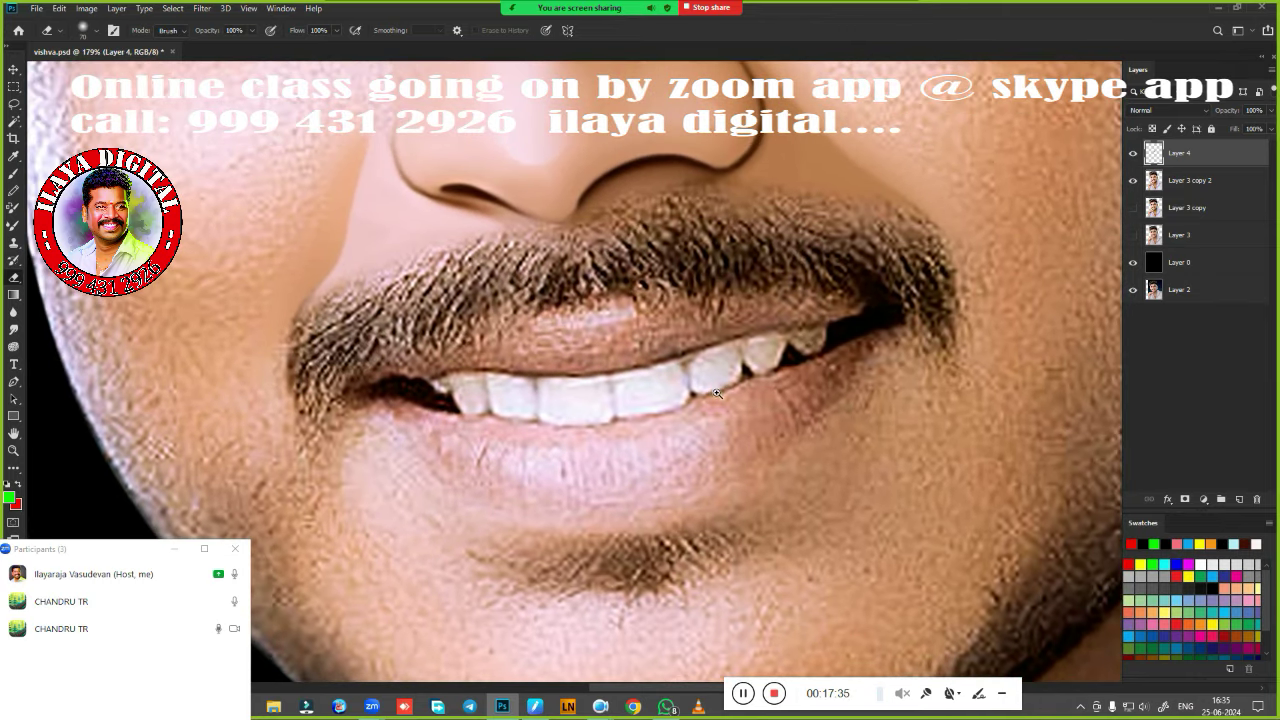
pyautogui.scroll(1, 743, 388)
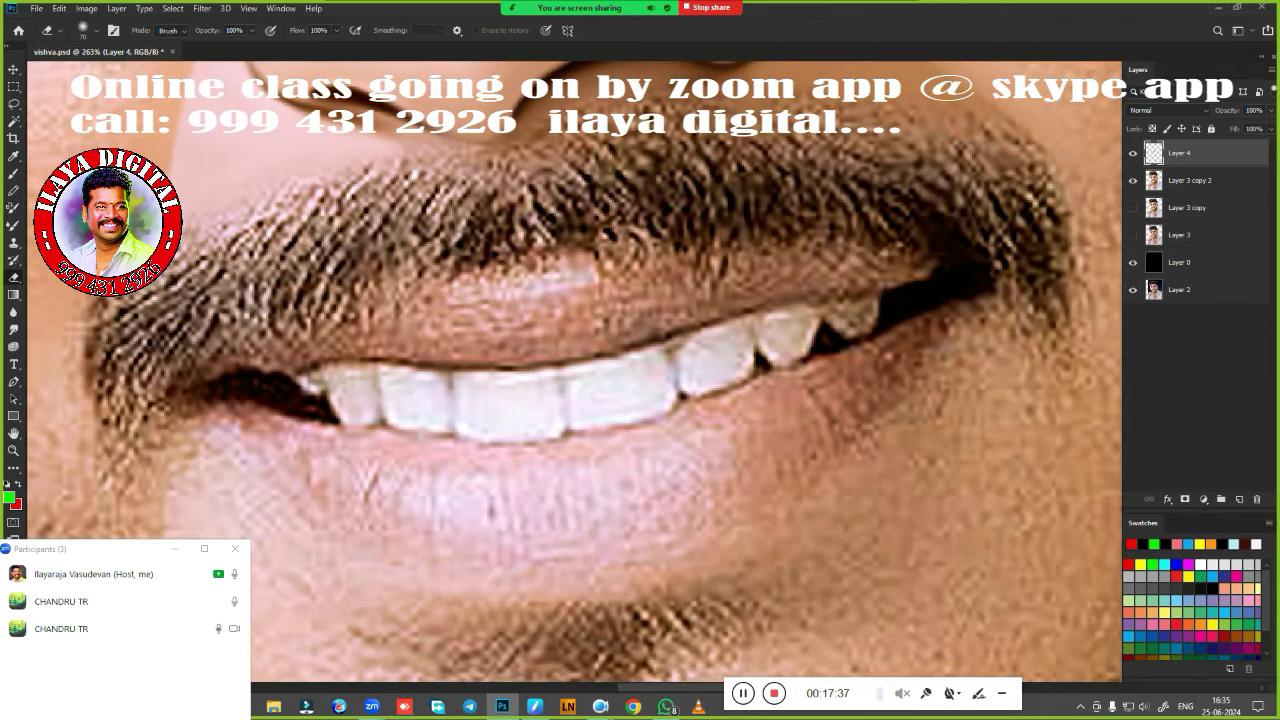
pyautogui.moveTo(698, 465); pyautogui.dragTo(738, 425)
# Switch to the Mixer Brush, choose a soft 0% hardness preset, and enlarge it slightly.
pyautogui.press('b')
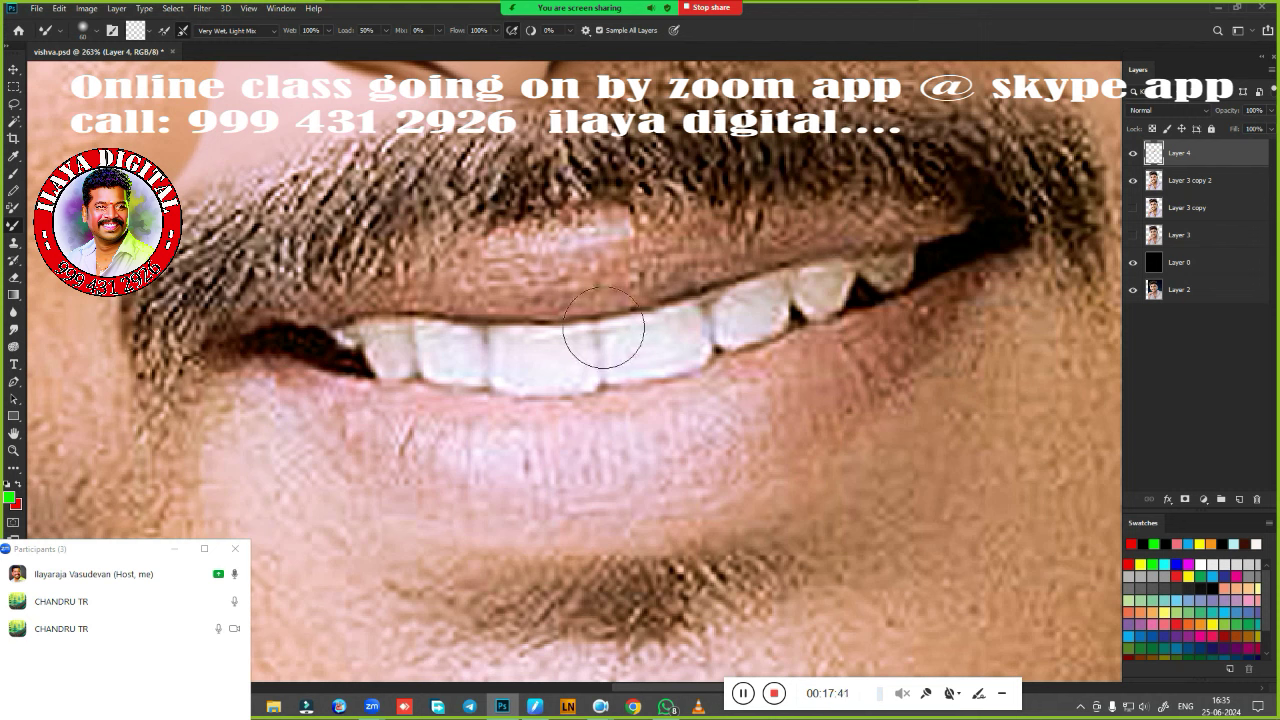
pyautogui.rightClick(630, 338)
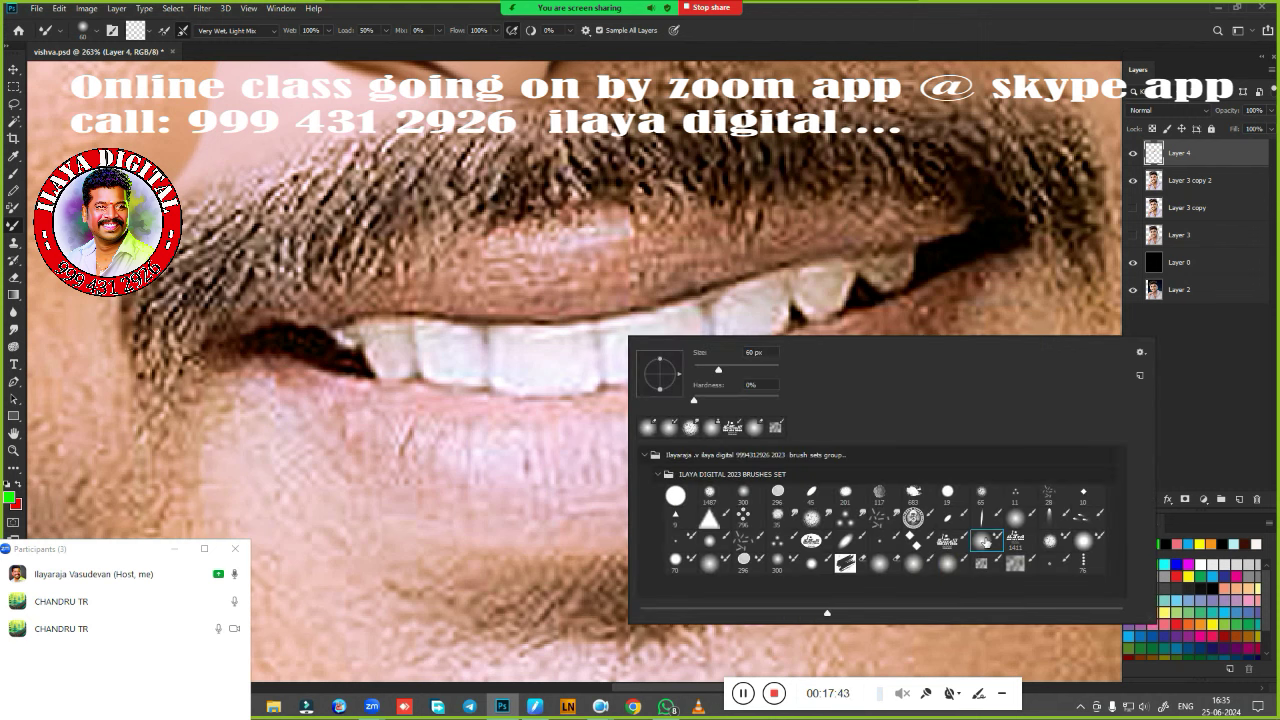
pyautogui.click(981, 542)
pyautogui.click(842, 46)
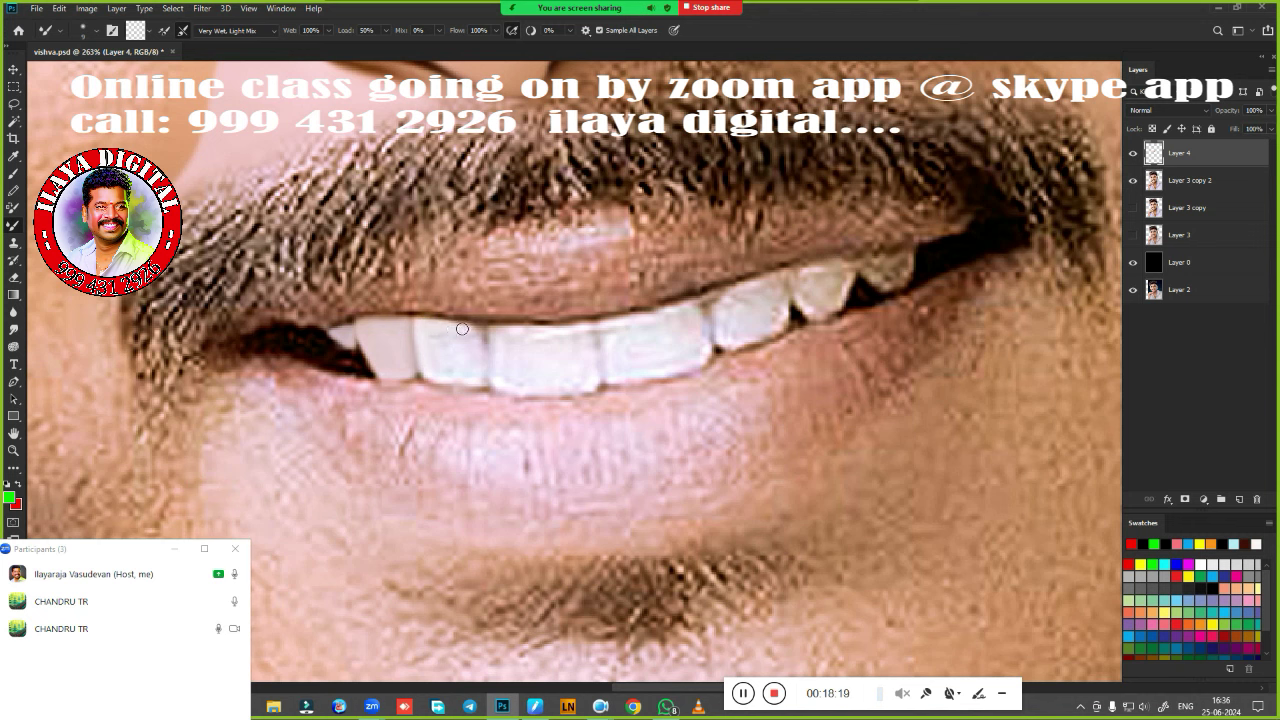
pyautogui.press(']')
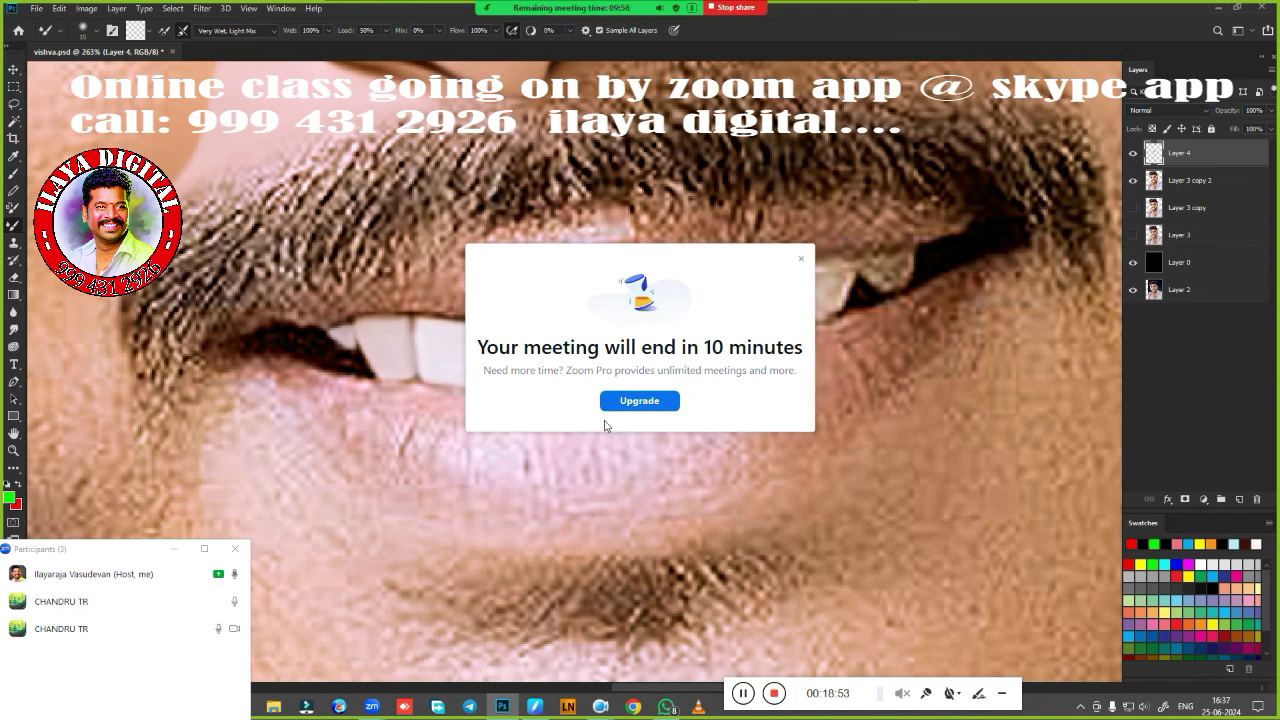
# Blend and whiten each upper front tooth, lightening the grey tooth at the right mouth corner.
pyautogui.click(801, 259)
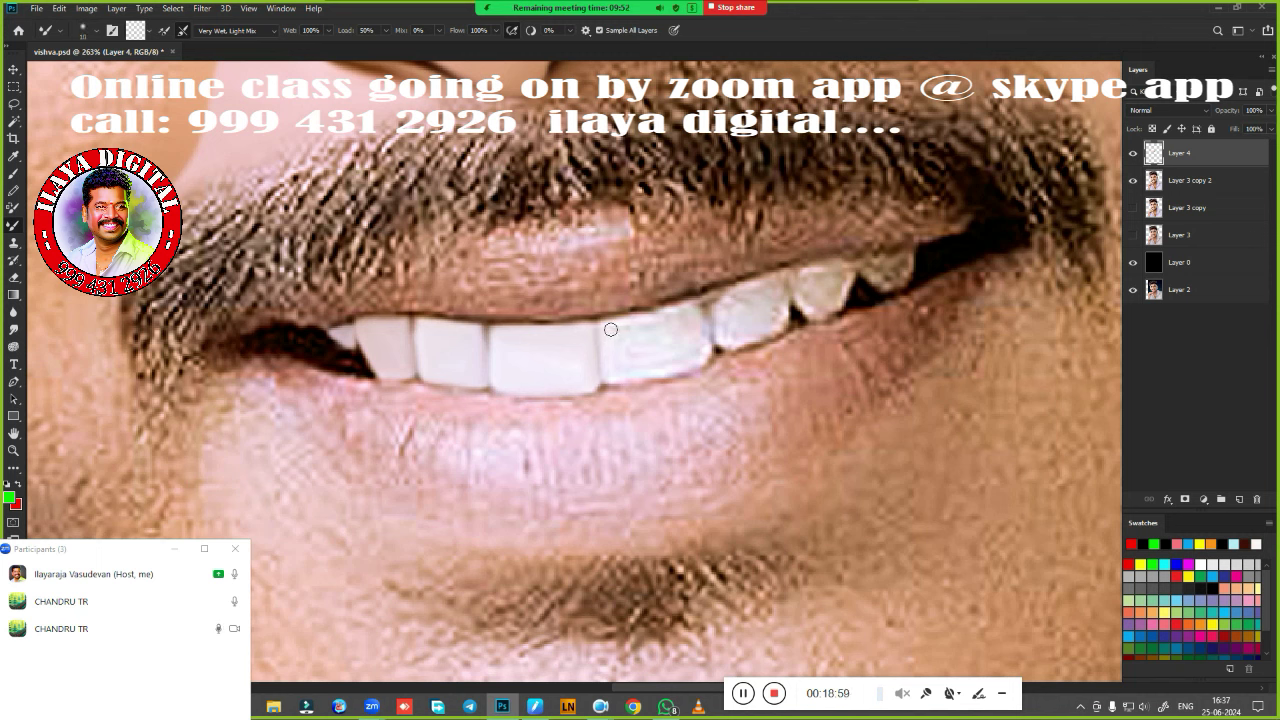
pyautogui.moveTo(633, 322); pyautogui.dragTo(700, 312)
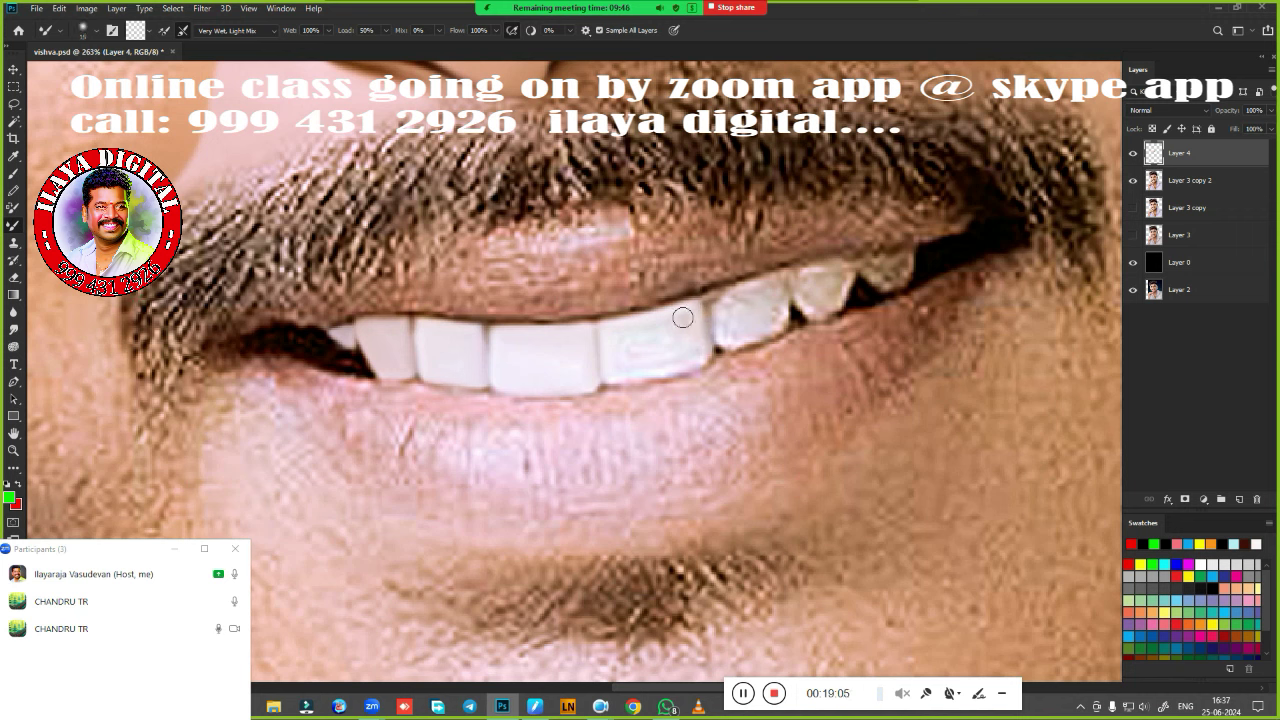
pyautogui.moveTo(700, 318)
pyautogui.mouseDown()
pyautogui.moveTo(625, 338)
pyautogui.moveTo(634, 331)
pyautogui.moveTo(671, 320)
pyautogui.moveTo(688, 340)
pyautogui.moveTo(618, 352)
pyautogui.moveTo(619, 372)
pyautogui.moveTo(694, 343)
pyautogui.moveTo(698, 333)
pyautogui.moveTo(625, 379)
pyautogui.moveTo(614, 360)
pyautogui.moveTo(666, 357)
pyautogui.moveTo(657, 337)
pyautogui.moveTo(680, 330)
pyautogui.mouseUp()
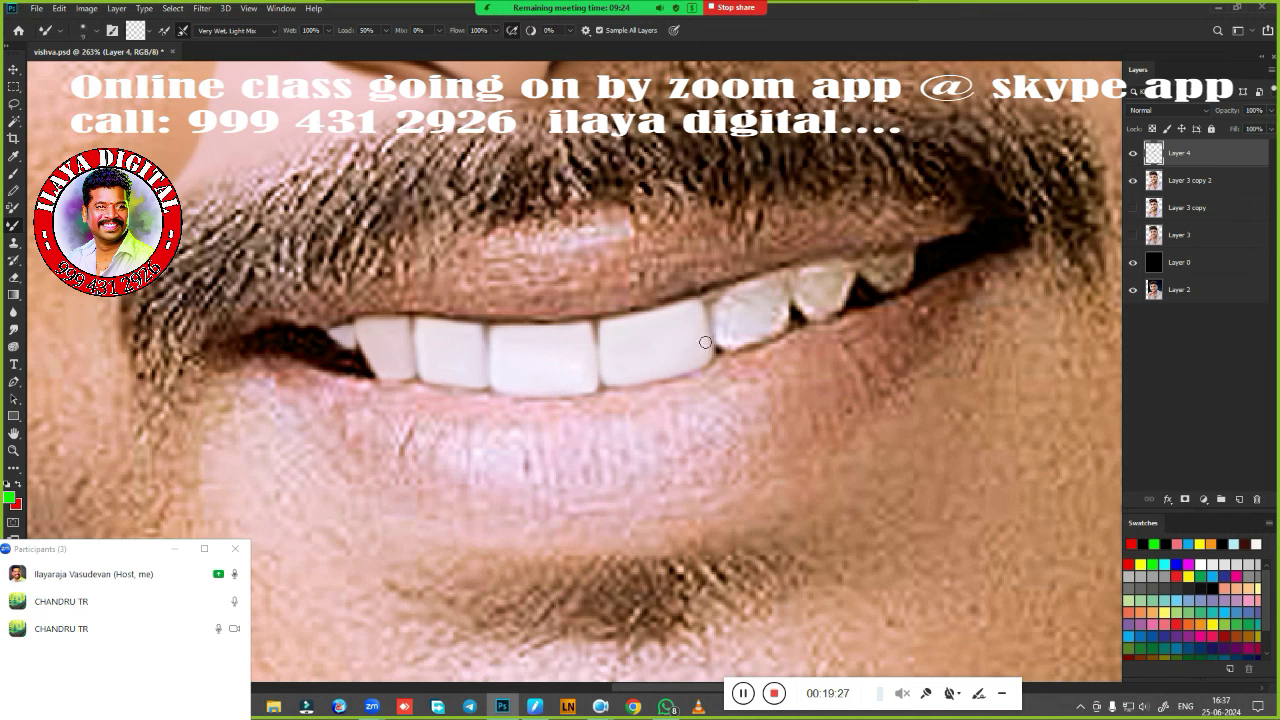
pyautogui.moveTo(723, 333); pyautogui.dragTo(718, 306)
pyautogui.moveTo(716, 298)
pyautogui.mouseDown()
pyautogui.moveTo(779, 276)
pyautogui.moveTo(721, 341)
pyautogui.moveTo(775, 326)
pyautogui.moveTo(782, 299)
pyautogui.mouseUp()
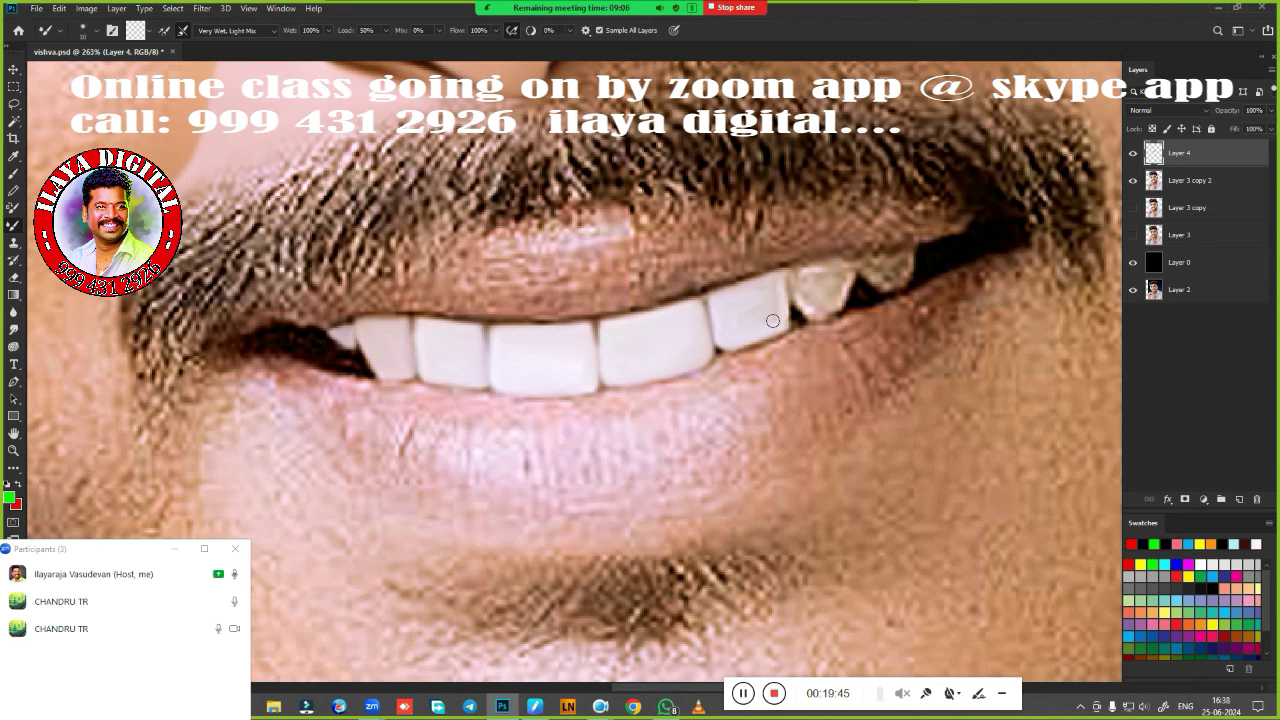
pyautogui.moveTo(773, 321)
pyautogui.mouseDown()
pyautogui.moveTo(780, 305)
pyautogui.moveTo(740, 325)
pyautogui.mouseUp()
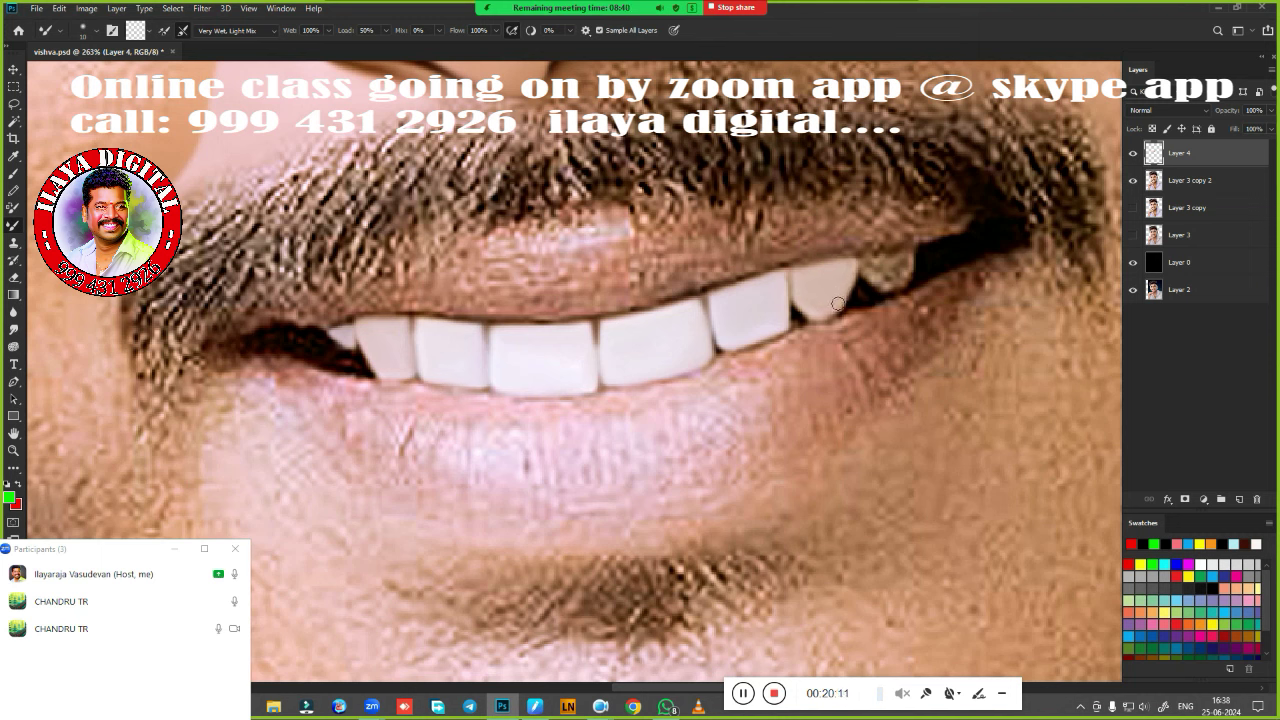
pyautogui.moveTo(838, 303); pyautogui.dragTo(812, 307)
pyautogui.moveTo(880, 266)
pyautogui.mouseDown()
pyautogui.moveTo(902, 281)
pyautogui.moveTo(907, 257)
pyautogui.moveTo(859, 300)
pyautogui.moveTo(890, 294)
pyautogui.moveTo(774, 330)
pyautogui.mouseUp()
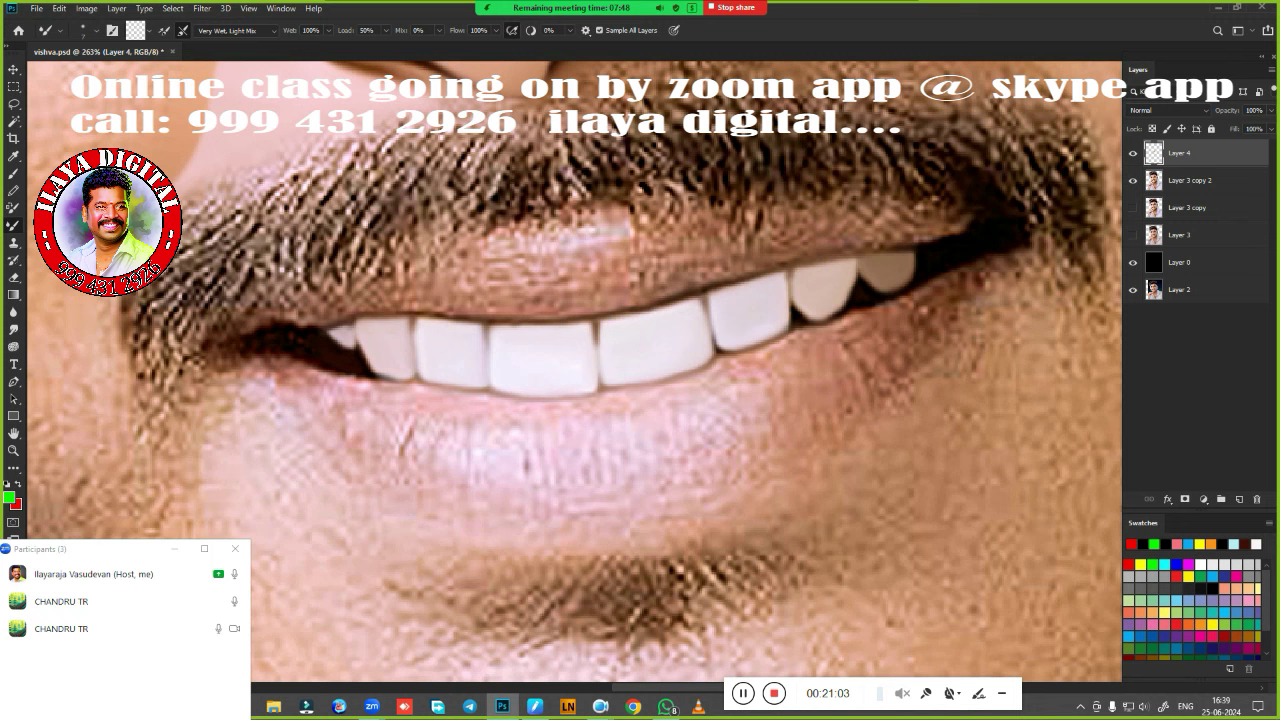
# Compare the face with Layer 3 copy 2 hidden and shown, then return to the mouth with the Pen tool.
pyautogui.scroll(-6, 698, 390)
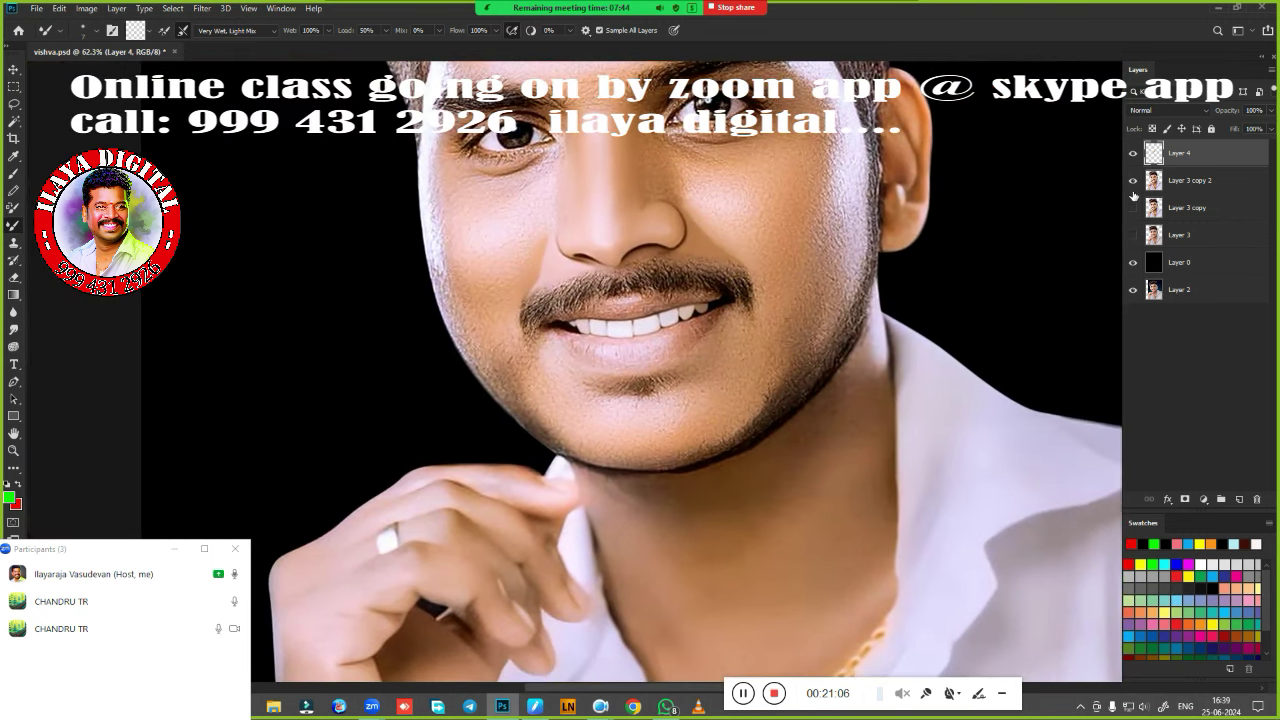
pyautogui.click(1133, 180)
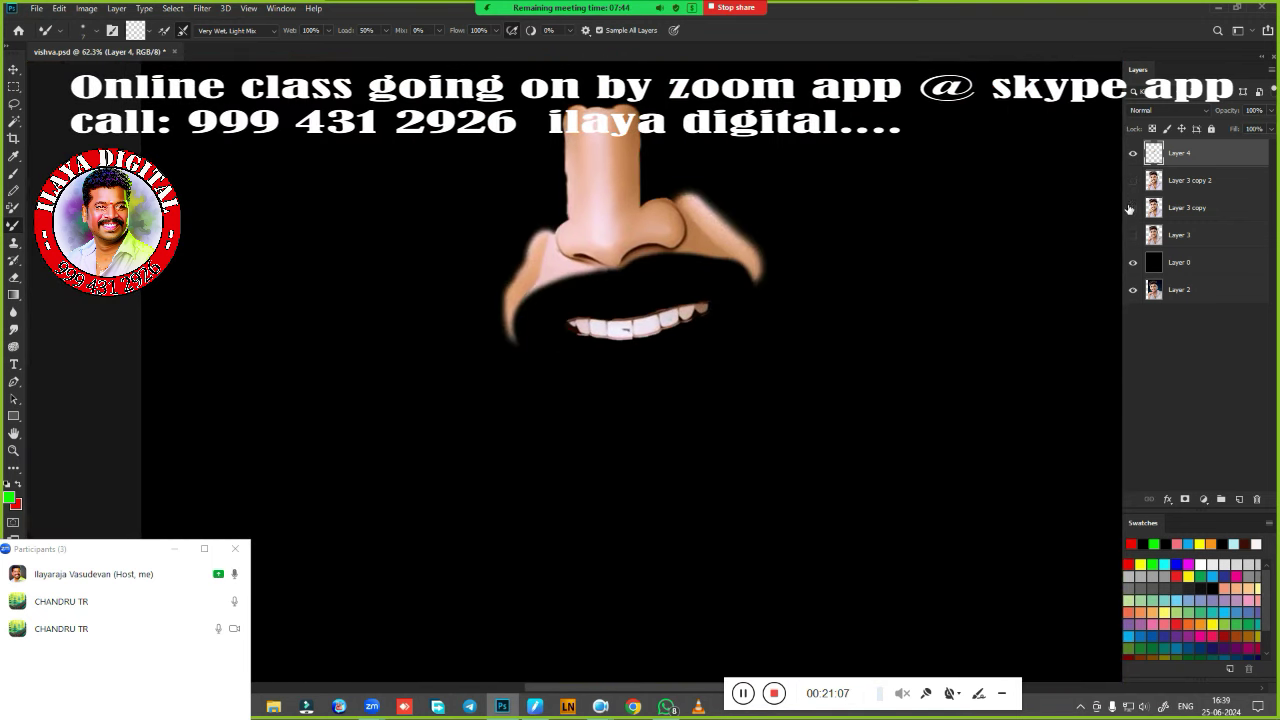
pyautogui.click(1133, 180)
pyautogui.scroll(4, 700, 455)
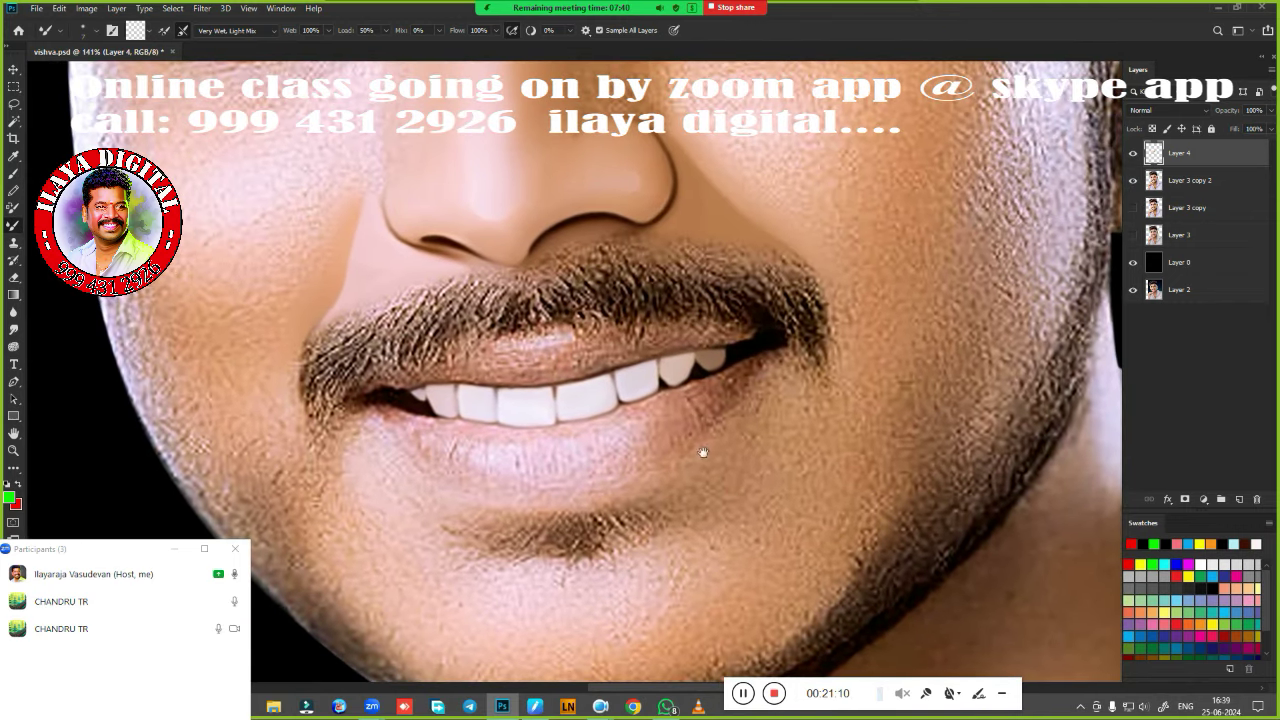
pyautogui.moveTo(700, 449); pyautogui.dragTo(789, 340)
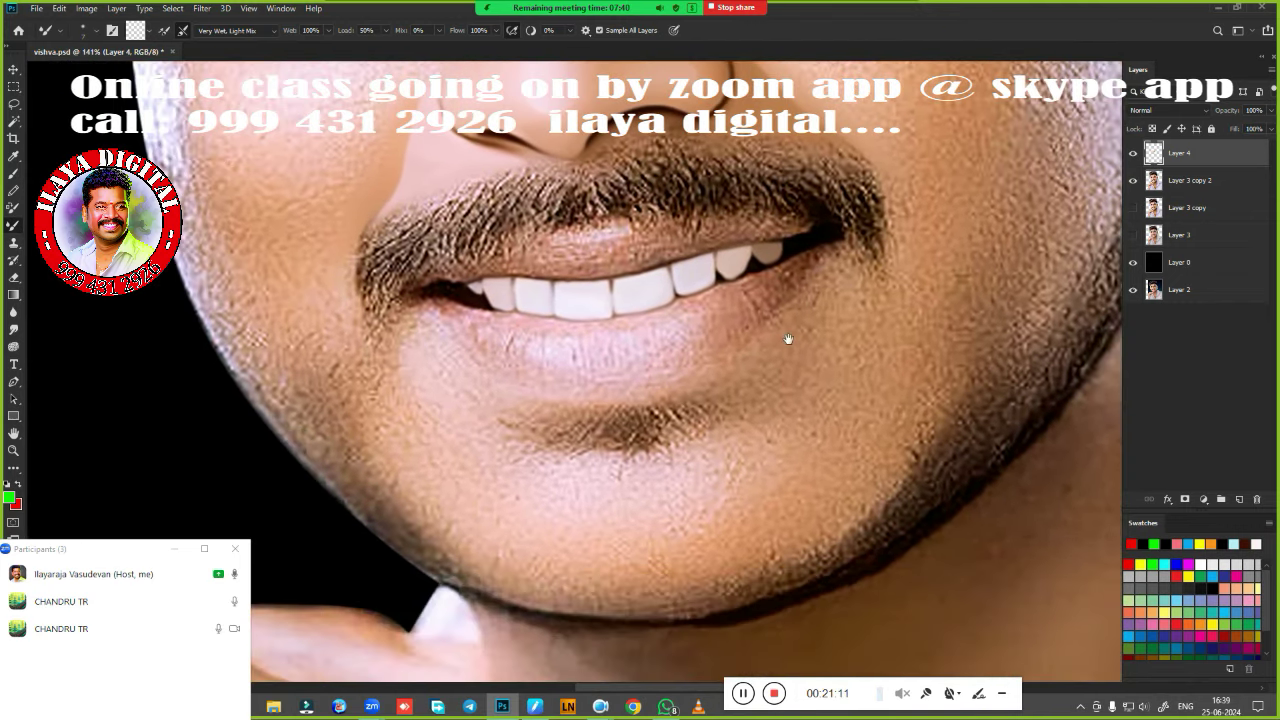
pyautogui.press('p')
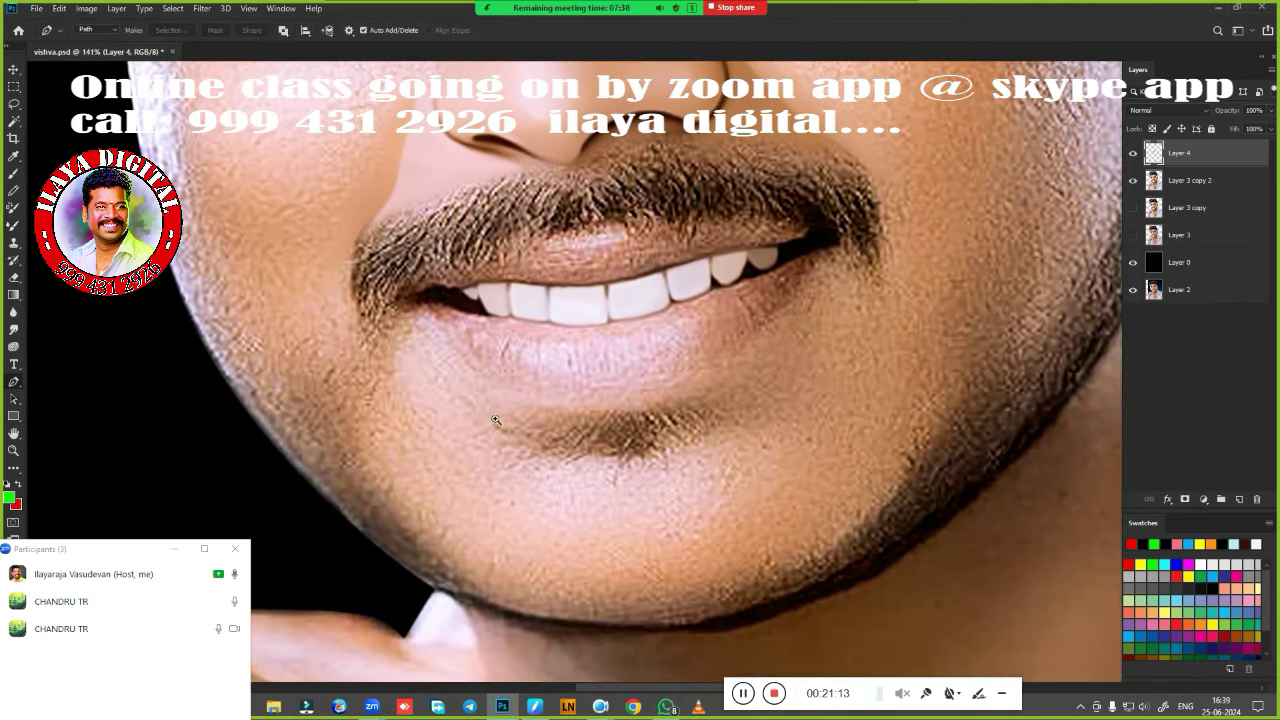
pyautogui.scroll(2, 497, 420)
# Trace a pen path around the band below the lower lip down to the chin stubble.
pyautogui.moveTo(579, 401); pyautogui.dragTo(487, 443)
pyautogui.click(247, 295)
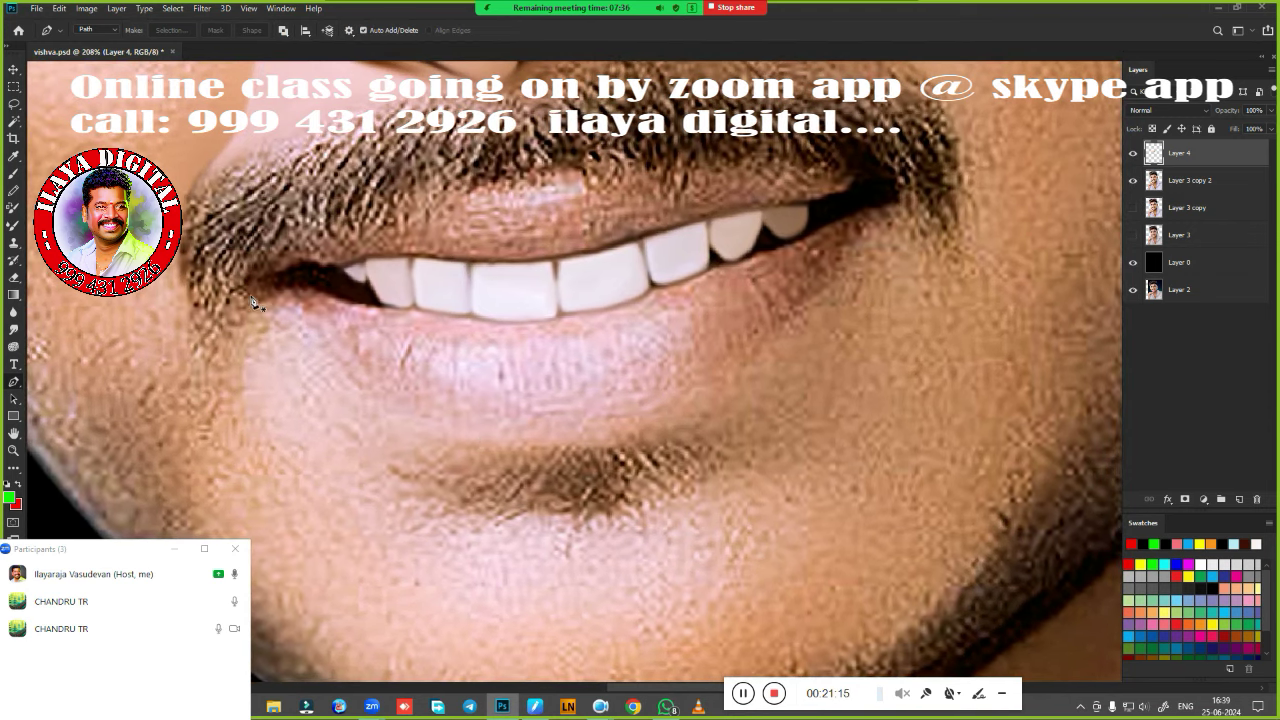
pyautogui.click(284, 303)
pyautogui.moveTo(295, 321); pyautogui.dragTo(299, 326)
pyautogui.moveTo(458, 440); pyautogui.dragTo(530, 446)
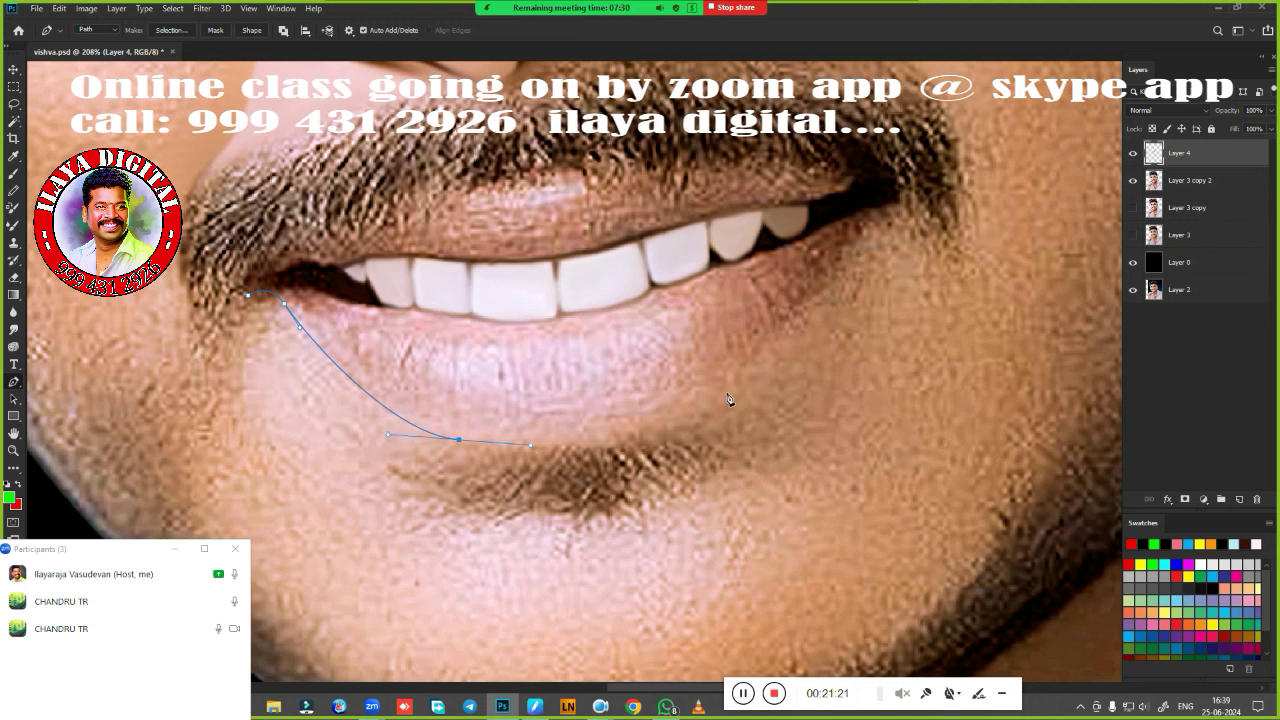
pyautogui.moveTo(727, 394); pyautogui.dragTo(765, 350)
pyautogui.moveTo(848, 254)
pyautogui.mouseDown()
pyautogui.moveTo(876, 221)
pyautogui.moveTo(926, 211)
pyautogui.mouseUp()
pyautogui.moveTo(973, 324); pyautogui.dragTo(958, 362)
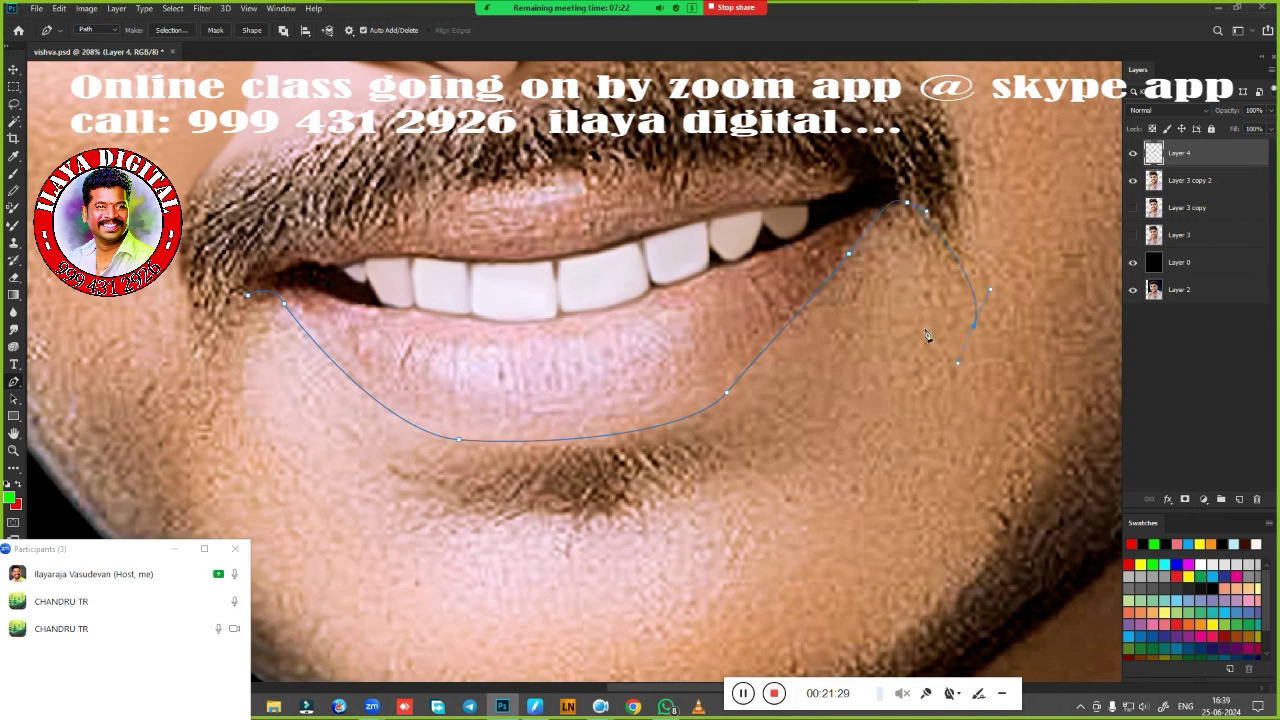
pyautogui.moveTo(934, 320); pyautogui.dragTo(908, 356)
pyautogui.moveTo(684, 509); pyautogui.dragTo(576, 542)
pyautogui.moveTo(384, 506); pyautogui.dragTo(323, 467)
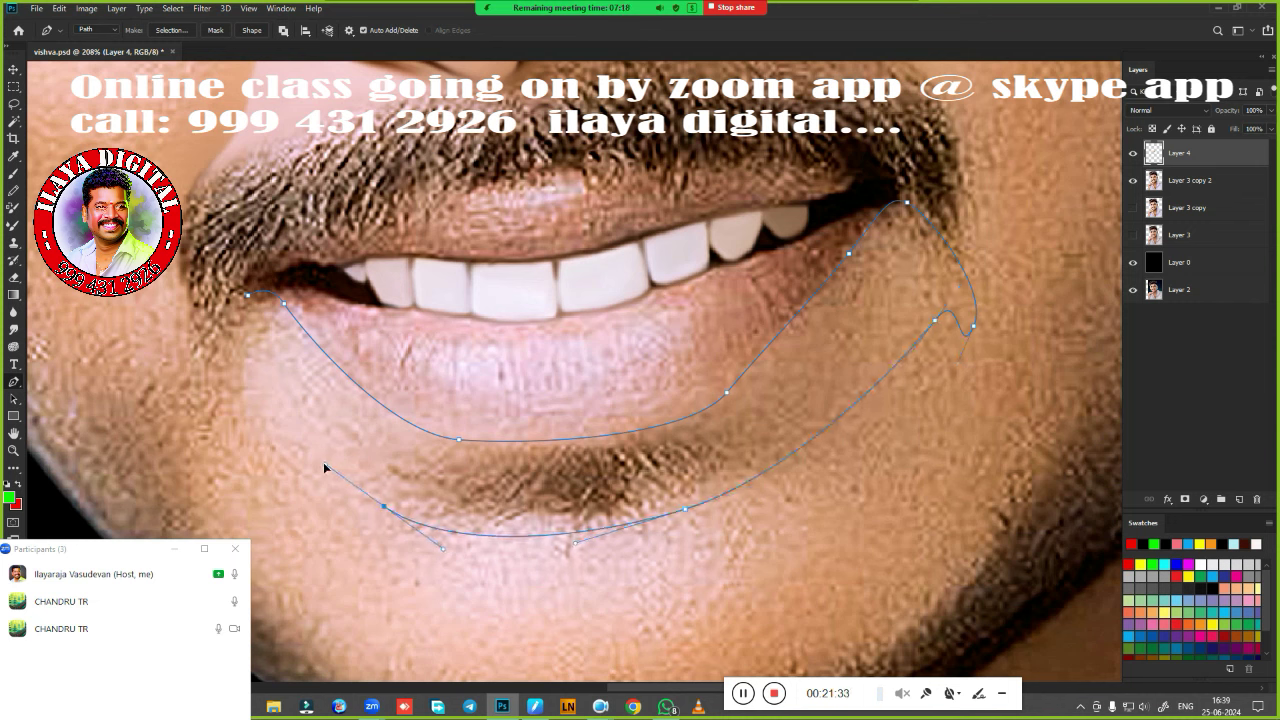
# Convert the path to a selection feathered by 1.5 pixels.
pyautogui.hotkey('ctrl', 'Return')
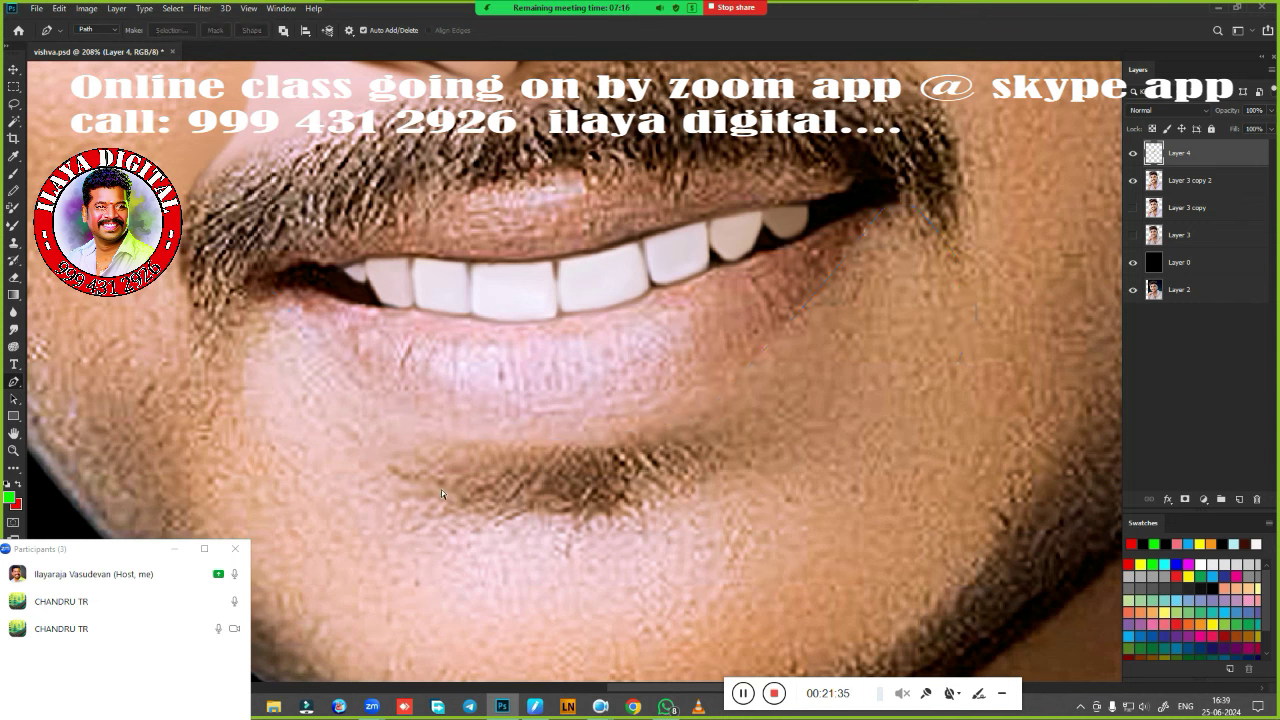
pyautogui.hotkey('shift', 'F6')
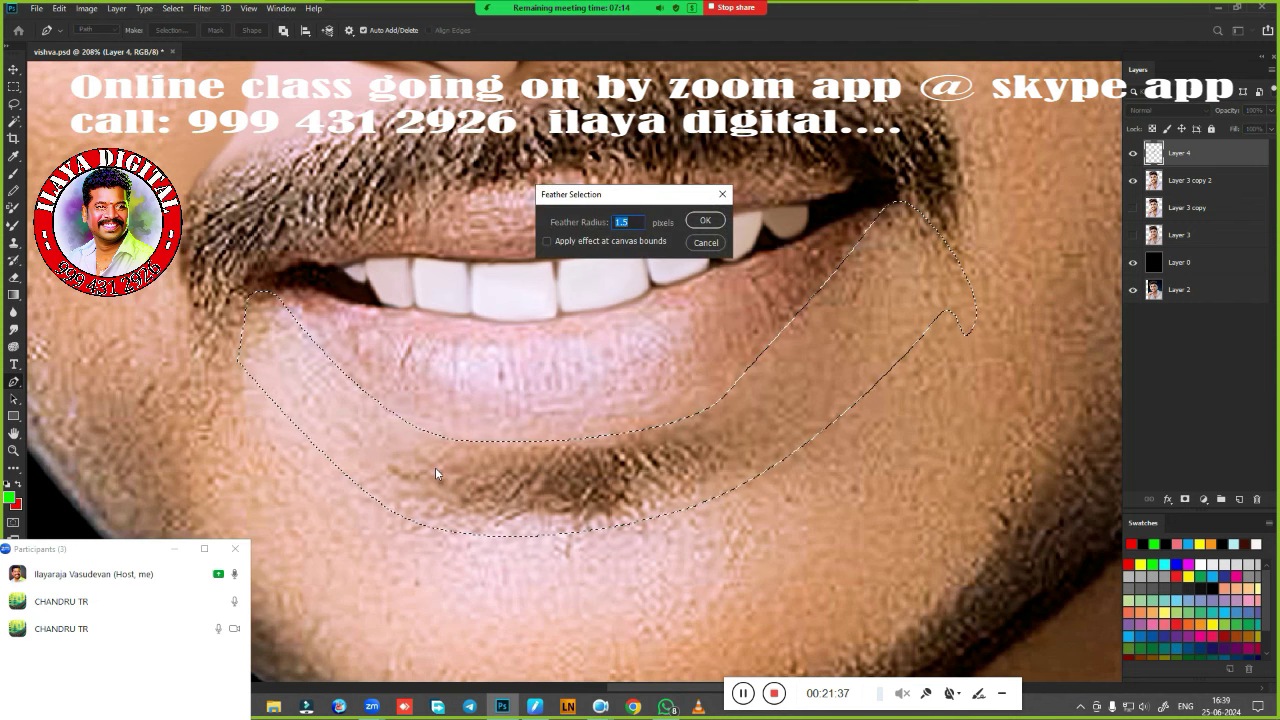
pyautogui.press('Return')
pyautogui.scroll(-2, 627, 368)
# Smudge at 80% strength to smooth the skin below the right mouth corner.
pyautogui.scroll(-2, 627, 368)
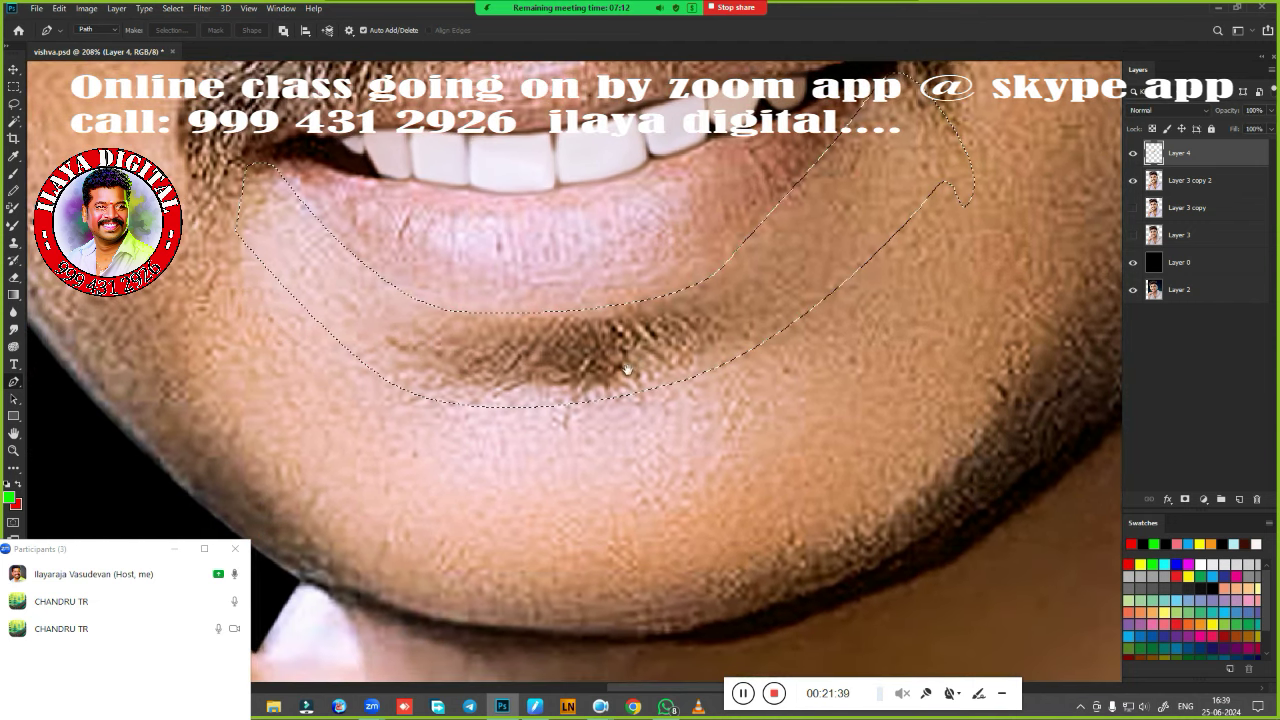
pyautogui.press('r')
pyautogui.scroll(4, 746, 380)
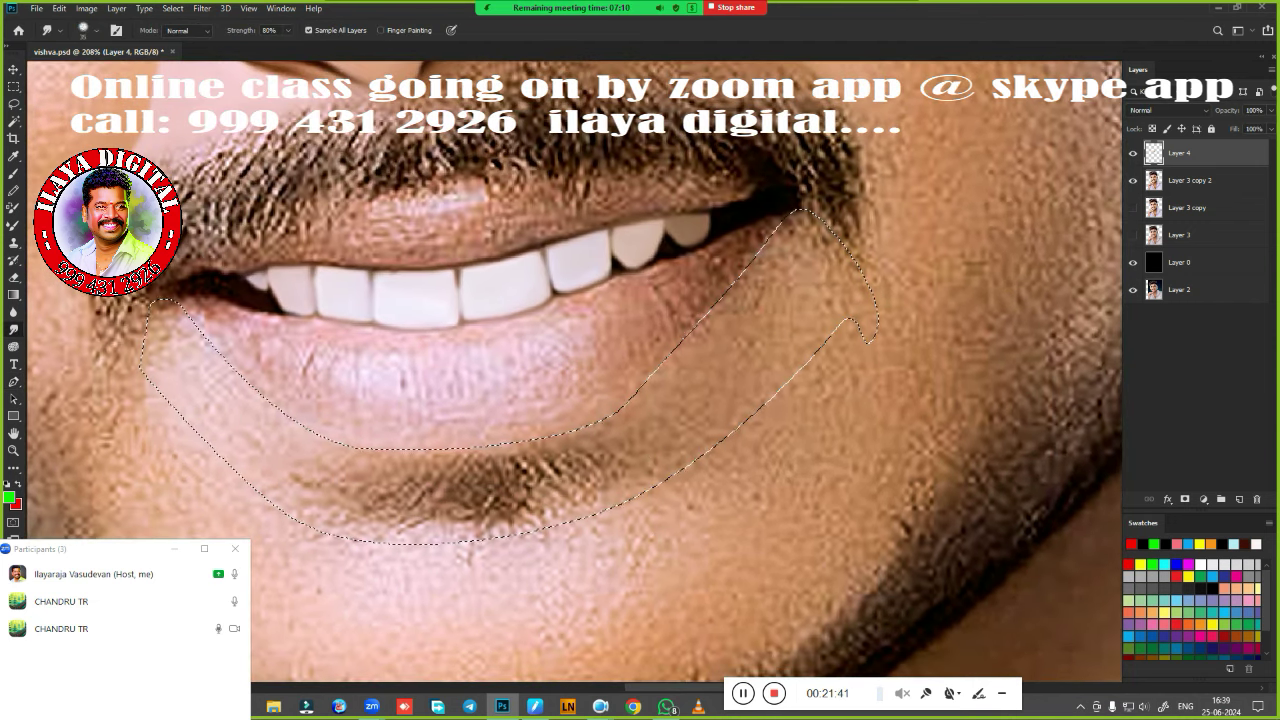
pyautogui.moveTo(790, 310)
pyautogui.mouseDown()
pyautogui.moveTo(800, 230)
pyautogui.moveTo(795, 290)
pyautogui.mouseUp()
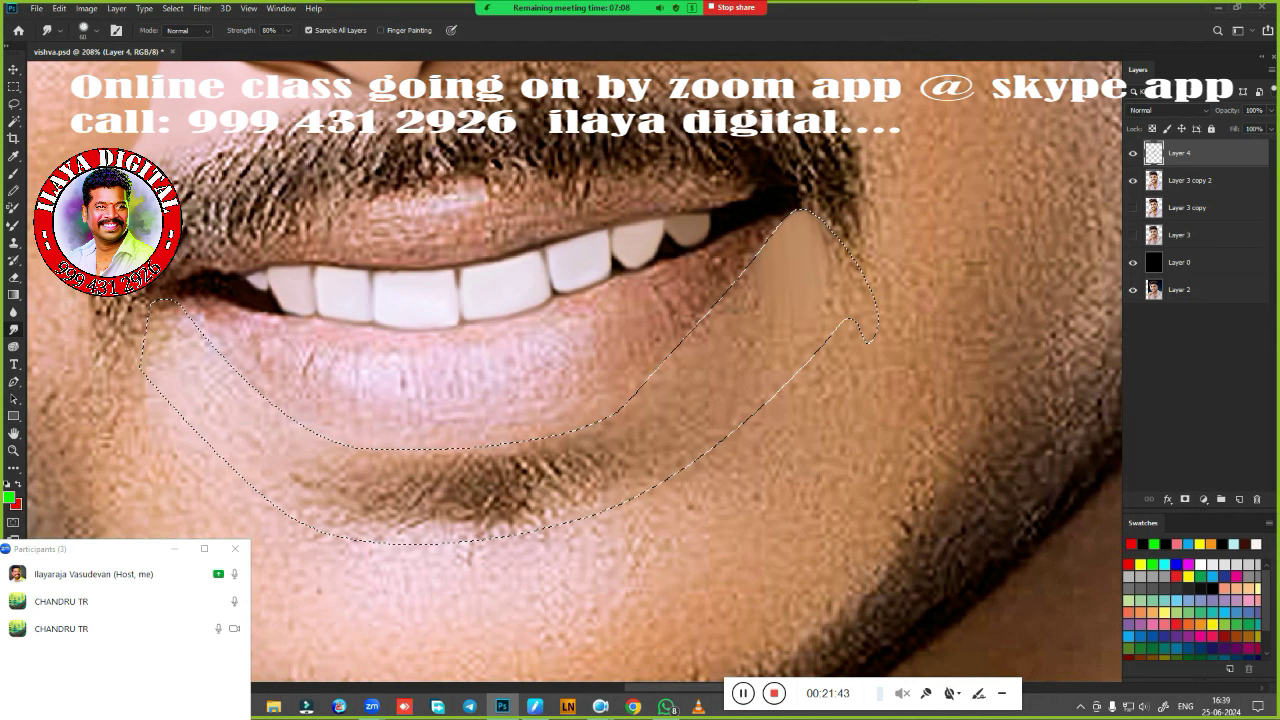
pyautogui.moveTo(800, 230); pyautogui.dragTo(790, 300)
pyautogui.moveTo(760, 250); pyautogui.dragTo(710, 320)
pyautogui.moveTo(790, 370)
pyautogui.mouseDown()
pyautogui.moveTo(680, 350)
pyautogui.moveTo(658, 420)
pyautogui.moveTo(734, 335)
pyautogui.mouseUp()
pyautogui.moveTo(712, 417)
pyautogui.mouseDown()
pyautogui.moveTo(786, 345)
pyautogui.moveTo(805, 240)
pyautogui.mouseUp()
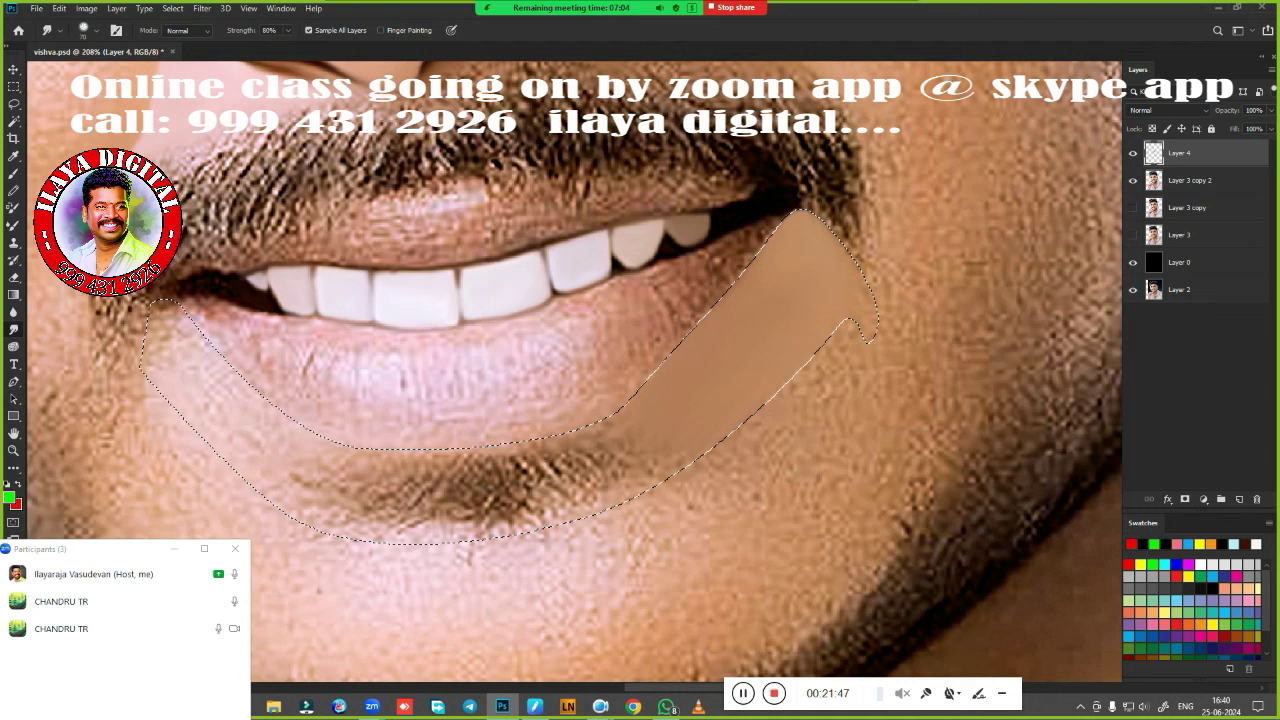
# Smooth the left side and lighten the shadow band beneath the lower lip.
pyautogui.moveTo(245, 440)
pyautogui.mouseDown()
pyautogui.moveTo(167, 352)
pyautogui.moveTo(257, 420)
pyautogui.moveTo(297, 472)
pyautogui.moveTo(470, 488)
pyautogui.moveTo(575, 478)
pyautogui.mouseUp()
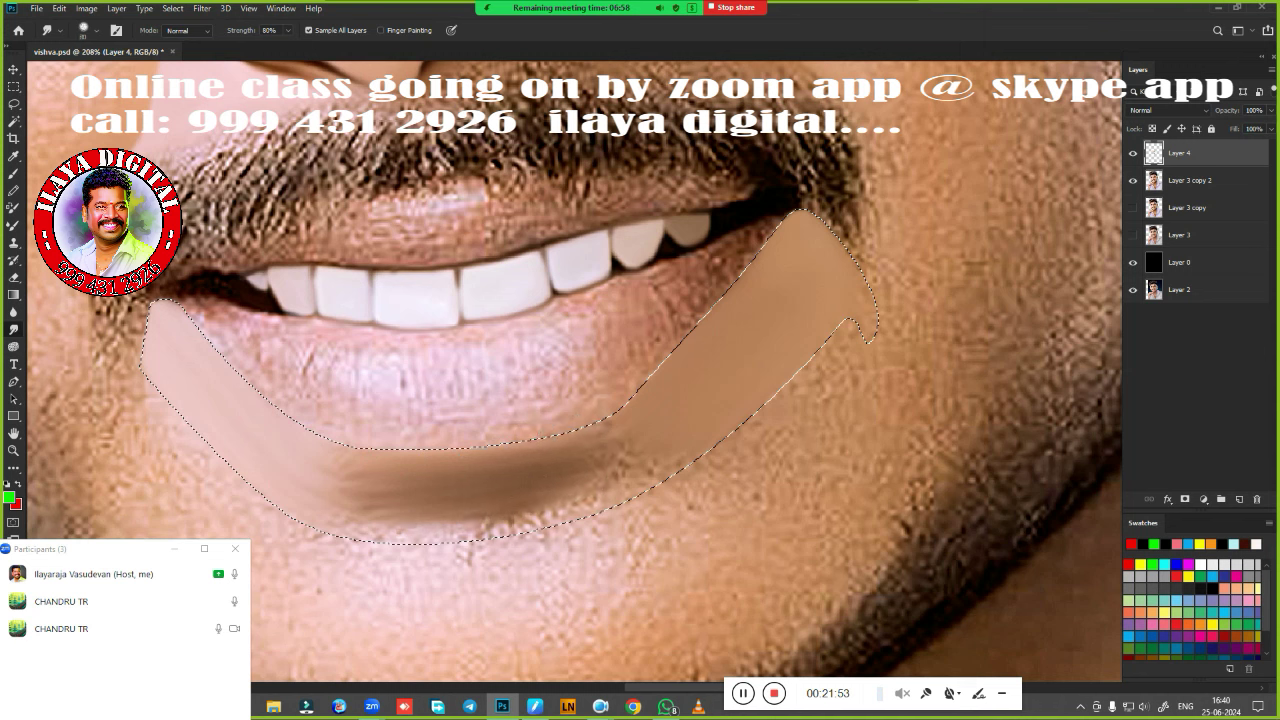
pyautogui.moveTo(330, 480); pyautogui.dragTo(440, 495)
pyautogui.moveTo(260, 440); pyautogui.dragTo(440, 480)
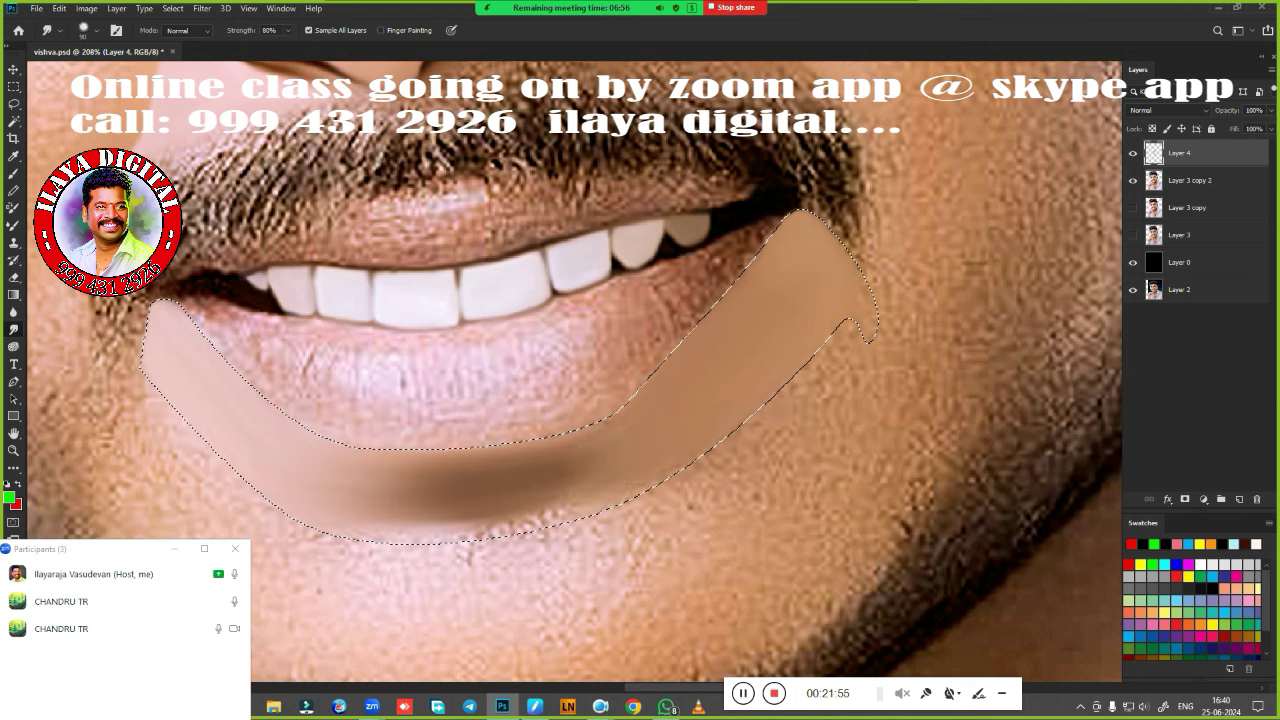
pyautogui.moveTo(585, 480)
pyautogui.mouseDown()
pyautogui.moveTo(543, 460)
pyautogui.moveTo(380, 445)
pyautogui.moveTo(410, 465)
pyautogui.mouseUp()
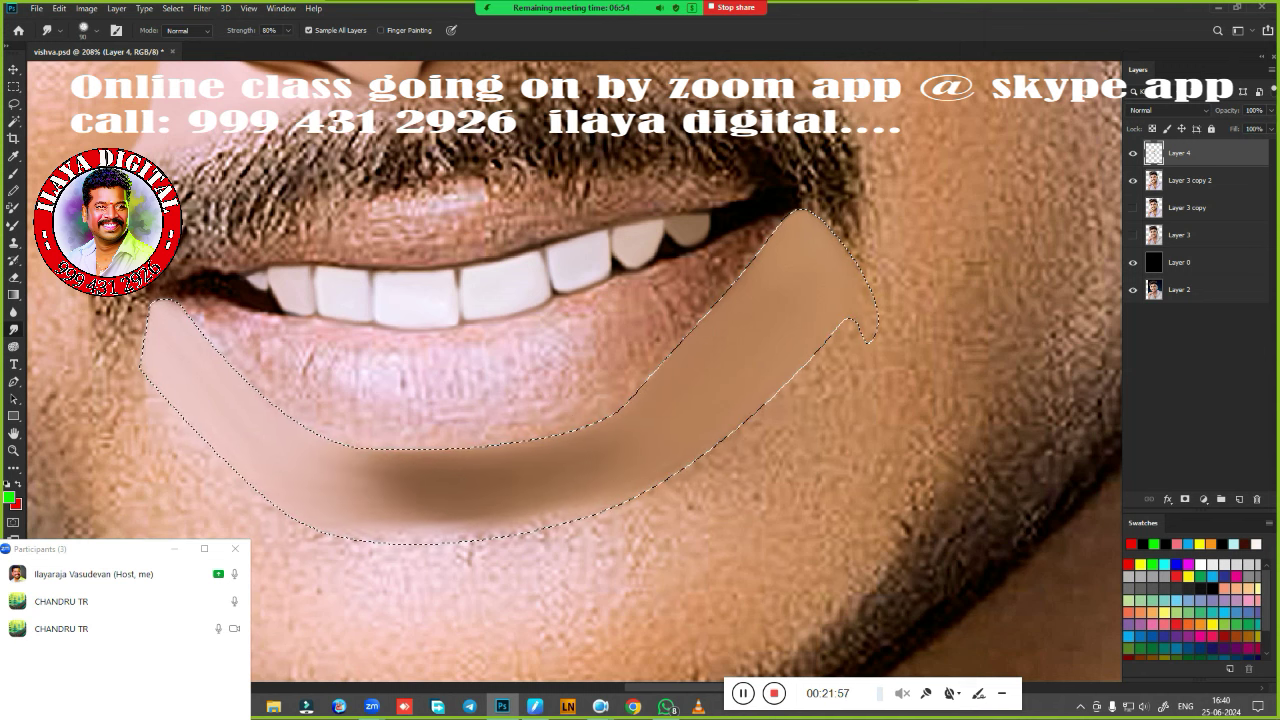
pyautogui.moveTo(390, 530)
pyautogui.mouseDown()
pyautogui.moveTo(636, 448)
pyautogui.moveTo(543, 429)
pyautogui.mouseUp()
pyautogui.moveTo(314, 466)
pyautogui.mouseDown()
pyautogui.moveTo(425, 500)
pyautogui.moveTo(307, 480)
pyautogui.mouseUp()
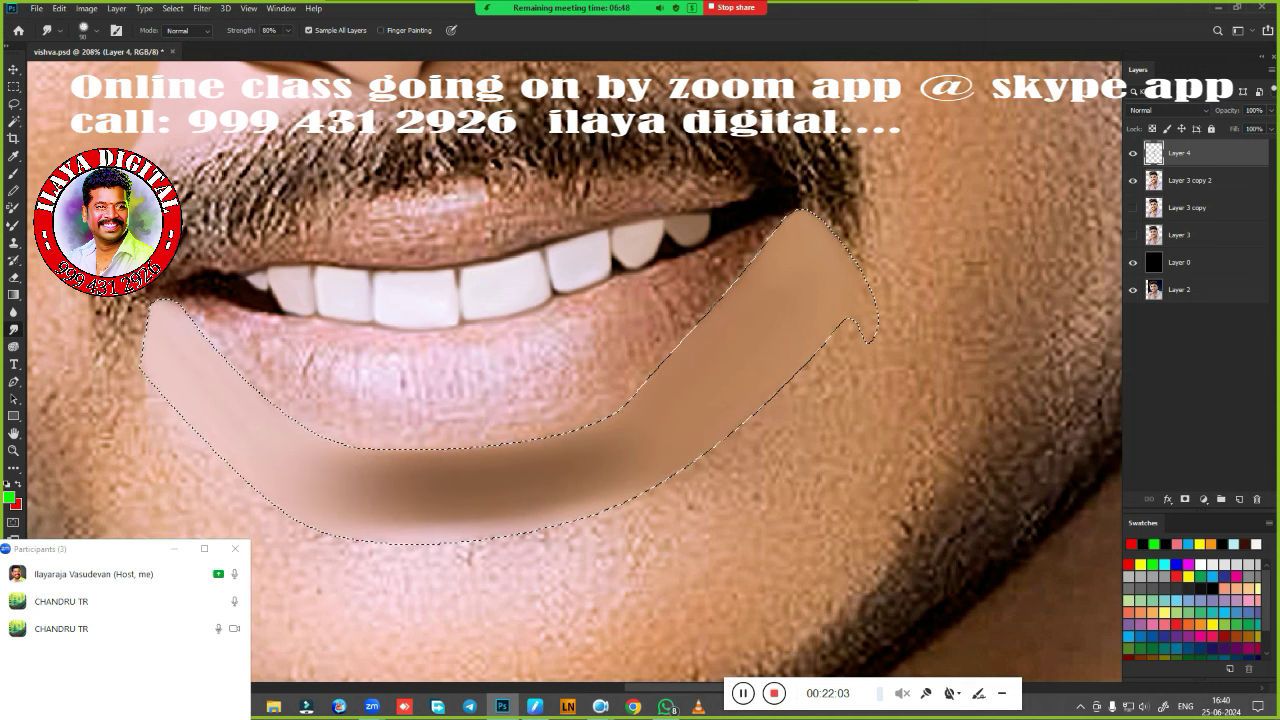
pyautogui.moveTo(371, 514)
pyautogui.mouseDown()
pyautogui.moveTo(614, 514)
pyautogui.moveTo(400, 531)
pyautogui.moveTo(410, 528)
pyautogui.mouseUp()
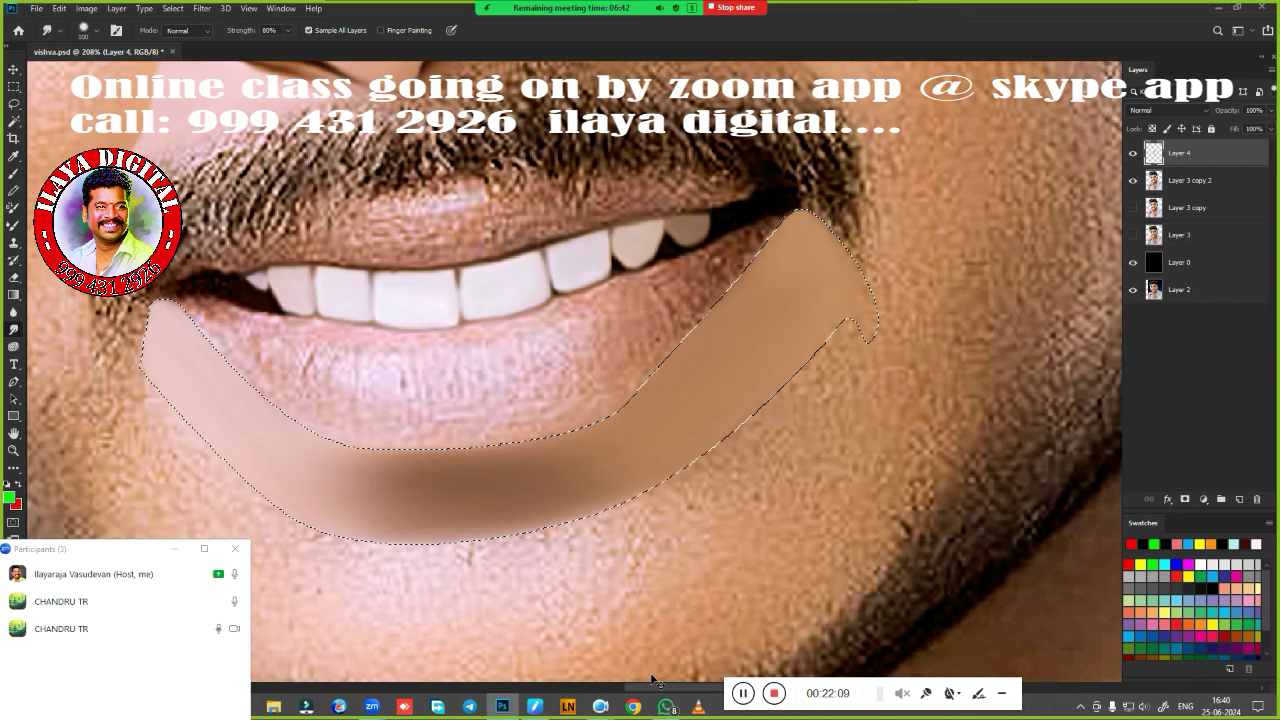
# Reapply the selection feather and blend the left band with a Very Wet, Light Mix Mixer Brush.
pyautogui.hotkey('shift', 'F6')
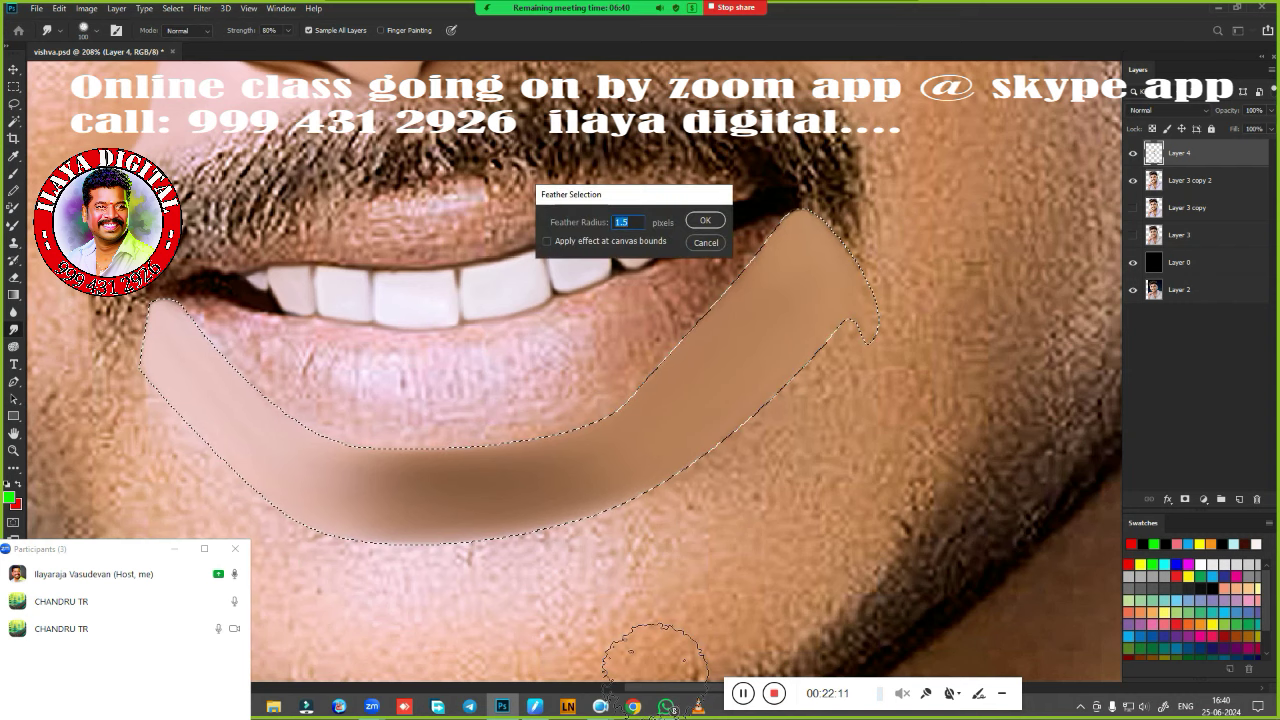
pyautogui.press('Return')
pyautogui.moveTo(585, 547); pyautogui.dragTo(665, 517)
pyautogui.hotkey('shift', 'b')
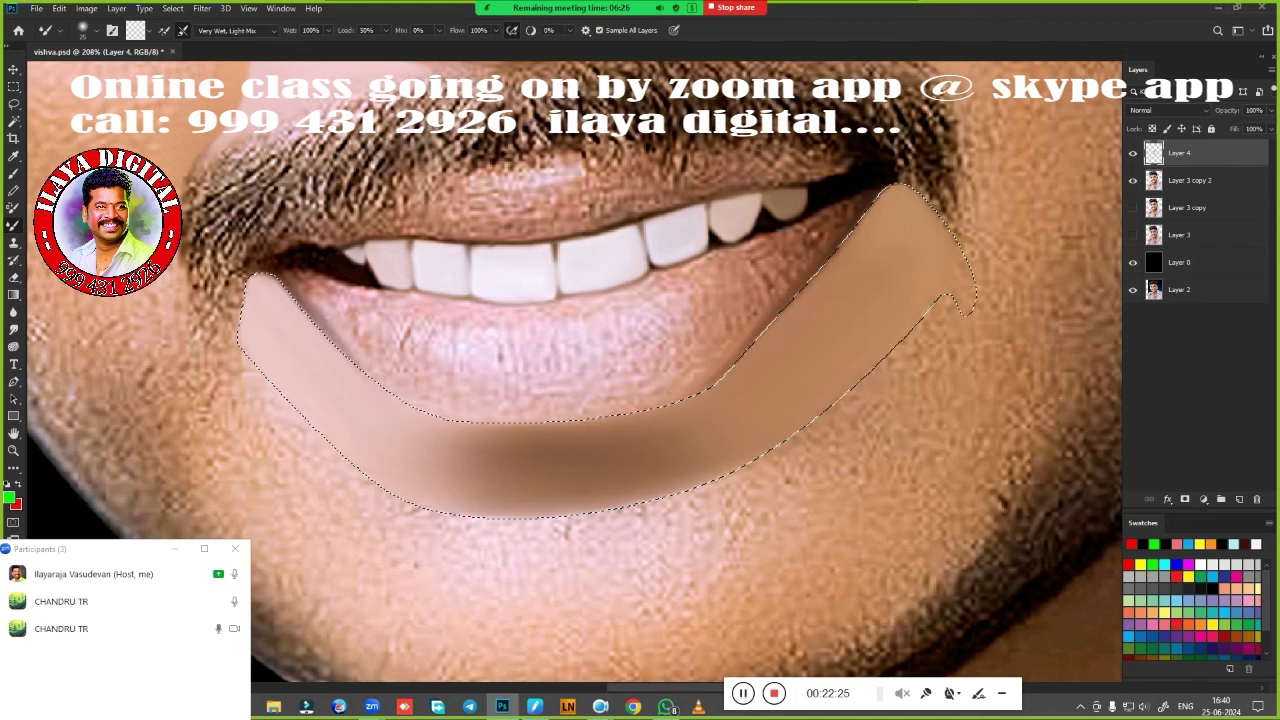
pyautogui.moveTo(322, 315); pyautogui.dragTo(387, 383)
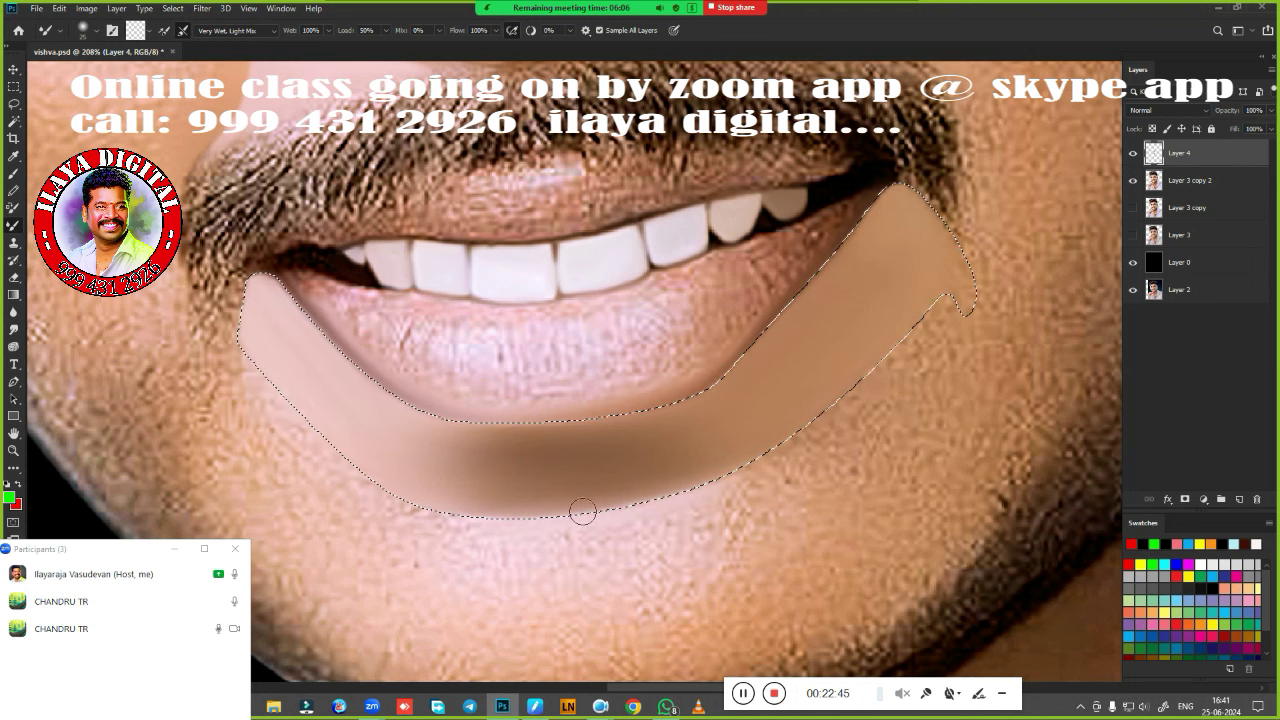
# Deselect, check the whole face zoomed out, then zoom back to the mouth with the Smudge tool.
pyautogui.hotkey('ctrl', 'd')
pyautogui.scroll(-5, 535, 577)
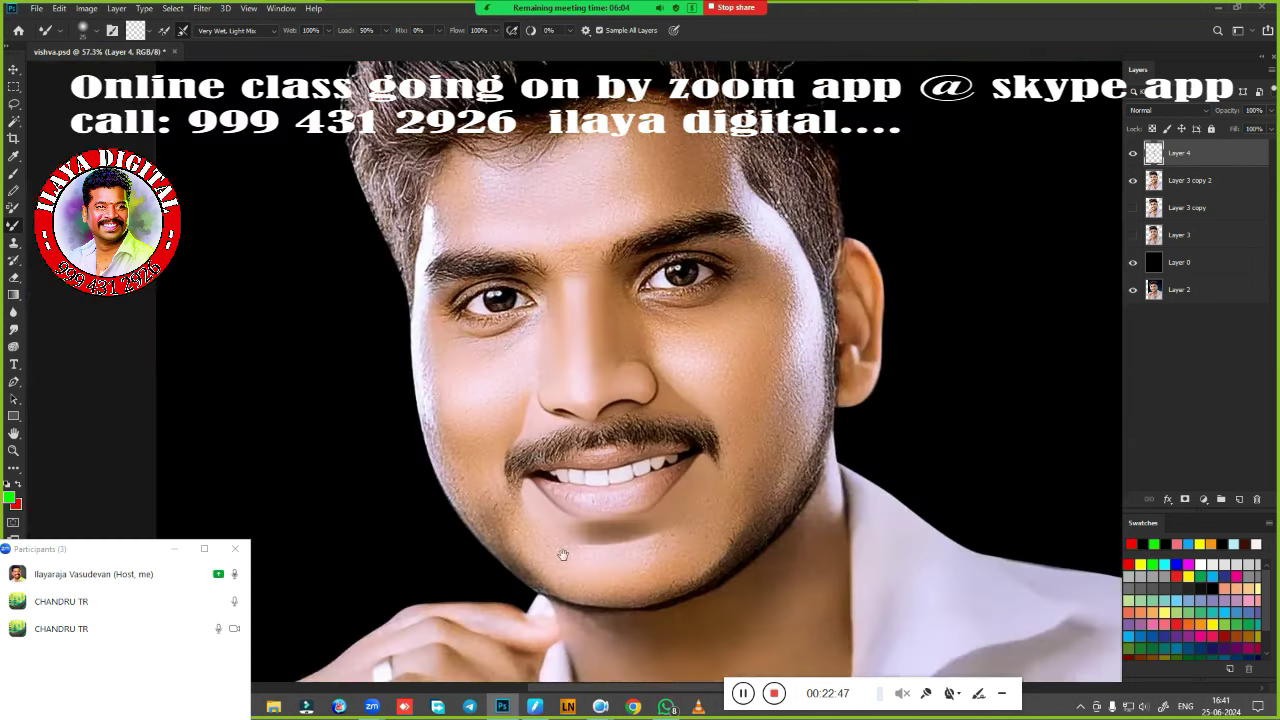
pyautogui.moveTo(554, 410); pyautogui.dragTo(522, 428)
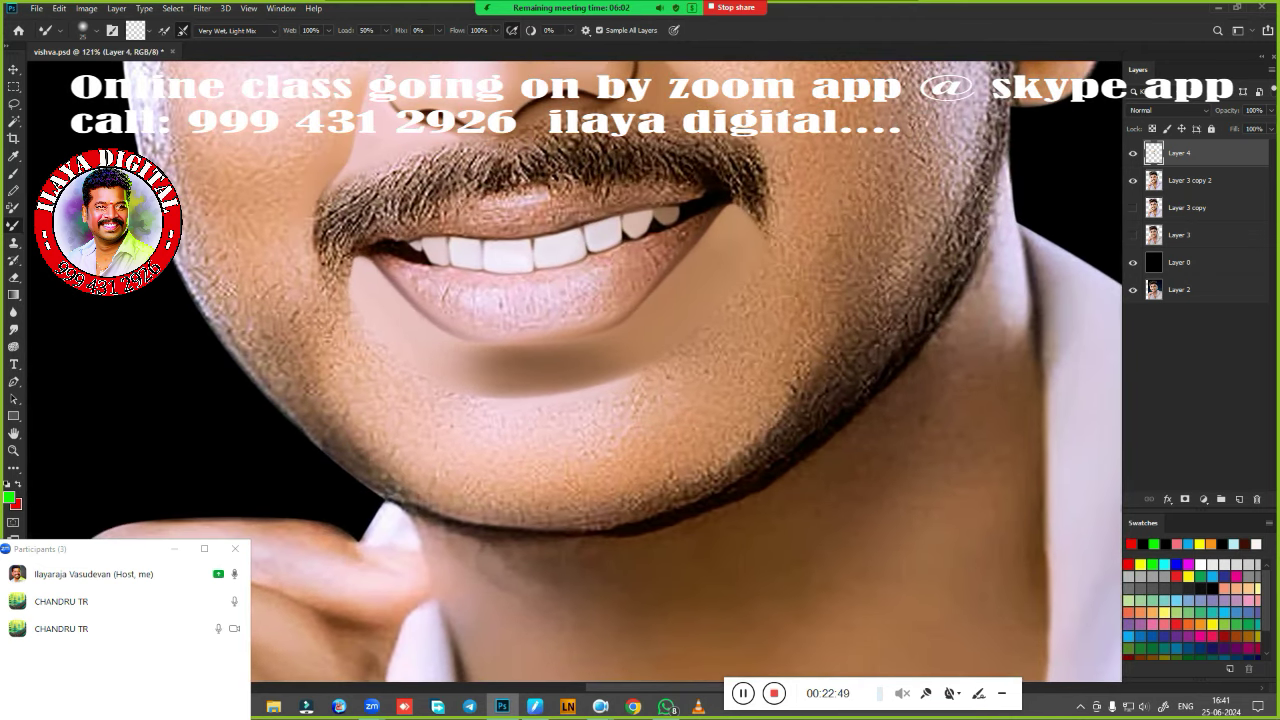
pyautogui.scroll(-3, 621, 330)
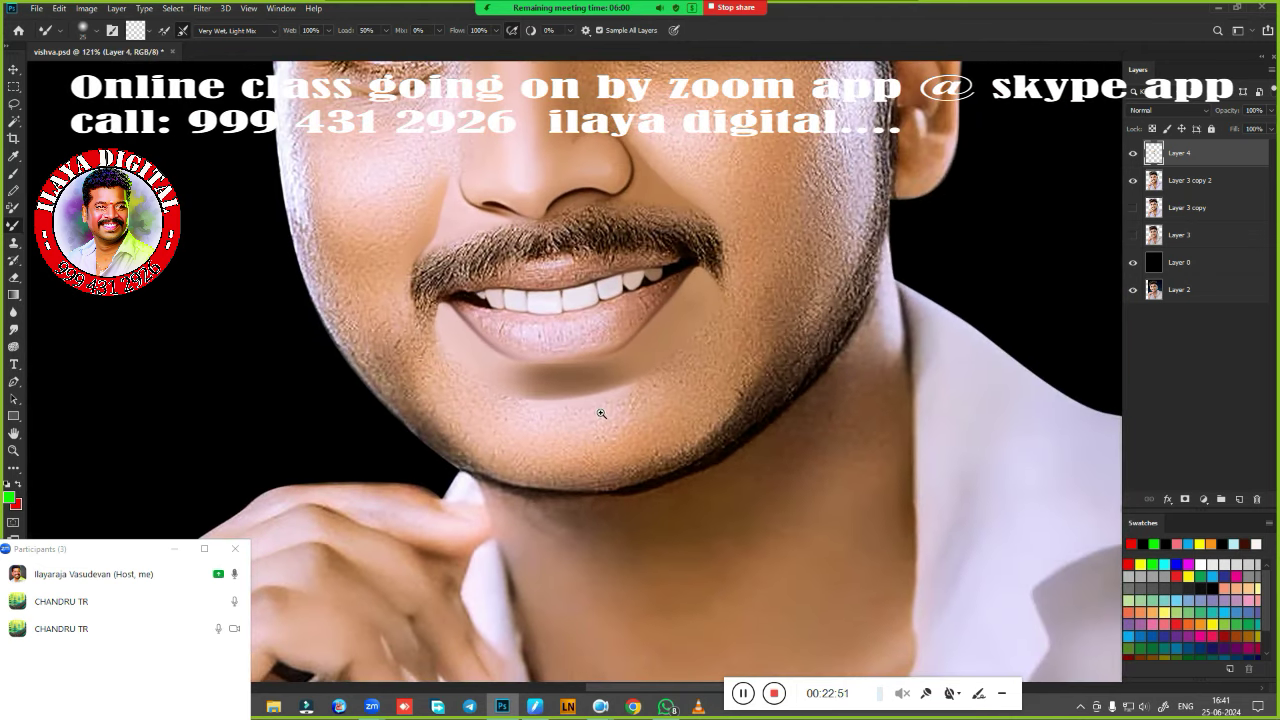
pyautogui.scroll(2, 606, 420)
pyautogui.scroll(1, 638, 471)
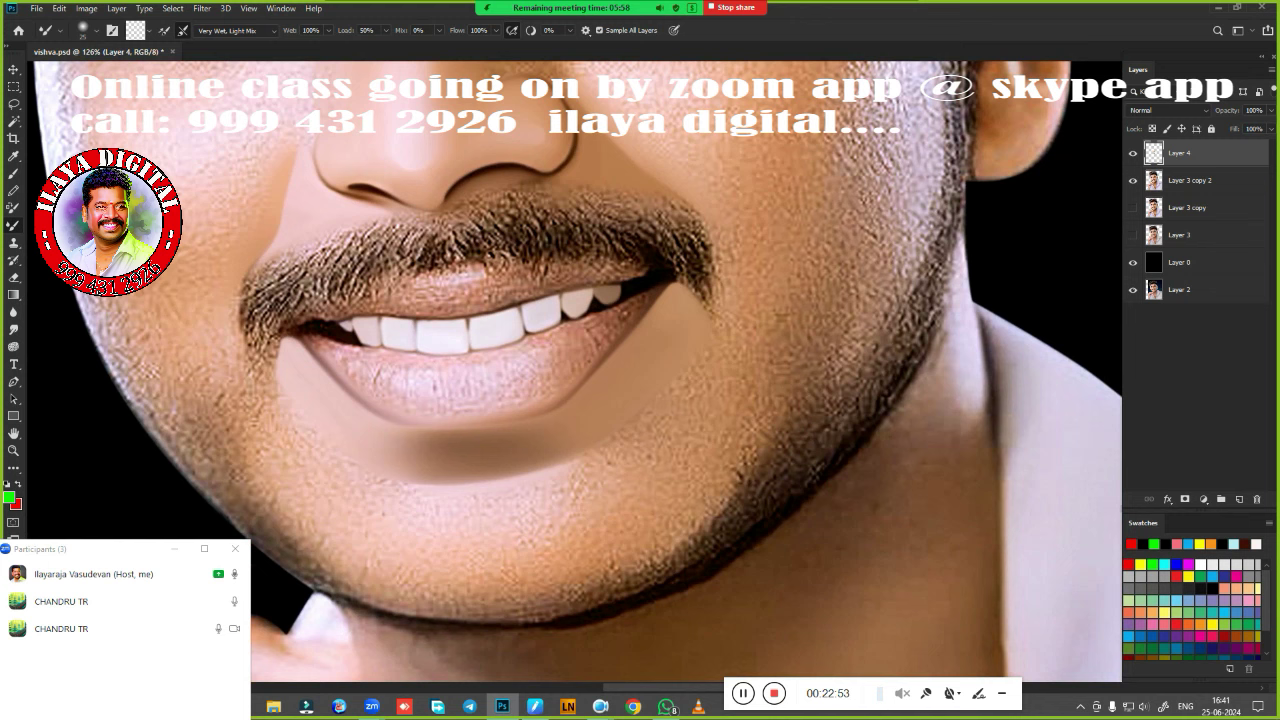
pyautogui.press('e')
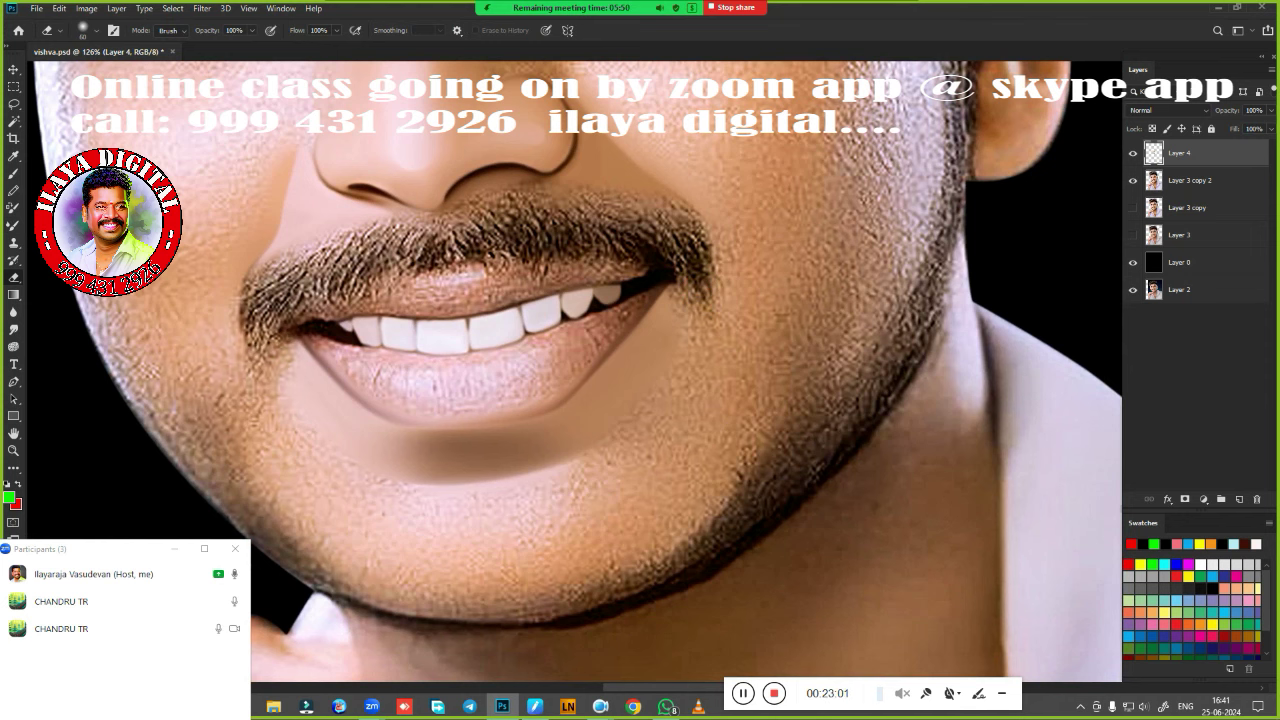
pyautogui.moveTo(588, 477); pyautogui.dragTo(771, 420)
pyautogui.press('r')
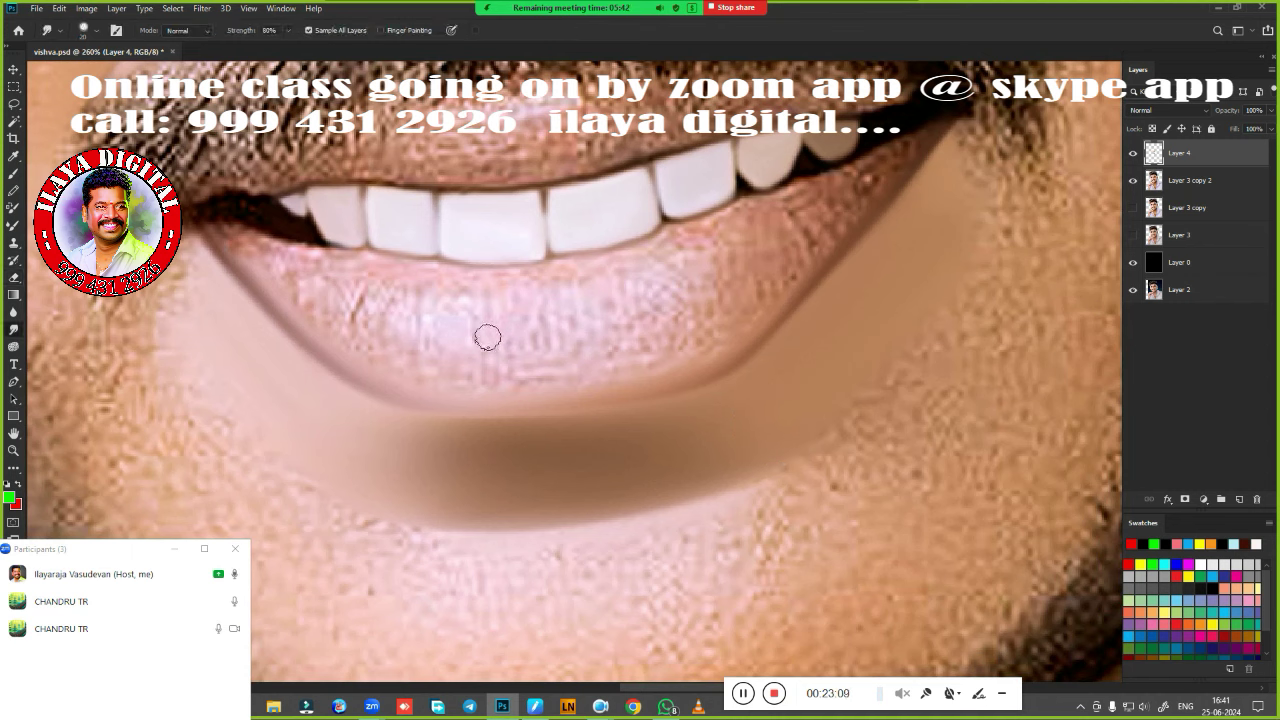
# Smudge the lower lip texture smooth and soften the left and right mouth corners.
pyautogui.moveTo(486, 337); pyautogui.dragTo(491, 329)
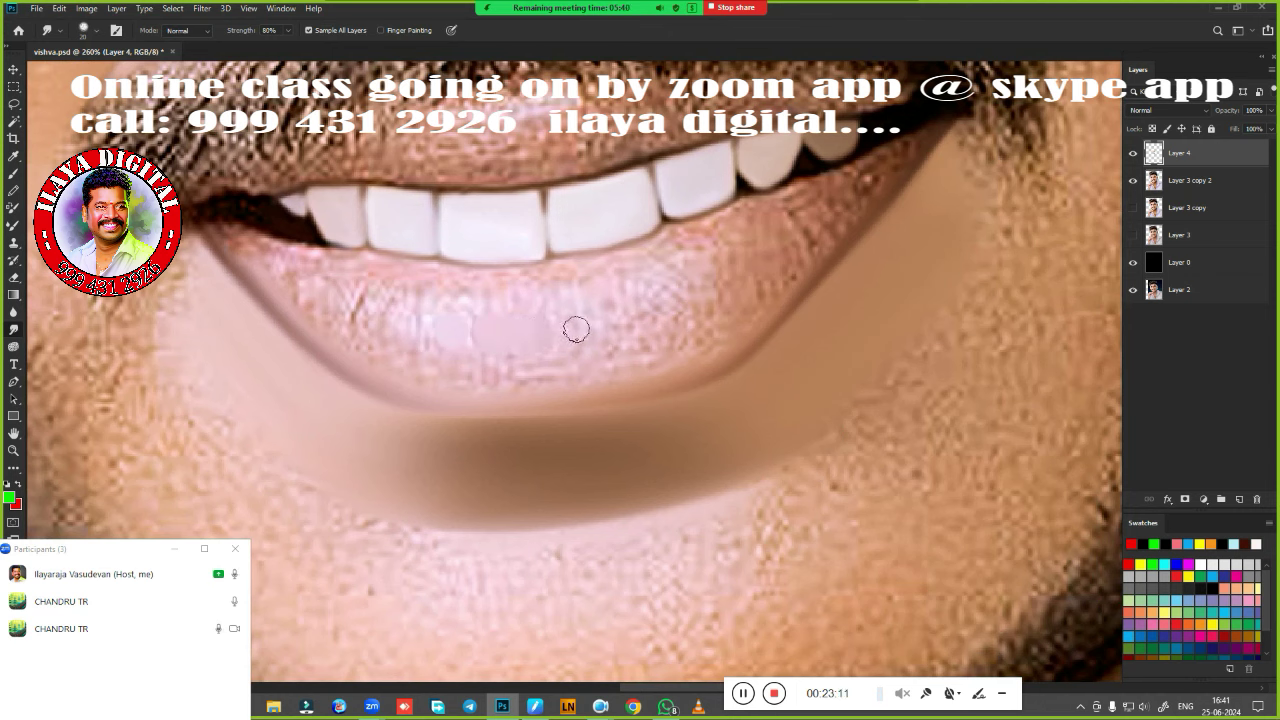
pyautogui.moveTo(576, 329)
pyautogui.mouseDown()
pyautogui.moveTo(697, 273)
pyautogui.moveTo(705, 285)
pyautogui.mouseUp()
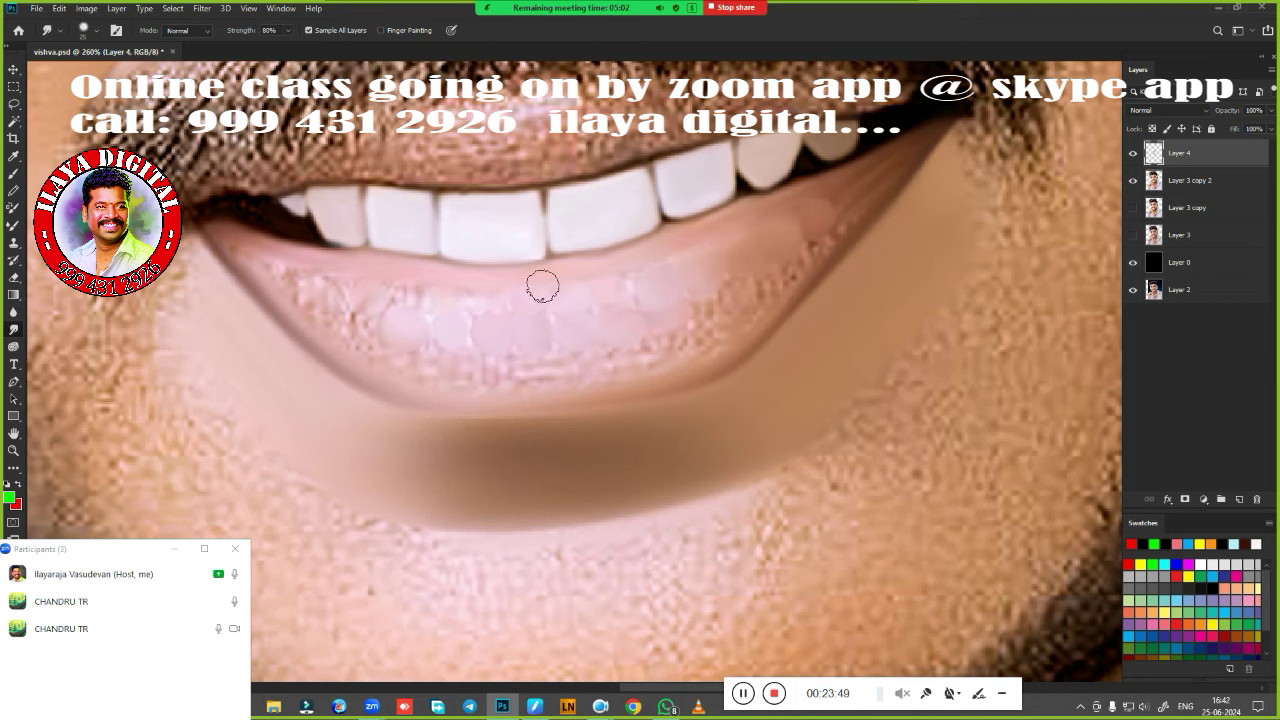
pyautogui.moveTo(241, 265); pyautogui.dragTo(205, 222)
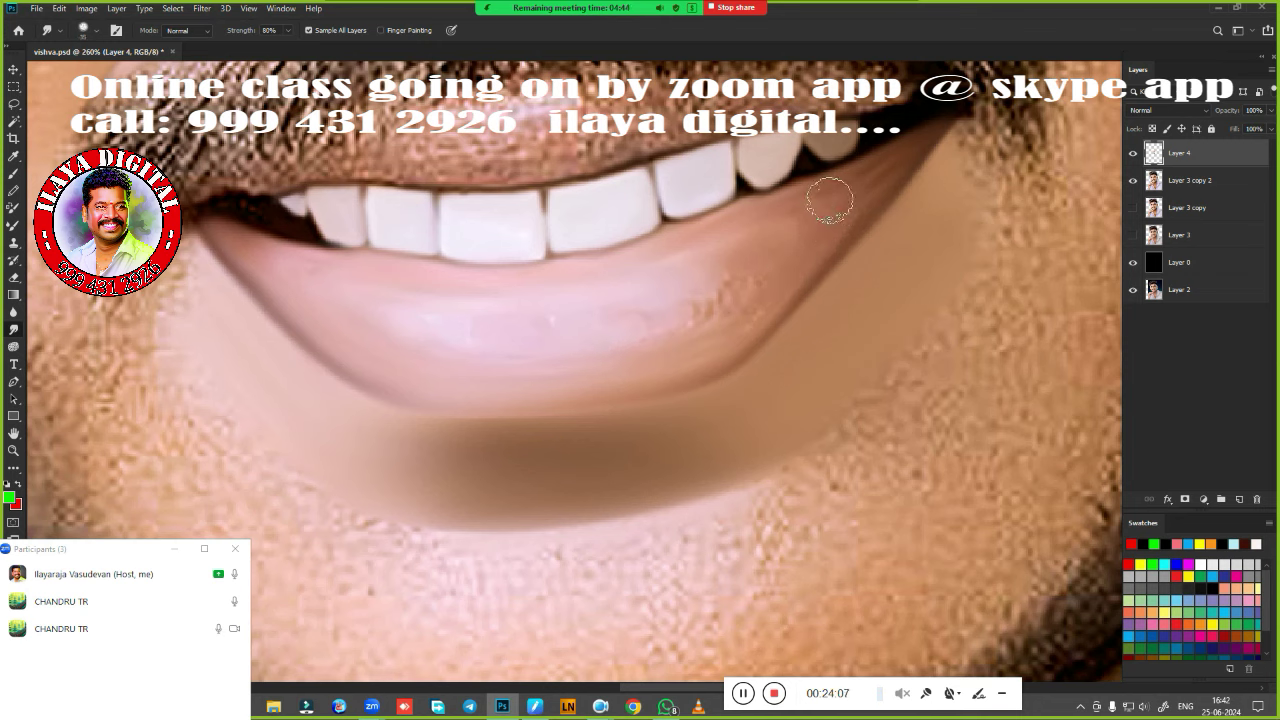
pyautogui.moveTo(857, 186); pyautogui.dragTo(801, 206)
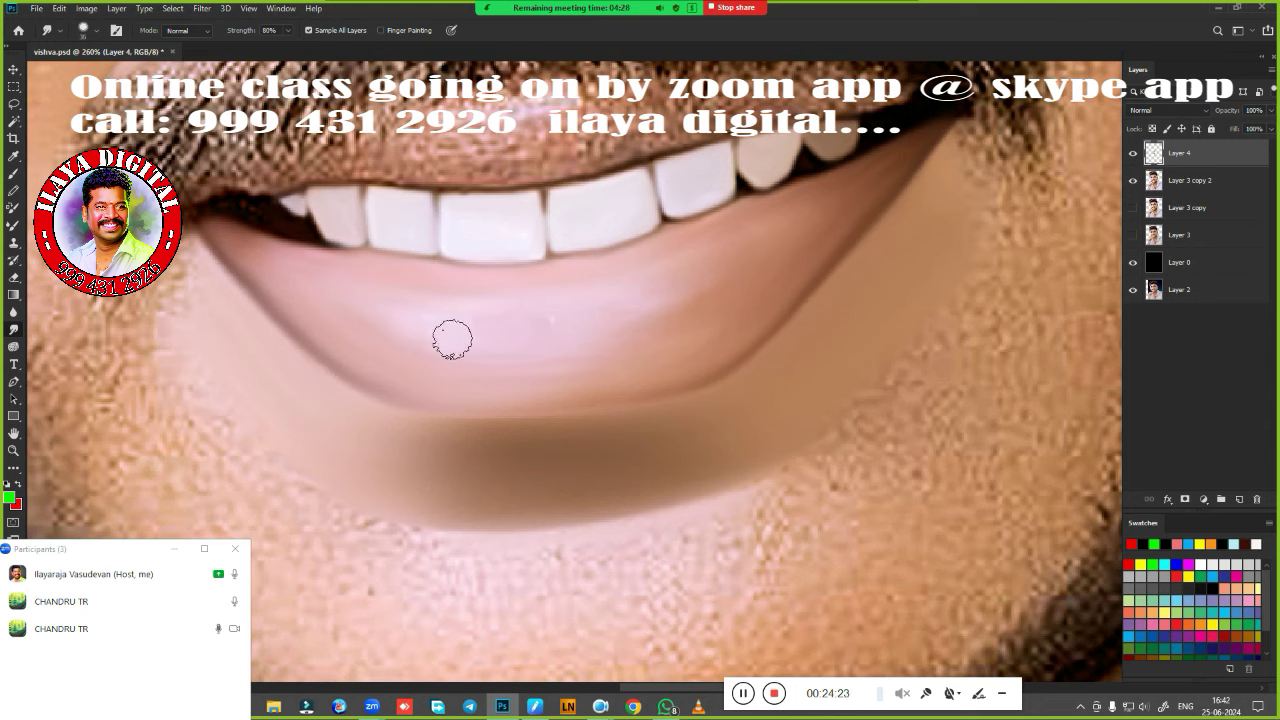
pyautogui.moveTo(449, 340); pyautogui.dragTo(446, 331)
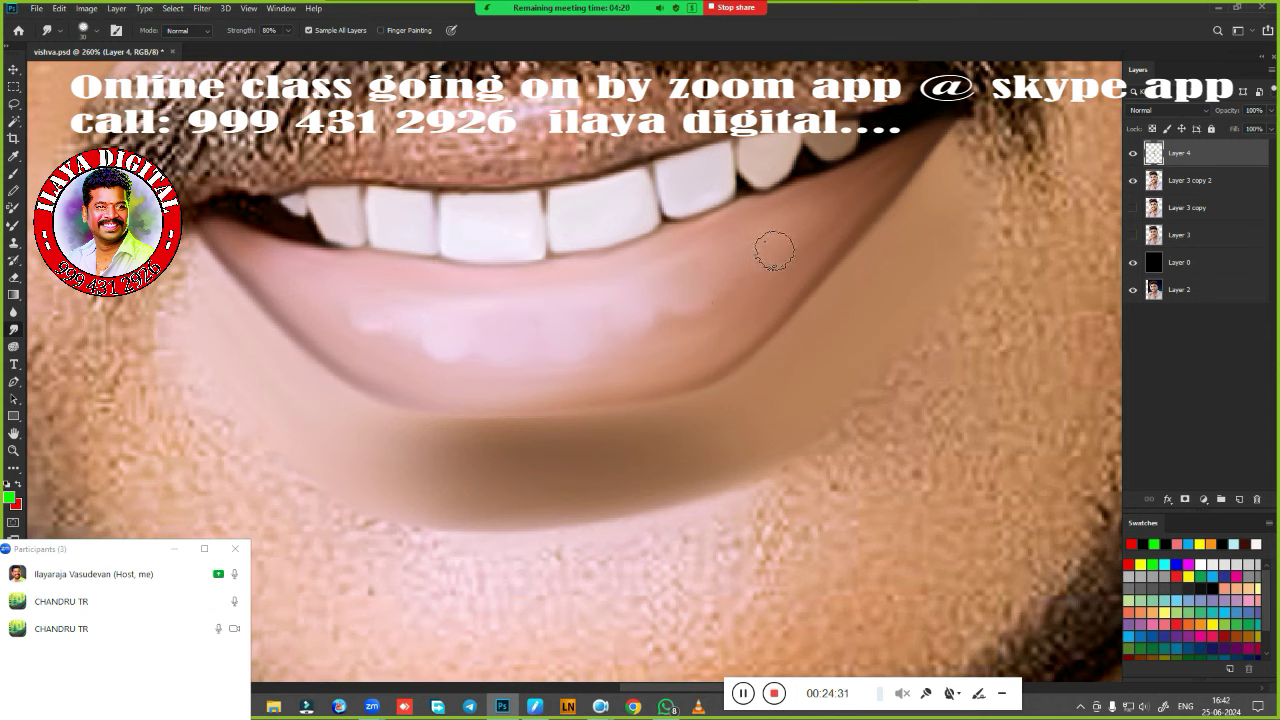
pyautogui.scroll(-6, 707, 428)
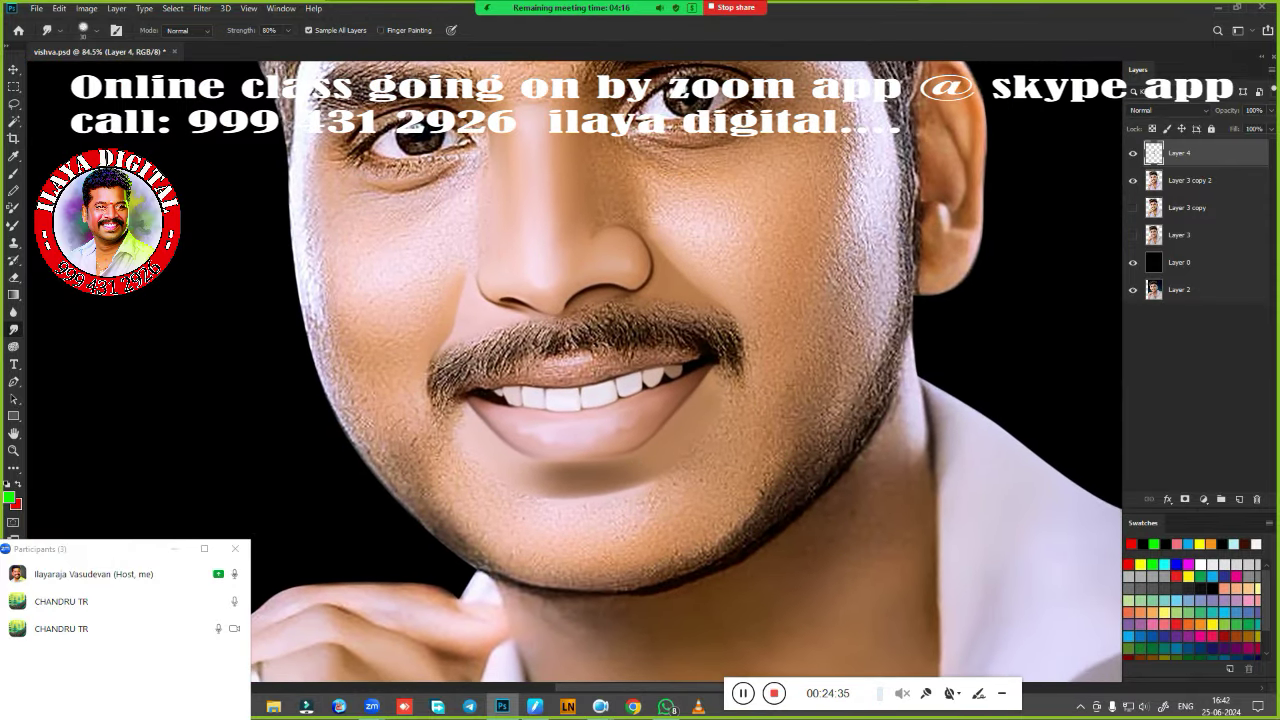
# Smudge away the upper lip's bright highlight and the speckles along its edge.
pyautogui.scroll(2, 600, 385)
pyautogui.scroll(3, 600, 385)
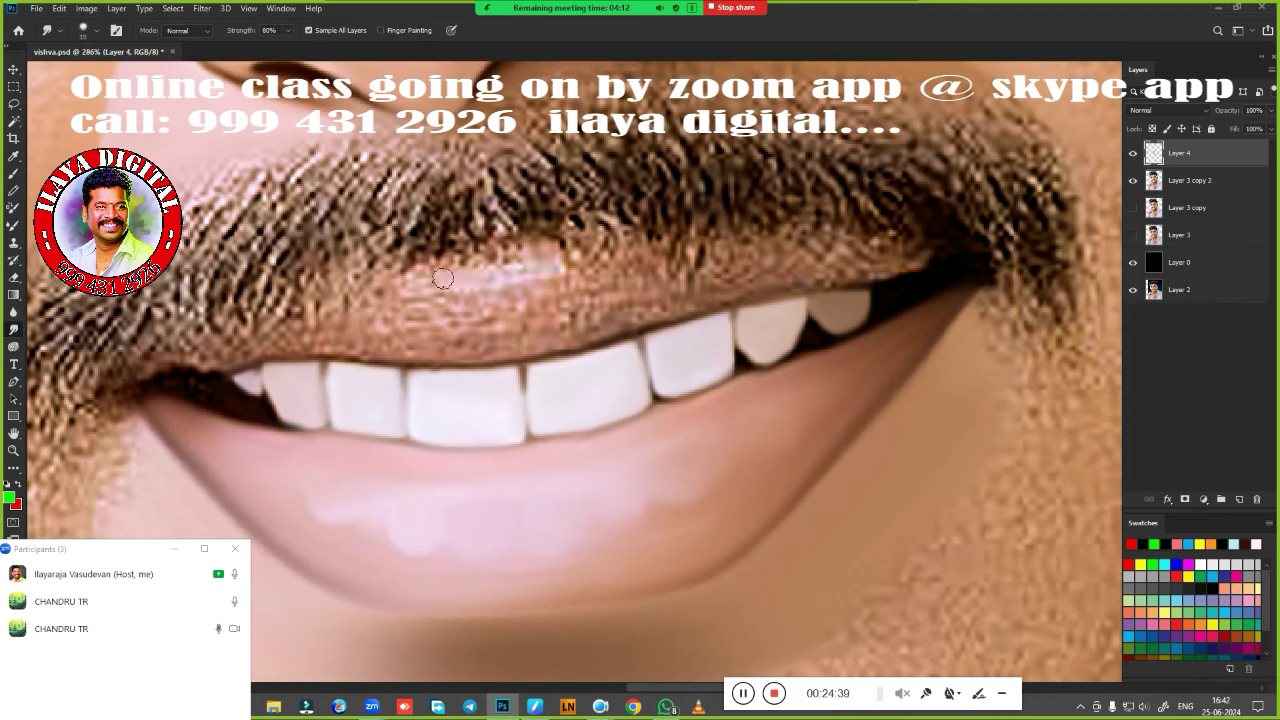
pyautogui.moveTo(525, 272); pyautogui.dragTo(430, 278)
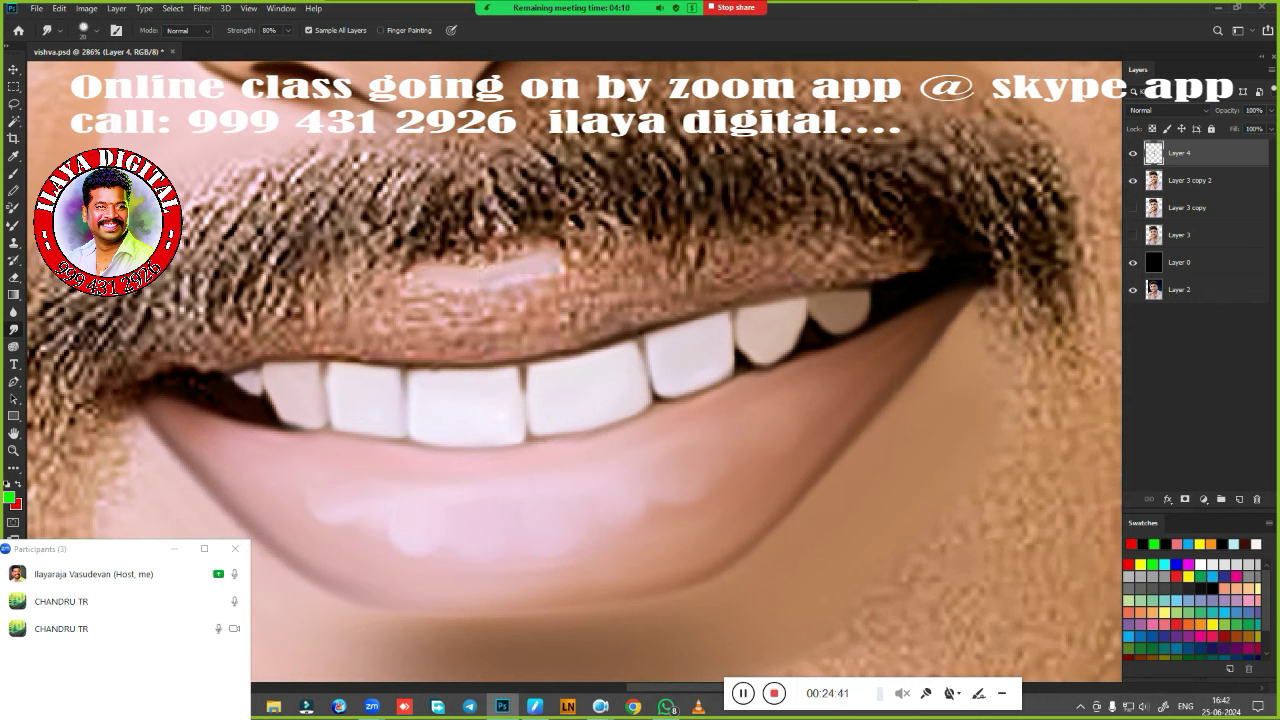
pyautogui.moveTo(523, 286)
pyautogui.mouseDown()
pyautogui.moveTo(914, 257)
pyautogui.moveTo(583, 321)
pyautogui.moveTo(586, 294)
pyautogui.moveTo(557, 303)
pyautogui.mouseUp()
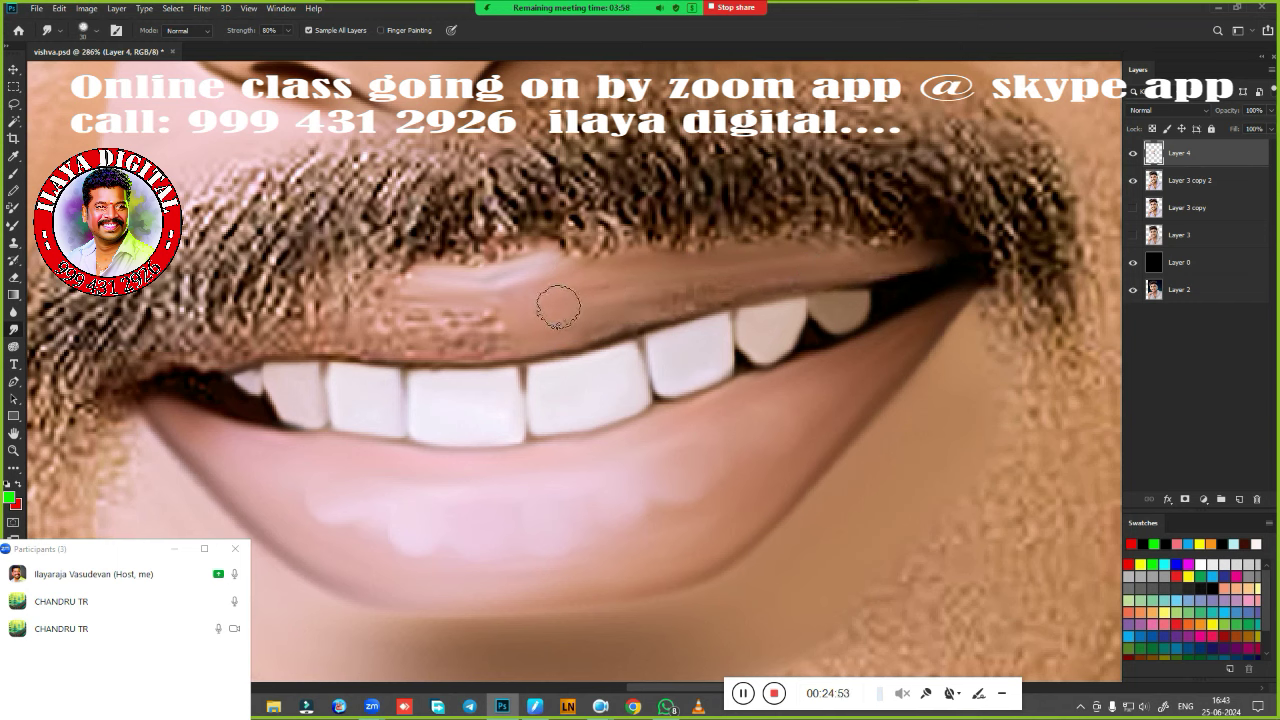
pyautogui.moveTo(643, 281); pyautogui.dragTo(591, 271)
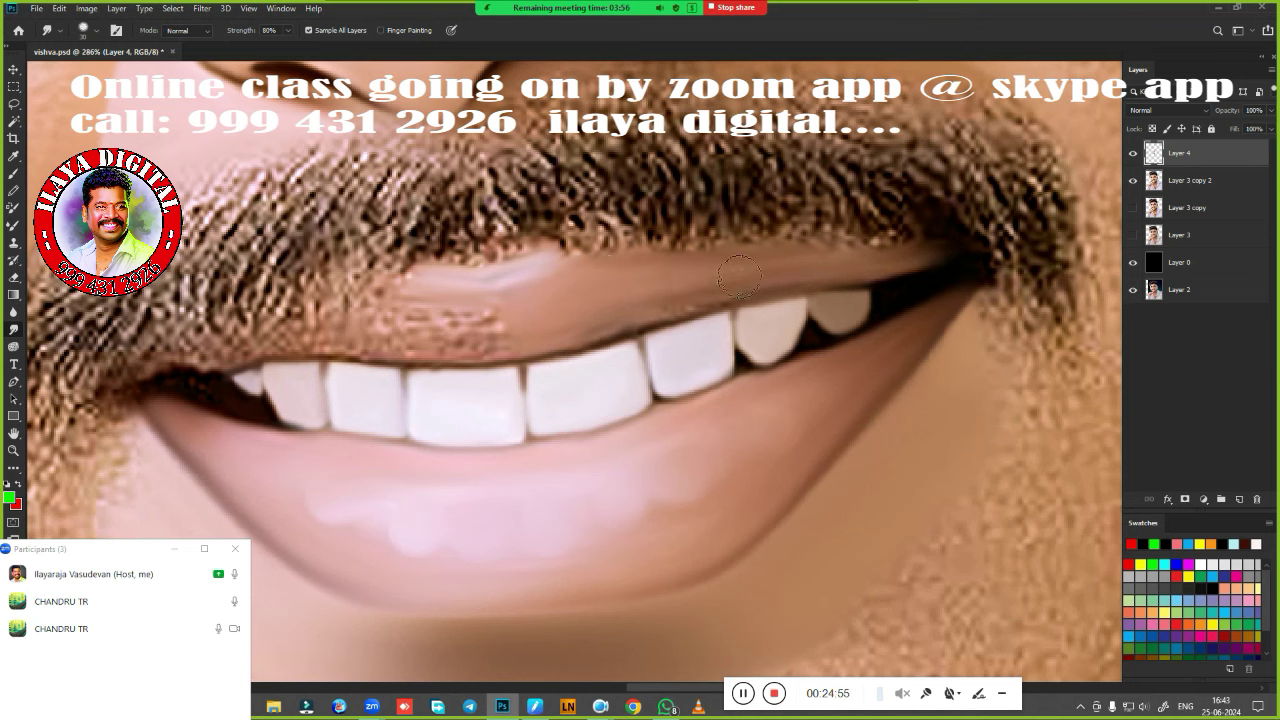
pyautogui.moveTo(829, 264); pyautogui.dragTo(857, 262)
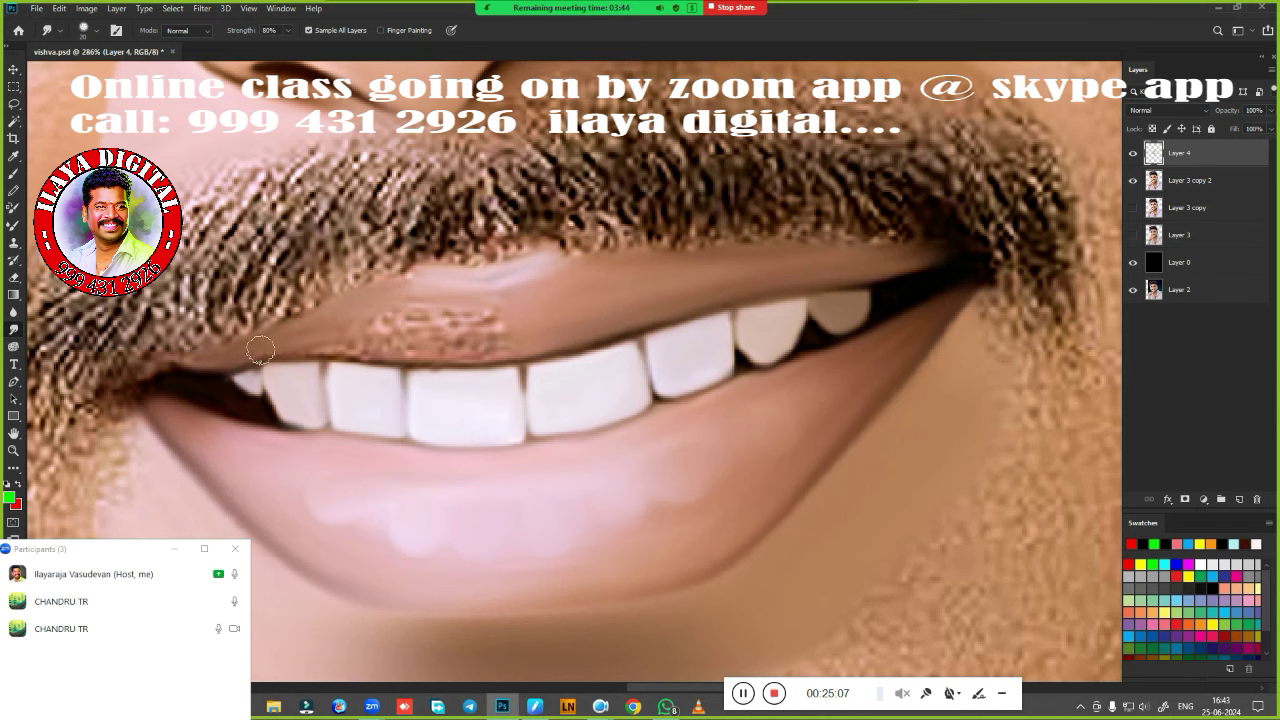
pyautogui.moveTo(395, 344); pyautogui.dragTo(442, 350)
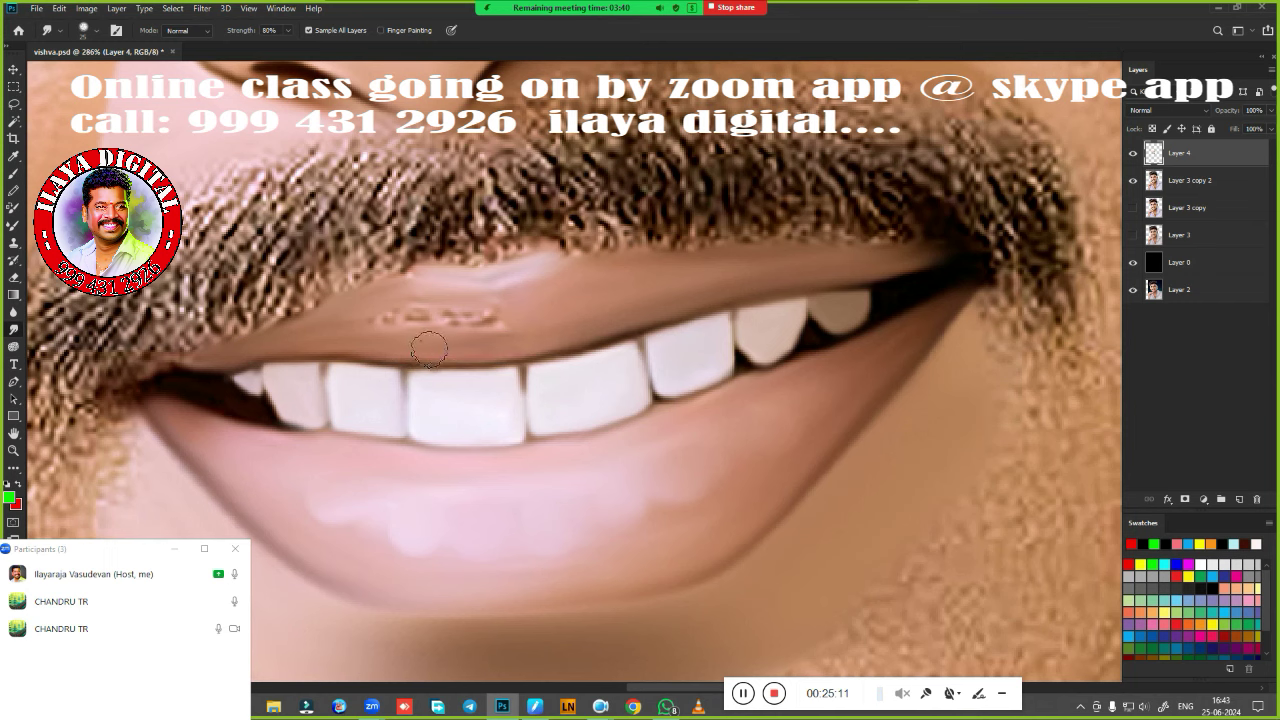
pyautogui.moveTo(415, 310); pyautogui.dragTo(497, 320)
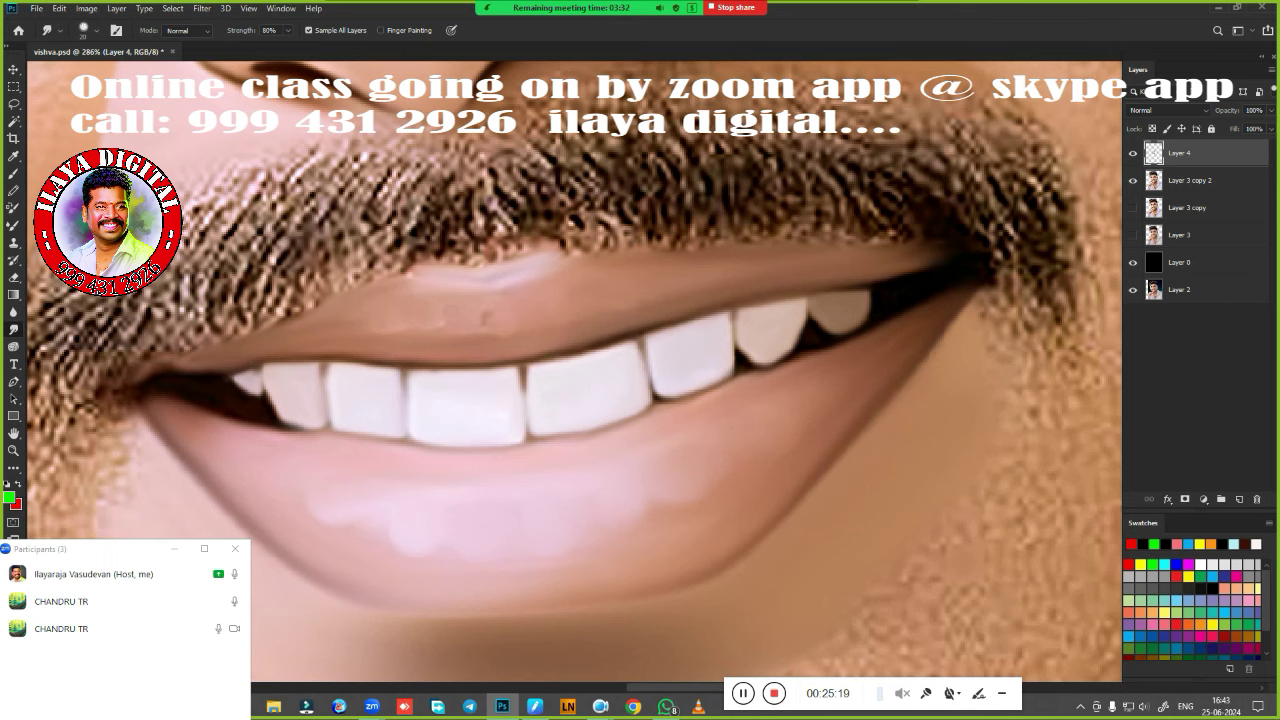
pyautogui.scroll(-5, 649, 442)
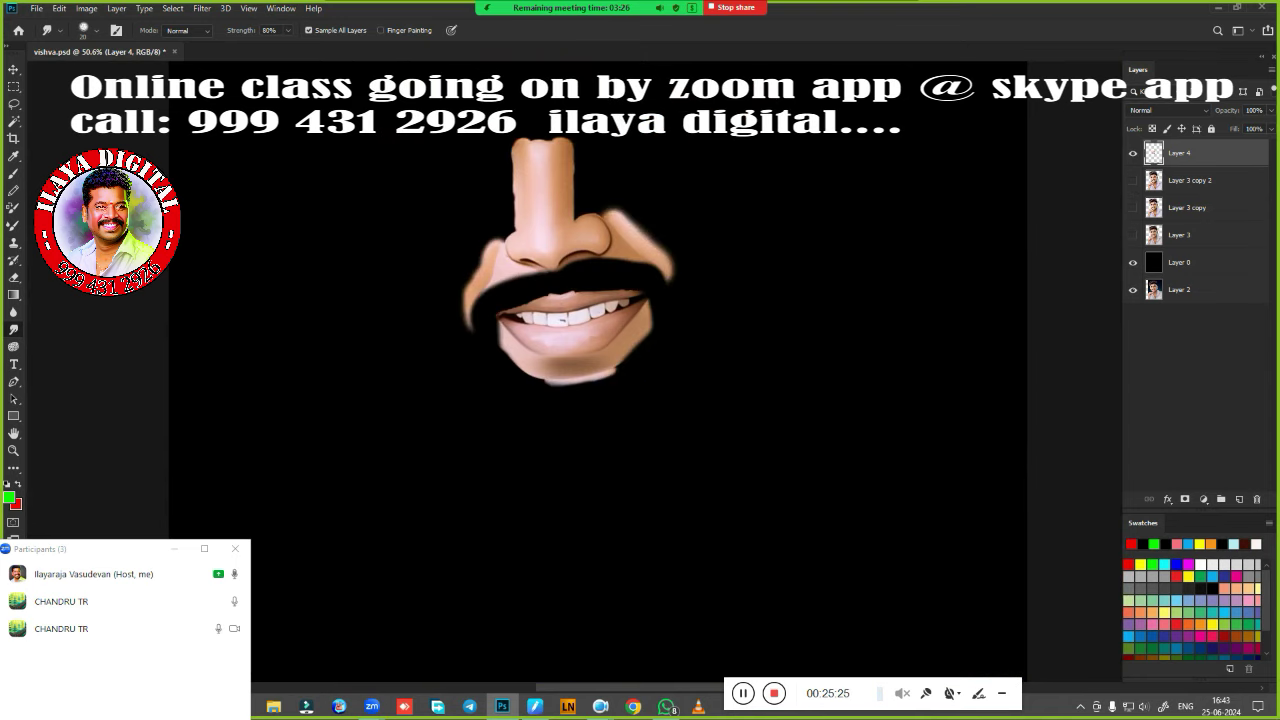
# Show Layer 3 copy 2 again and zoom in on the mustache and mouth.
pyautogui.click(1133, 180)
pyautogui.scroll(5, 630, 490)
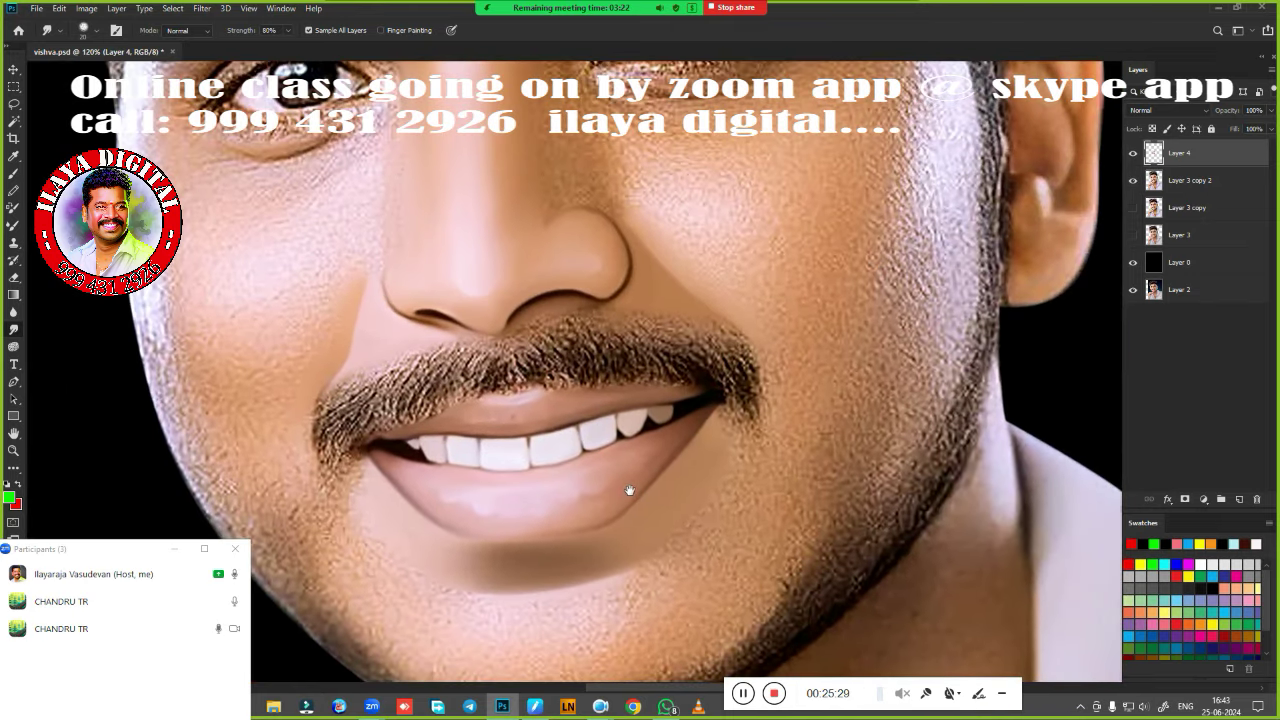
pyautogui.scroll(1, 630, 490)
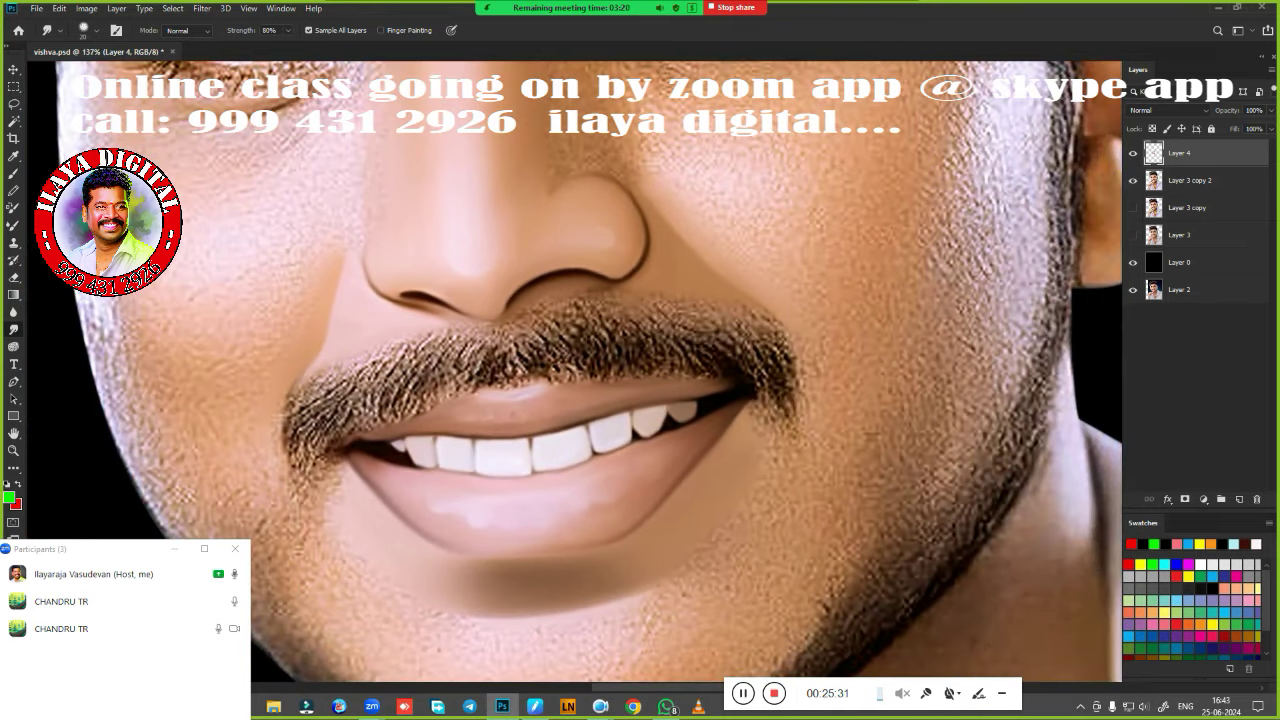
pyautogui.scroll(-4, 612, 381)
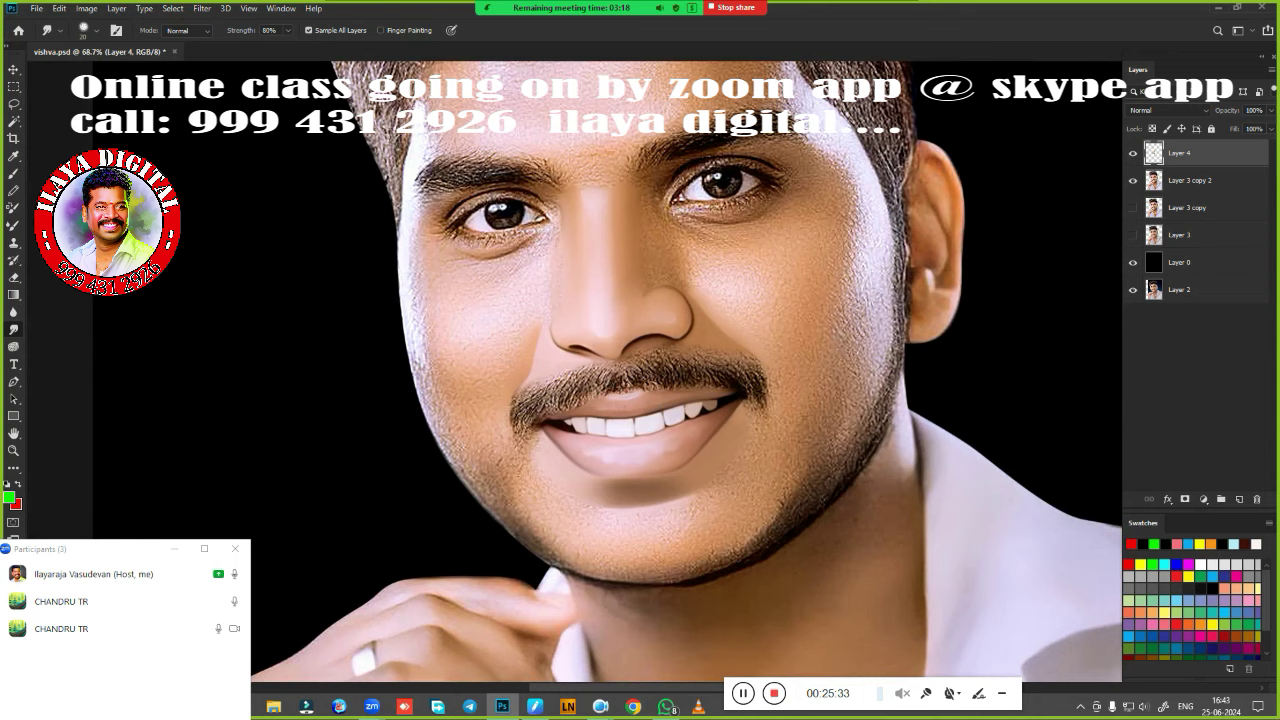
pyautogui.scroll(1, 660, 390)
pyautogui.scroll(1, 660, 390)
pyautogui.scroll(4, 680, 360)
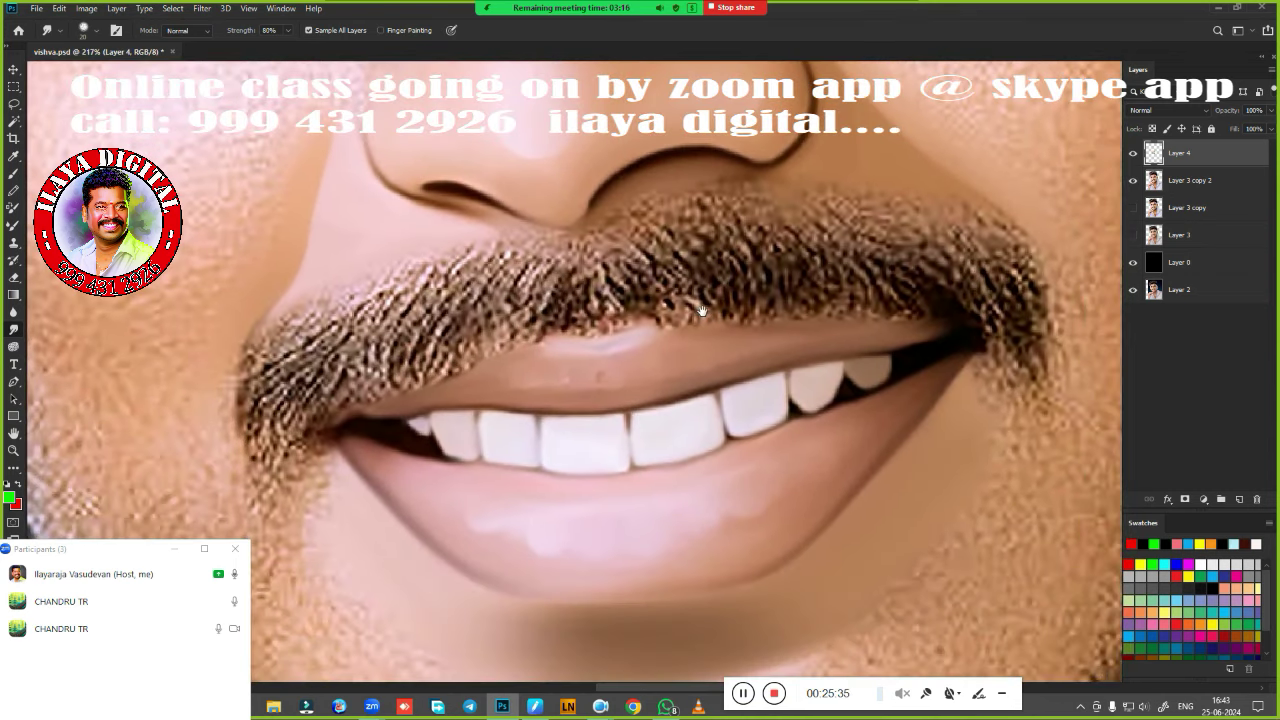
pyautogui.scroll(-4, 705, 330)
pyautogui.scroll(4, 715, 380)
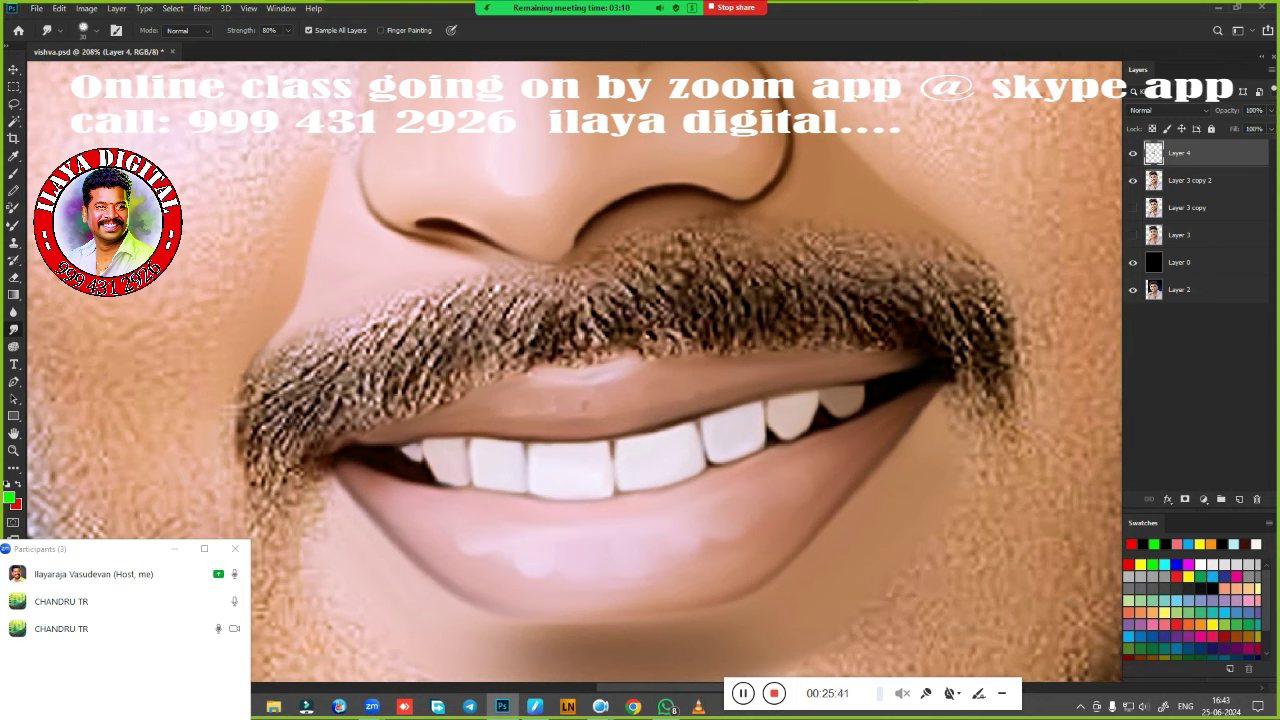
# Smudge the mustache centre and left end, then reframe the view closer.
pyautogui.moveTo(586, 310)
pyautogui.mouseDown()
pyautogui.moveTo(610, 320)
pyautogui.moveTo(623, 302)
pyautogui.moveTo(655, 300)
pyautogui.moveTo(670, 320)
pyautogui.moveTo(755, 289)
pyautogui.moveTo(806, 295)
pyautogui.moveTo(813, 270)
pyautogui.moveTo(845, 298)
pyautogui.moveTo(872, 285)
pyautogui.moveTo(900, 310)
pyautogui.moveTo(945, 305)
pyautogui.moveTo(996, 330)
pyautogui.moveTo(1013, 404)
pyautogui.mouseUp()
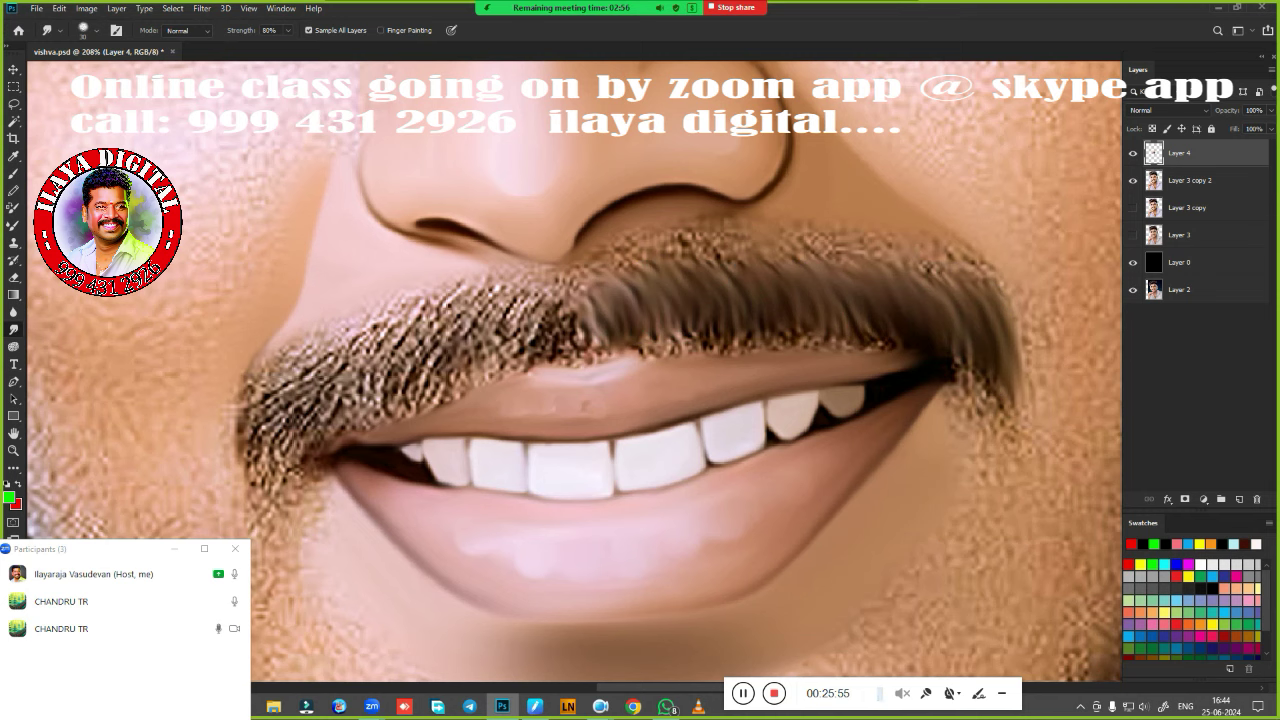
pyautogui.moveTo(262, 437)
pyautogui.mouseDown()
pyautogui.moveTo(262, 458)
pyautogui.moveTo(285, 395)
pyautogui.moveTo(315, 375)
pyautogui.moveTo(310, 428)
pyautogui.moveTo(336, 360)
pyautogui.moveTo(345, 410)
pyautogui.moveTo(375, 355)
pyautogui.moveTo(400, 340)
pyautogui.moveTo(405, 373)
pyautogui.moveTo(428, 330)
pyautogui.moveTo(440, 360)
pyautogui.moveTo(455, 320)
pyautogui.moveTo(479, 312)
pyautogui.moveTo(492, 350)
pyautogui.moveTo(510, 310)
pyautogui.moveTo(530, 350)
pyautogui.moveTo(543, 322)
pyautogui.moveTo(560, 350)
pyautogui.moveTo(572, 300)
pyautogui.moveTo(581, 336)
pyautogui.mouseUp()
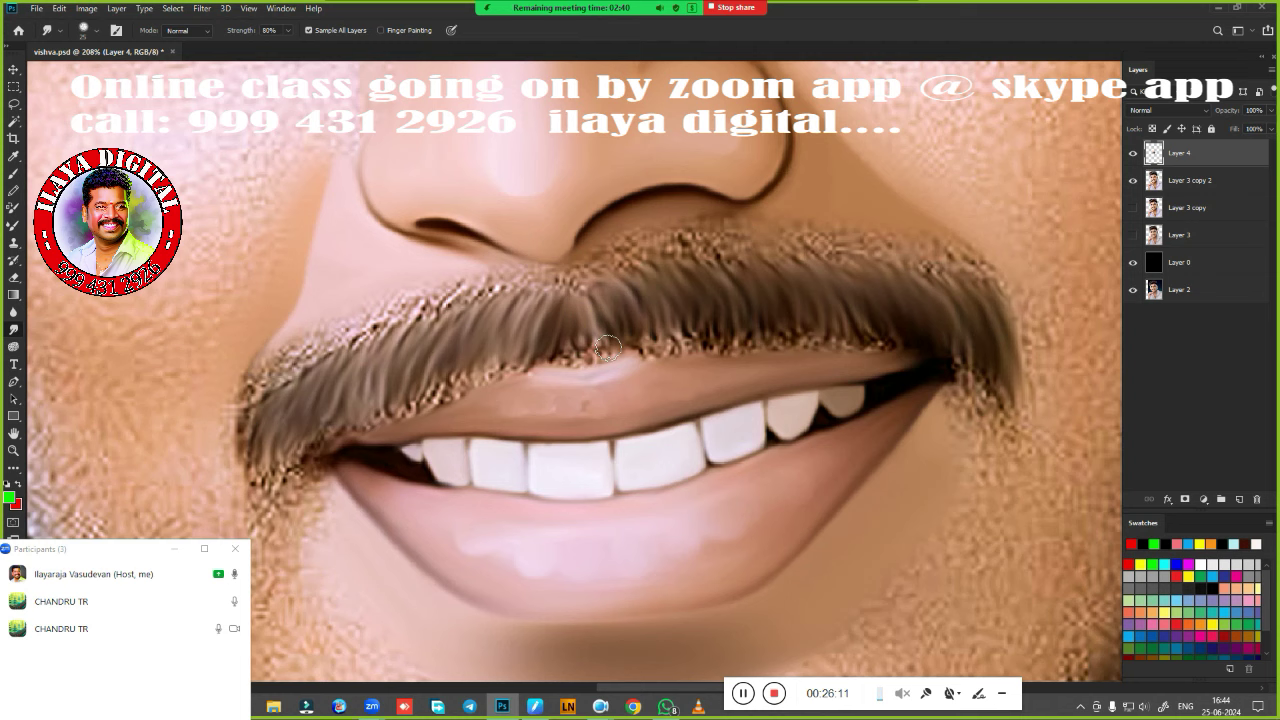
pyautogui.moveTo(684, 448); pyautogui.dragTo(554, 468)
pyautogui.moveTo(516, 409); pyautogui.dragTo(508, 398)
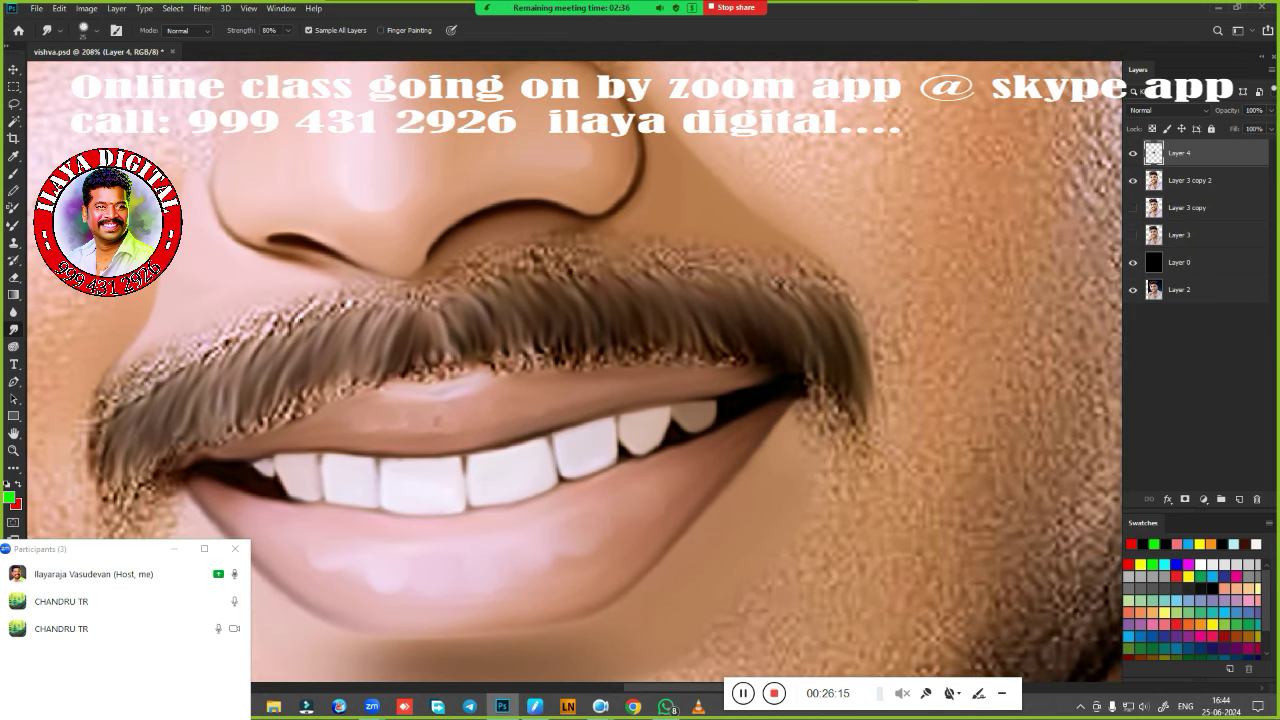
pyautogui.scroll(2, 749, 346)
pyautogui.scroll(2, 673, 385)
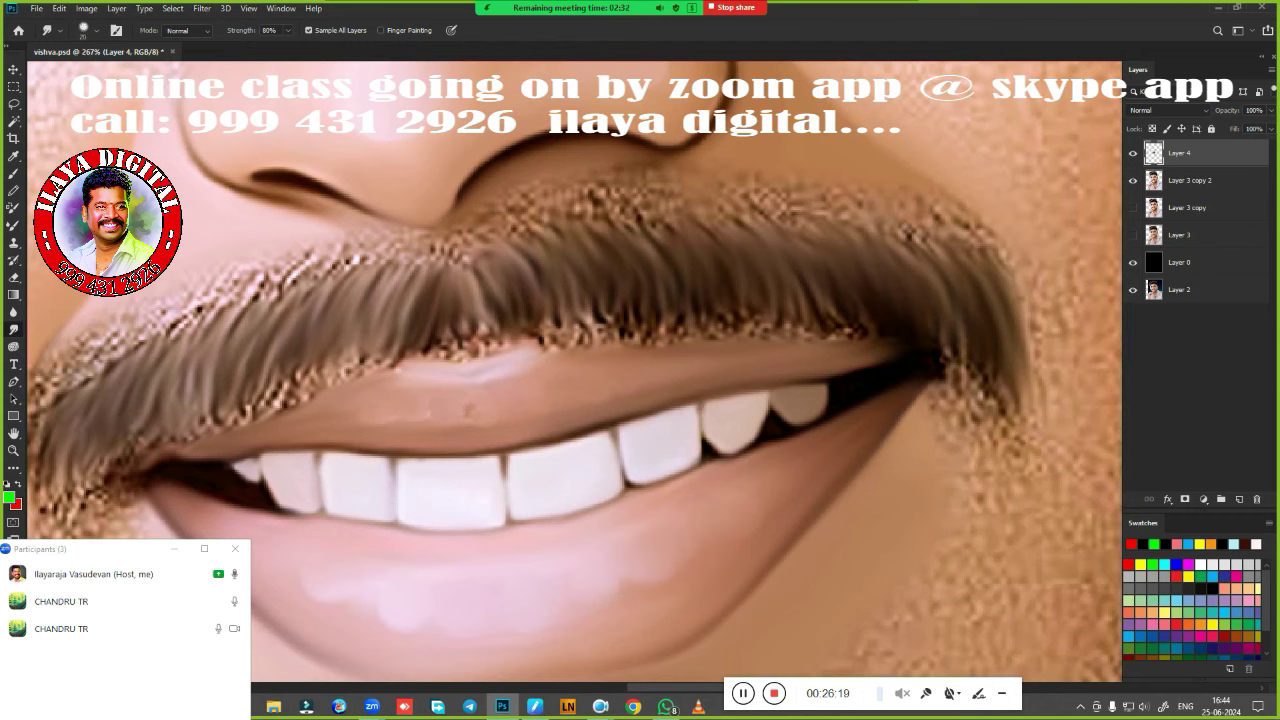
# Pull the mustache hairs down into smooth strands along the upper lip edge.
pyautogui.moveTo(482, 327)
pyautogui.mouseDown()
pyautogui.moveTo(486, 302)
pyautogui.moveTo(517, 300)
pyautogui.mouseUp()
pyautogui.moveTo(535, 348)
pyautogui.mouseDown()
pyautogui.moveTo(522, 295)
pyautogui.moveTo(532, 272)
pyautogui.moveTo(583, 357)
pyautogui.mouseUp()
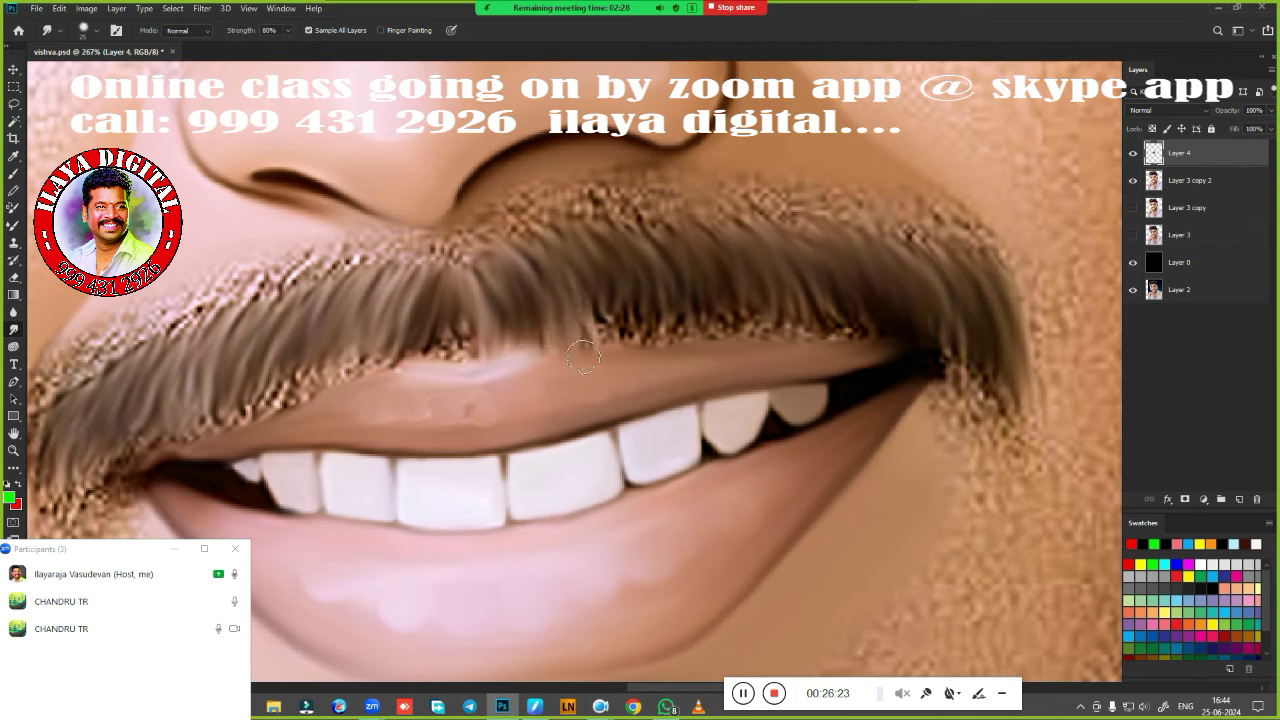
pyautogui.moveTo(585, 275)
pyautogui.mouseDown()
pyautogui.moveTo(606, 358)
pyautogui.moveTo(645, 350)
pyautogui.mouseUp()
pyautogui.moveTo(650, 275)
pyautogui.mouseDown()
pyautogui.moveTo(661, 343)
pyautogui.moveTo(686, 349)
pyautogui.mouseUp()
pyautogui.moveTo(690, 270)
pyautogui.mouseDown()
pyautogui.moveTo(717, 351)
pyautogui.moveTo(749, 343)
pyautogui.mouseUp()
pyautogui.moveTo(745, 262); pyautogui.dragTo(784, 343)
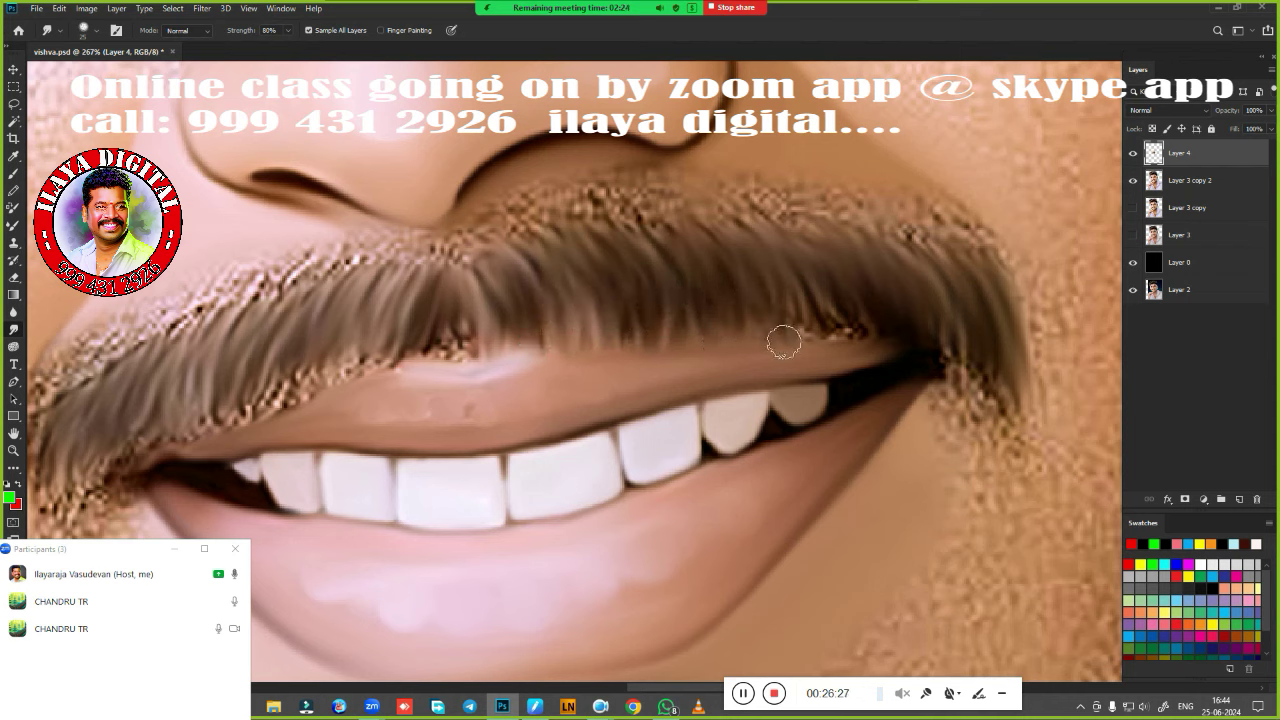
pyautogui.moveTo(781, 285)
pyautogui.mouseDown()
pyautogui.moveTo(790, 345)
pyautogui.moveTo(815, 345)
pyautogui.mouseUp()
pyautogui.moveTo(825, 290); pyautogui.dragTo(858, 355)
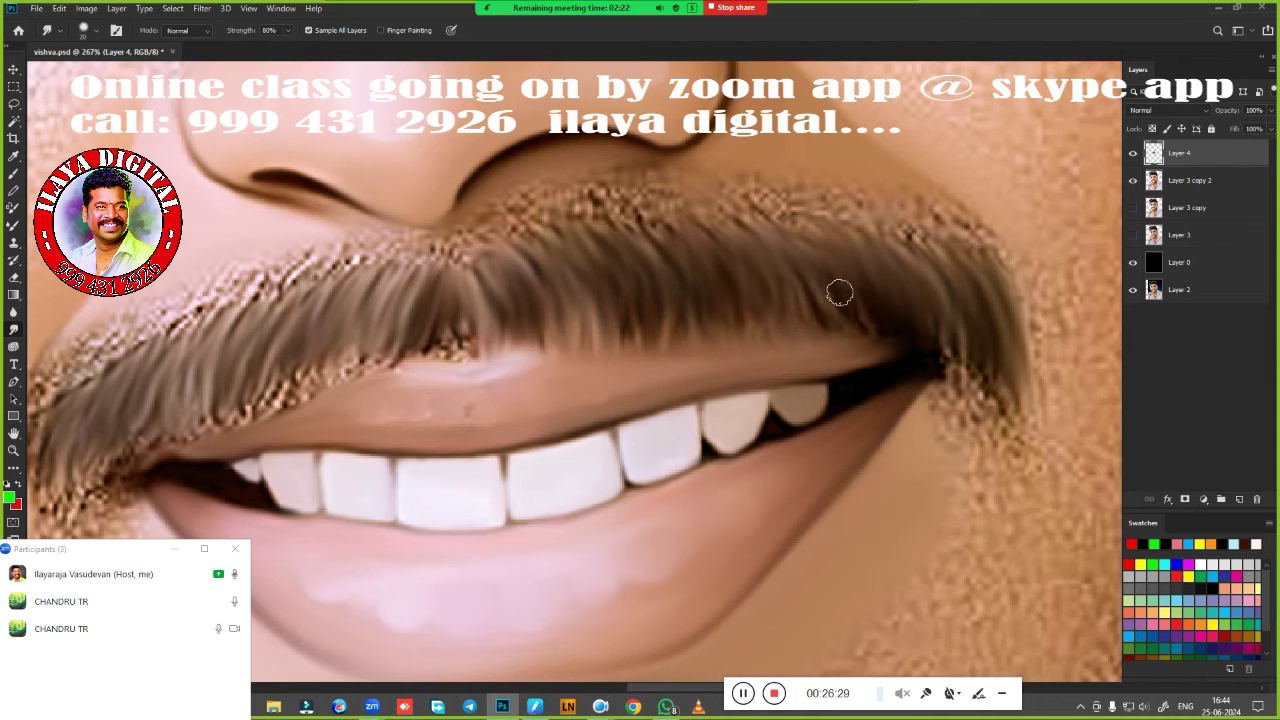
# Drag the mustache's right end and tip down past the lip corner.
pyautogui.moveTo(945, 376); pyautogui.dragTo(971, 400)
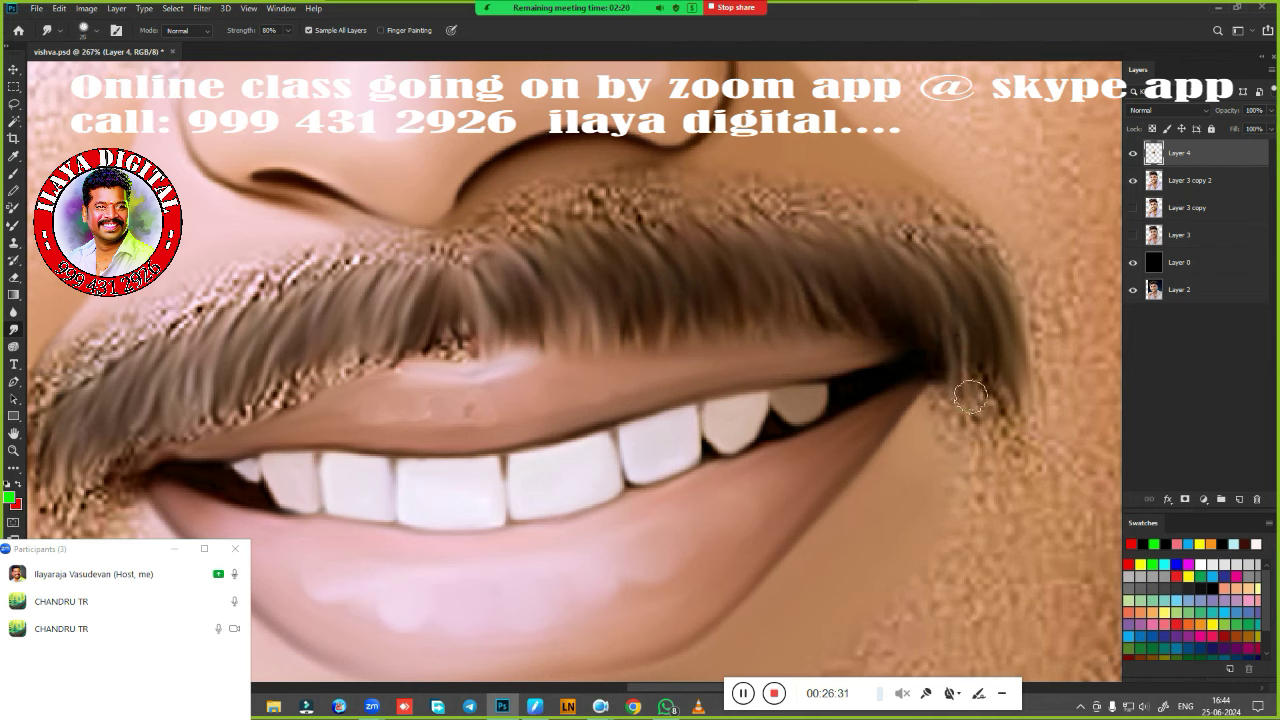
pyautogui.moveTo(975, 345)
pyautogui.mouseDown()
pyautogui.moveTo(995, 425)
pyautogui.moveTo(1015, 440)
pyautogui.mouseUp()
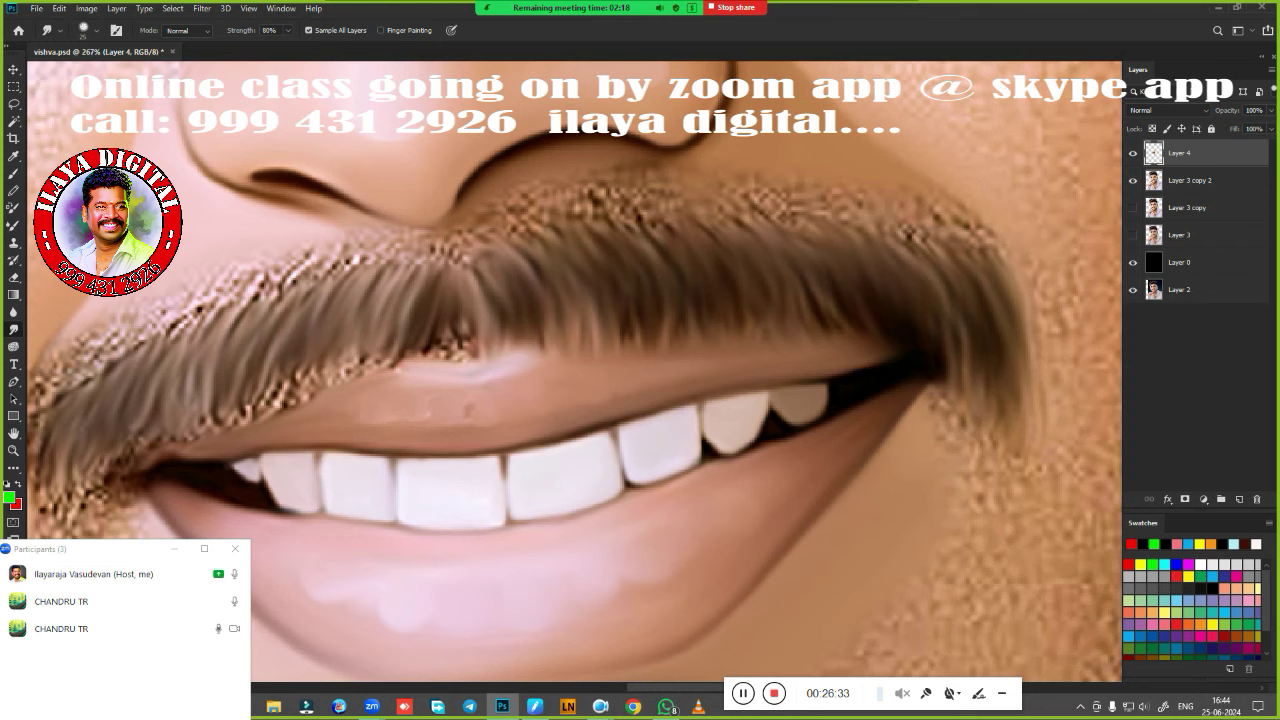
pyautogui.moveTo(932, 316); pyautogui.dragTo(946, 345)
pyautogui.moveTo(932, 418); pyautogui.dragTo(952, 422)
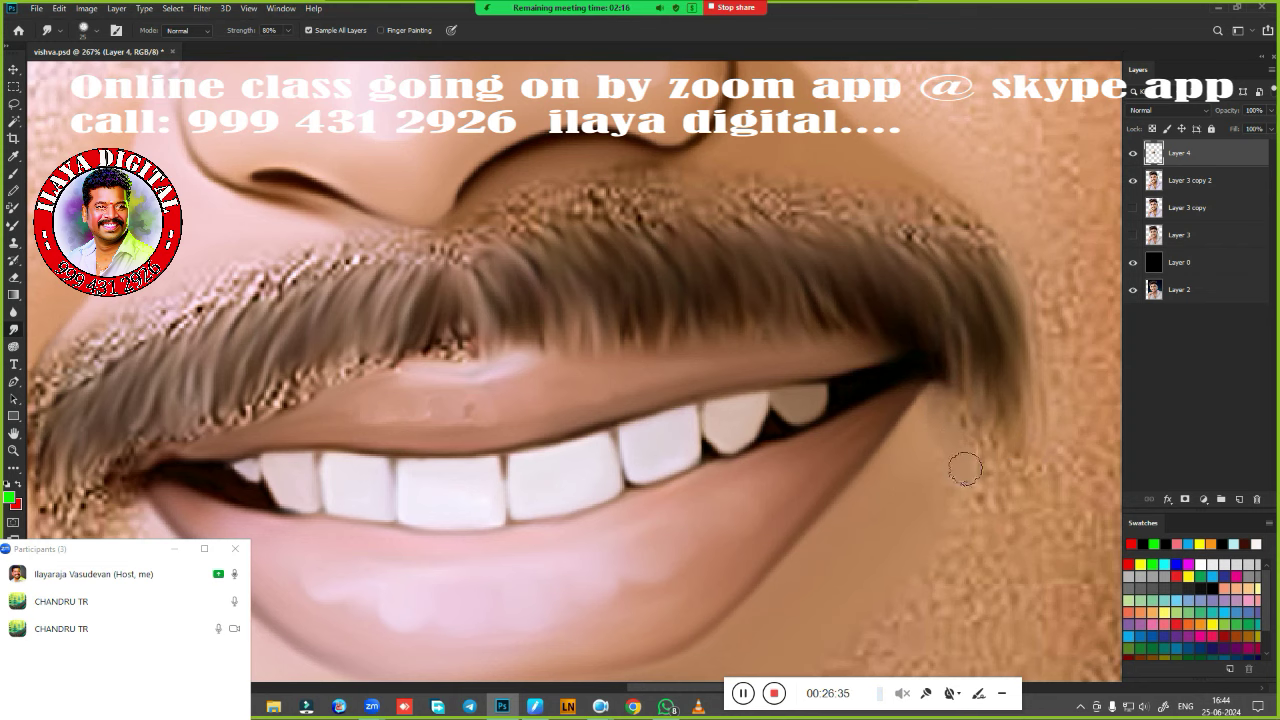
pyautogui.moveTo(946, 337)
pyautogui.mouseDown()
pyautogui.moveTo(1002, 414)
pyautogui.moveTo(1017, 468)
pyautogui.mouseUp()
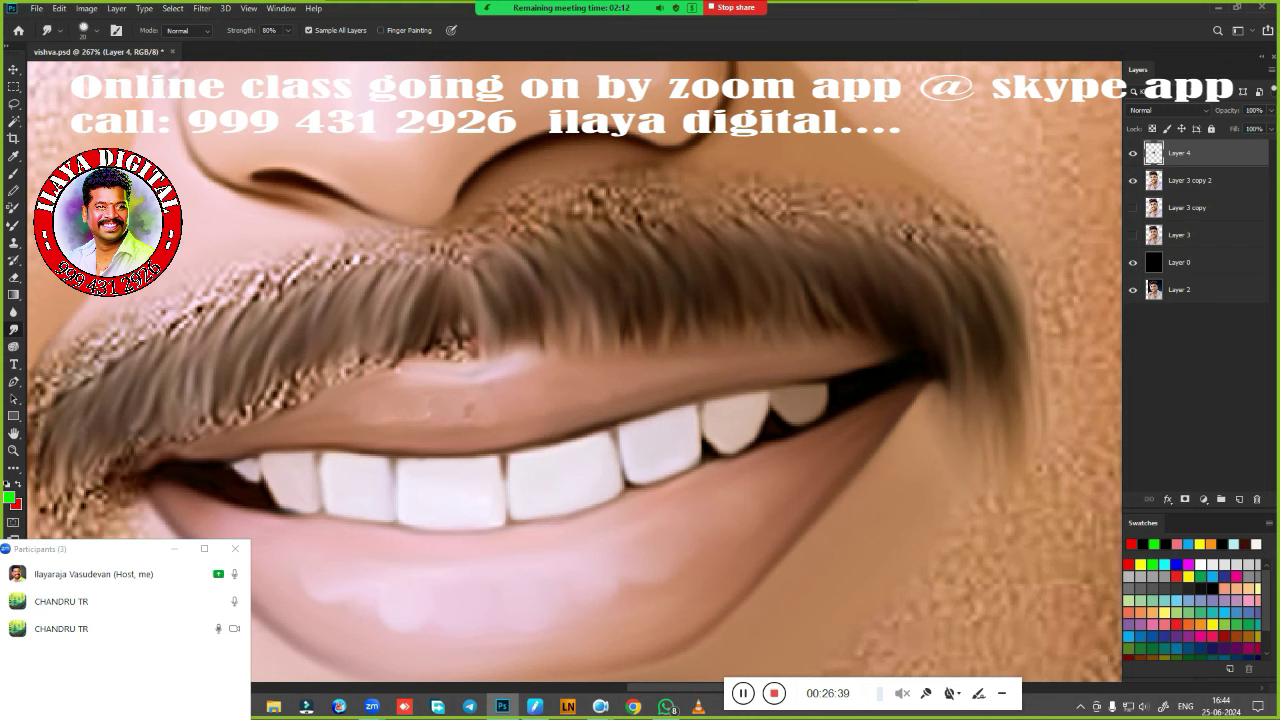
# Smudge the mustache's left end and dark corner into long strands.
pyautogui.moveTo(435, 425); pyautogui.dragTo(743, 356)
pyautogui.moveTo(345, 390)
pyautogui.mouseDown()
pyautogui.moveTo(355, 490)
pyautogui.moveTo(400, 465)
pyautogui.mouseUp()
pyautogui.moveTo(405, 390); pyautogui.dragTo(420, 440)
pyautogui.moveTo(420, 357)
pyautogui.mouseDown()
pyautogui.moveTo(415, 450)
pyautogui.moveTo(435, 450)
pyautogui.mouseUp()
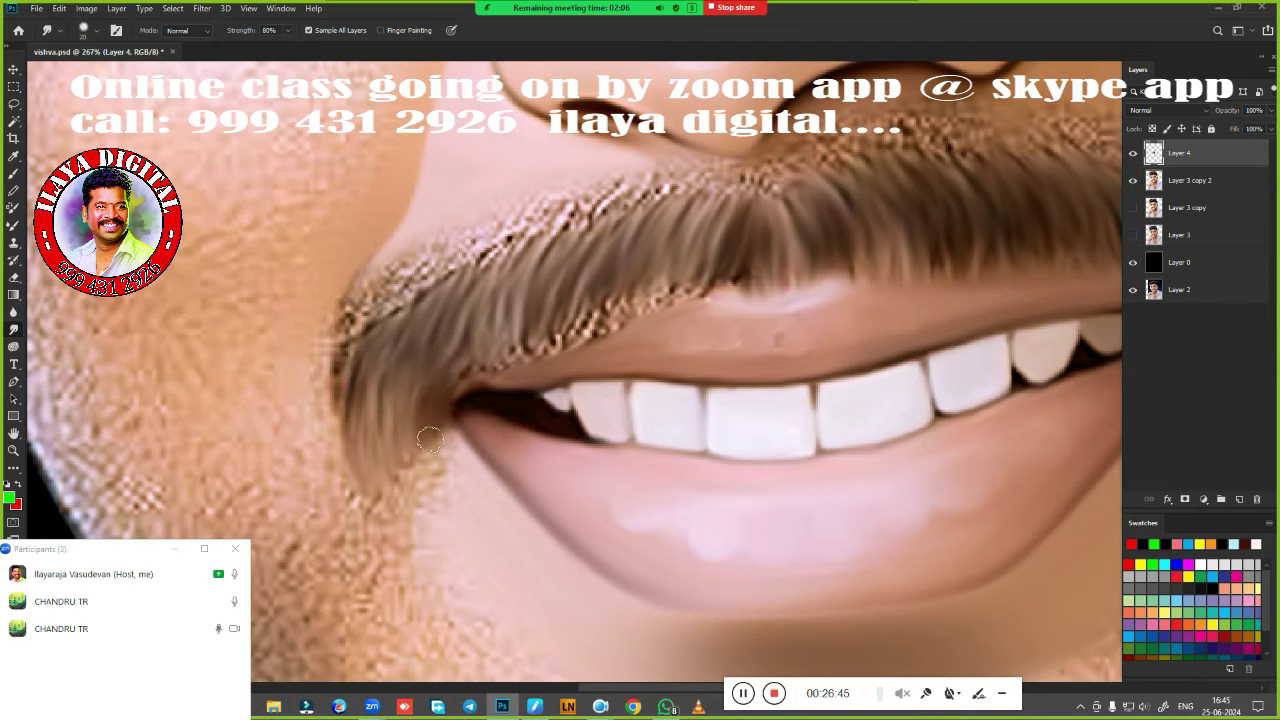
pyautogui.moveTo(452, 376); pyautogui.dragTo(440, 440)
# Pull the mustache's lower edge down into strands, filling the notch.
pyautogui.moveTo(505, 310)
pyautogui.mouseDown()
pyautogui.moveTo(510, 372)
pyautogui.moveTo(530, 372)
pyautogui.mouseUp()
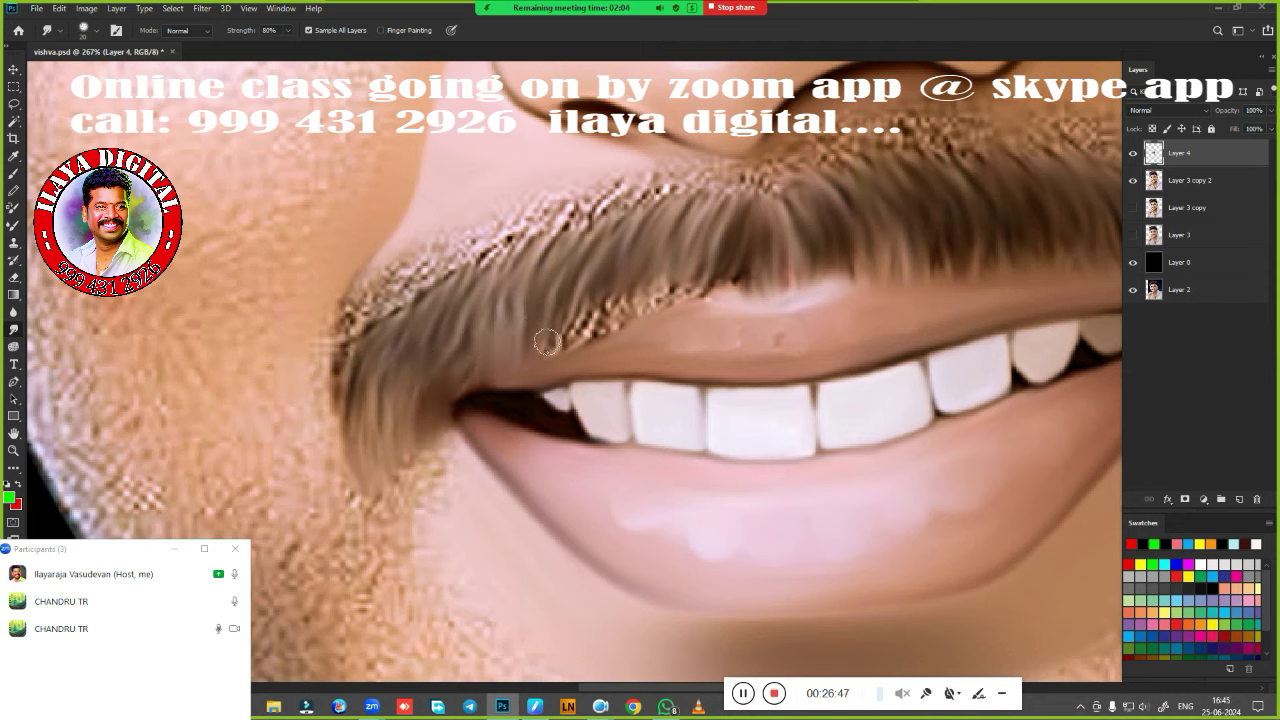
pyautogui.moveTo(550, 300)
pyautogui.mouseDown()
pyautogui.moveTo(555, 360)
pyautogui.moveTo(585, 350)
pyautogui.mouseUp()
pyautogui.moveTo(600, 293); pyautogui.dragTo(595, 350)
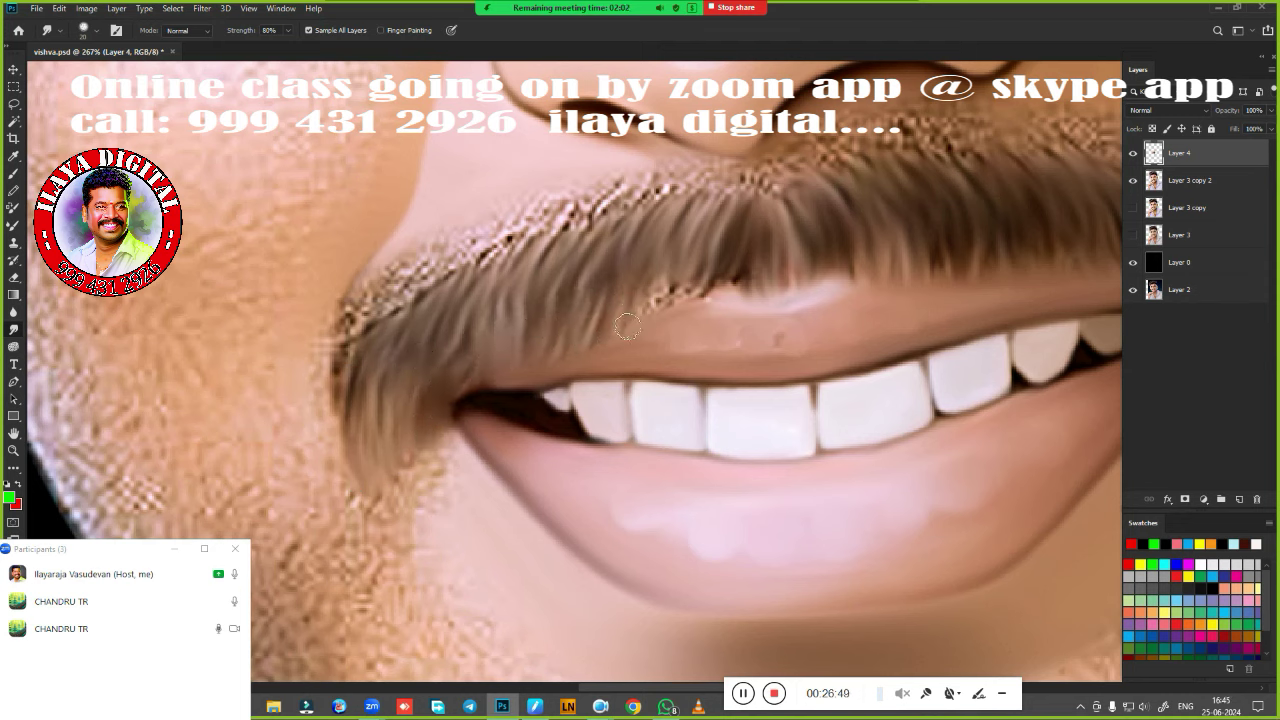
pyautogui.moveTo(635, 265); pyautogui.dragTo(630, 325)
pyautogui.moveTo(665, 262); pyautogui.dragTo(653, 328)
pyautogui.moveTo(696, 266)
pyautogui.mouseDown()
pyautogui.moveTo(700, 305)
pyautogui.moveTo(720, 312)
pyautogui.mouseUp()
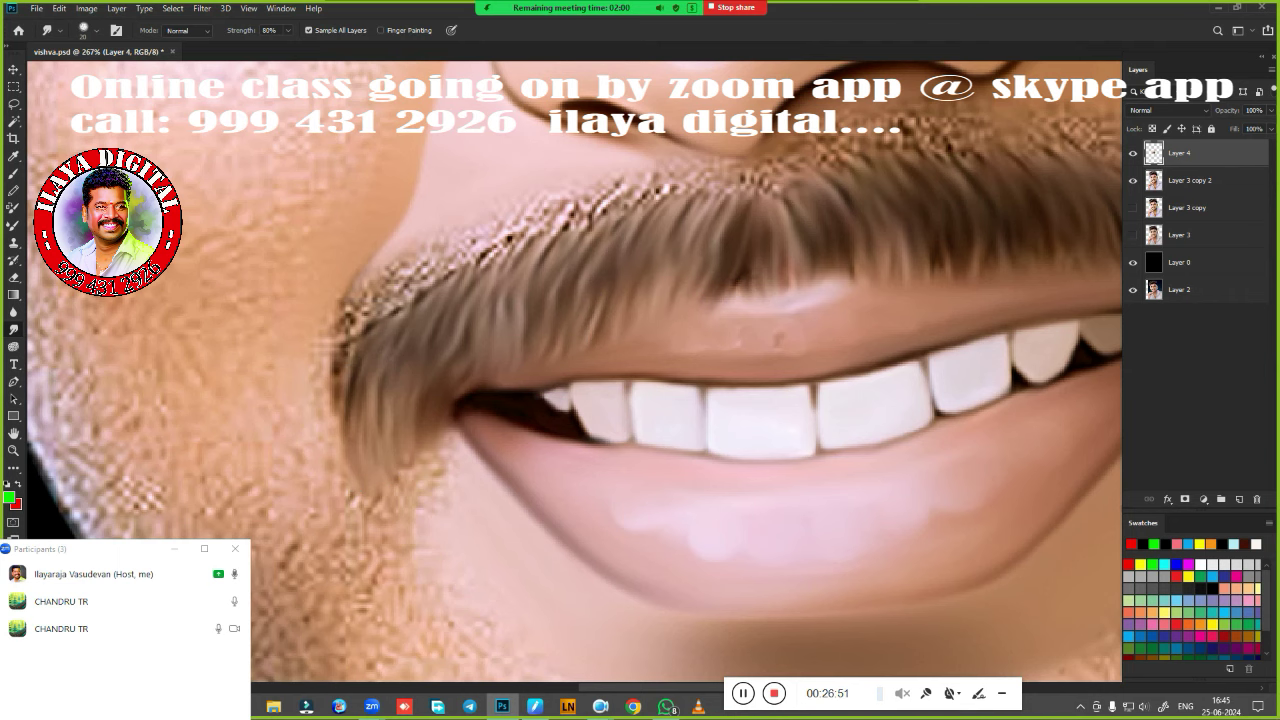
# Blend the upper-lip and left-edge stubble into the mustache and soften its tip downward.
pyautogui.scroll(-3, 565, 466)
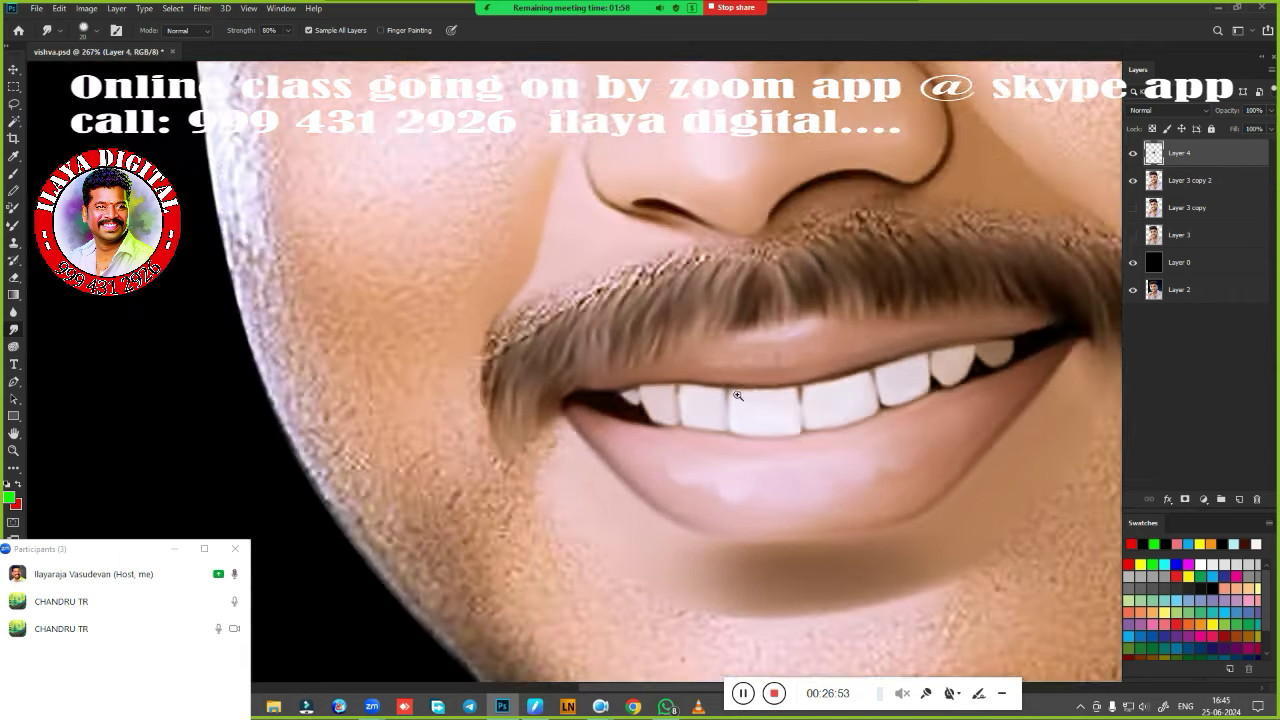
pyautogui.scroll(-3, 565, 466)
pyautogui.scroll(4, 565, 466)
pyautogui.scroll(3, 565, 466)
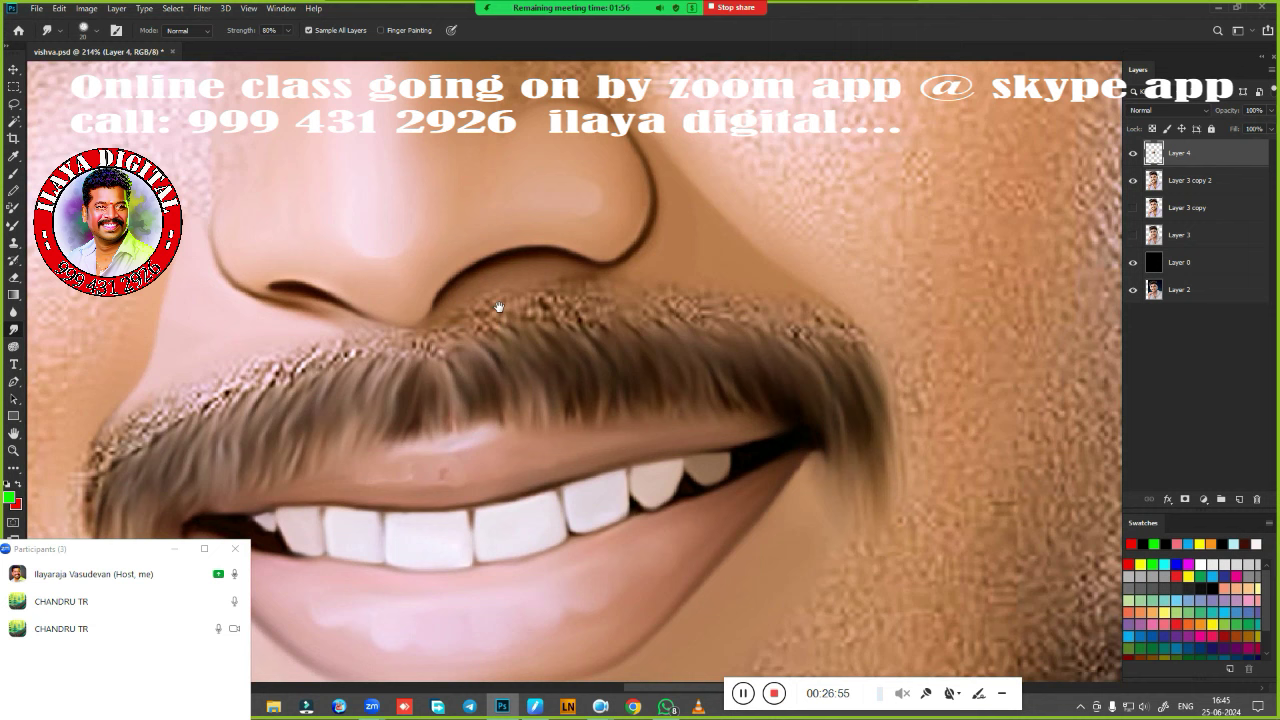
pyautogui.scroll(2, 567, 433)
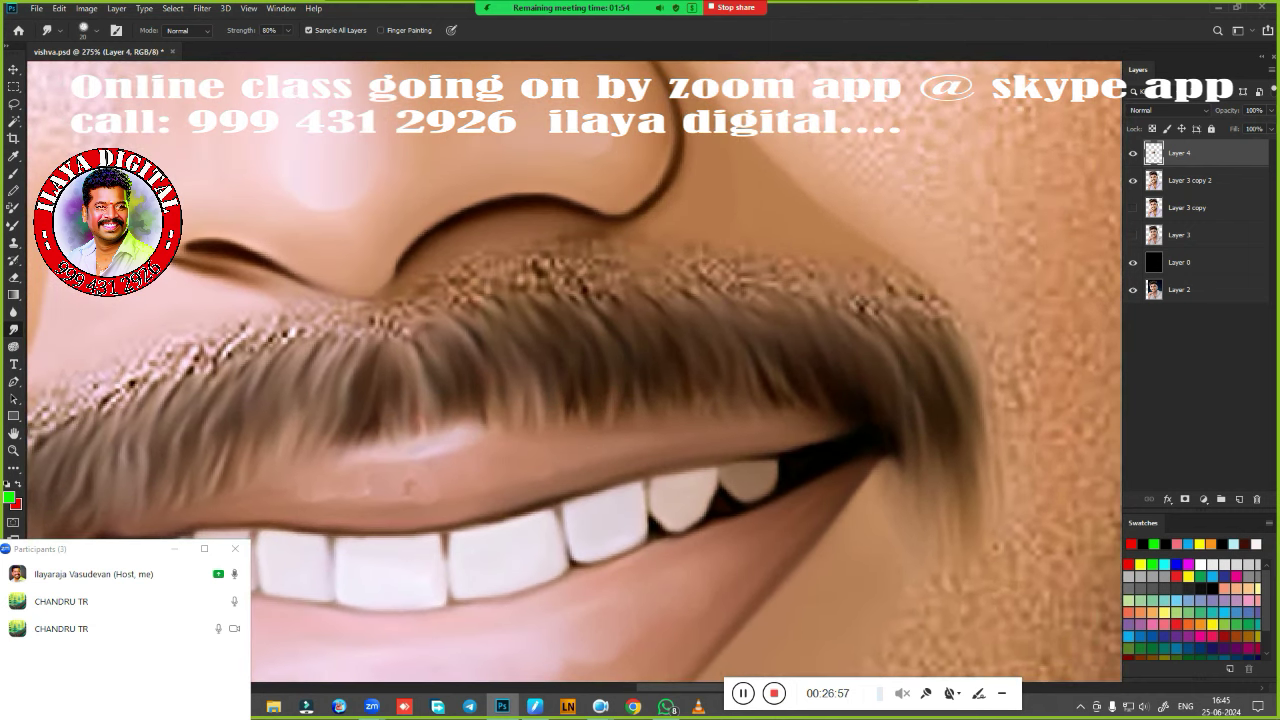
pyautogui.moveTo(404, 356); pyautogui.dragTo(403, 318)
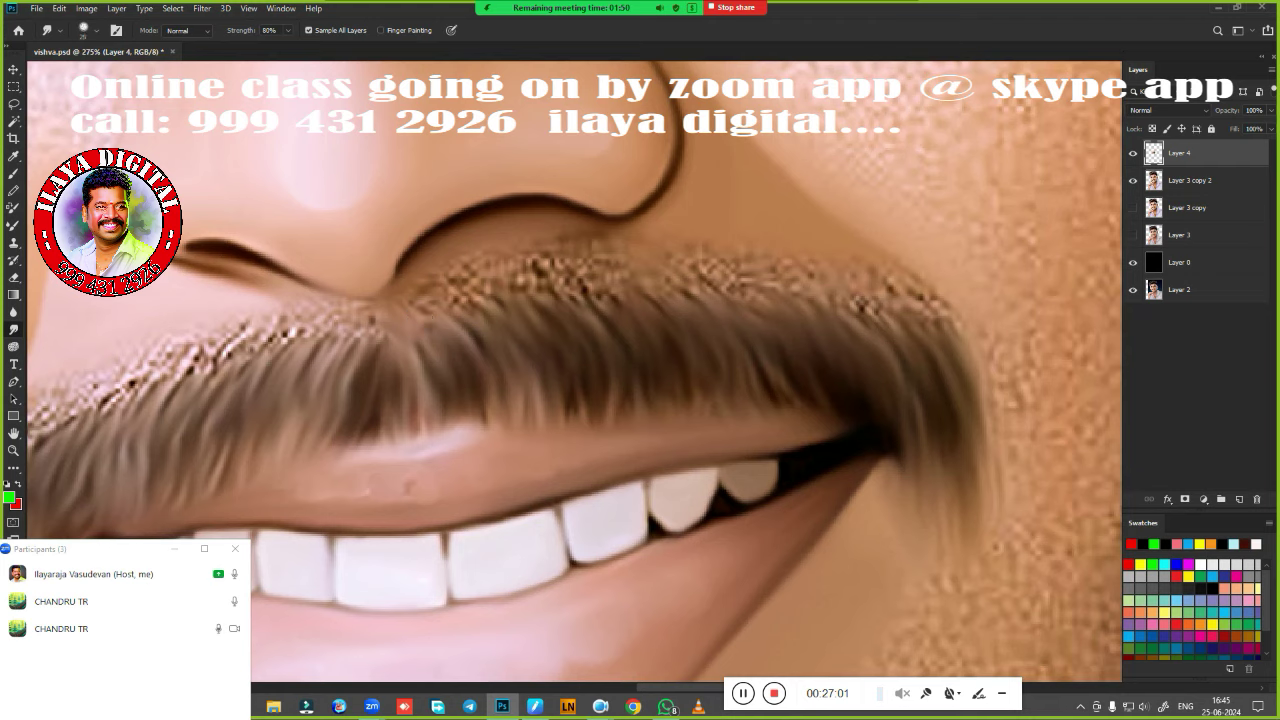
pyautogui.moveTo(411, 288)
pyautogui.mouseDown()
pyautogui.moveTo(460, 300)
pyautogui.moveTo(520, 280)
pyautogui.moveTo(568, 317)
pyautogui.moveTo(585, 295)
pyautogui.moveTo(663, 309)
pyautogui.moveTo(680, 291)
pyautogui.moveTo(710, 290)
pyautogui.moveTo(815, 314)
pyautogui.moveTo(825, 301)
pyautogui.moveTo(908, 302)
pyautogui.moveTo(945, 322)
pyautogui.moveTo(955, 365)
pyautogui.mouseUp()
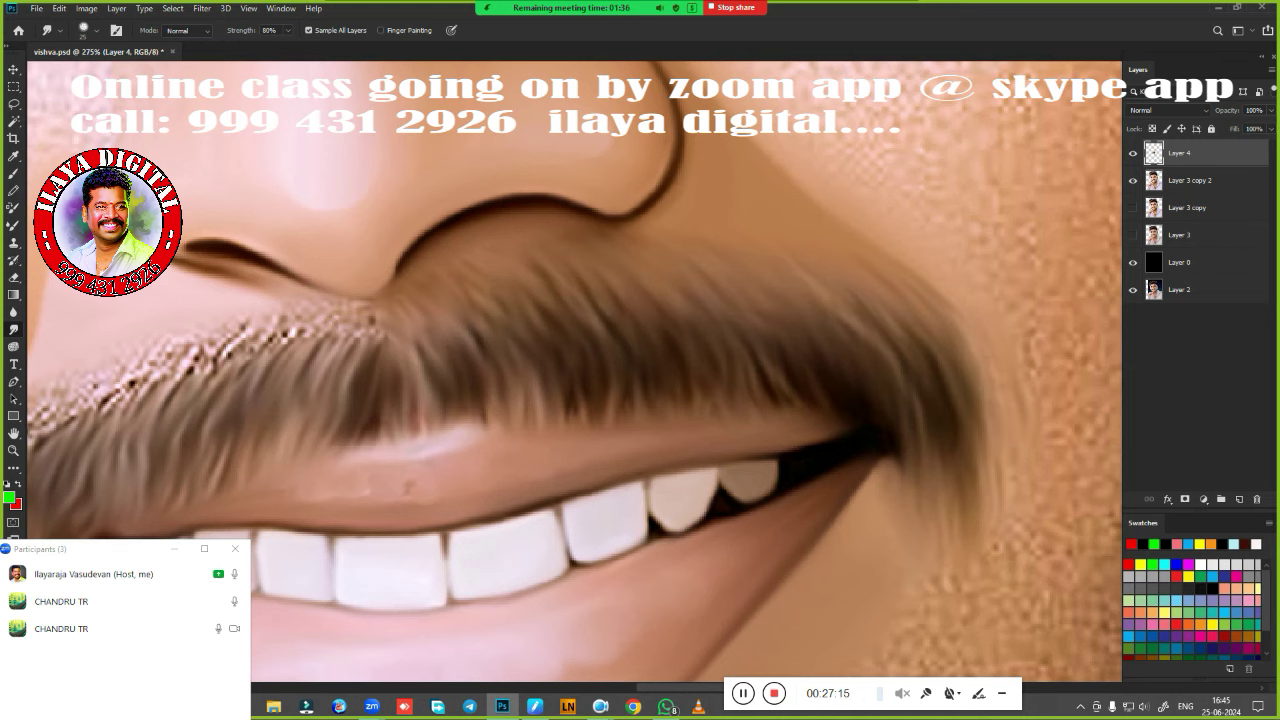
pyautogui.moveTo(381, 452); pyautogui.dragTo(729, 347)
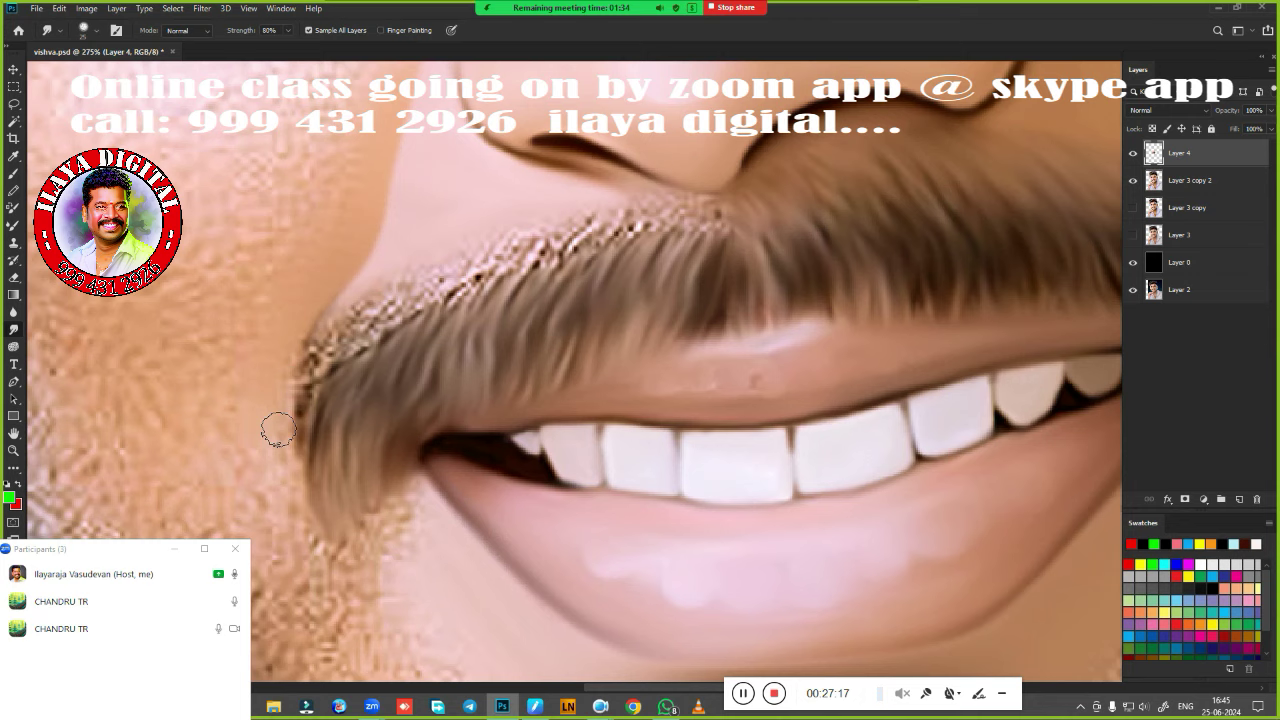
pyautogui.moveTo(305, 405)
pyautogui.mouseDown()
pyautogui.moveTo(323, 303)
pyautogui.moveTo(357, 280)
pyautogui.moveTo(400, 290)
pyautogui.moveTo(506, 229)
pyautogui.moveTo(527, 247)
pyautogui.moveTo(592, 218)
pyautogui.moveTo(632, 222)
pyautogui.moveTo(672, 247)
pyautogui.moveTo(707, 220)
pyautogui.moveTo(723, 270)
pyautogui.mouseUp()
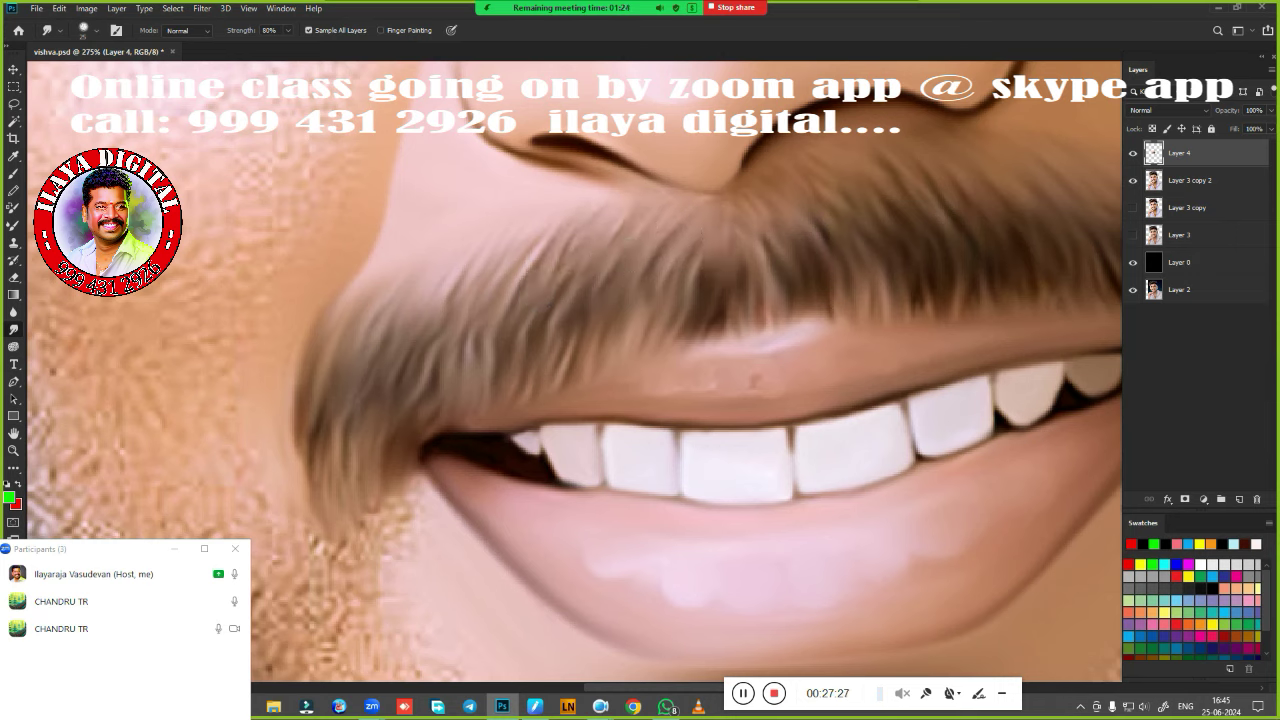
pyautogui.moveTo(390, 473)
pyautogui.mouseDown()
pyautogui.moveTo(405, 545)
pyautogui.moveTo(318, 505)
pyautogui.mouseUp()
# Zoom out to the whole face and toggle Layer 3 copy 2's visibility.
pyautogui.scroll(-3, 670, 487)
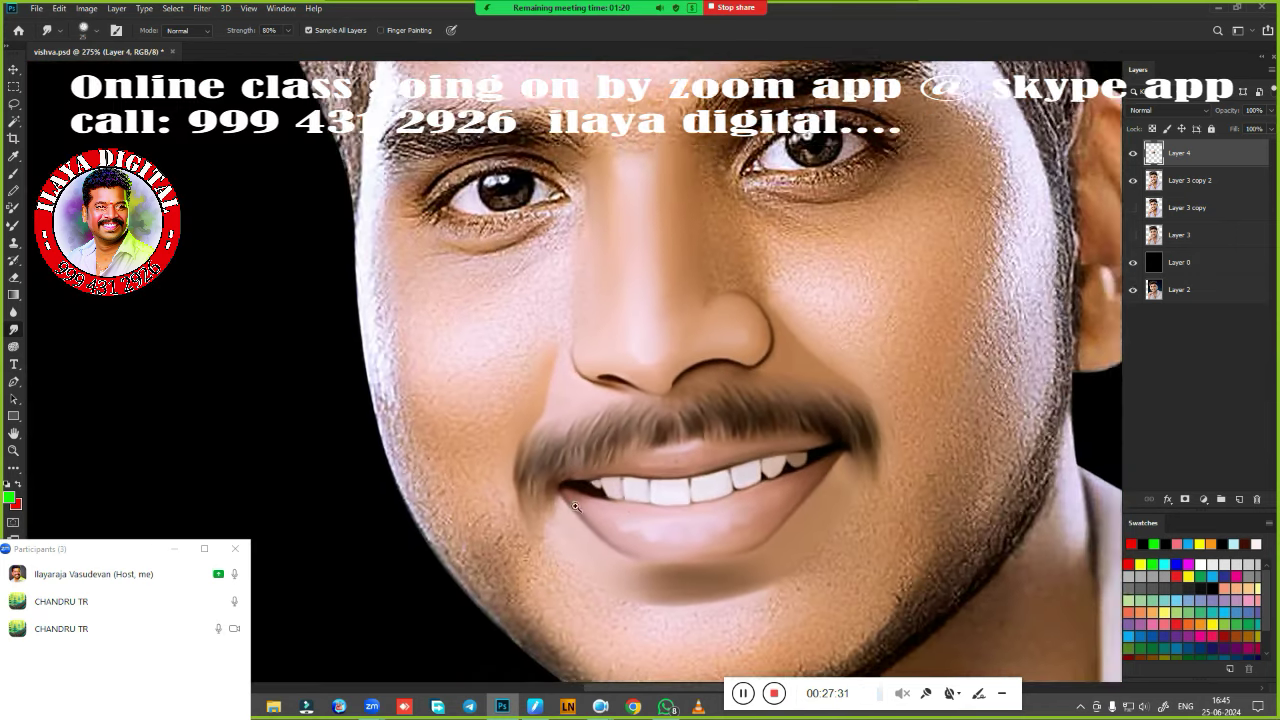
pyautogui.scroll(-3, 670, 487)
pyautogui.scroll(-2, 670, 487)
pyautogui.moveTo(670, 487); pyautogui.dragTo(580, 377)
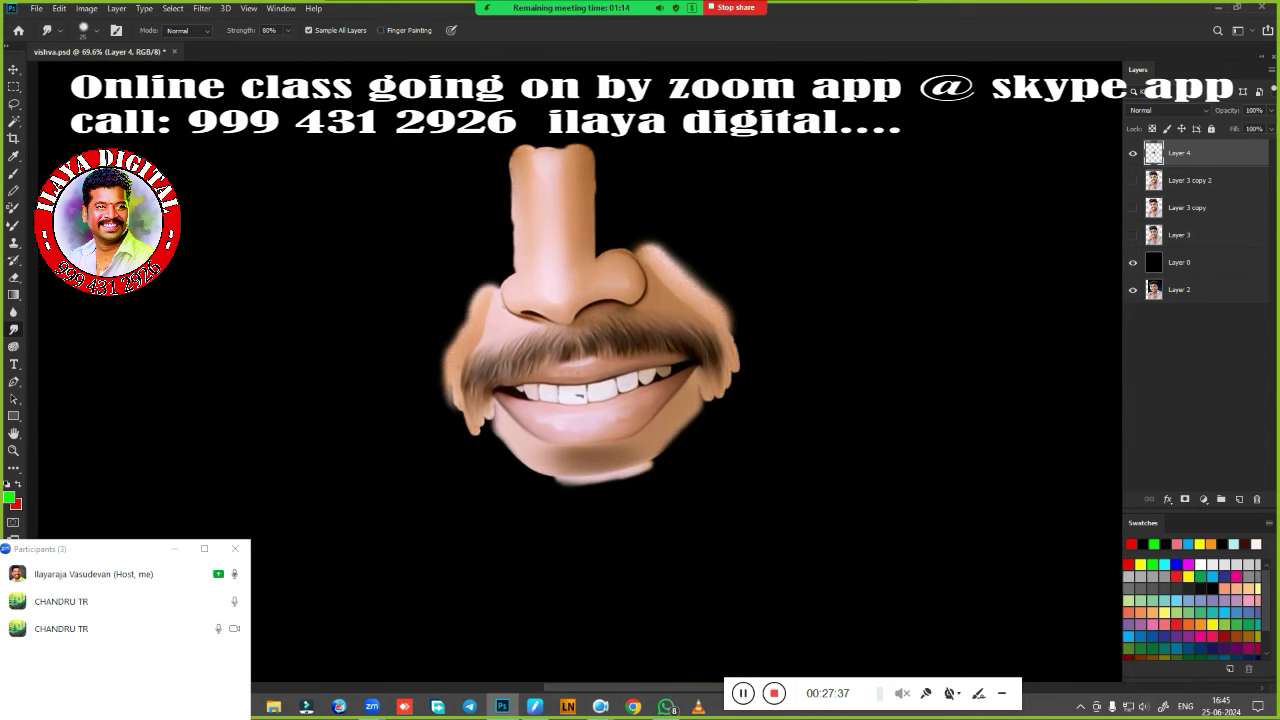
pyautogui.click(1132, 181)
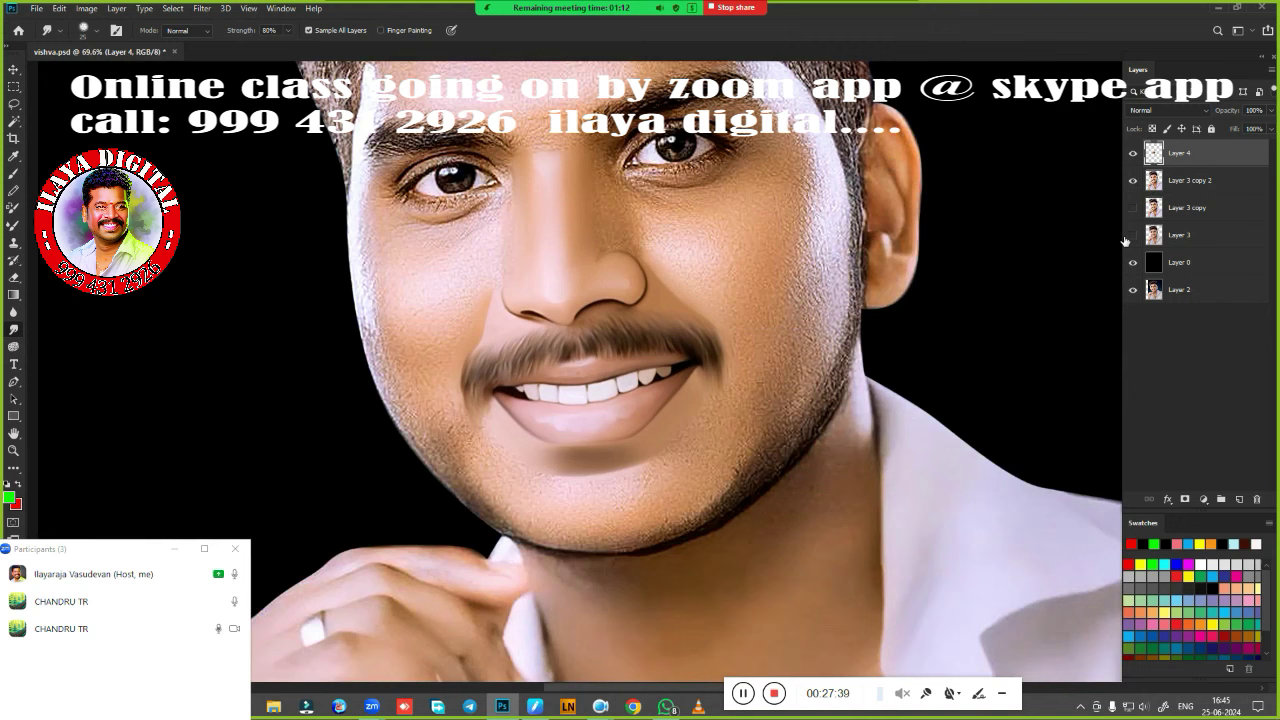
pyautogui.click(1133, 182)
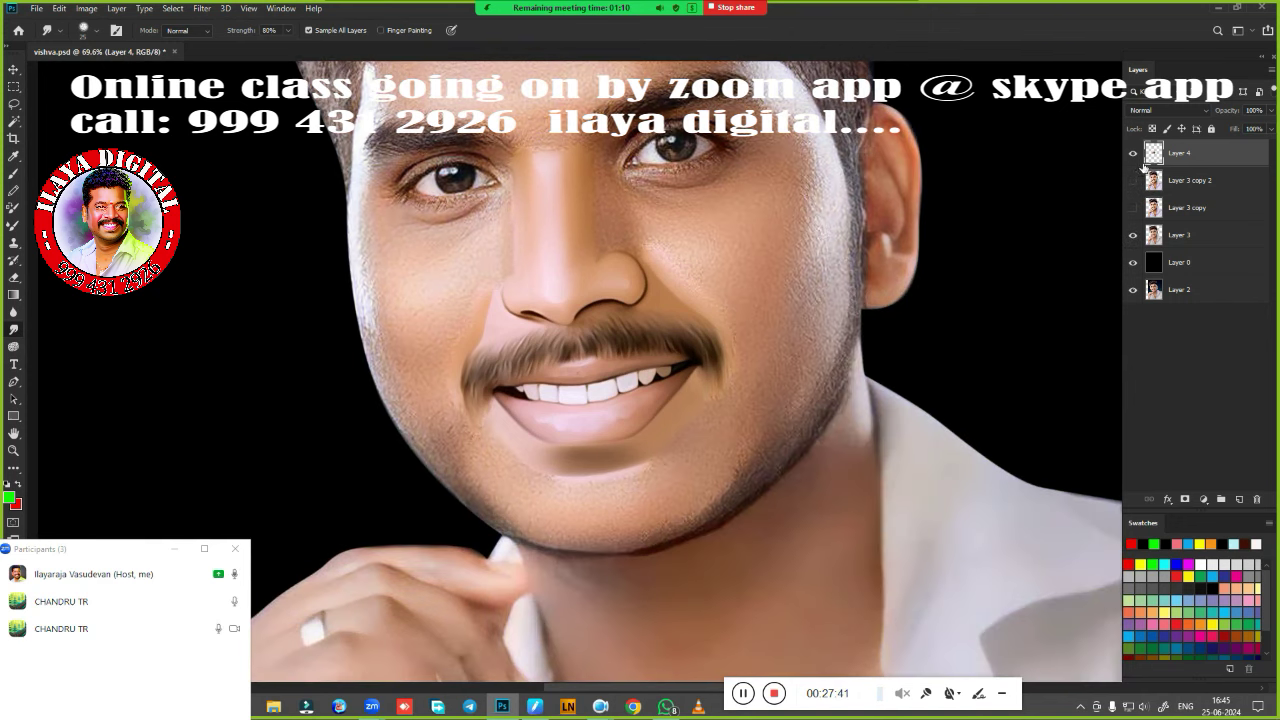
# Compare Layer 4 against the original, leave the smoothed layers visible, and save vishva.psd.
pyautogui.click(1132, 156)
pyautogui.click(1132, 156)
pyautogui.click(1133, 155)
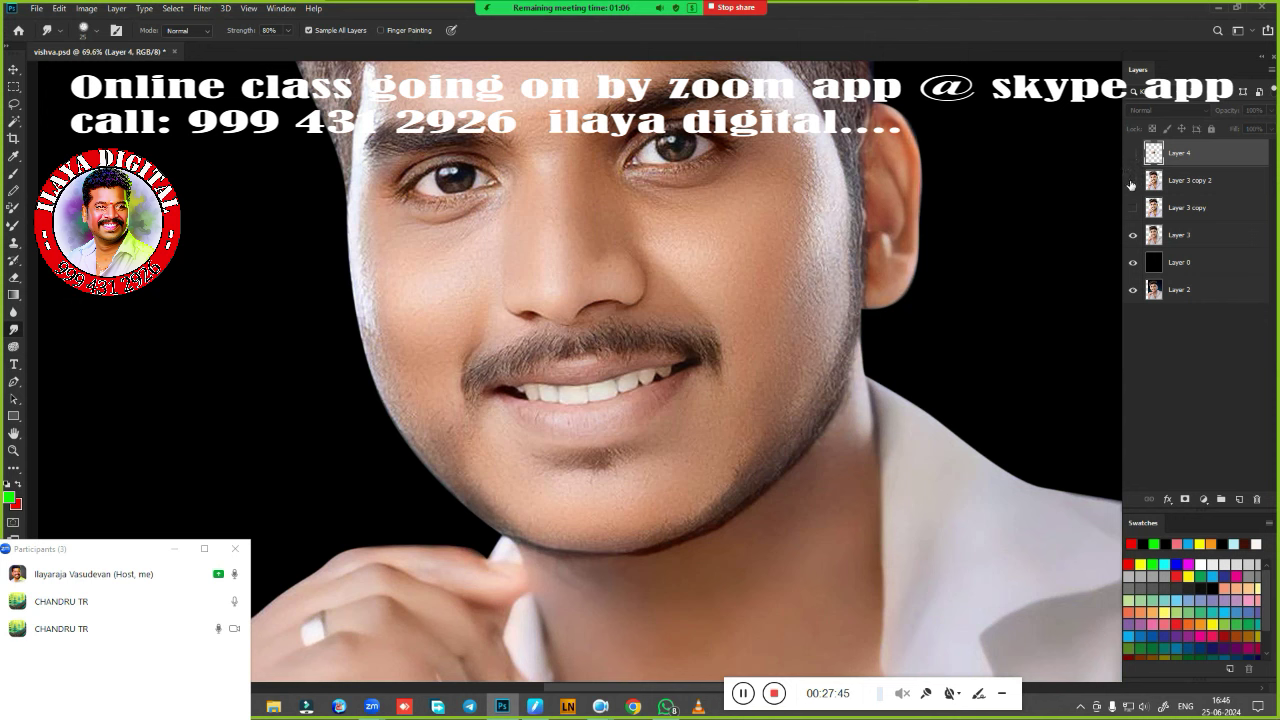
pyautogui.moveTo(1133, 155); pyautogui.dragTo(1133, 181)
pyautogui.click(1133, 235)
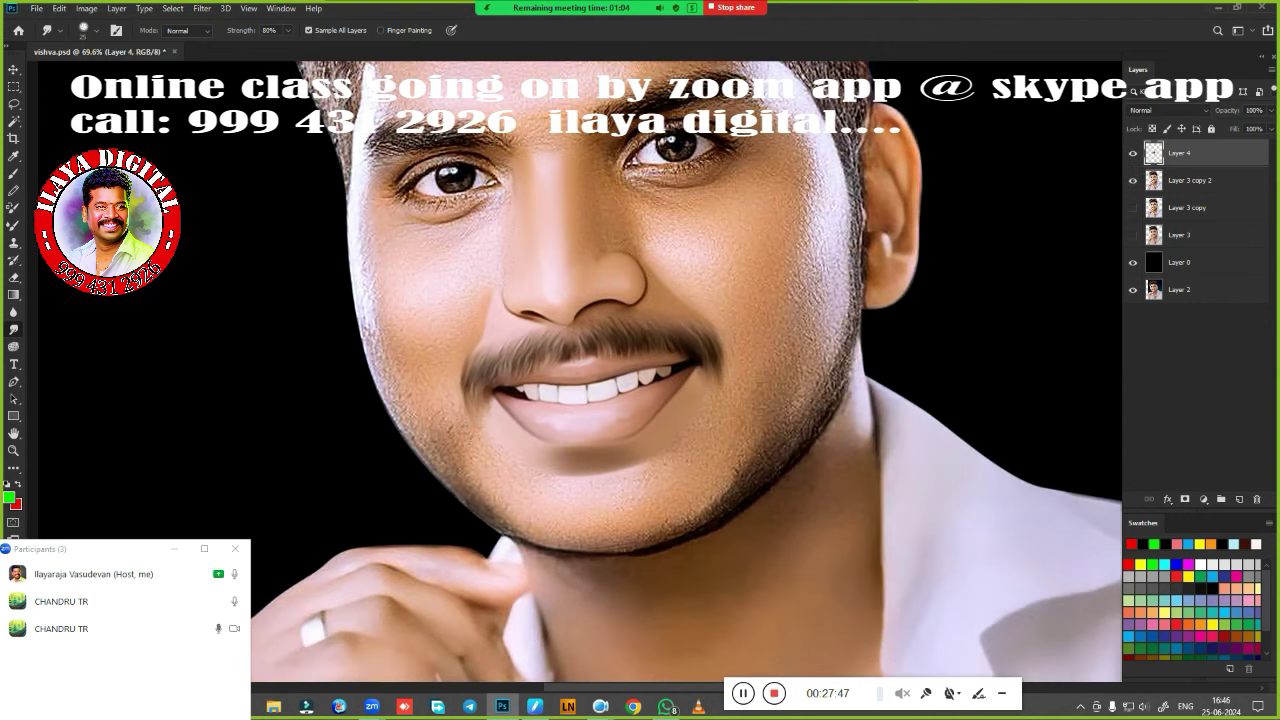
pyautogui.hotkey('ctrl', 's')
# Load the face layer's pixels as a selection.
pyautogui.scroll(1, 717, 435)
pyautogui.scroll(1, 717, 435)
pyautogui.scroll(1, 717, 435)
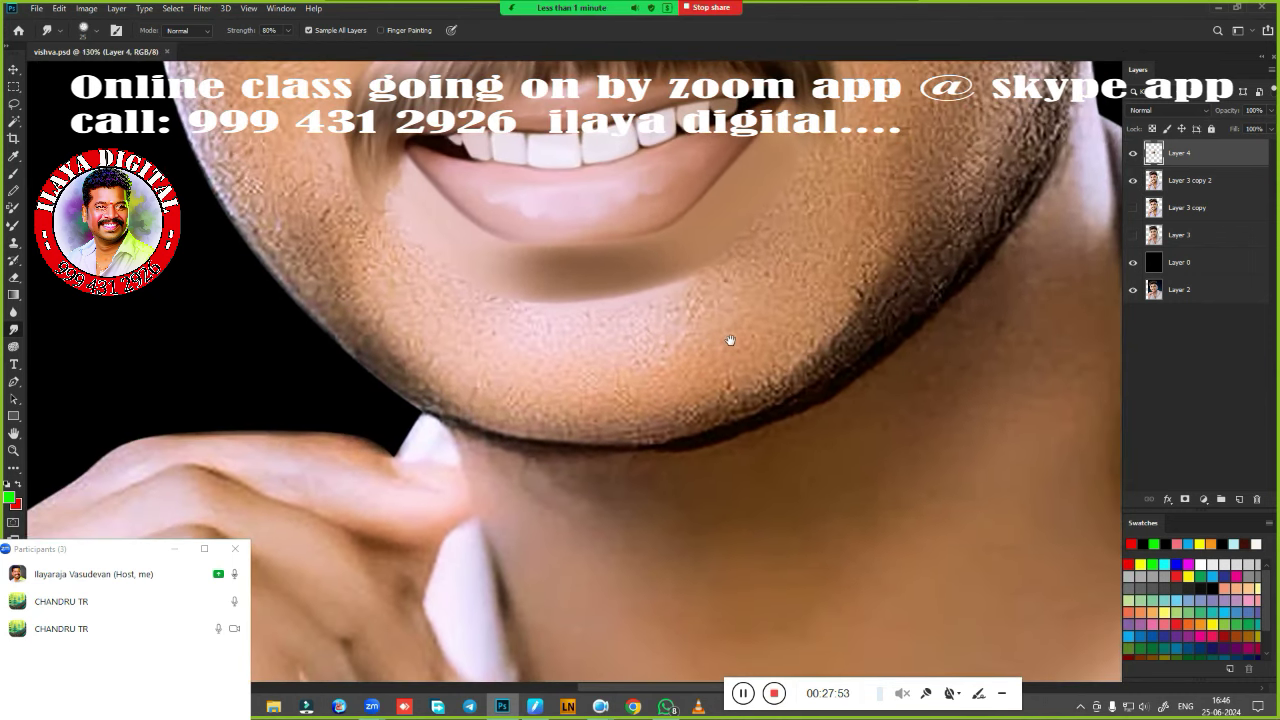
pyautogui.scroll(1, 717, 435)
pyautogui.scroll(1, 717, 435)
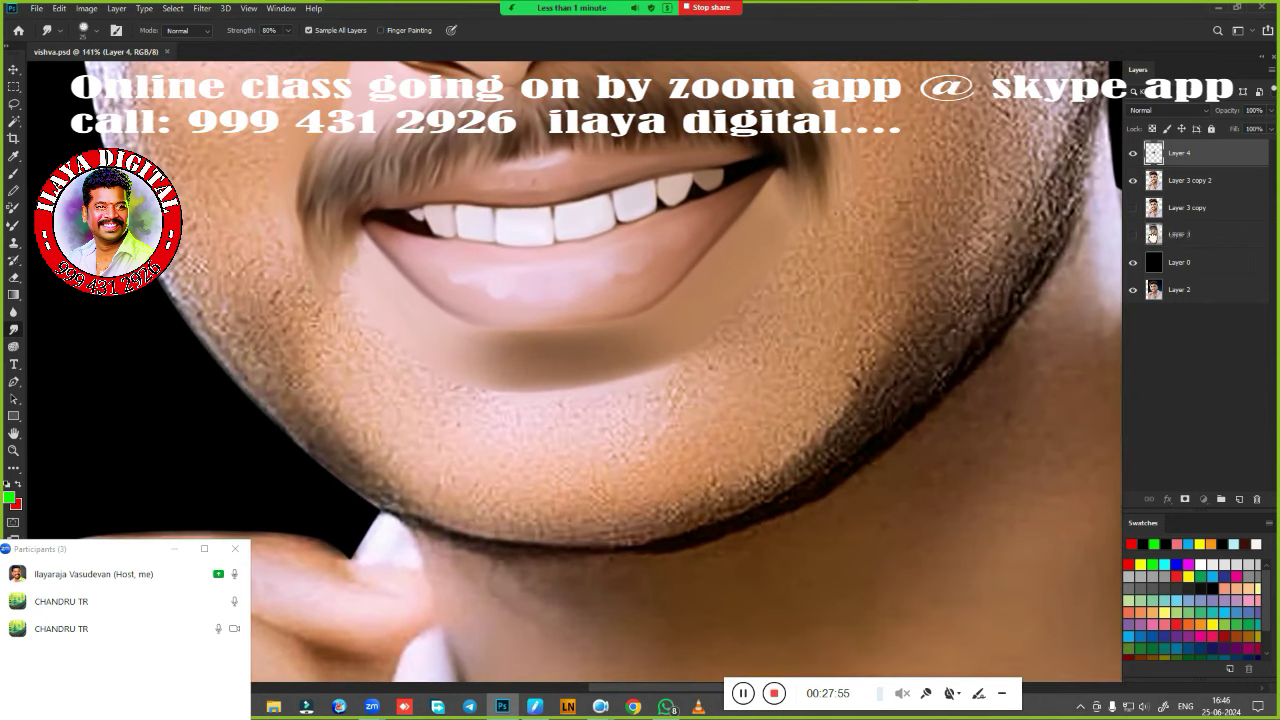
pyautogui.keyDown('ctrl'); pyautogui.click(1153, 236); pyautogui.keyUp('ctrl')
pyautogui.scroll(2, 631, 503)
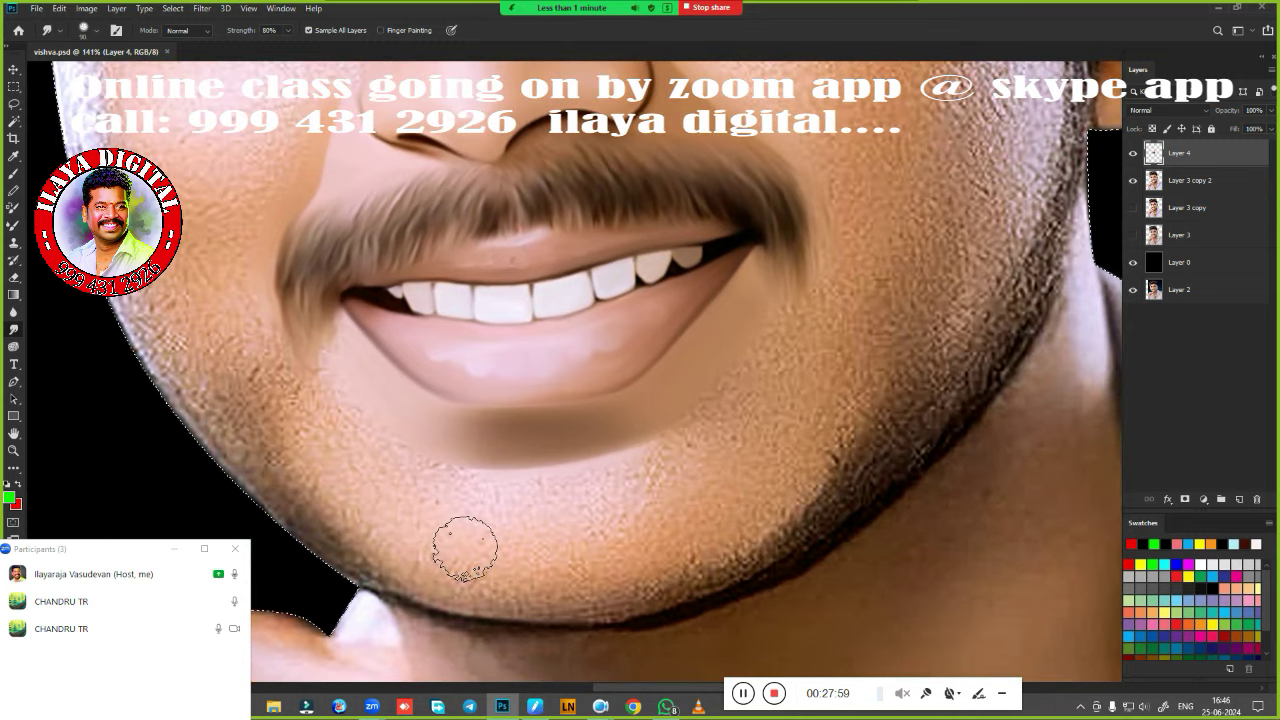
# Smudge the stubble texture on the chin, right cheek and jaw, and the chin's left side.
pyautogui.moveTo(500, 525); pyautogui.dragTo(595, 480)
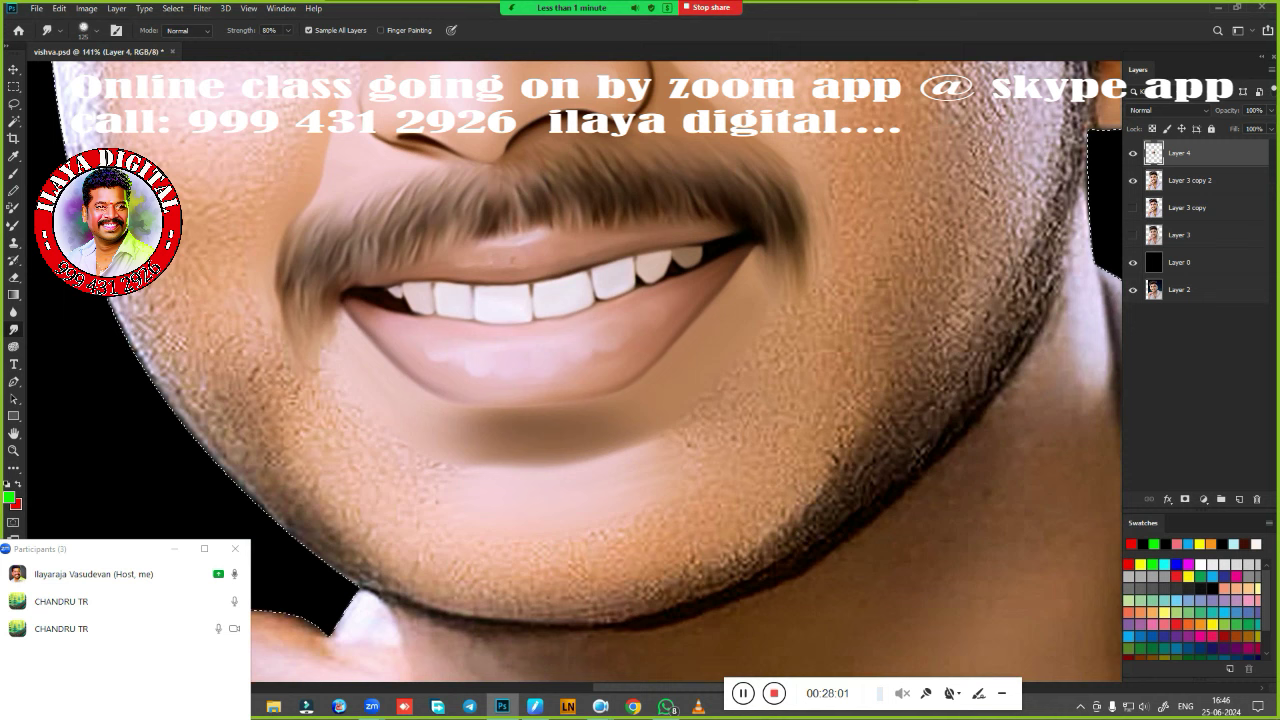
pyautogui.moveTo(480, 570); pyautogui.dragTo(600, 543)
pyautogui.moveTo(430, 570); pyautogui.dragTo(690, 570)
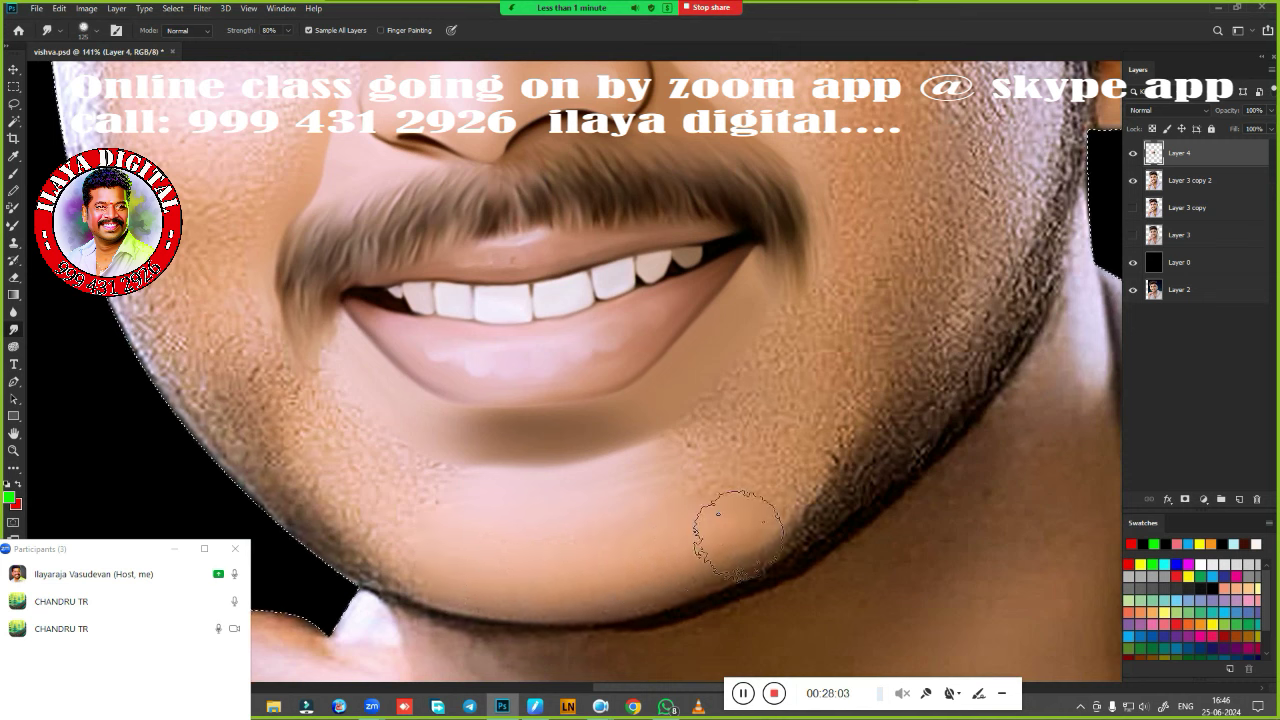
pyautogui.moveTo(738, 535); pyautogui.dragTo(805, 505)
pyautogui.moveTo(800, 309)
pyautogui.mouseDown()
pyautogui.moveTo(729, 411)
pyautogui.moveTo(860, 340)
pyautogui.mouseUp()
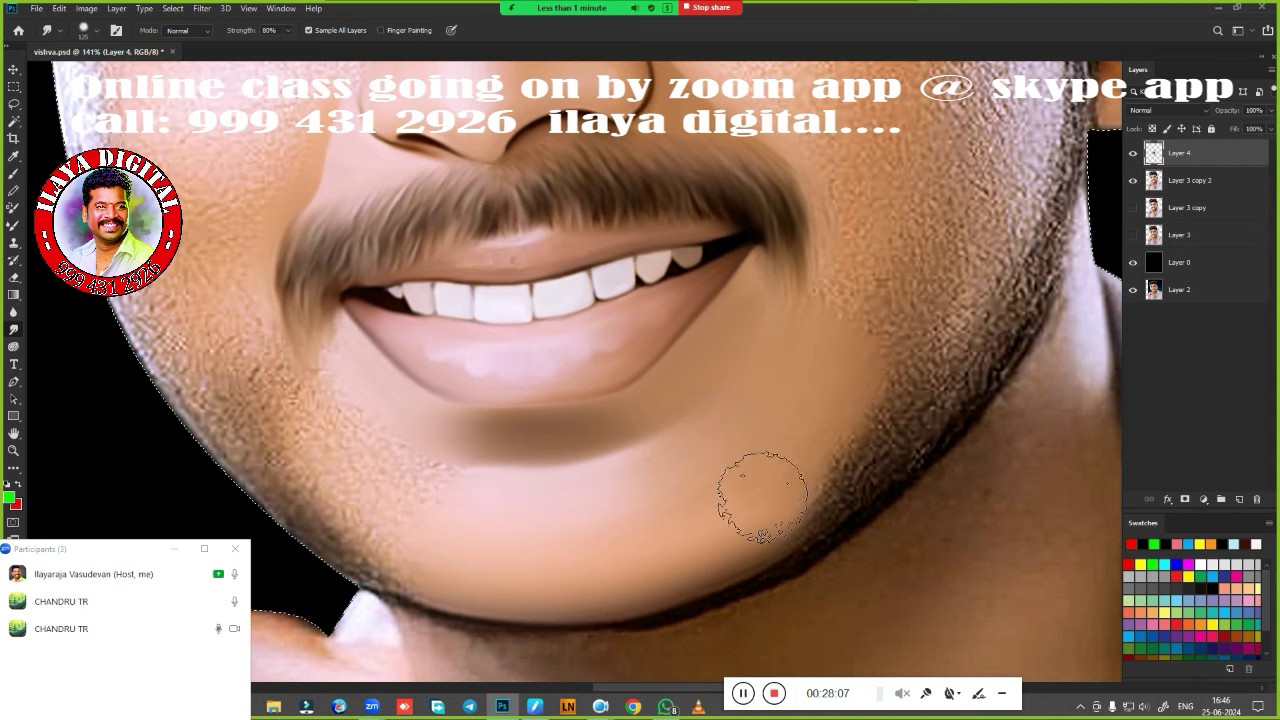
pyautogui.moveTo(762, 497)
pyautogui.mouseDown()
pyautogui.moveTo(771, 443)
pyautogui.moveTo(829, 329)
pyautogui.mouseUp()
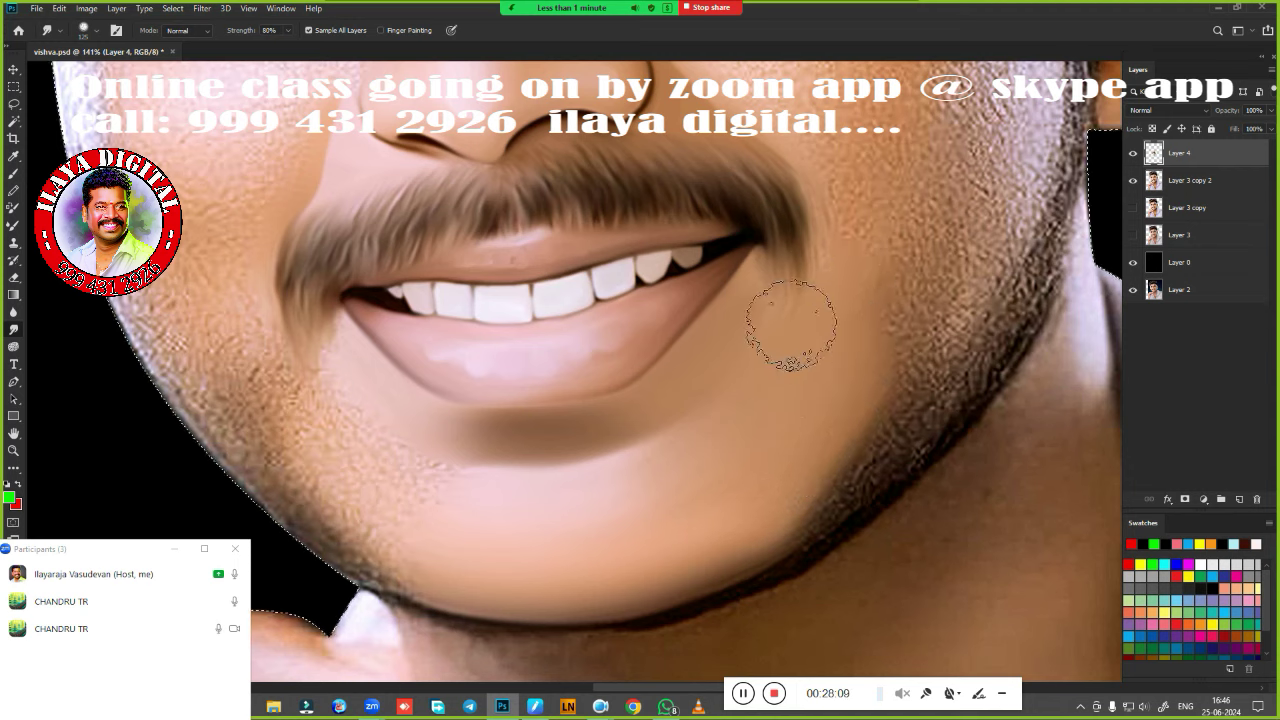
pyautogui.moveTo(351, 428)
pyautogui.mouseDown()
pyautogui.moveTo(343, 386)
pyautogui.moveTo(400, 463)
pyautogui.mouseUp()
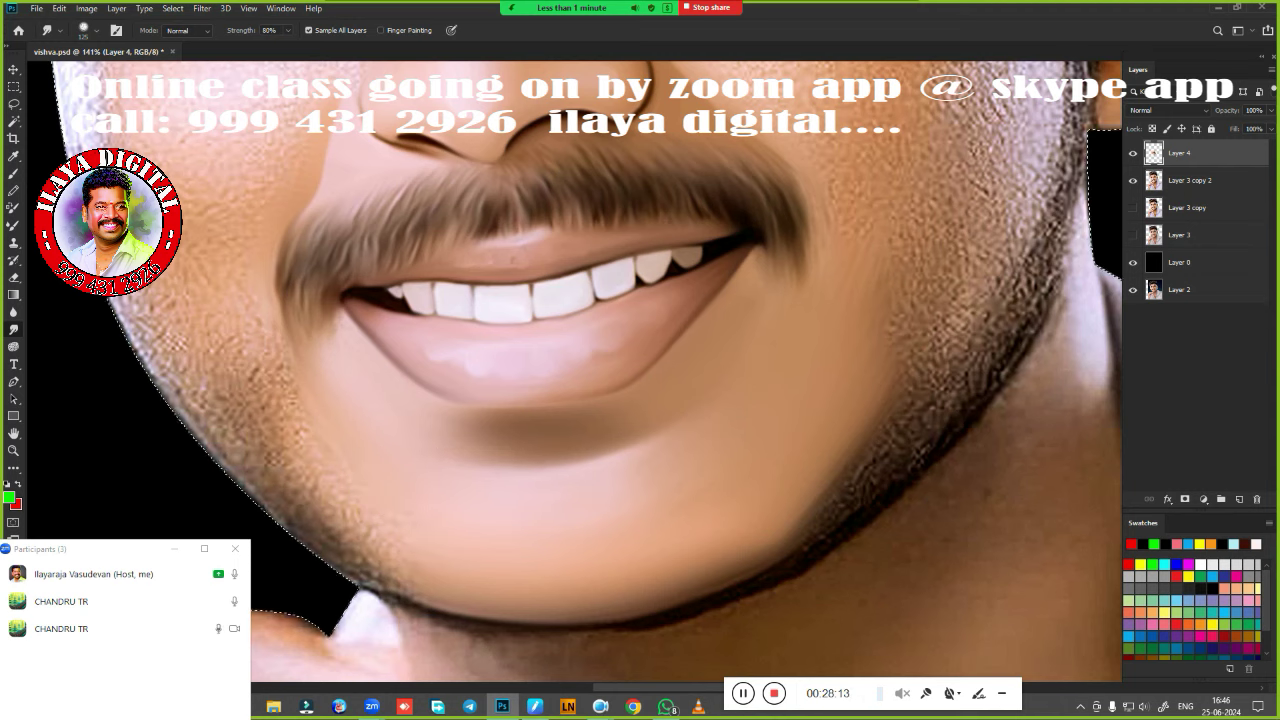
# With a size 100 brush, smudge the lower left cheek and left jawline, then enlarge to 125.
pyautogui.press('[')
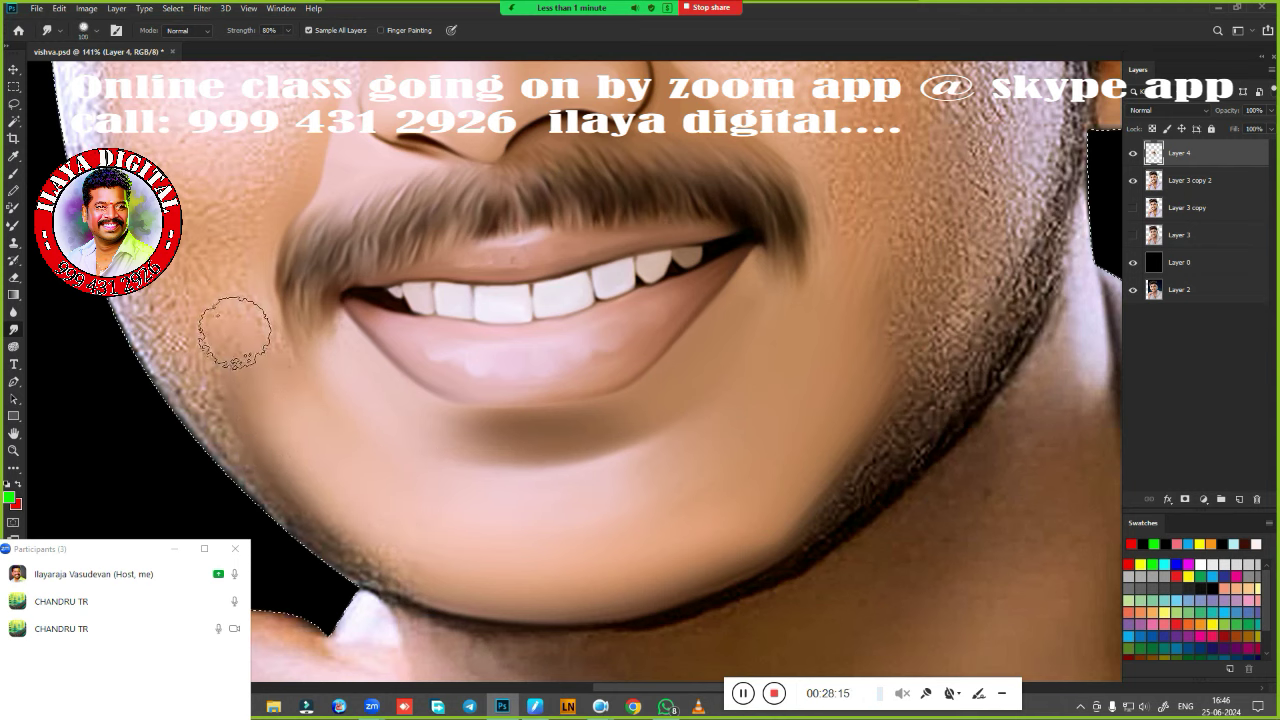
pyautogui.moveTo(277, 394); pyautogui.dragTo(314, 434)
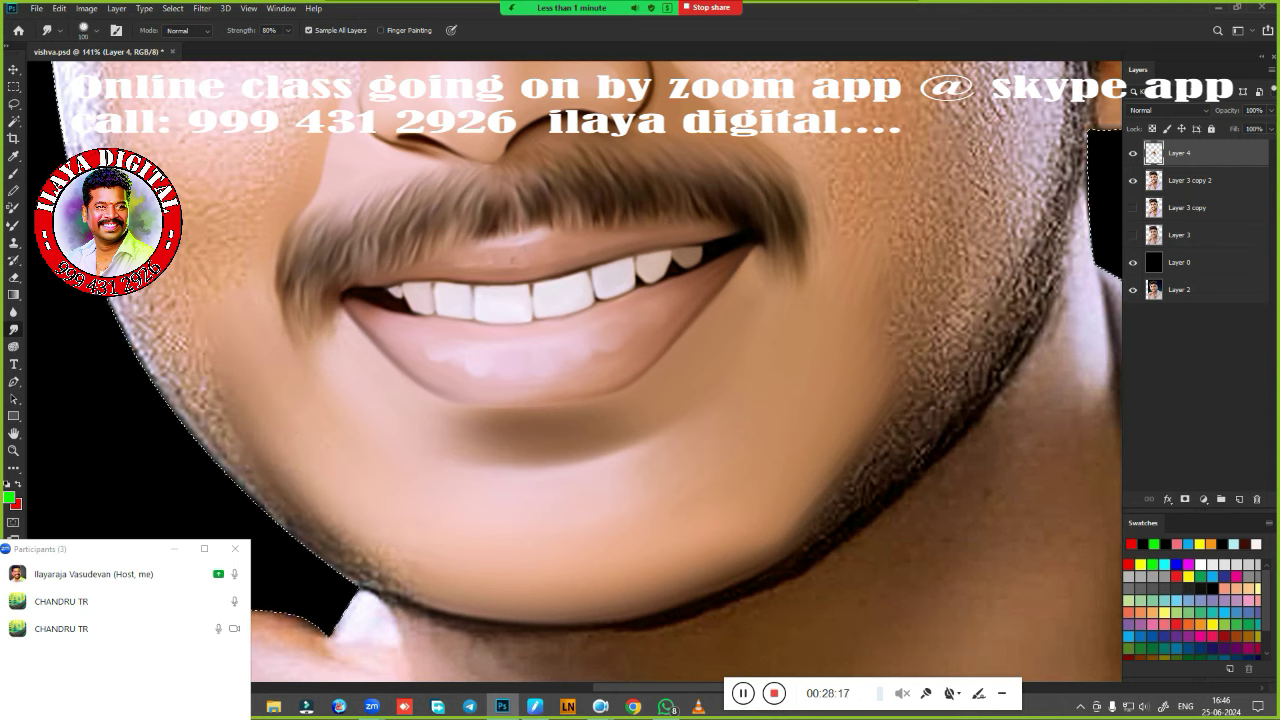
pyautogui.moveTo(320, 529); pyautogui.dragTo(345, 550)
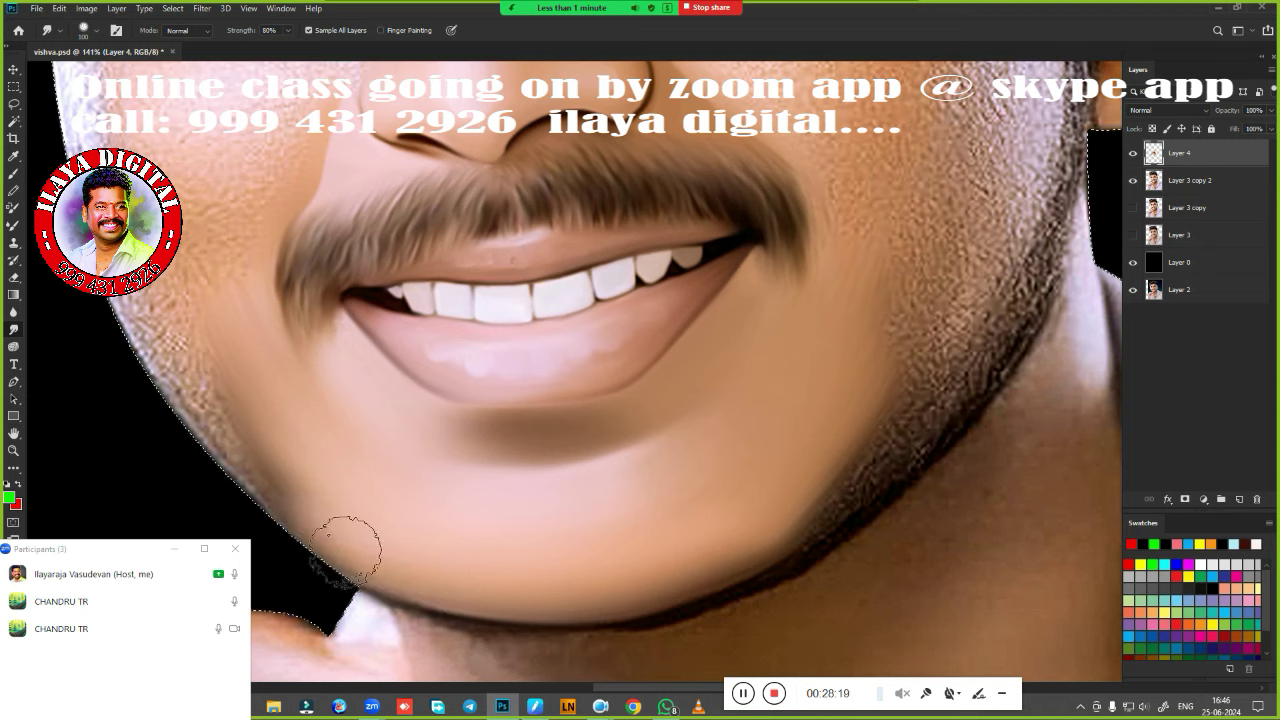
pyautogui.moveTo(421, 578)
pyautogui.mouseDown()
pyautogui.moveTo(748, 545)
pyautogui.moveTo(420, 603)
pyautogui.mouseUp()
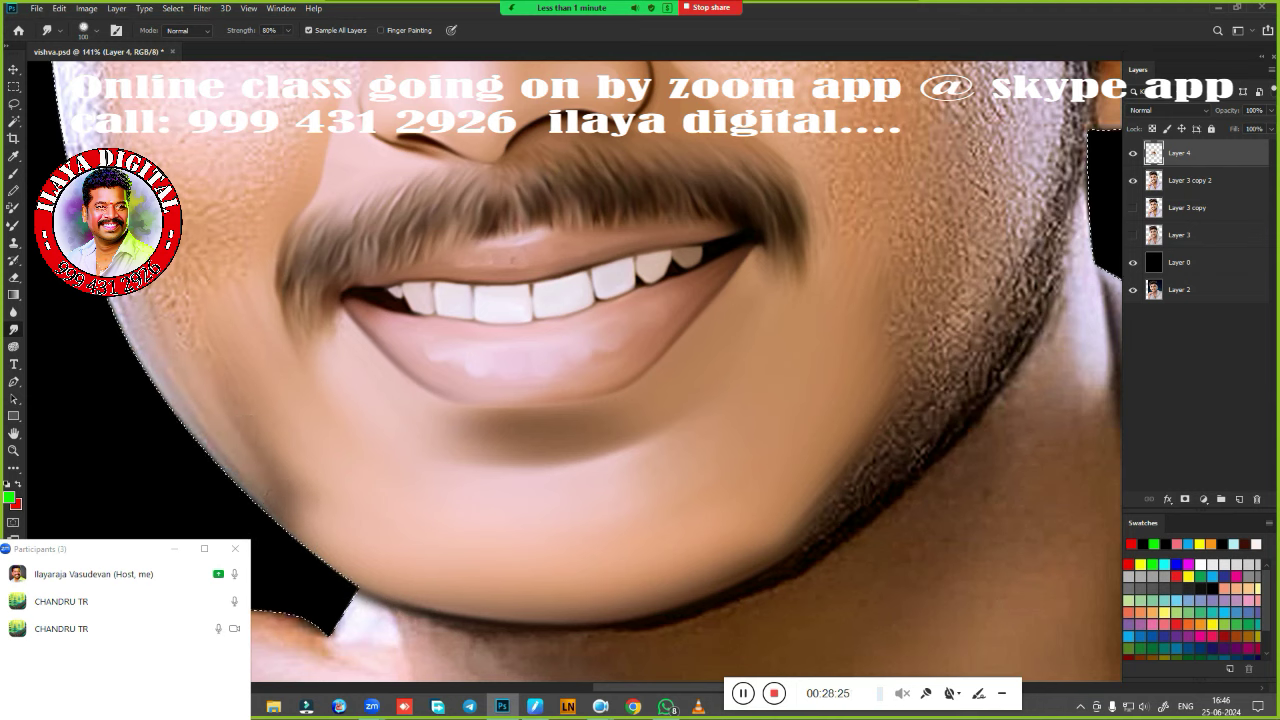
pyautogui.moveTo(229, 443)
pyautogui.mouseDown()
pyautogui.moveTo(145, 325)
pyautogui.moveTo(180, 407)
pyautogui.mouseUp()
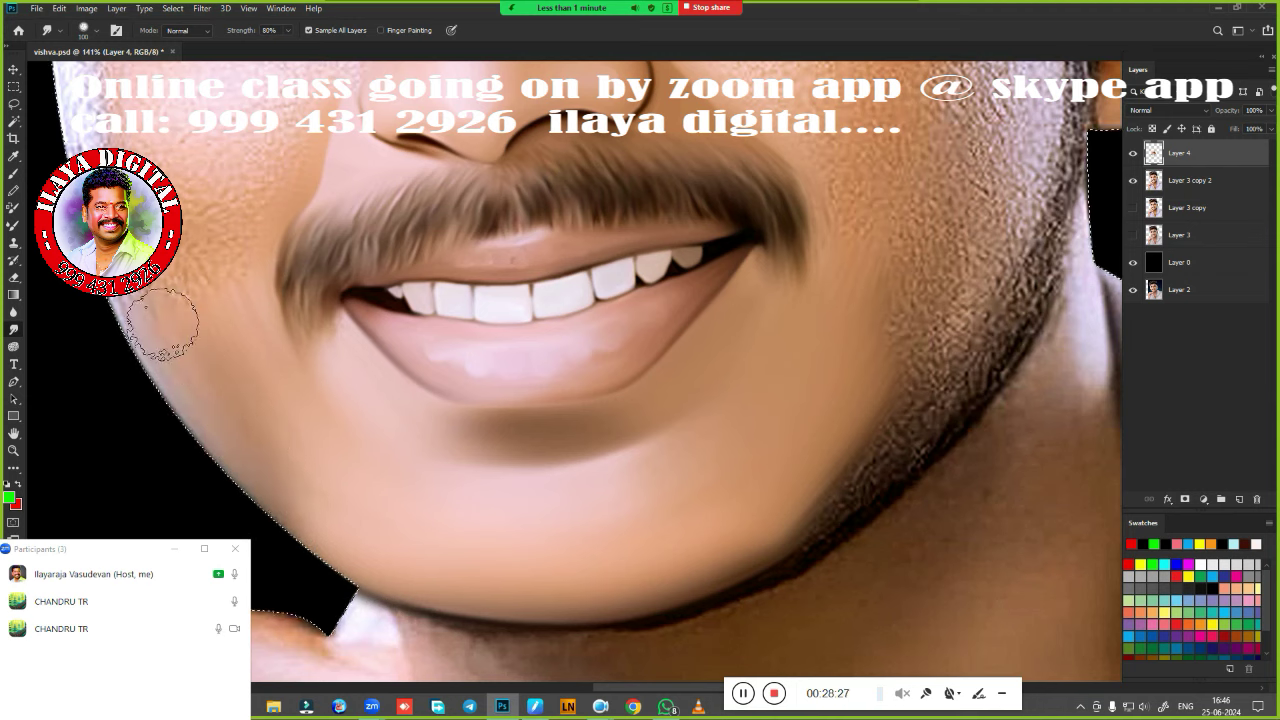
pyautogui.moveTo(285, 500); pyautogui.dragTo(132, 350)
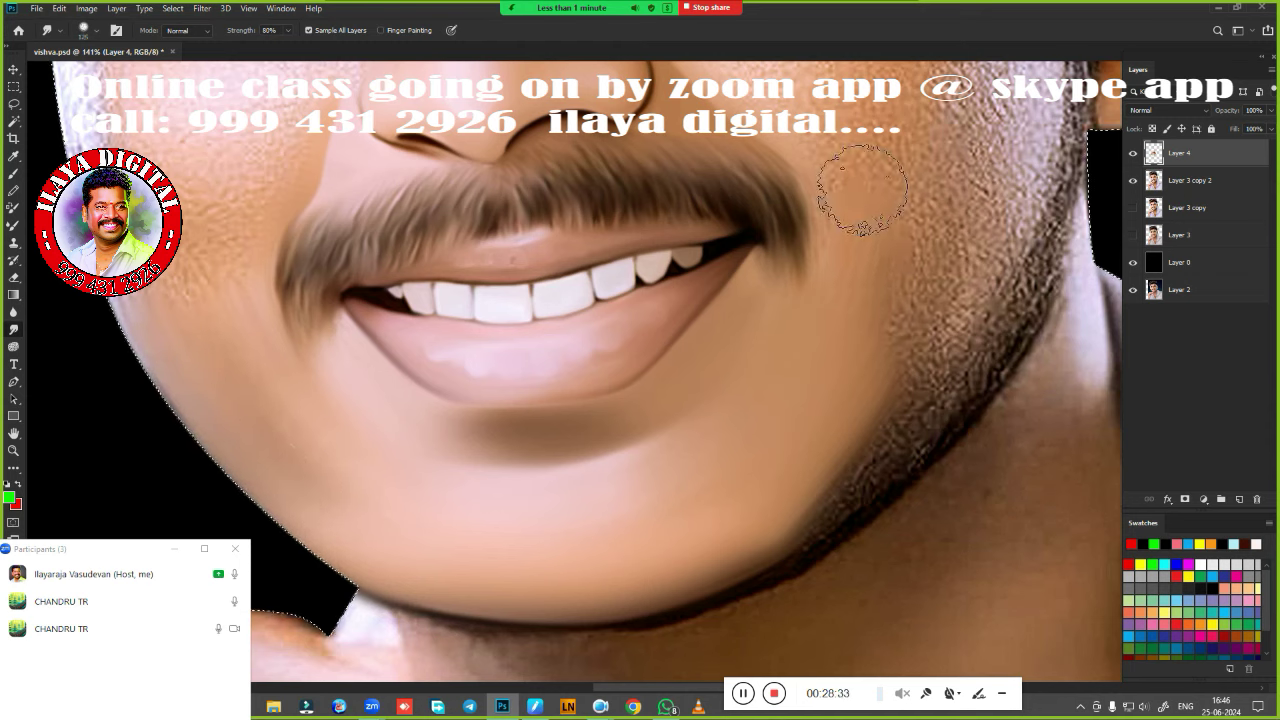
pyautogui.press(']')
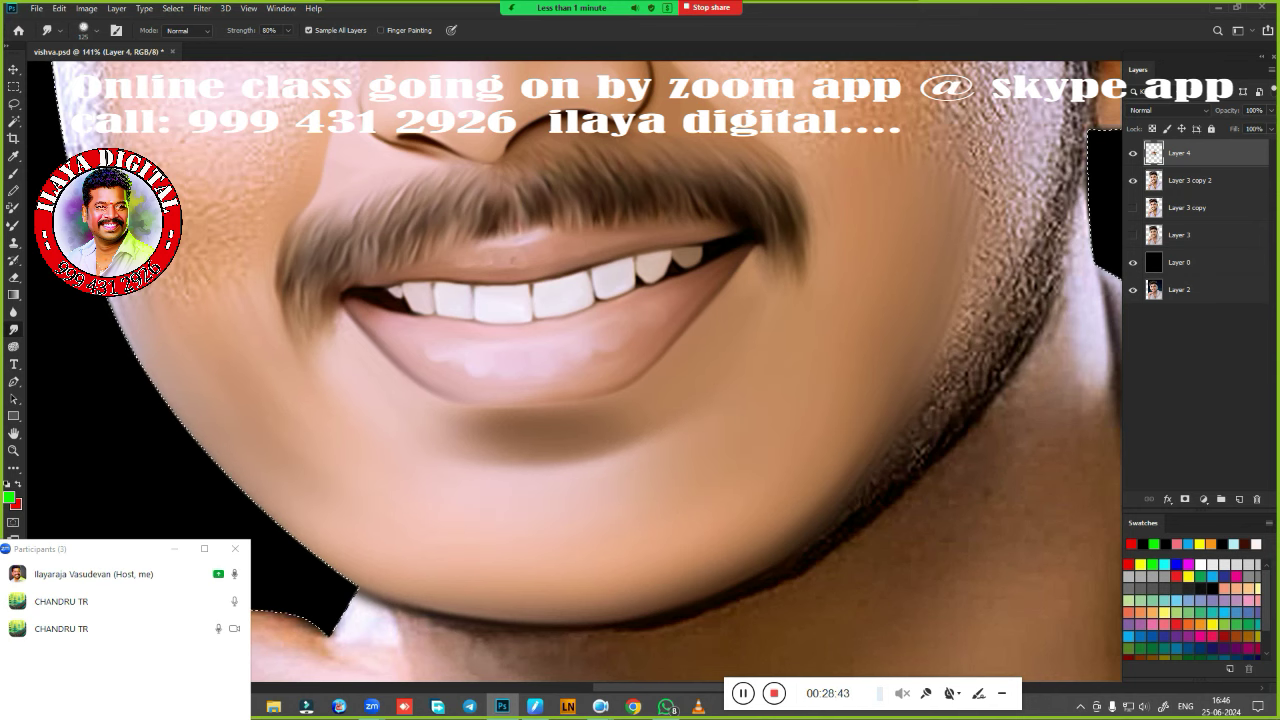
pyautogui.scroll(-5, 700, 500)
# Bring the second portrait's whole face into view and refocus the image window.
pyautogui.moveTo(762, 438); pyautogui.dragTo(776, 474)
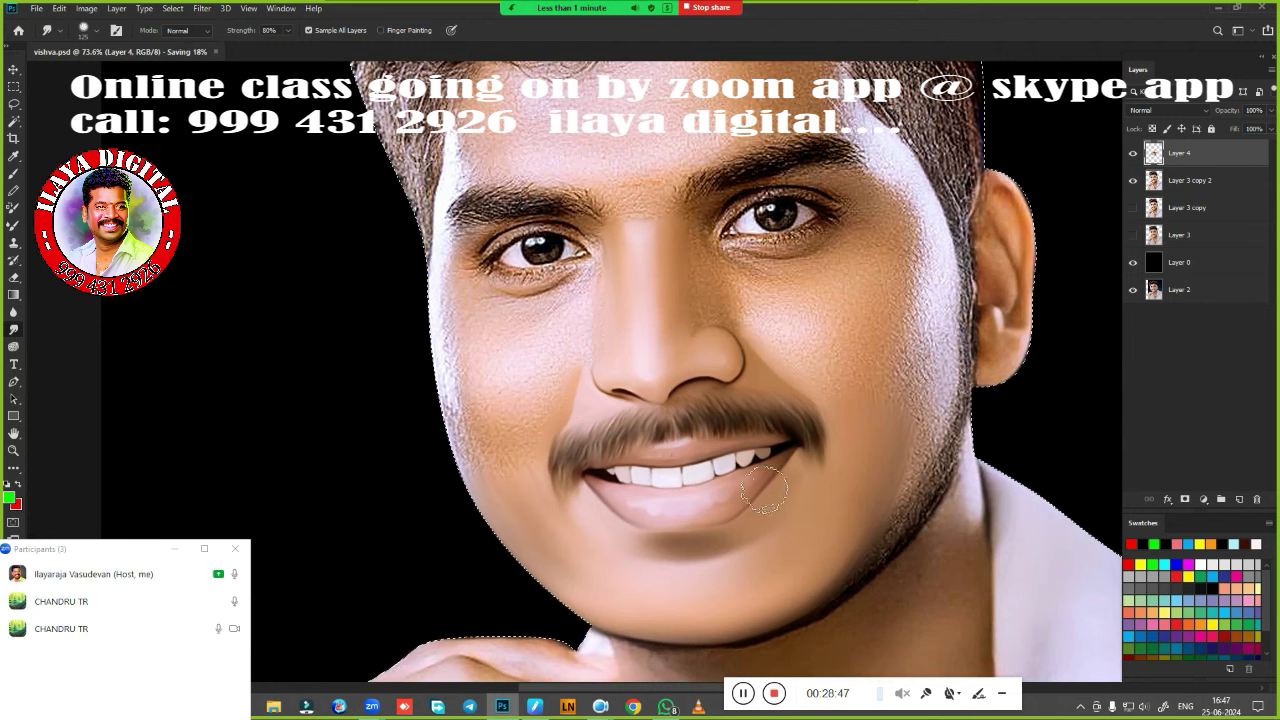
pyautogui.scroll(3, 733, 480)
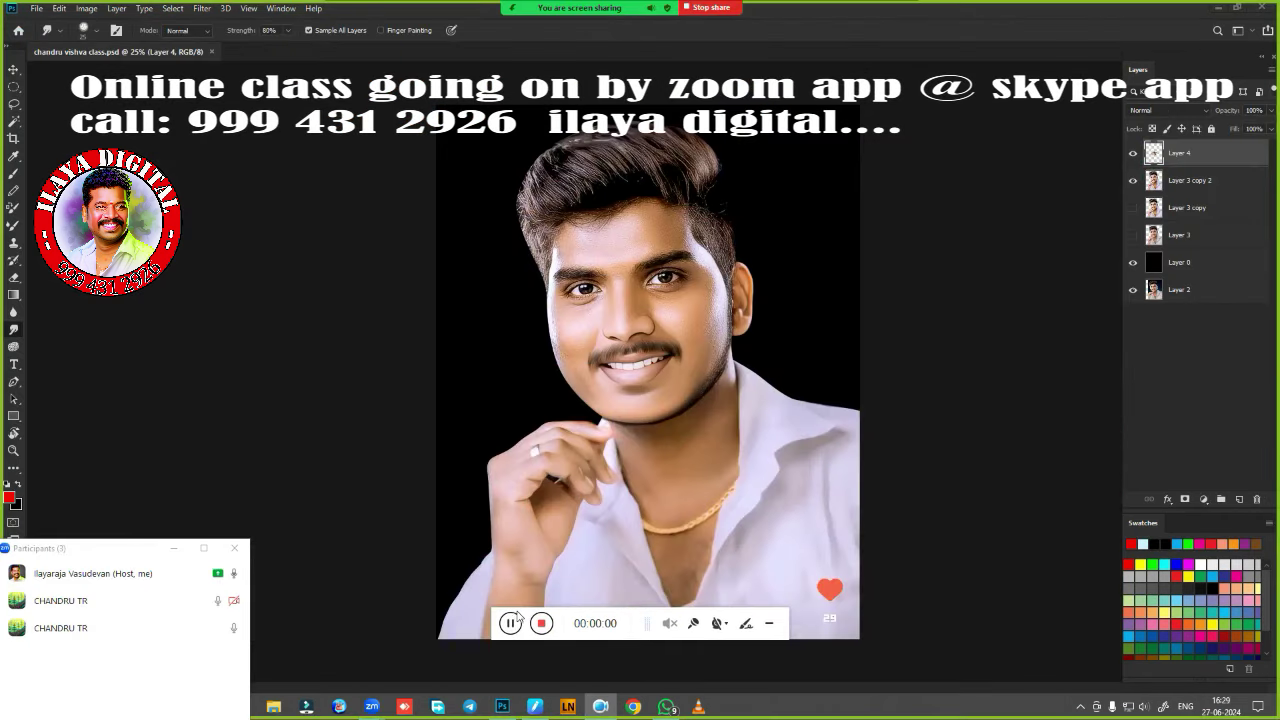
pyautogui.moveTo(517, 617)
pyautogui.mouseDown()
pyautogui.moveTo(730, 625)
pyautogui.moveTo(775, 693)
pyautogui.mouseUp()
pyautogui.click(745, 471)
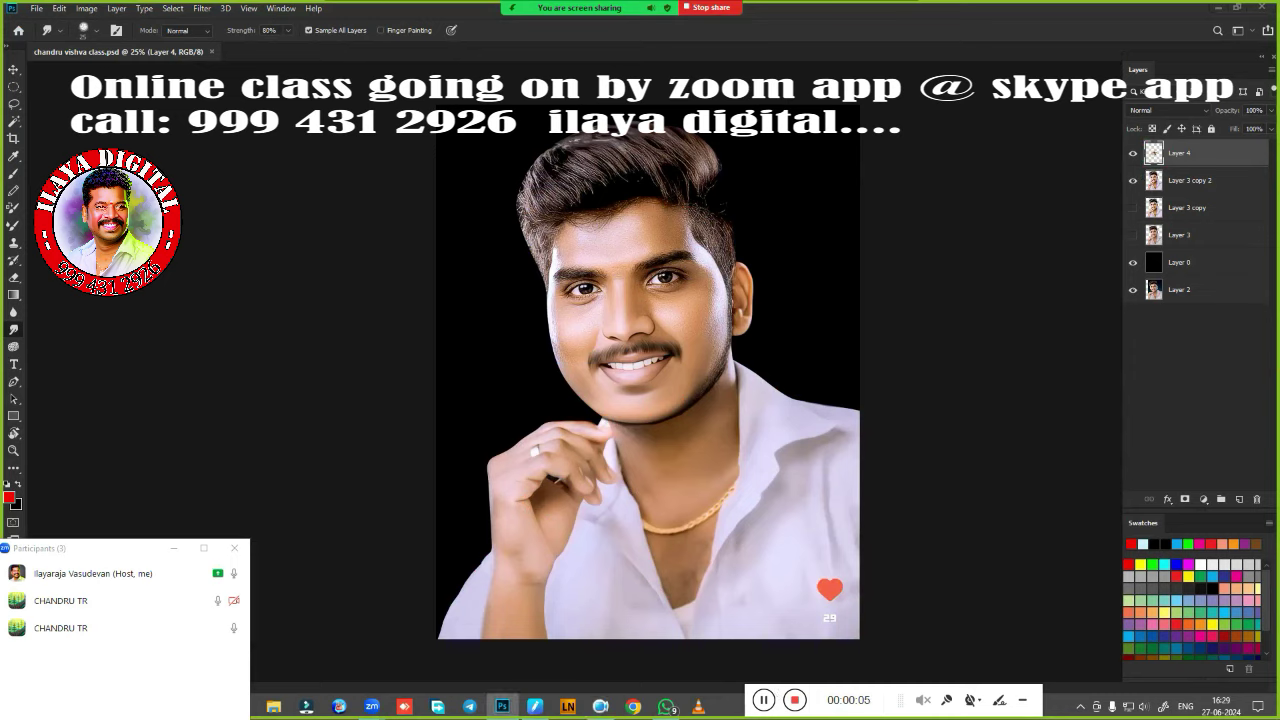
# Choose a soft brush preset and switch to the Smudge tool.
pyautogui.rightClick(818, 462)
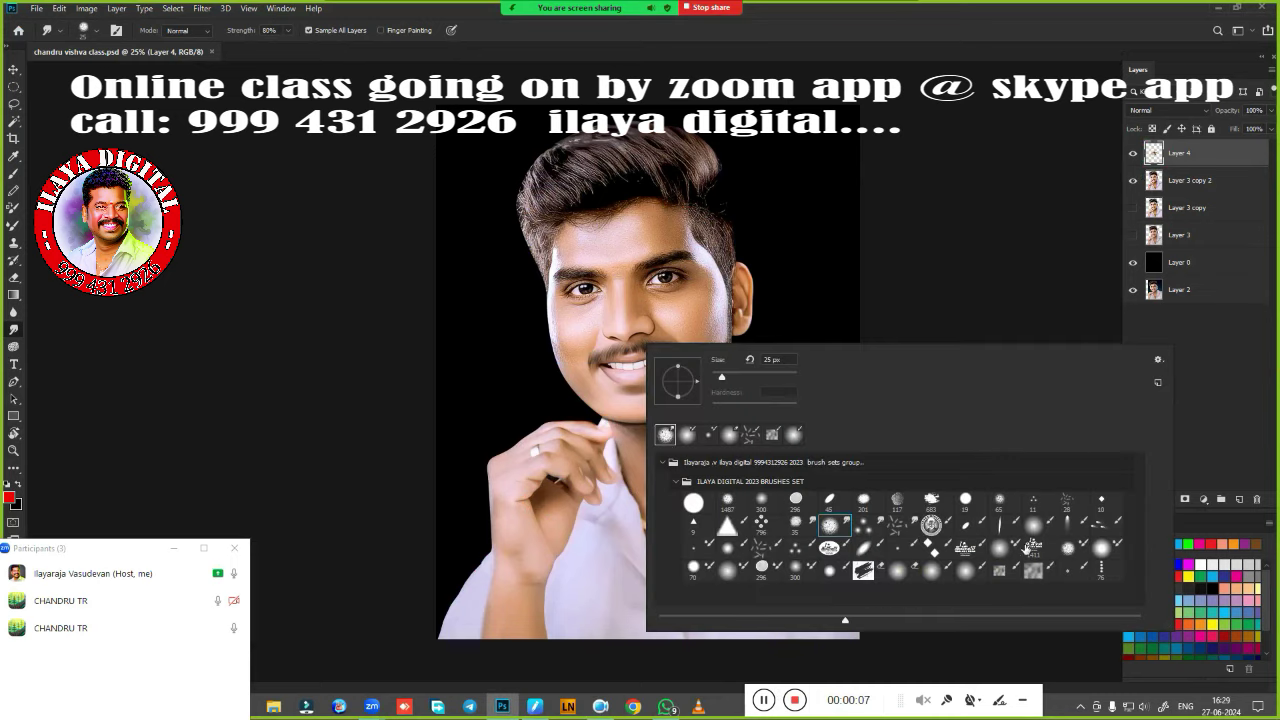
pyautogui.click(1003, 548)
pyautogui.click(871, 26)
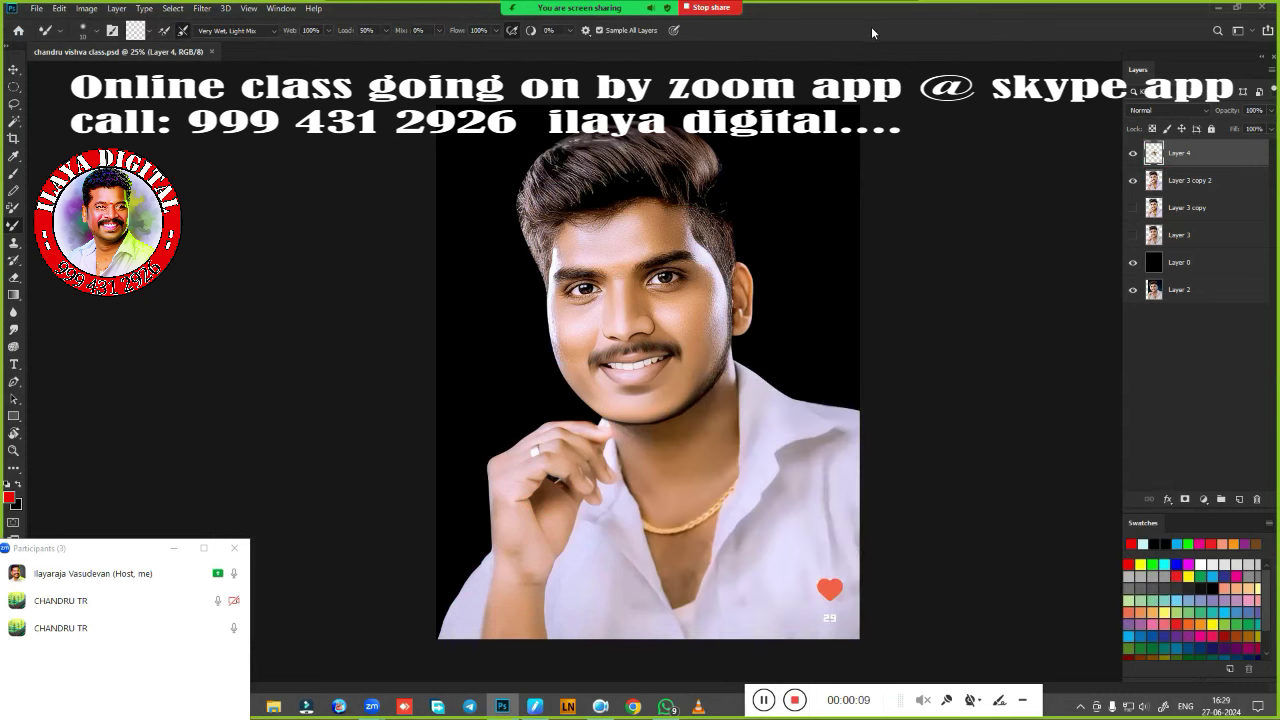
pyautogui.press('r')
# Zoom and pan to inspect the retouched eyes, nose and mouth, ending on the Pen tool.
pyautogui.scroll(3, 608, 318)
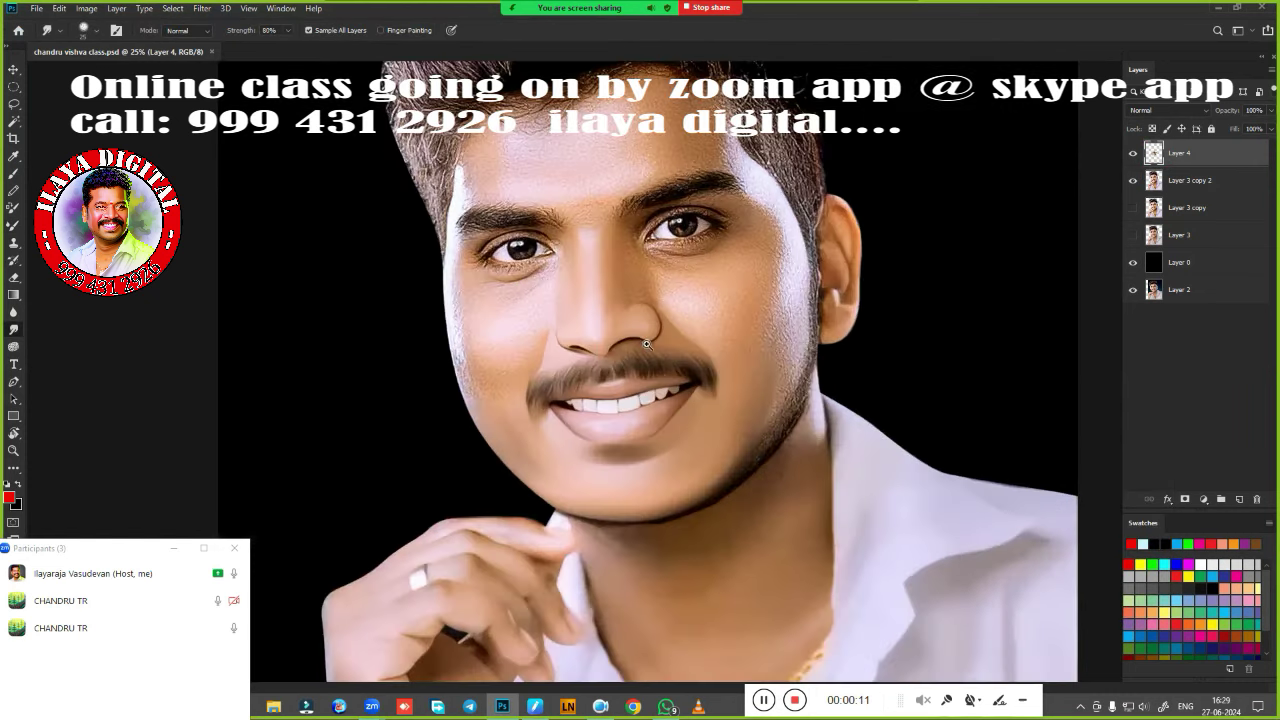
pyautogui.scroll(3, 580, 320)
pyautogui.scroll(-2, 551, 314)
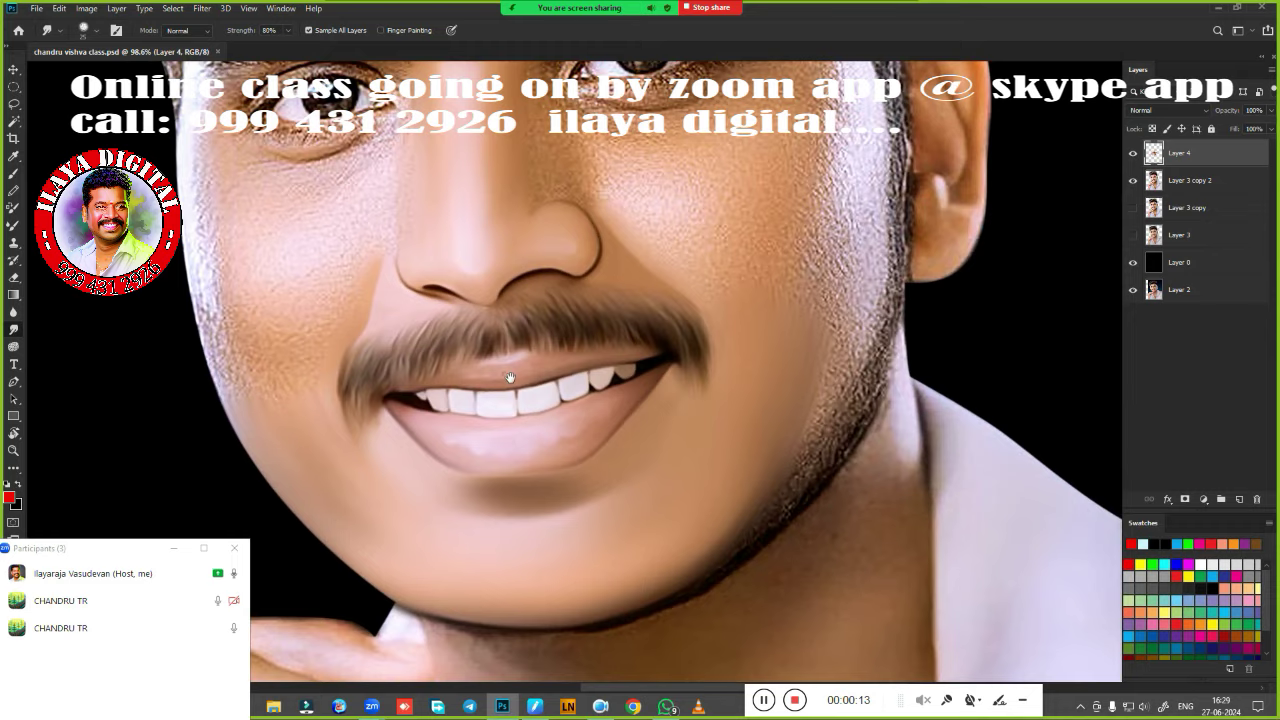
pyautogui.scroll(-2, 509, 374)
pyautogui.scroll(-1, 496, 395)
pyautogui.scroll(1, 507, 358)
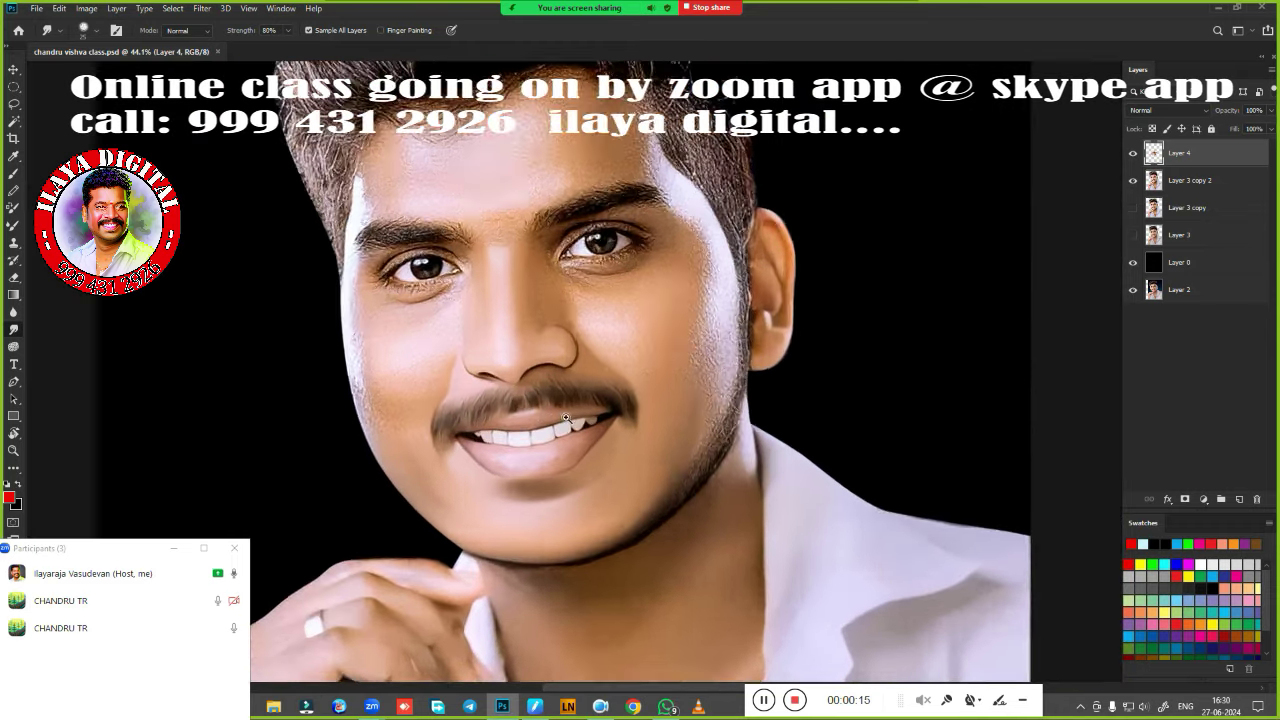
pyautogui.scroll(2, 510, 380)
pyautogui.scroll(1, 515, 400)
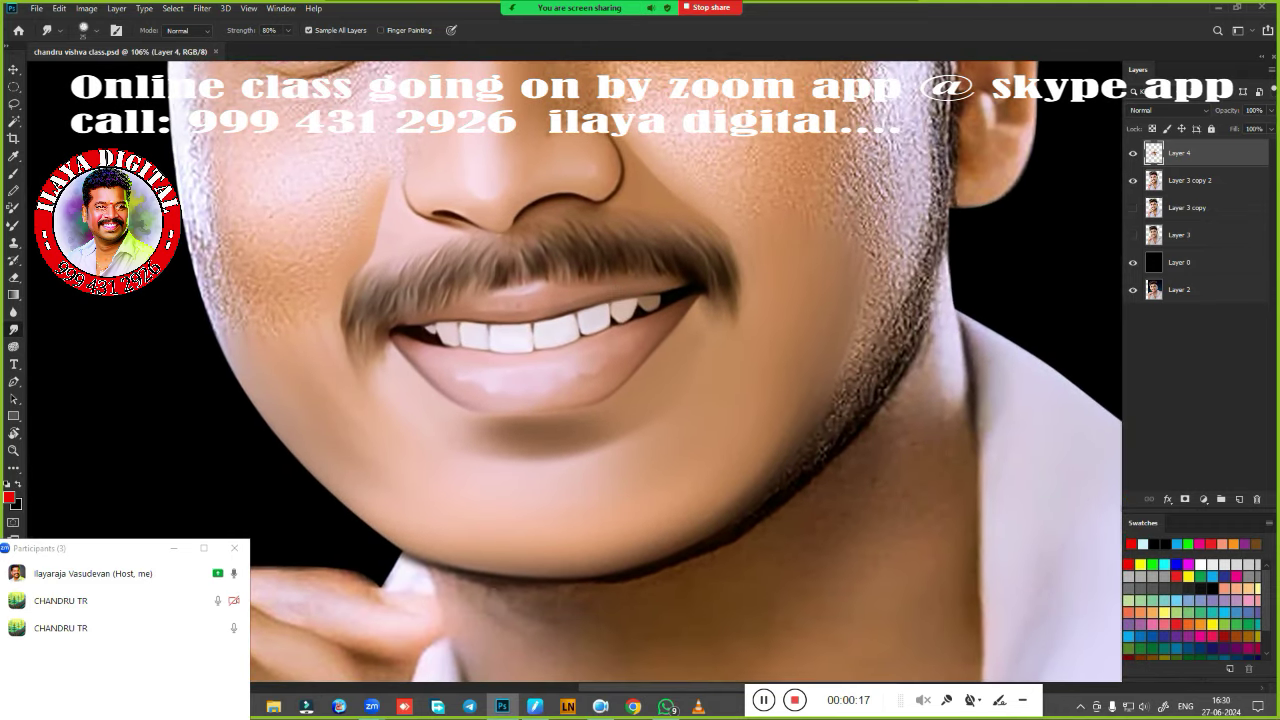
pyautogui.moveTo(538, 334); pyautogui.dragTo(538, 502)
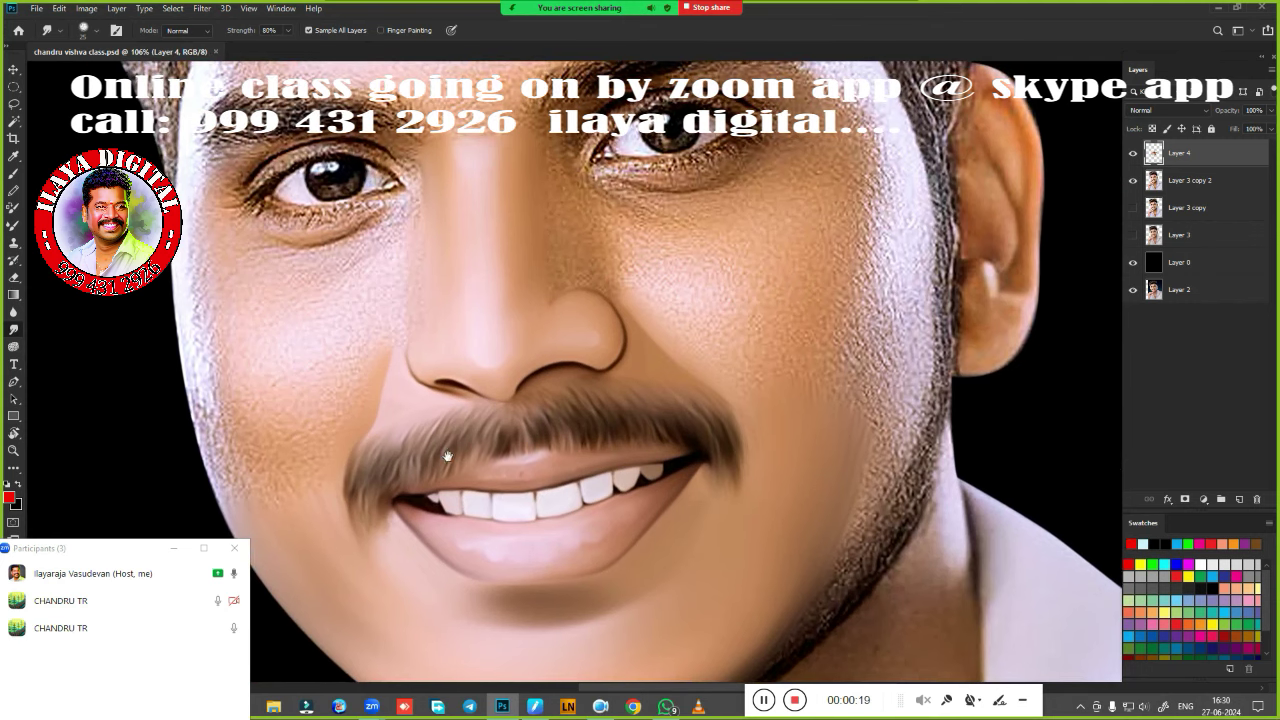
pyautogui.moveTo(626, 386); pyautogui.dragTo(666, 486)
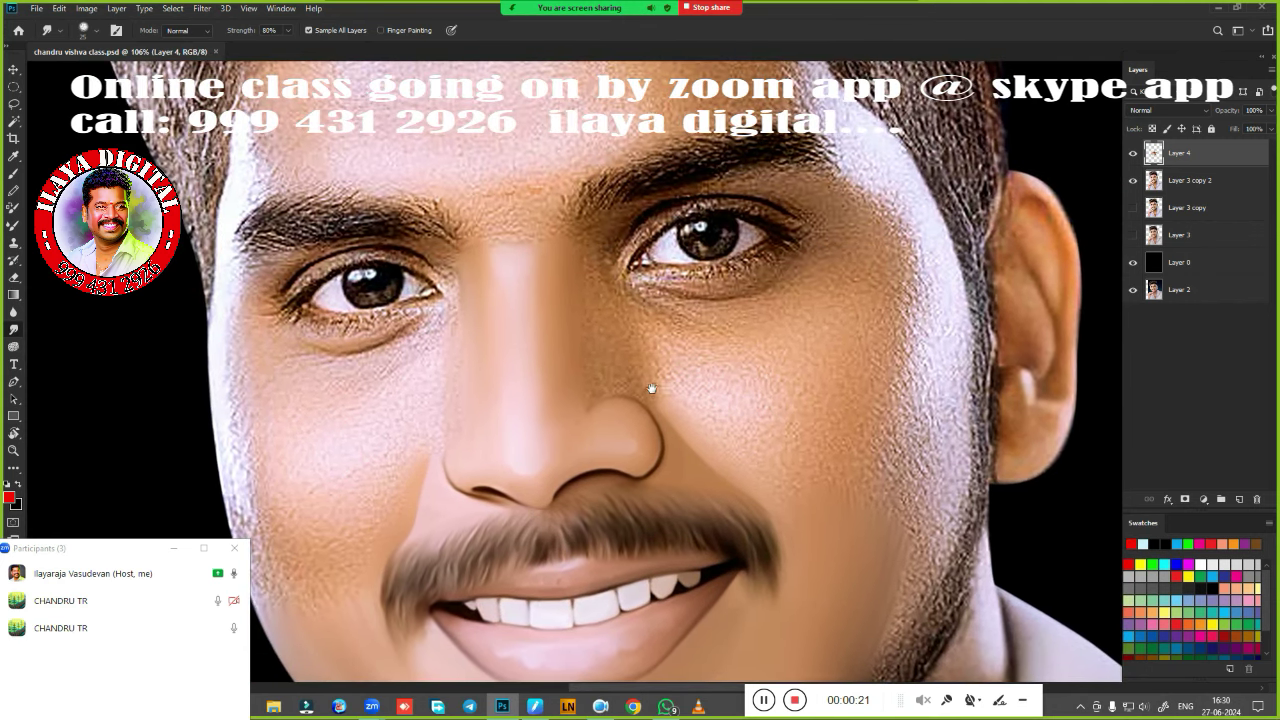
pyautogui.scroll(-2, 702, 380)
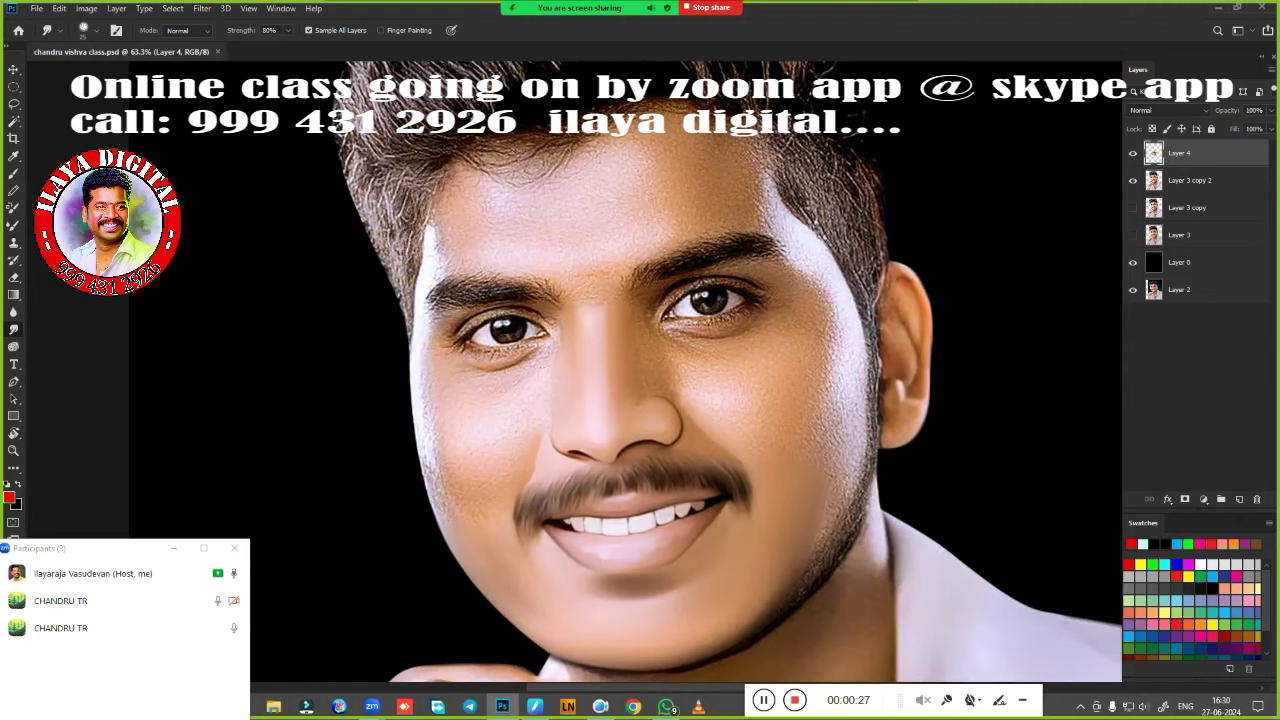
pyautogui.scroll(2, 660, 318)
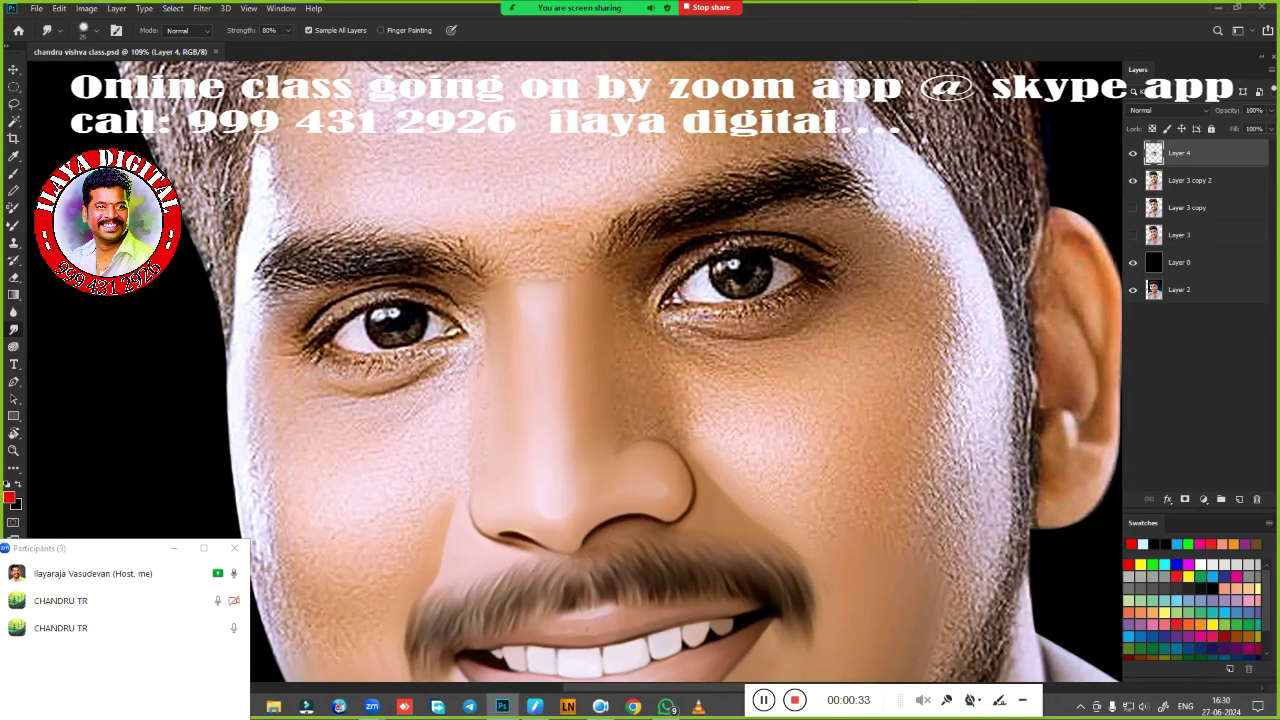
pyautogui.press('p')
pyautogui.scroll(3, 664, 360)
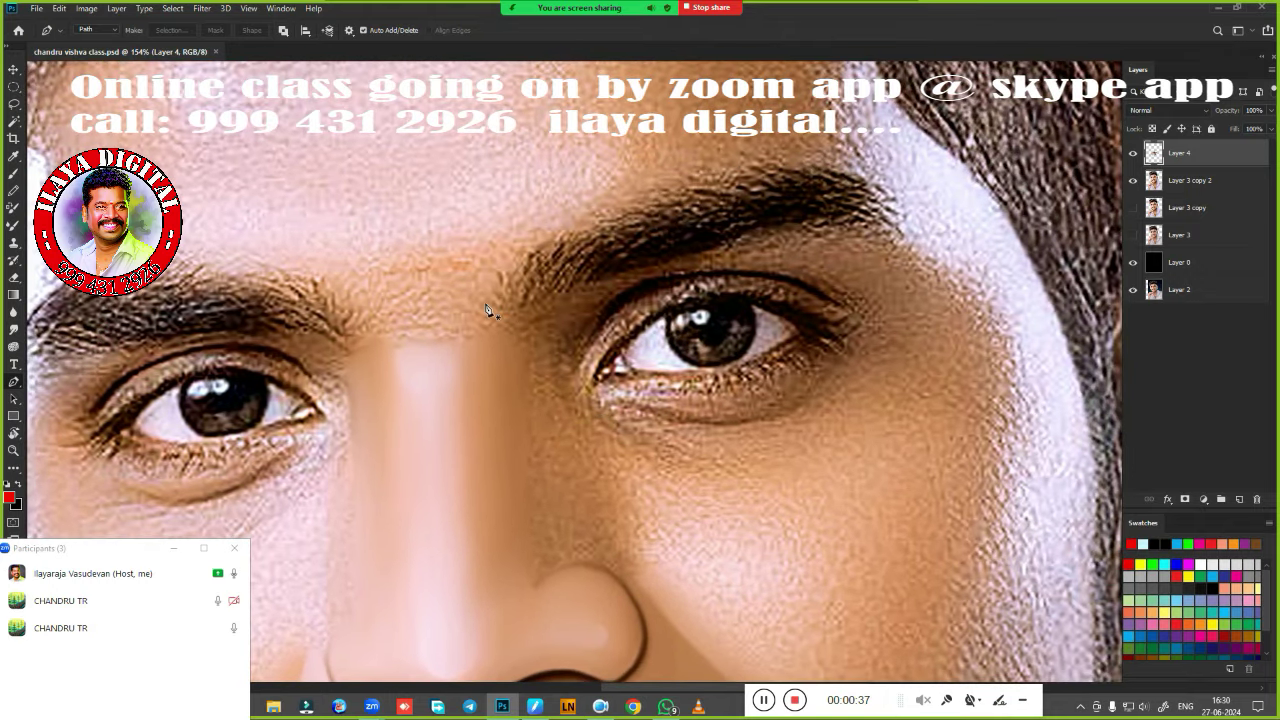
# Start a pen path at the inner eyebrow and curve it toward the brow's outer end.
pyautogui.click(484, 305)
pyautogui.moveTo(701, 250); pyautogui.dragTo(729, 238)
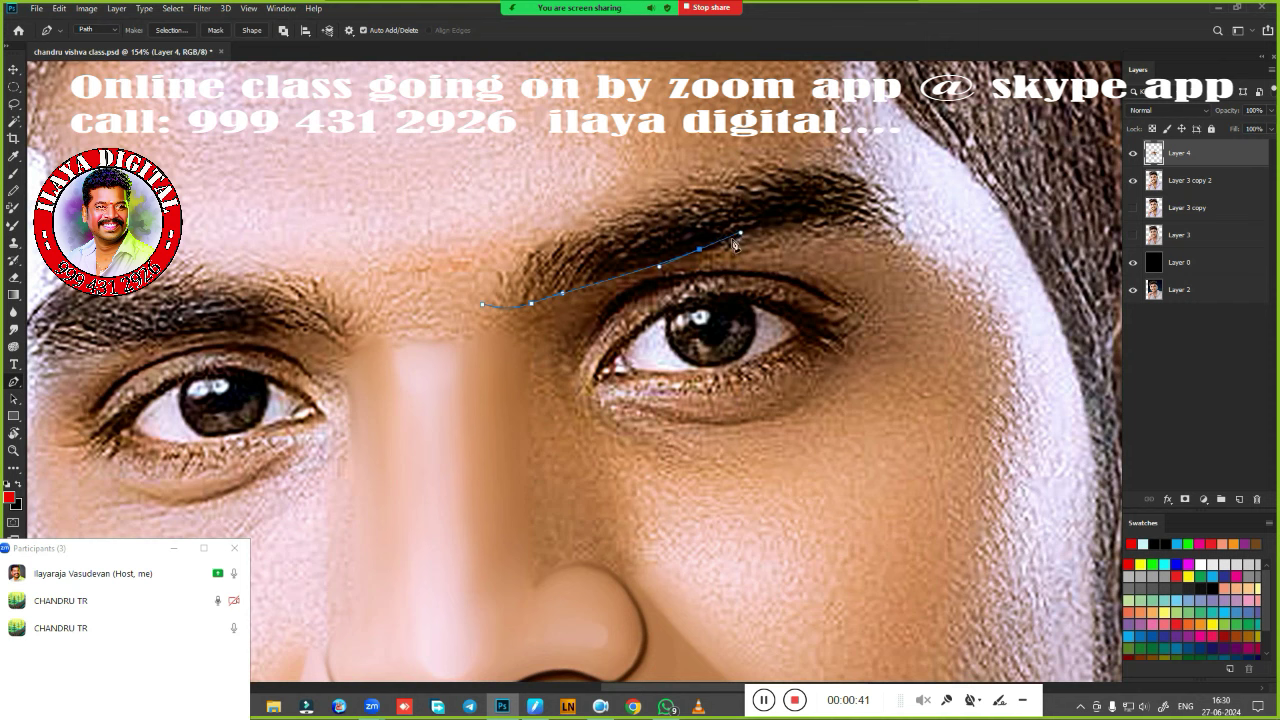
pyautogui.hotkey('ctrl', 'z')
pyautogui.moveTo(712, 241); pyautogui.dragTo(744, 229)
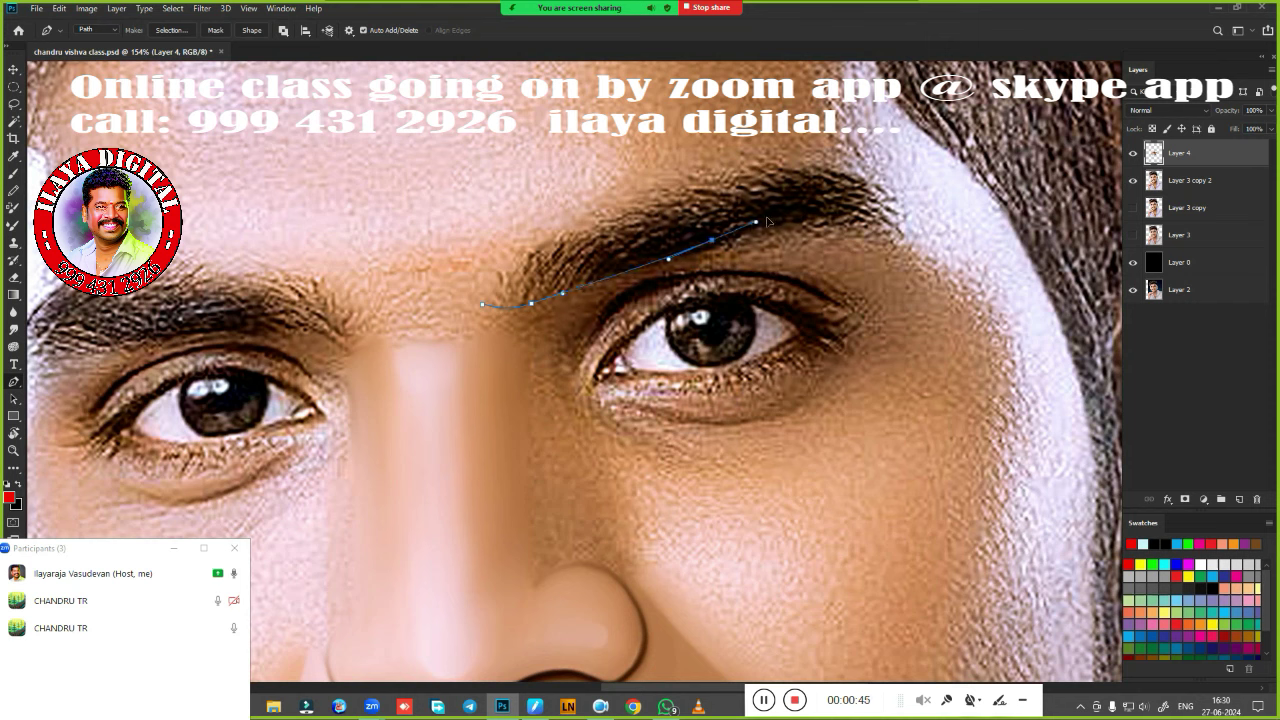
pyautogui.moveTo(907, 244); pyautogui.dragTo(961, 279)
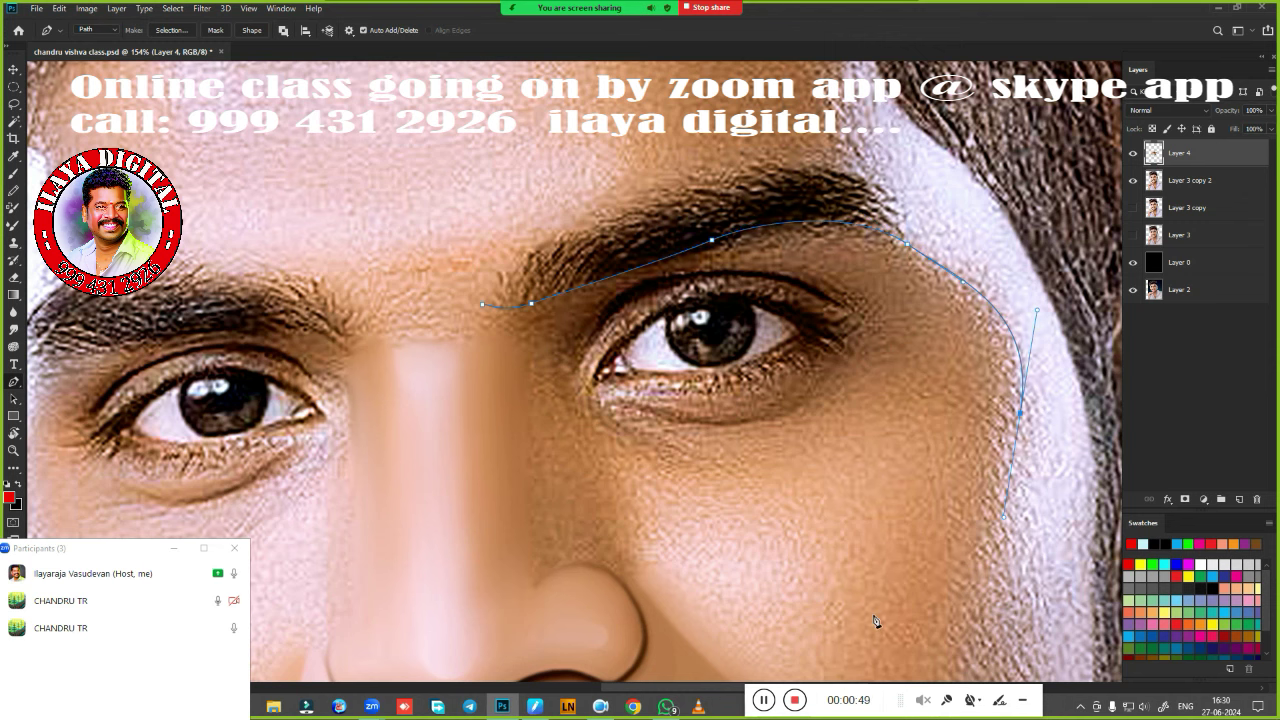
# Continue the path down the cheek, up the temple and over the brow, then load it as a selection.
pyautogui.moveTo(520, 606); pyautogui.dragTo(880, 458)
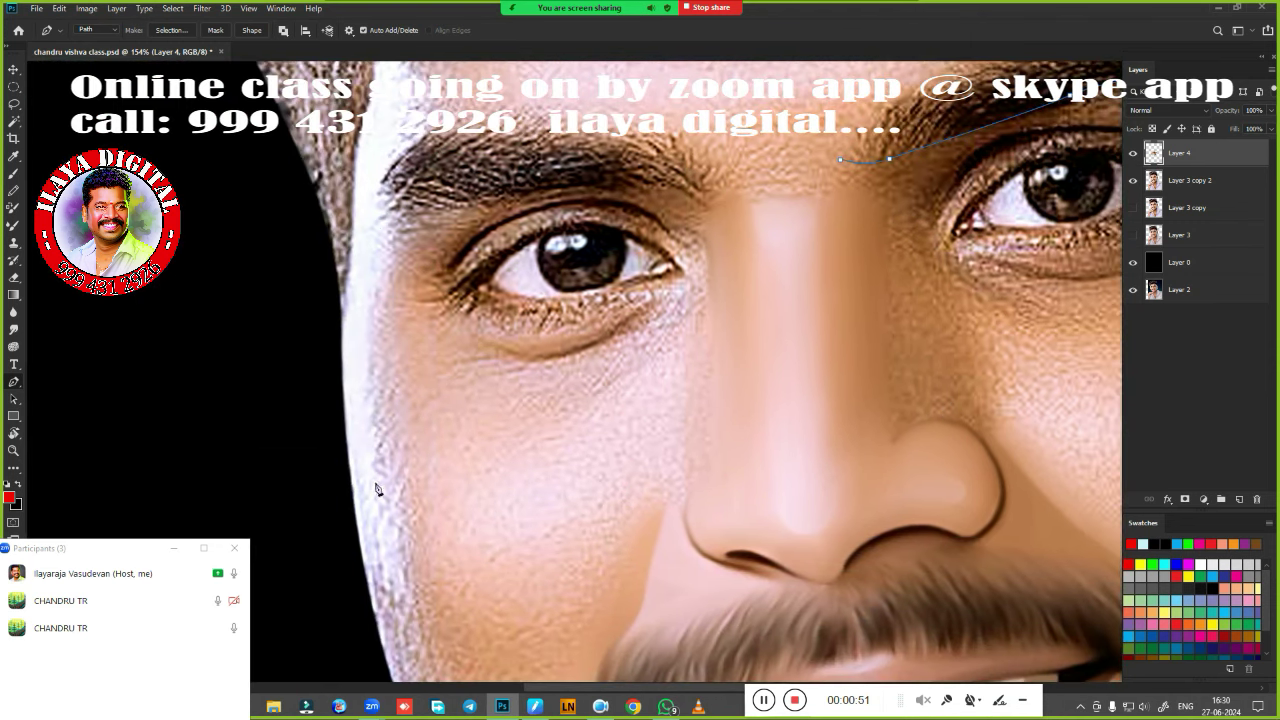
pyautogui.click(406, 604)
pyautogui.moveTo(373, 418); pyautogui.dragTo(365, 318)
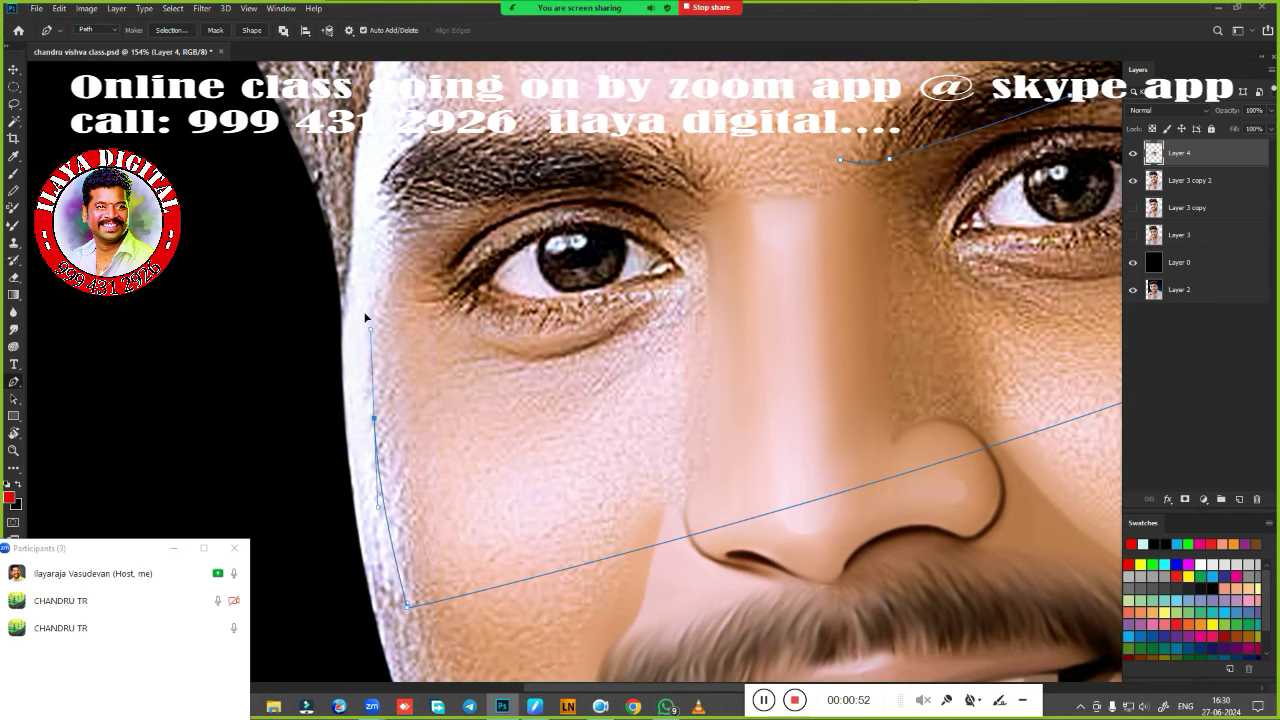
pyautogui.click(376, 227)
pyautogui.moveTo(440, 207); pyautogui.dragTo(612, 180)
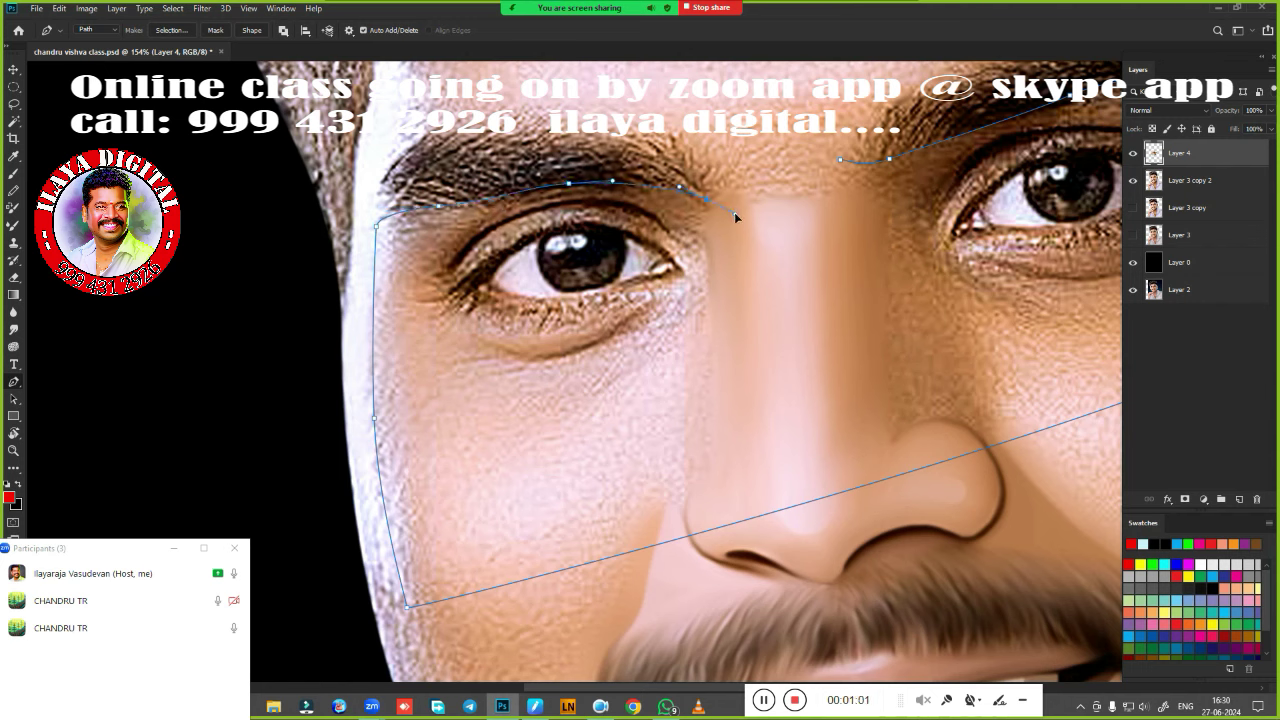
pyautogui.moveTo(734, 214); pyautogui.dragTo(741, 213)
pyautogui.moveTo(768, 143); pyautogui.dragTo(782, 148)
pyautogui.hotkey('ctrl', 'Return')
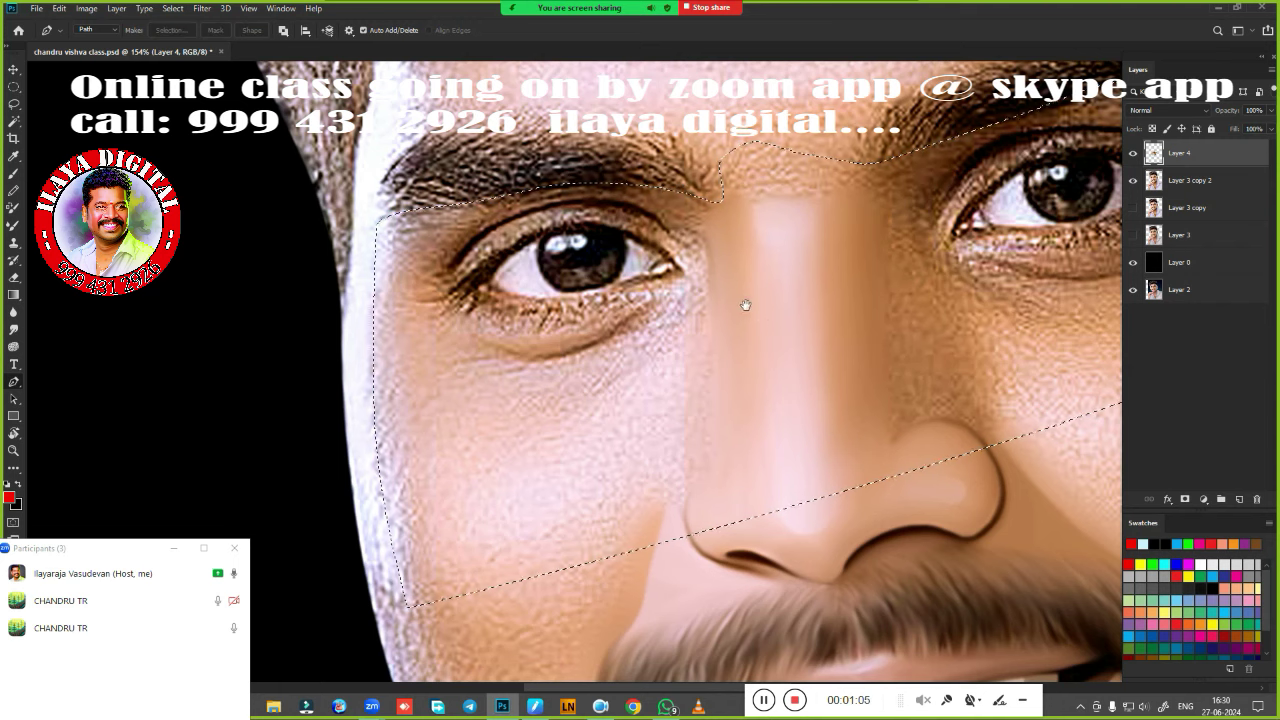
# Feather the eye selection by 1.8 pixels and switch to the Very Wet, Light Mix Mixer Brush.
pyautogui.scroll(2, 743, 300)
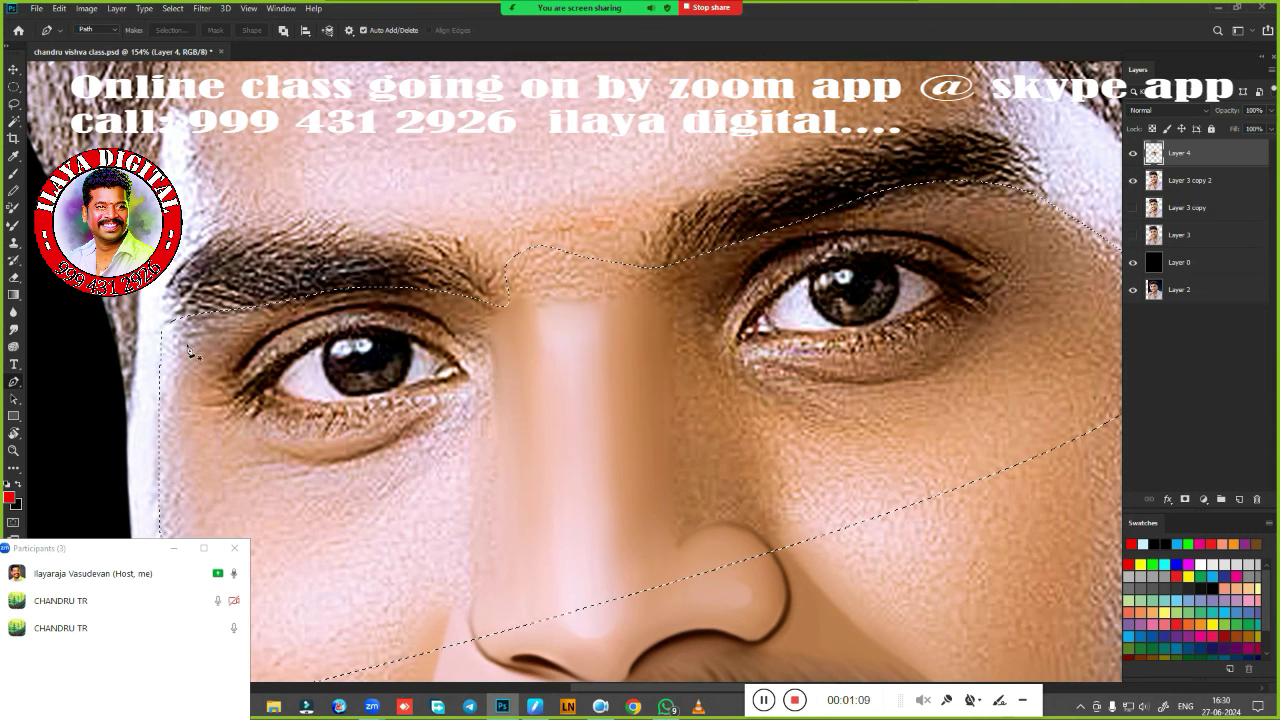
pyautogui.scroll(2, 640, 395)
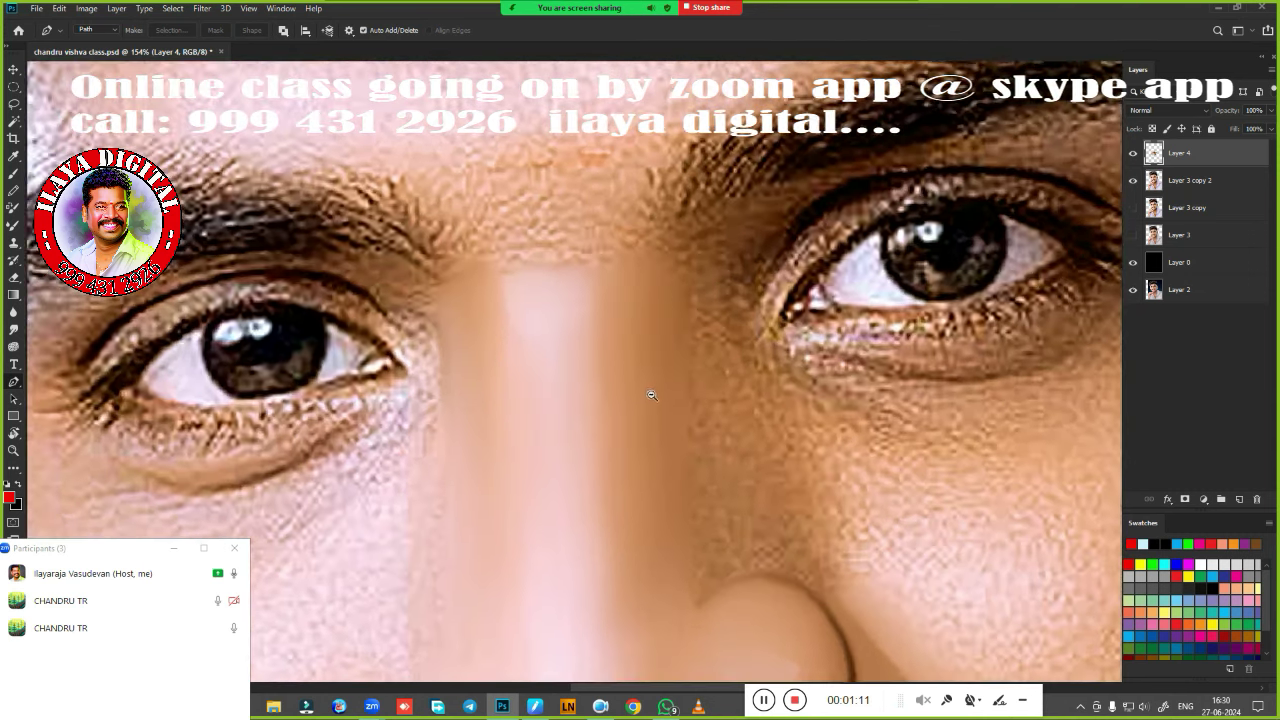
pyautogui.press('r')
pyautogui.scroll(-2, 431, 355)
pyautogui.scroll(2, 614, 350)
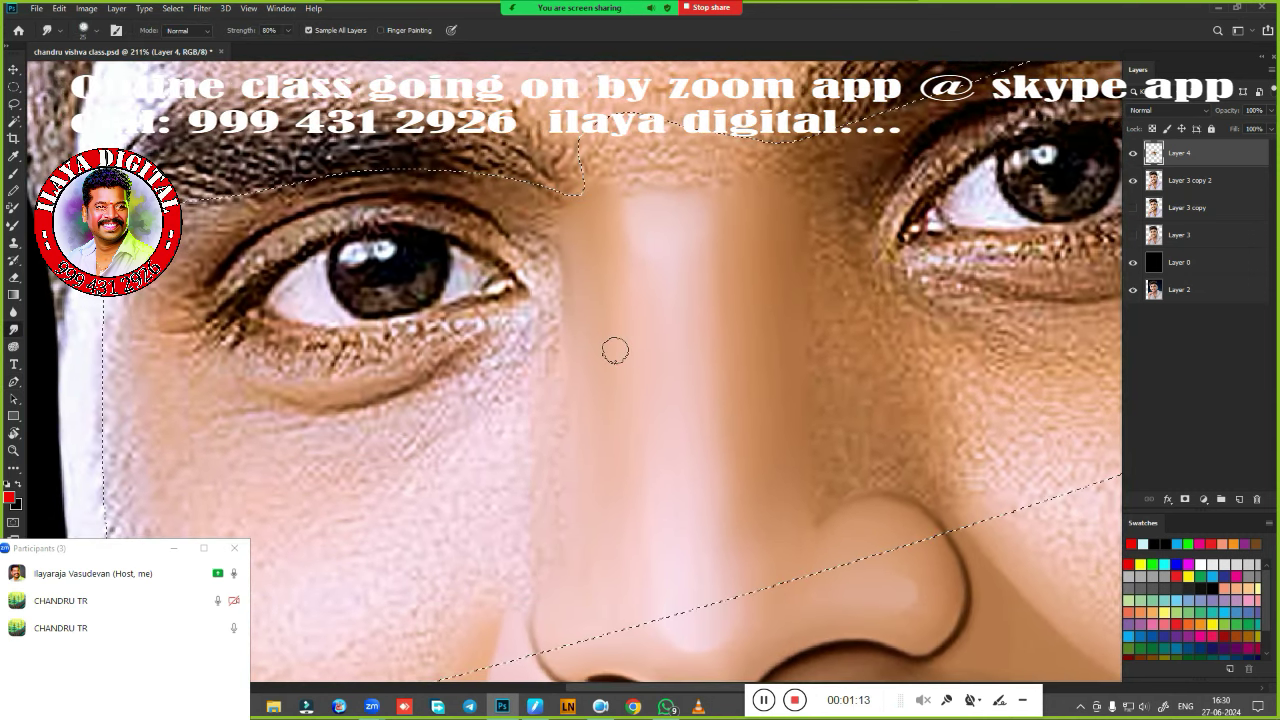
pyautogui.hotkey('shift', 'F6')
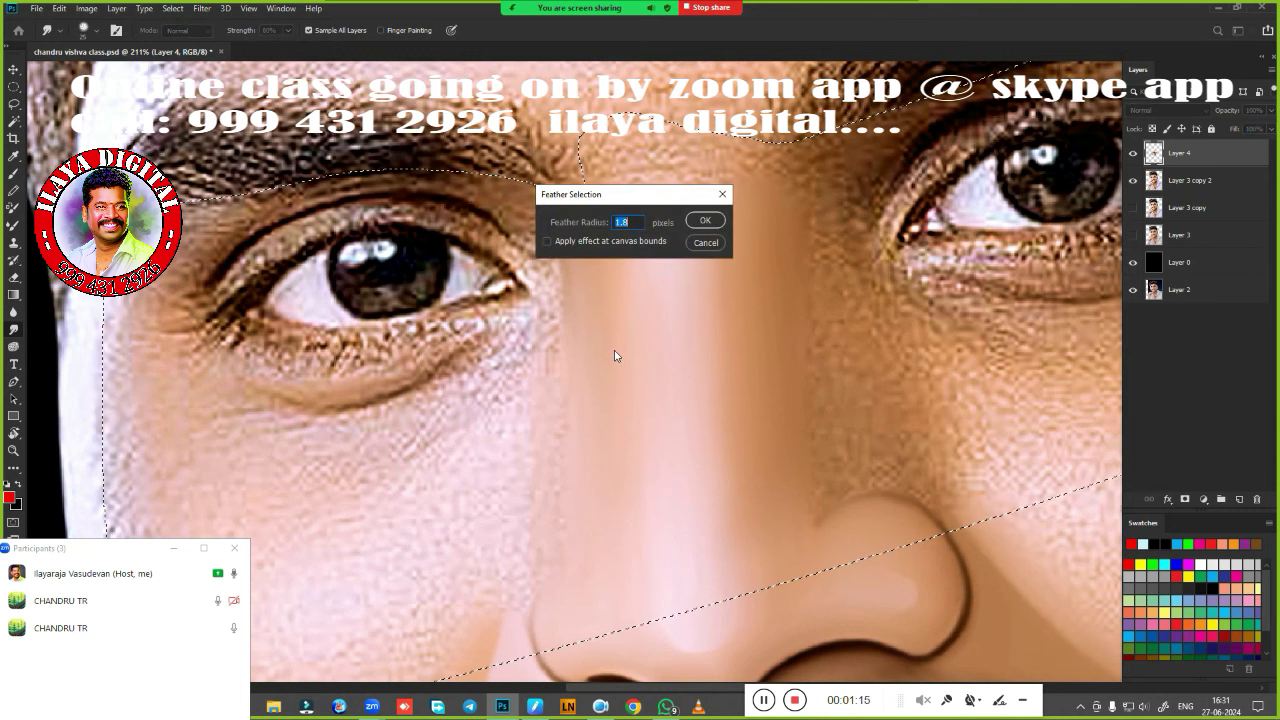
pyautogui.press('Return')
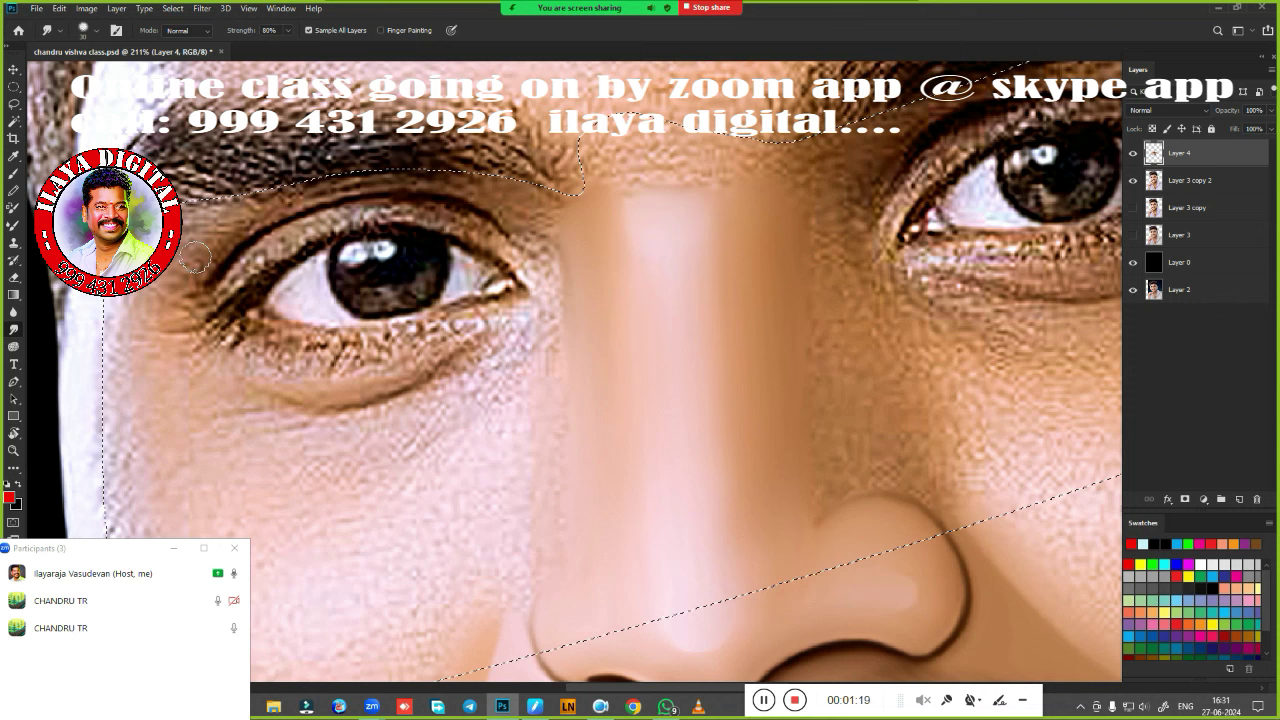
pyautogui.press('b')
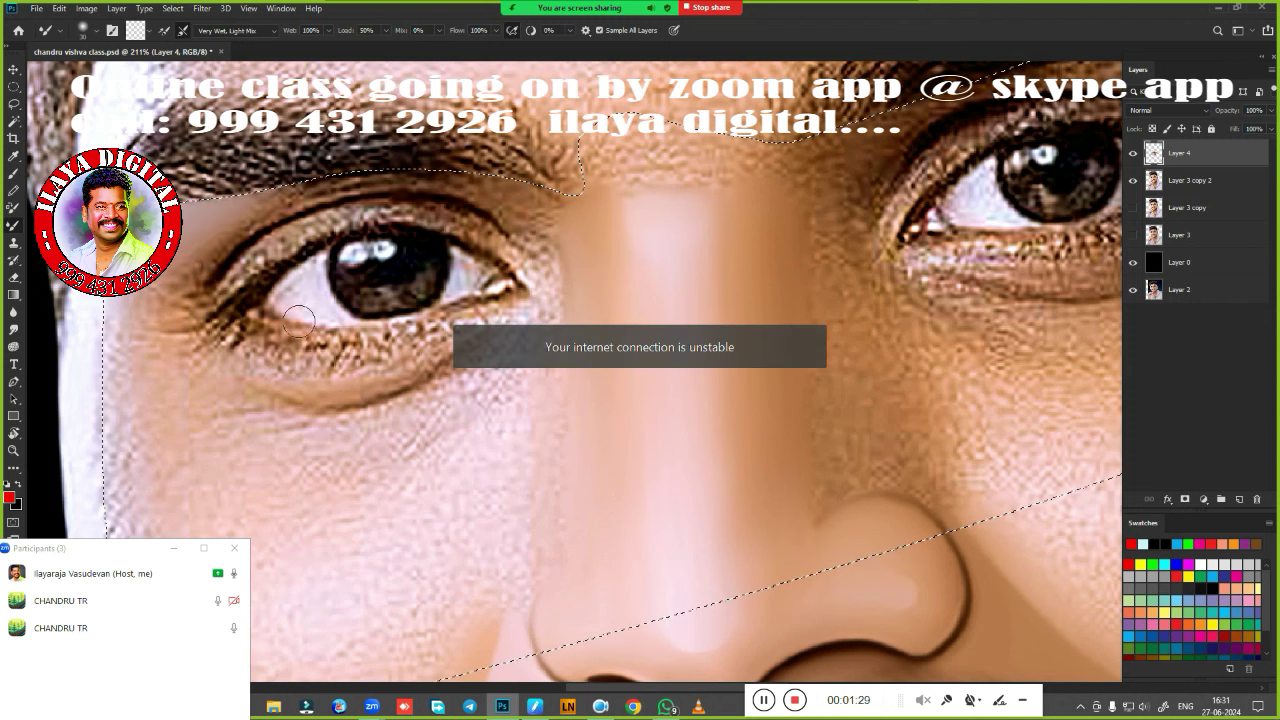
# Shrink the Mixer Brush and smooth the skin near the outer eye corner.
pyautogui.press('[')
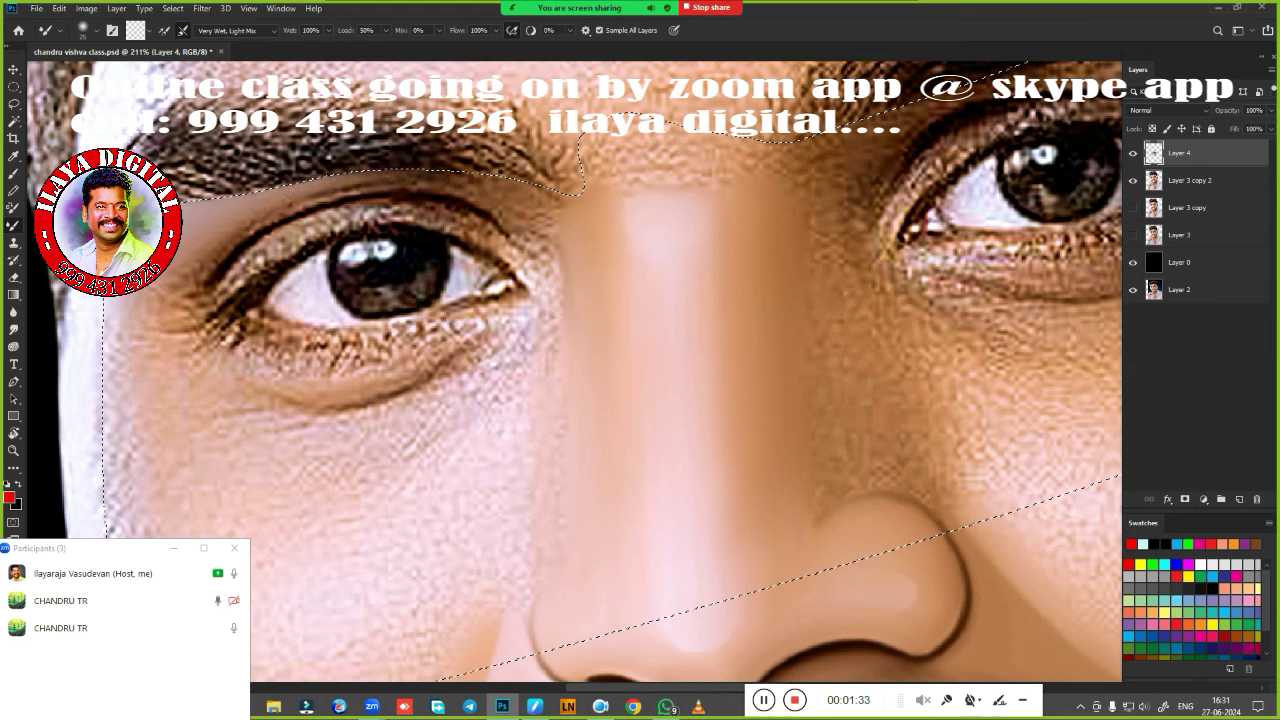
pyautogui.rightClick(465, 218)
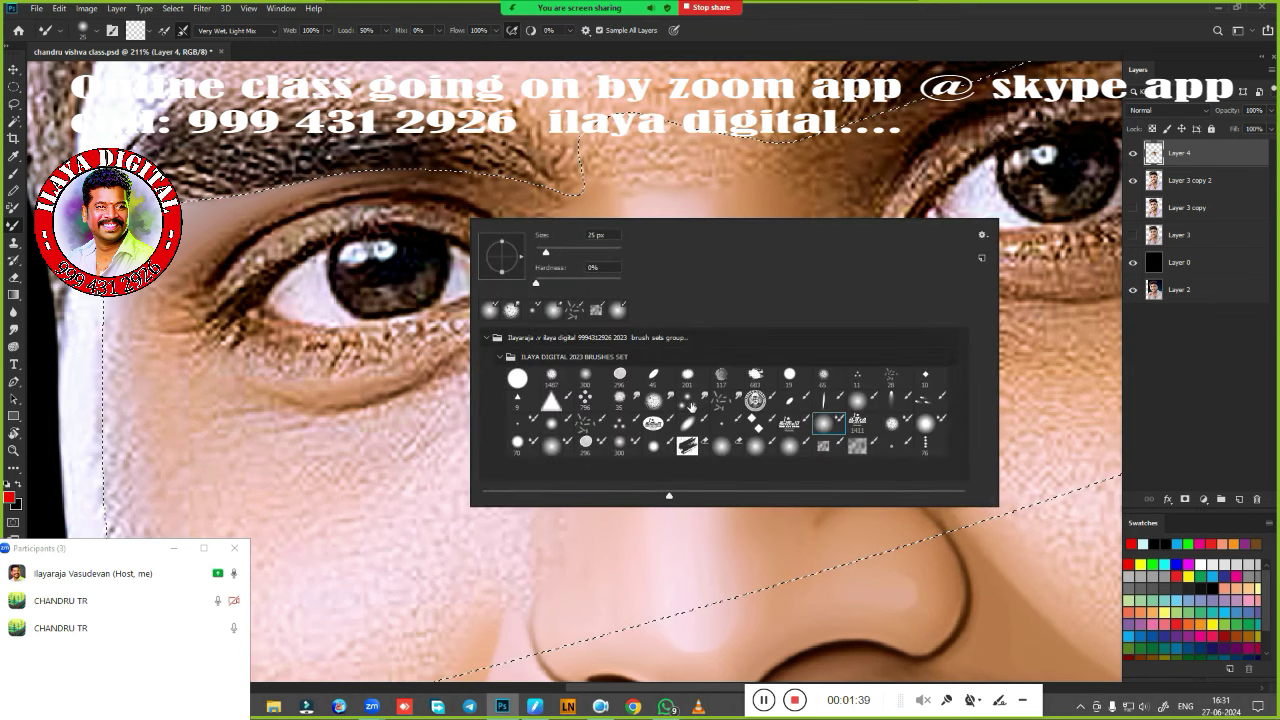
pyautogui.click(818, 29)
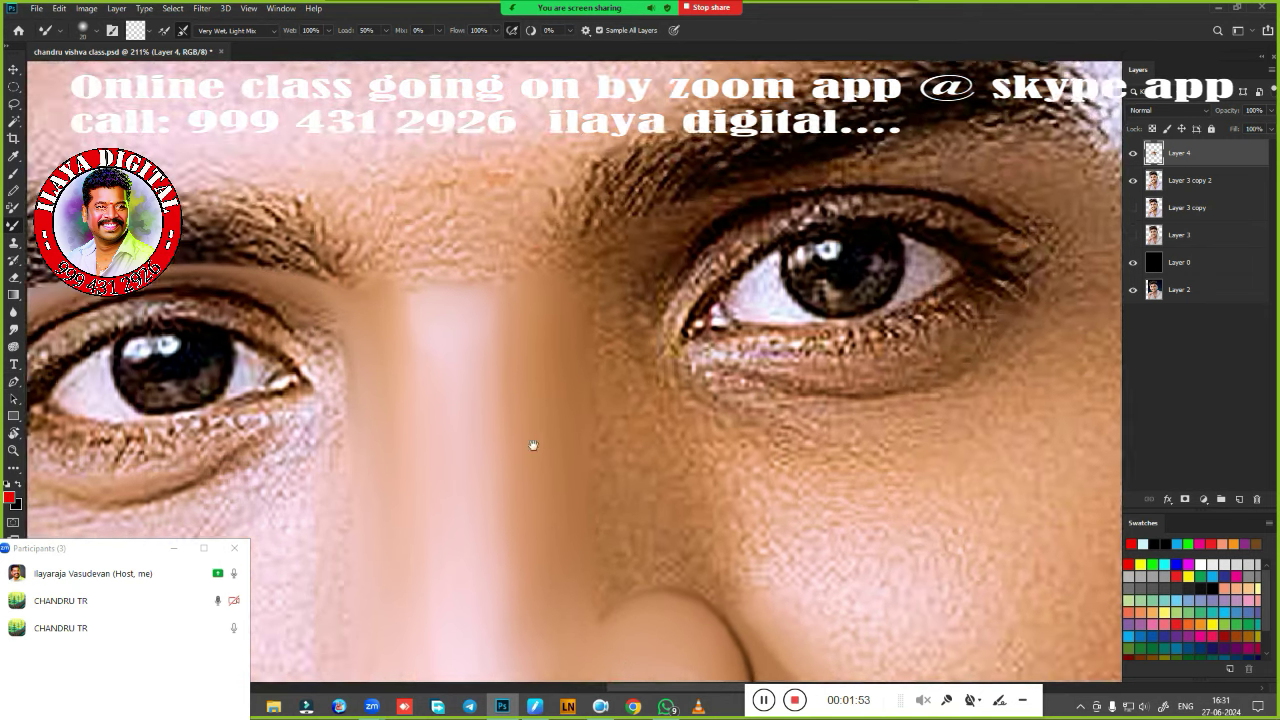
pyautogui.moveTo(1000, 300); pyautogui.dragTo(530, 480)
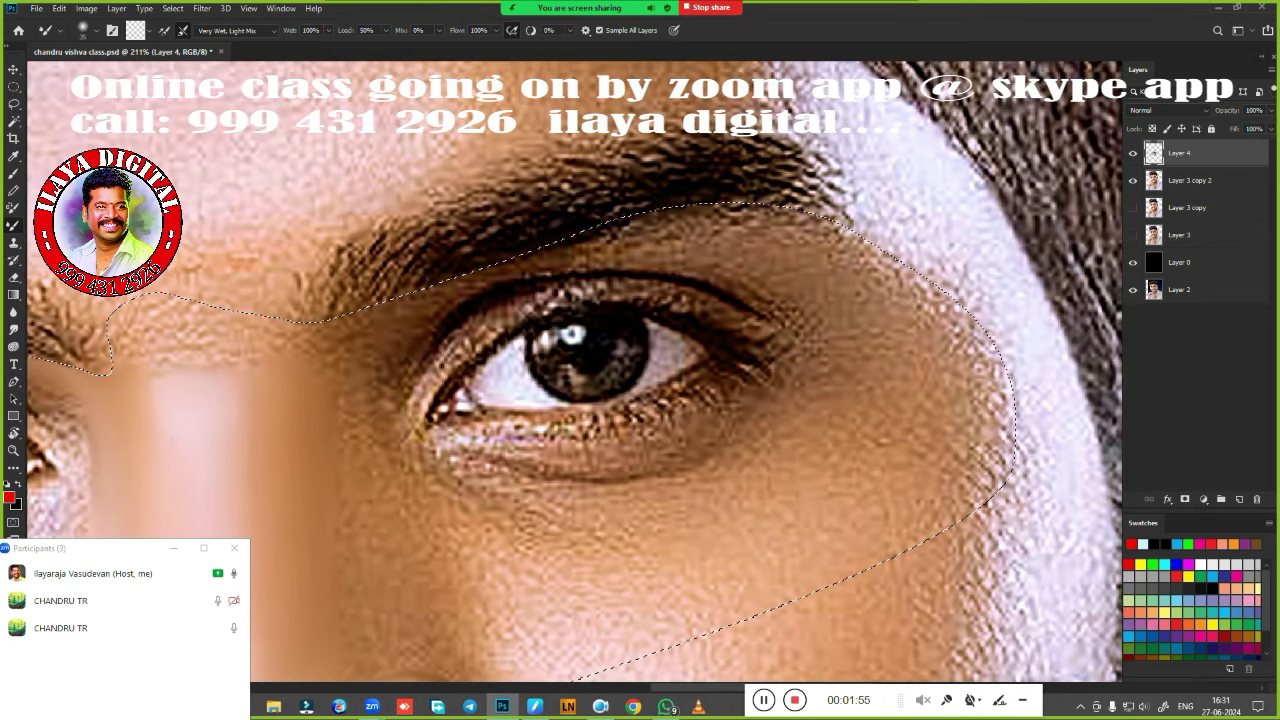
pyautogui.press('[')
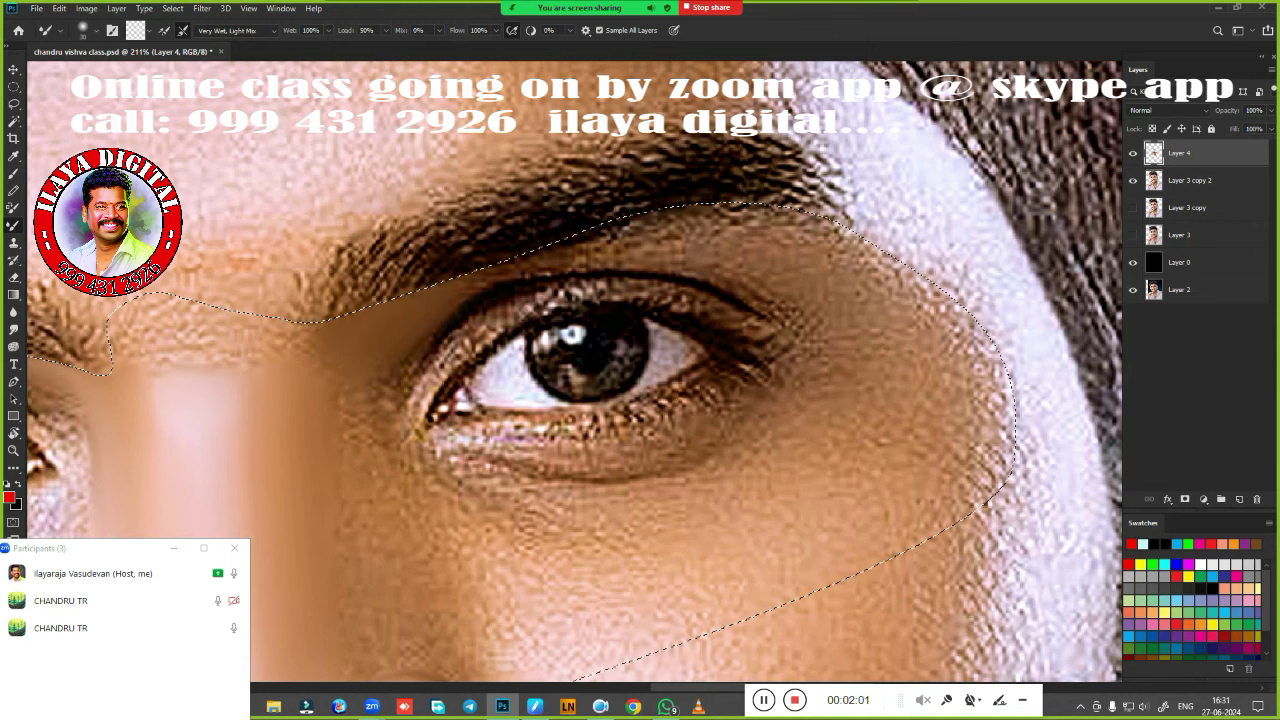
pyautogui.moveTo(862, 340)
pyautogui.mouseDown()
pyautogui.moveTo(876, 257)
pyautogui.moveTo(736, 237)
pyautogui.moveTo(697, 208)
pyautogui.moveTo(675, 235)
pyautogui.moveTo(500, 257)
pyautogui.moveTo(535, 262)
pyautogui.moveTo(562, 243)
pyautogui.moveTo(545, 264)
pyautogui.mouseUp()
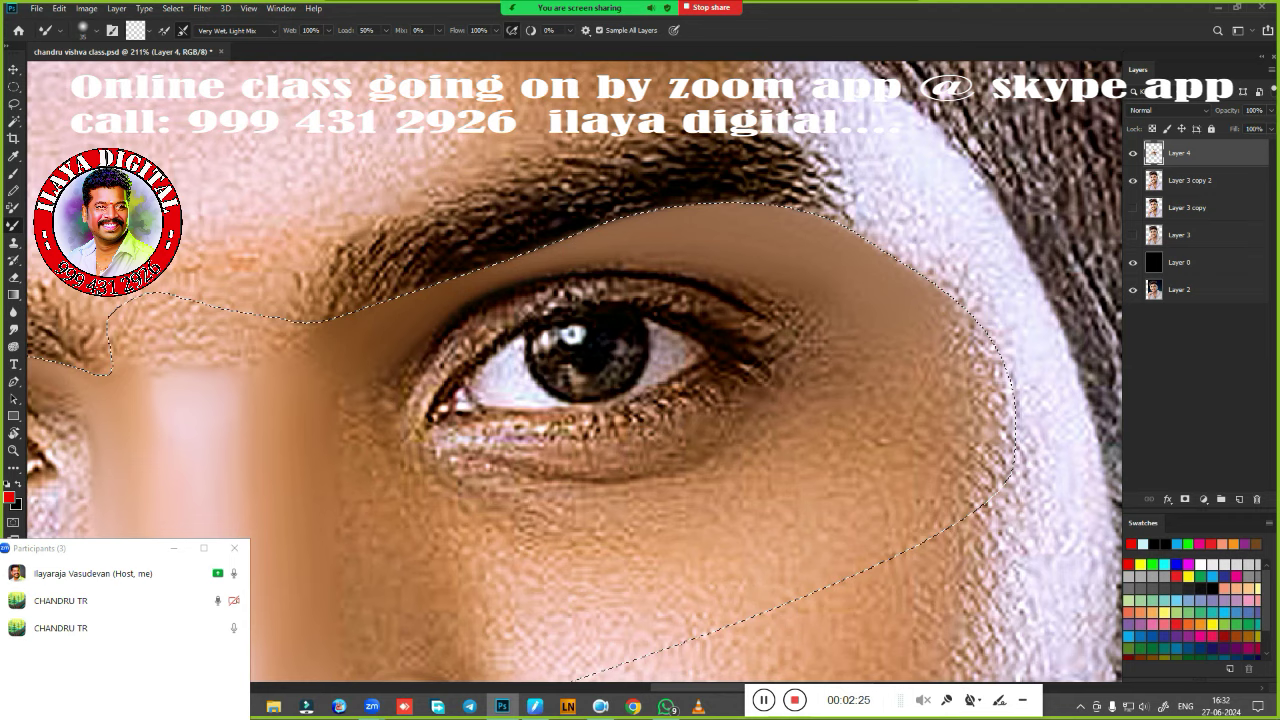
# Paint even skin along the temple, cheek and face edge, then feather the selection again.
pyautogui.scroll(-3, 660, 444)
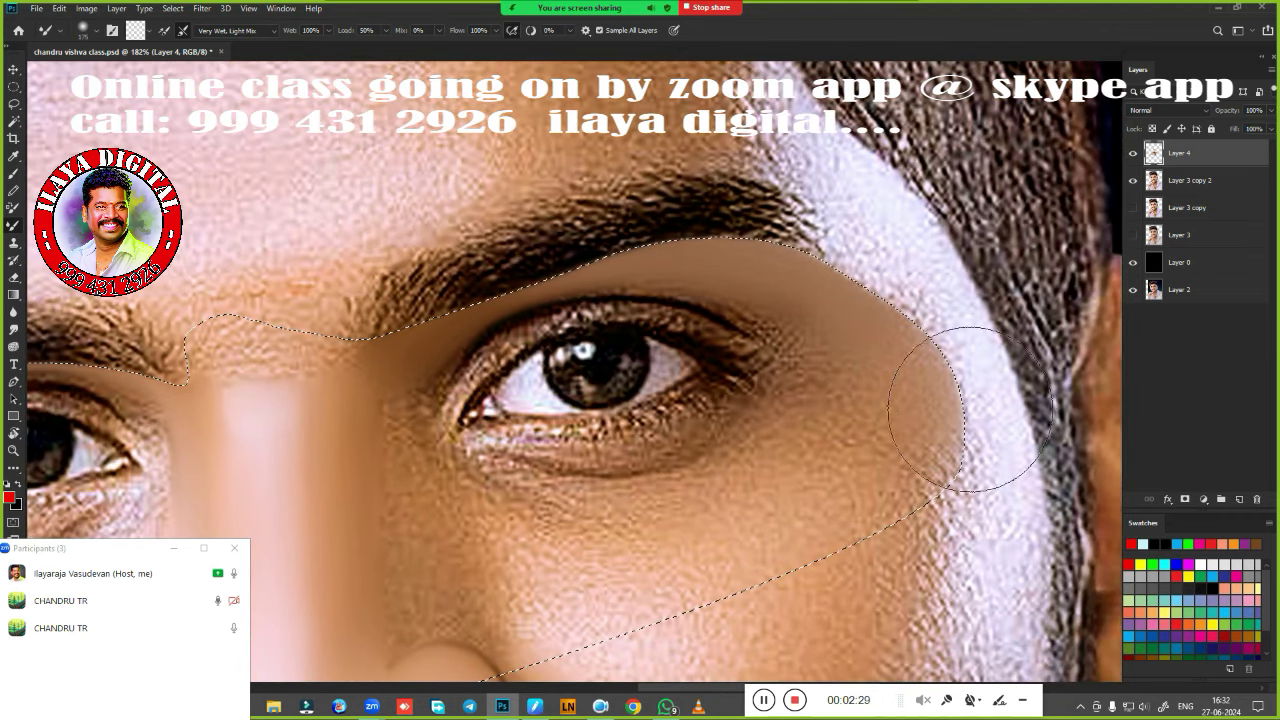
pyautogui.moveTo(969, 409); pyautogui.dragTo(957, 343)
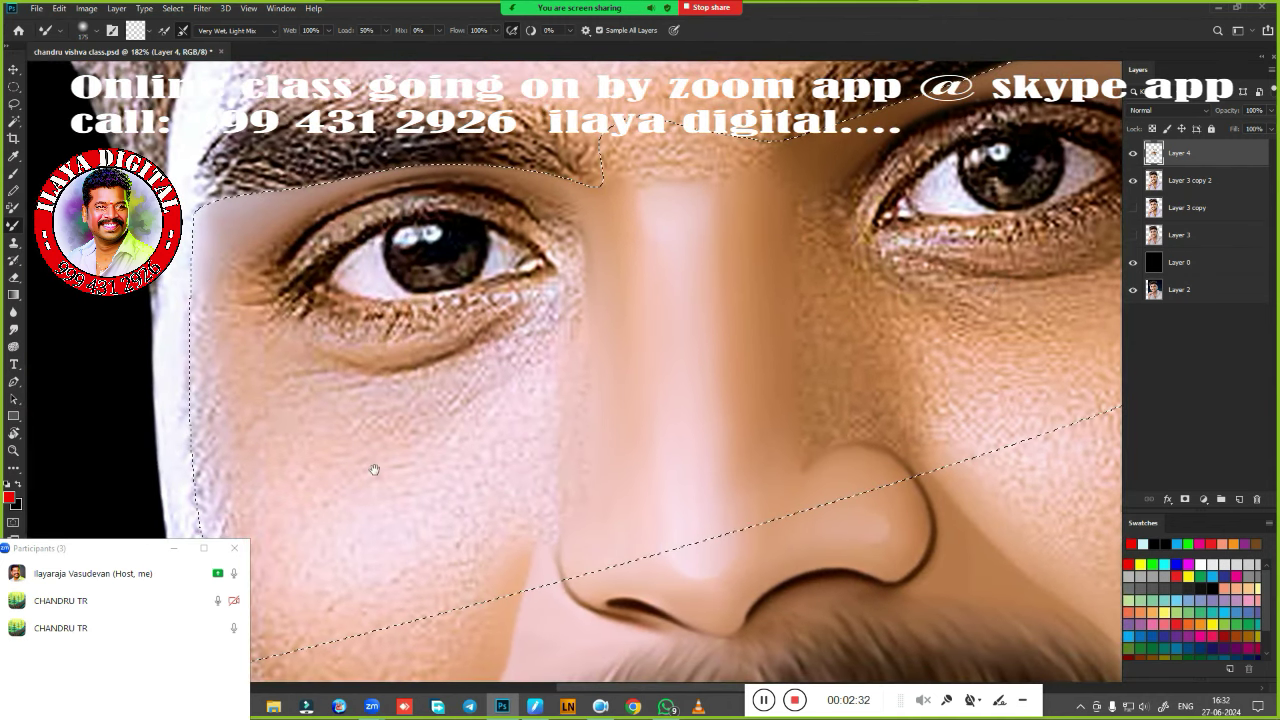
pyautogui.moveTo(975, 290); pyautogui.dragTo(371, 466)
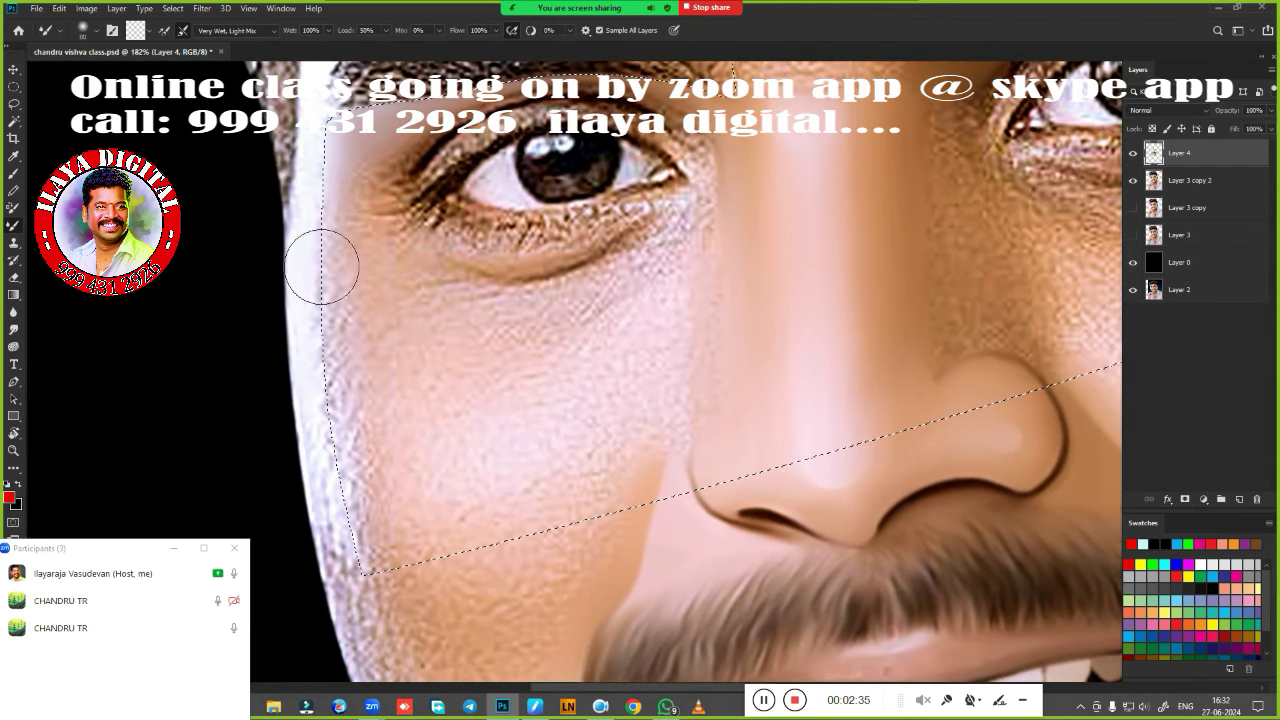
pyautogui.moveTo(286, 251); pyautogui.dragTo(334, 457)
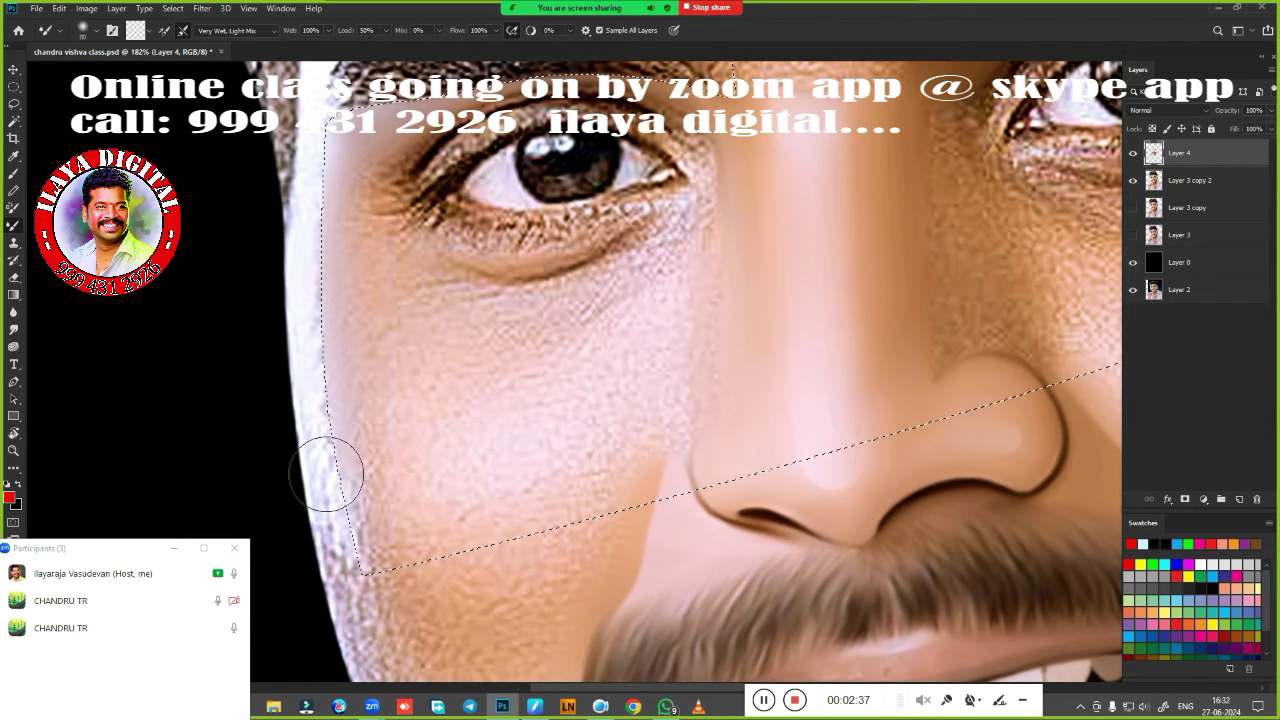
pyautogui.moveTo(831, 207)
pyautogui.mouseDown()
pyautogui.moveTo(648, 402)
pyautogui.moveTo(588, 390)
pyautogui.mouseUp()
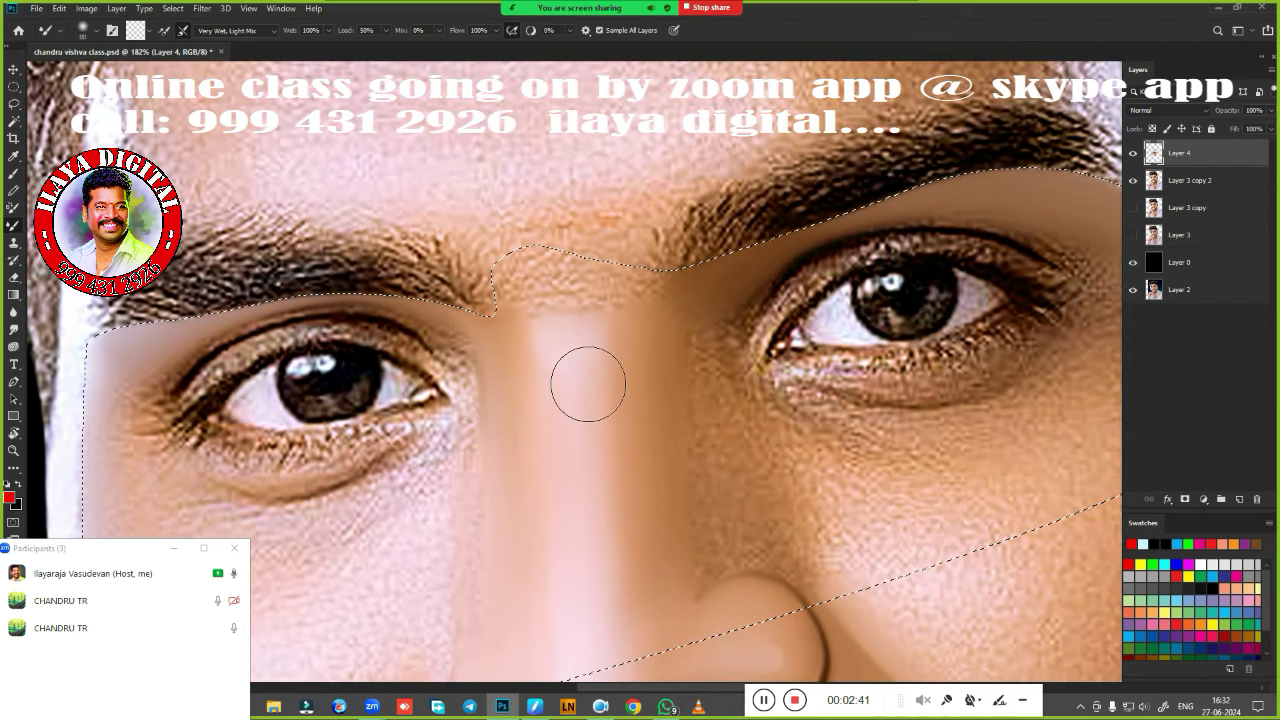
pyautogui.hotkey('shift', 'F6')
pyautogui.press('Return')
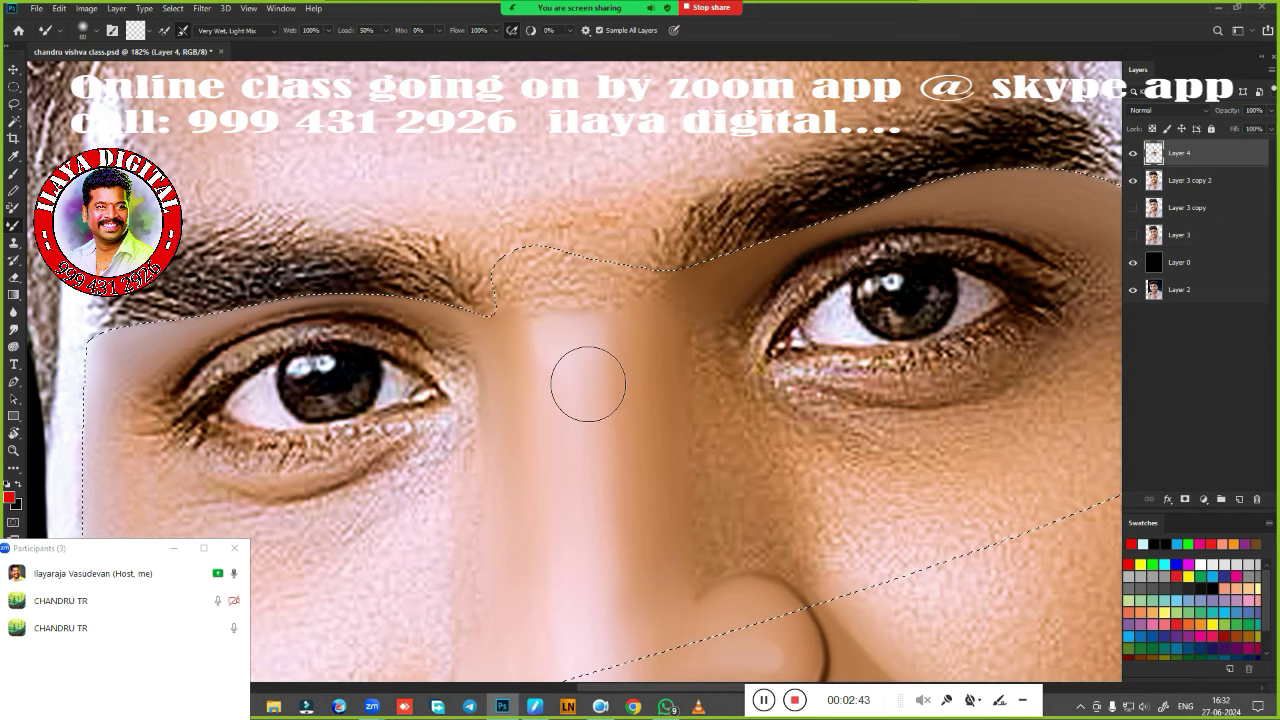
pyautogui.moveTo(588, 390); pyautogui.dragTo(673, 375)
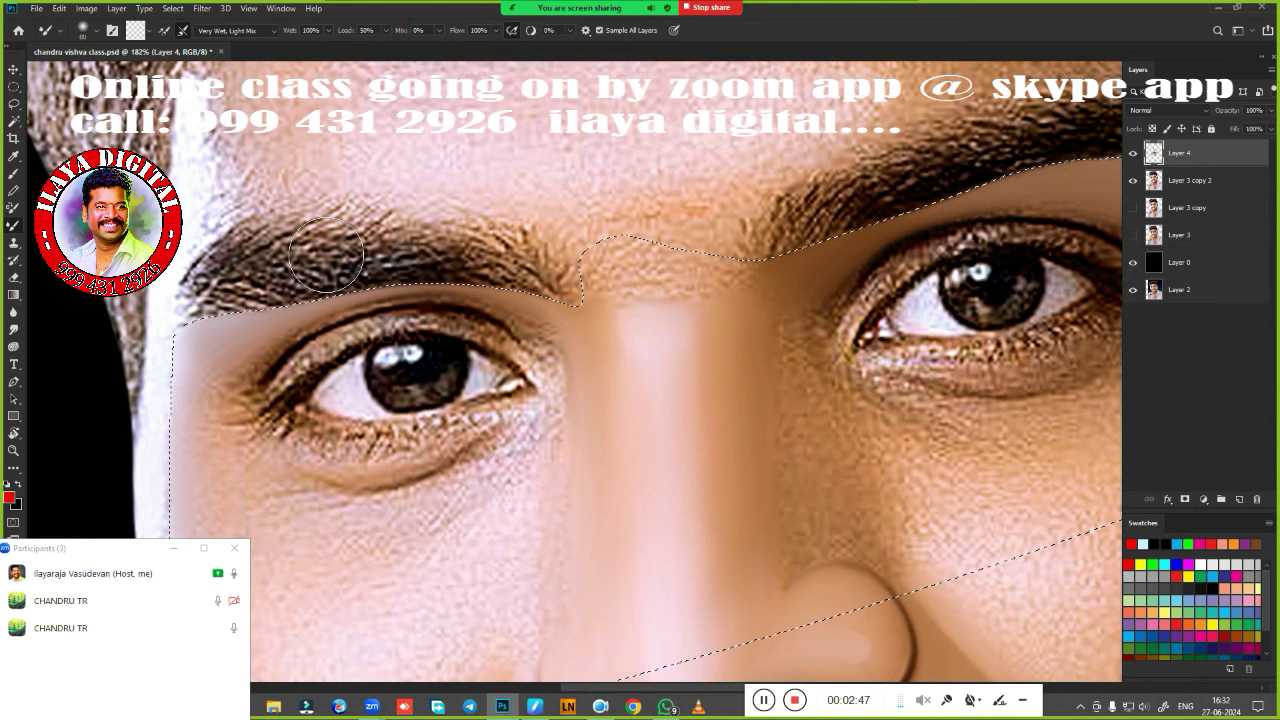
# With the Smudge tool, smooth the left eyebrow's hair texture and its top and lower edges.
pyautogui.press('r')
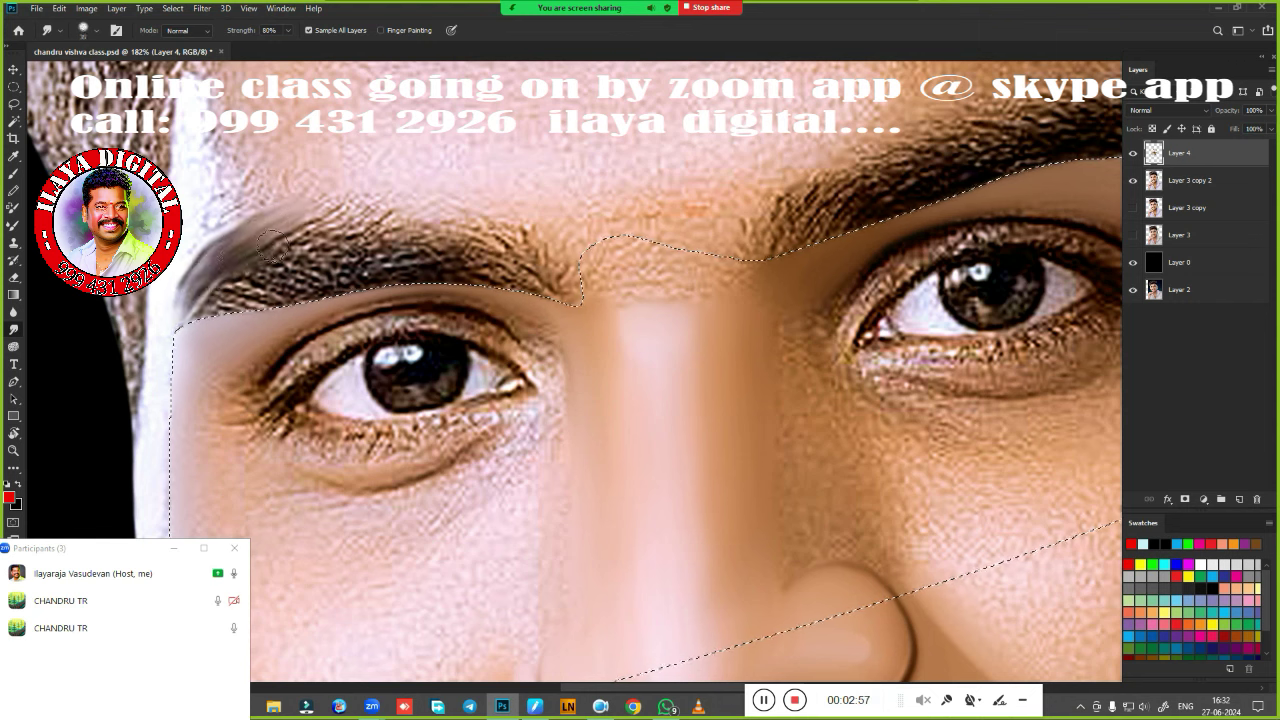
pyautogui.moveTo(272, 245)
pyautogui.mouseDown()
pyautogui.moveTo(380, 237)
pyautogui.moveTo(421, 257)
pyautogui.moveTo(510, 262)
pyautogui.moveTo(466, 272)
pyautogui.moveTo(561, 287)
pyautogui.mouseUp()
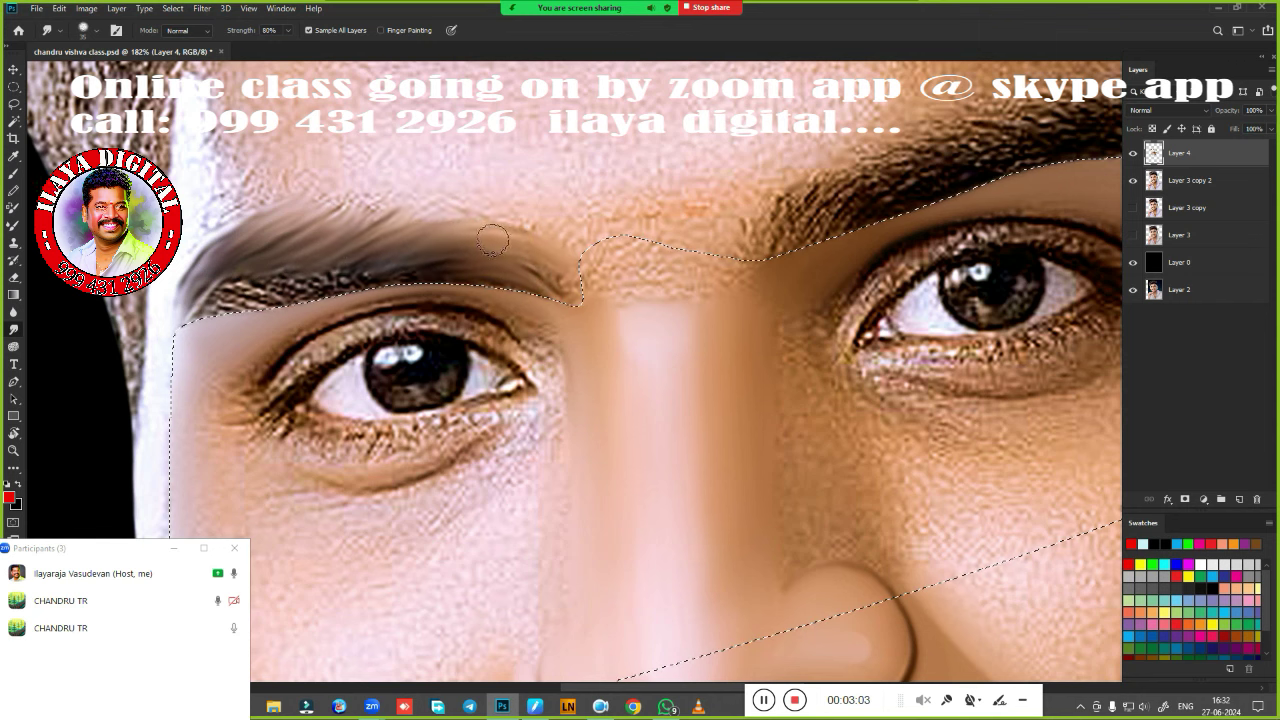
pyautogui.moveTo(305, 212)
pyautogui.mouseDown()
pyautogui.moveTo(476, 206)
pyautogui.moveTo(580, 234)
pyautogui.mouseUp()
pyautogui.moveTo(240, 280)
pyautogui.mouseDown()
pyautogui.moveTo(190, 295)
pyautogui.moveTo(315, 265)
pyautogui.moveTo(215, 295)
pyautogui.moveTo(406, 271)
pyautogui.moveTo(325, 300)
pyautogui.moveTo(254, 304)
pyautogui.mouseUp()
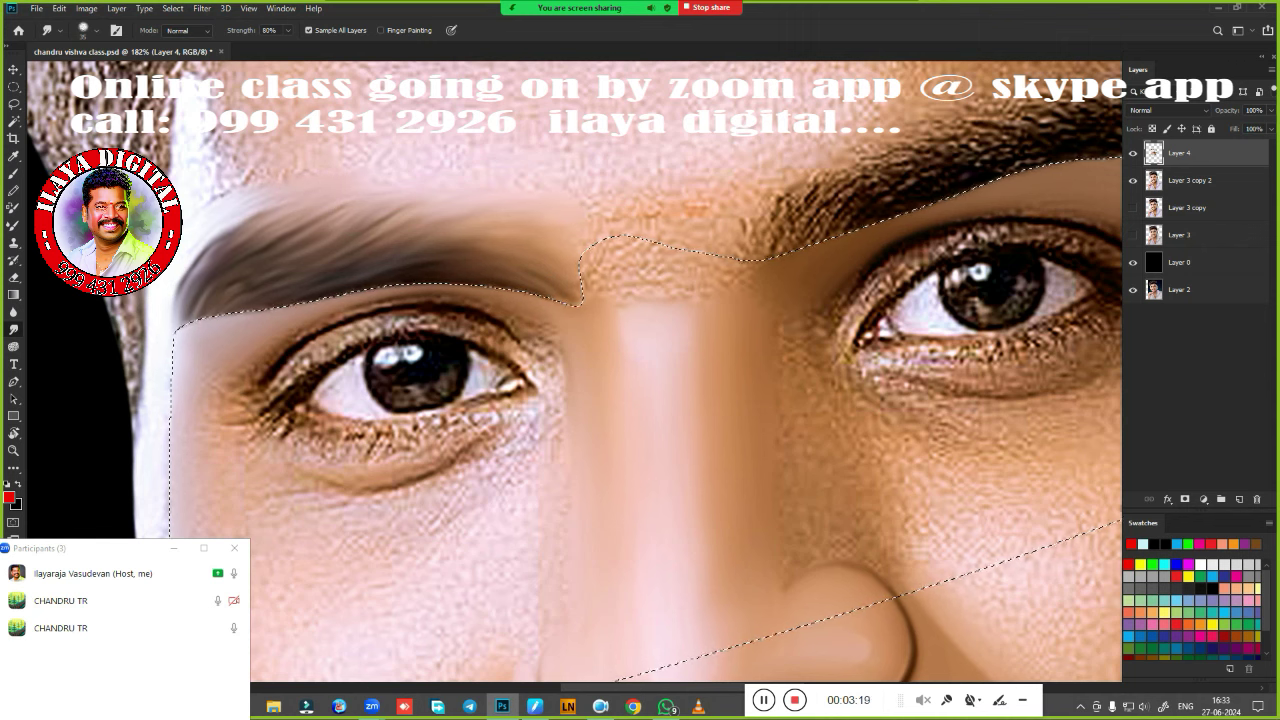
# Smudge the right eyebrow, its tail and the temple hair edge, blending skin below the brow.
pyautogui.moveTo(748, 246); pyautogui.dragTo(835, 177)
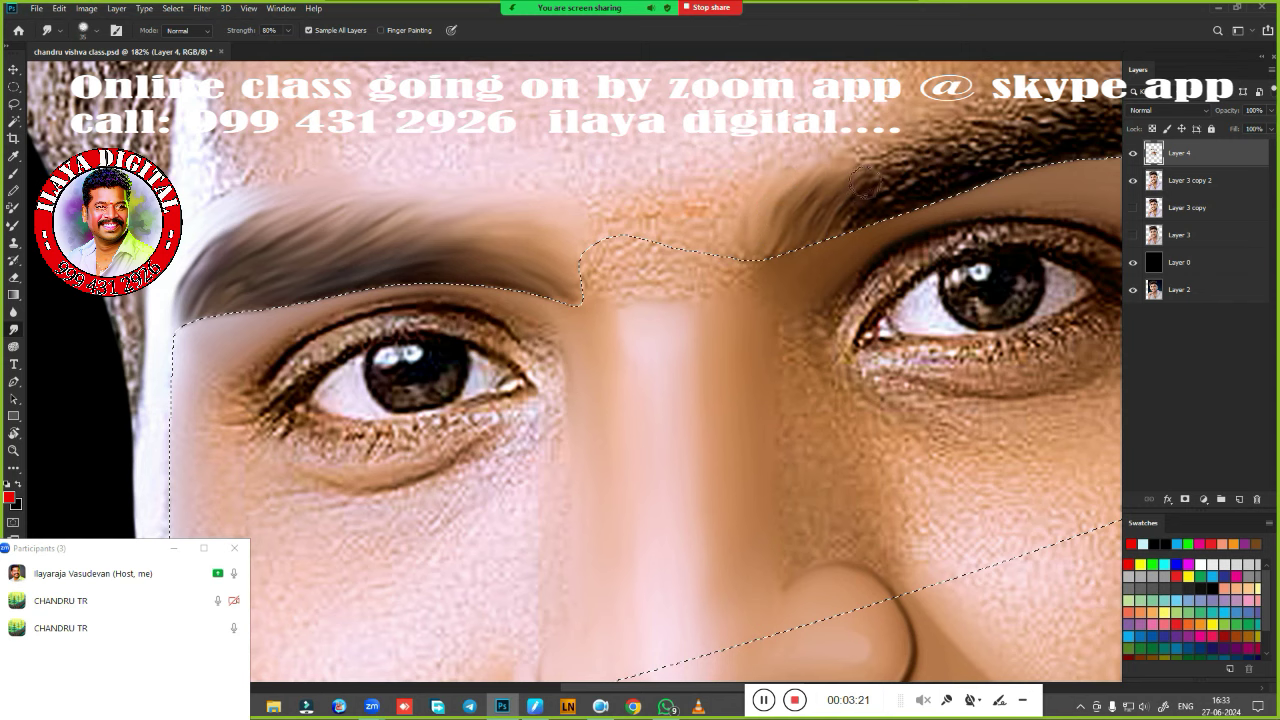
pyautogui.moveTo(751, 314); pyautogui.dragTo(365, 440)
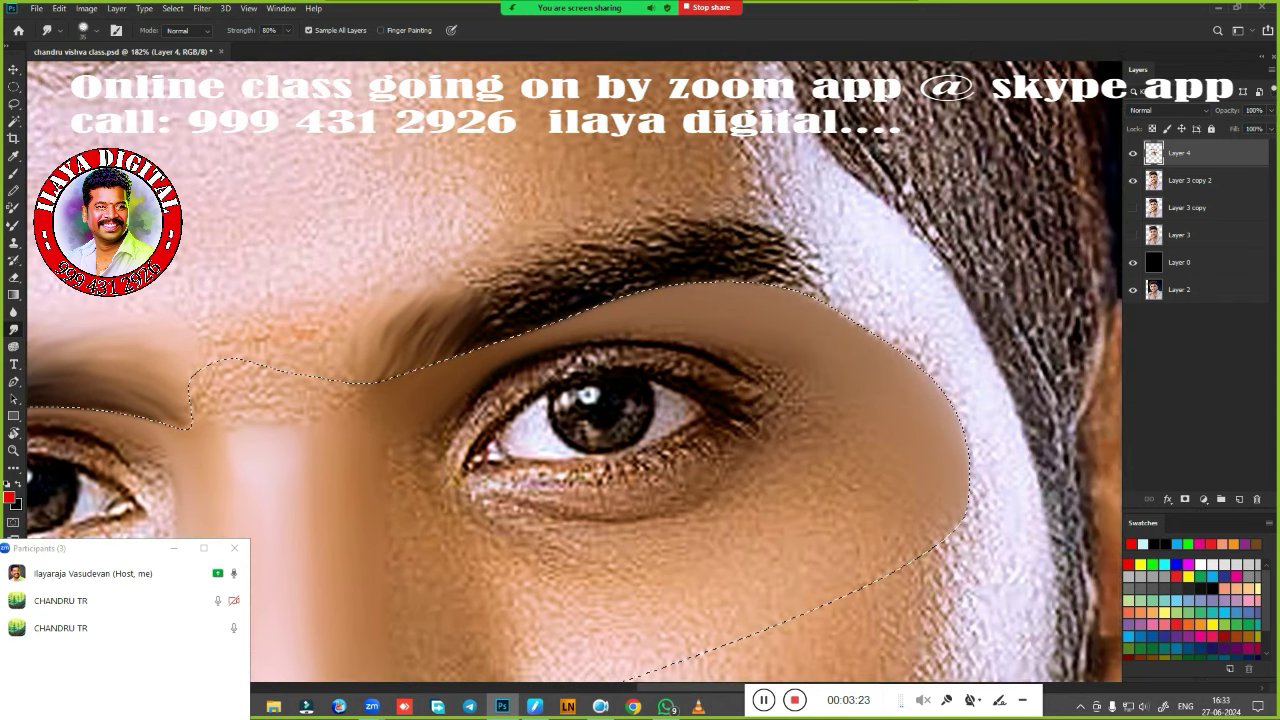
pyautogui.moveTo(448, 327)
pyautogui.mouseDown()
pyautogui.moveTo(627, 238)
pyautogui.moveTo(740, 235)
pyautogui.moveTo(940, 373)
pyautogui.mouseUp()
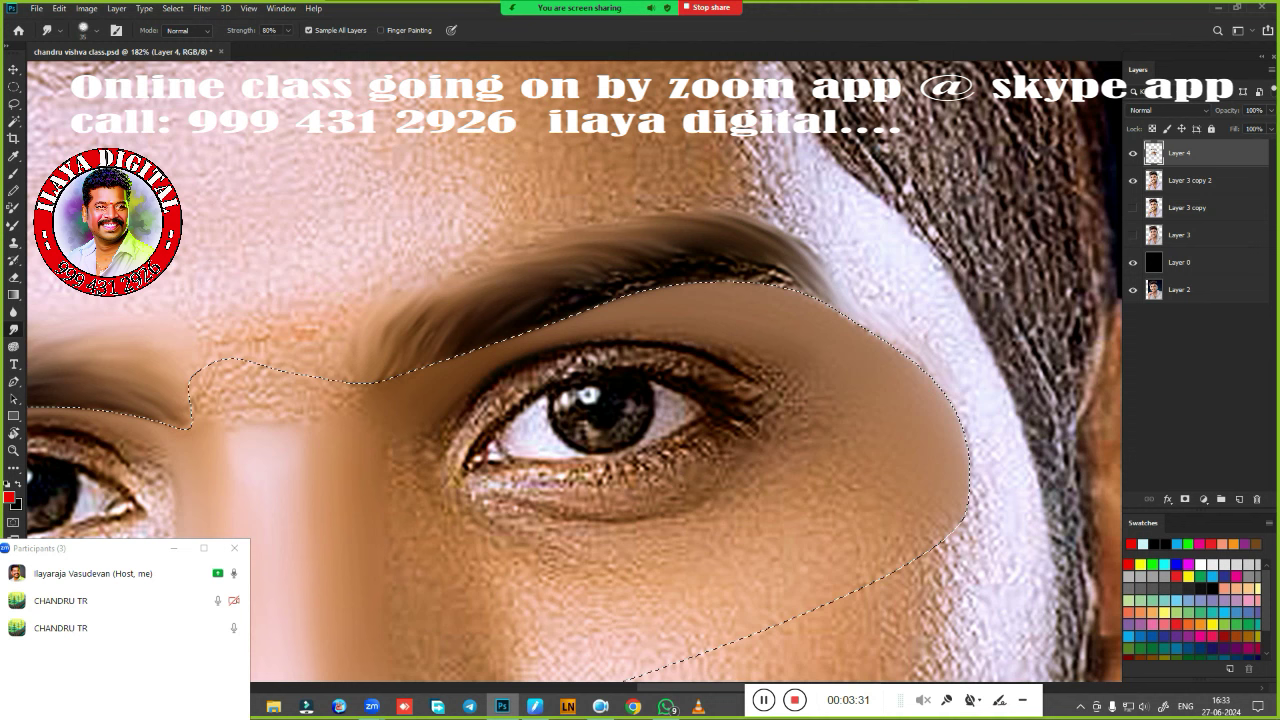
pyautogui.moveTo(853, 325); pyautogui.dragTo(884, 344)
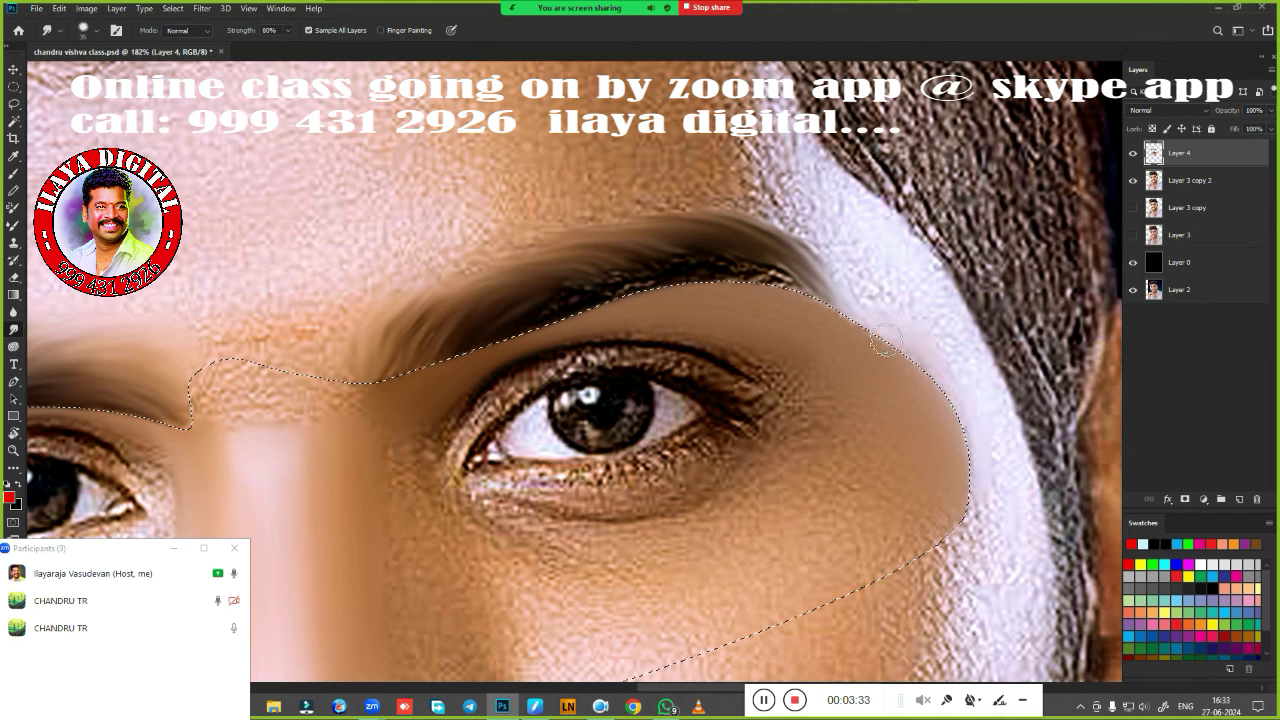
pyautogui.moveTo(790, 215); pyautogui.dragTo(863, 272)
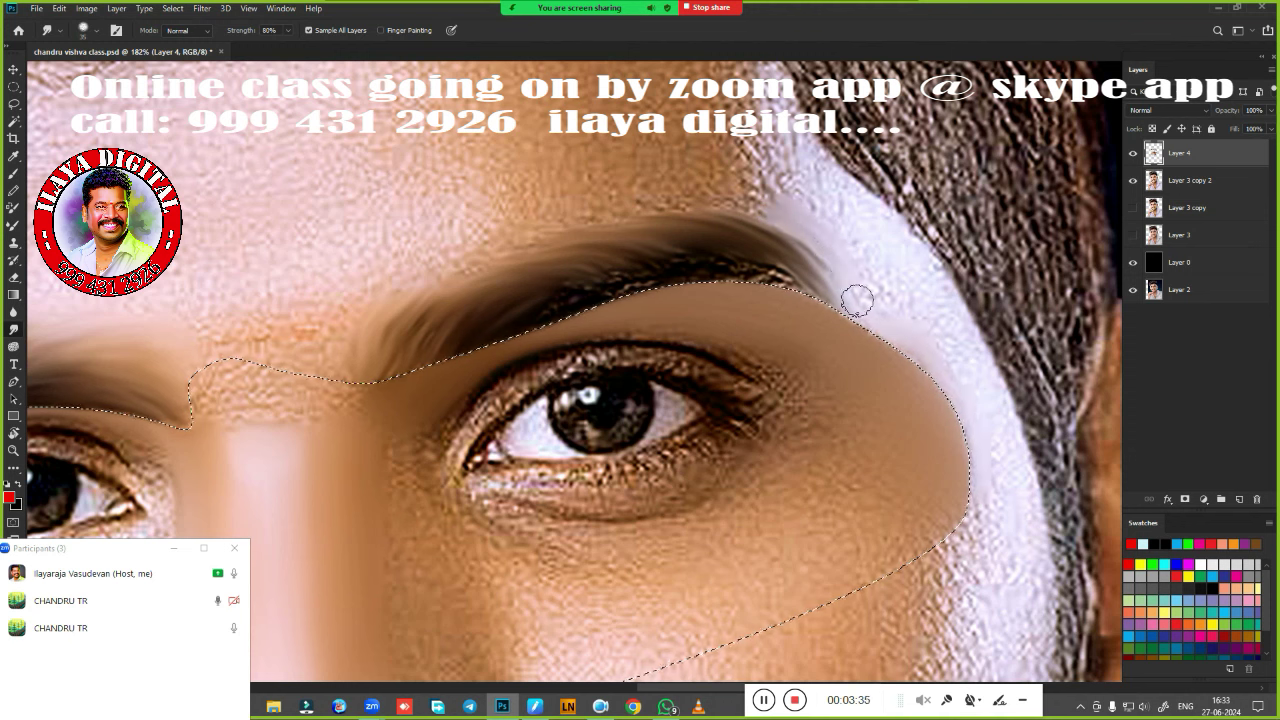
pyautogui.moveTo(785, 222)
pyautogui.mouseDown()
pyautogui.moveTo(493, 246)
pyautogui.moveTo(385, 340)
pyautogui.mouseUp()
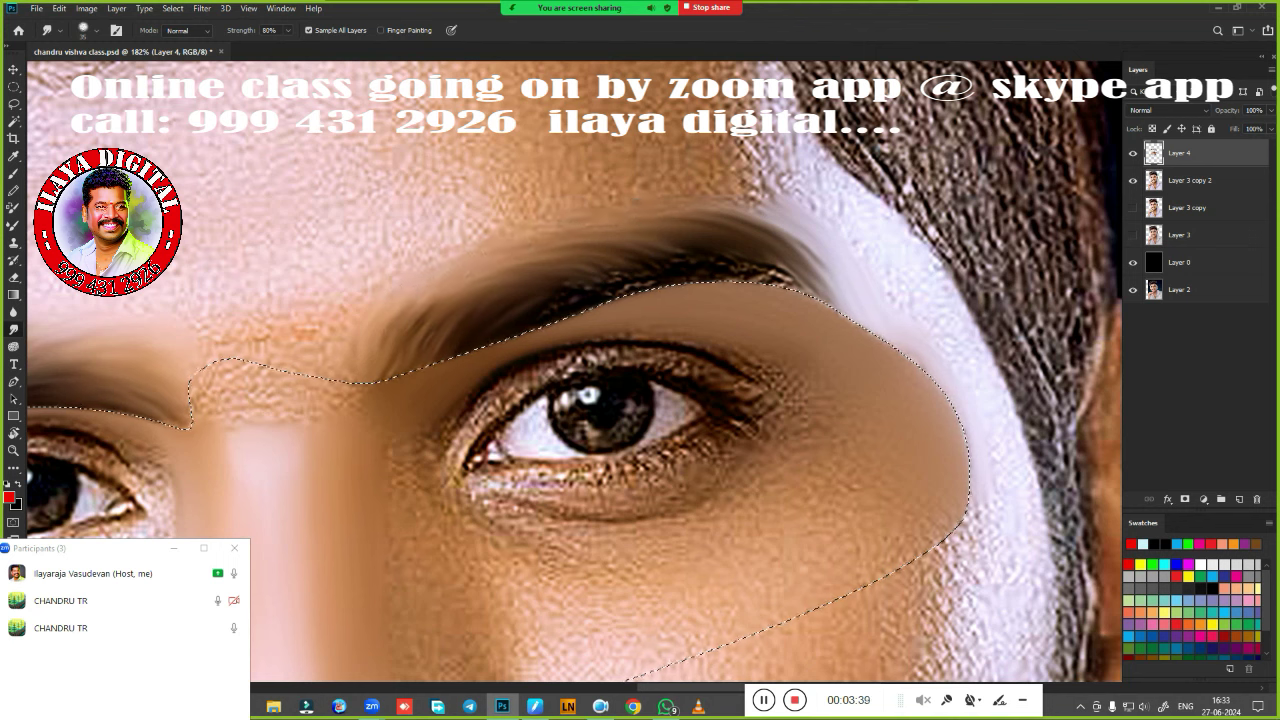
pyautogui.moveTo(590, 293)
pyautogui.mouseDown()
pyautogui.moveTo(826, 305)
pyautogui.moveTo(717, 250)
pyautogui.moveTo(828, 290)
pyautogui.mouseUp()
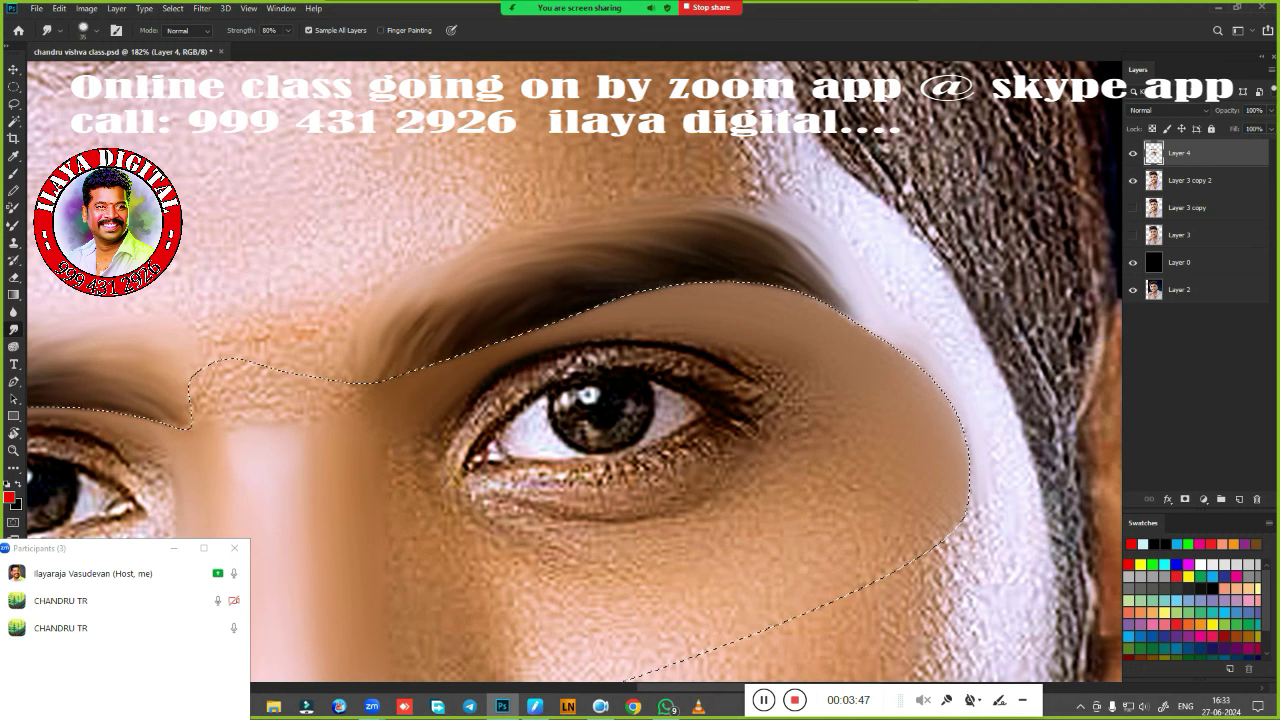
pyautogui.moveTo(398, 497)
pyautogui.mouseDown()
pyautogui.moveTo(484, 416)
pyautogui.moveTo(648, 307)
pyautogui.mouseUp()
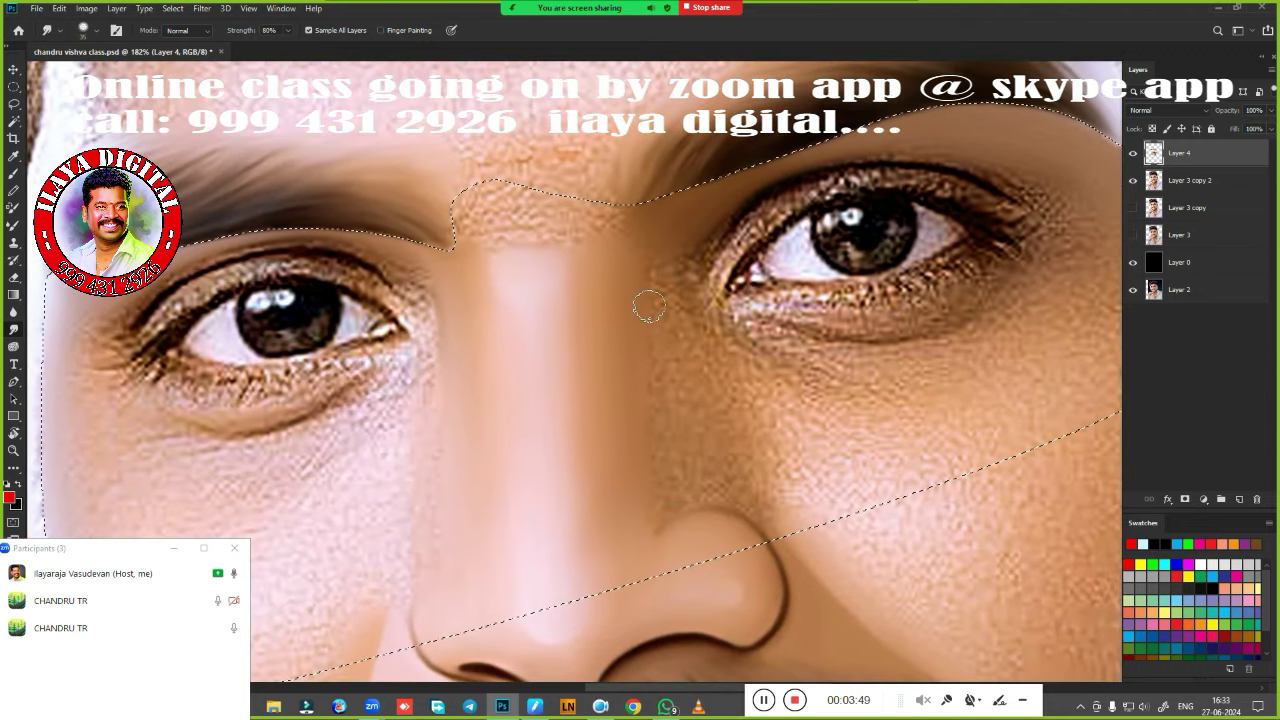
pyautogui.scroll(-2, 590, 360)
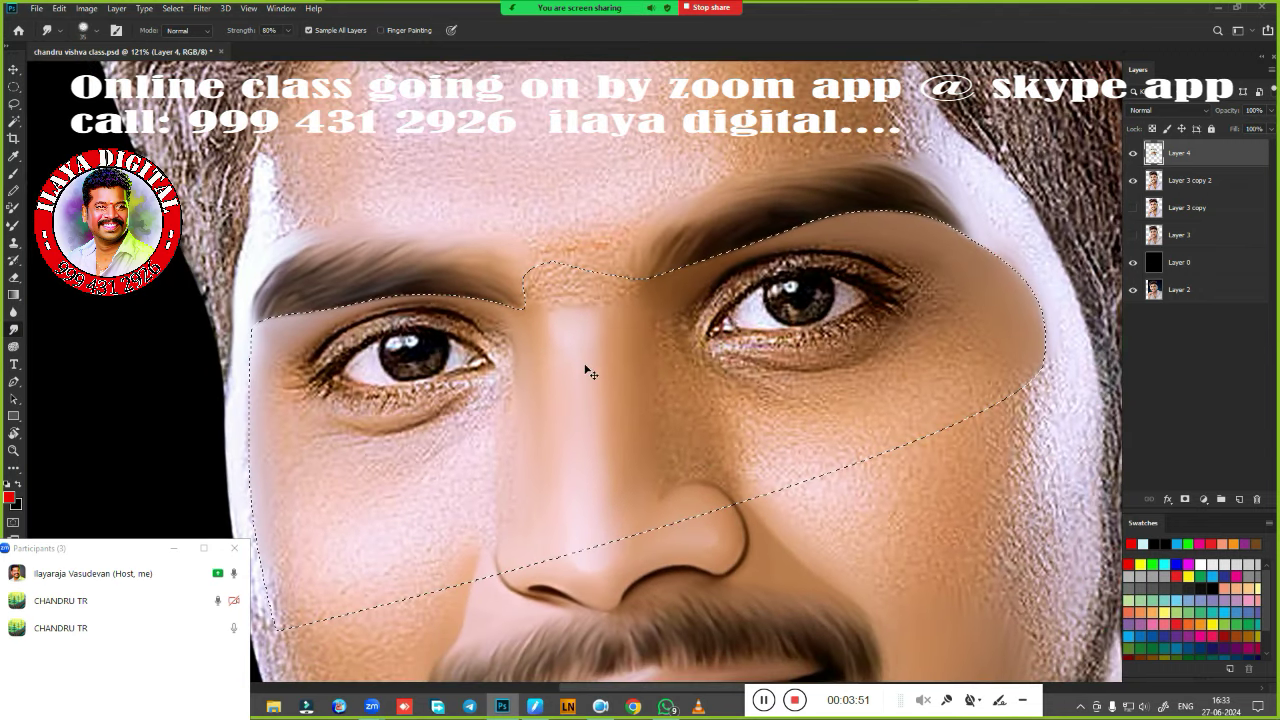
# Deselect, zoom to the nose bridge, and smudge the grainy skin between the eyebrows.
pyautogui.hotkey('ctrl', 'd')
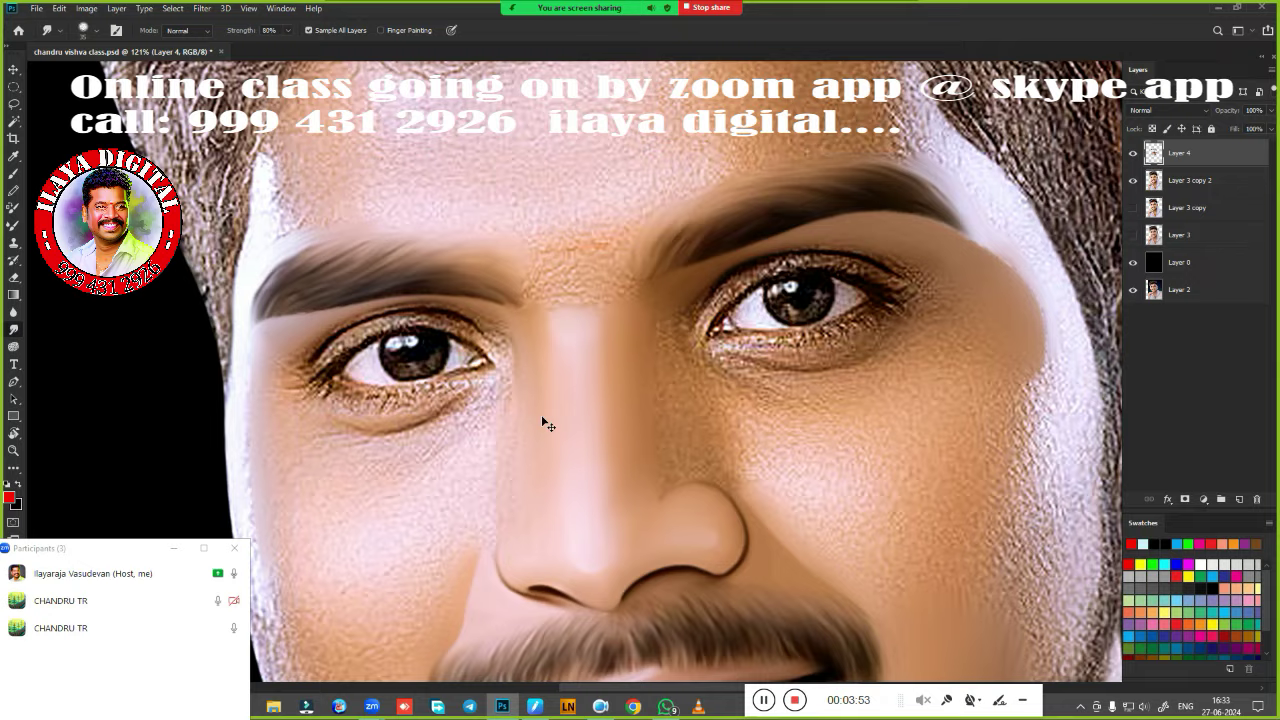
pyautogui.scroll(3, 543, 424)
pyautogui.moveTo(586, 406); pyautogui.dragTo(675, 403)
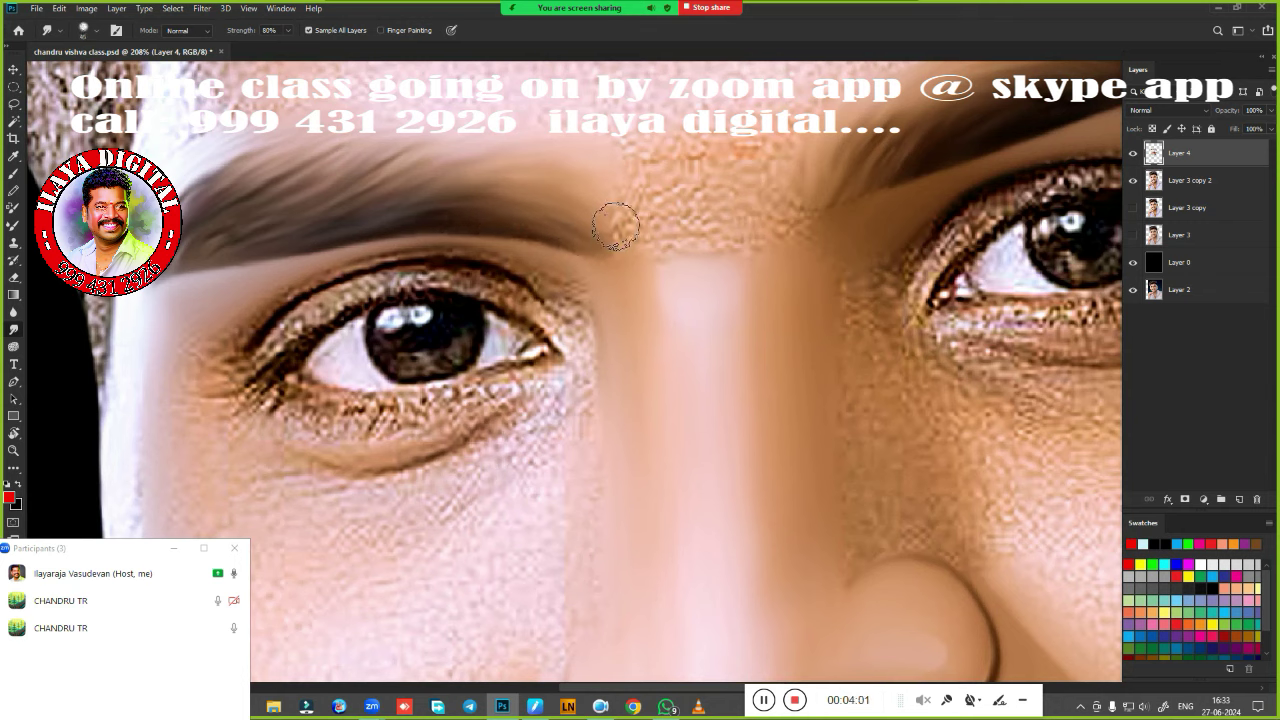
pyautogui.moveTo(618, 160)
pyautogui.mouseDown()
pyautogui.moveTo(674, 200)
pyautogui.moveTo(754, 171)
pyautogui.moveTo(788, 125)
pyautogui.moveTo(737, 220)
pyautogui.moveTo(777, 206)
pyautogui.moveTo(757, 234)
pyautogui.mouseUp()
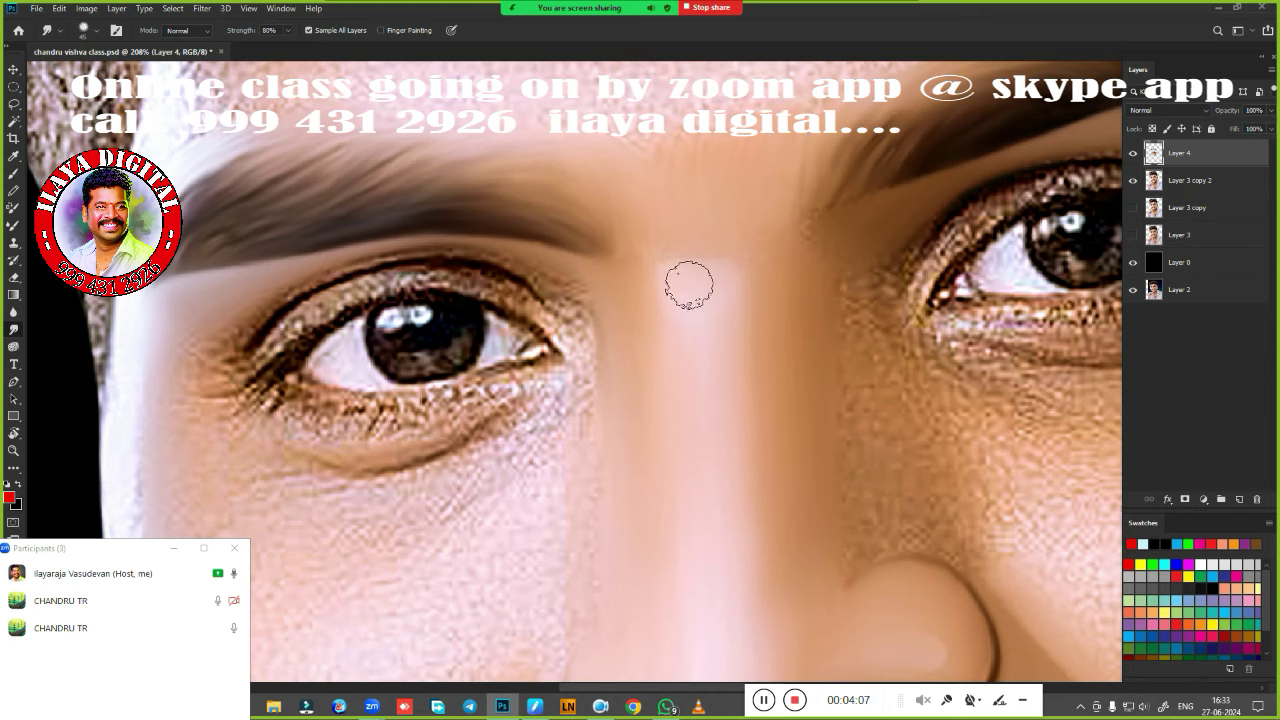
pyautogui.moveTo(658, 188)
pyautogui.mouseDown()
pyautogui.moveTo(663, 131)
pyautogui.moveTo(694, 160)
pyautogui.moveTo(766, 137)
pyautogui.moveTo(745, 222)
pyautogui.mouseUp()
pyautogui.moveTo(680, 351); pyautogui.dragTo(466, 380)
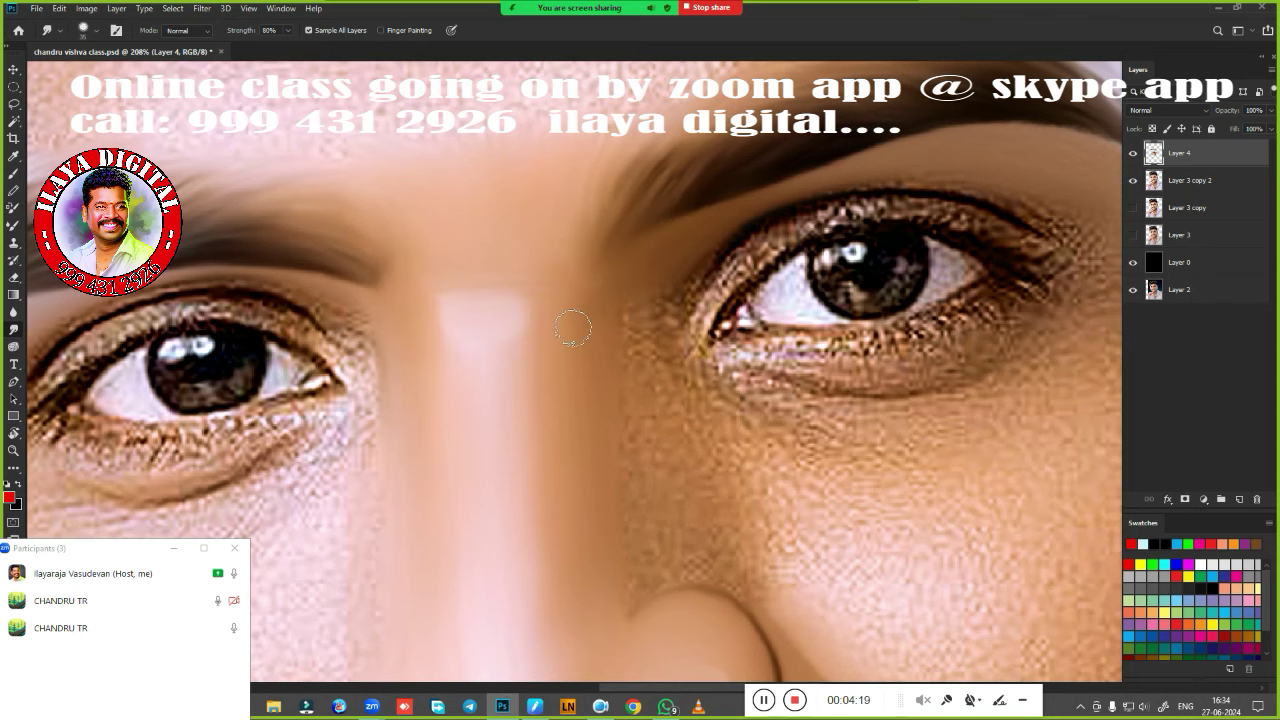
pyautogui.moveTo(590, 335)
pyautogui.mouseDown()
pyautogui.moveTo(543, 380)
pyautogui.moveTo(320, 465)
pyautogui.mouseUp()
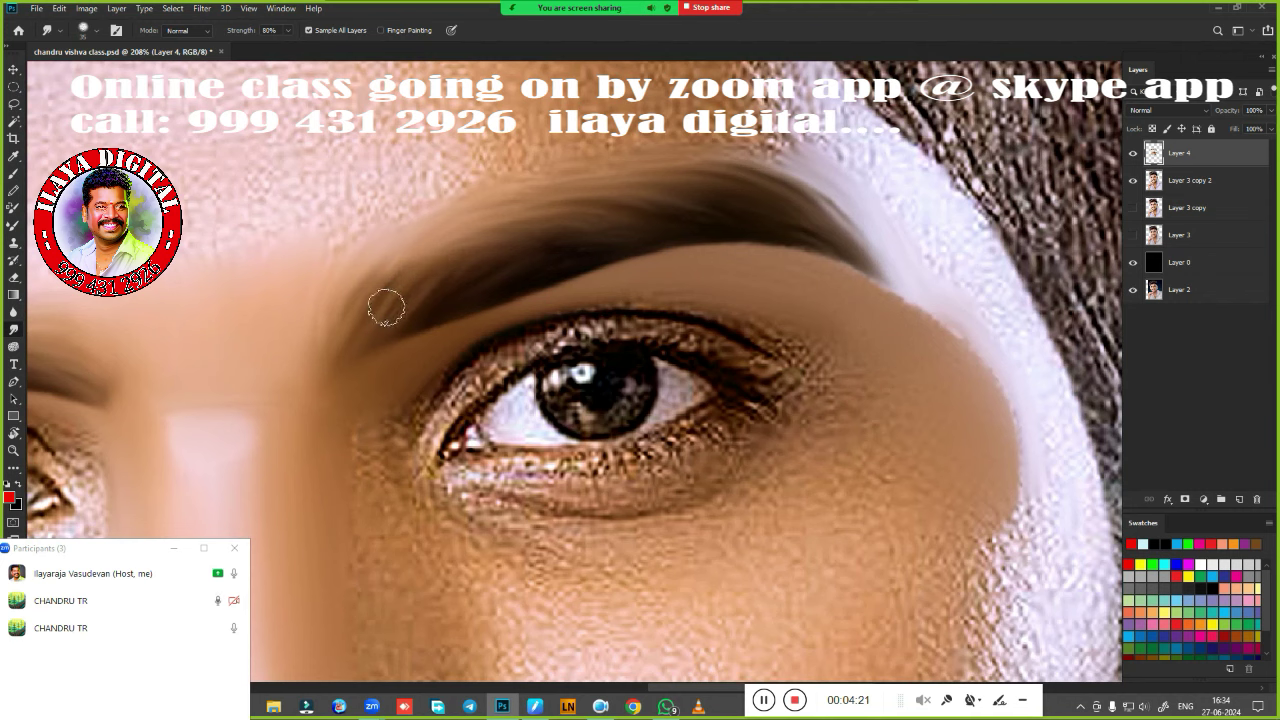
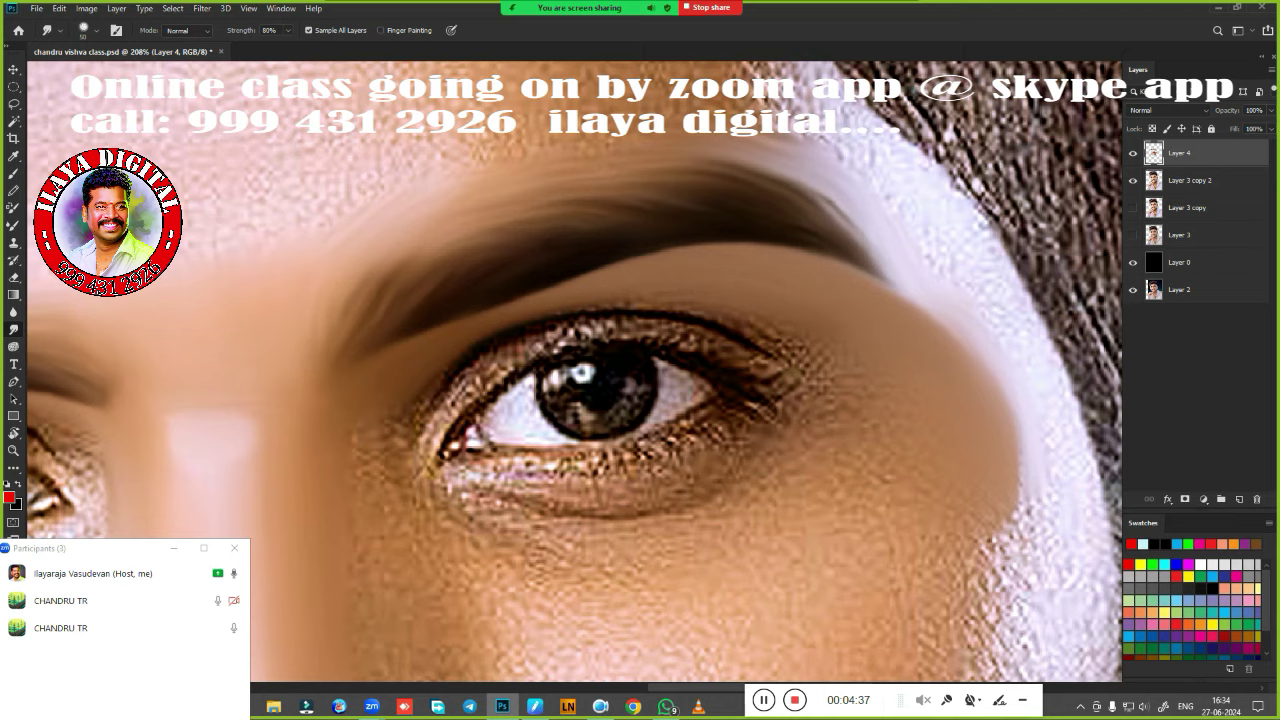
# Toggle the smoothed layer on and off to compare the face before and after smoothing.
pyautogui.scroll(-5, 575, 376)
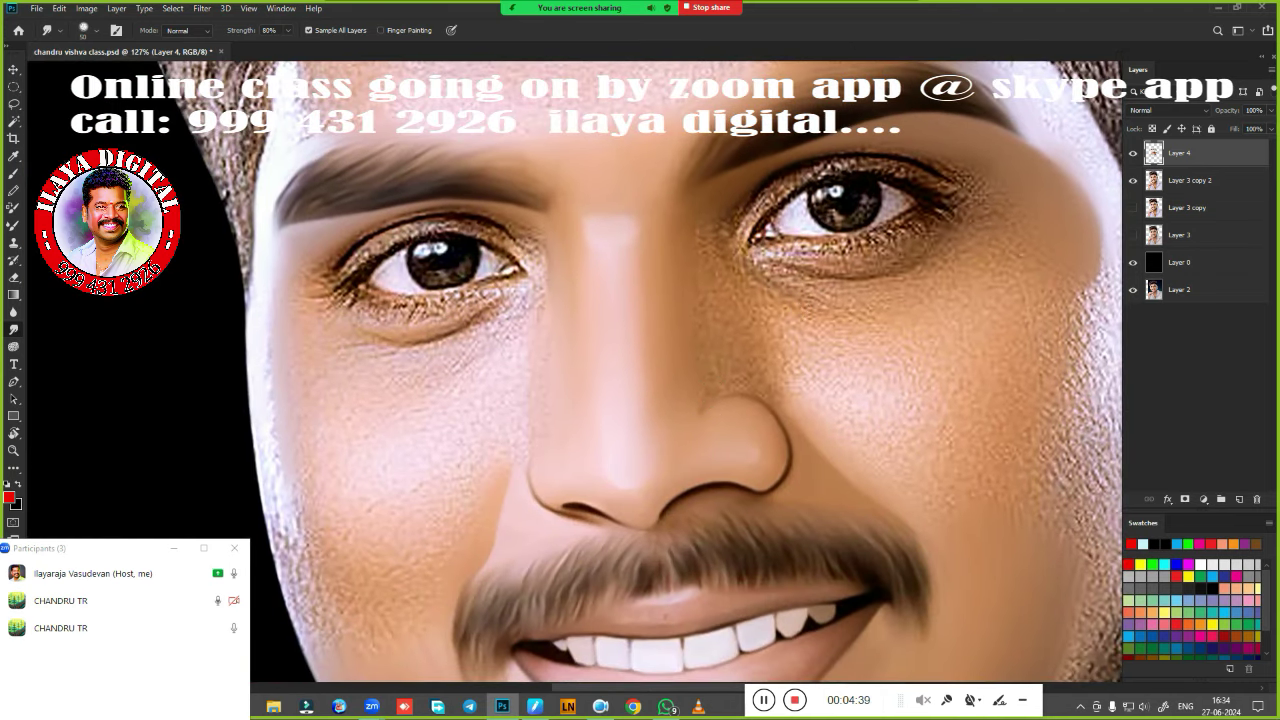
pyautogui.scroll(-5, 583, 350)
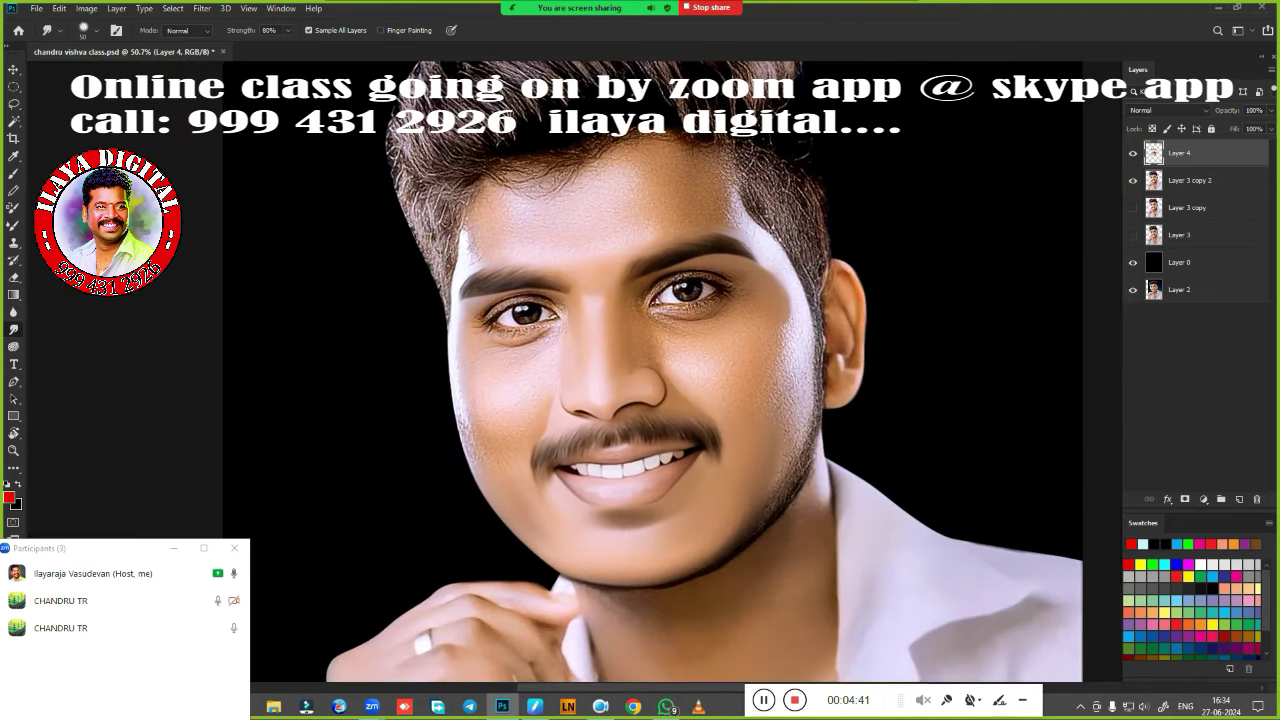
pyautogui.click(1133, 153)
pyautogui.click(1133, 153)
pyautogui.click(1133, 153)
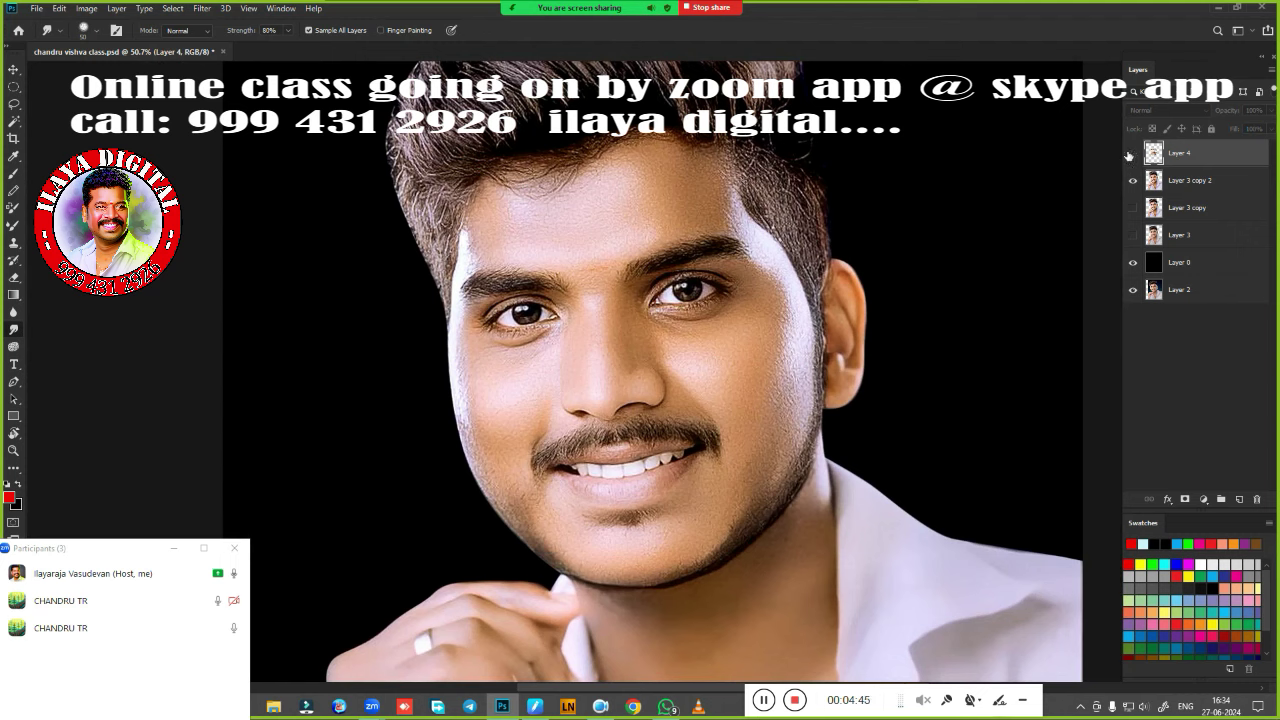
pyautogui.click(1133, 153)
pyautogui.click(1133, 153)
pyautogui.click(1133, 155)
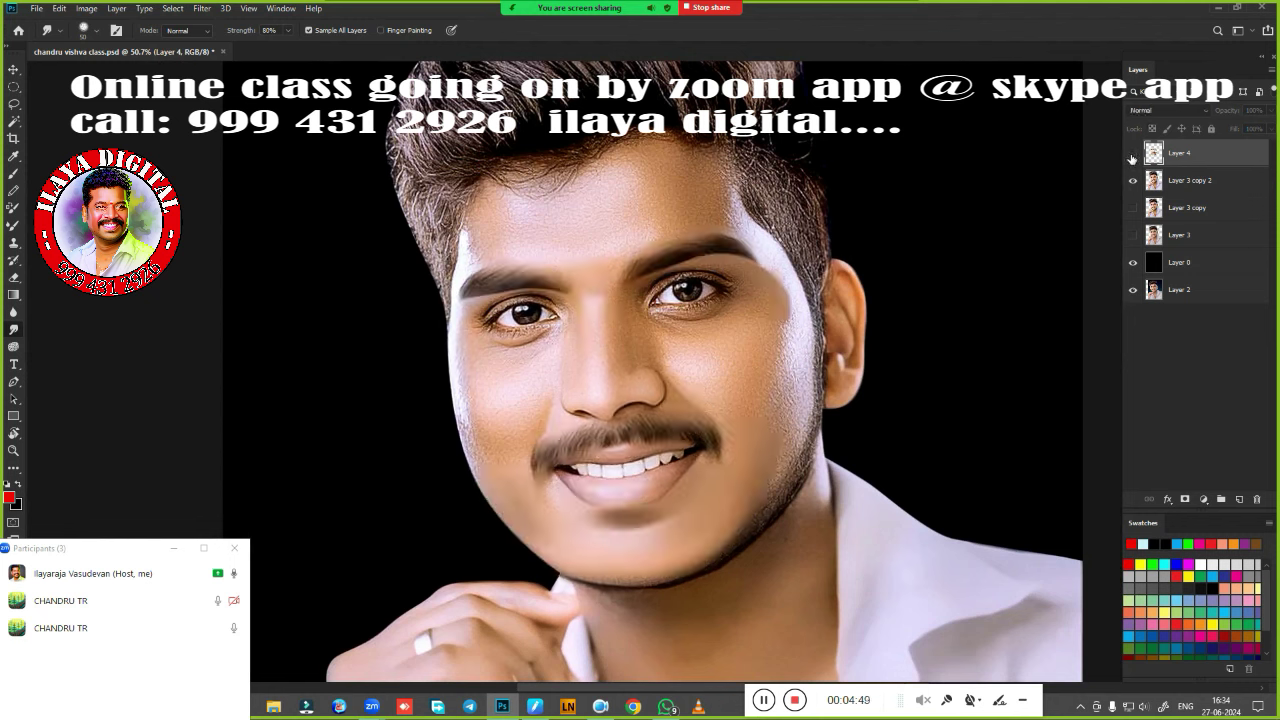
pyautogui.click(1133, 155)
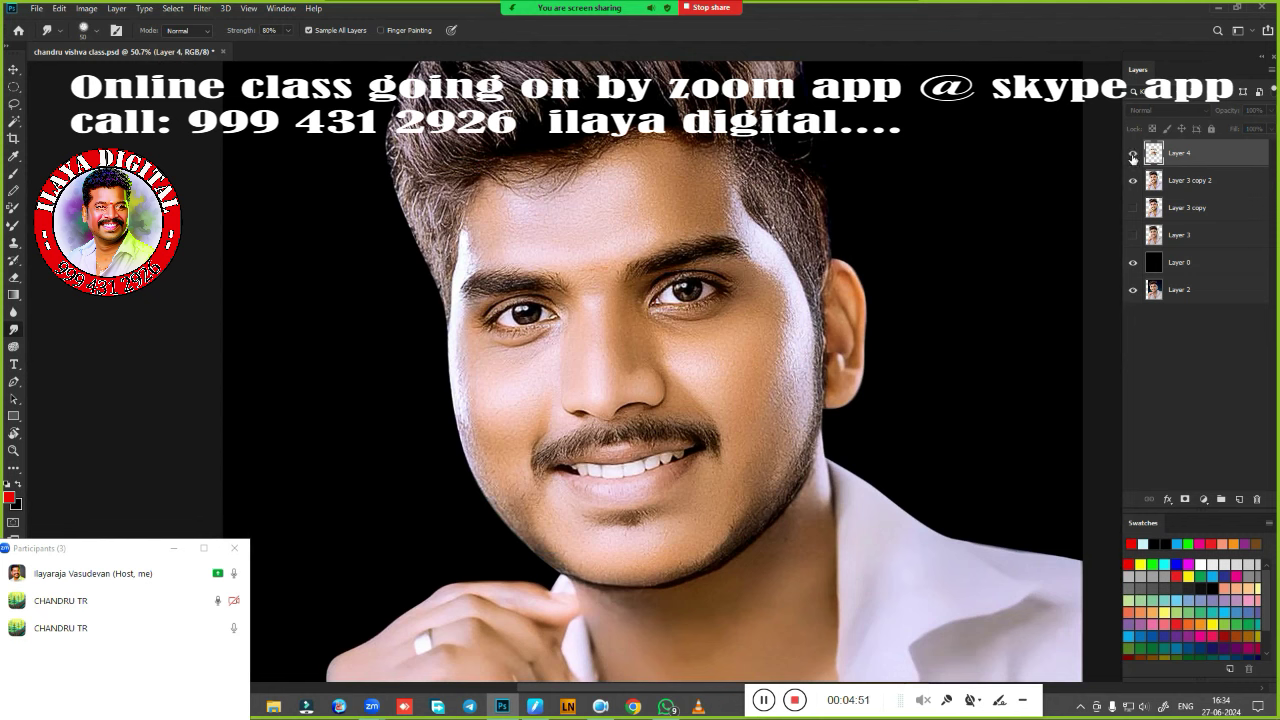
pyautogui.click(1133, 155)
pyautogui.click(1132, 156)
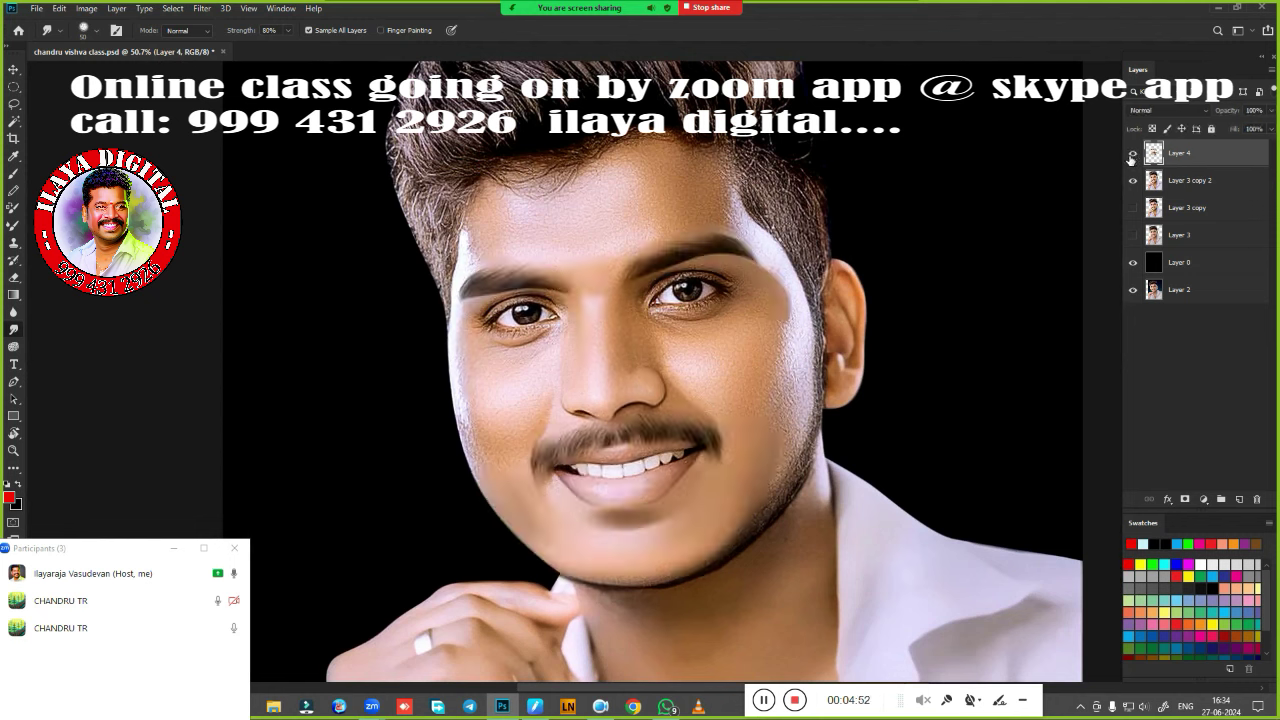
pyautogui.click(1133, 155)
pyautogui.moveTo(691, 438); pyautogui.dragTo(743, 306)
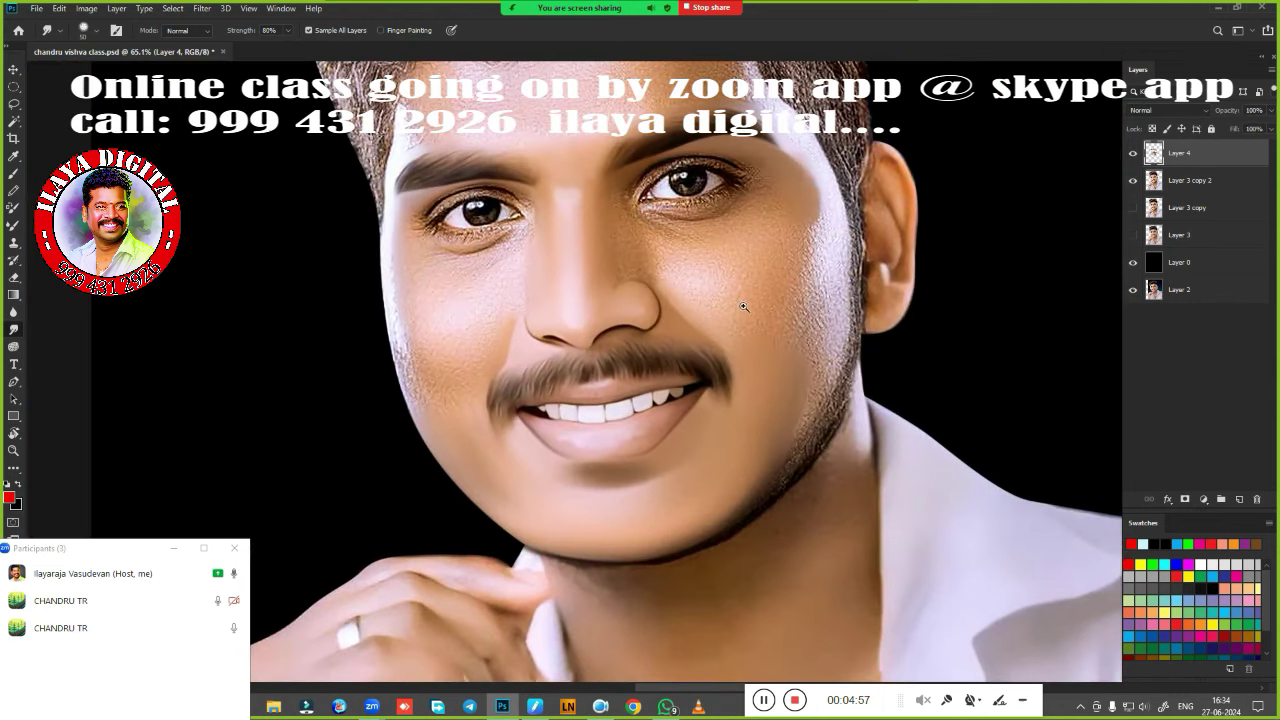
pyautogui.click(1133, 155)
pyautogui.click(1133, 155)
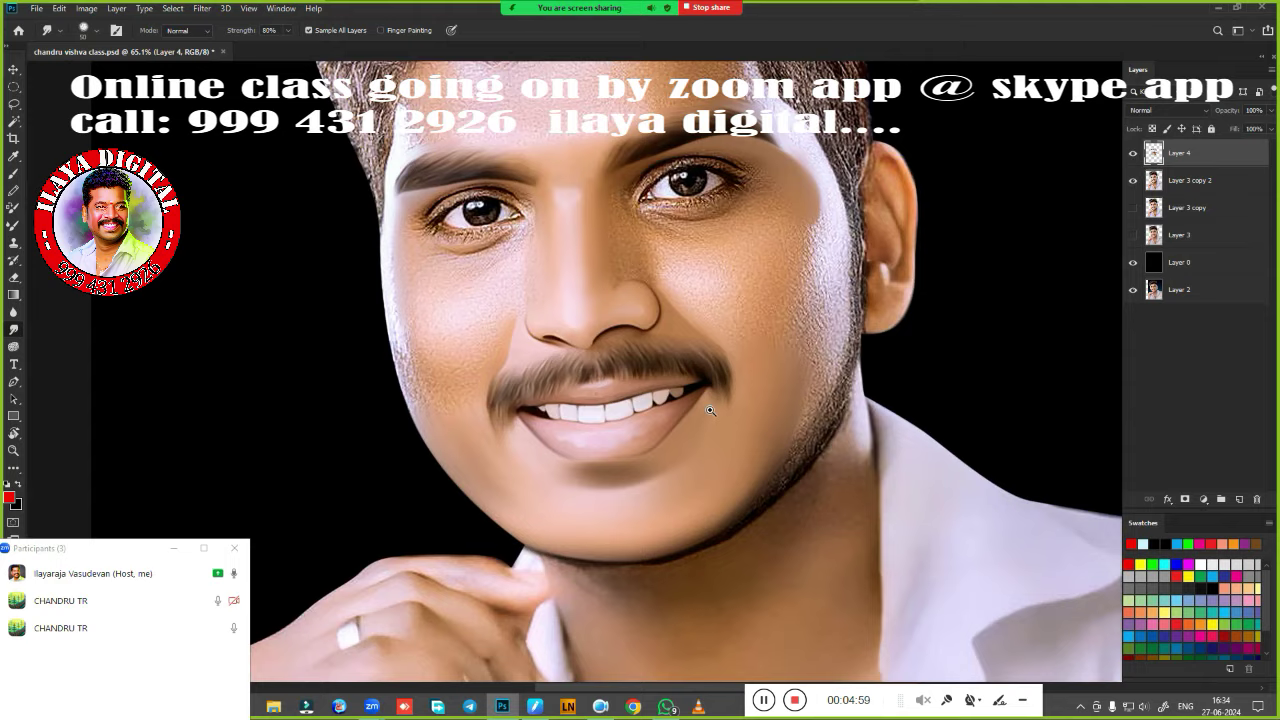
# Smudge the right moustache tip down toward the mouth corner, then zoom toward the cheek.
pyautogui.moveTo(710, 410); pyautogui.dragTo(729, 412)
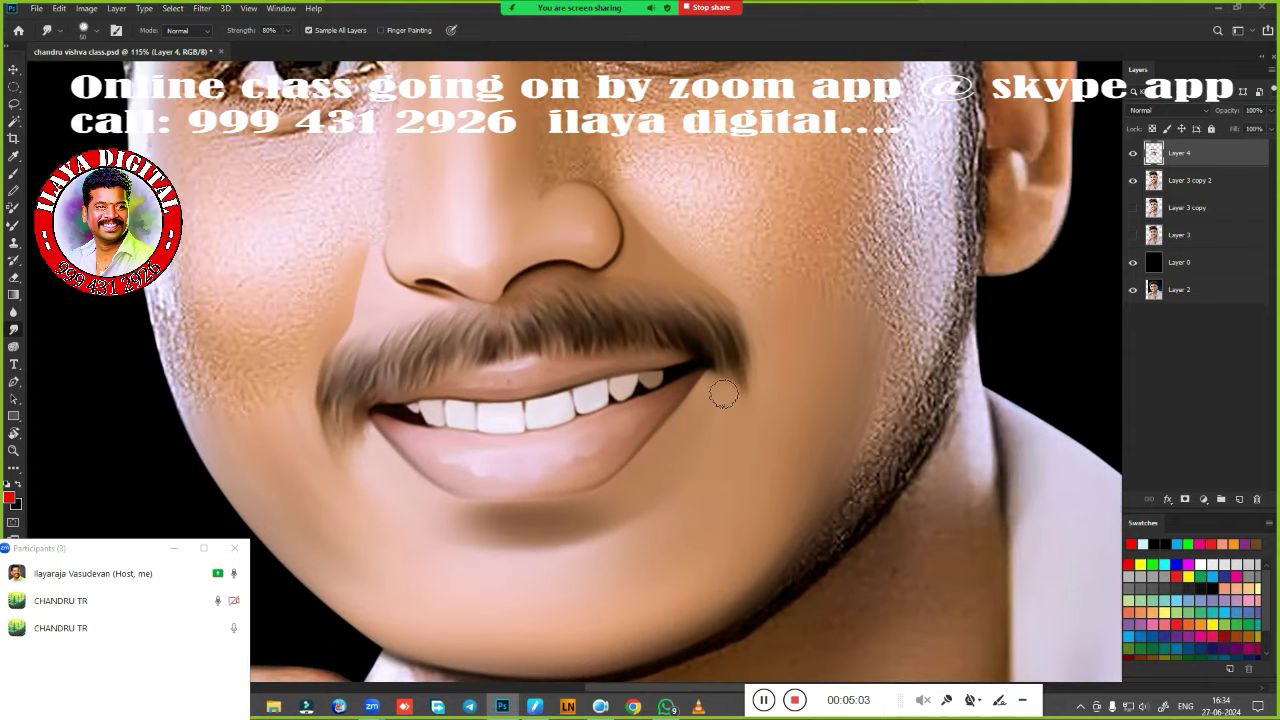
pyautogui.moveTo(720, 377)
pyautogui.mouseDown()
pyautogui.moveTo(743, 405)
pyautogui.moveTo(752, 388)
pyautogui.mouseUp()
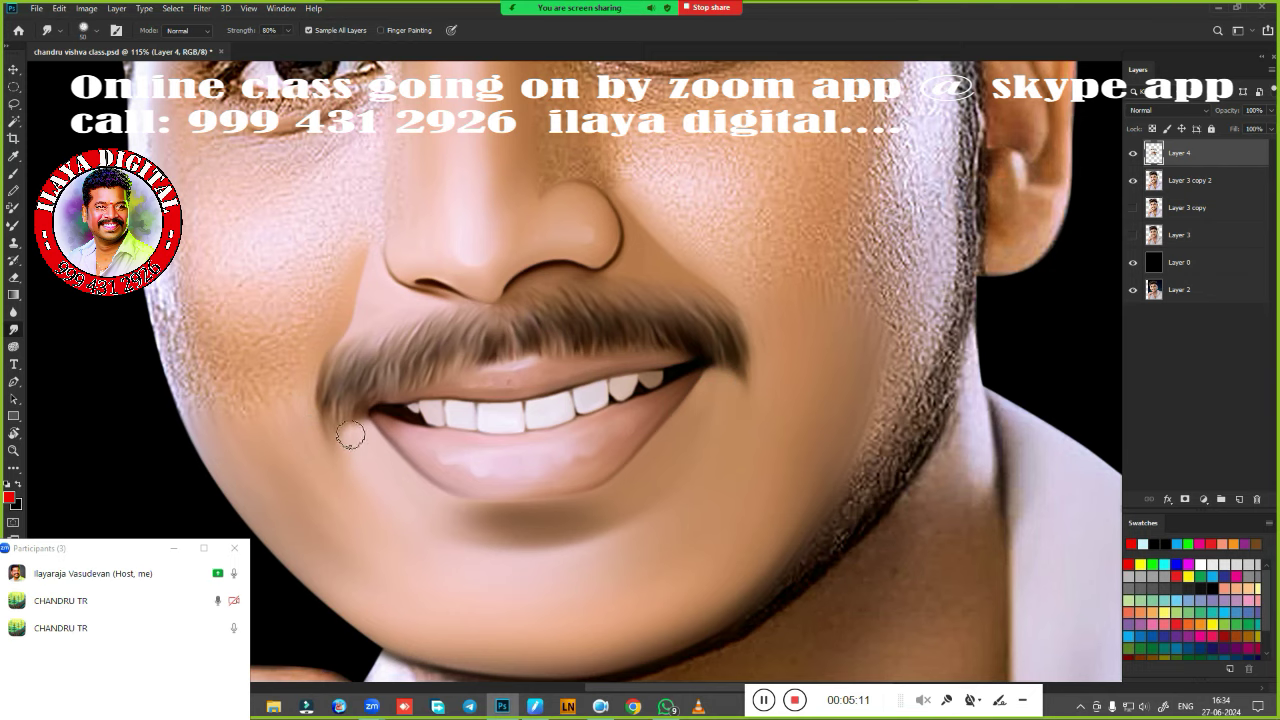
pyautogui.hotkey('ctrl', '0')
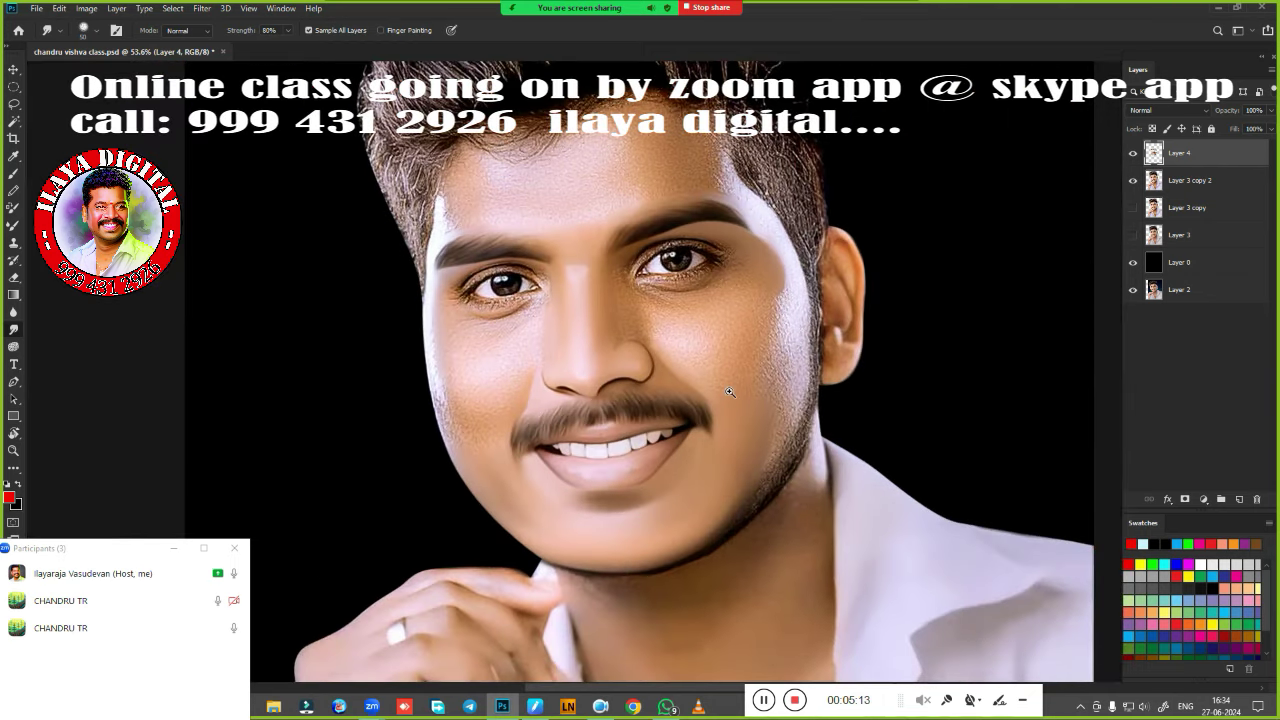
pyautogui.moveTo(730, 392)
pyautogui.mouseDown()
pyautogui.moveTo(705, 364)
pyautogui.moveTo(686, 451)
pyautogui.mouseUp()
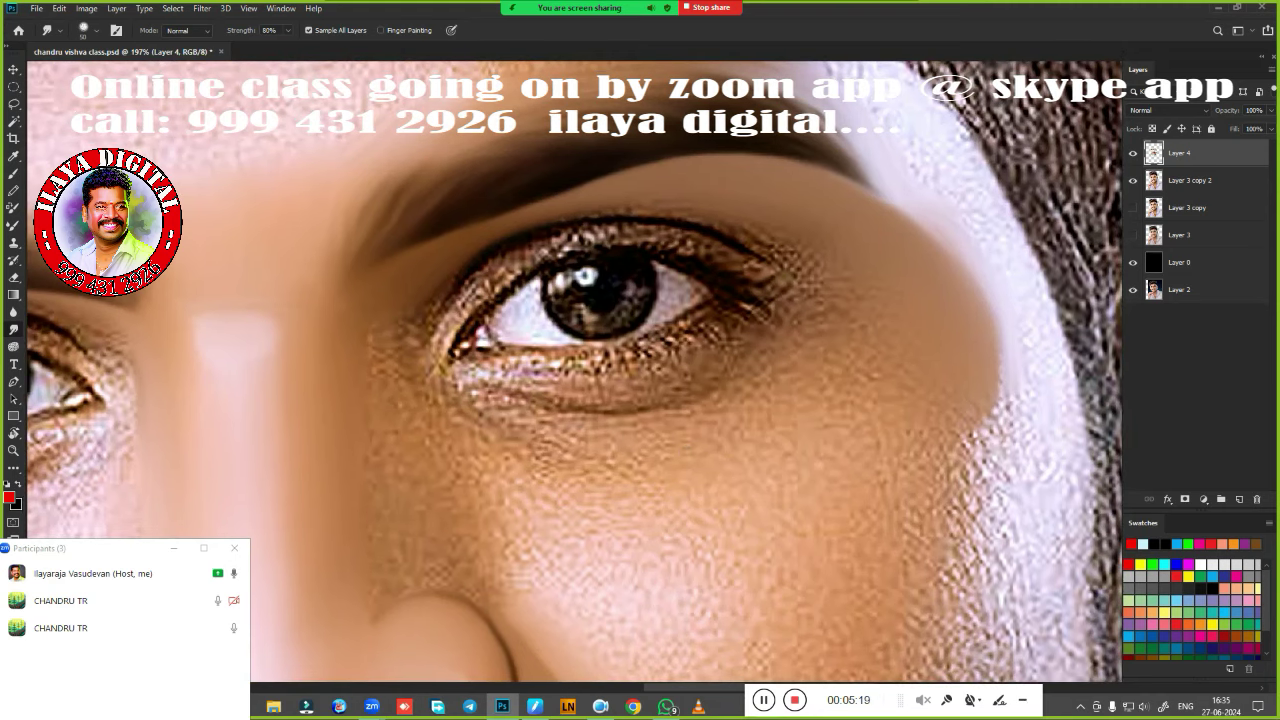
# Bring the eyes and nose into view and switch to the Pen tool.
pyautogui.scroll(-3, 549, 275)
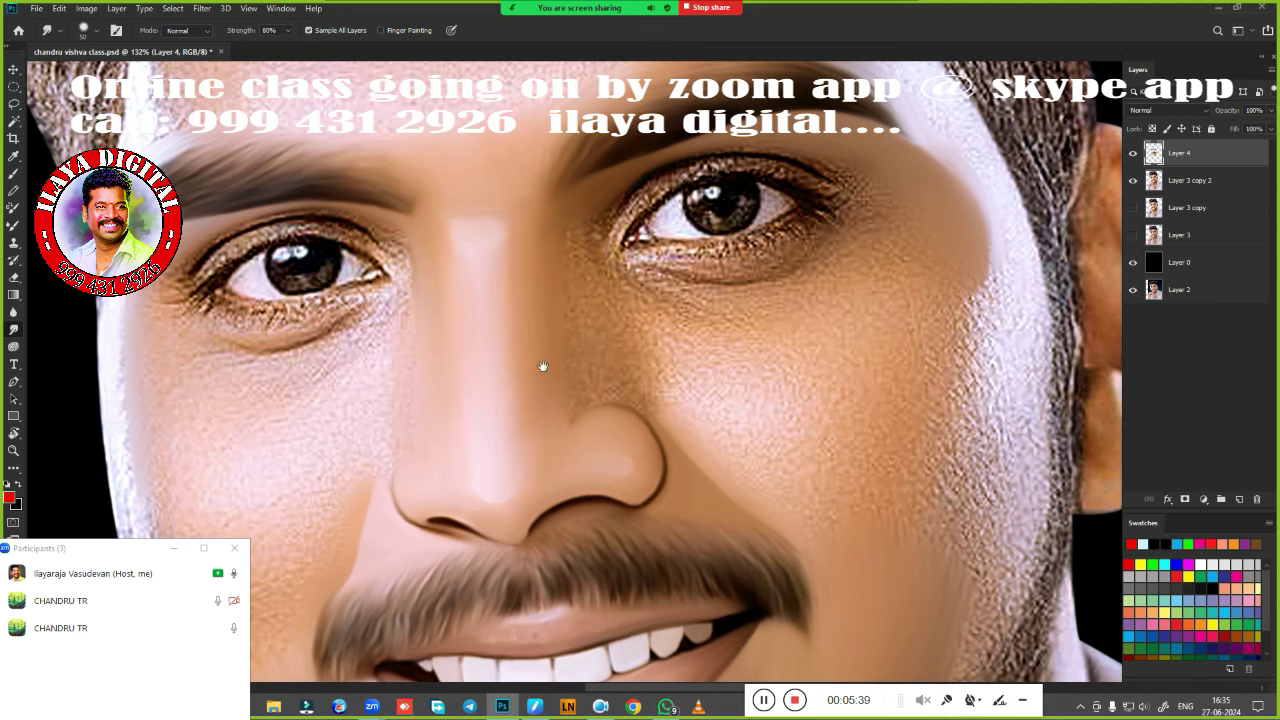
pyautogui.moveTo(552, 378); pyautogui.dragTo(613, 469)
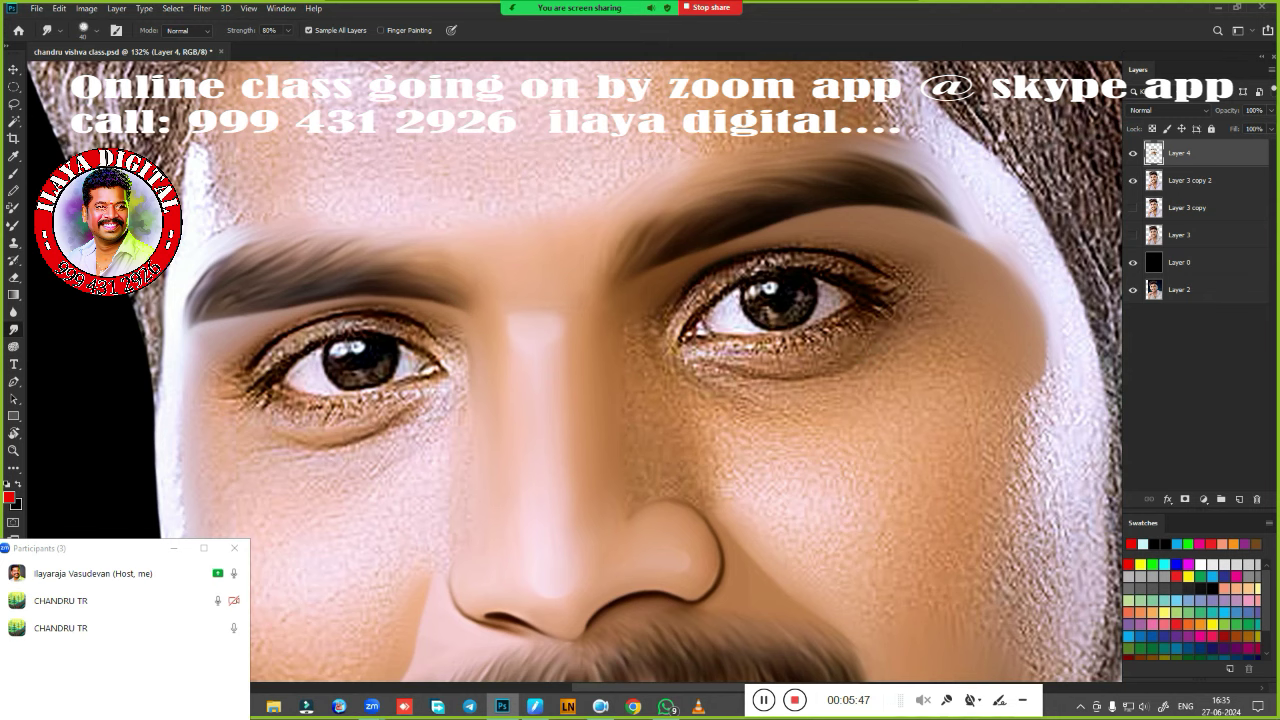
pyautogui.press('p')
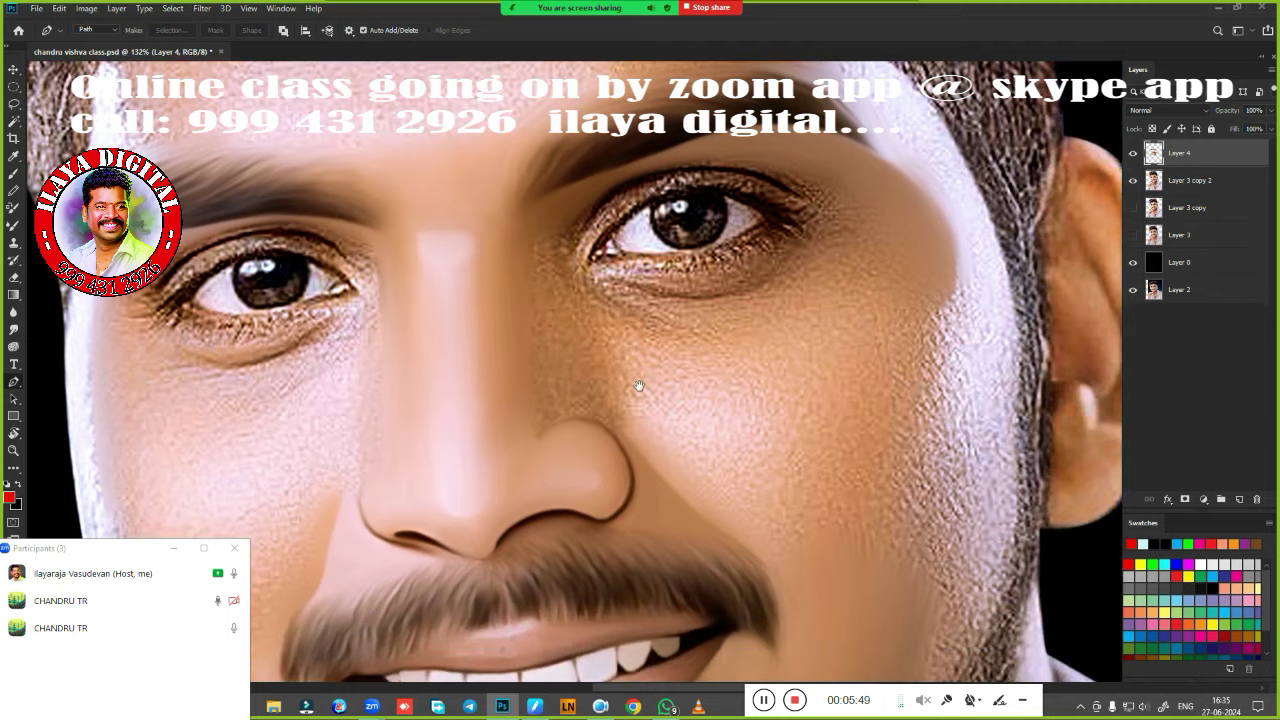
pyautogui.moveTo(745, 458); pyautogui.dragTo(643, 351)
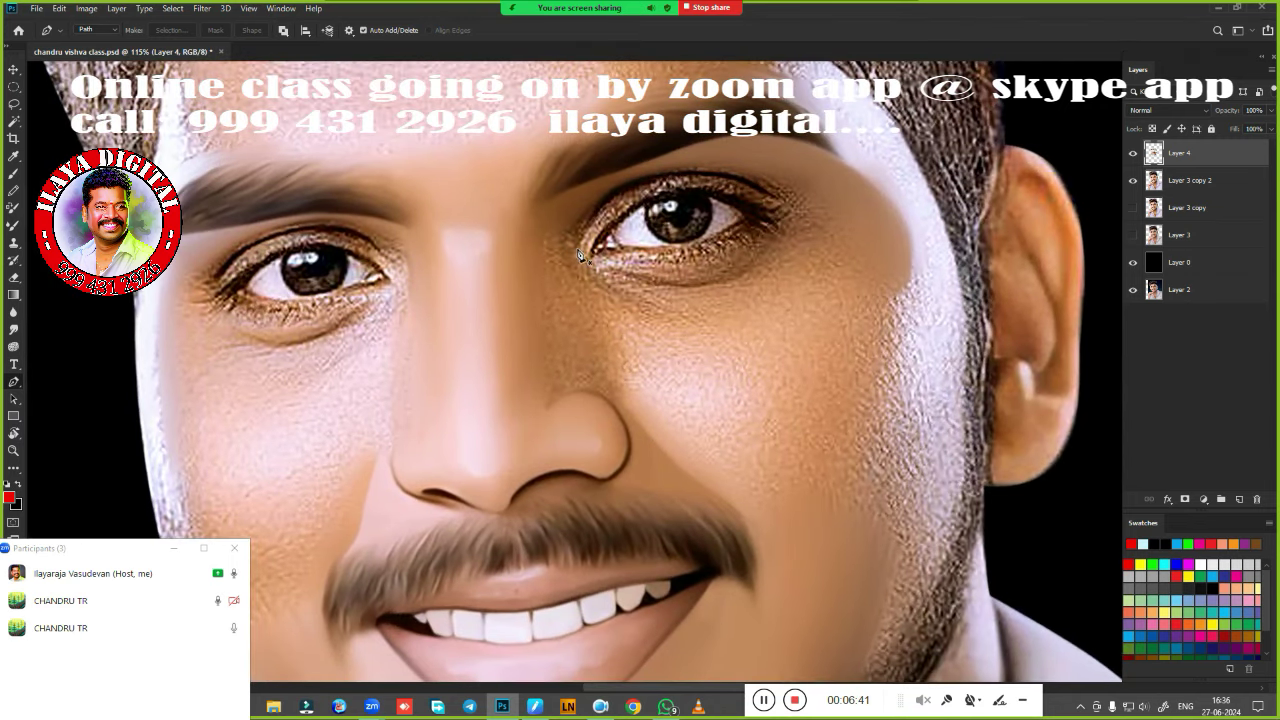
# Trace a curved pen path under the right-hand eye's lower lid and convert it to a selection.
pyautogui.click(575, 250)
pyautogui.moveTo(618, 298); pyautogui.dragTo(631, 300)
pyautogui.moveTo(783, 298); pyautogui.dragTo(843, 264)
pyautogui.click(879, 323)
pyautogui.moveTo(910, 404); pyautogui.dragTo(918, 398)
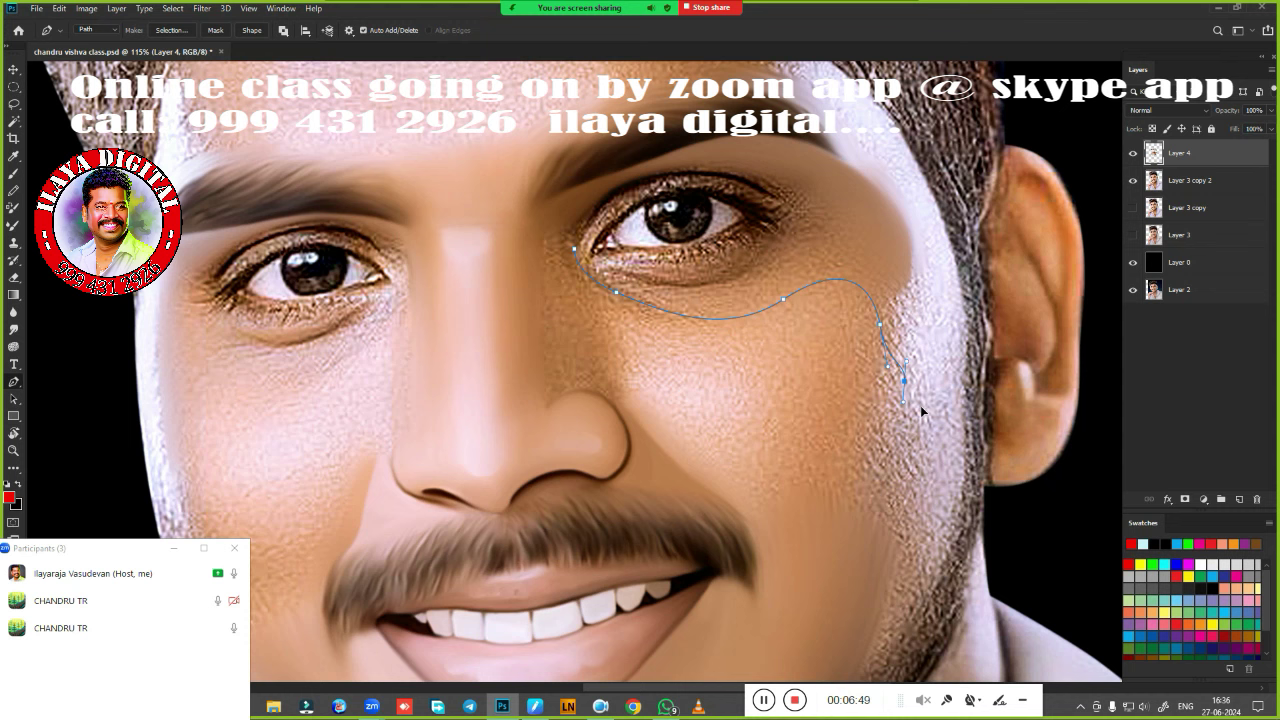
pyautogui.moveTo(937, 316); pyautogui.dragTo(950, 331)
pyautogui.moveTo(789, 246); pyautogui.dragTo(748, 272)
pyautogui.moveTo(659, 289); pyautogui.dragTo(643, 281)
pyautogui.scroll(3, 654, 294)
pyautogui.moveTo(589, 472); pyautogui.dragTo(561, 500)
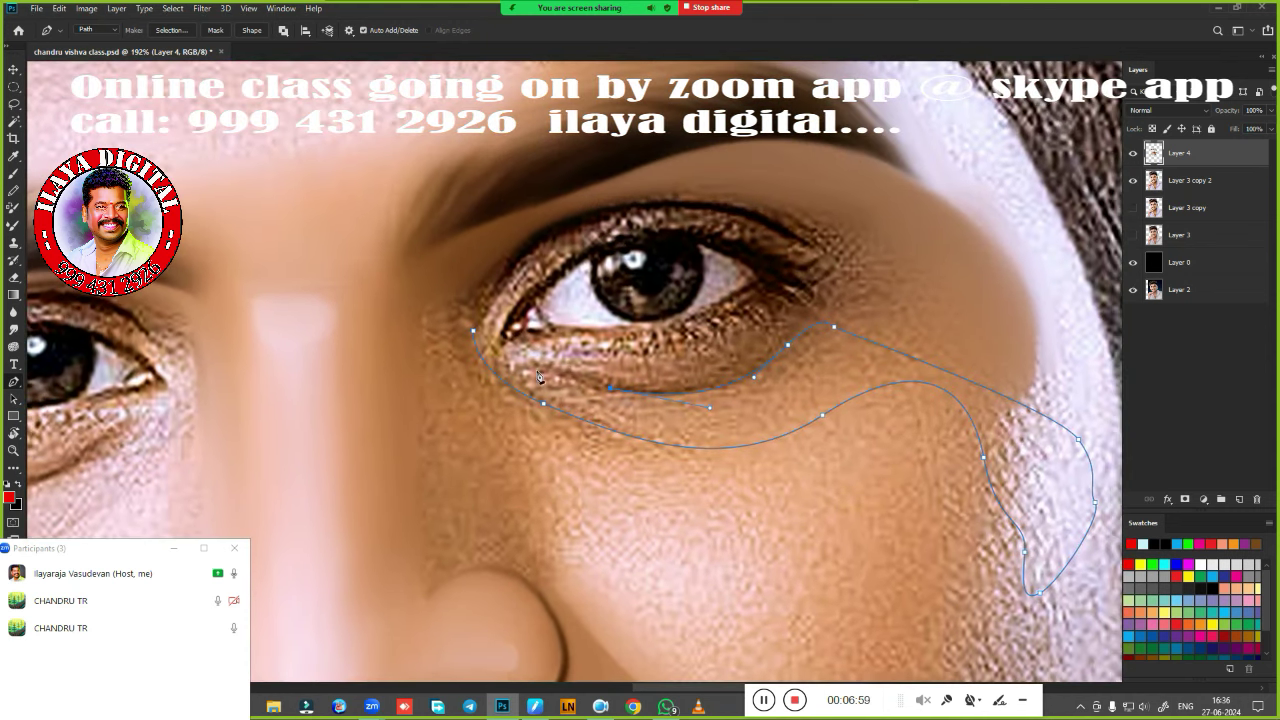
pyautogui.moveTo(538, 374); pyautogui.dragTo(527, 369)
pyautogui.moveTo(505, 333); pyautogui.dragTo(491, 295)
pyautogui.hotkey('ctrl', 'Return')
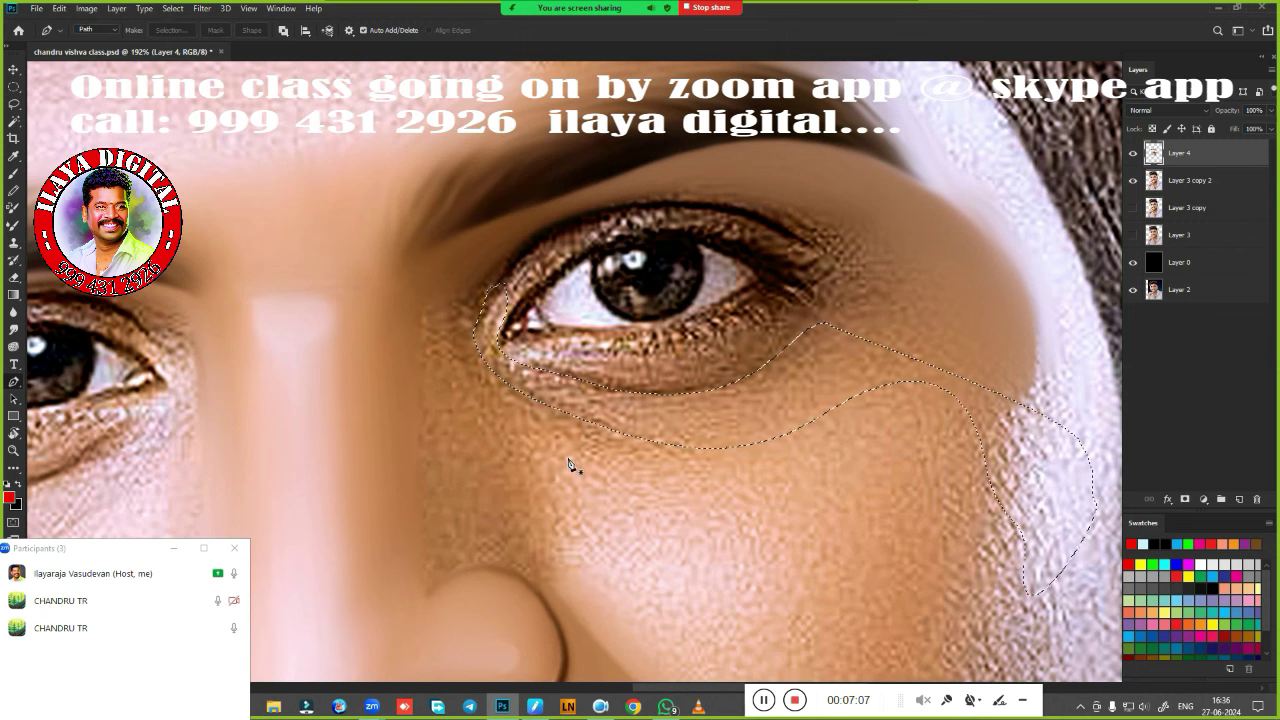
# Trace a second pen path under the left-hand eye out to the face edge and convert it to a selection.
pyautogui.moveTo(360, 500); pyautogui.dragTo(820, 434)
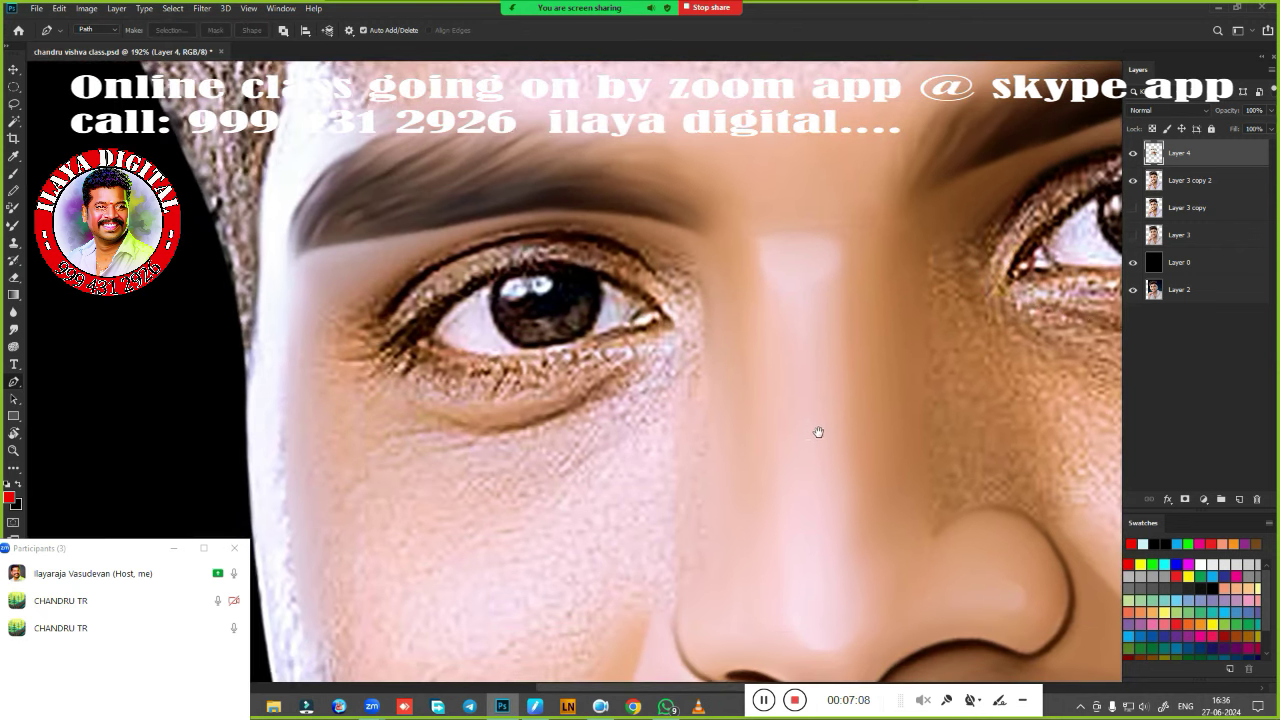
pyautogui.click(771, 380)
pyautogui.moveTo(694, 358); pyautogui.dragTo(665, 390)
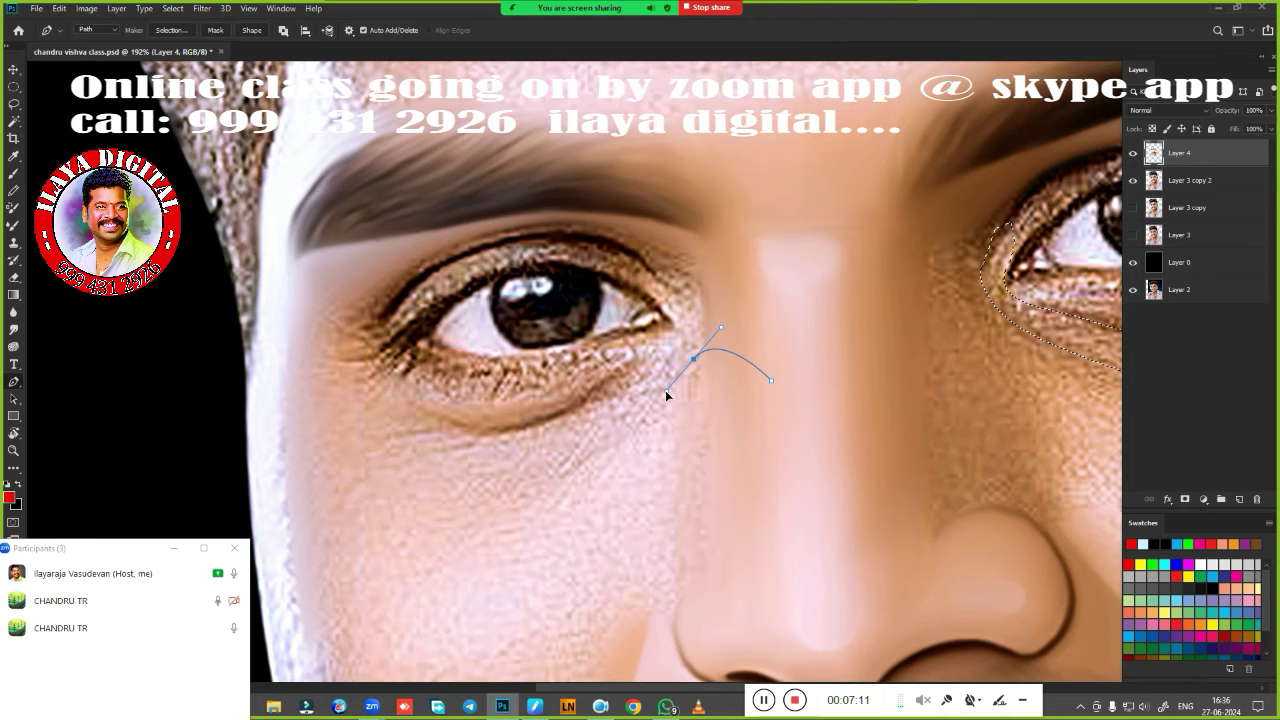
pyautogui.moveTo(399, 498); pyautogui.dragTo(250, 468)
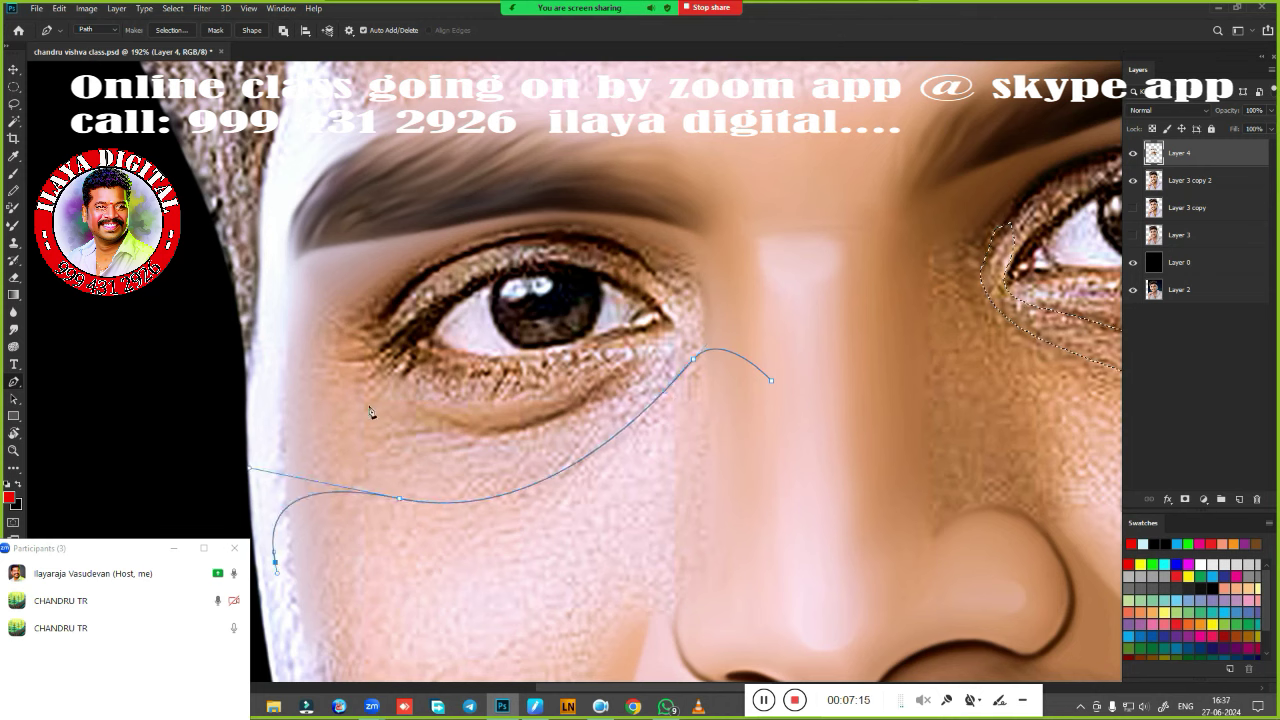
pyautogui.click(242, 407)
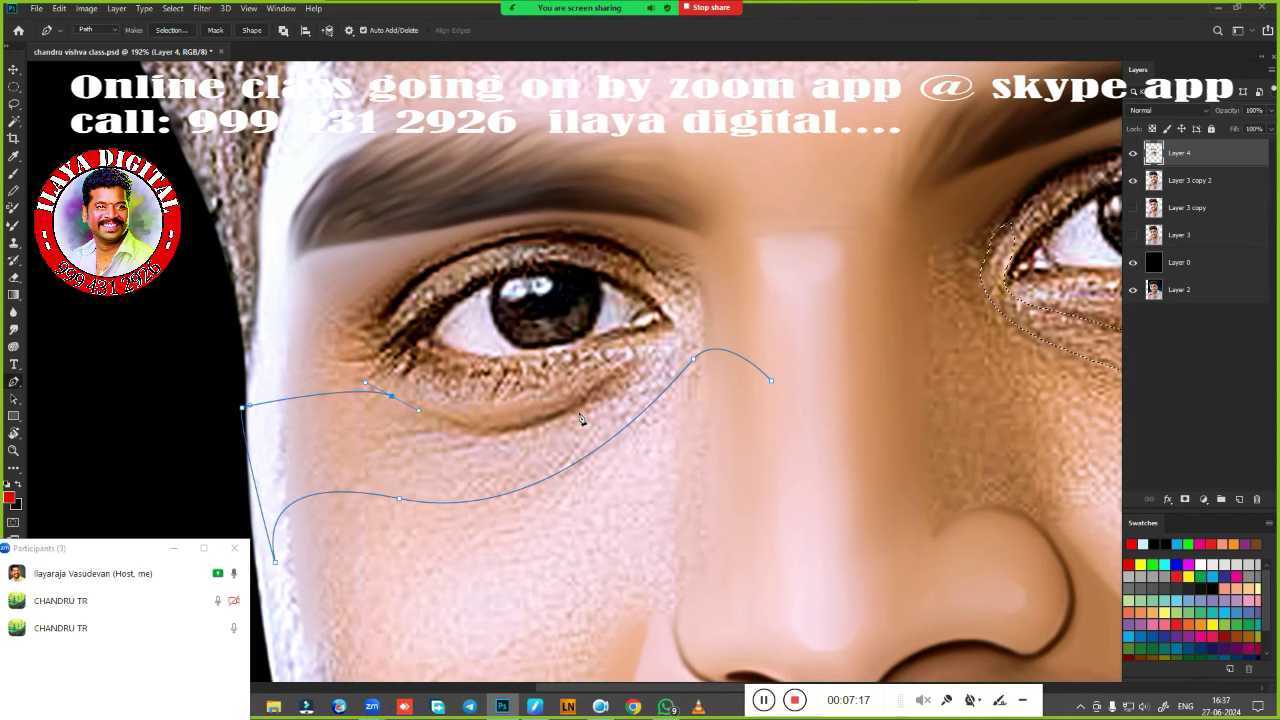
pyautogui.moveTo(589, 401); pyautogui.dragTo(686, 332)
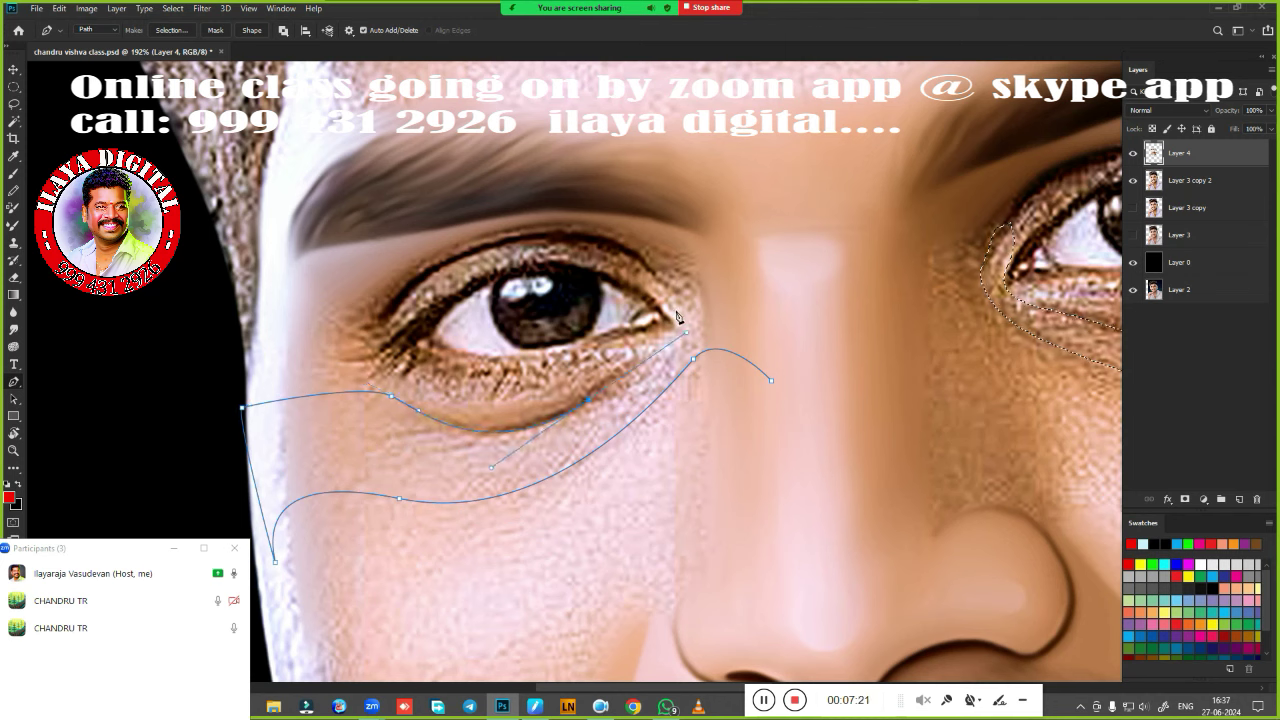
pyautogui.click(677, 305)
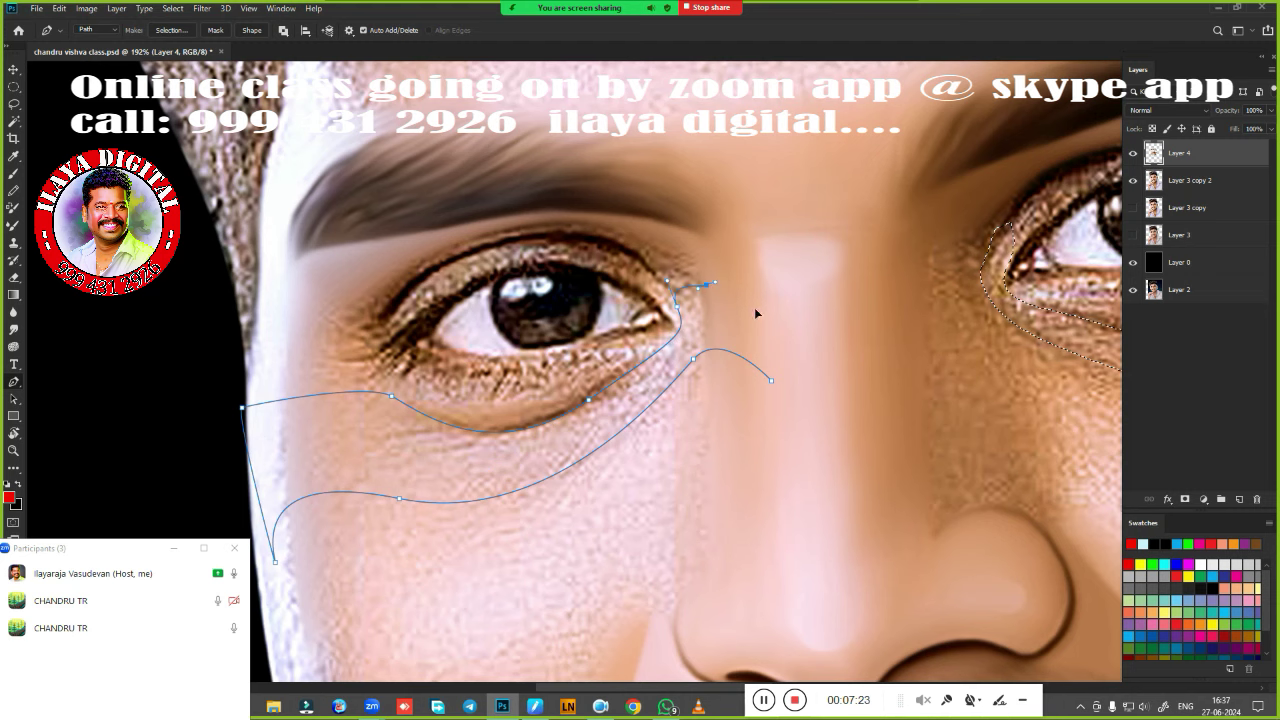
pyautogui.hotkey('ctrl', '0')
pyautogui.moveTo(472, 444); pyautogui.dragTo(470, 416)
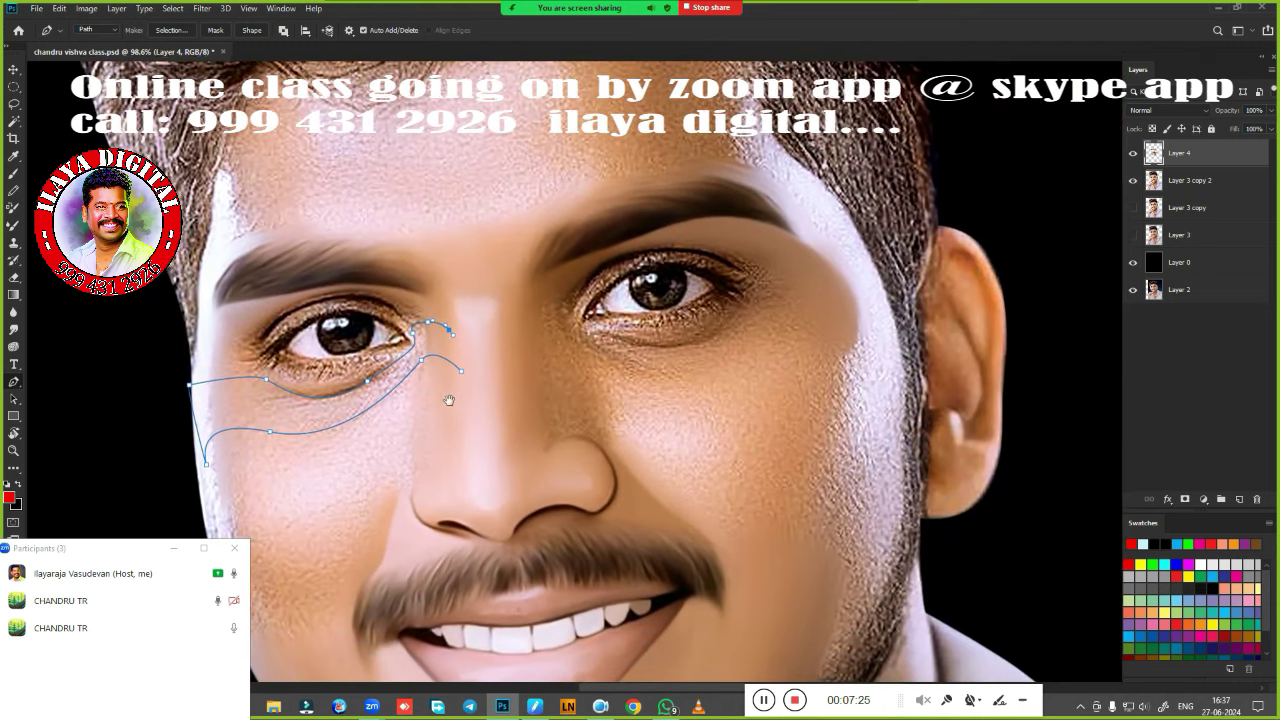
pyautogui.hotkey('ctrl', 'Return')
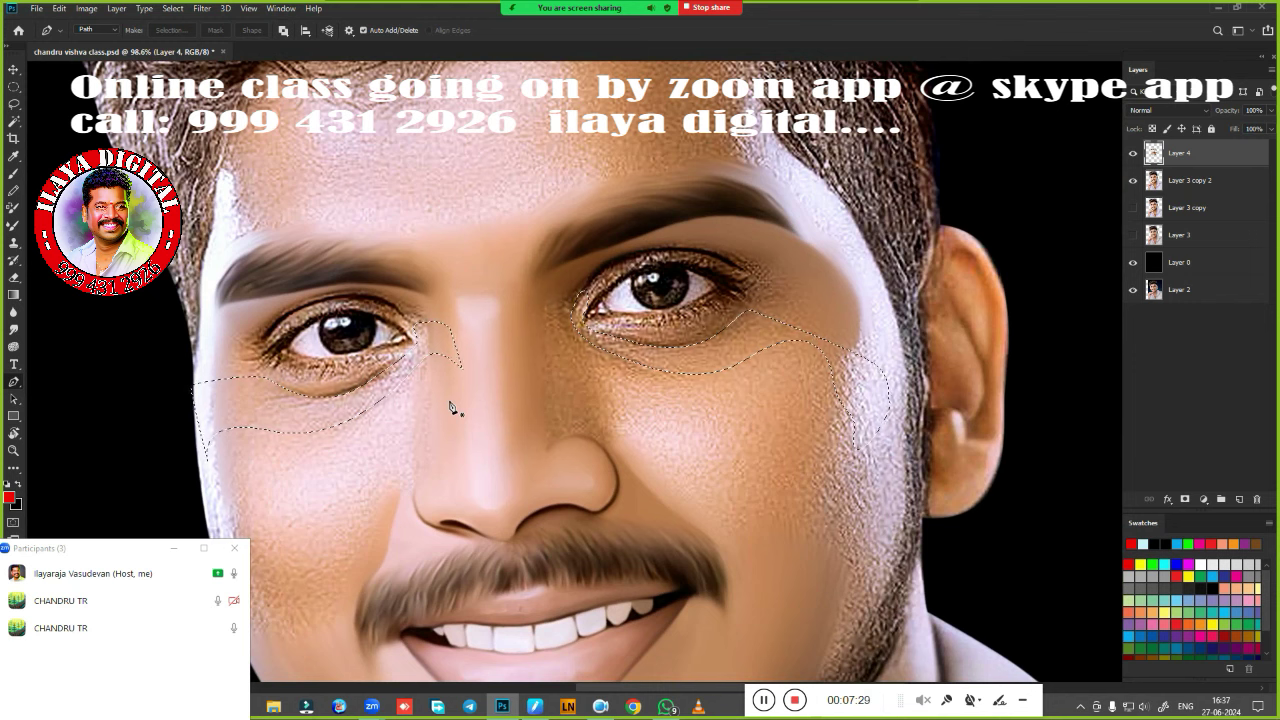
# Rotate, zoom and pan the view to inspect both under-eye selections and the nose.
pyautogui.scroll(3, 613, 382)
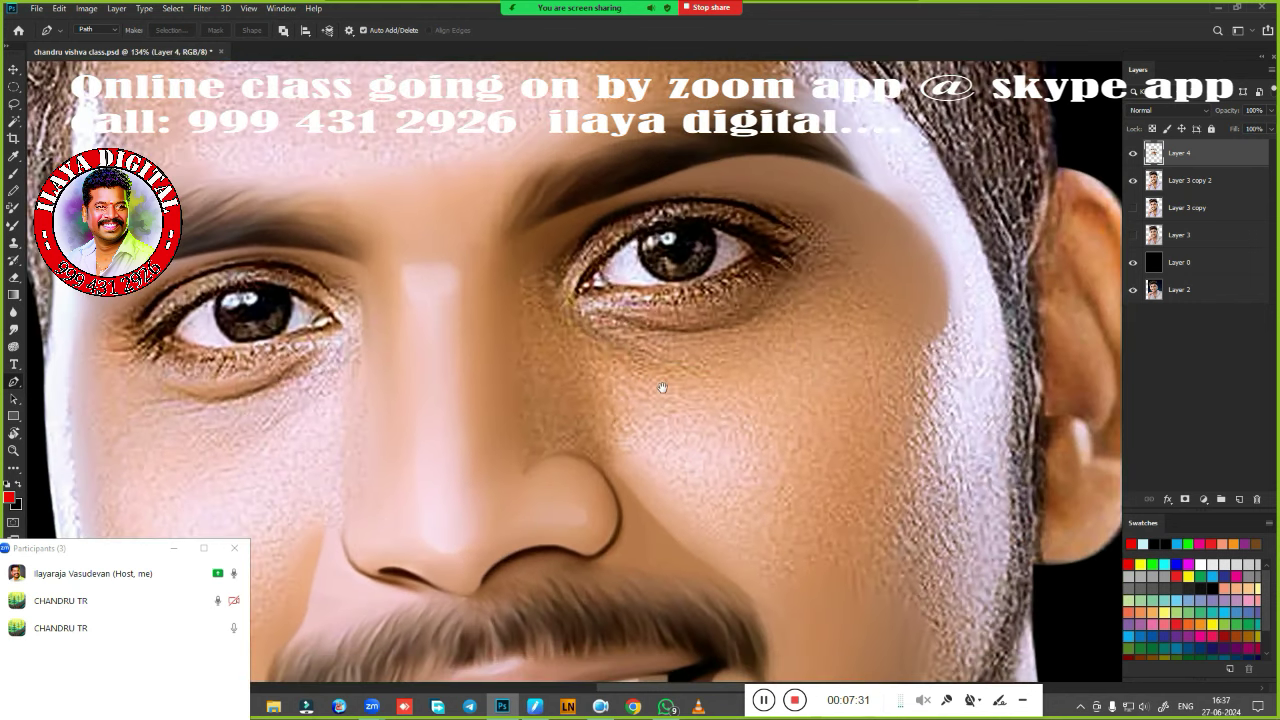
pyautogui.press('r')
pyautogui.moveTo(543, 374)
pyautogui.mouseDown()
pyautogui.moveTo(355, 410)
pyautogui.moveTo(392, 372)
pyautogui.moveTo(586, 386)
pyautogui.mouseUp()
pyautogui.scroll(3, 392, 372)
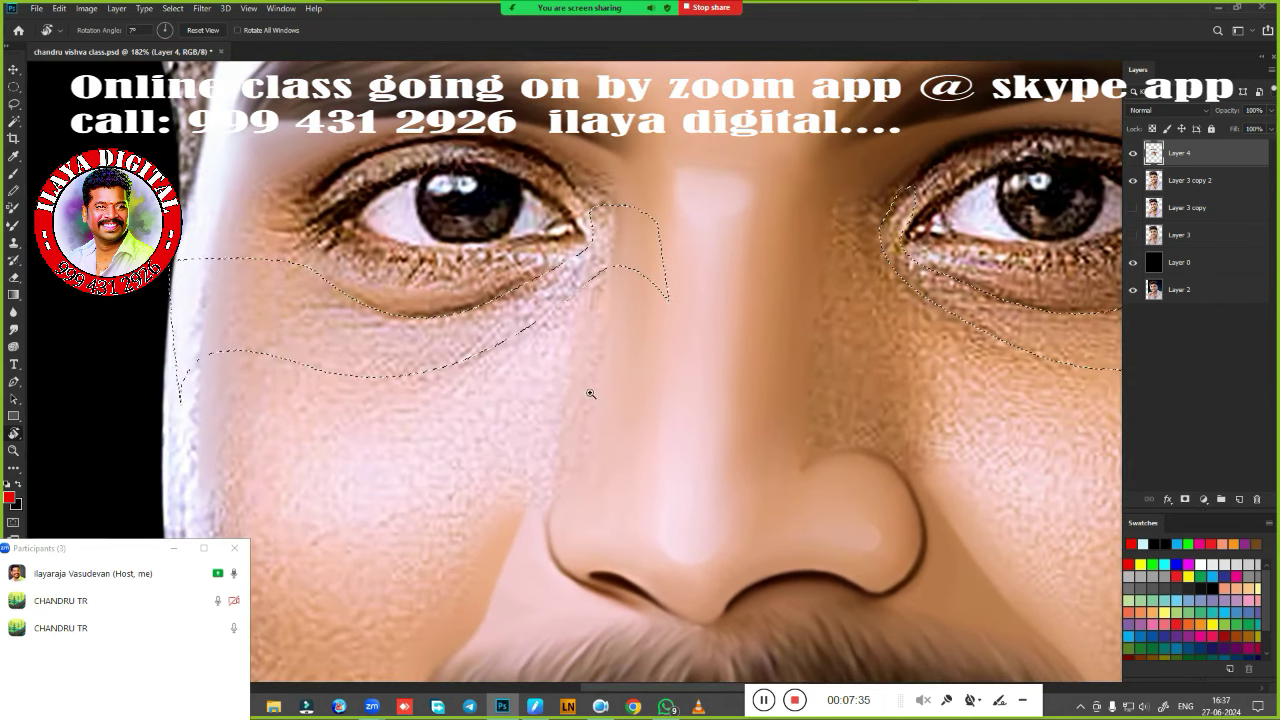
pyautogui.scroll(2, 590, 383)
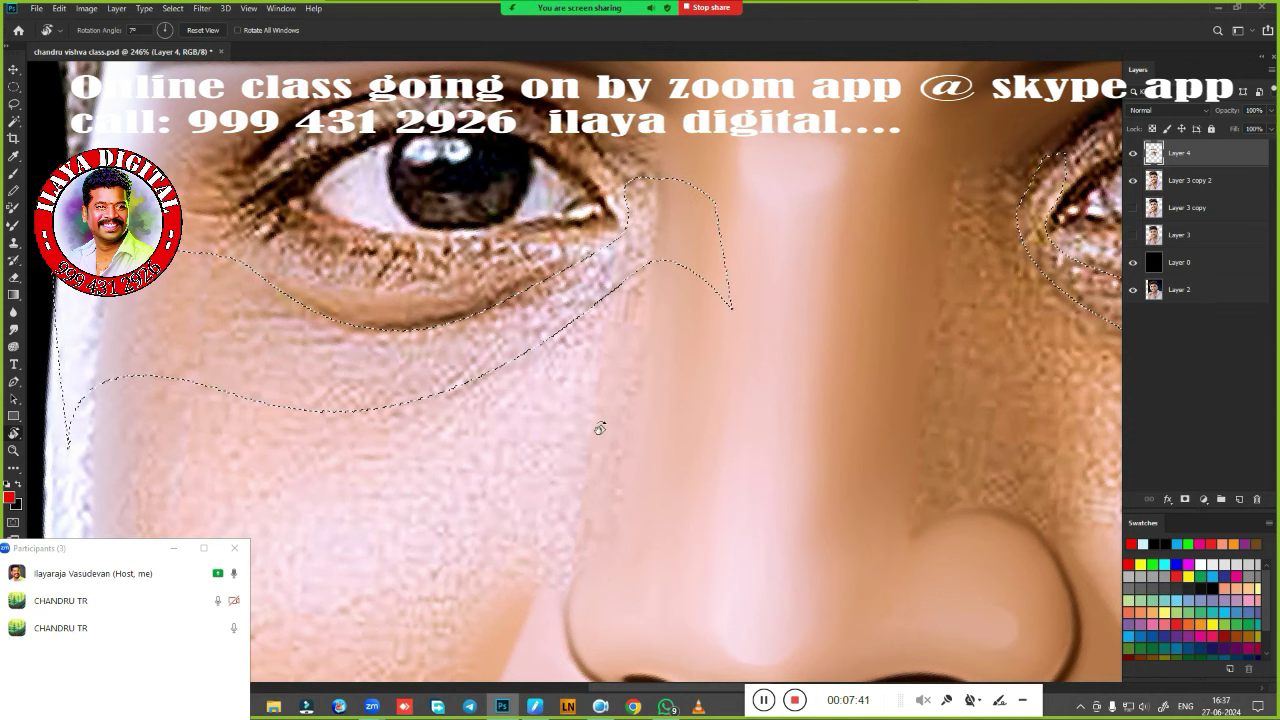
pyautogui.scroll(-3, 600, 428)
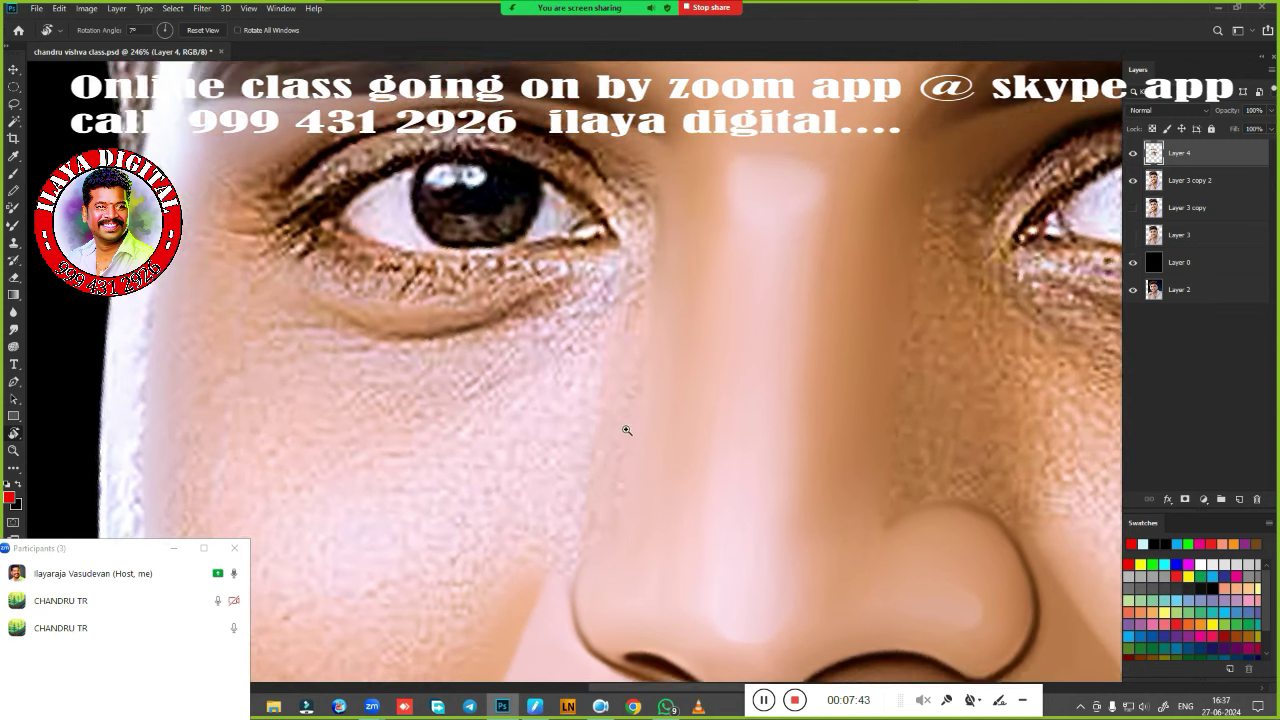
pyautogui.scroll(2, 651, 408)
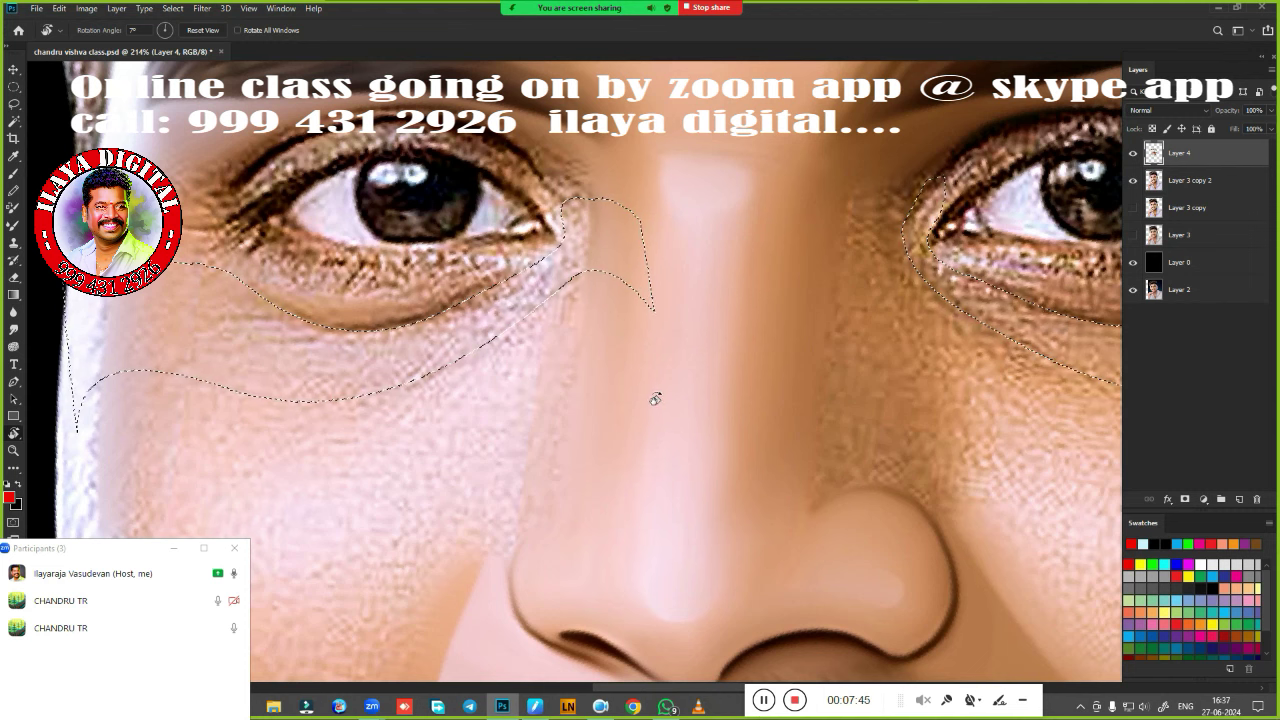
pyautogui.scroll(-2, 629, 408)
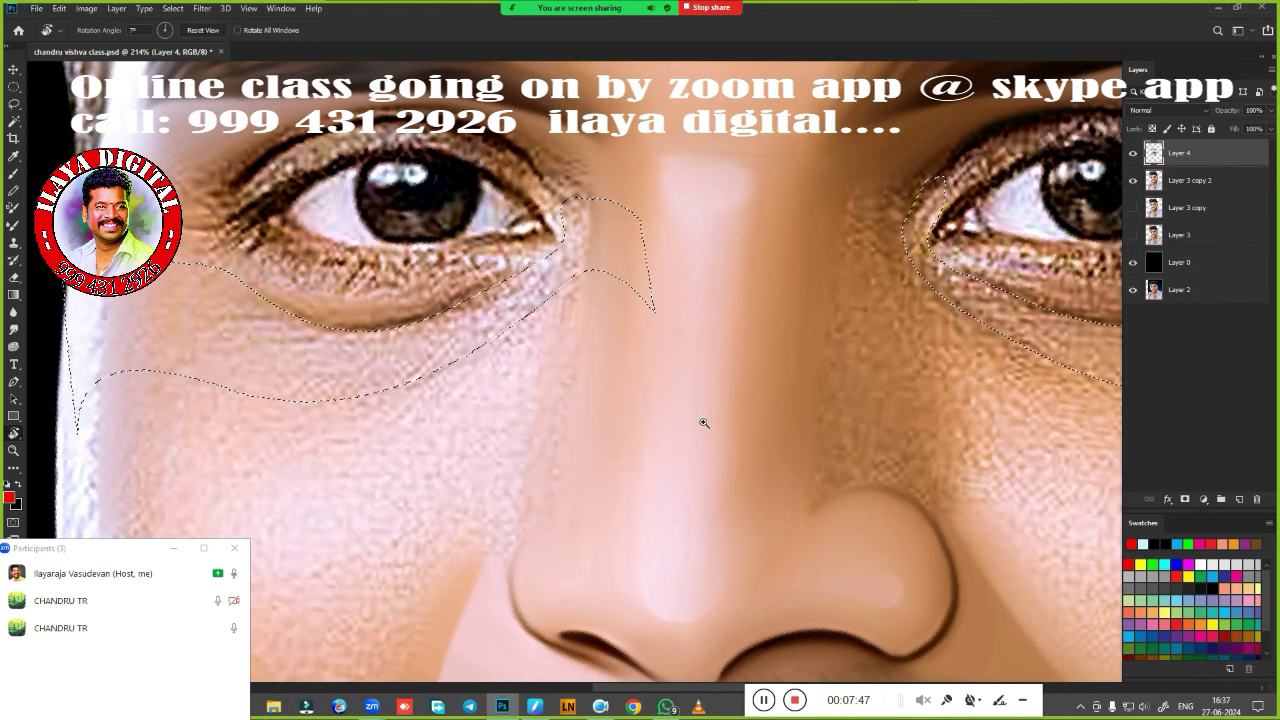
pyautogui.scroll(1, 700, 423)
pyautogui.scroll(-1, 757, 391)
pyautogui.scroll(-1, 620, 343)
pyautogui.moveTo(736, 363); pyautogui.dragTo(640, 371)
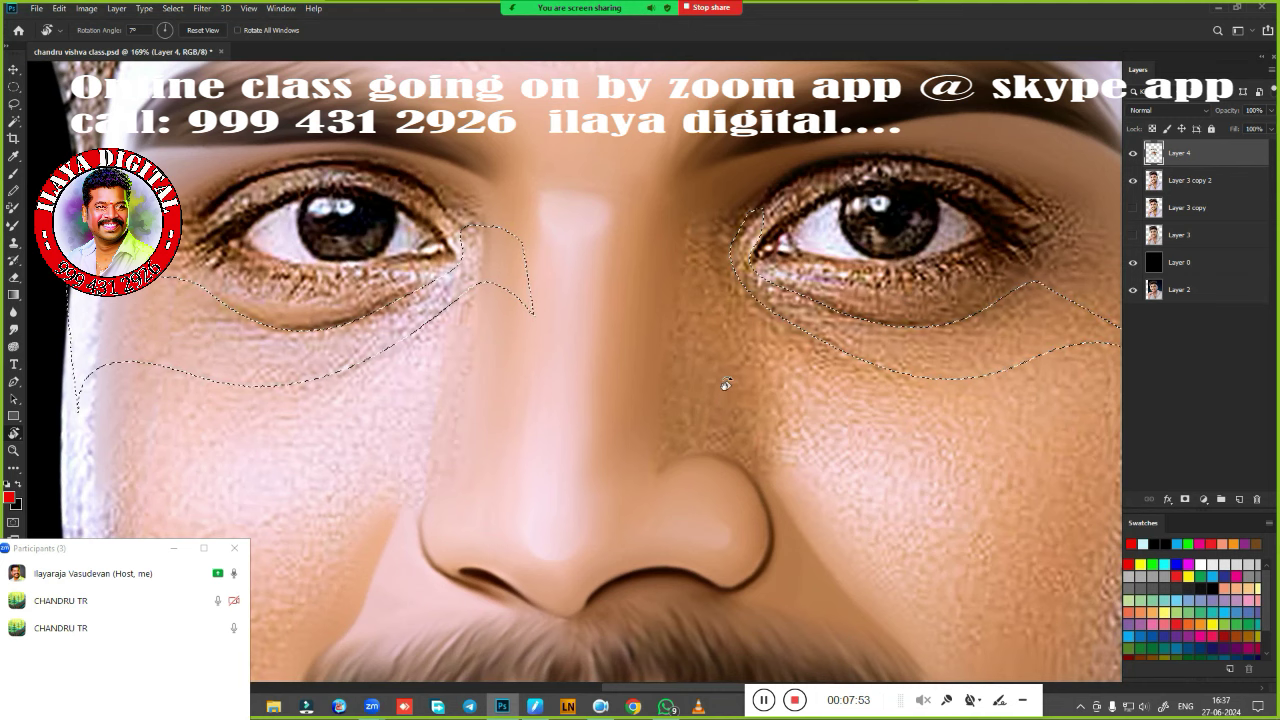
pyautogui.moveTo(532, 470); pyautogui.dragTo(546, 314)
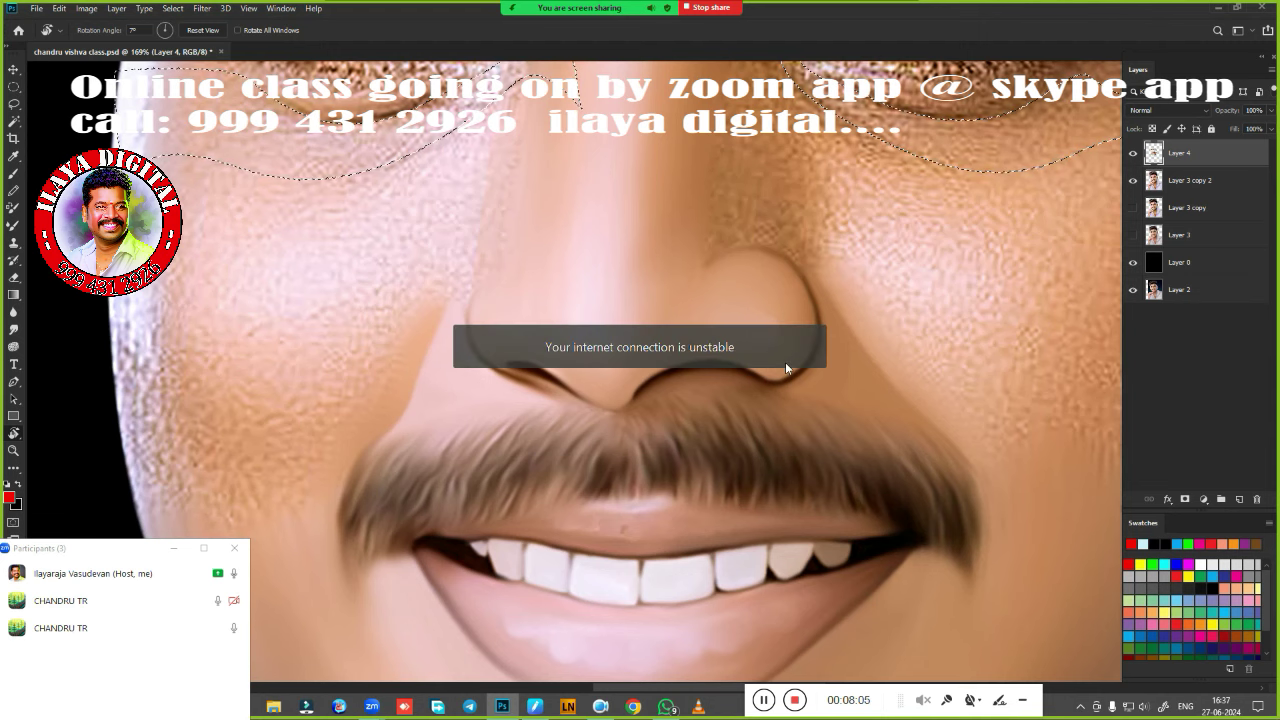
pyautogui.scroll(5, 578, 426)
pyautogui.moveTo(578, 426); pyautogui.dragTo(626, 451)
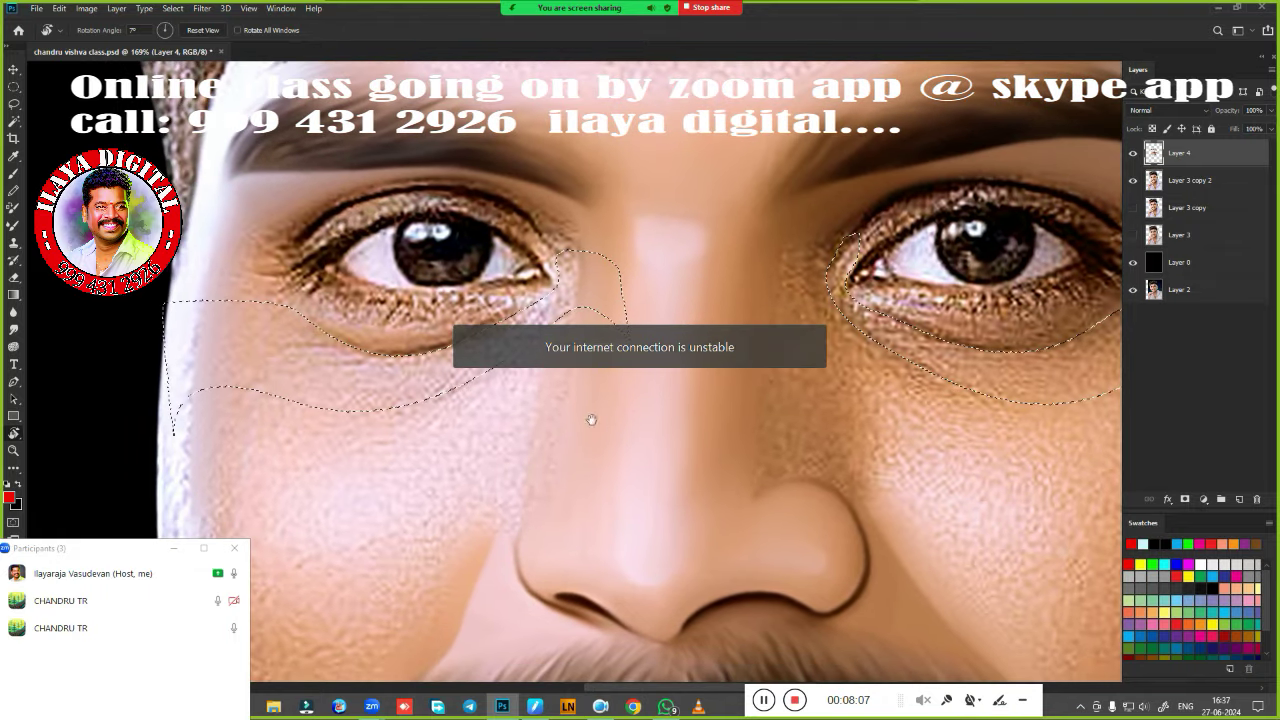
# Smudge the skin under the first eye, then under the other eye along the lower lid.
pyautogui.hotkey('ctrl', 'd')
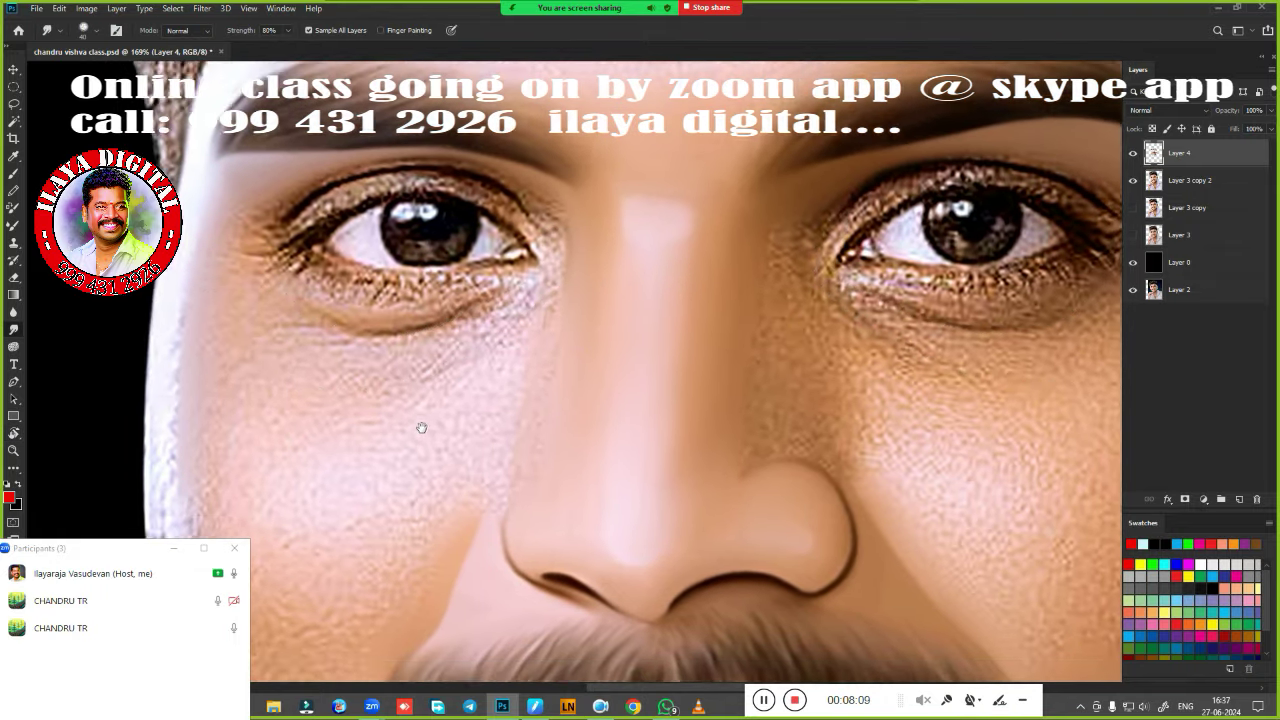
pyautogui.scroll(1, 446, 423)
pyautogui.scroll(2, 446, 423)
pyautogui.hotkey('ctrl', 'z')
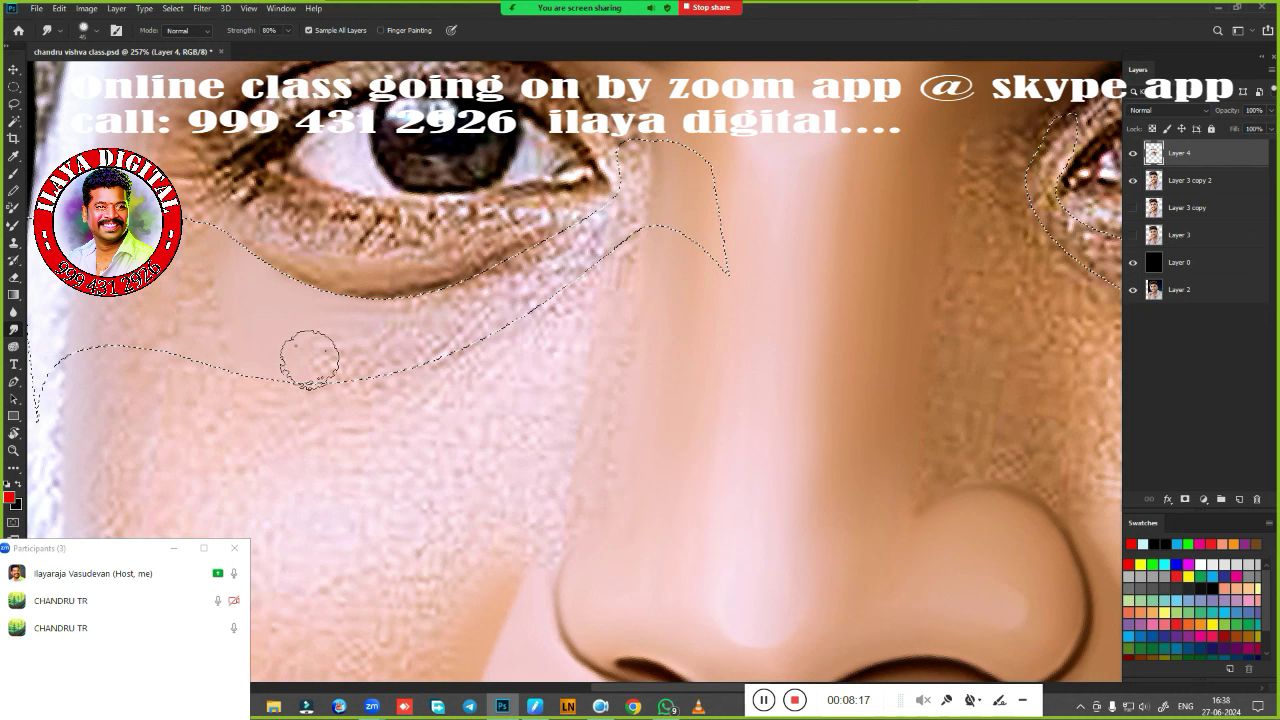
pyautogui.moveTo(300, 349); pyautogui.dragTo(457, 338)
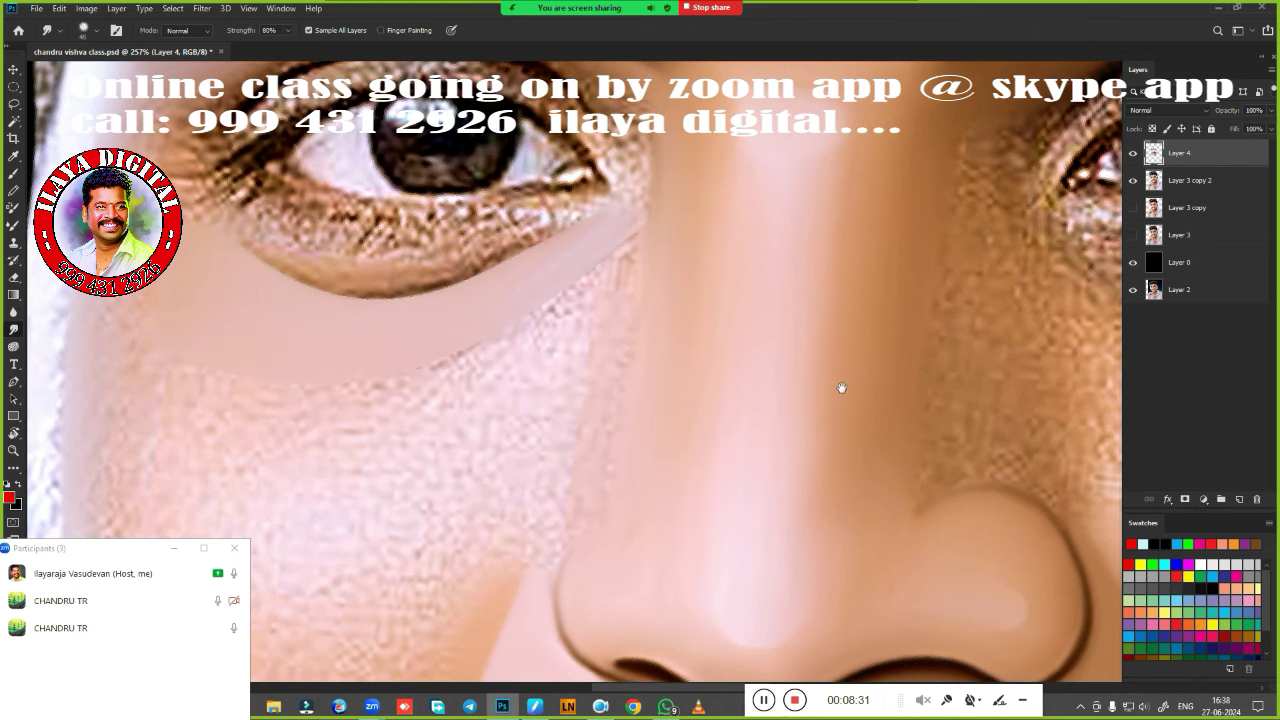
pyautogui.moveTo(840, 385); pyautogui.dragTo(132, 434)
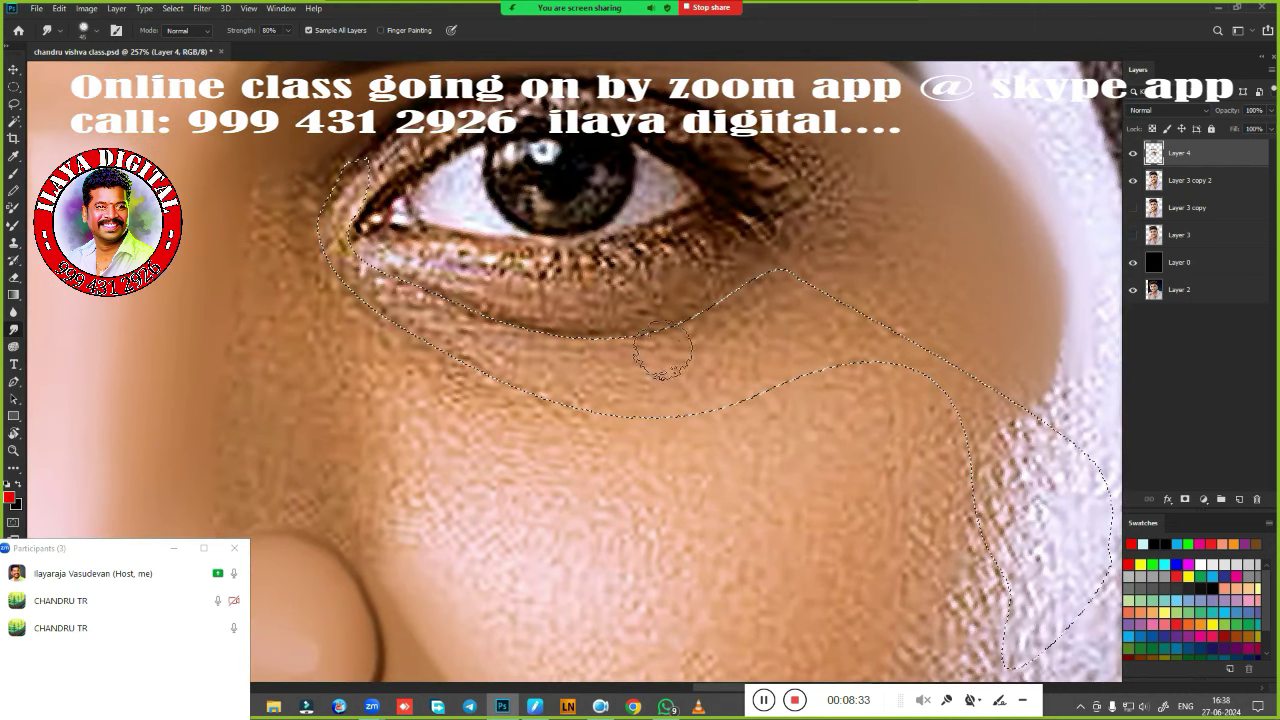
pyautogui.moveTo(777, 368); pyautogui.dragTo(765, 290)
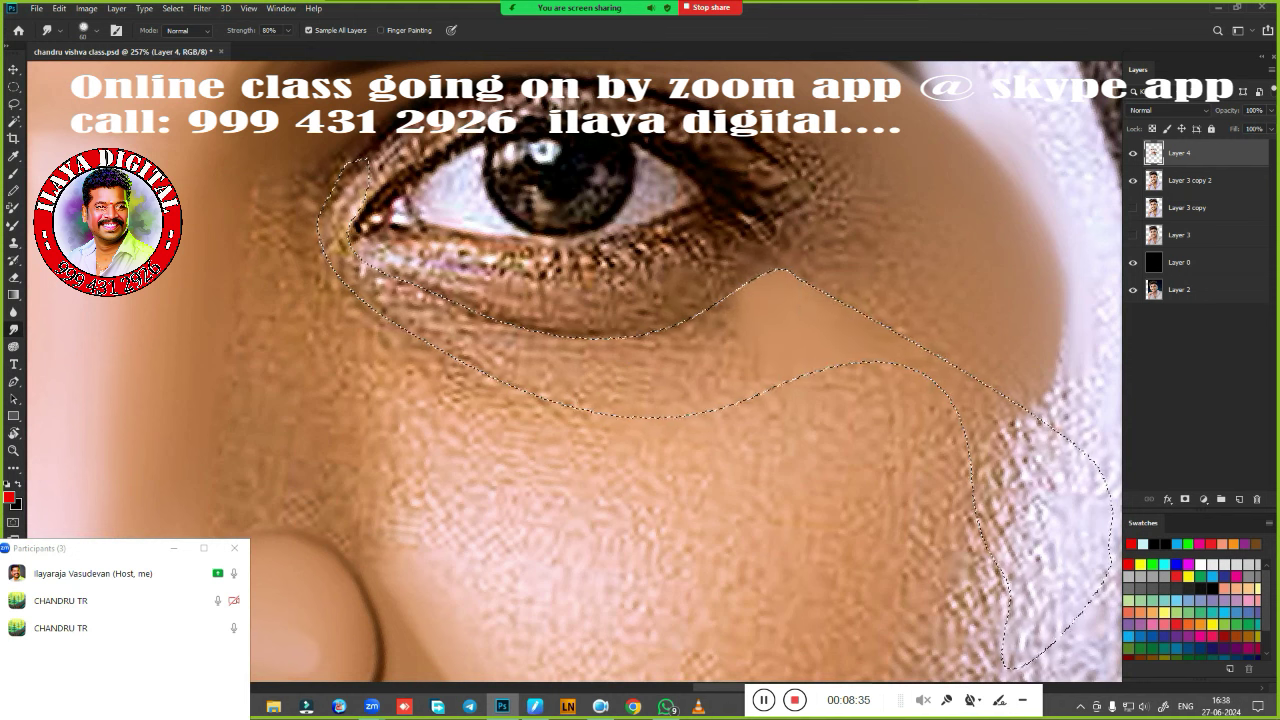
pyautogui.moveTo(714, 329); pyautogui.dragTo(420, 340)
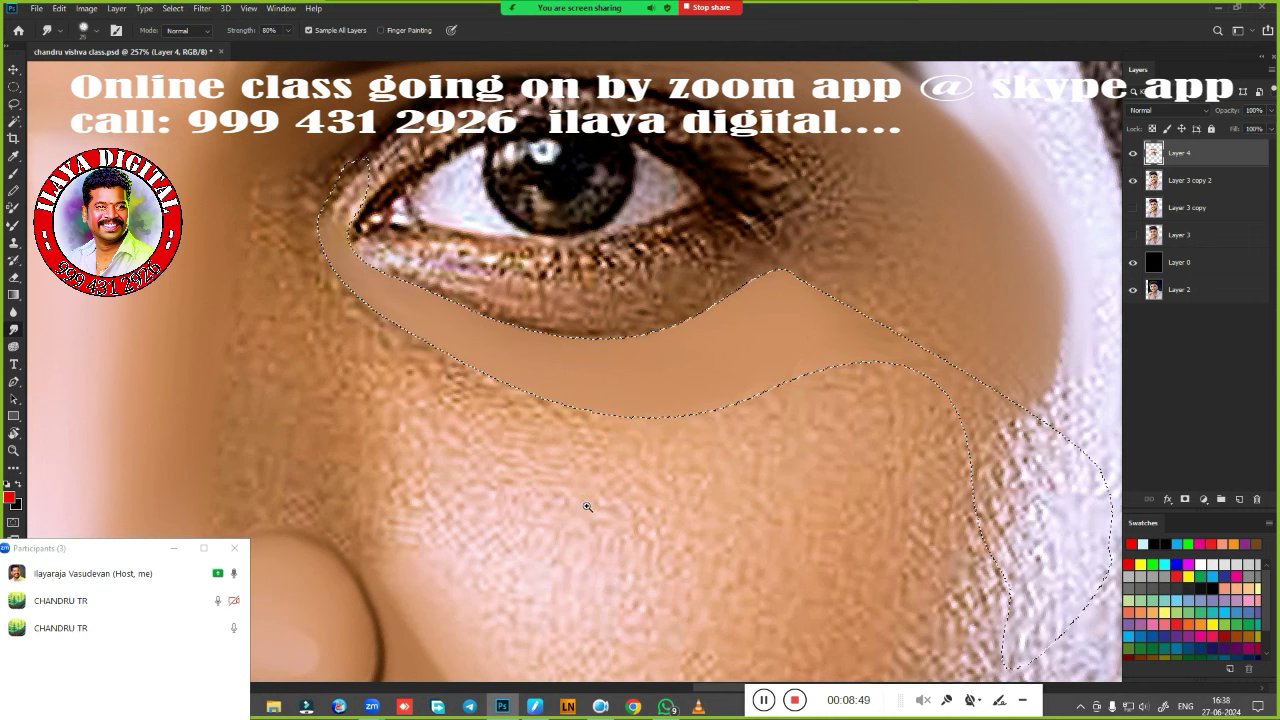
# Feather the under-eye selection and smudge the lower eyelid skin again with a larger brush.
pyautogui.scroll(-5, 586, 506)
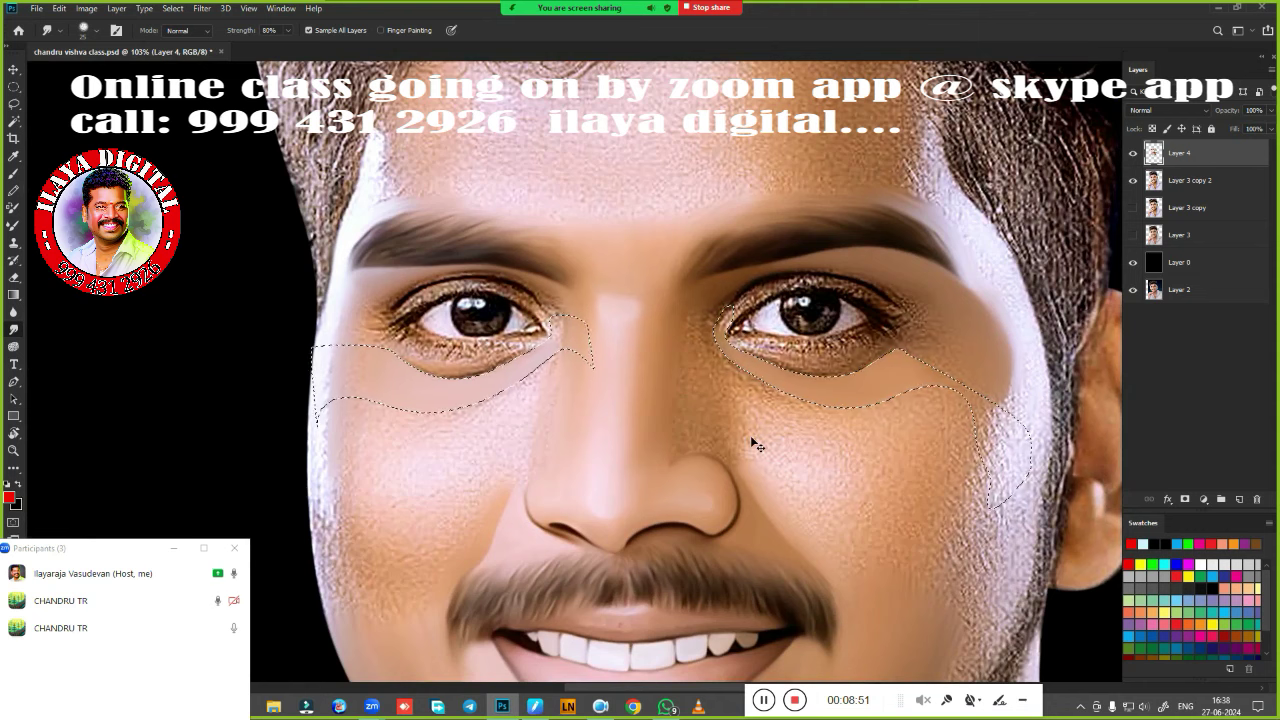
pyautogui.hotkey('shift', 'F6')
pyautogui.press('Return')
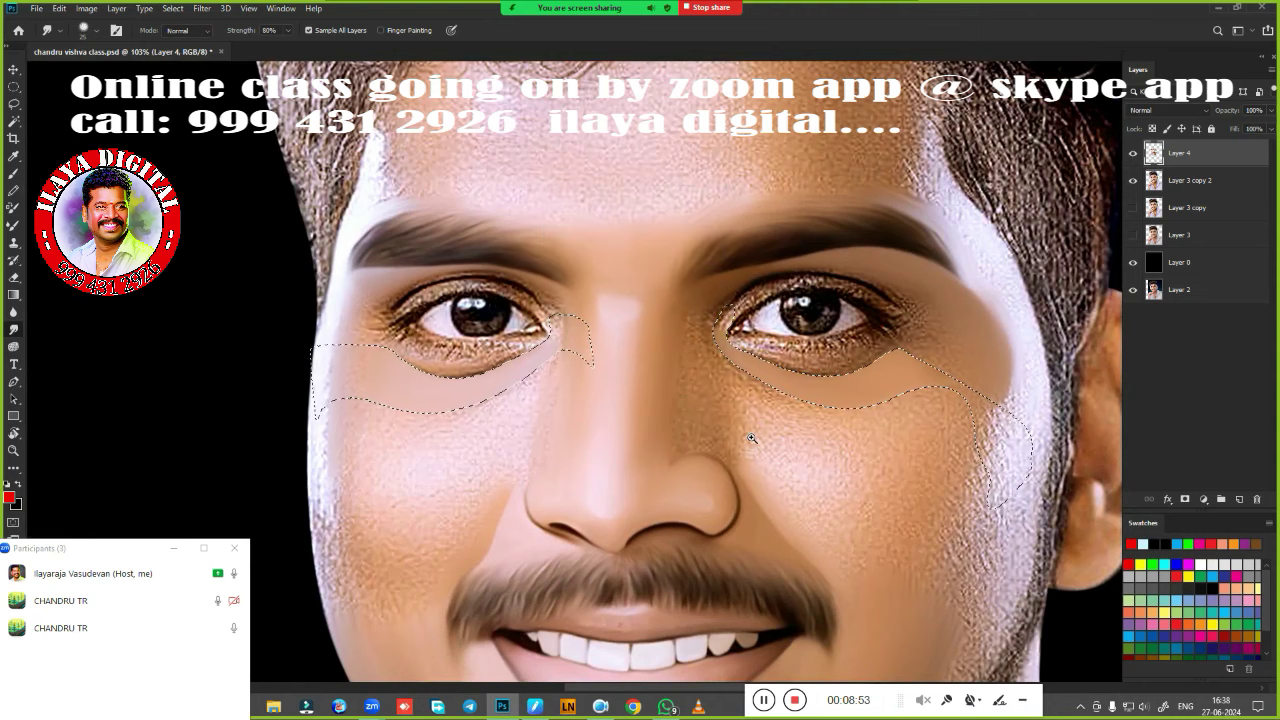
pyautogui.scroll(5, 466, 476)
pyautogui.scroll(2, 451, 415)
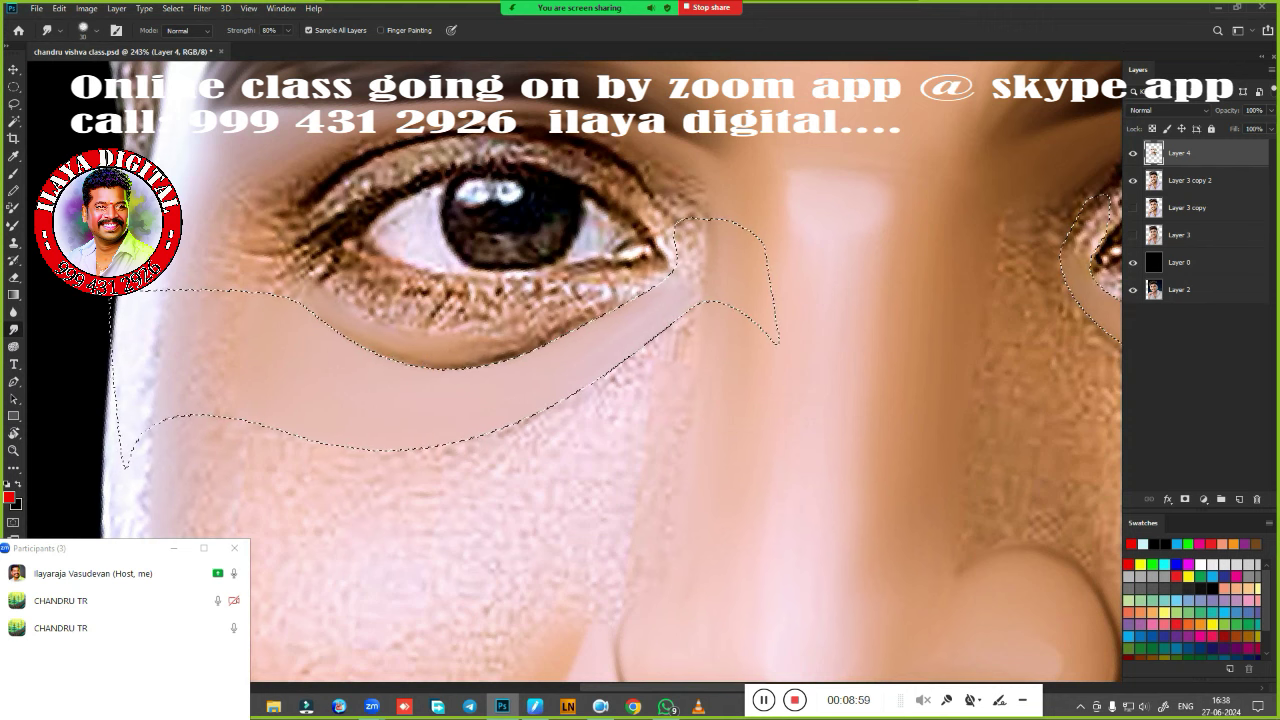
pyautogui.moveTo(446, 366); pyautogui.dragTo(624, 305)
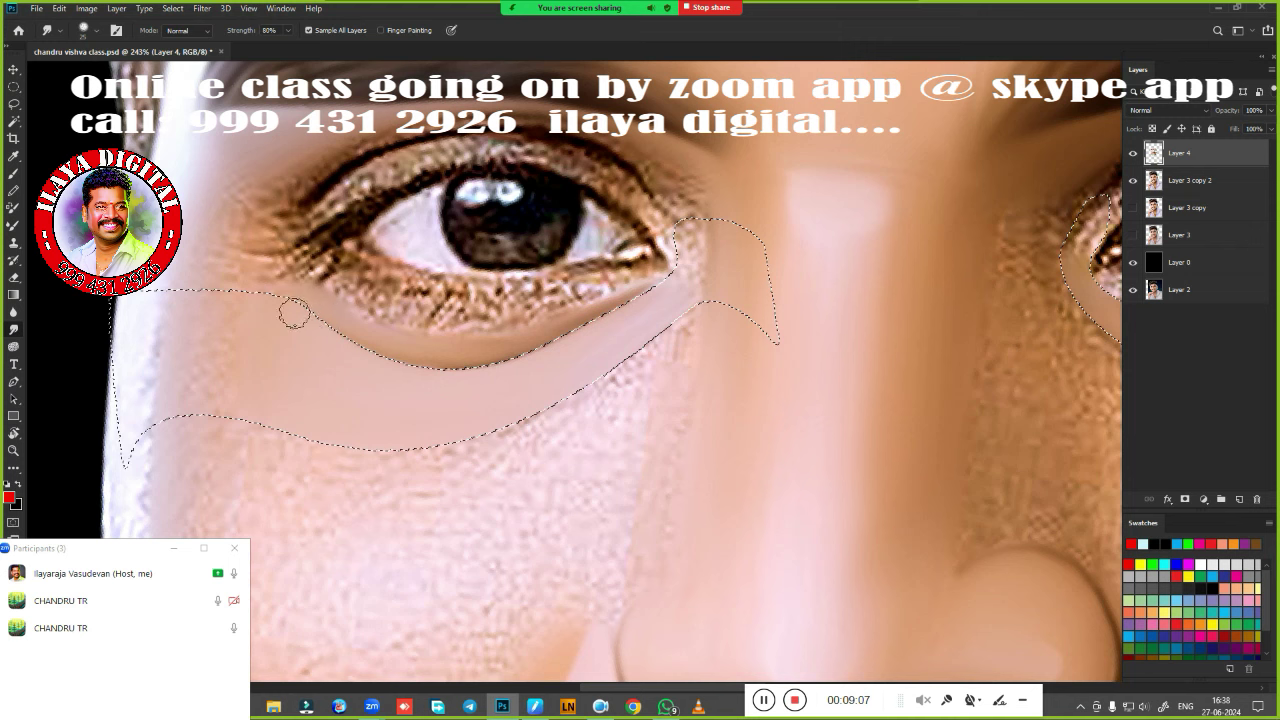
pyautogui.press(']')
pyautogui.press(']')
pyautogui.press(']')
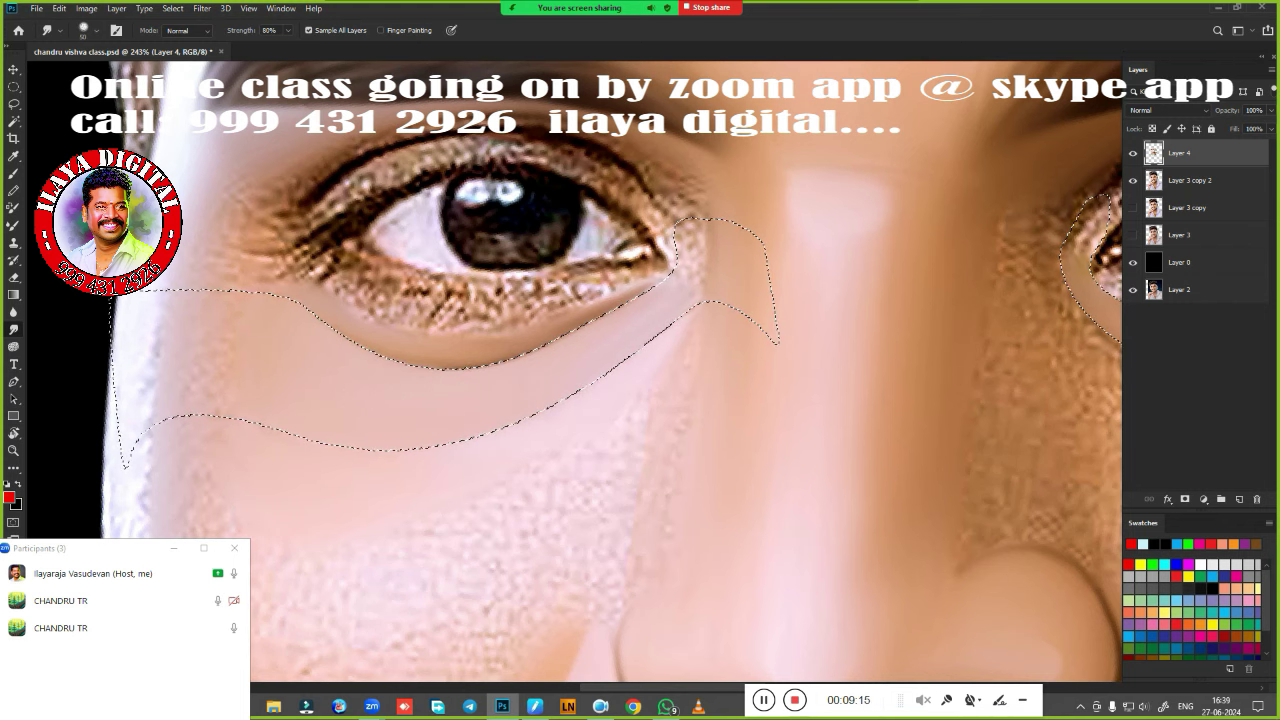
pyautogui.moveTo(760, 470)
pyautogui.mouseDown()
pyautogui.moveTo(258, 453)
pyautogui.moveTo(183, 433)
pyautogui.mouseUp()
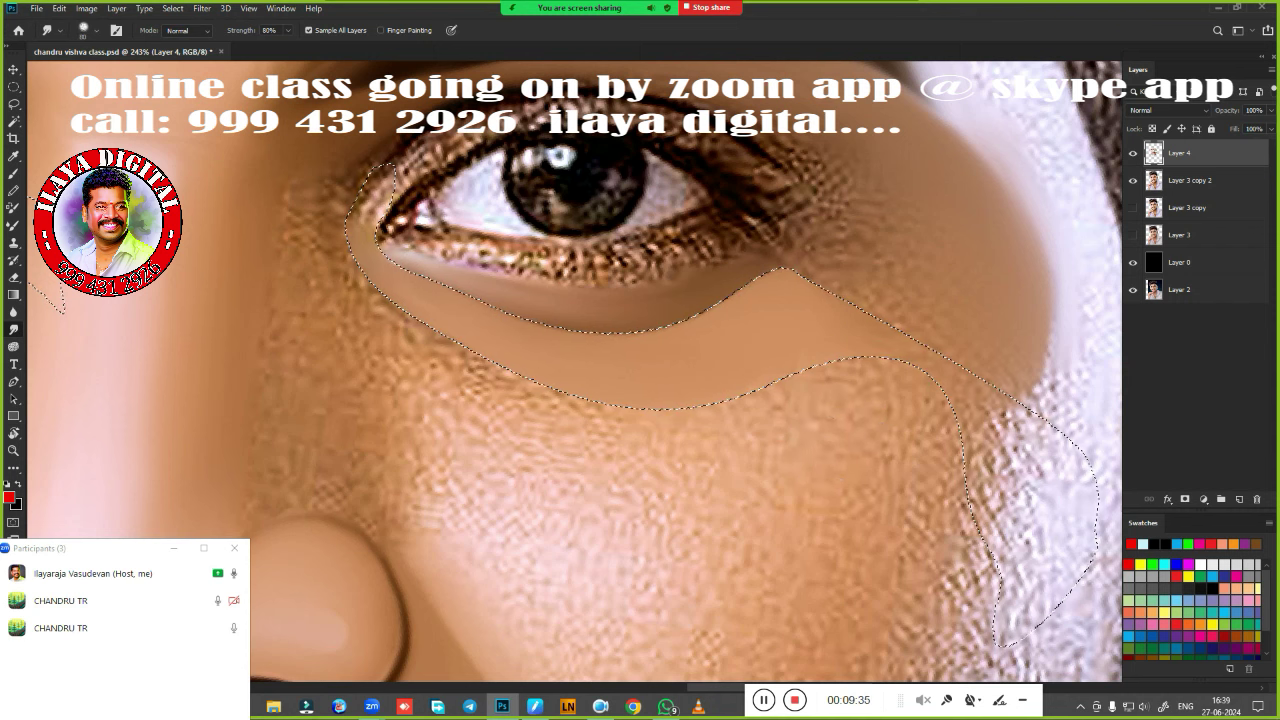
pyautogui.moveTo(822, 428)
pyautogui.mouseDown()
pyautogui.moveTo(823, 371)
pyautogui.moveTo(880, 415)
pyautogui.moveTo(760, 434)
pyautogui.mouseUp()
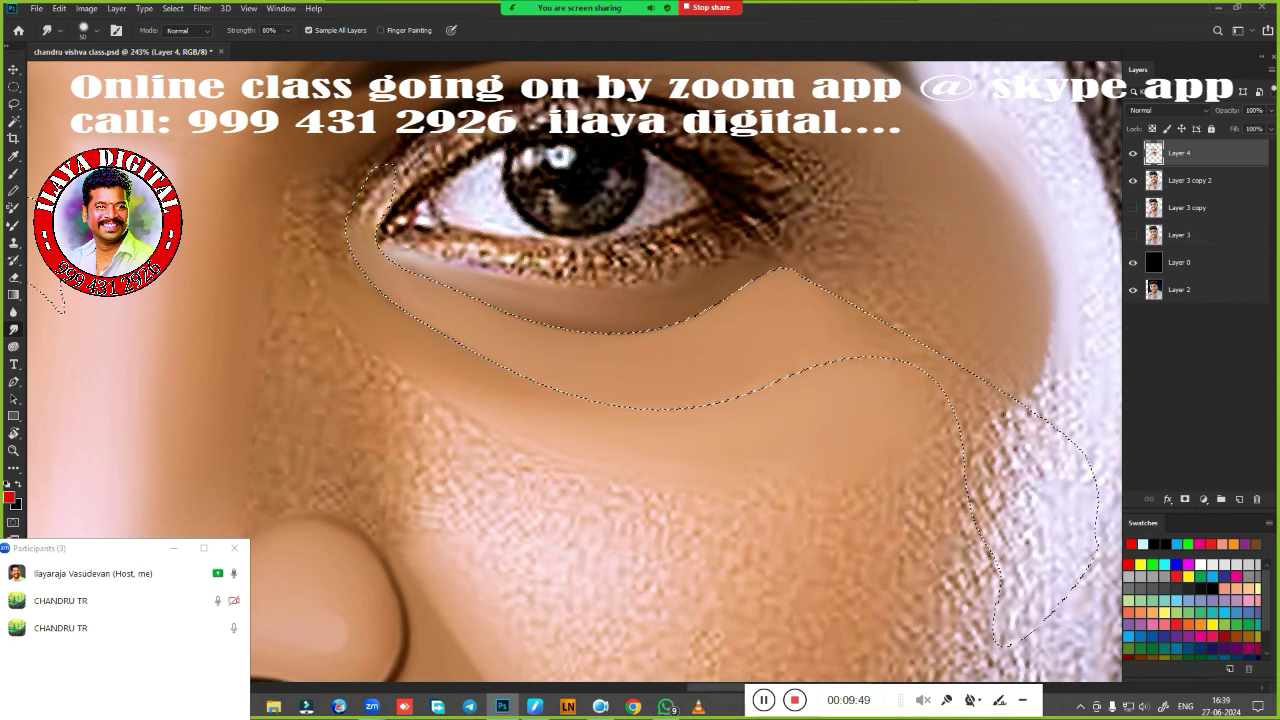
# Frame the nose and cheeks and load the face outline selection from Layer 3.
pyautogui.hotkey('ctrl', '0')
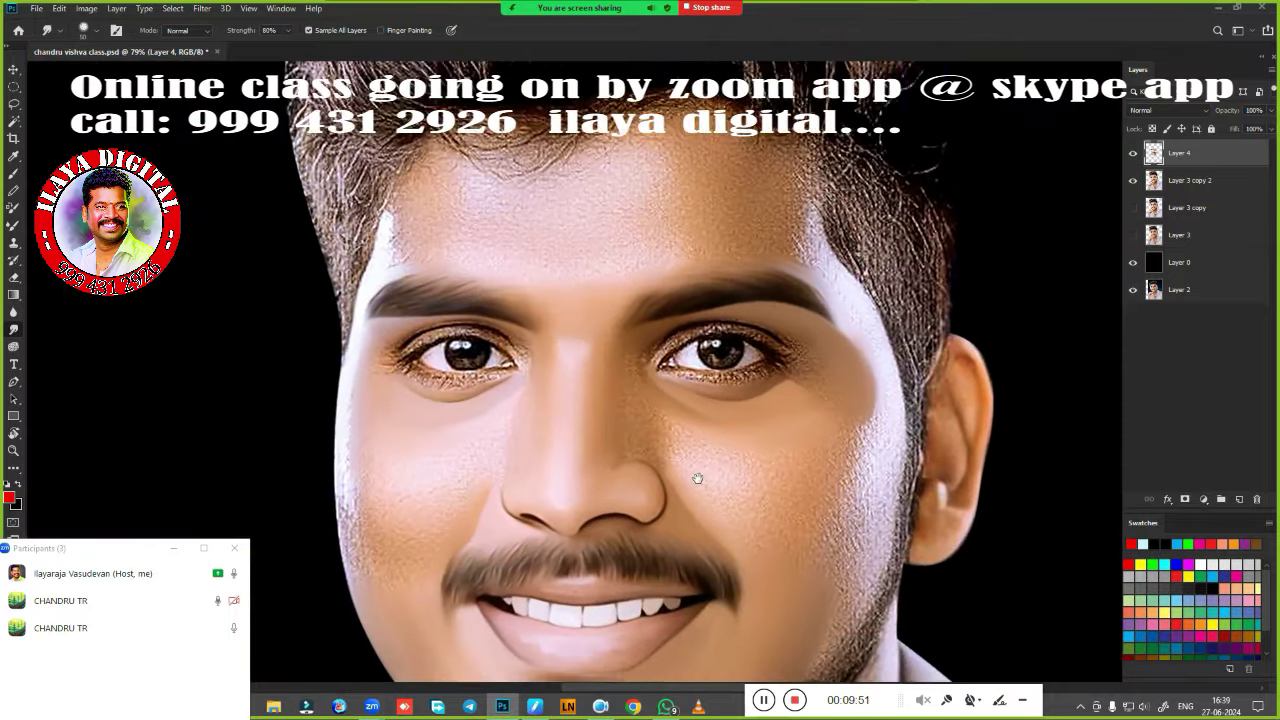
pyautogui.scroll(3, 745, 398)
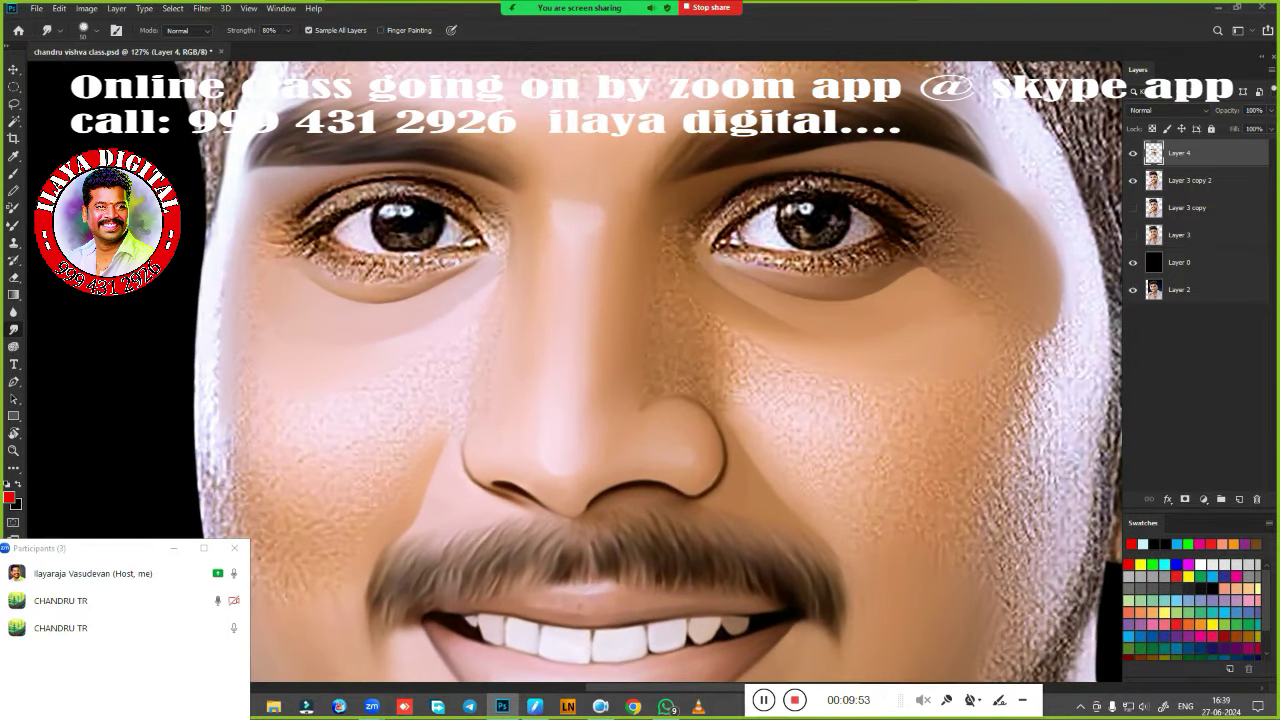
pyautogui.scroll(-2, 808, 379)
pyautogui.scroll(4, 842, 375)
pyautogui.scroll(-4, 788, 396)
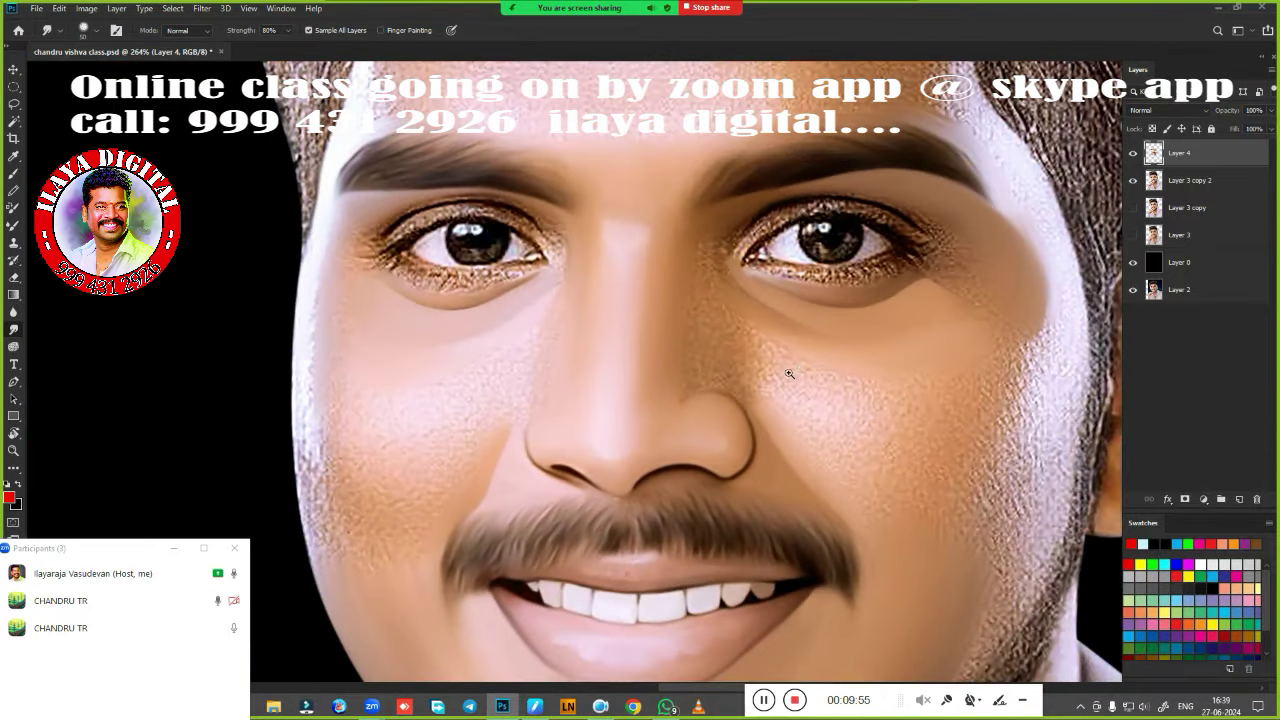
pyautogui.scroll(-1, 686, 413)
pyautogui.scroll(-1, 686, 413)
pyautogui.scroll(1, 751, 466)
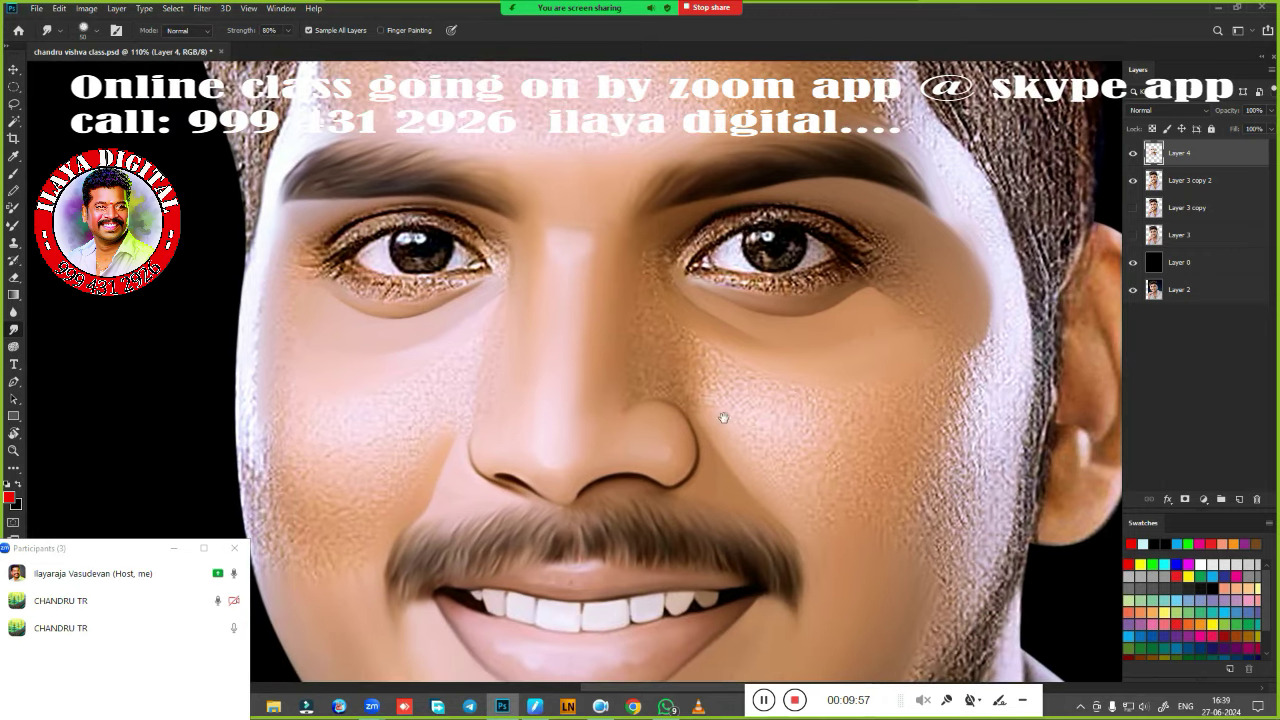
pyautogui.scroll(1, 521, 442)
pyautogui.moveTo(771, 218); pyautogui.dragTo(811, 162)
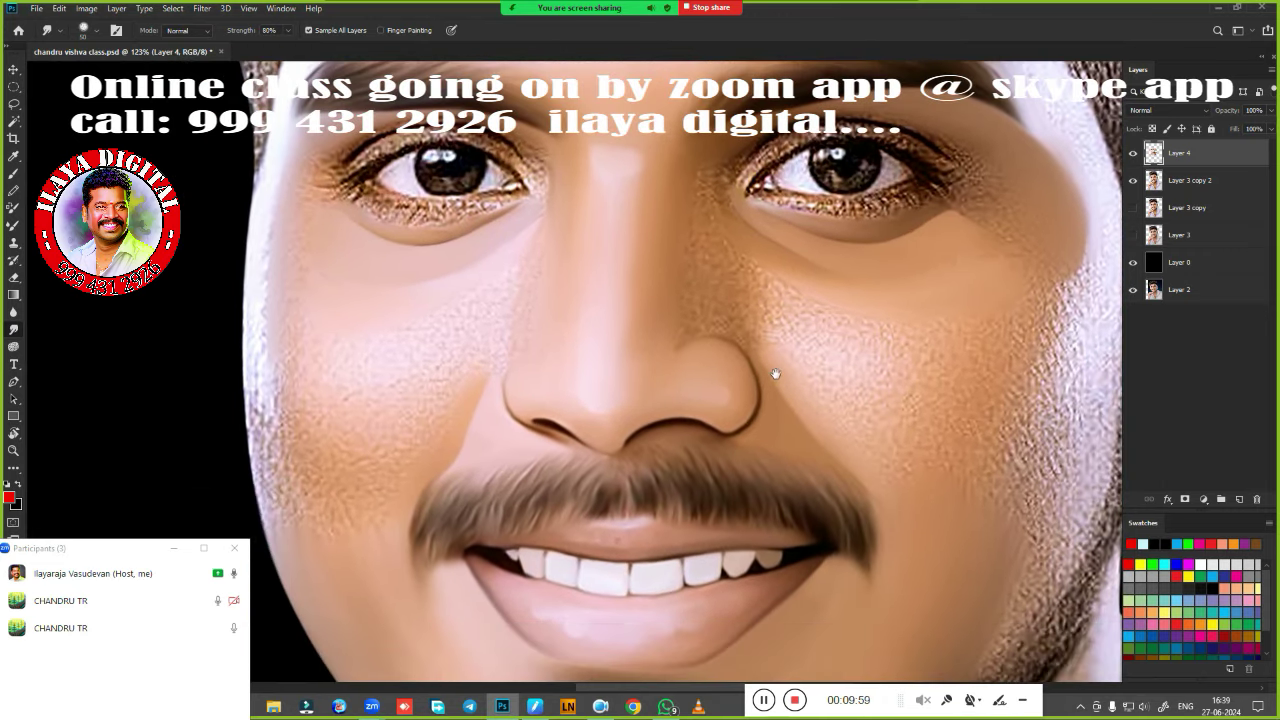
pyautogui.keyDown('ctrl'); pyautogui.click(1155, 238); pyautogui.keyUp('ctrl')
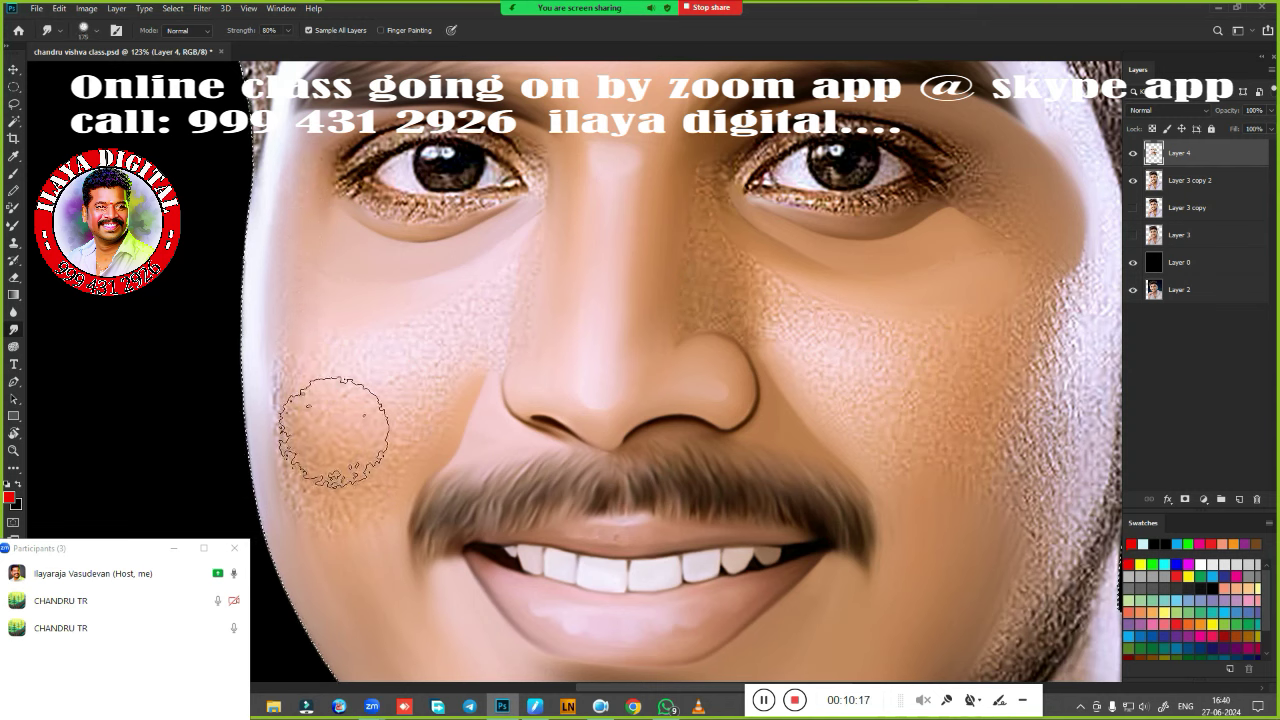
# Shrink the brush and smudge the bumpy, speckled cheek texture near the moustache.
pyautogui.press('[')
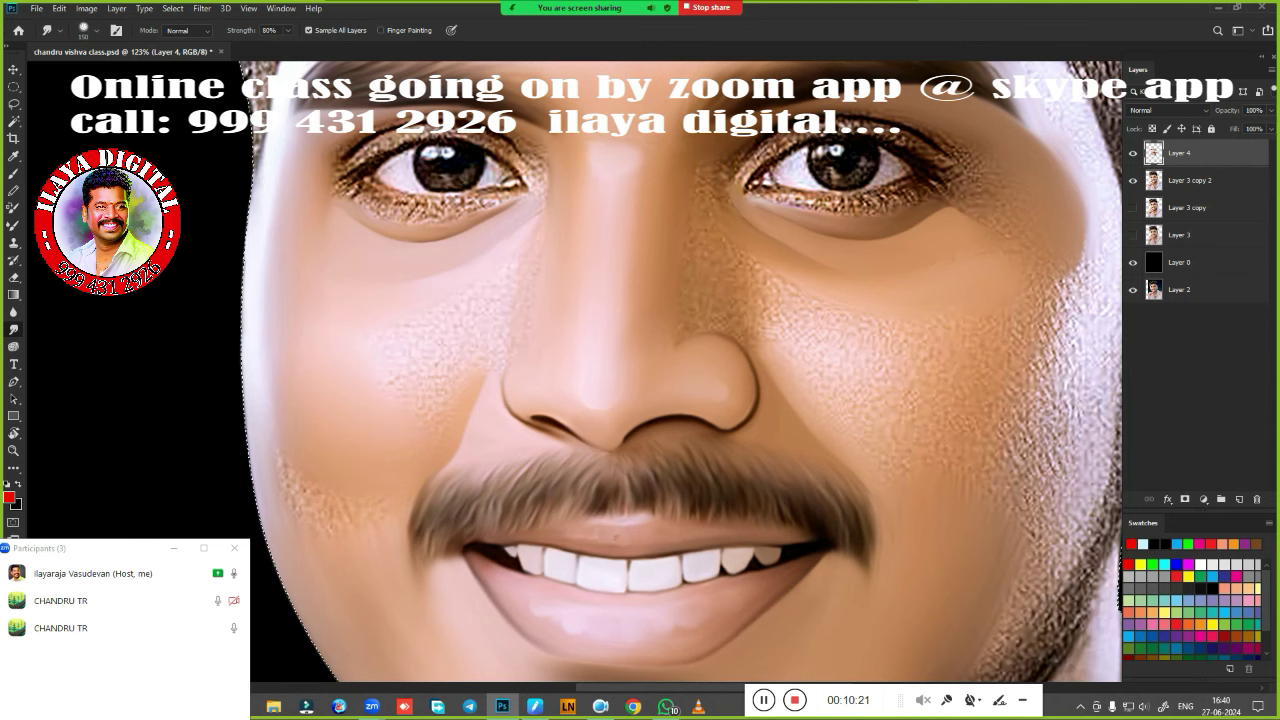
pyautogui.press('[')
pyautogui.press('[')
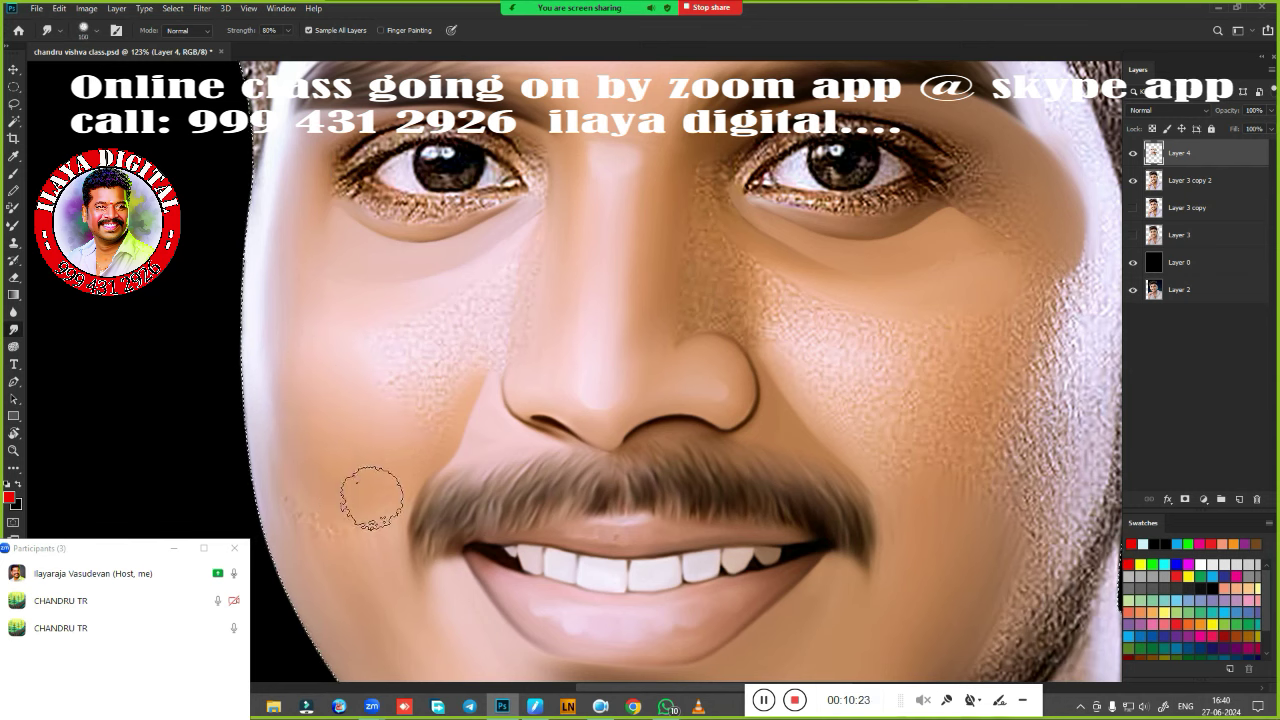
pyautogui.moveTo(371, 497)
pyautogui.mouseDown()
pyautogui.moveTo(323, 506)
pyautogui.moveTo(286, 429)
pyautogui.moveTo(331, 521)
pyautogui.mouseUp()
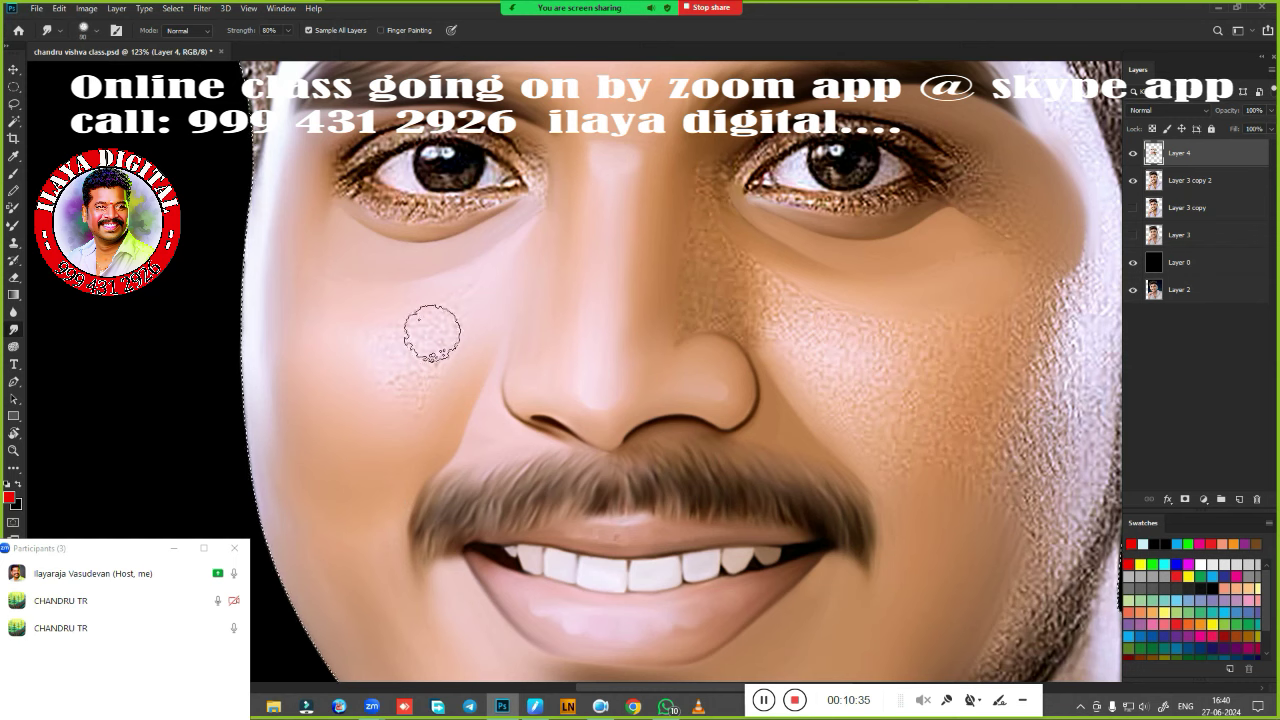
pyautogui.moveTo(400, 380); pyautogui.dragTo(405, 368)
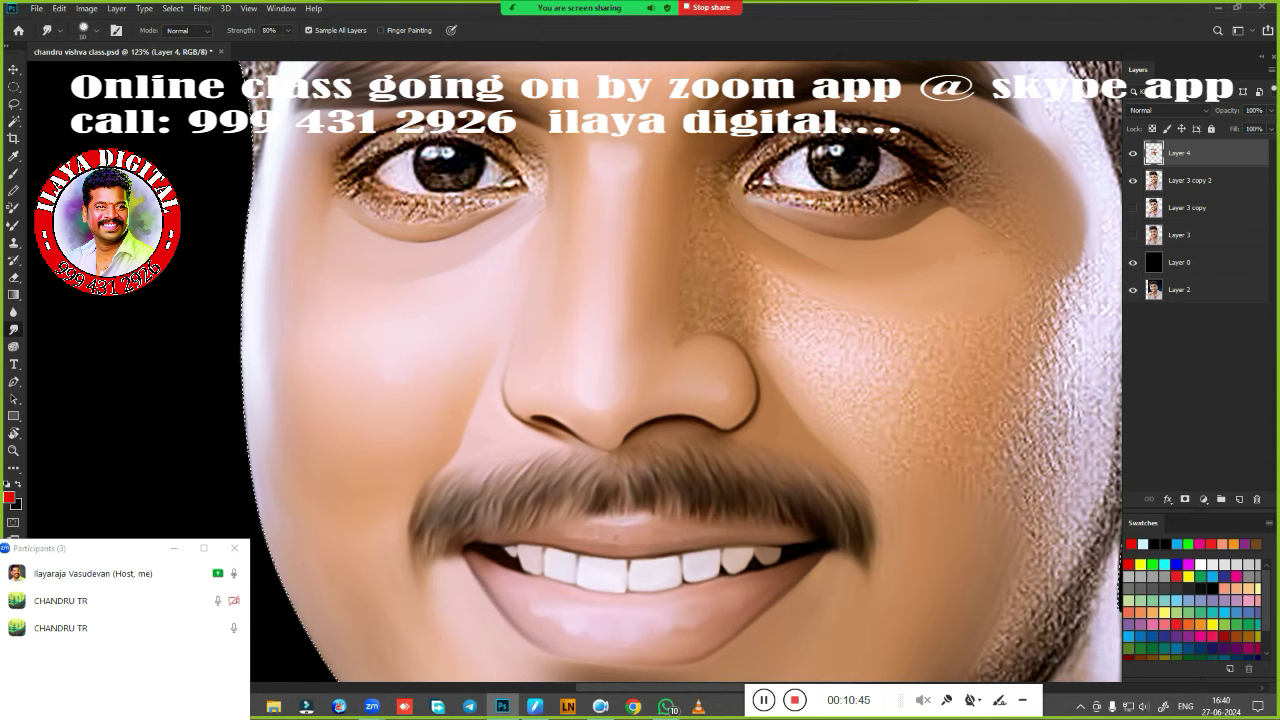
pyautogui.moveTo(759, 422); pyautogui.dragTo(569, 402)
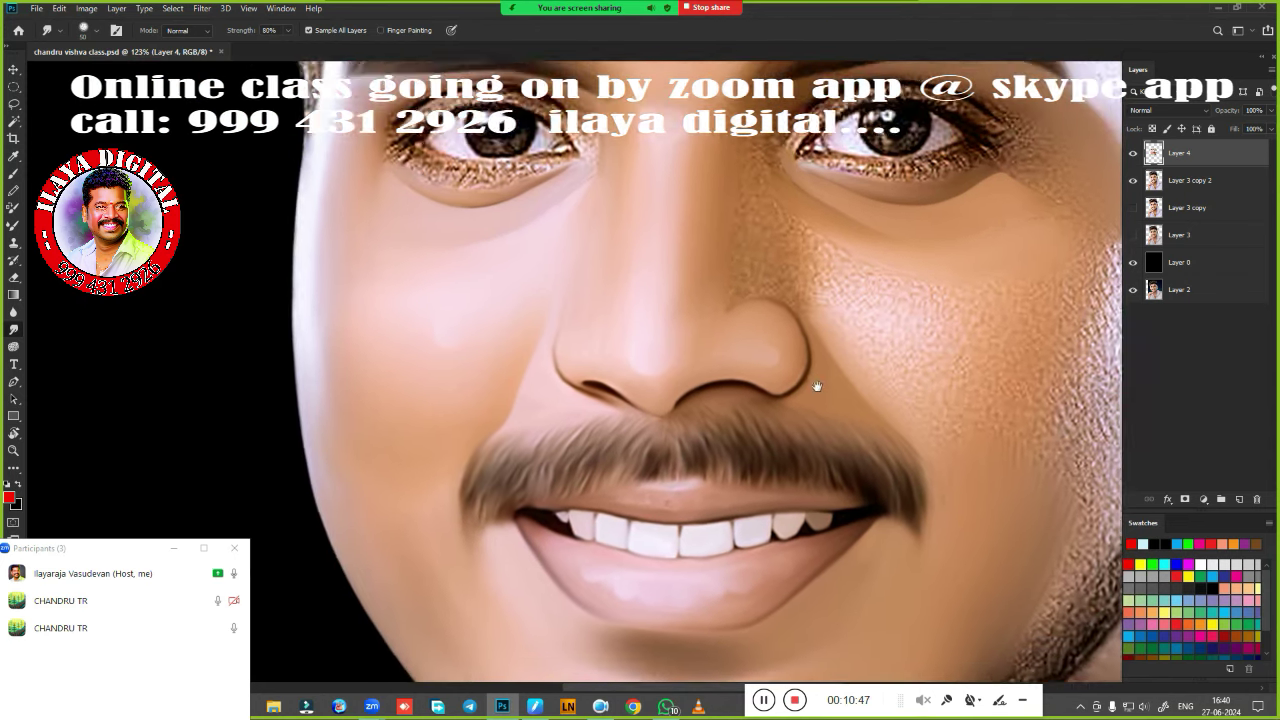
# Smudge the freckled skin texture on the right cheek smooth.
pyautogui.scroll(-4, 814, 380)
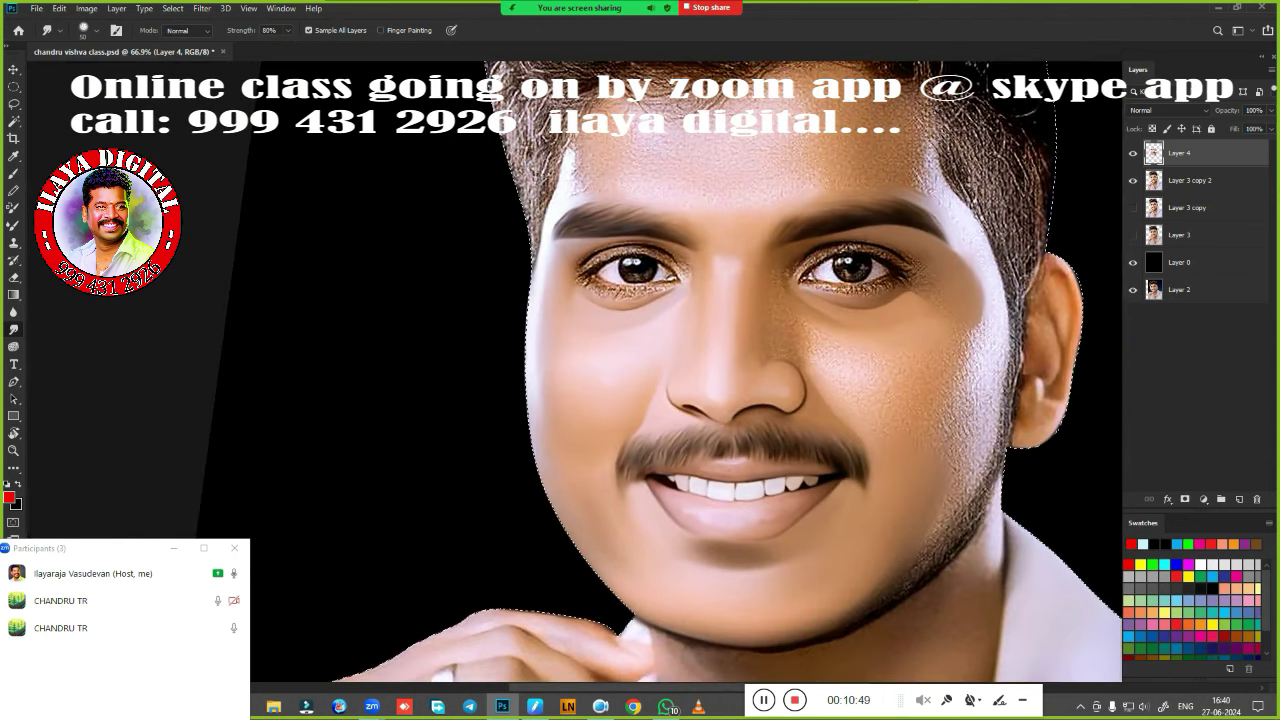
pyautogui.scroll(1, 607, 431)
pyautogui.scroll(1, 607, 431)
pyautogui.scroll(1, 607, 431)
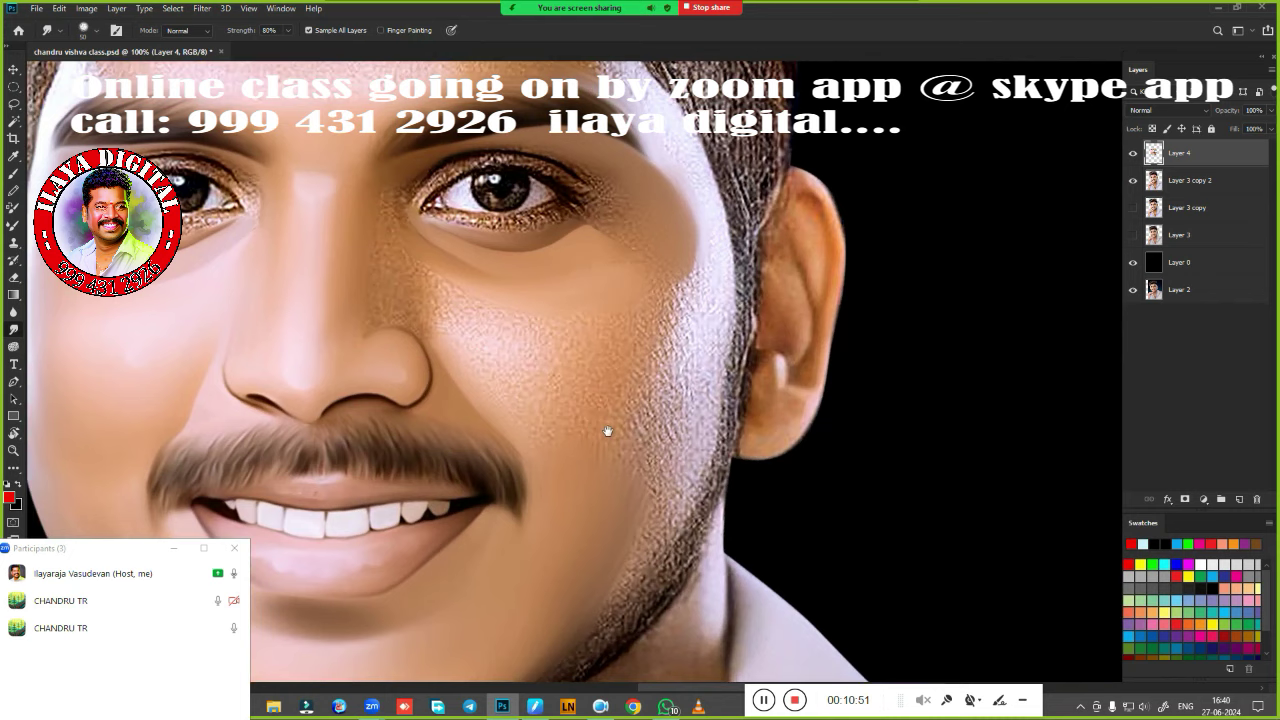
pyautogui.moveTo(607, 431); pyautogui.dragTo(613, 451)
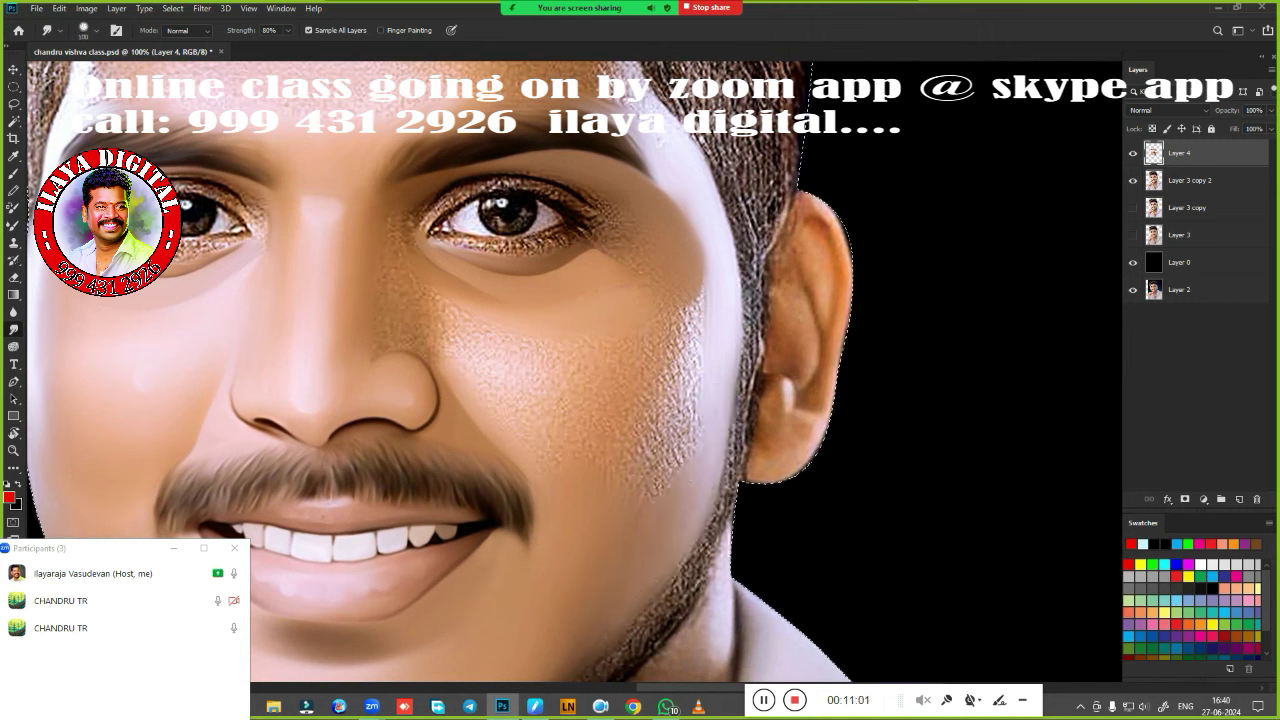
pyautogui.moveTo(706, 320); pyautogui.dragTo(678, 478)
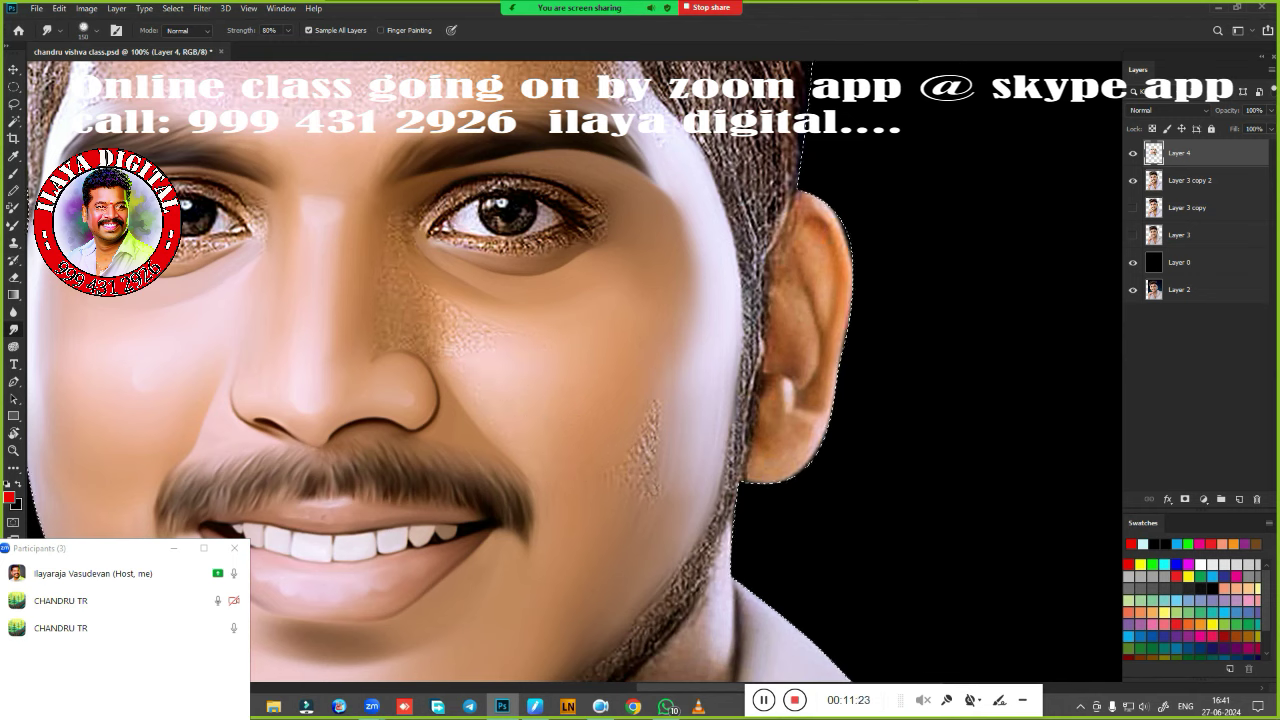
pyautogui.moveTo(631, 378); pyautogui.dragTo(632, 452)
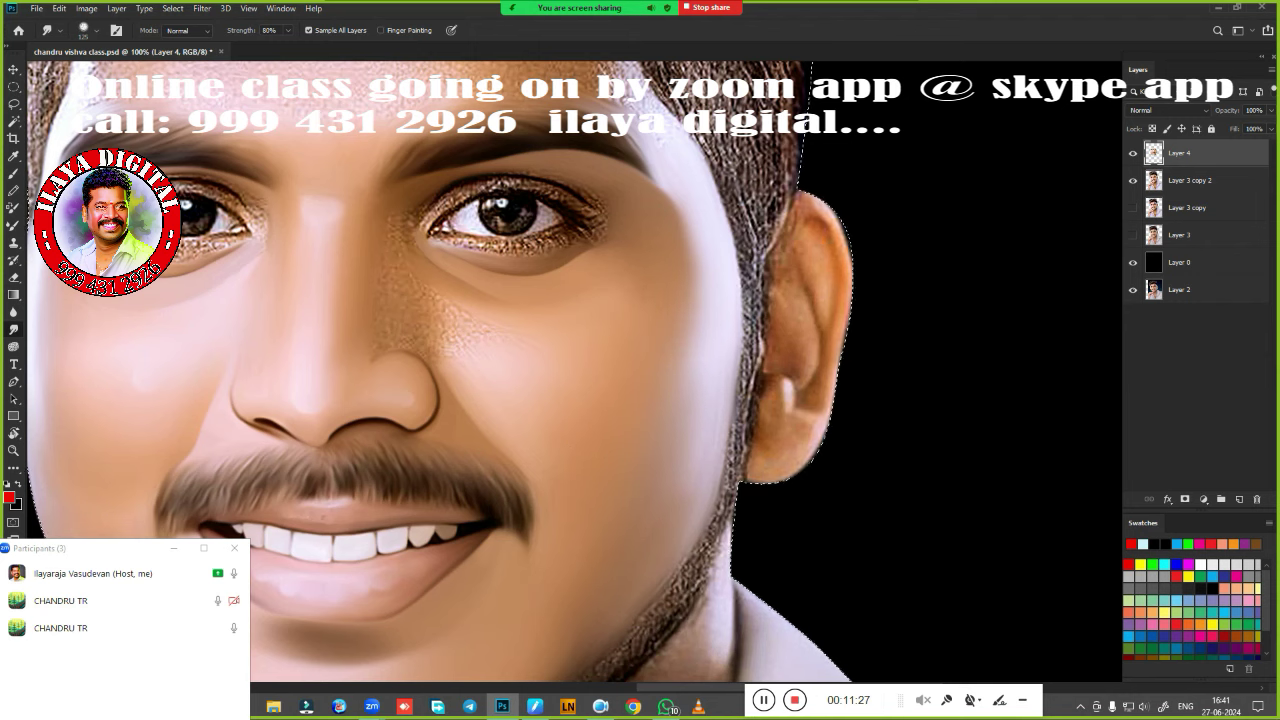
# With a smaller brush, smooth the nose bridge, adjacent cheek and inner eye corner.
pyautogui.scroll(3, 543, 434)
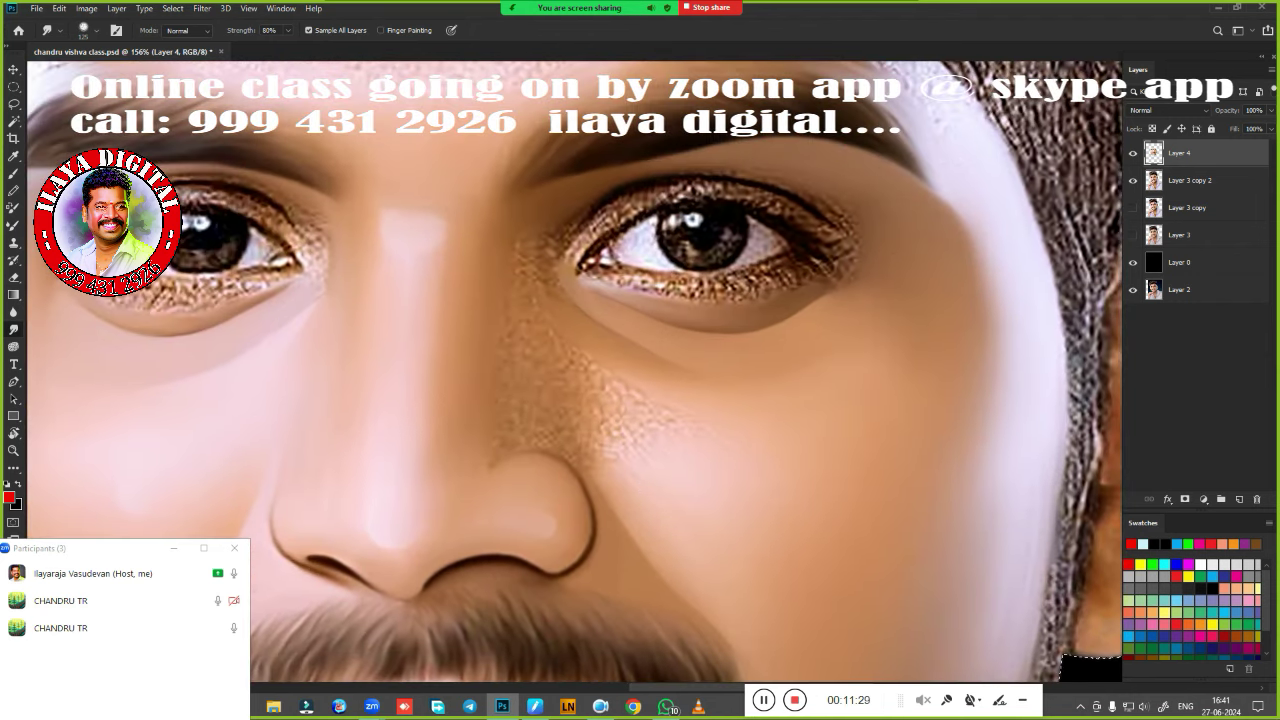
pyautogui.press('[')
pyautogui.moveTo(531, 312)
pyautogui.mouseDown()
pyautogui.moveTo(597, 390)
pyautogui.moveTo(614, 380)
pyautogui.moveTo(674, 423)
pyautogui.moveTo(594, 371)
pyautogui.moveTo(573, 372)
pyautogui.moveTo(649, 400)
pyautogui.mouseUp()
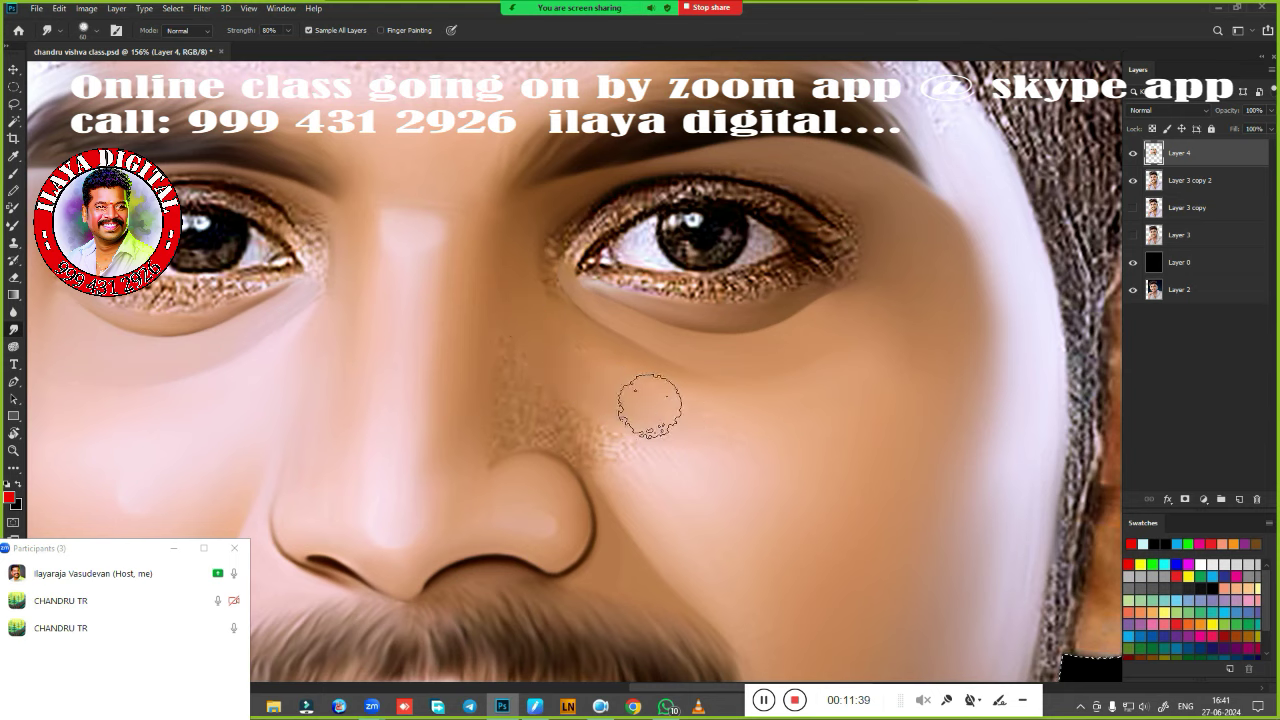
pyautogui.moveTo(503, 400)
pyautogui.mouseDown()
pyautogui.moveTo(511, 430)
pyautogui.moveTo(571, 443)
pyautogui.moveTo(560, 434)
pyautogui.moveTo(587, 456)
pyautogui.moveTo(549, 394)
pyautogui.moveTo(624, 449)
pyautogui.moveTo(477, 437)
pyautogui.moveTo(513, 428)
pyautogui.mouseUp()
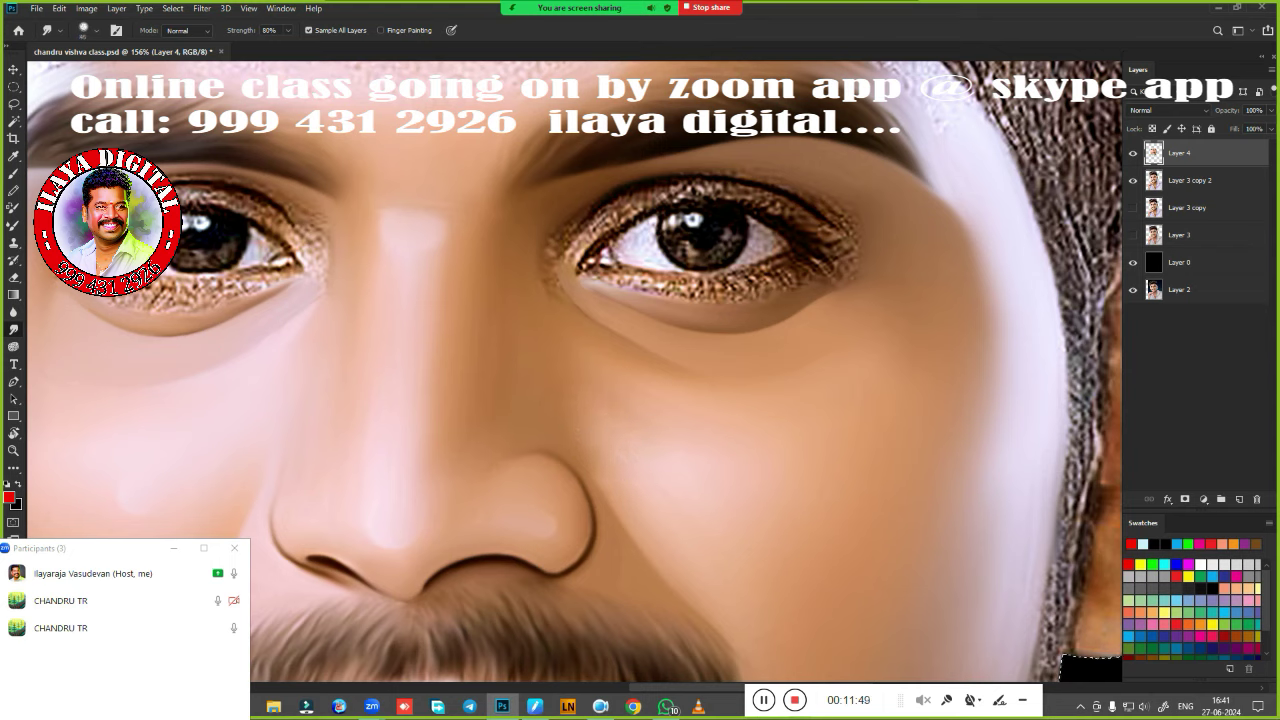
pyautogui.moveTo(543, 289); pyautogui.dragTo(550, 303)
pyautogui.moveTo(748, 524); pyautogui.dragTo(823, 420)
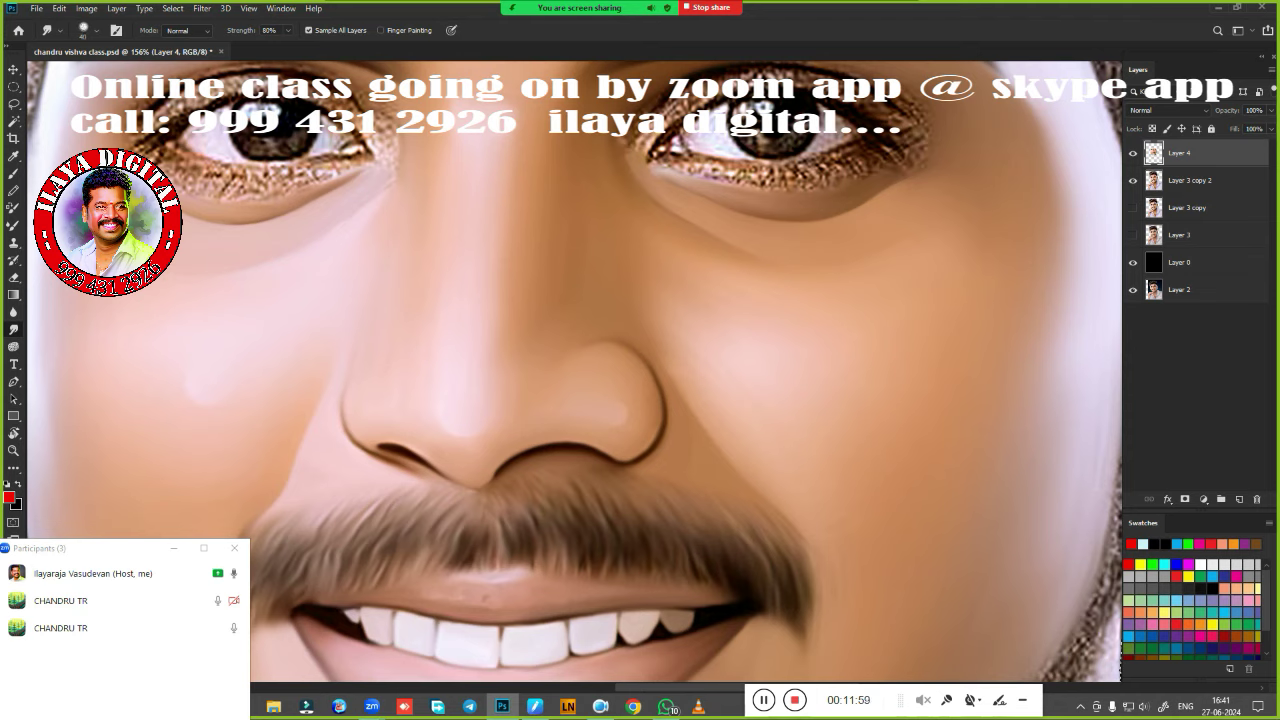
pyautogui.press(']')
pyautogui.scroll(-5, 686, 447)
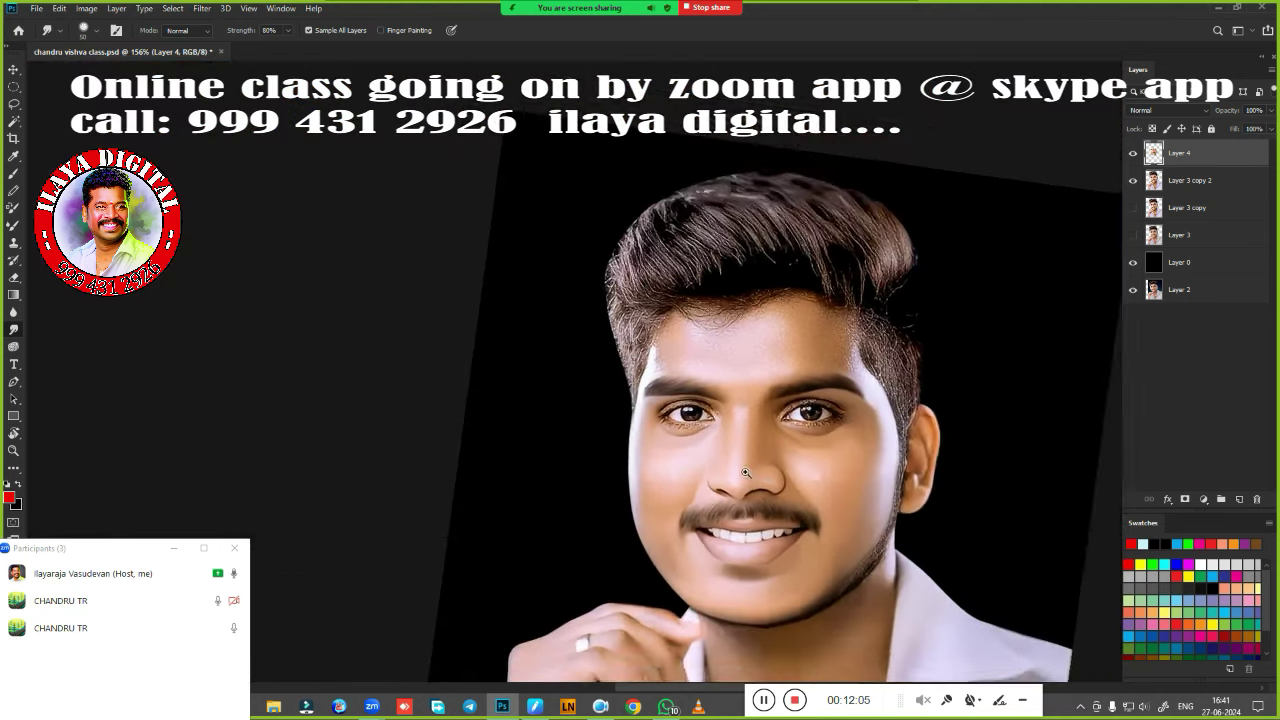
pyautogui.scroll(1, 686, 447)
pyautogui.scroll(2, 686, 447)
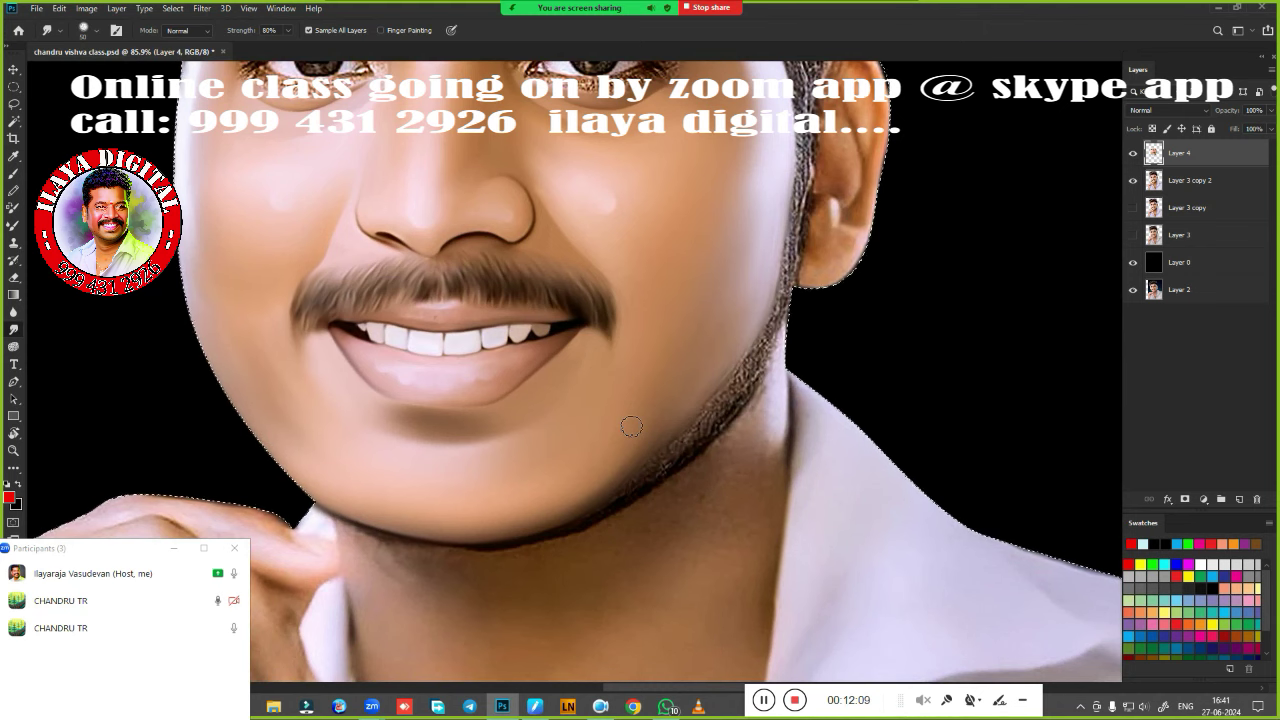
pyautogui.scroll(1, 637, 432)
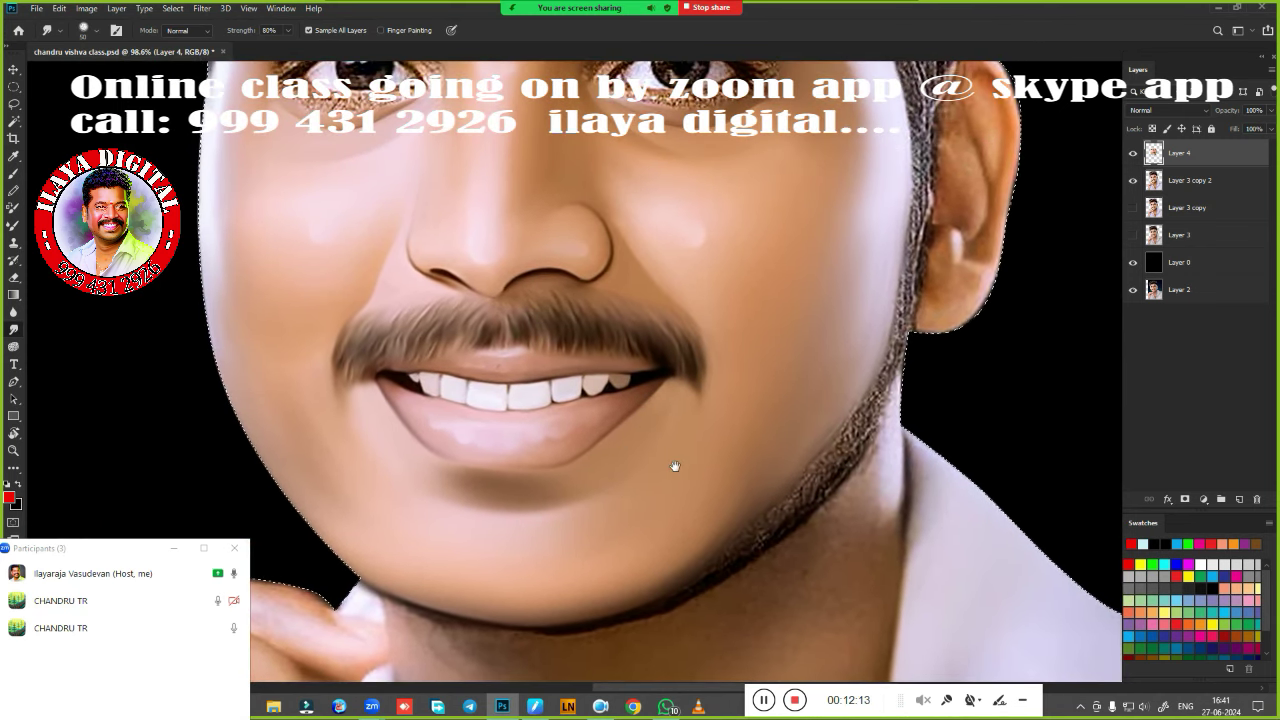
pyautogui.moveTo(677, 466); pyautogui.dragTo(700, 334)
pyautogui.scroll(1, 626, 355)
pyautogui.scroll(-1, 626, 355)
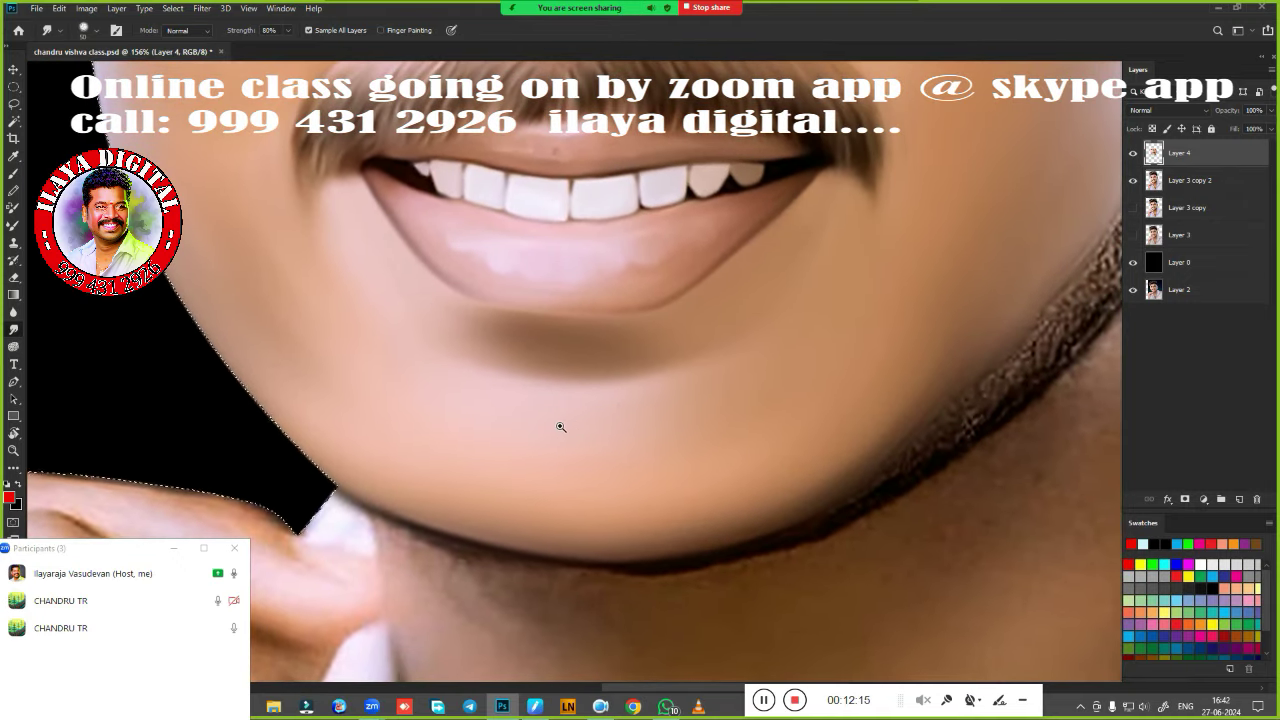
pyautogui.scroll(3, 560, 426)
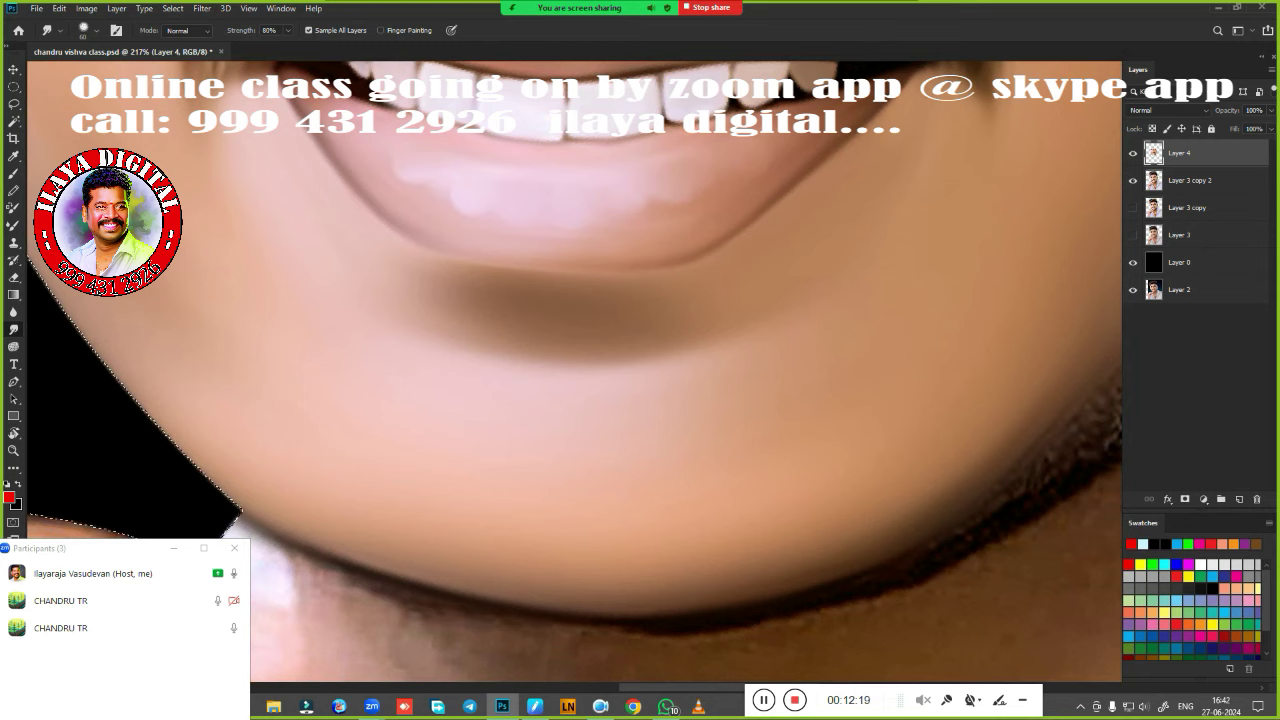
pyautogui.scroll(-3, 454, 400)
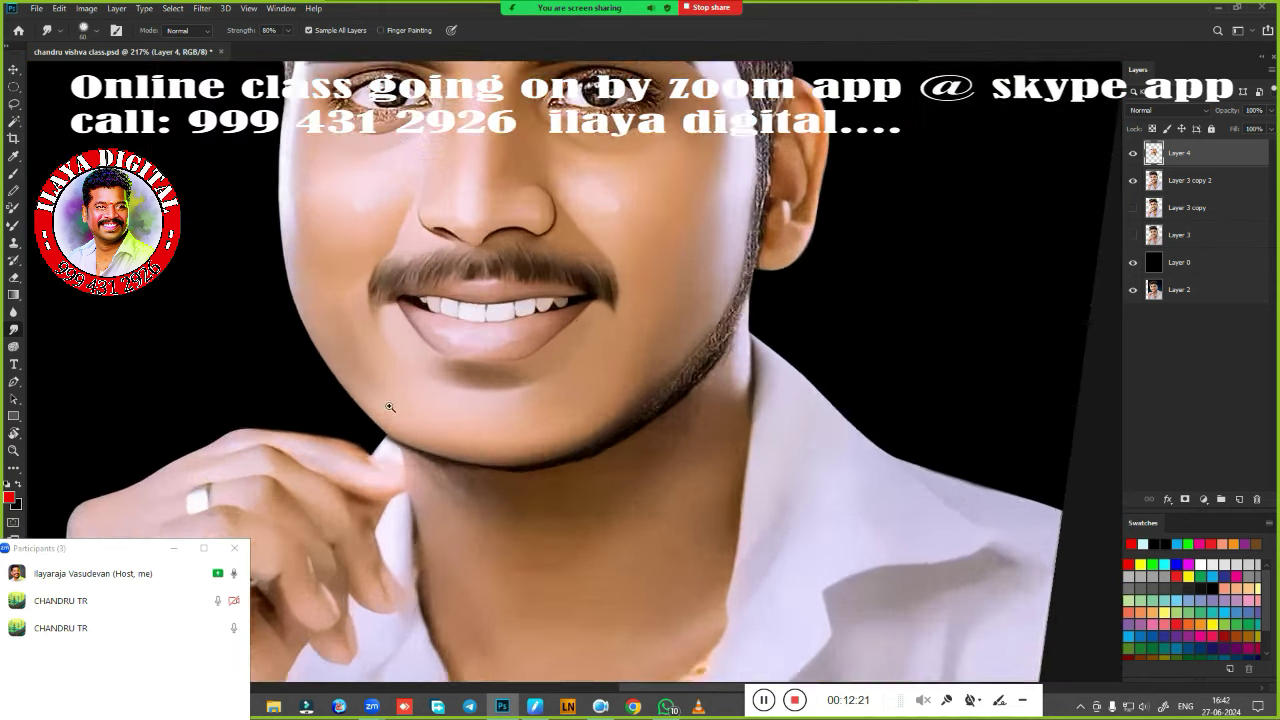
pyautogui.scroll(3, 440, 428)
pyautogui.scroll(1, 571, 465)
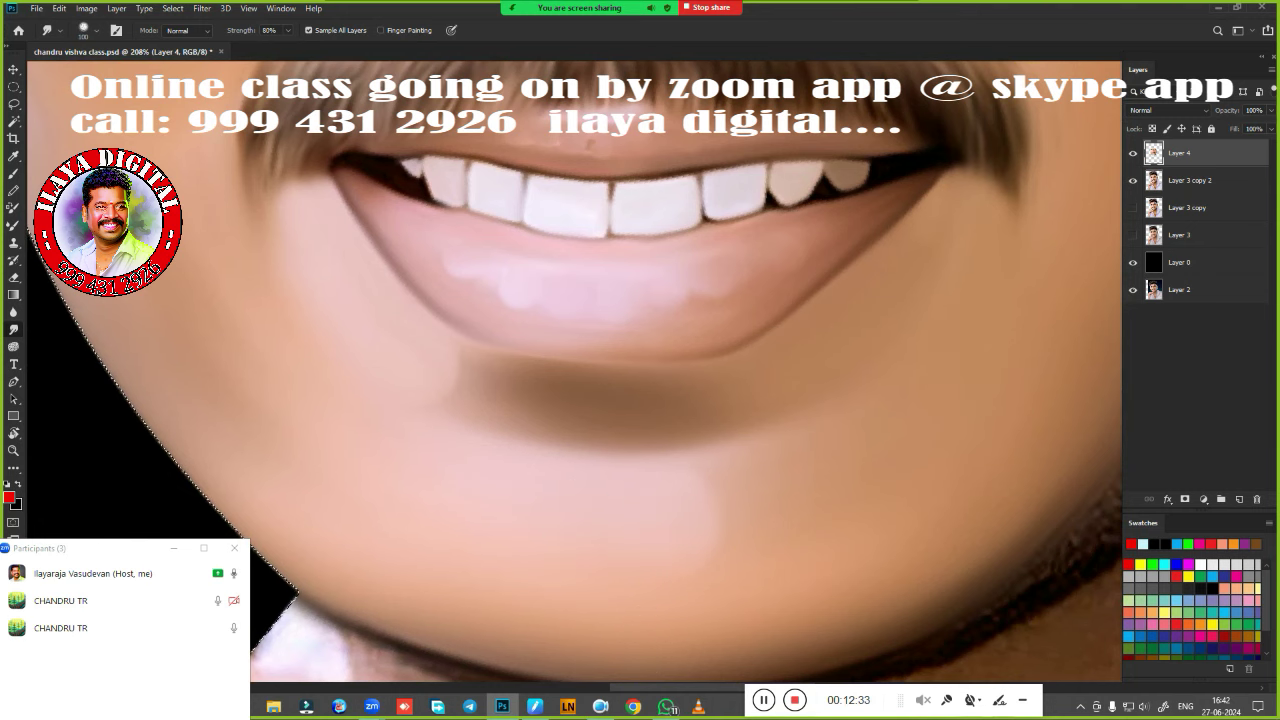
pyautogui.scroll(-3, 600, 300)
pyautogui.scroll(-2, 600, 300)
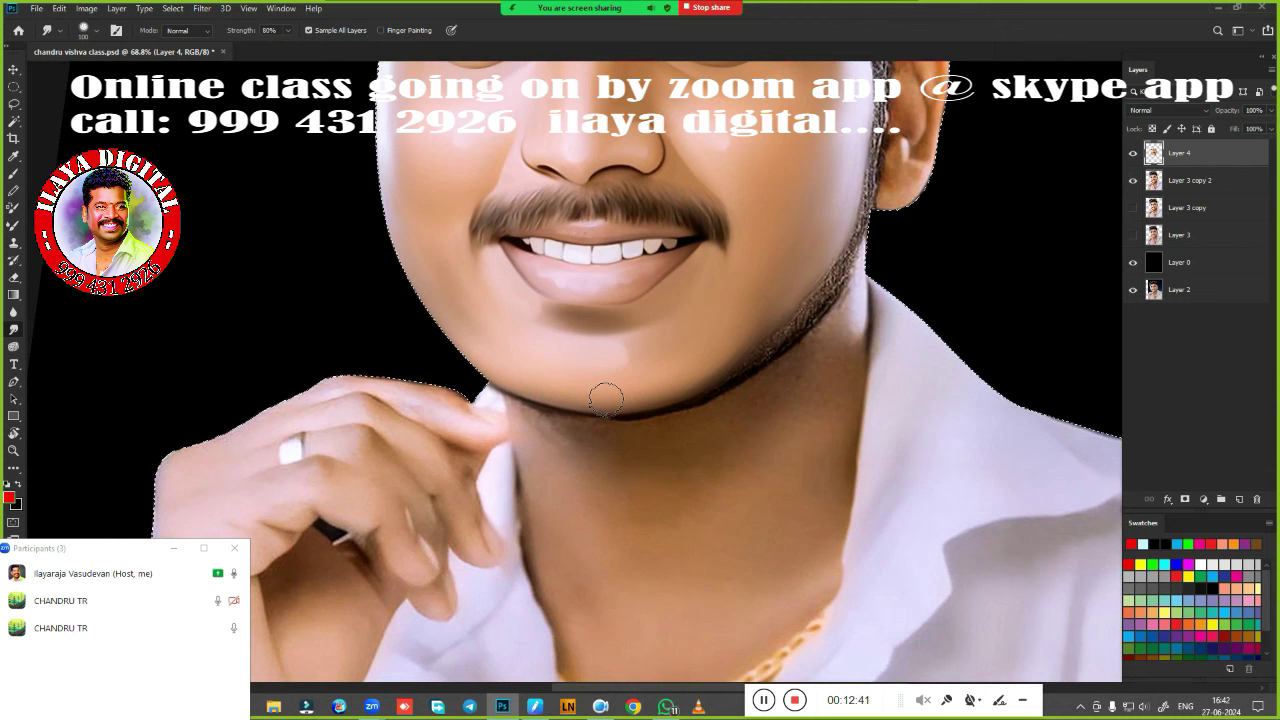
pyautogui.scroll(1, 663, 351)
pyautogui.scroll(3, 655, 423)
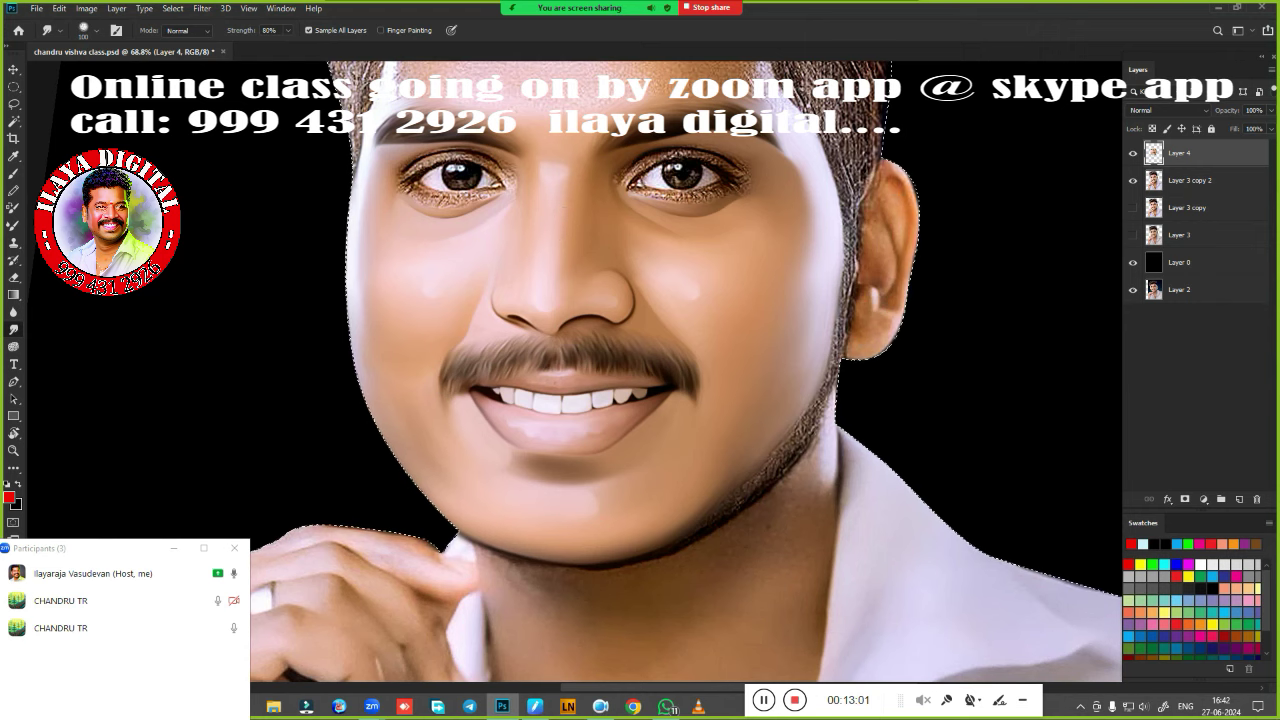
pyautogui.scroll(-2, 744, 387)
pyautogui.scroll(2, 700, 323)
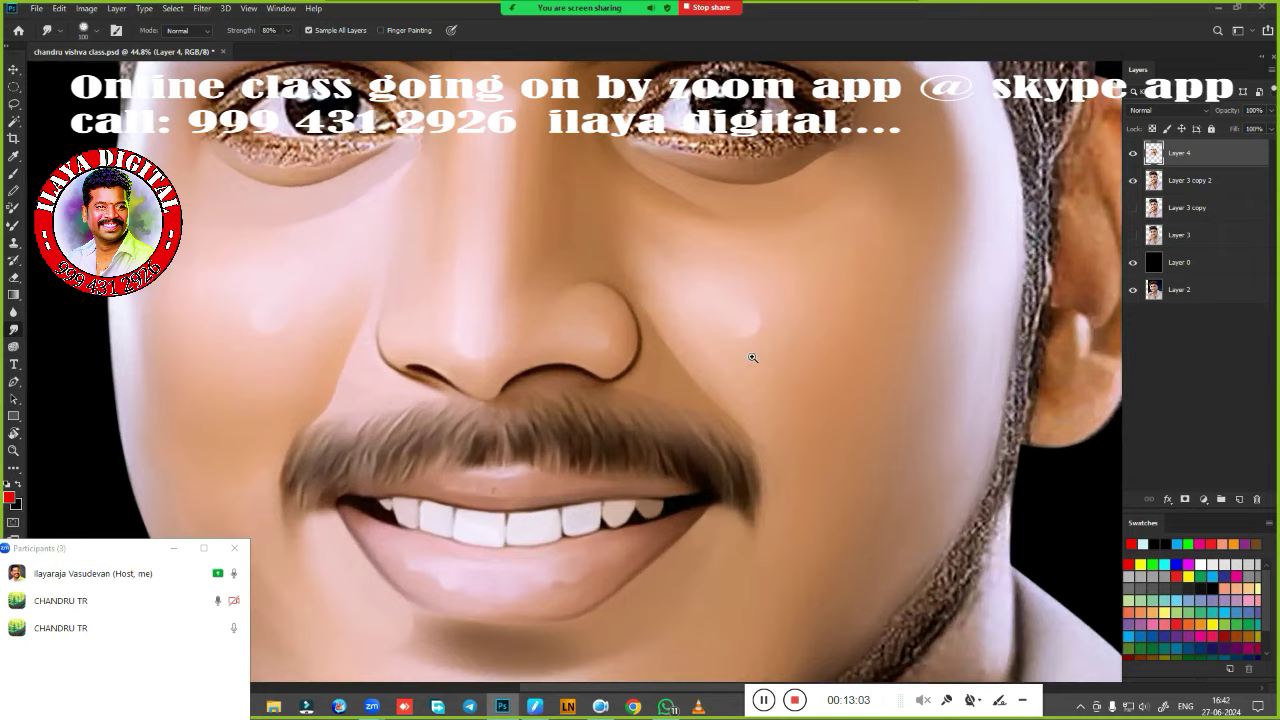
pyautogui.scroll(2, 751, 354)
pyautogui.scroll(-1, 771, 400)
pyautogui.scroll(-3, 766, 406)
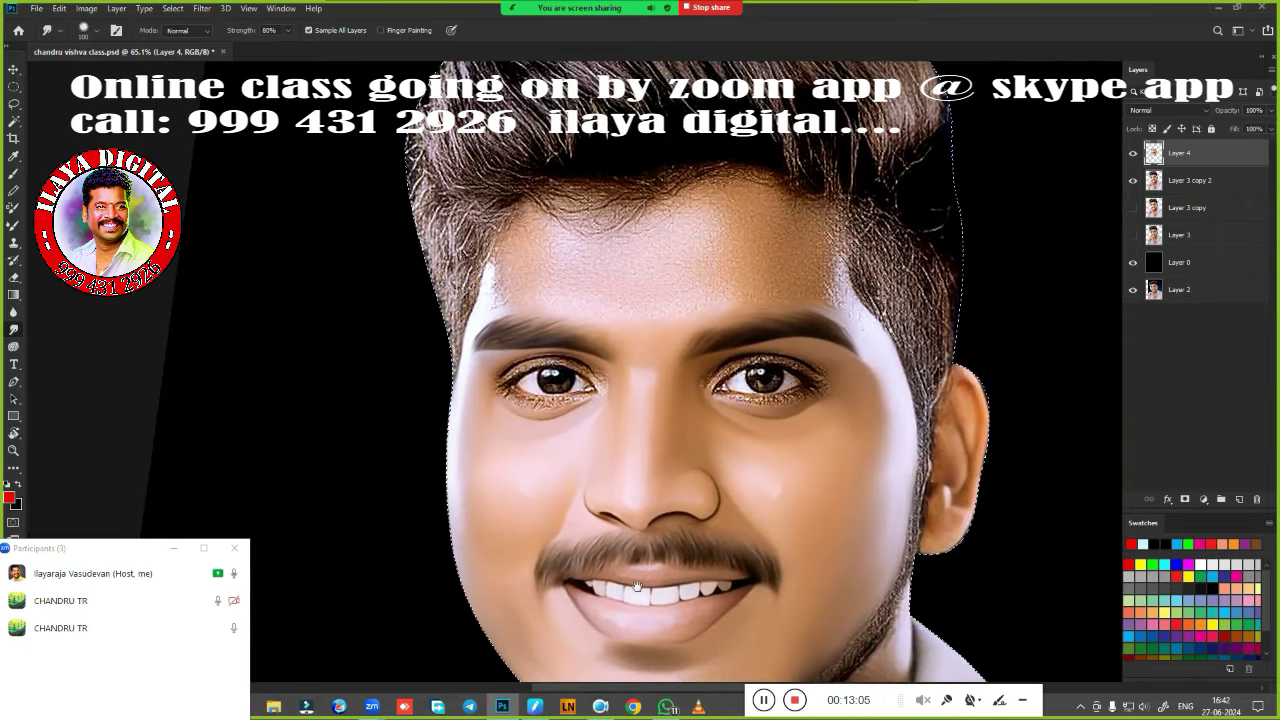
pyautogui.moveTo(814, 517); pyautogui.dragTo(749, 437)
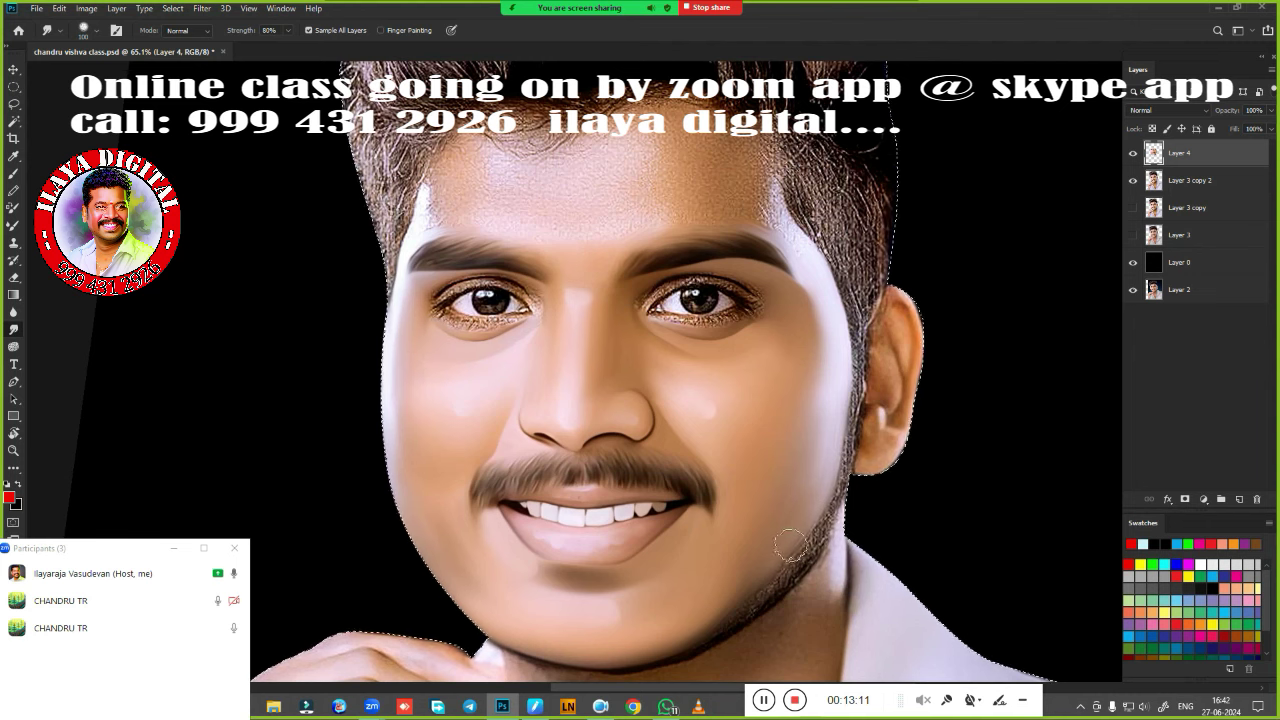
pyautogui.moveTo(802, 548); pyautogui.dragTo(767, 405)
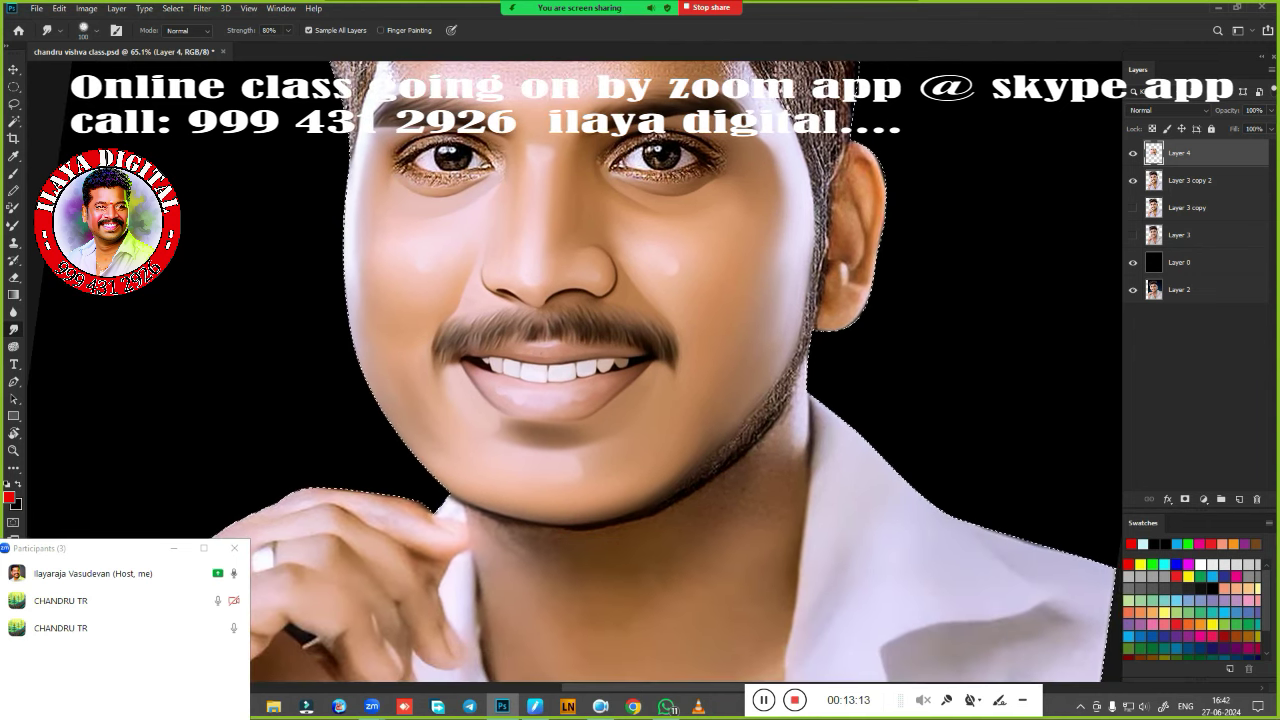
# Hide Layer 4, make Layer 3 copy 2 active and visible, and clear the selection.
pyautogui.click(1133, 153)
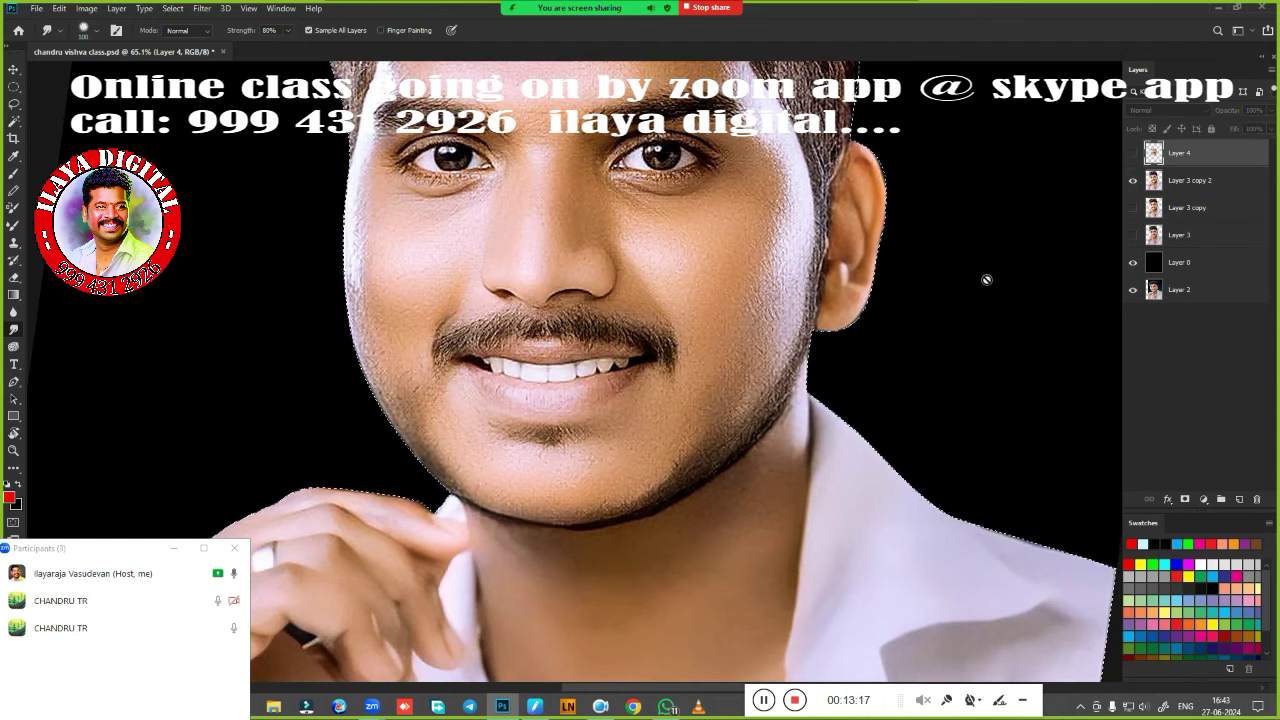
pyautogui.click(1133, 153)
pyautogui.click(1133, 153)
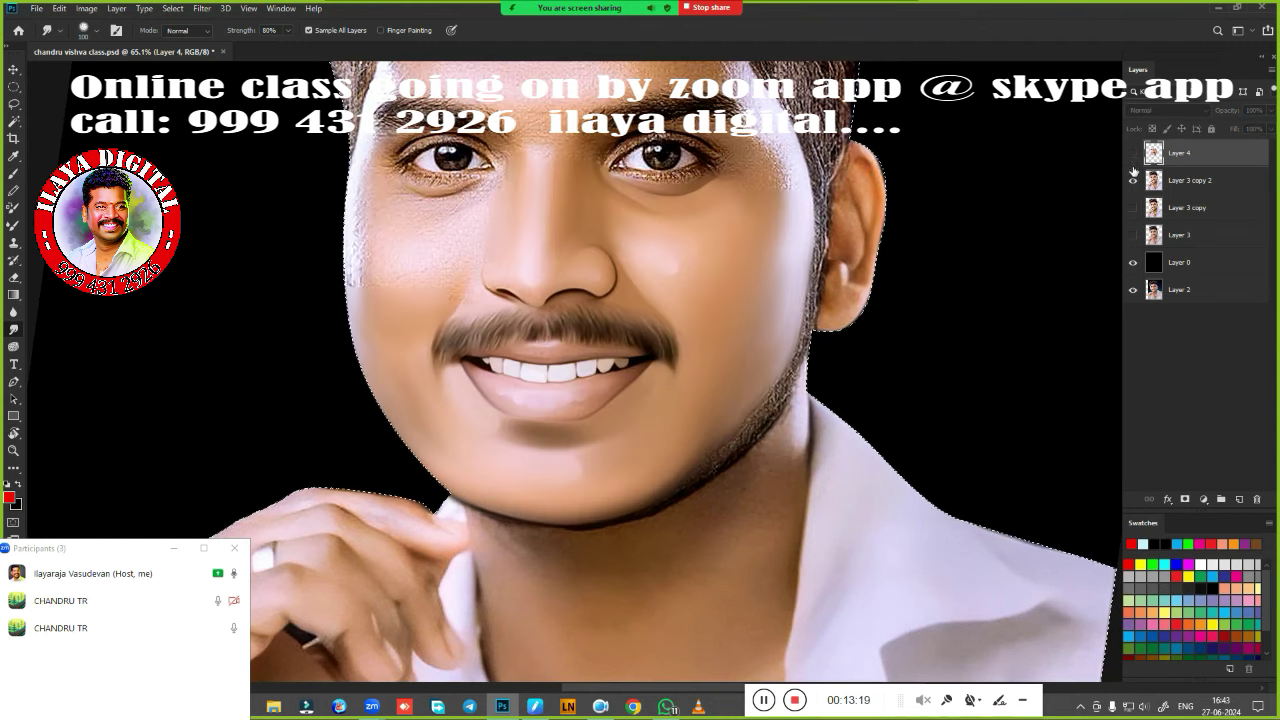
pyautogui.press('l')
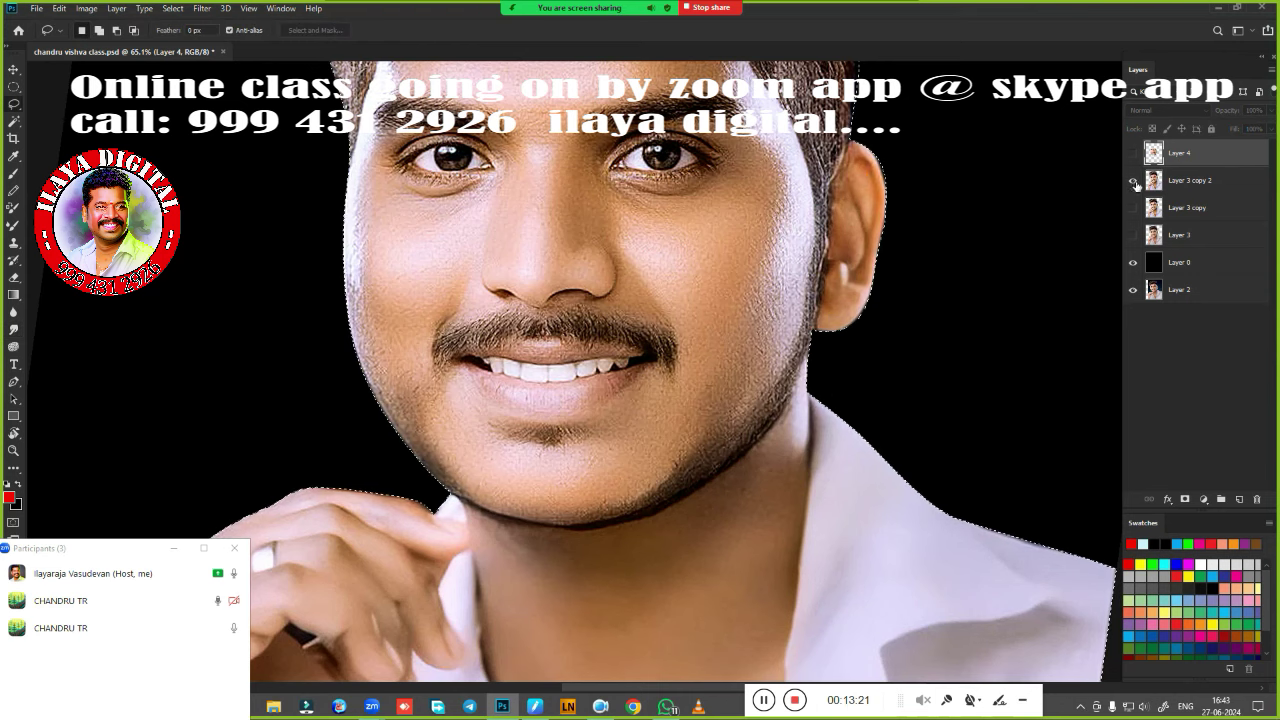
pyautogui.click(1133, 181)
pyautogui.click(1180, 184)
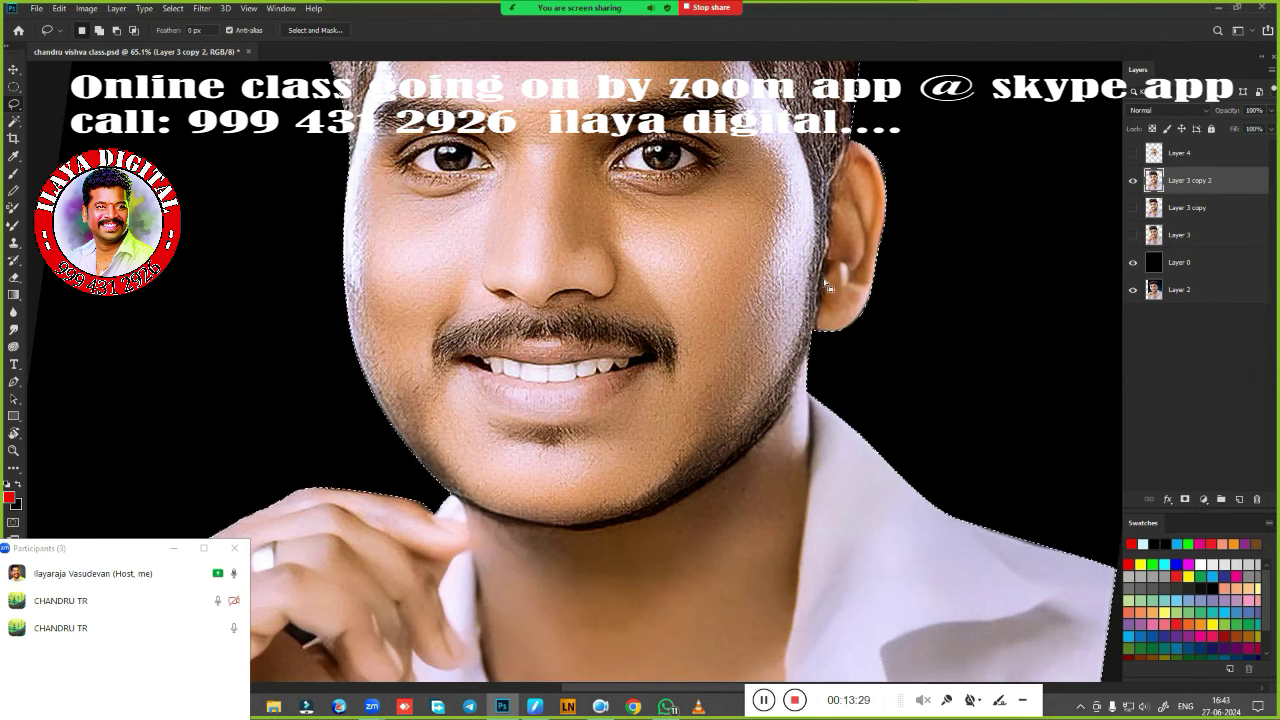
pyautogui.hotkey('ctrl', 'd')
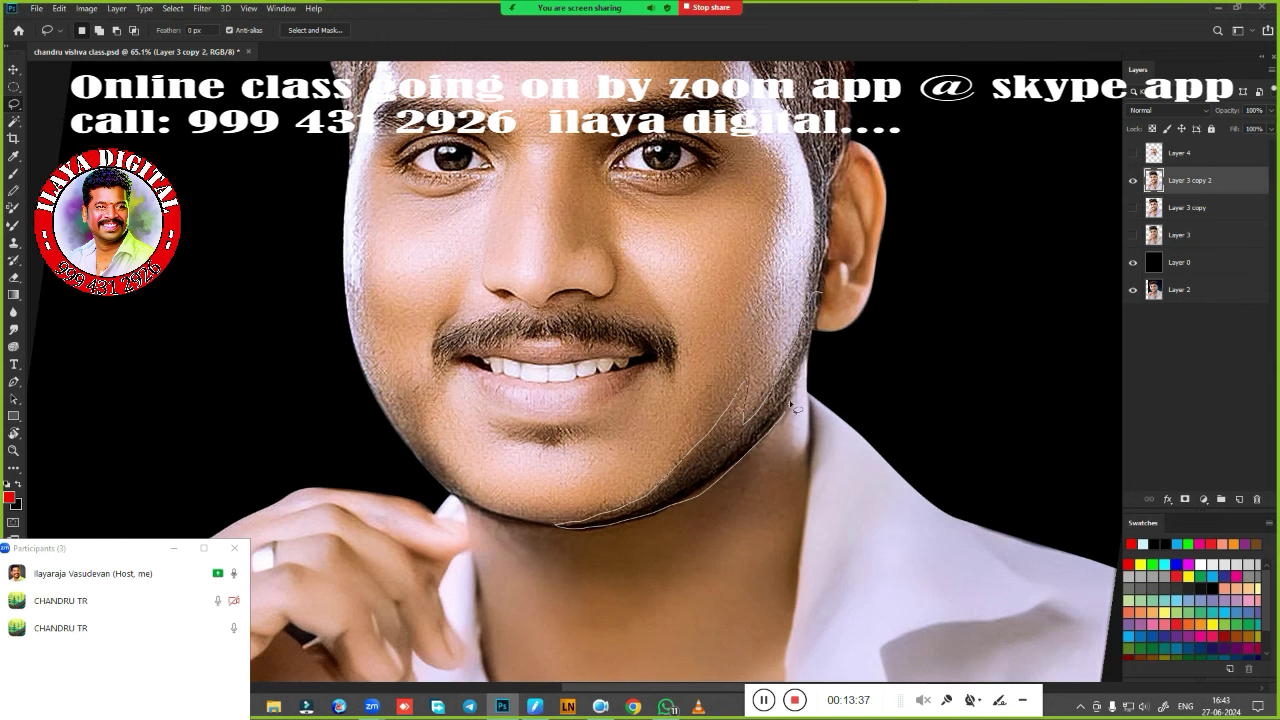
# Lasso the bearded jaw on both sides and across the chin.
pyautogui.moveTo(826, 311); pyautogui.dragTo(822, 298)
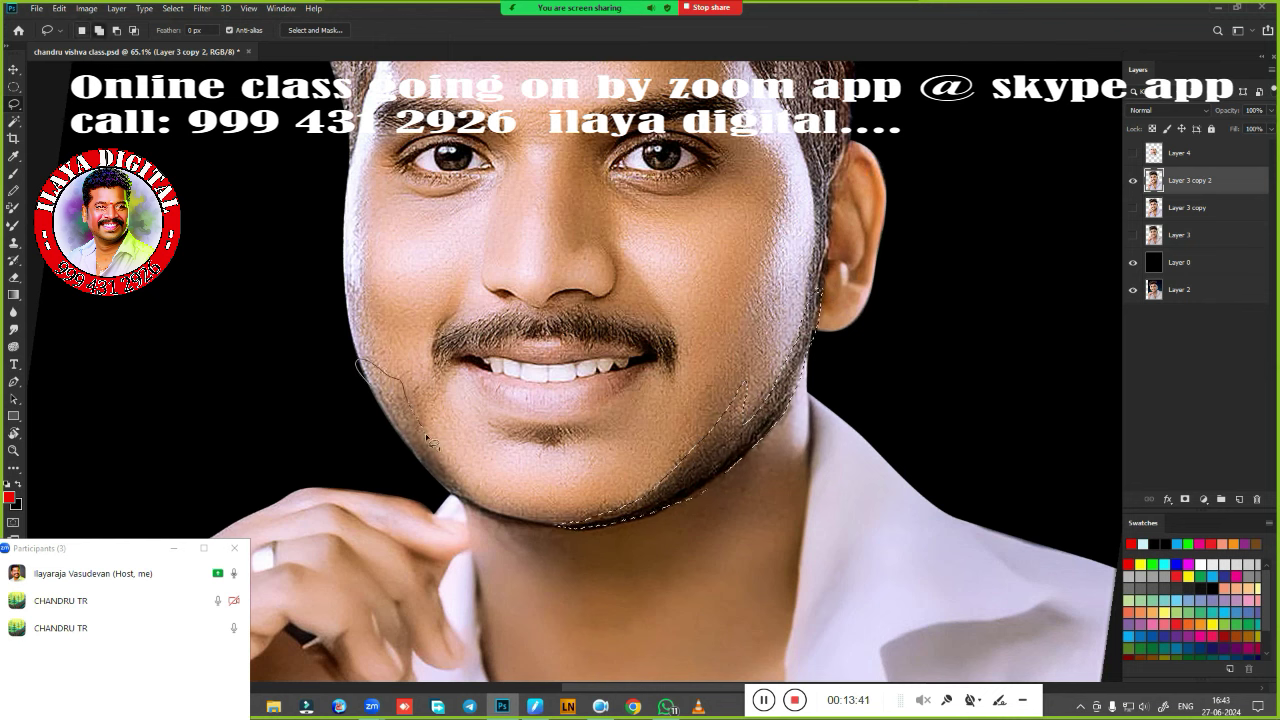
pyautogui.moveTo(356, 399); pyautogui.dragTo(360, 404)
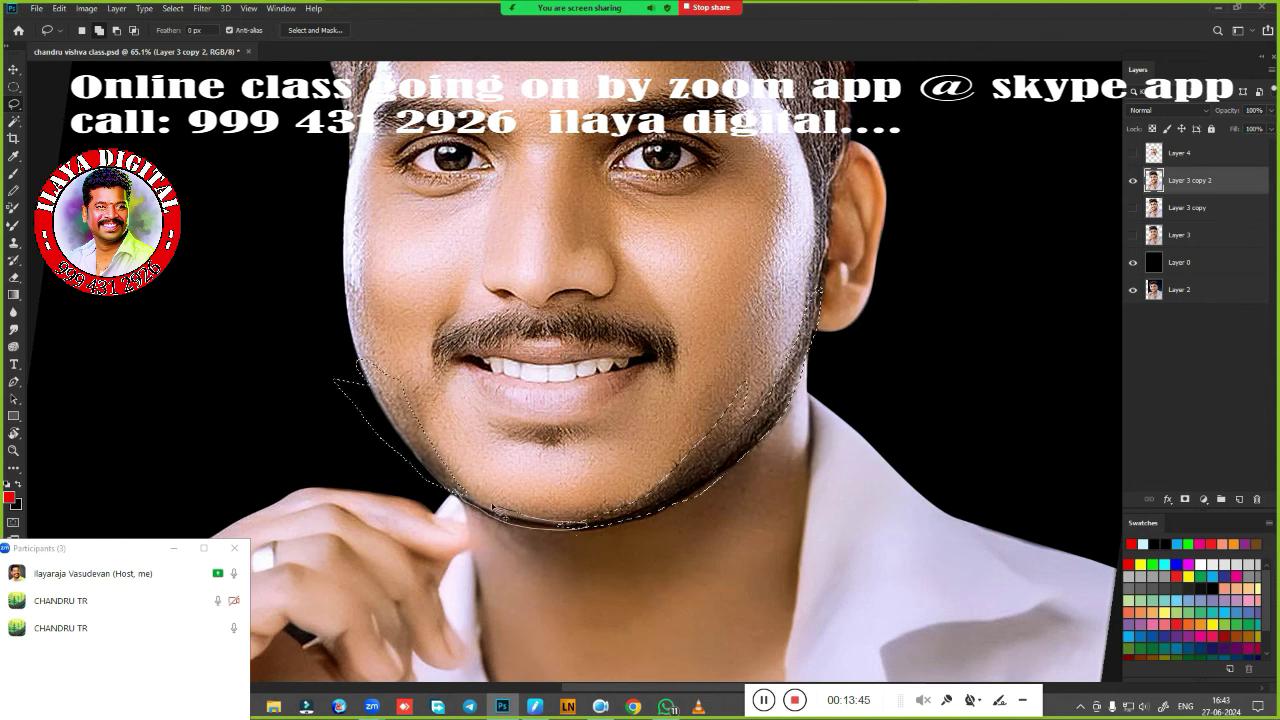
pyautogui.moveTo(452, 492)
pyautogui.mouseDown()
pyautogui.moveTo(808, 402)
pyautogui.moveTo(822, 378)
pyautogui.mouseUp()
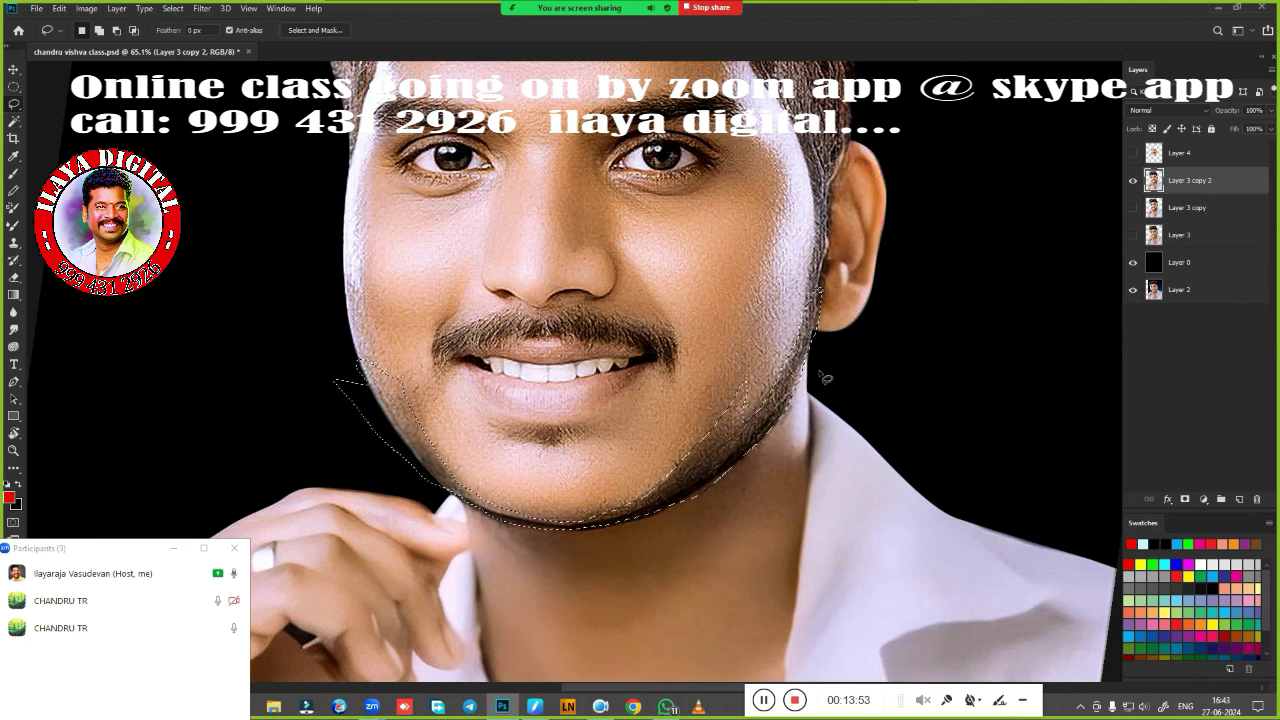
# Feather the jaw selection by 4 pixels.
pyautogui.hotkey('shift', 'F6')
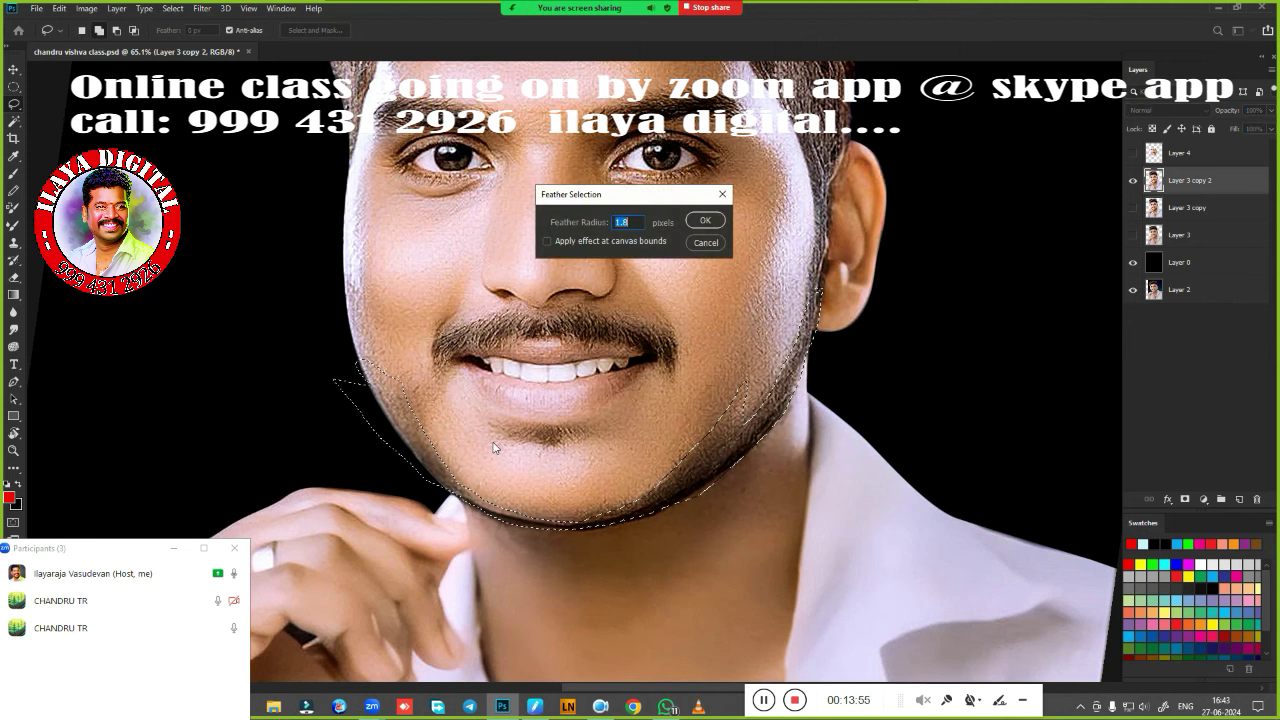
pyautogui.write('40')
pyautogui.press('Return')
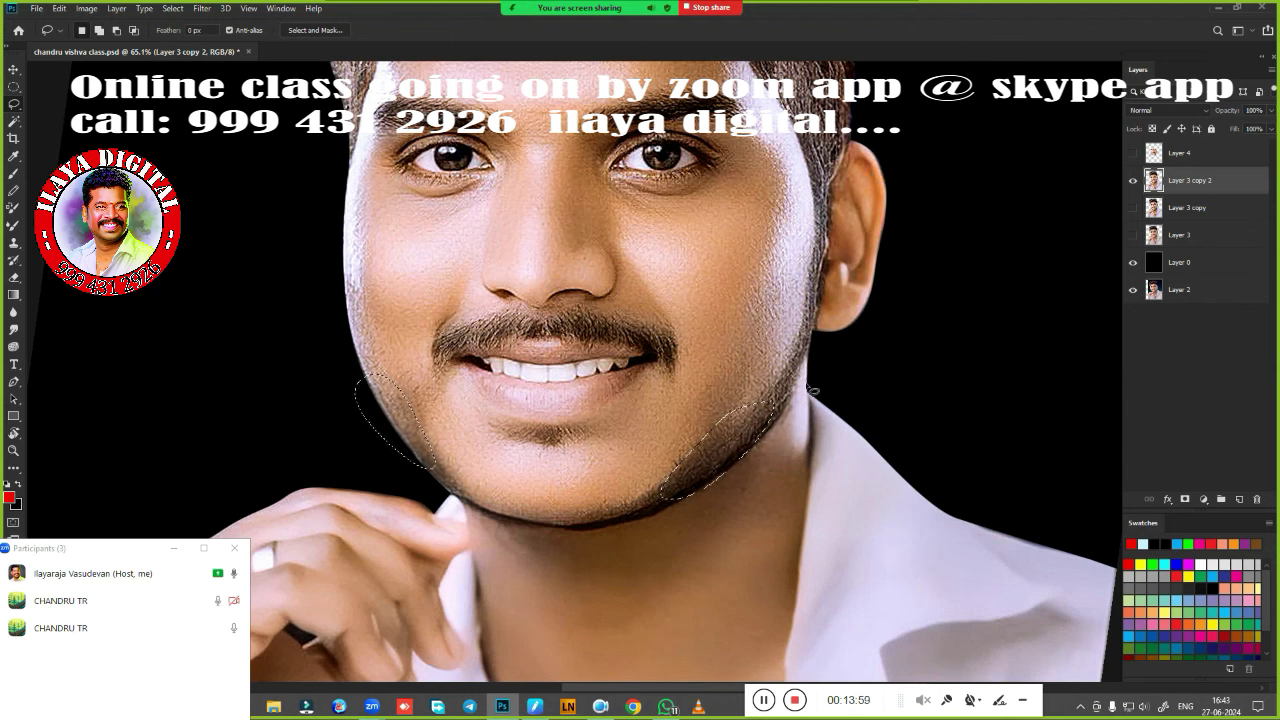
# Raise the jaw area's brightness to about 106 with Brightness/Contrast.
pyautogui.click(86, 8)
pyautogui.click(250, 42)
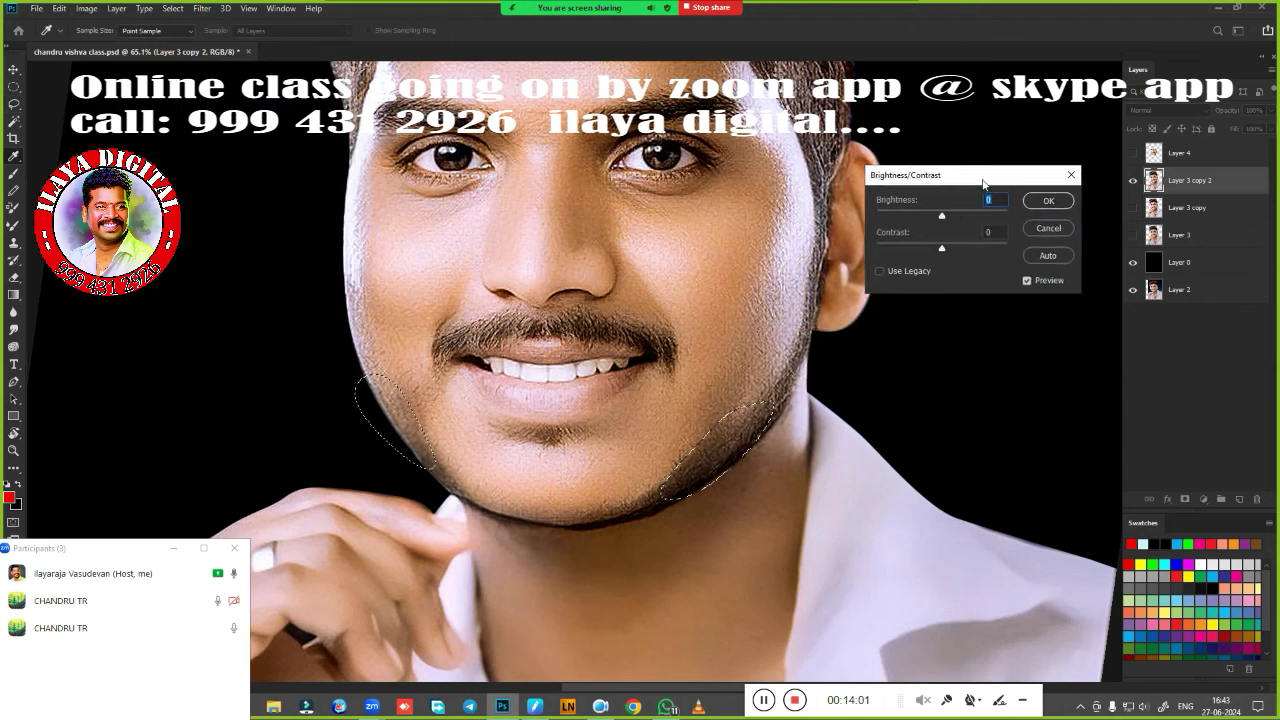
pyautogui.moveTo(983, 183)
pyautogui.mouseDown()
pyautogui.moveTo(953, 183)
pyautogui.moveTo(944, 218)
pyautogui.moveTo(971, 218)
pyautogui.mouseUp()
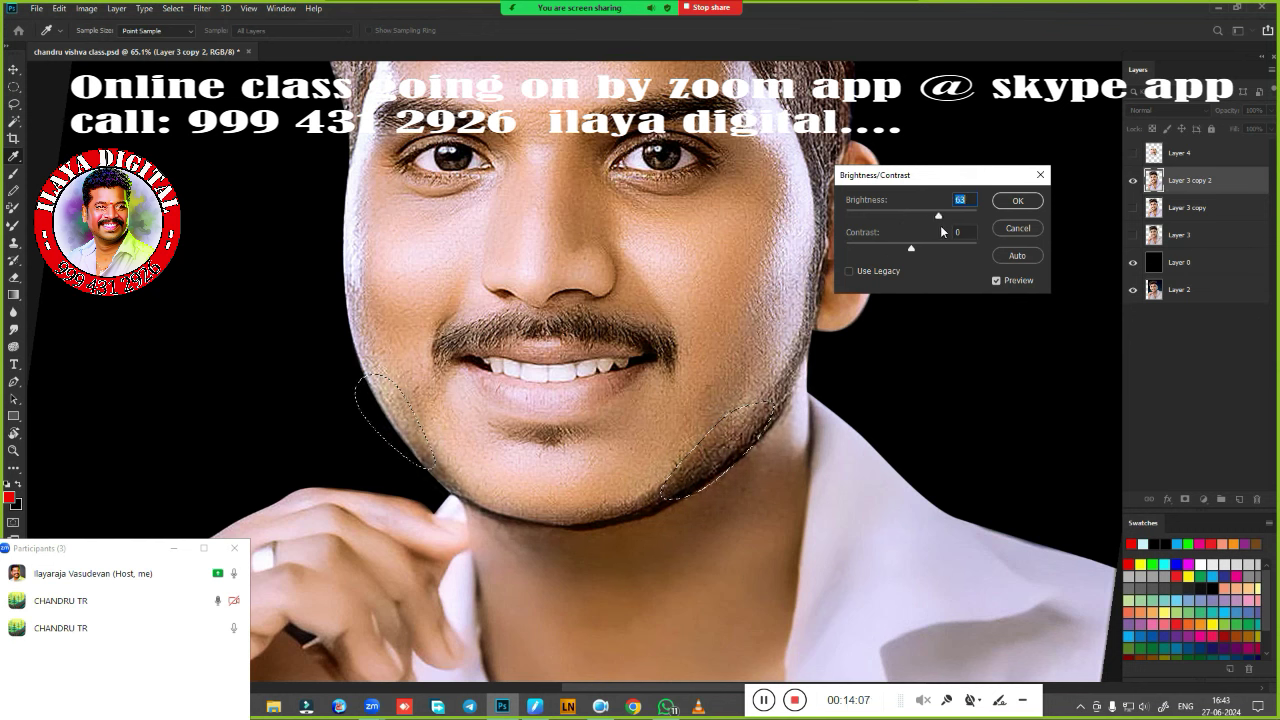
pyautogui.press('Down')
pyautogui.press('Down')
pyautogui.press('Down')
pyautogui.moveTo(968, 230)
pyautogui.mouseDown()
pyautogui.moveTo(937, 225)
pyautogui.moveTo(959, 231)
pyautogui.mouseUp()
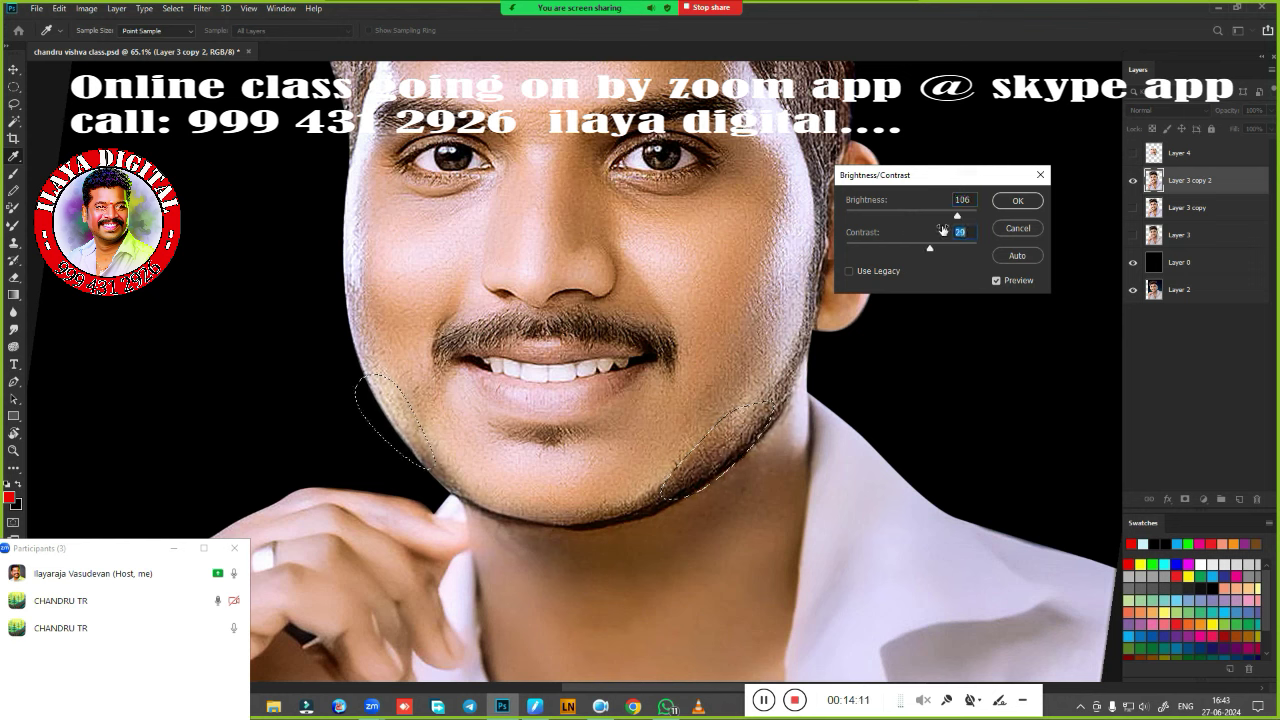
pyautogui.click(1017, 200)
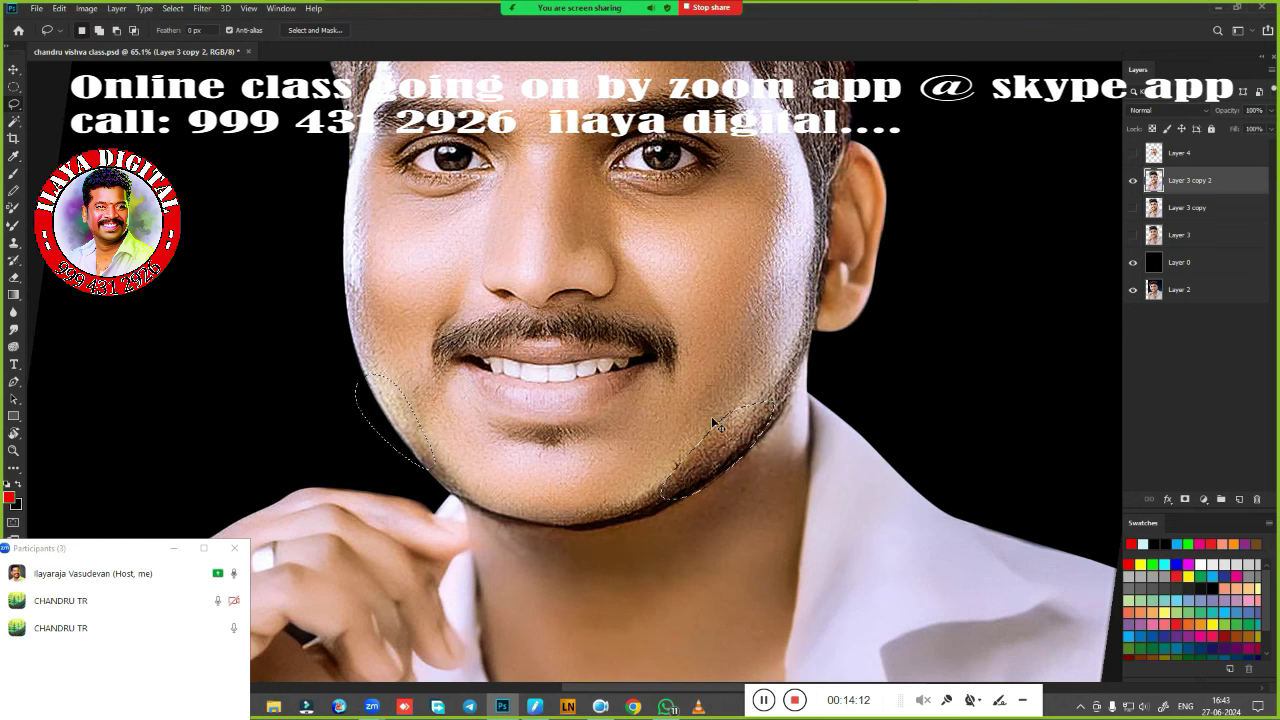
# Toggle Layer 4's visibility to compare the smoothed face with the original.
pyautogui.click(1133, 153)
pyautogui.scroll(-2, 747, 427)
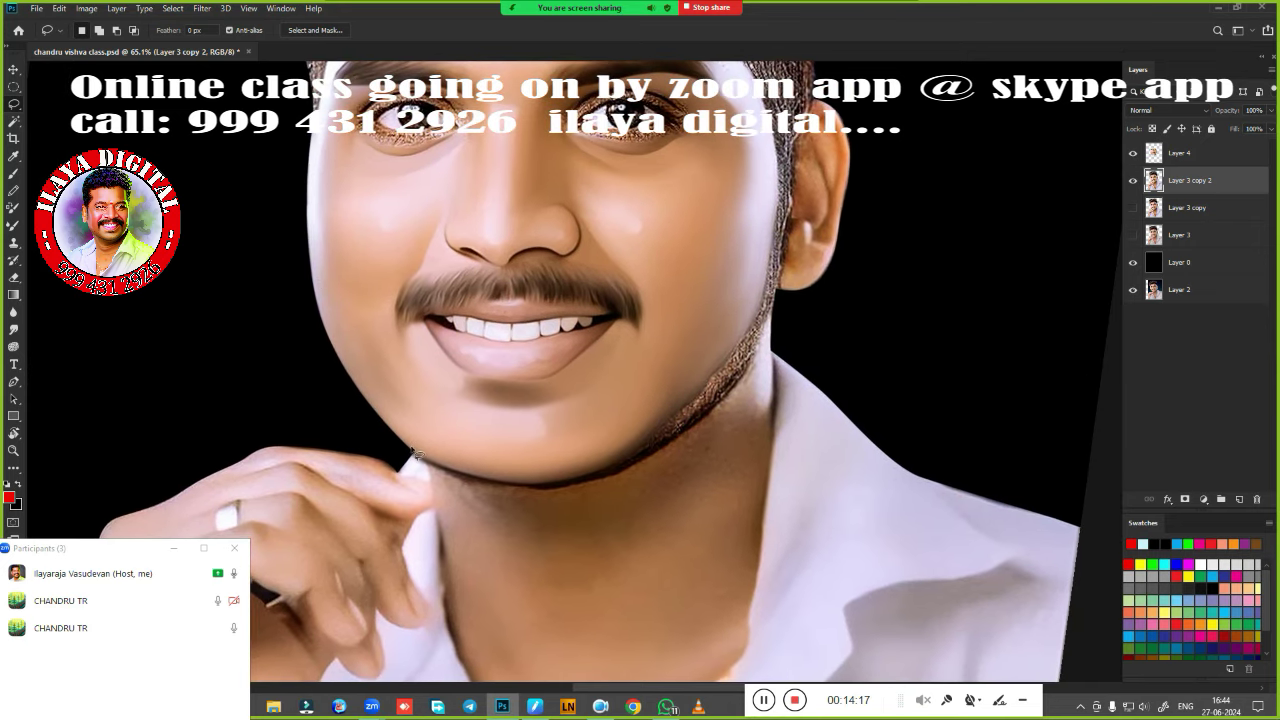
pyautogui.click(1133, 153)
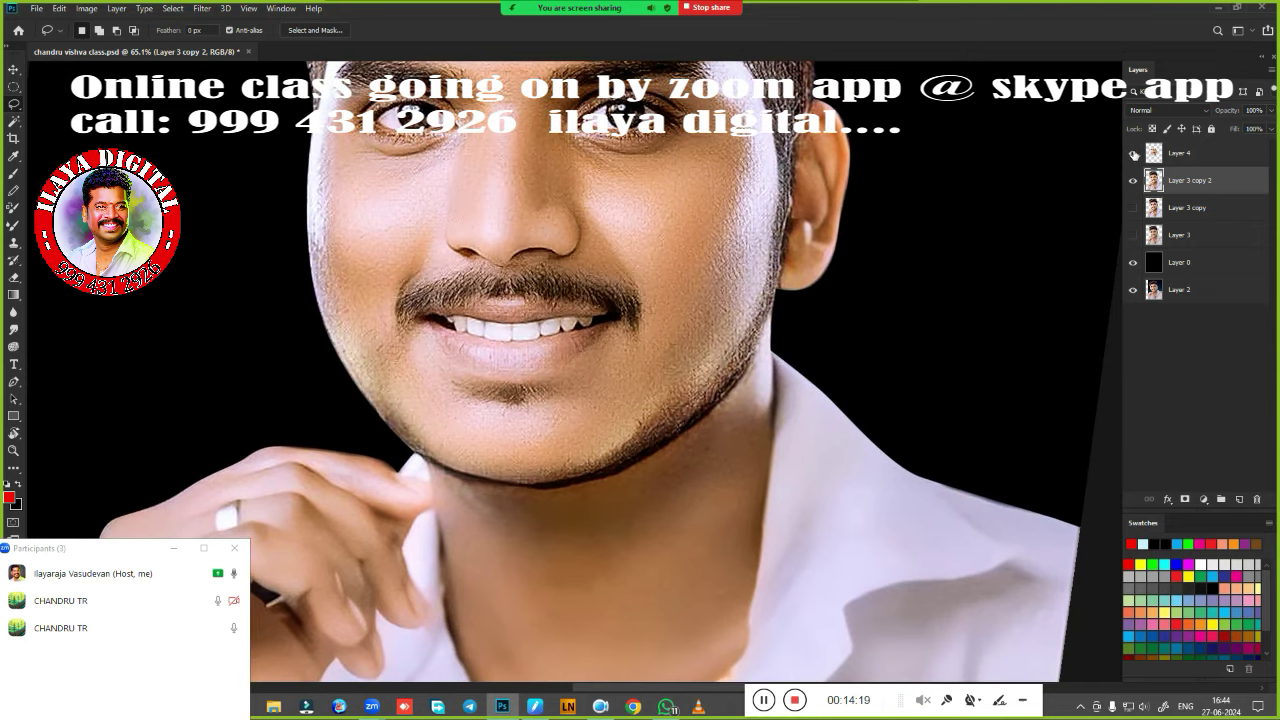
pyautogui.click(1205, 158)
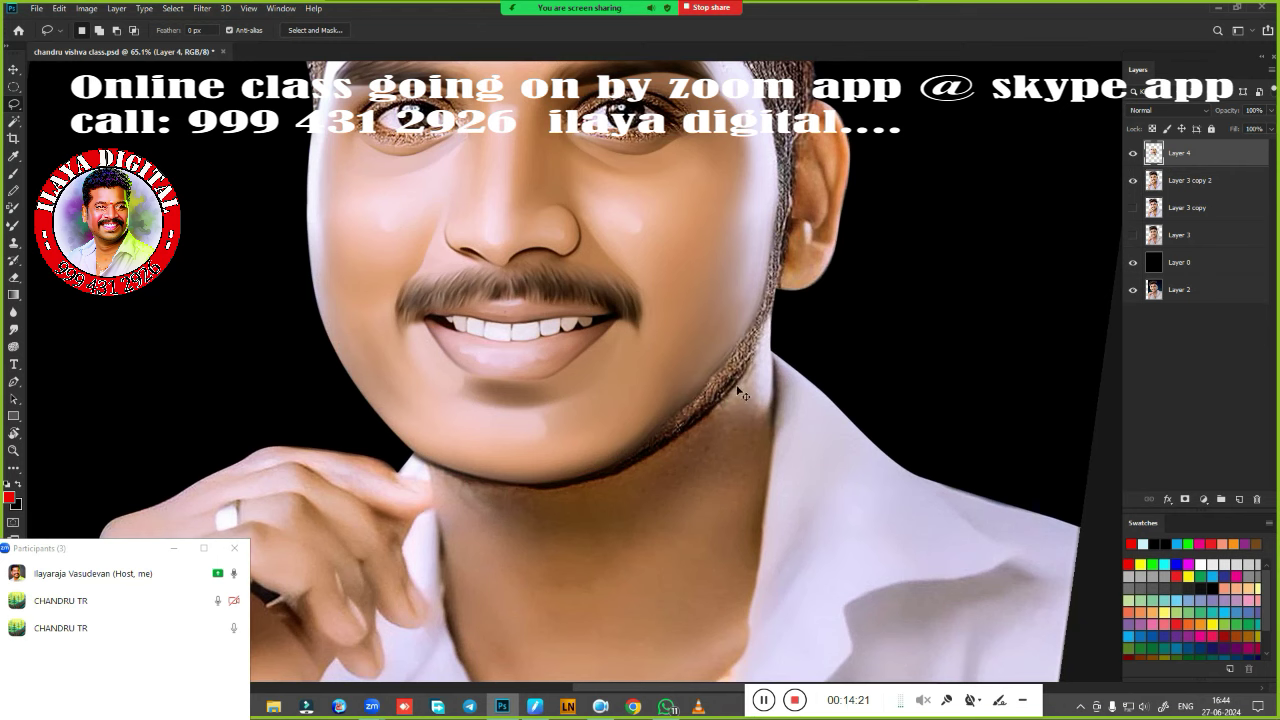
pyautogui.scroll(2, 760, 340)
# Trace a Pen path from beside the ear, along the jawline and chin, to the nose.
pyautogui.press('p')
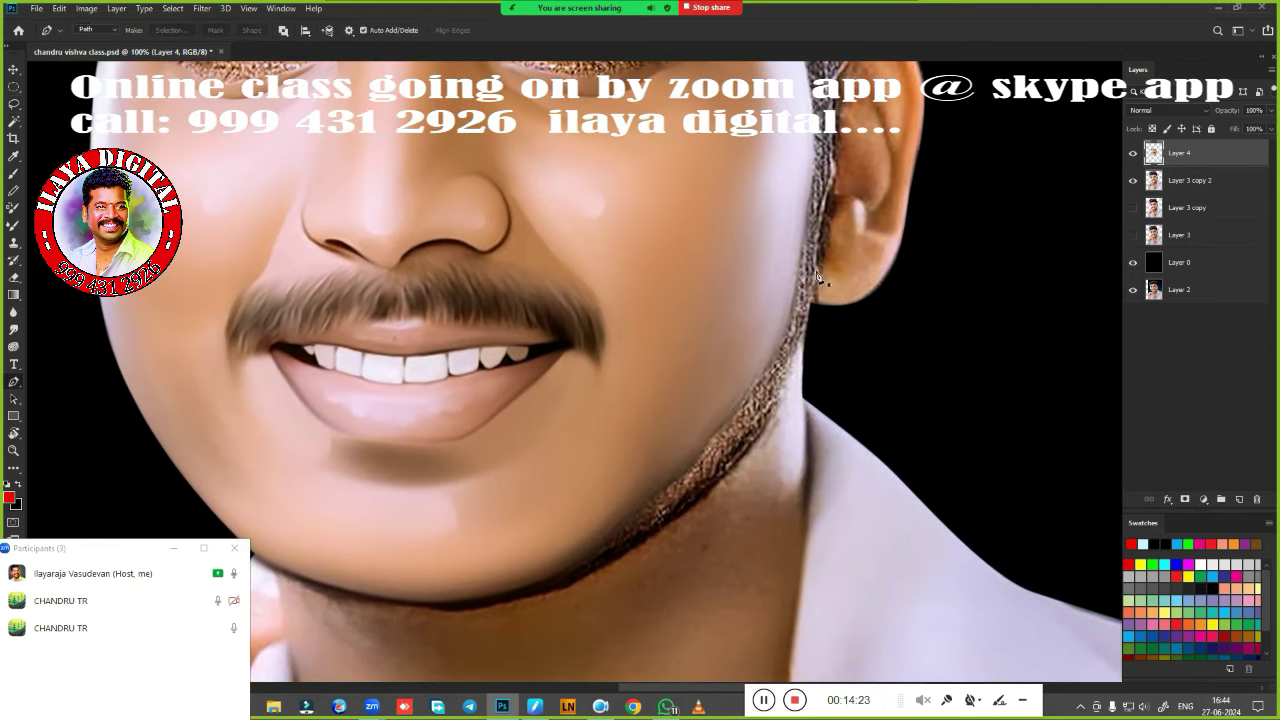
pyautogui.click(822, 225)
pyautogui.scroll(-3, 822, 225)
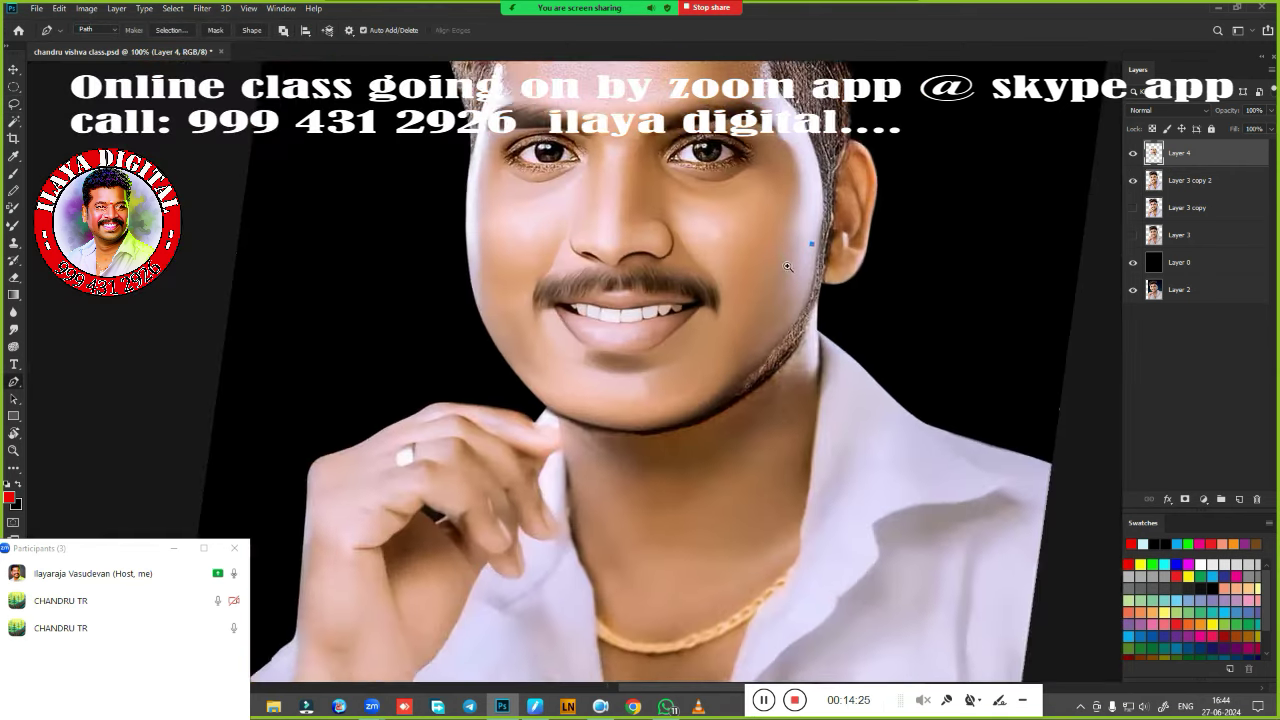
pyautogui.scroll(2, 825, 230)
pyautogui.scroll(1, 829, 236)
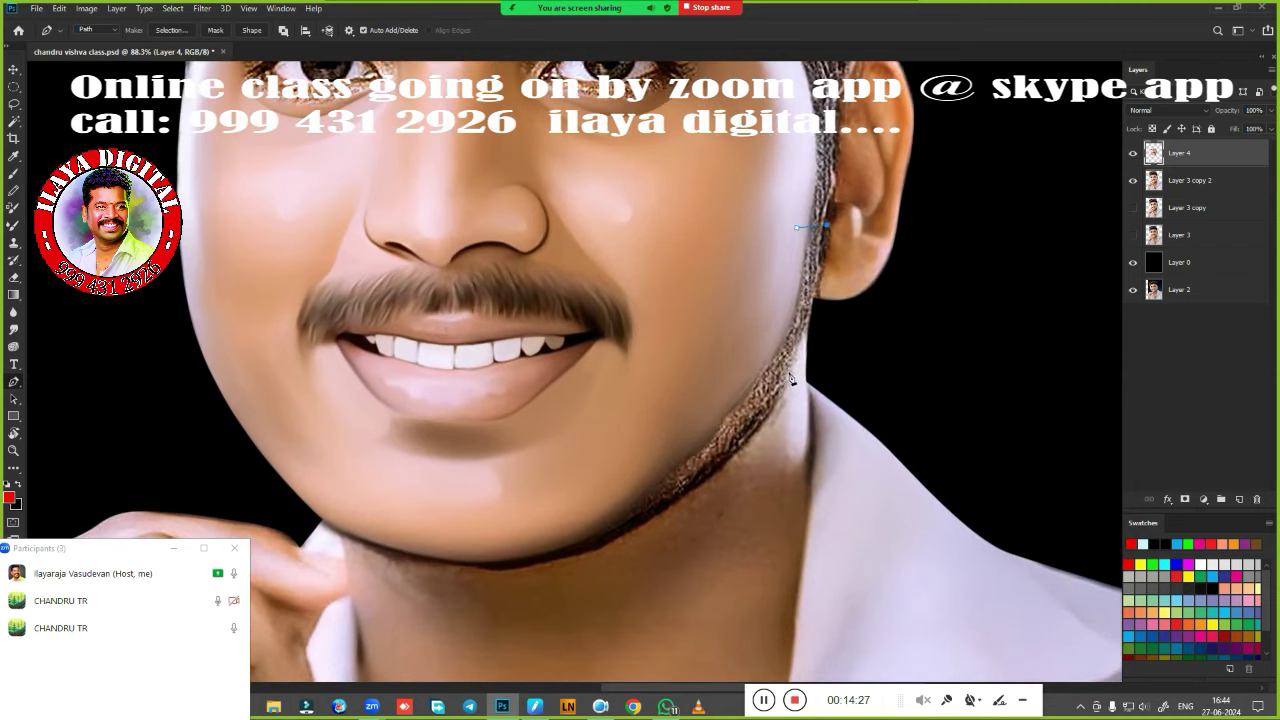
pyautogui.moveTo(740, 456); pyautogui.dragTo(723, 489)
pyautogui.moveTo(616, 540); pyautogui.dragTo(771, 415)
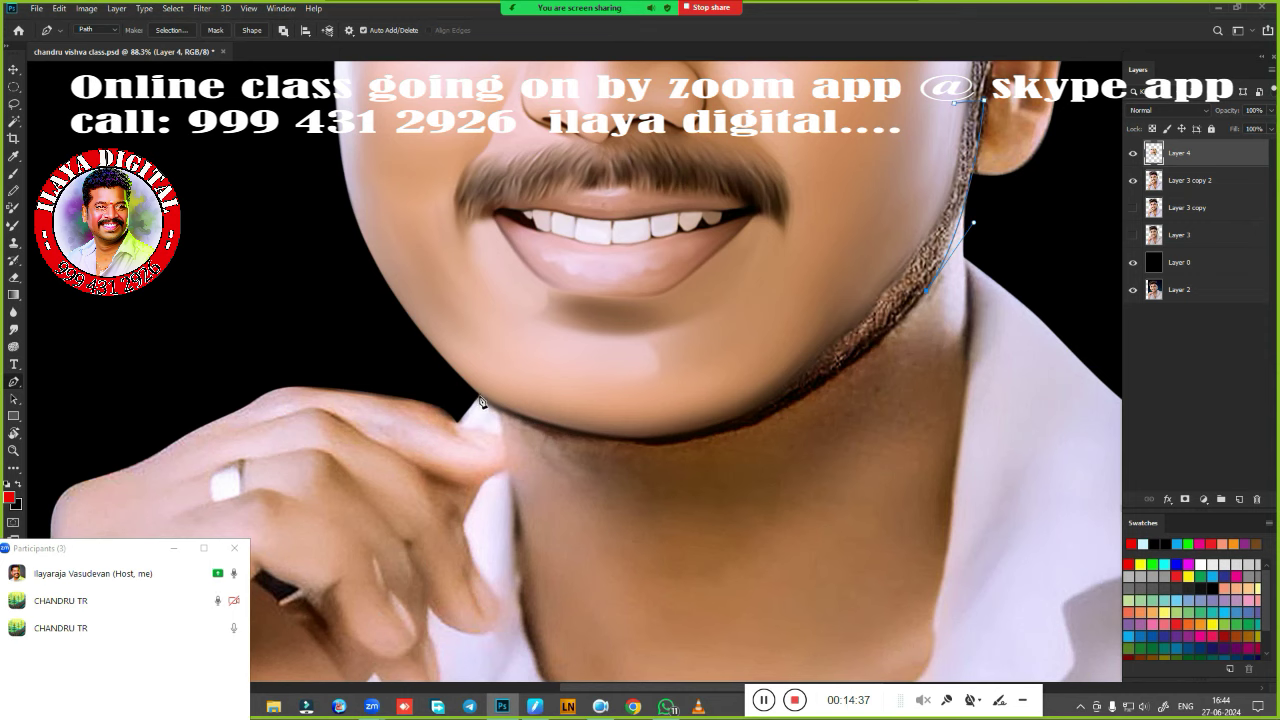
pyautogui.moveTo(481, 402)
pyautogui.mouseDown()
pyautogui.moveTo(241, 247)
pyautogui.moveTo(219, 251)
pyautogui.mouseUp()
pyautogui.moveTo(560, 173); pyautogui.dragTo(549, 372)
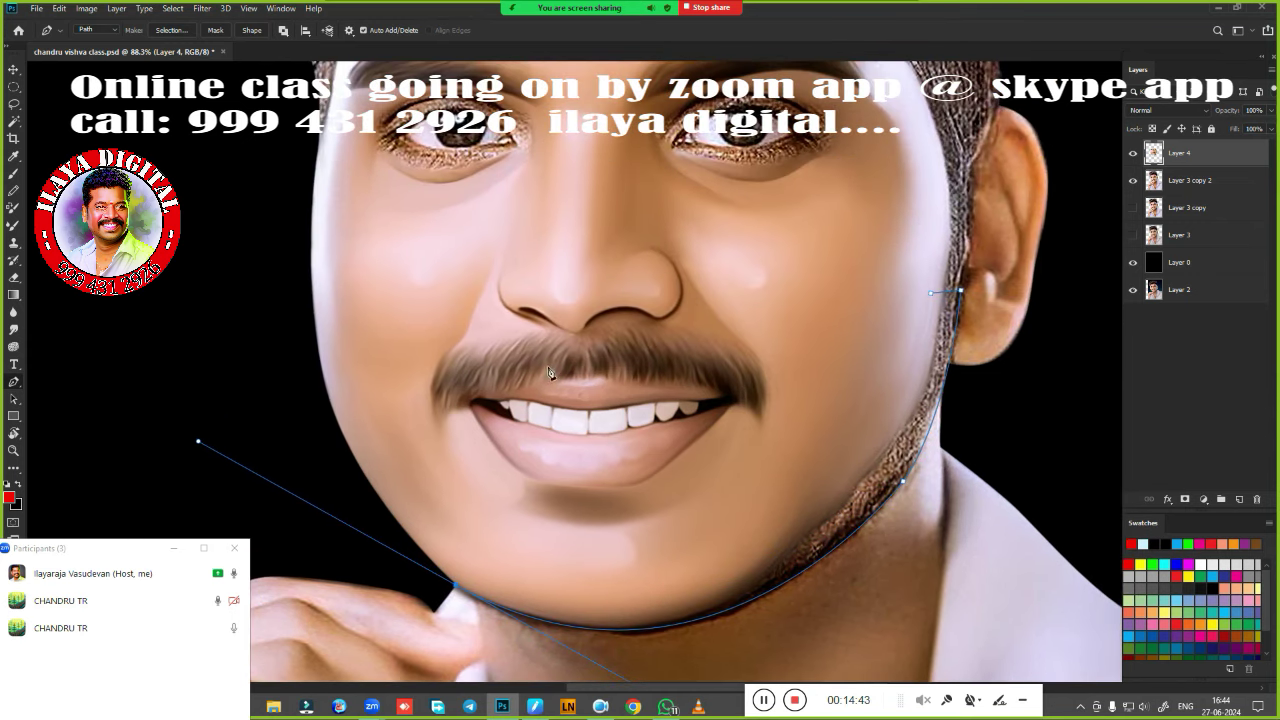
pyautogui.click(530, 326)
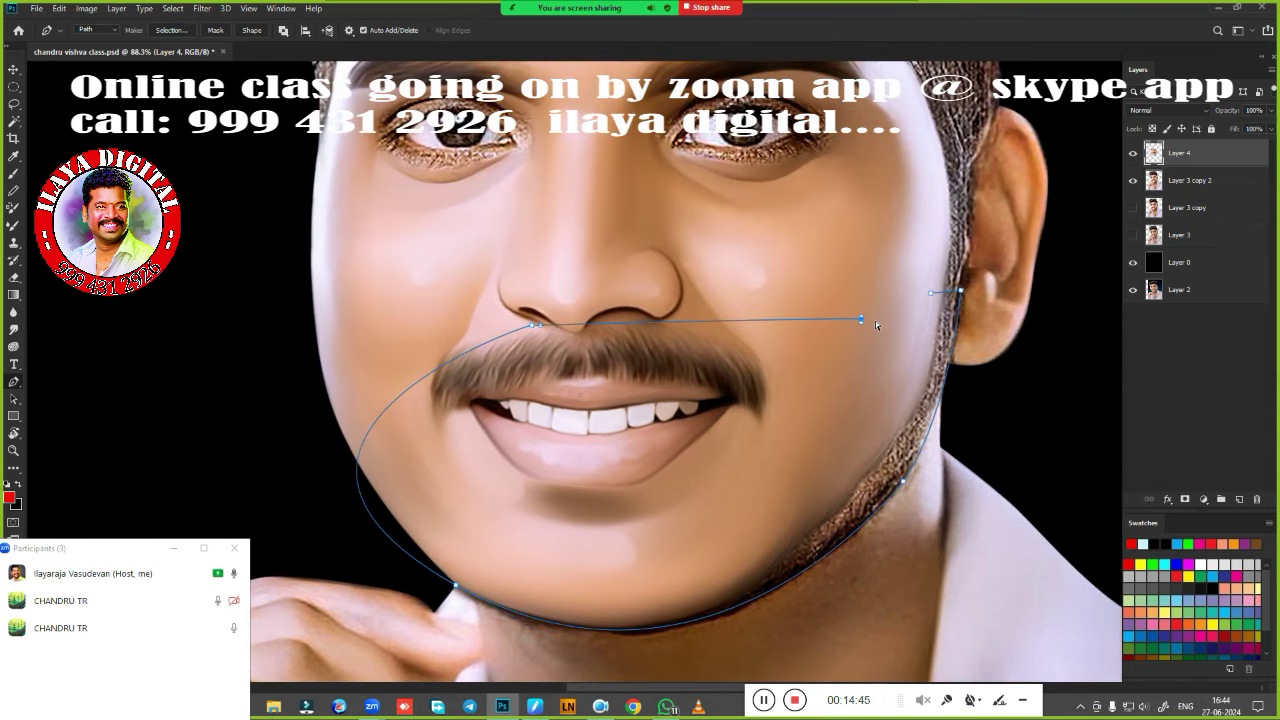
# Convert the jaw path into a selection and bring up its feather setting.
pyautogui.hotkey('ctrl', 'Return')
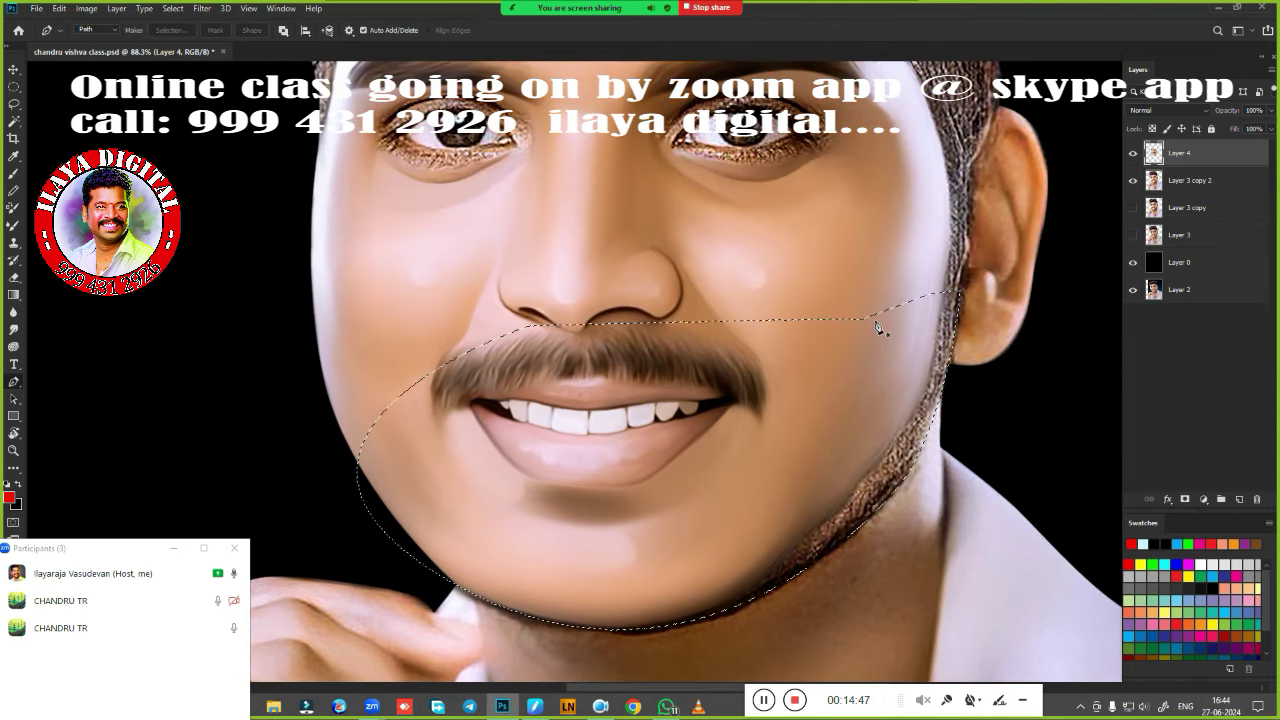
pyautogui.hotkey('ctrl', '-')
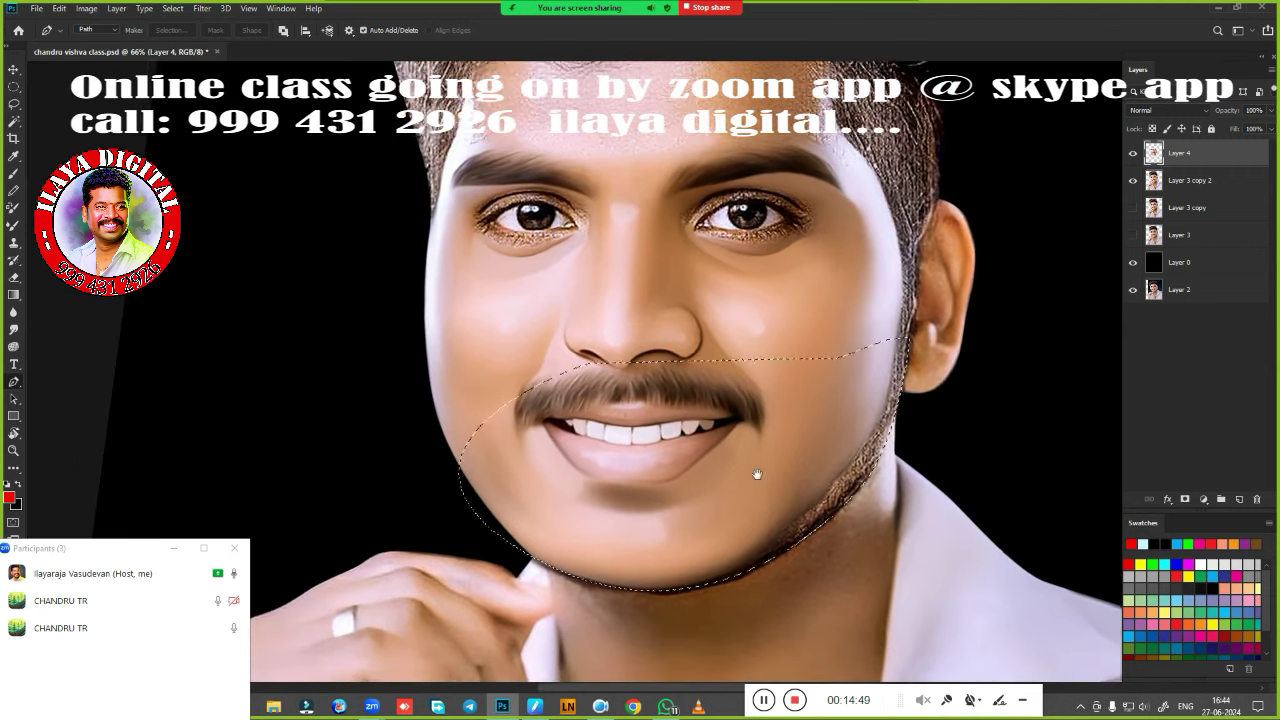
pyautogui.hotkey('shift', 'F6')
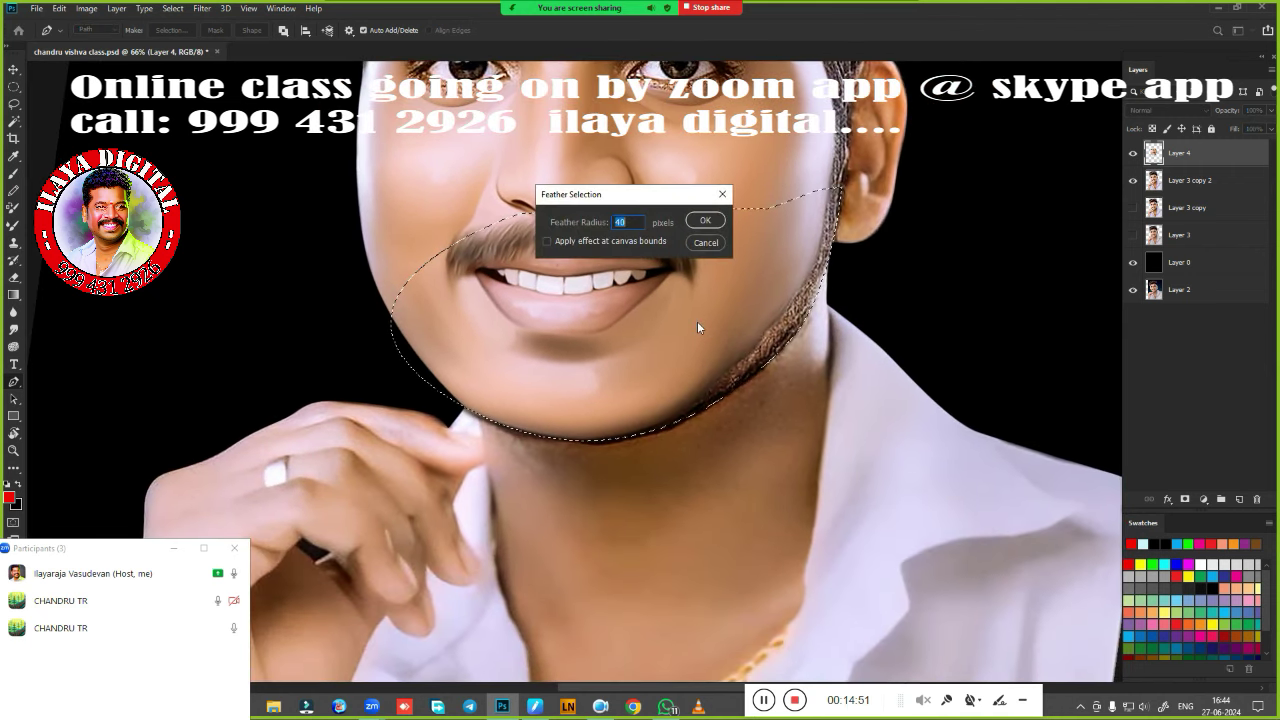
# Feather the lower-face selection by 1 pixel.
pyautogui.write('1')
pyautogui.press('Return')
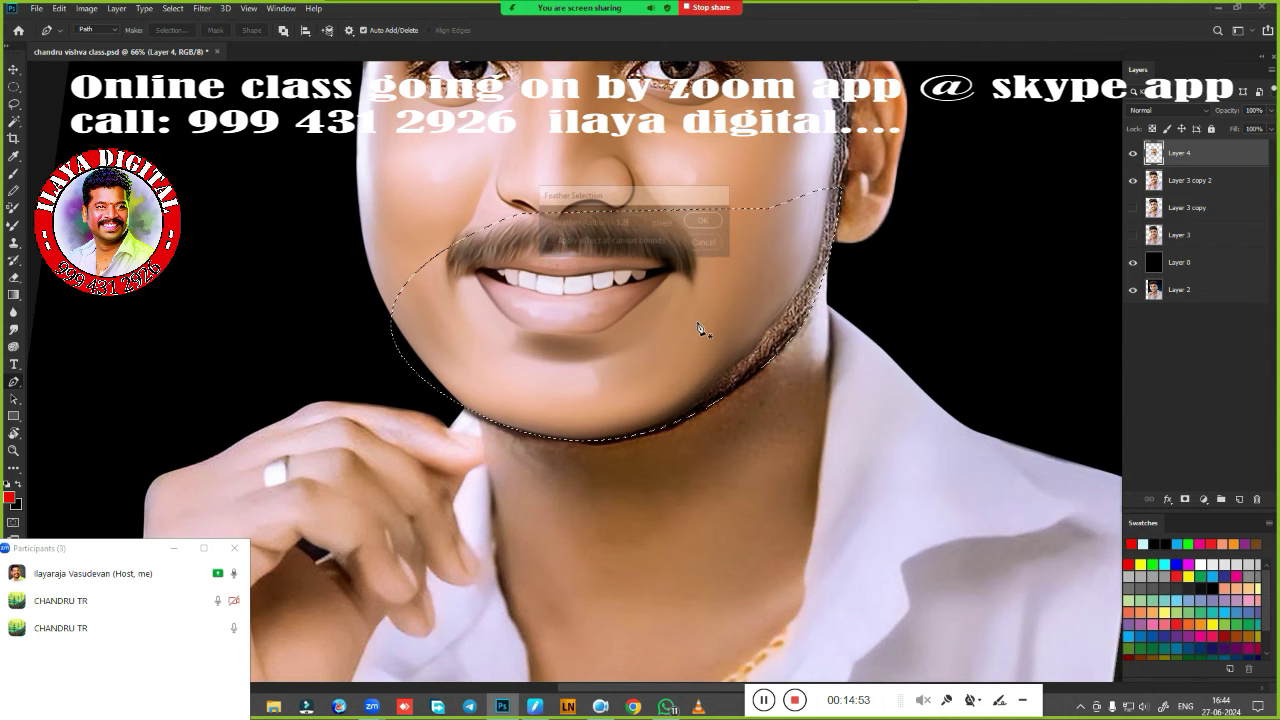
pyautogui.keyDown('alt'); pyautogui.scroll(5, 700, 328); pyautogui.keyUp('alt')
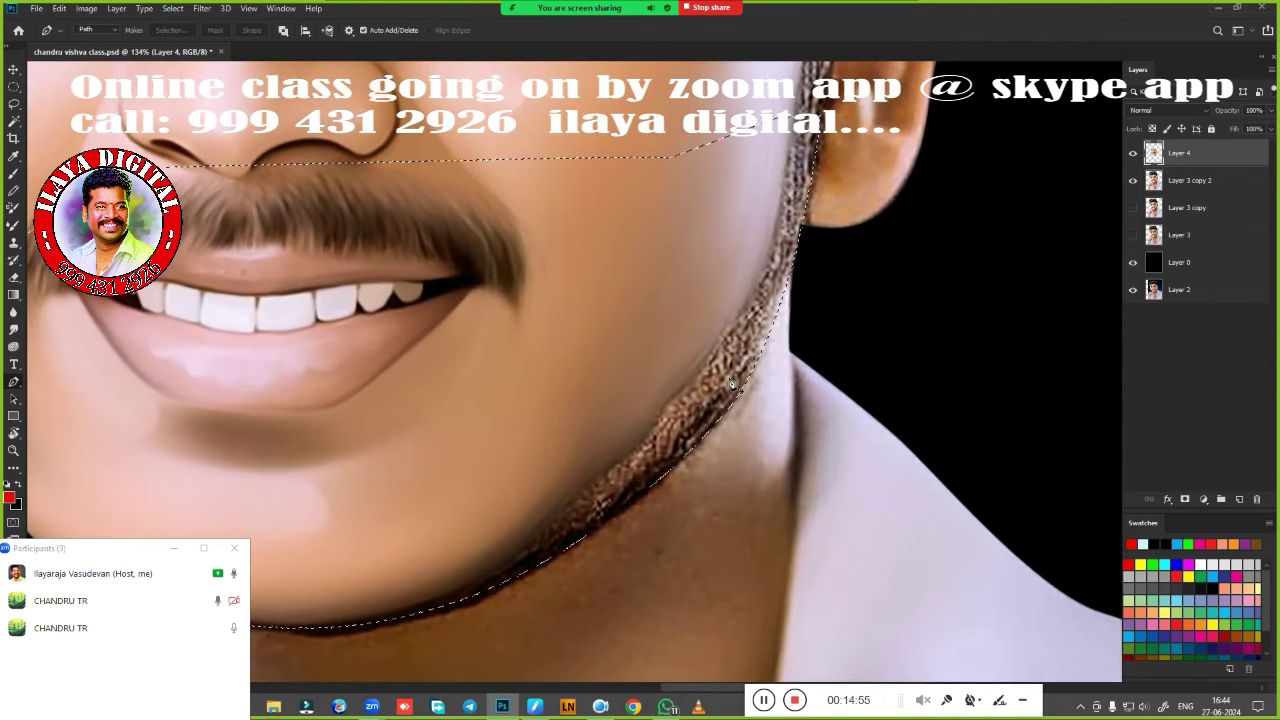
# Smear the hair by the ear and jawline stubble into skin tone with the Mixer Brush.
pyautogui.press('b')
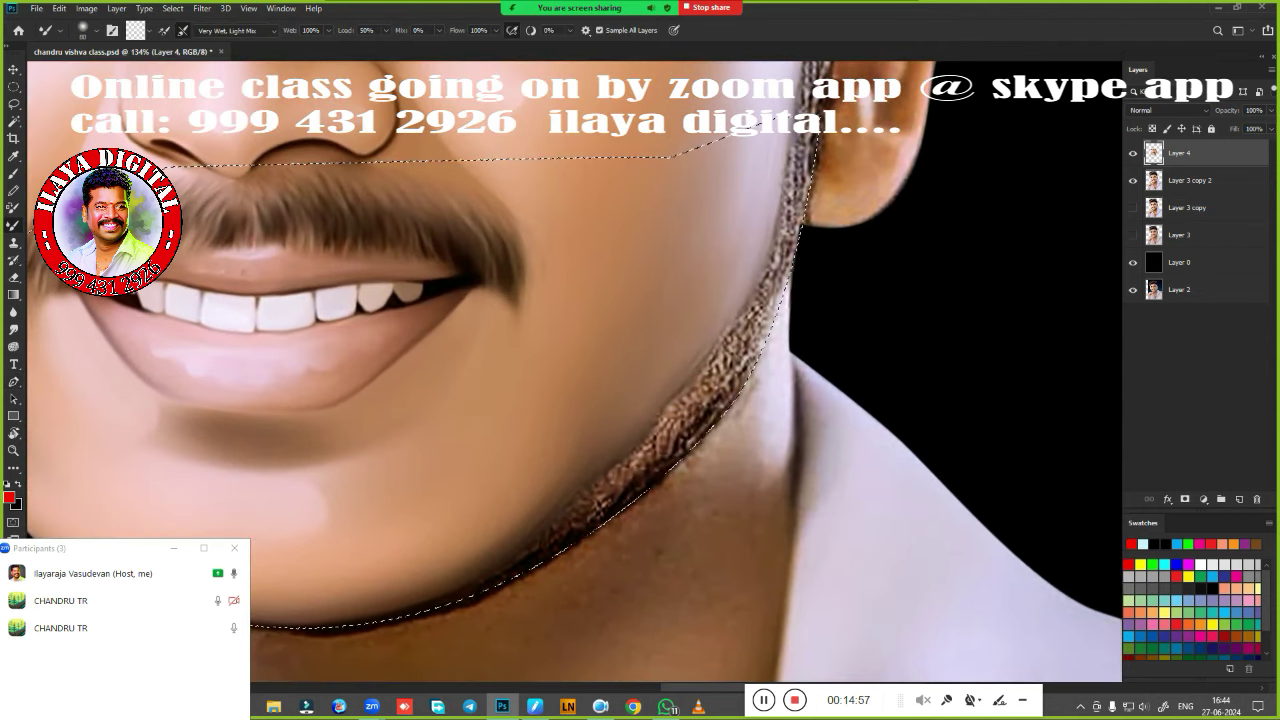
pyautogui.moveTo(790, 145)
pyautogui.mouseDown()
pyautogui.moveTo(805, 130)
pyautogui.moveTo(775, 255)
pyautogui.mouseUp()
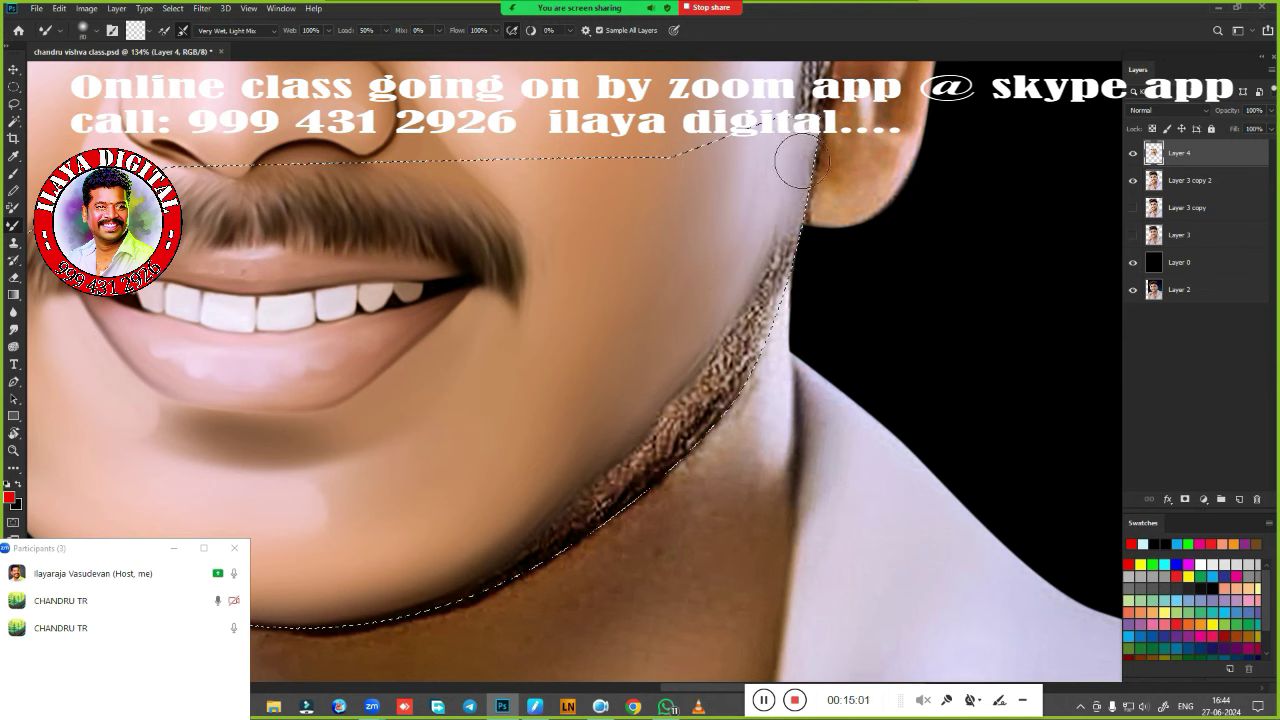
pyautogui.moveTo(790, 195); pyautogui.dragTo(700, 412)
pyautogui.moveTo(730, 340); pyautogui.dragTo(665, 445)
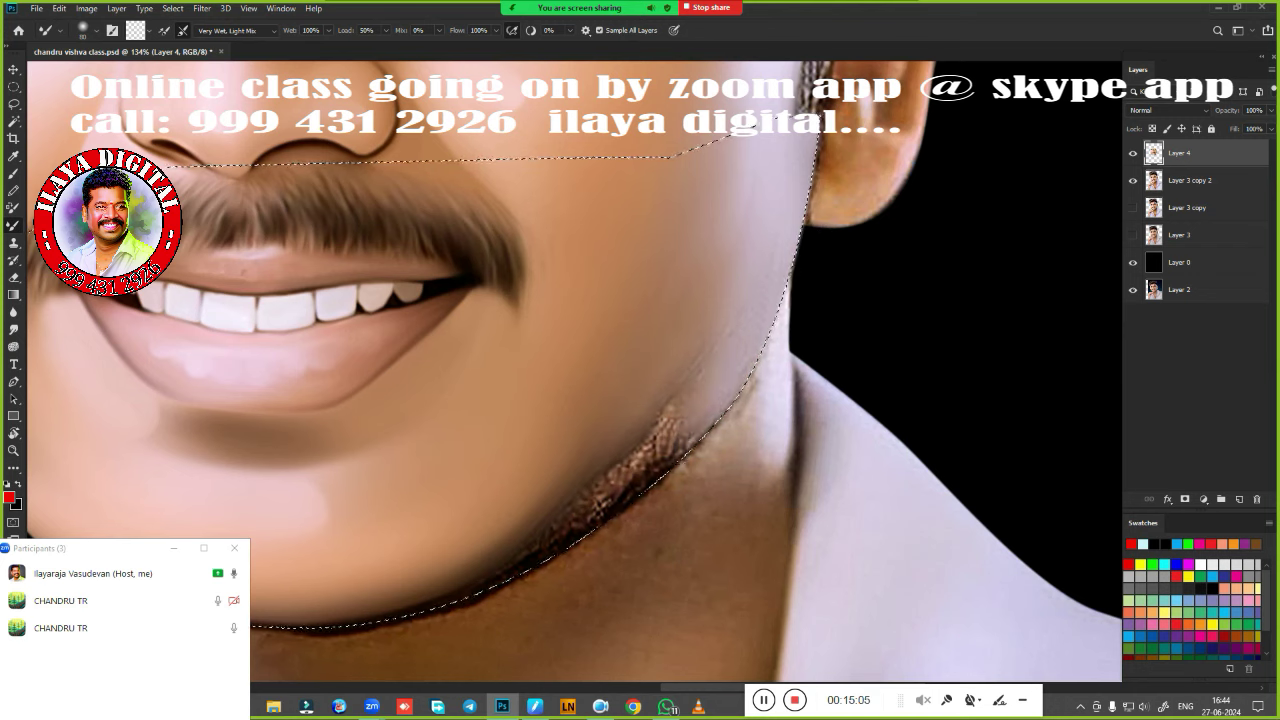
pyautogui.moveTo(735, 308)
pyautogui.mouseDown()
pyautogui.moveTo(660, 450)
pyautogui.moveTo(560, 570)
pyautogui.mouseUp()
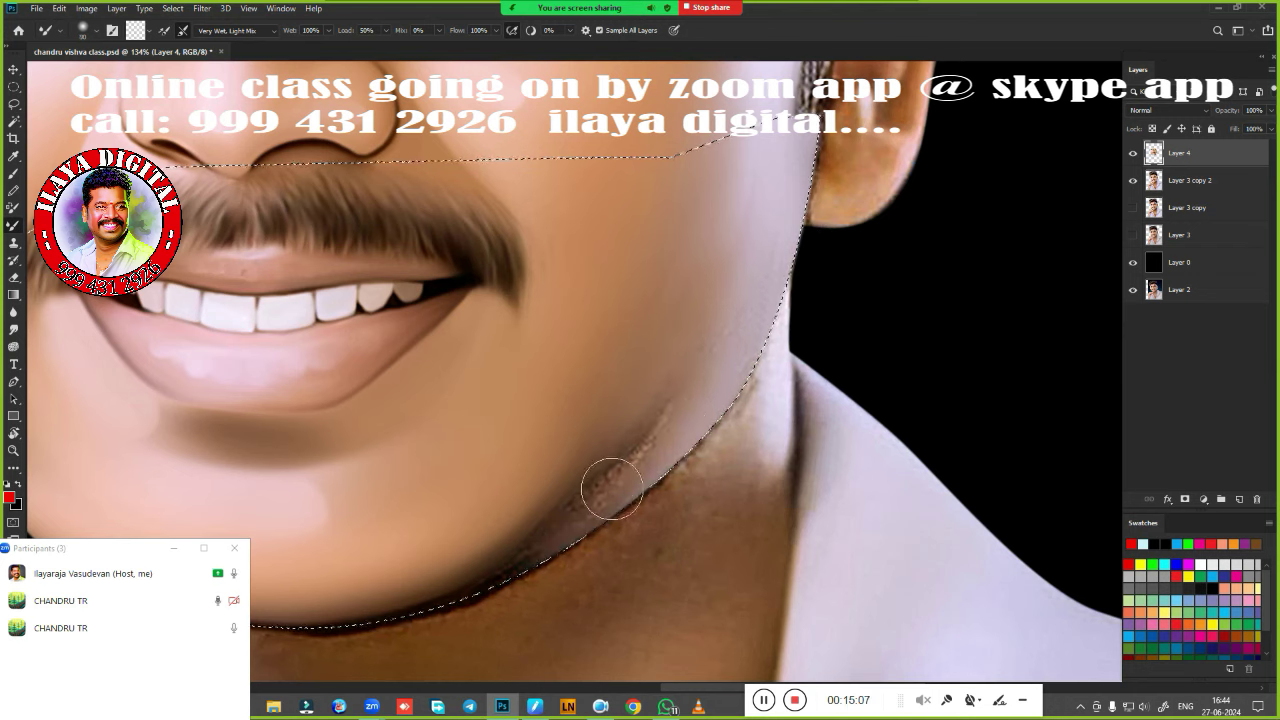
pyautogui.moveTo(610, 500); pyautogui.dragTo(485, 590)
pyautogui.moveTo(660, 410); pyautogui.dragTo(600, 525)
pyautogui.moveTo(640, 430); pyautogui.dragTo(485, 572)
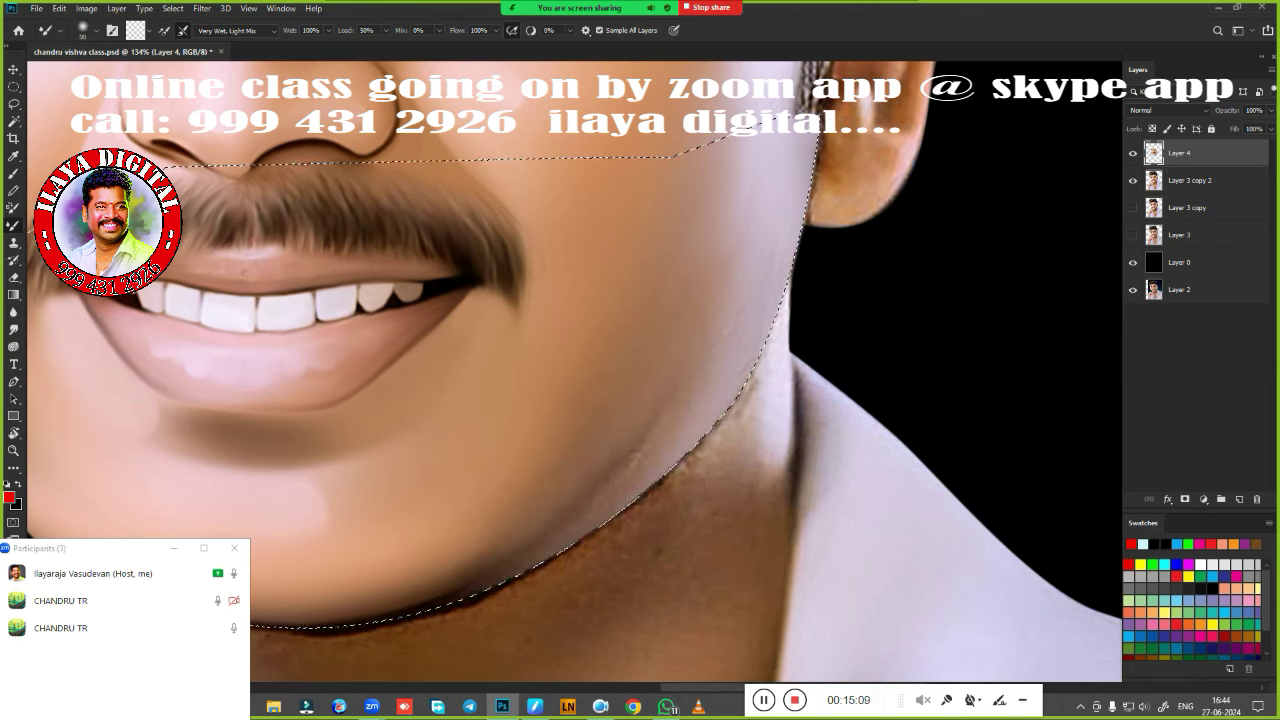
pyautogui.moveTo(647, 517); pyautogui.dragTo(903, 357)
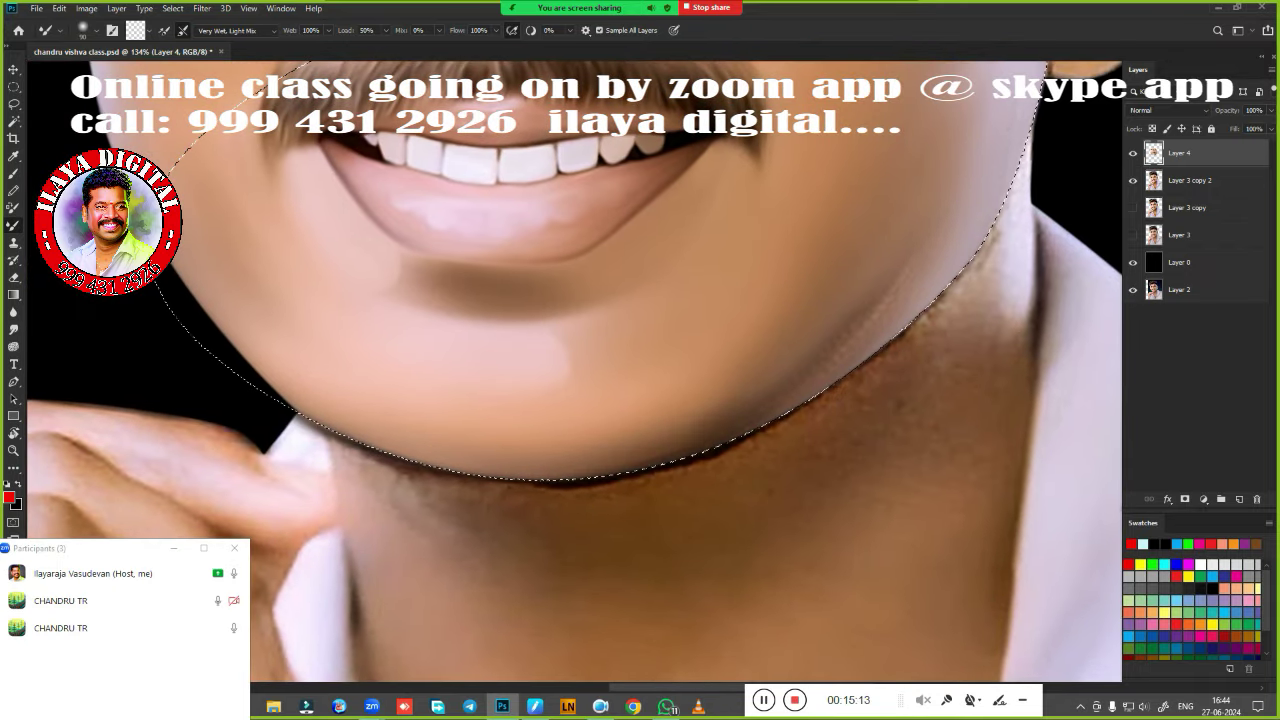
pyautogui.press('r')
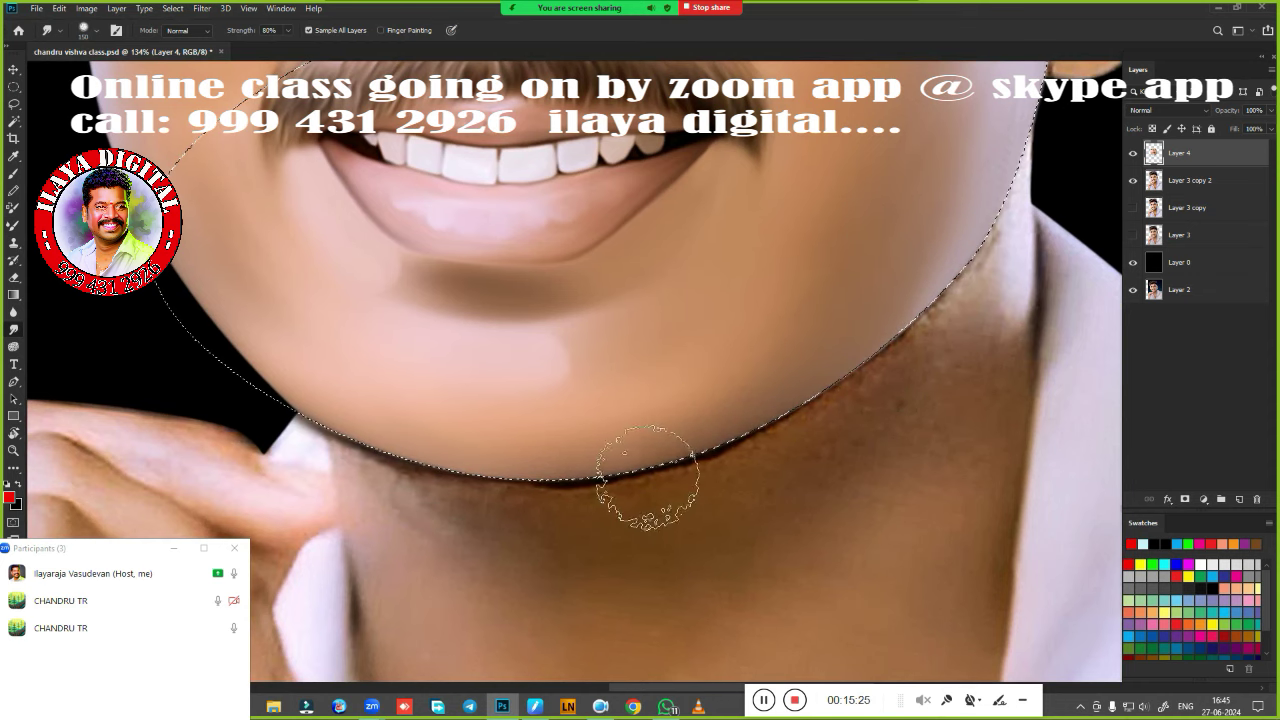
# Blend the jaw edge and the neck below the chin with a smaller Smudge brush.
pyautogui.moveTo(650, 470); pyautogui.dragTo(360, 660)
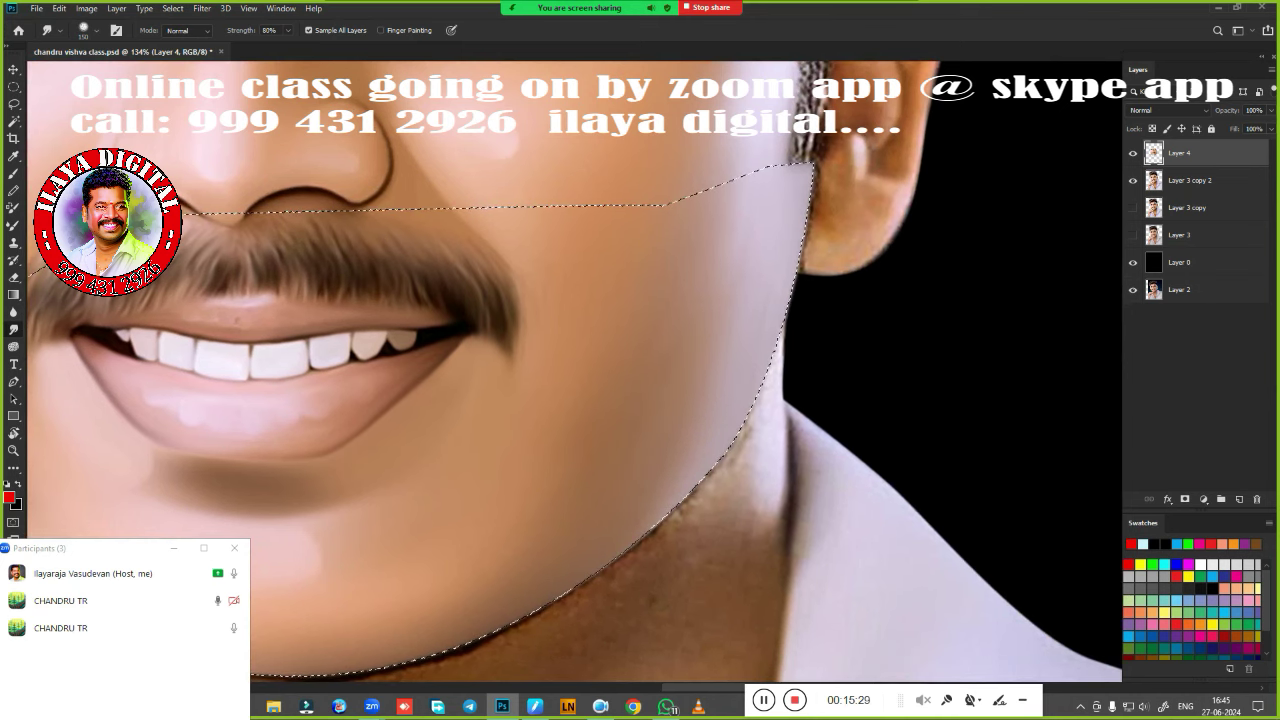
pyautogui.moveTo(680, 460); pyautogui.dragTo(914, 263)
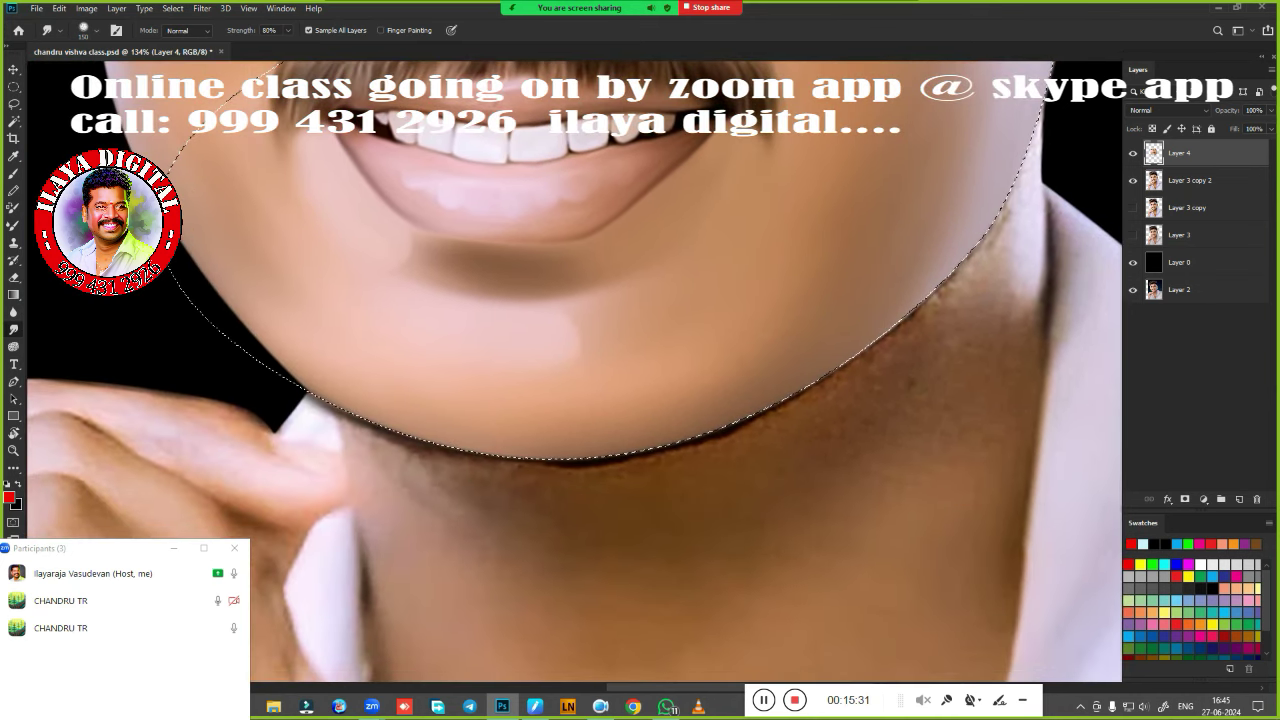
pyautogui.hotkey('shift', 'F6')
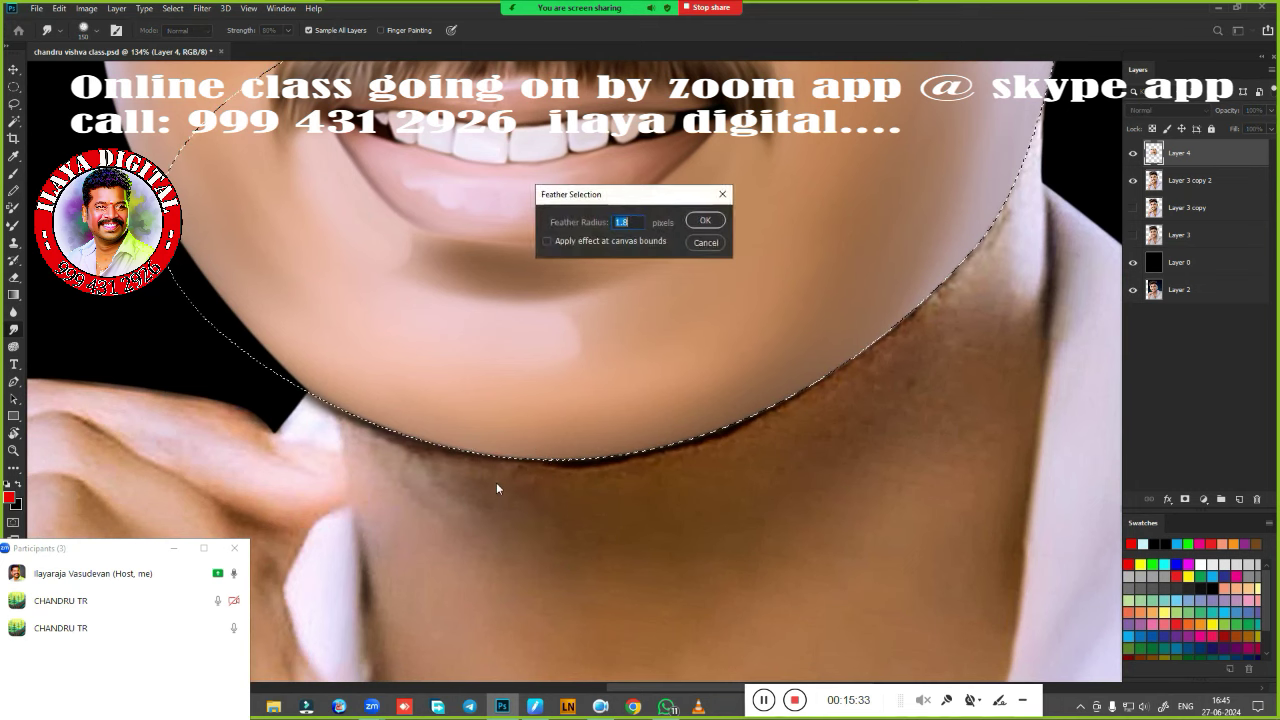
pyautogui.press('Return')
pyautogui.scroll(-2, 496, 482)
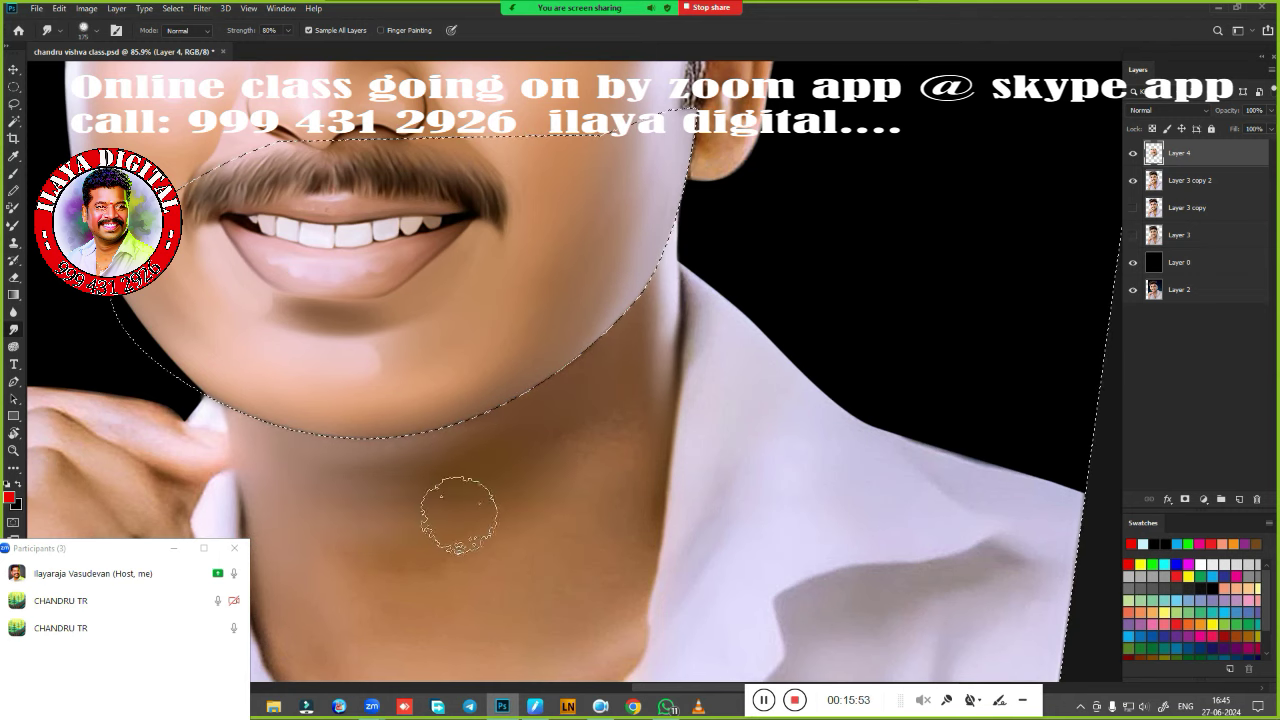
pyautogui.press('[')
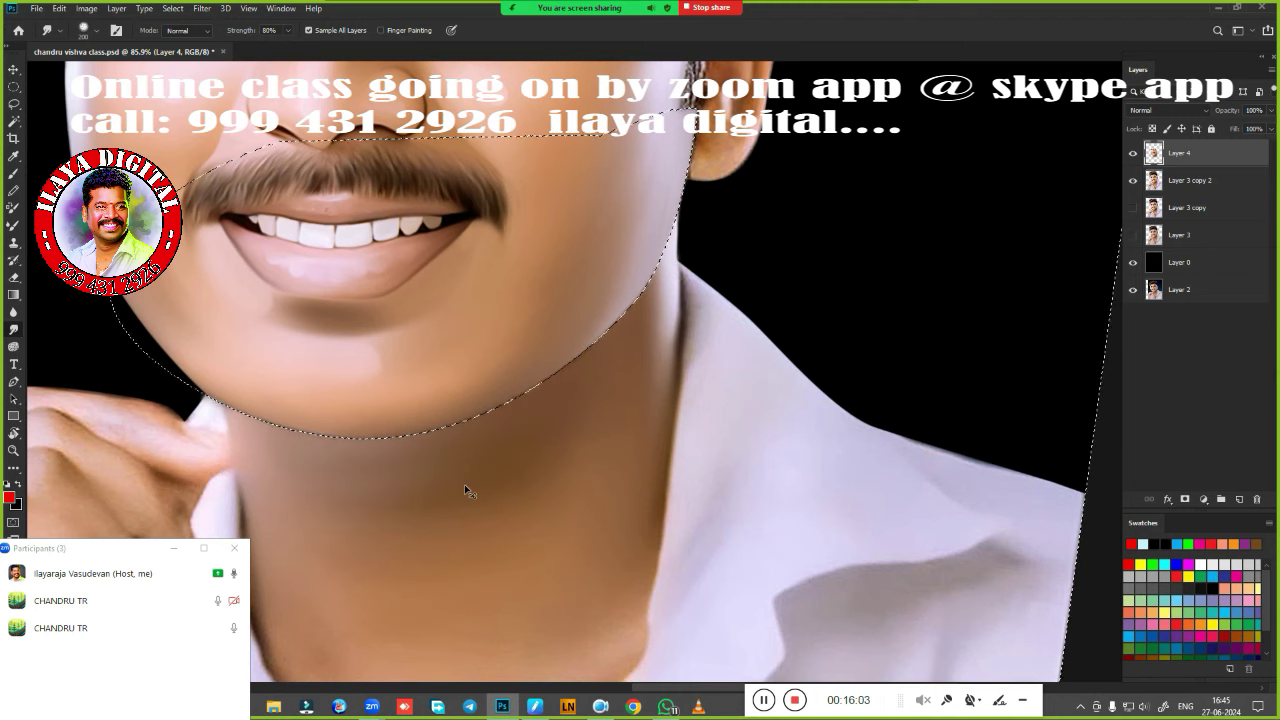
# Fit the whole portrait on screen and reposition the face to check the jaw.
pyautogui.hotkey('ctrl', '0')
pyautogui.moveTo(474, 528); pyautogui.dragTo(677, 474)
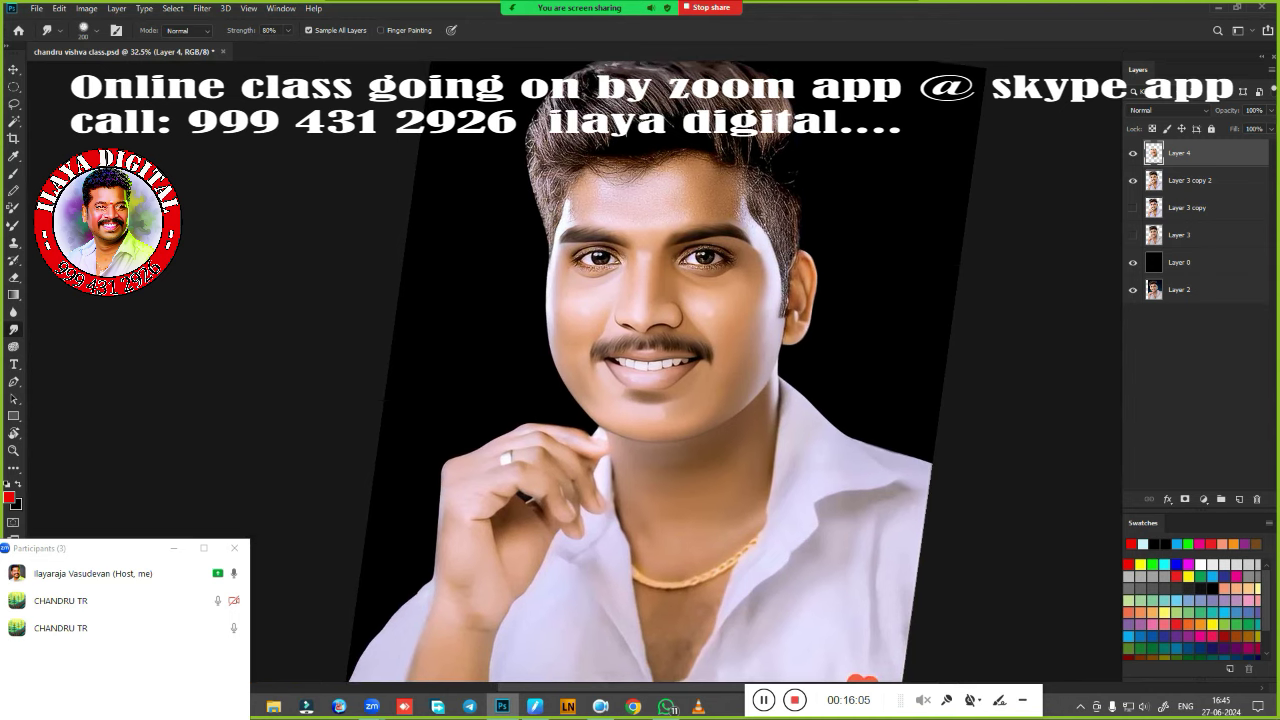
pyautogui.scroll(5, 789, 457)
pyautogui.scroll(2, 823, 414)
pyautogui.scroll(-7, 750, 455)
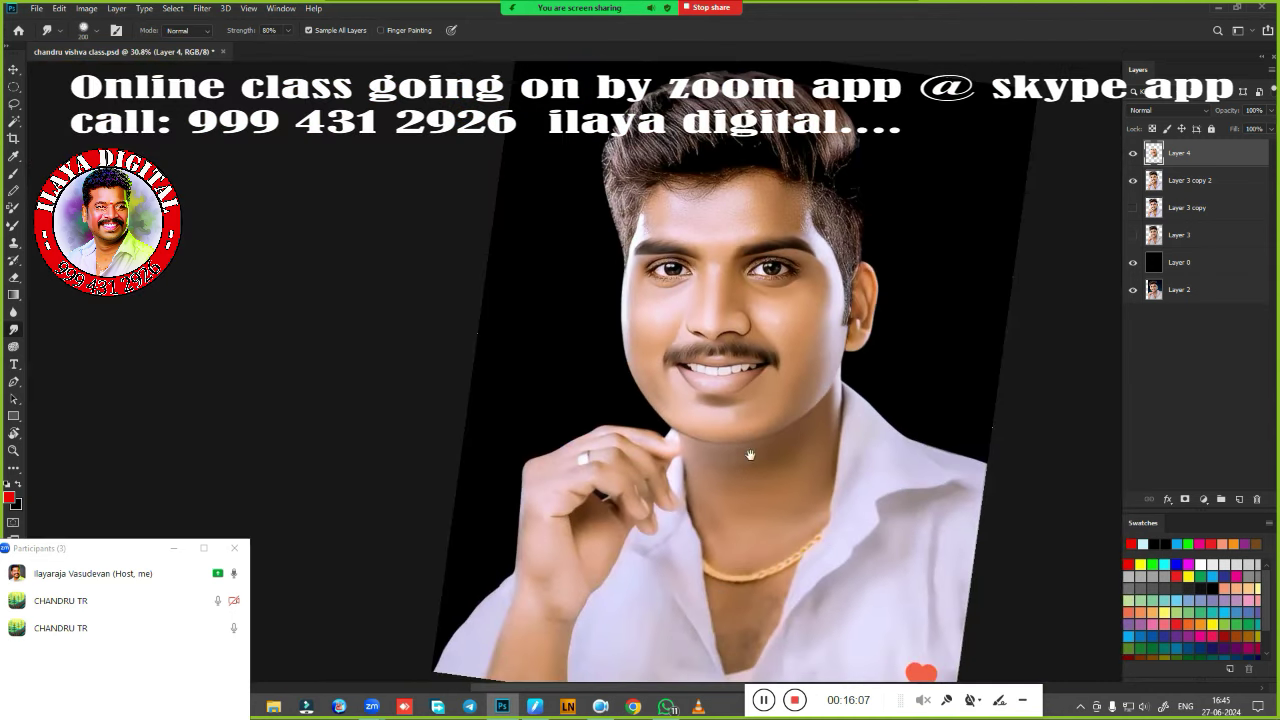
pyautogui.scroll(5, 787, 399)
pyautogui.scroll(1, 863, 443)
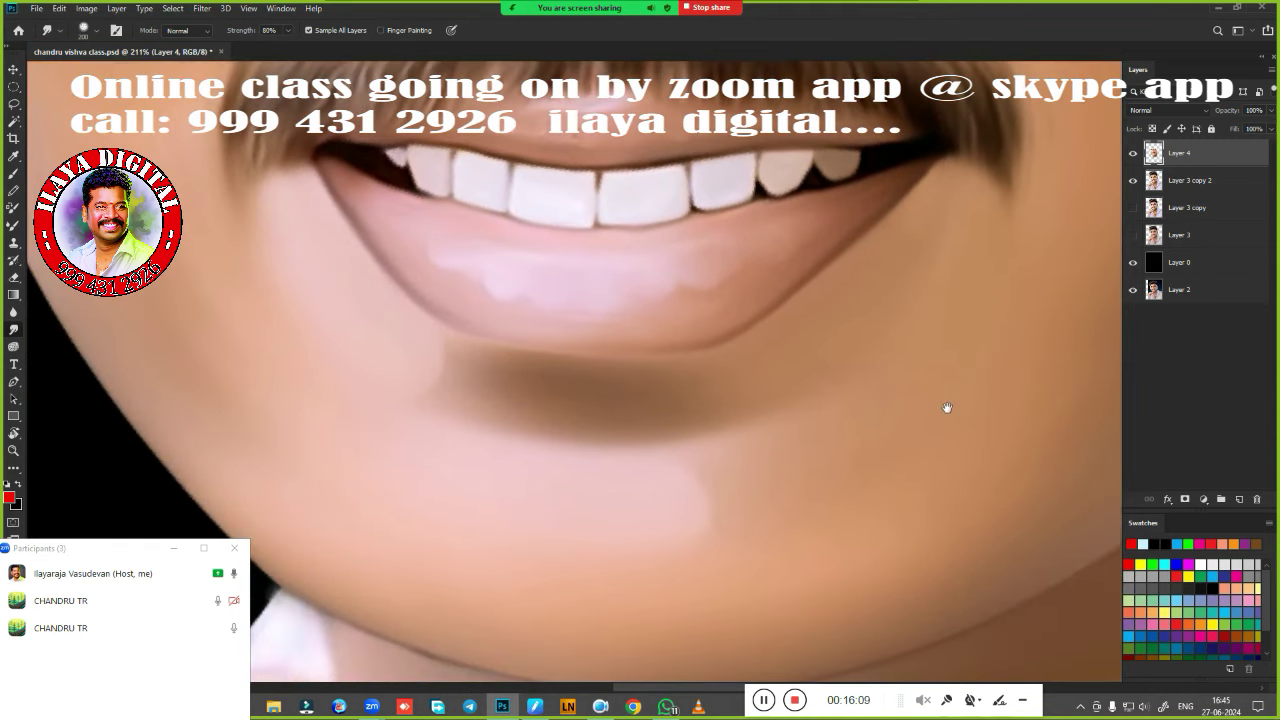
pyautogui.scroll(-3, 946, 406)
pyautogui.moveTo(869, 402); pyautogui.dragTo(720, 428)
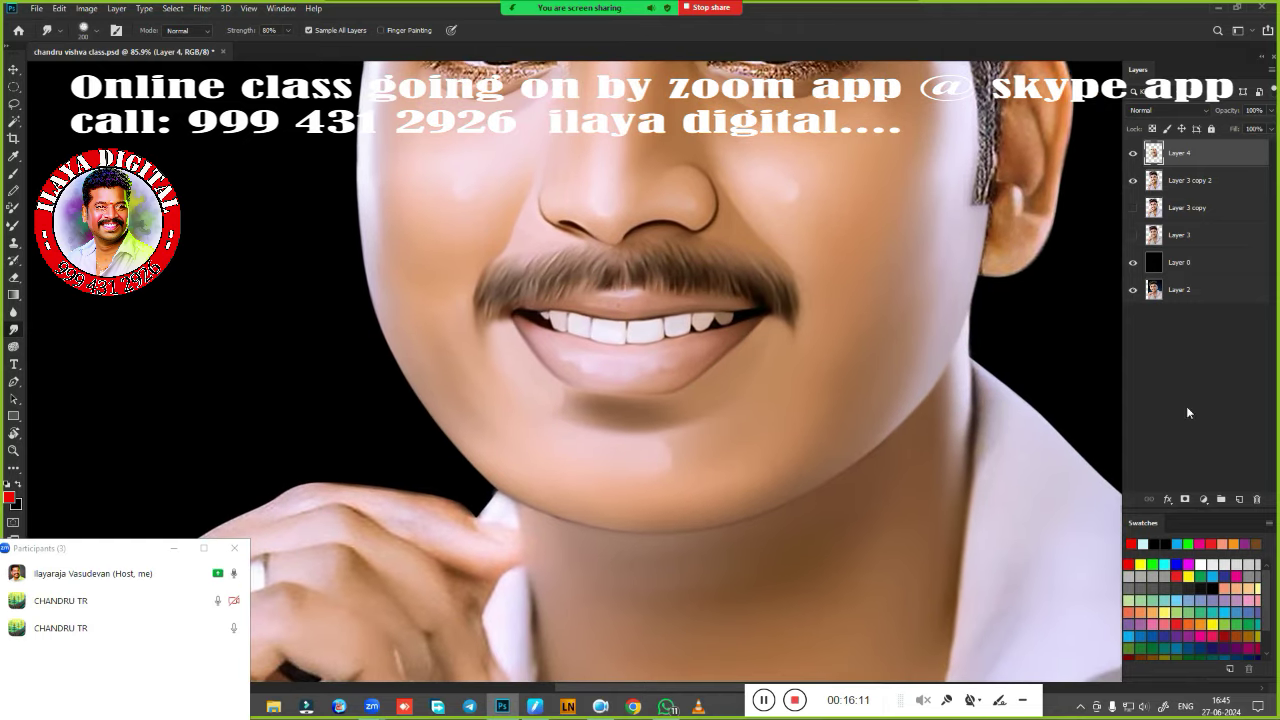
# Add a new layer above Layer 4 and toggle Layer 4 to compare with the original.
pyautogui.click(1240, 500)
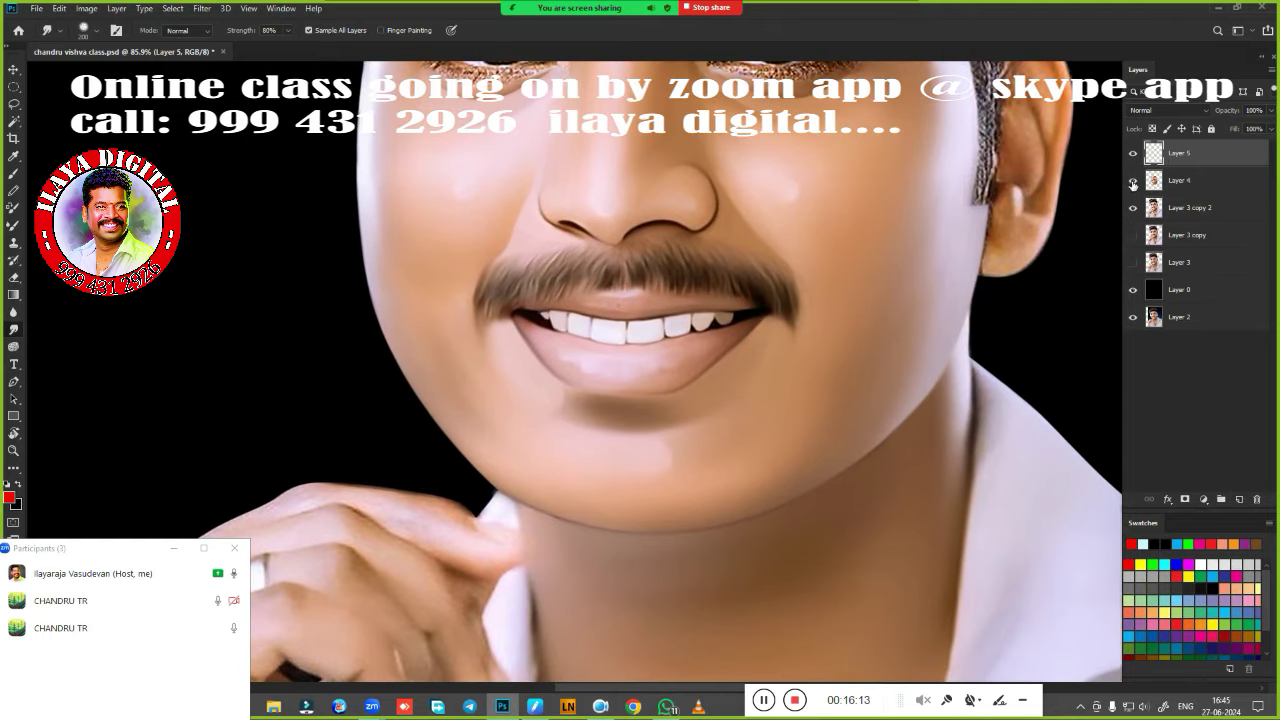
pyautogui.click(1133, 181)
pyautogui.click(1133, 182)
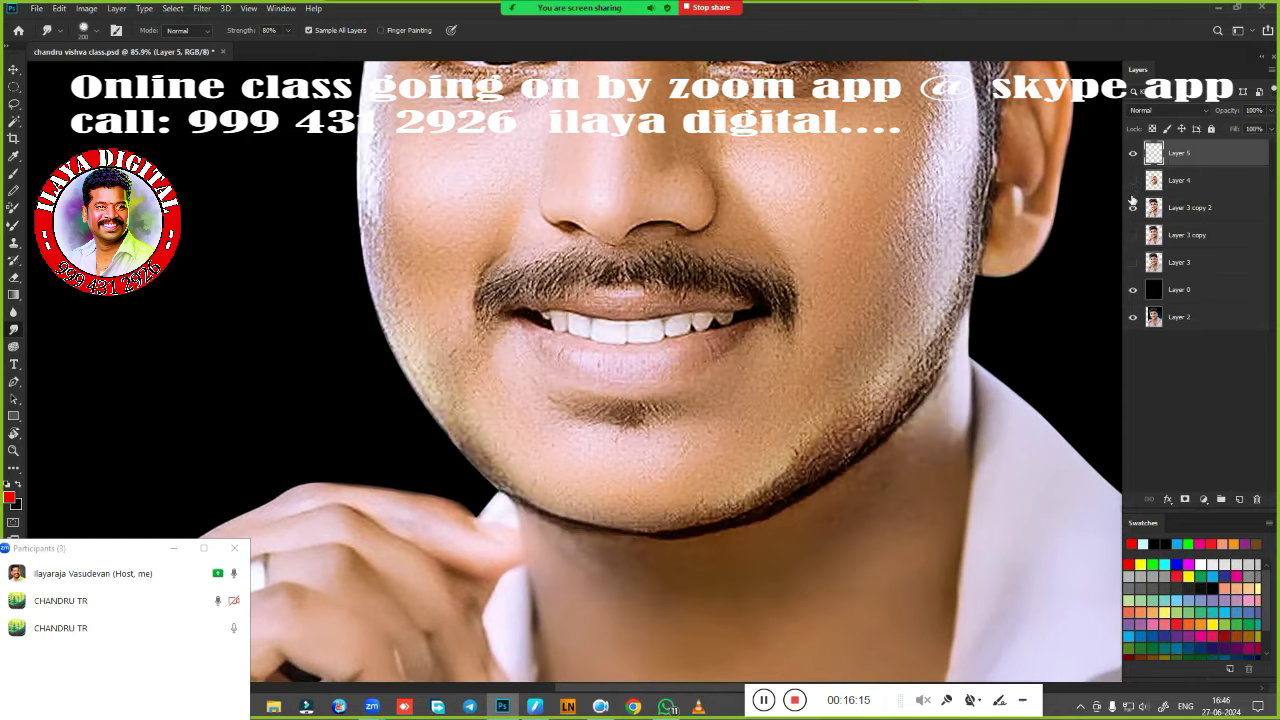
pyautogui.scroll(3, 694, 449)
pyautogui.scroll(3, 640, 423)
pyautogui.scroll(1, 643, 419)
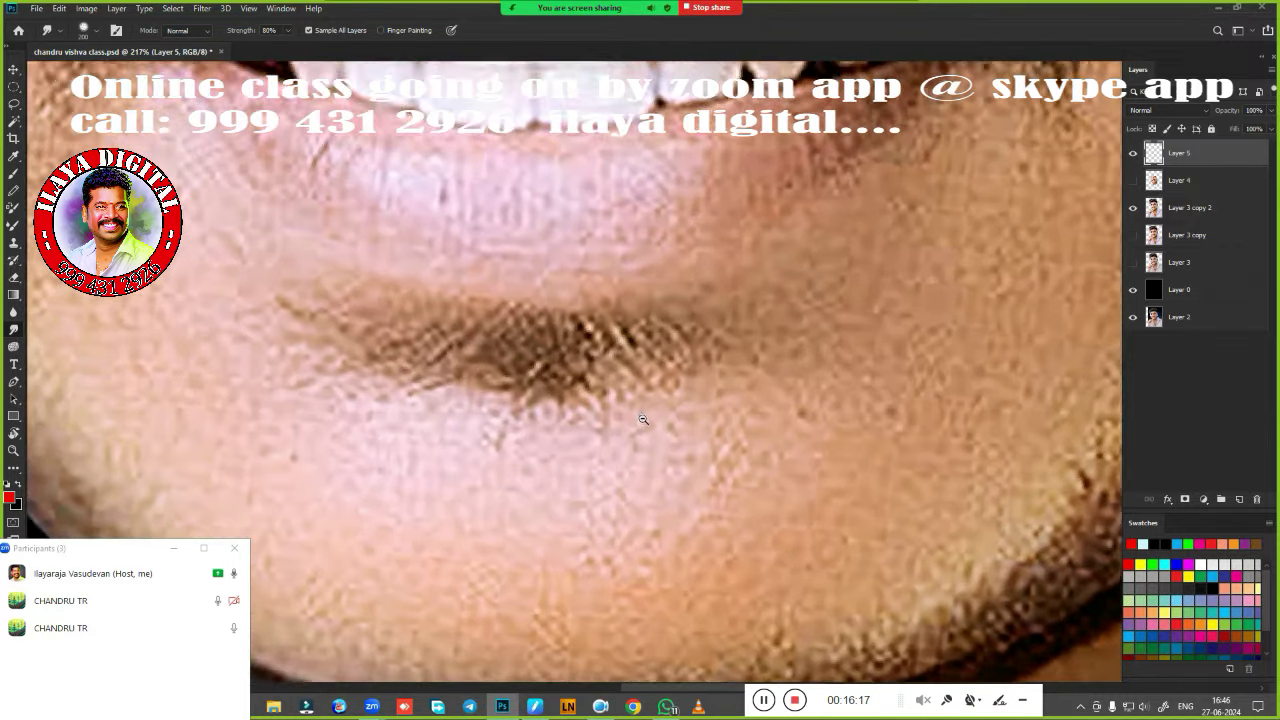
pyautogui.scroll(-3, 643, 419)
pyautogui.scroll(3, 630, 420)
pyautogui.scroll(1, 600, 420)
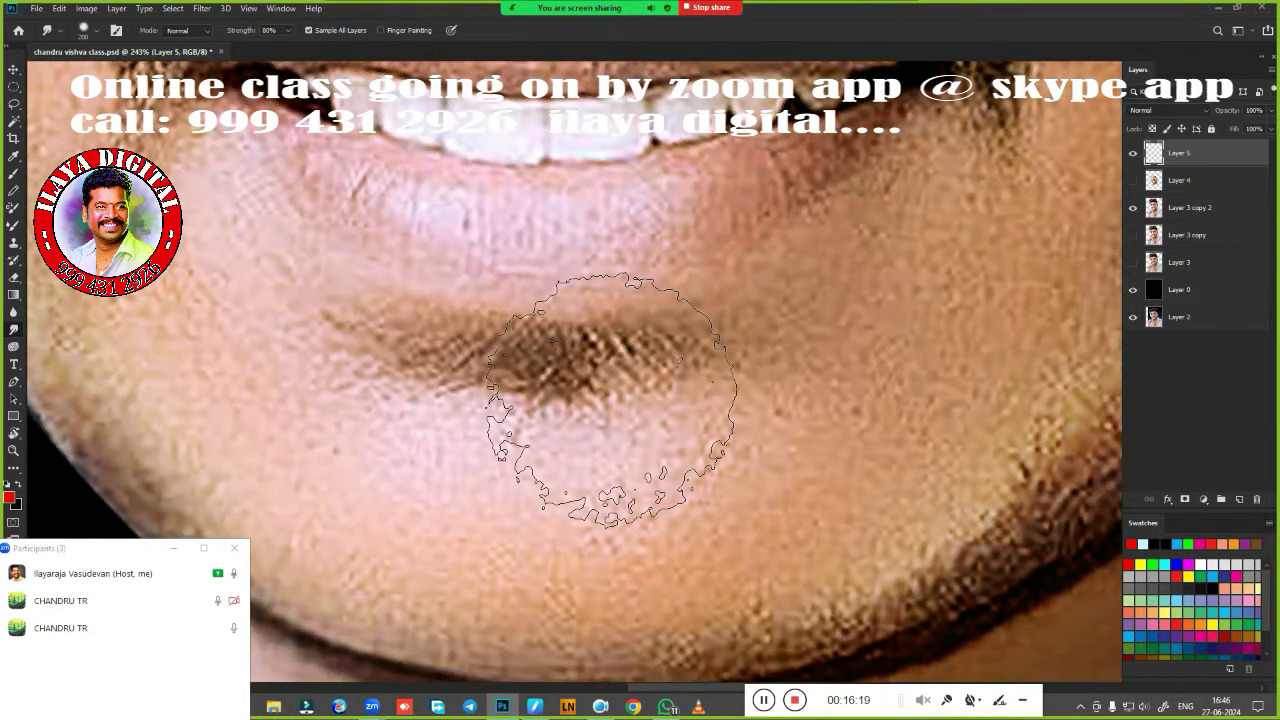
pyautogui.press('[')
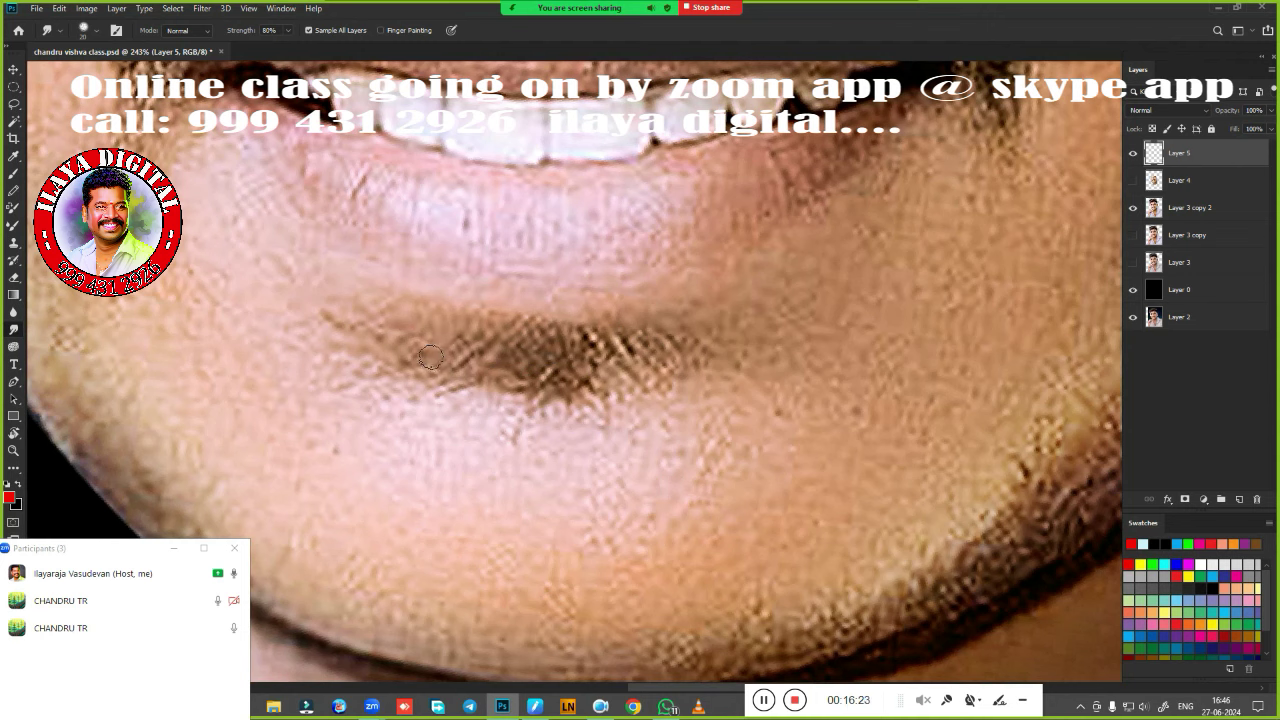
# Smudge the chin stubble's left half, lower edge and left end into the skin.
pyautogui.moveTo(430, 350); pyautogui.dragTo(672, 345)
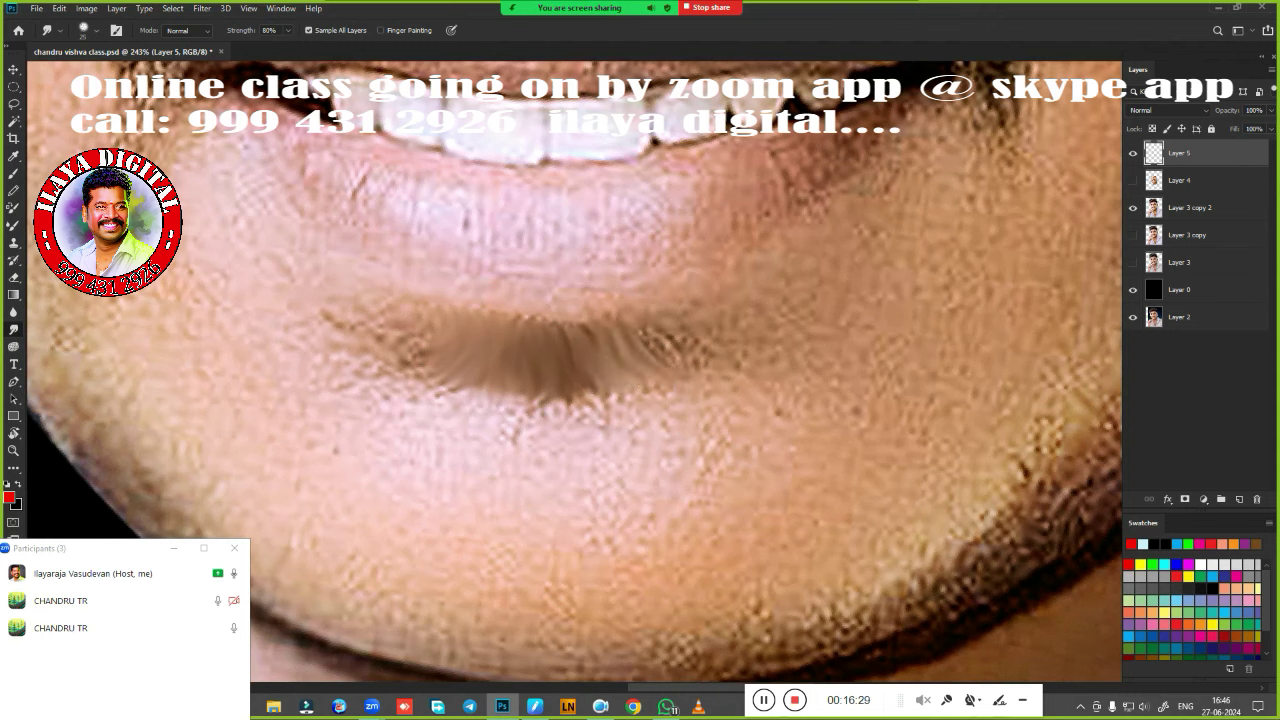
pyautogui.moveTo(432, 322)
pyautogui.mouseDown()
pyautogui.moveTo(428, 375)
pyautogui.moveTo(537, 415)
pyautogui.moveTo(600, 414)
pyautogui.moveTo(665, 355)
pyautogui.moveTo(712, 372)
pyautogui.mouseUp()
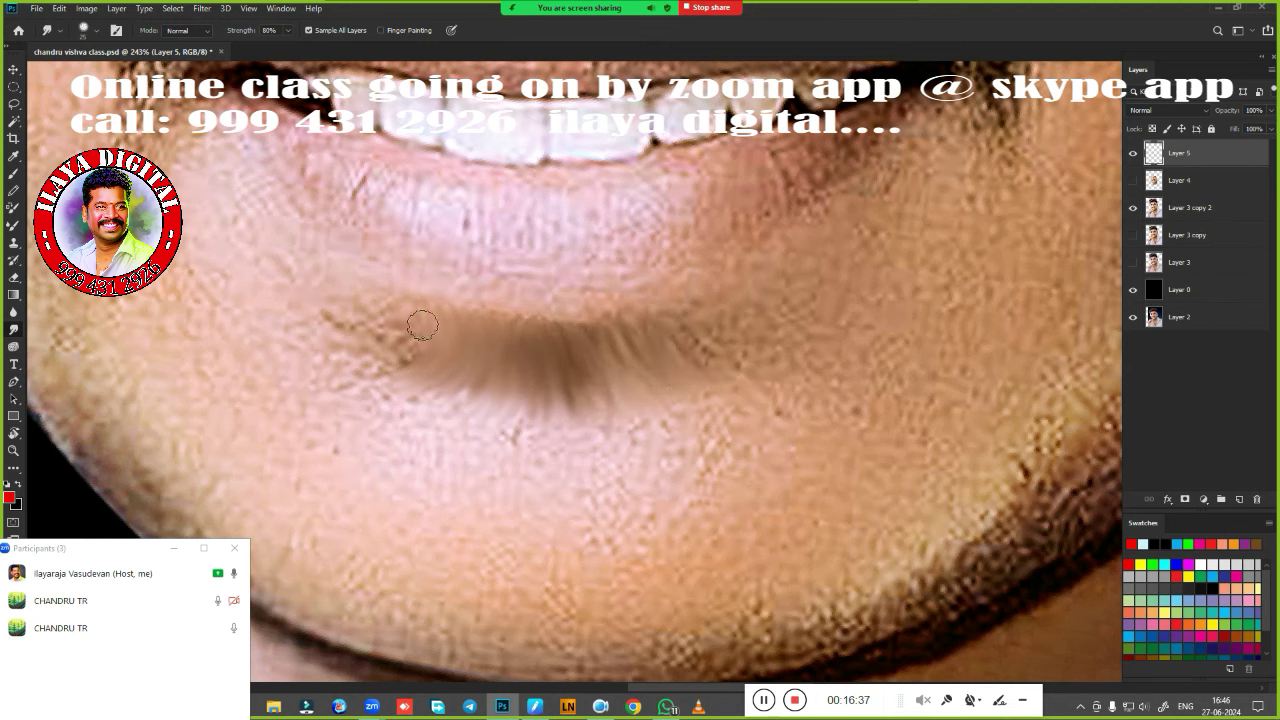
pyautogui.moveTo(422, 324); pyautogui.dragTo(388, 376)
pyautogui.scroll(-3, 700, 420)
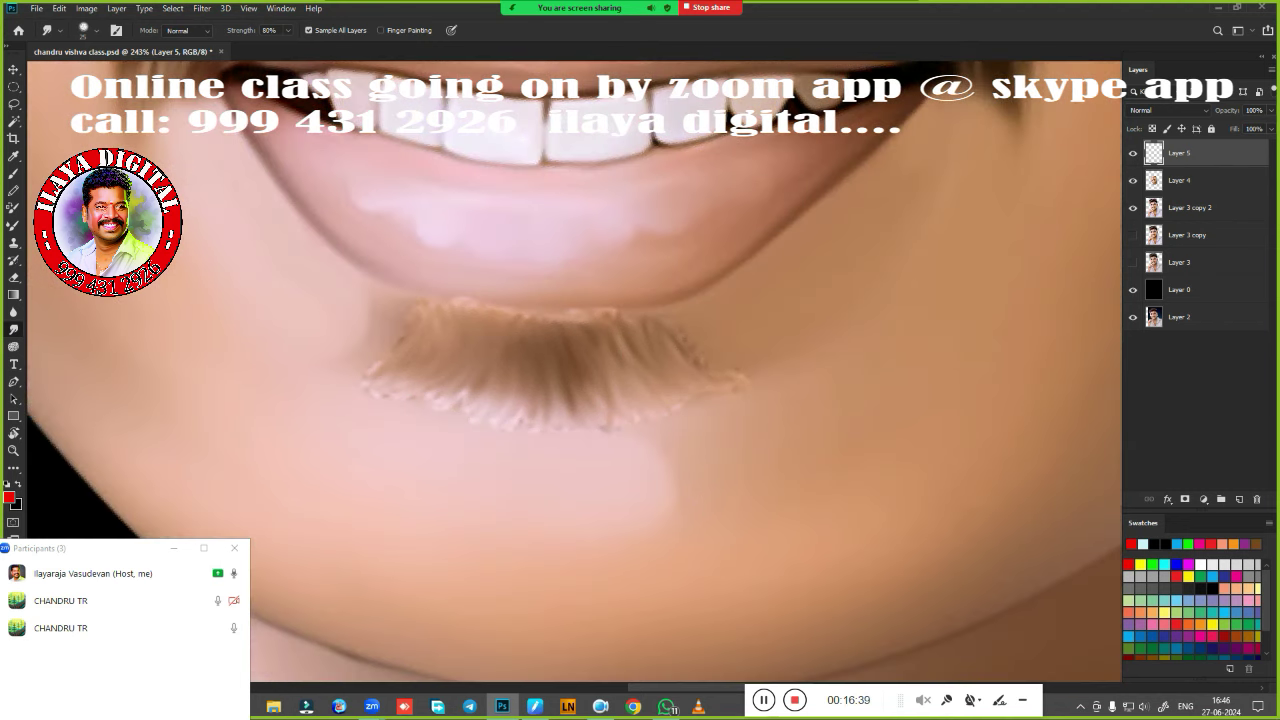
pyautogui.scroll(-4, 728, 449)
pyautogui.moveTo(800, 508); pyautogui.dragTo(780, 437)
pyautogui.scroll(3, 780, 437)
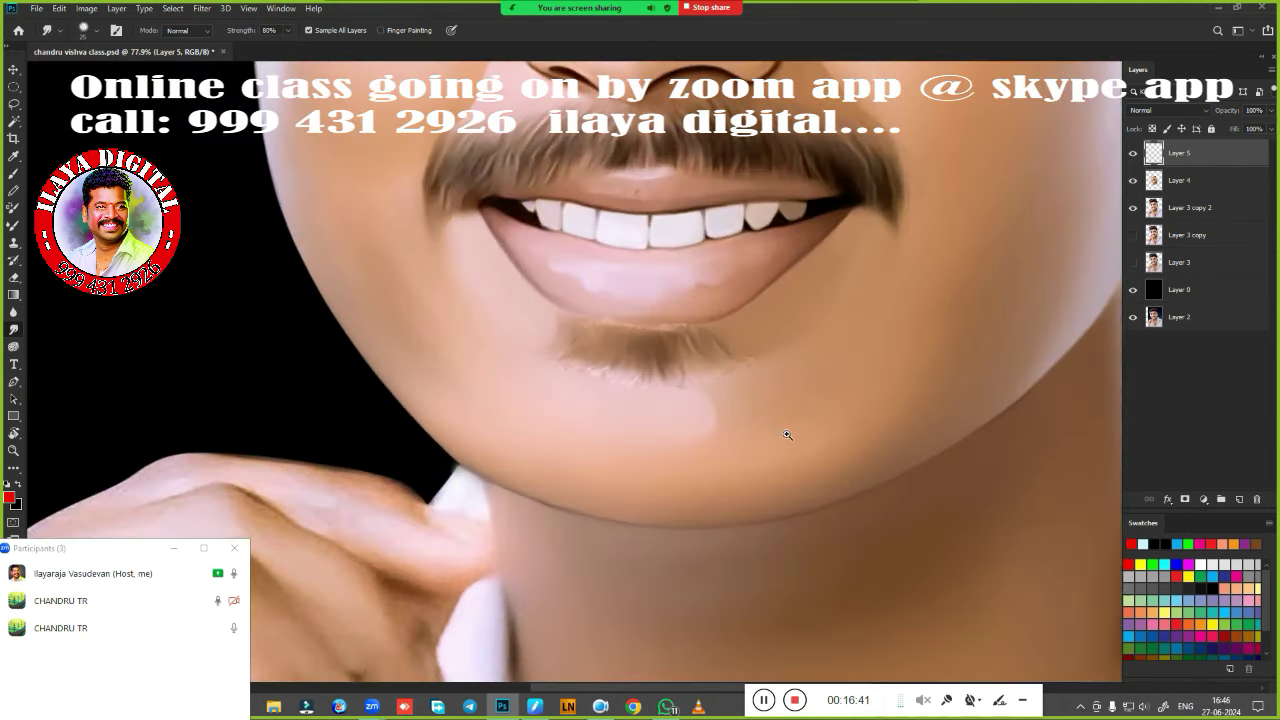
pyautogui.scroll(3, 786, 429)
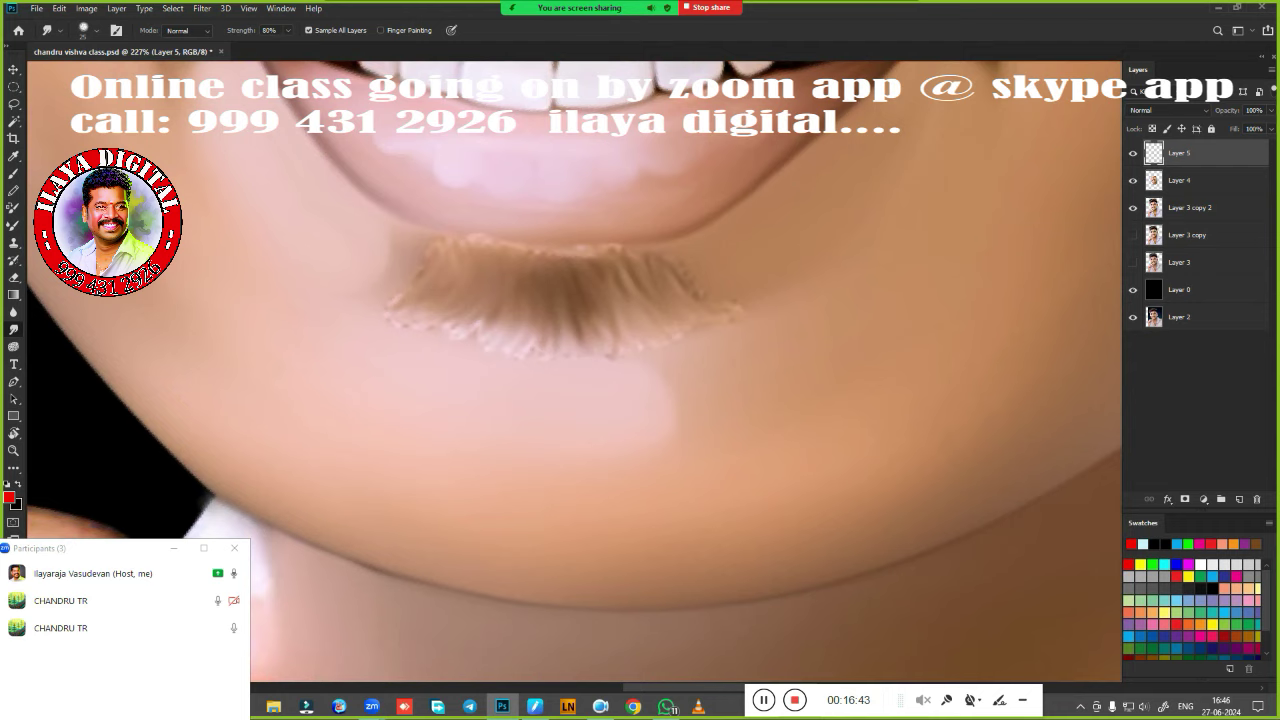
# Erase retouching along the lower lip edge, then smudge the stubble's hair tips into skin.
pyautogui.press('e')
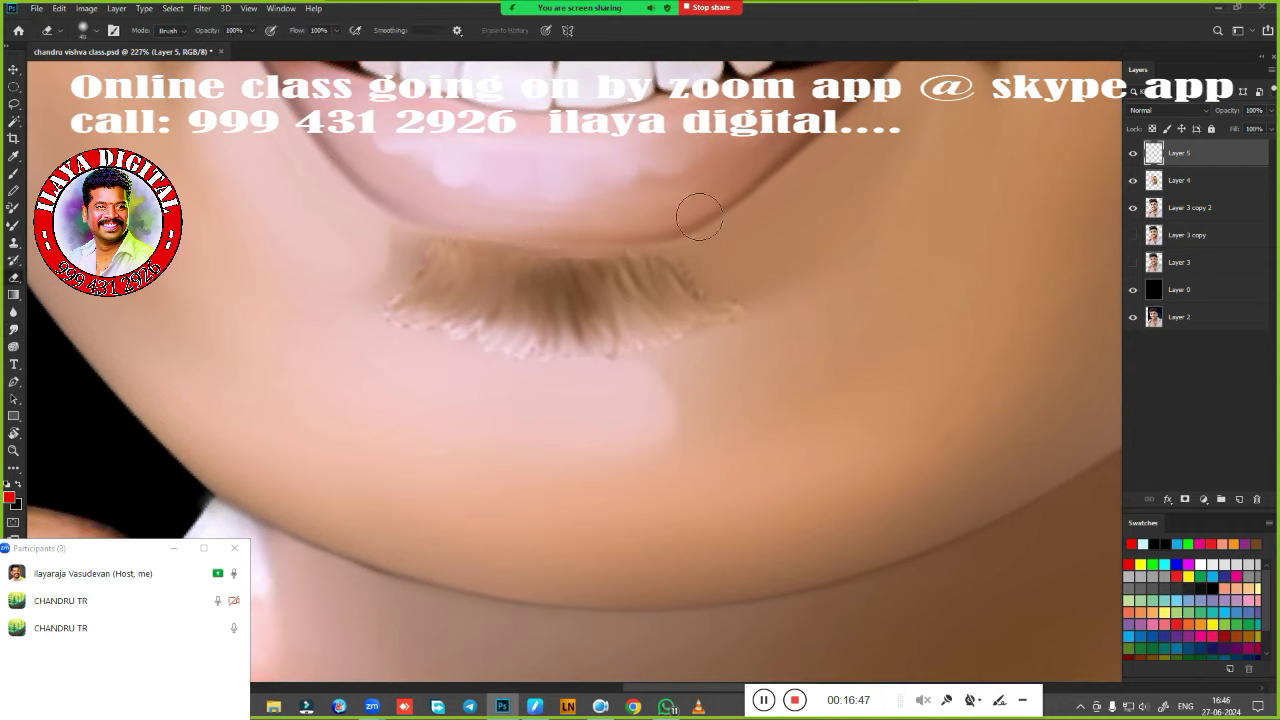
pyautogui.moveTo(620, 225); pyautogui.dragTo(440, 255)
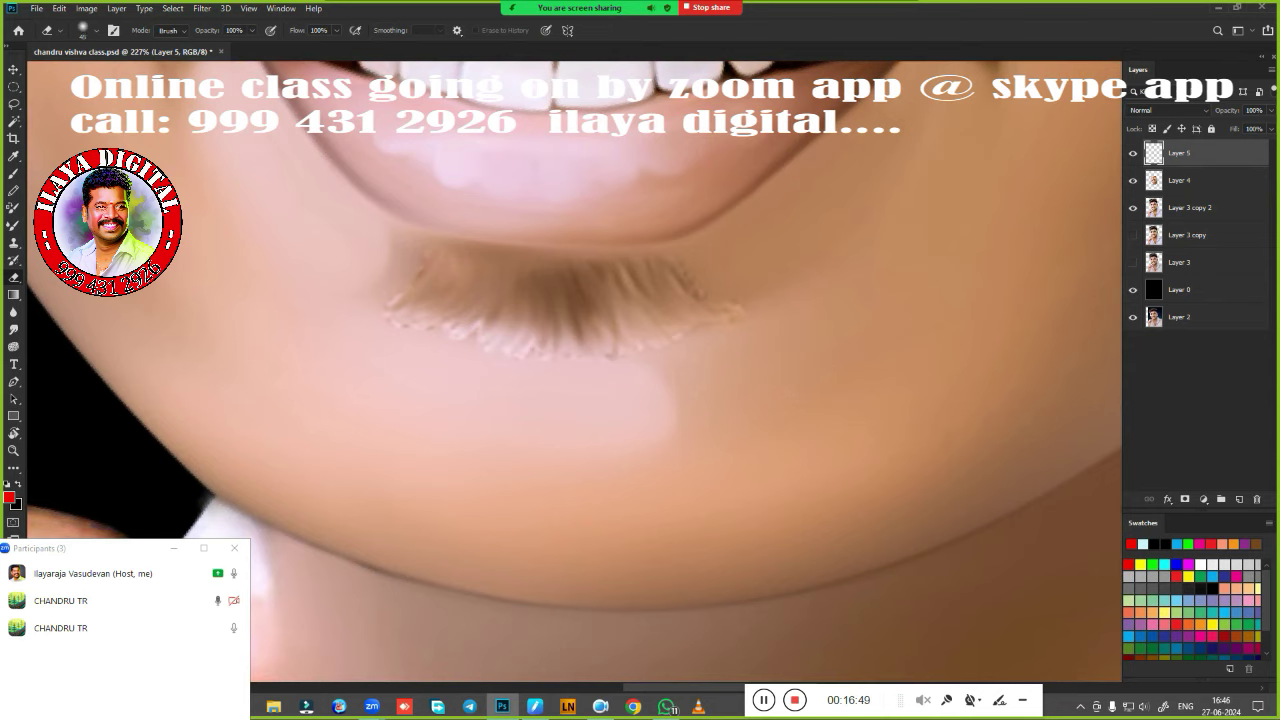
pyautogui.click(13, 311)
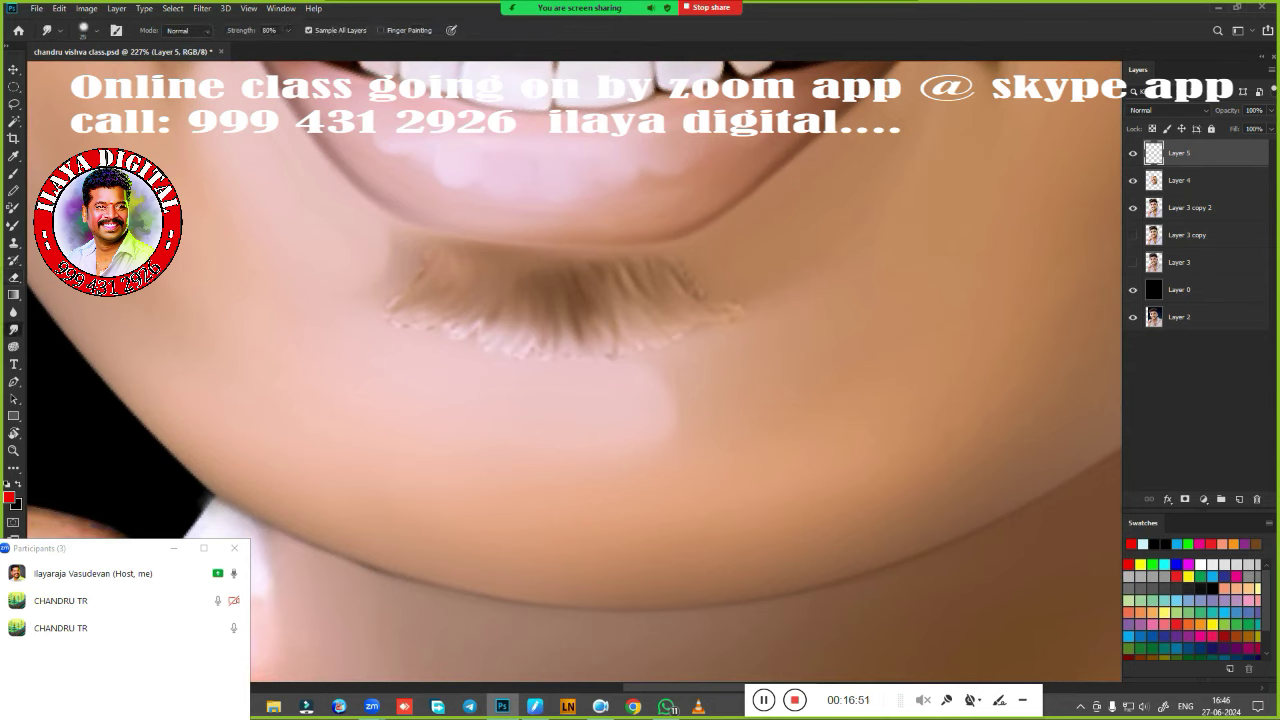
pyautogui.moveTo(400, 306); pyautogui.dragTo(466, 309)
pyautogui.moveTo(491, 383)
pyautogui.mouseDown()
pyautogui.moveTo(529, 340)
pyautogui.moveTo(587, 362)
pyautogui.moveTo(609, 331)
pyautogui.moveTo(680, 366)
pyautogui.moveTo(700, 349)
pyautogui.moveTo(681, 268)
pyautogui.moveTo(757, 323)
pyautogui.moveTo(702, 290)
pyautogui.mouseUp()
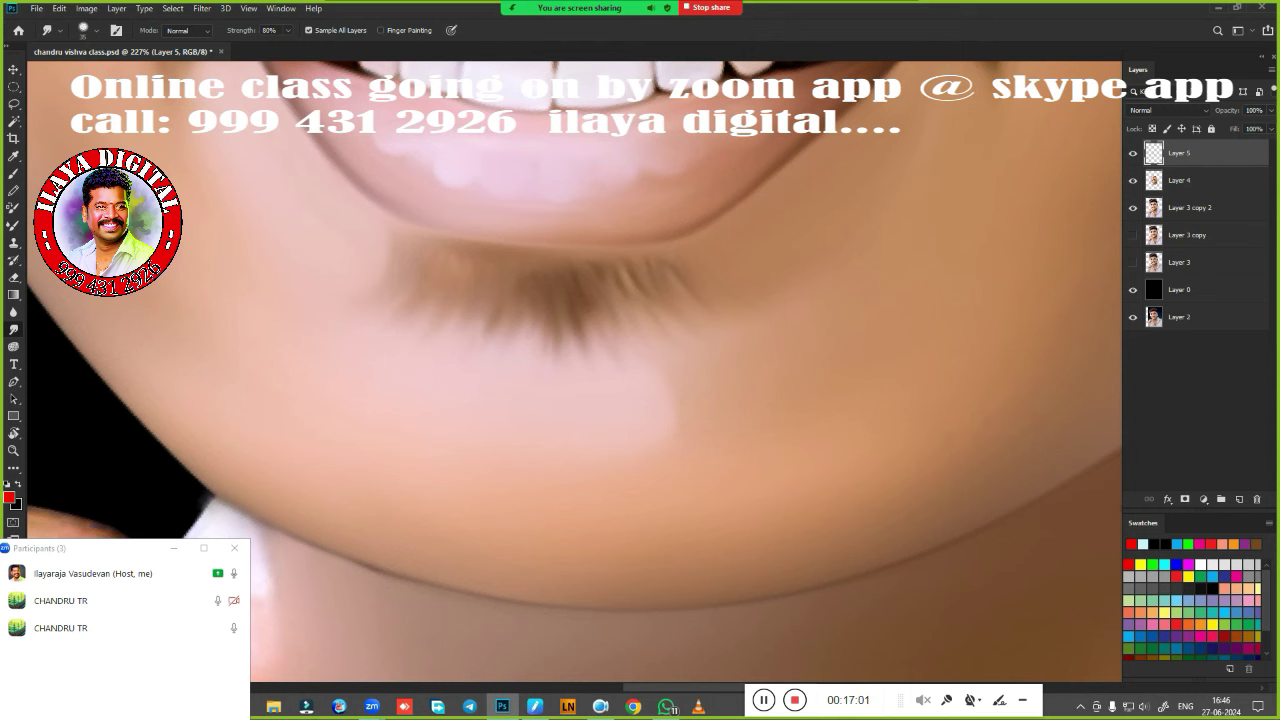
# Feather the chin stubble's right end and soften its lower tip.
pyautogui.scroll(-5, 786, 400)
pyautogui.scroll(-2, 829, 457)
pyautogui.scroll(-1, 784, 480)
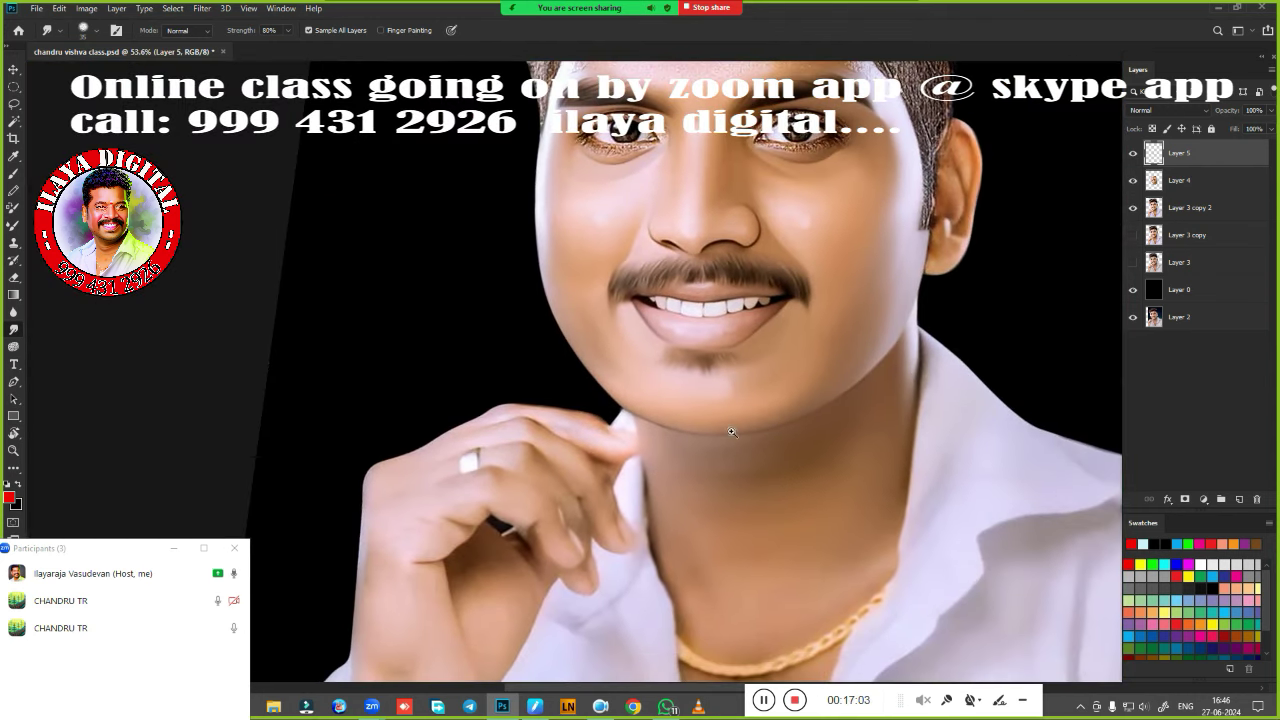
pyautogui.scroll(3, 760, 415)
pyautogui.scroll(2, 786, 395)
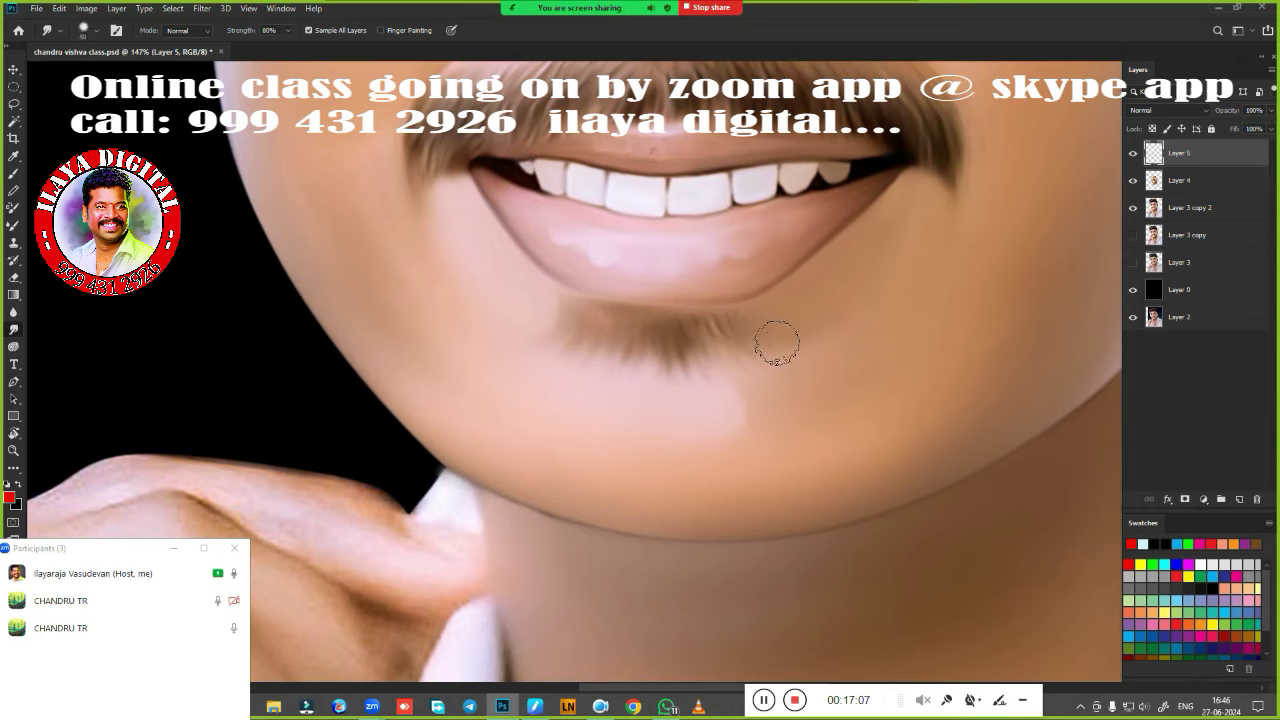
pyautogui.moveTo(720, 328); pyautogui.dragTo(725, 358)
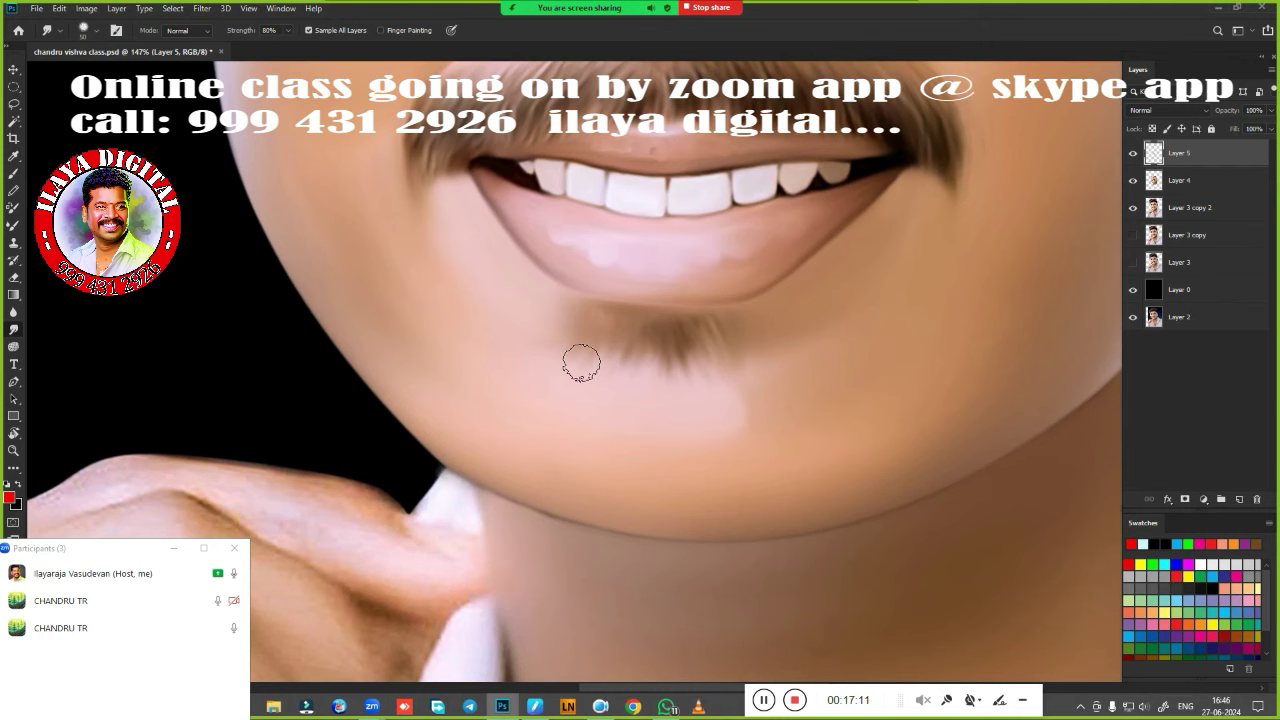
pyautogui.moveTo(663, 394); pyautogui.dragTo(690, 378)
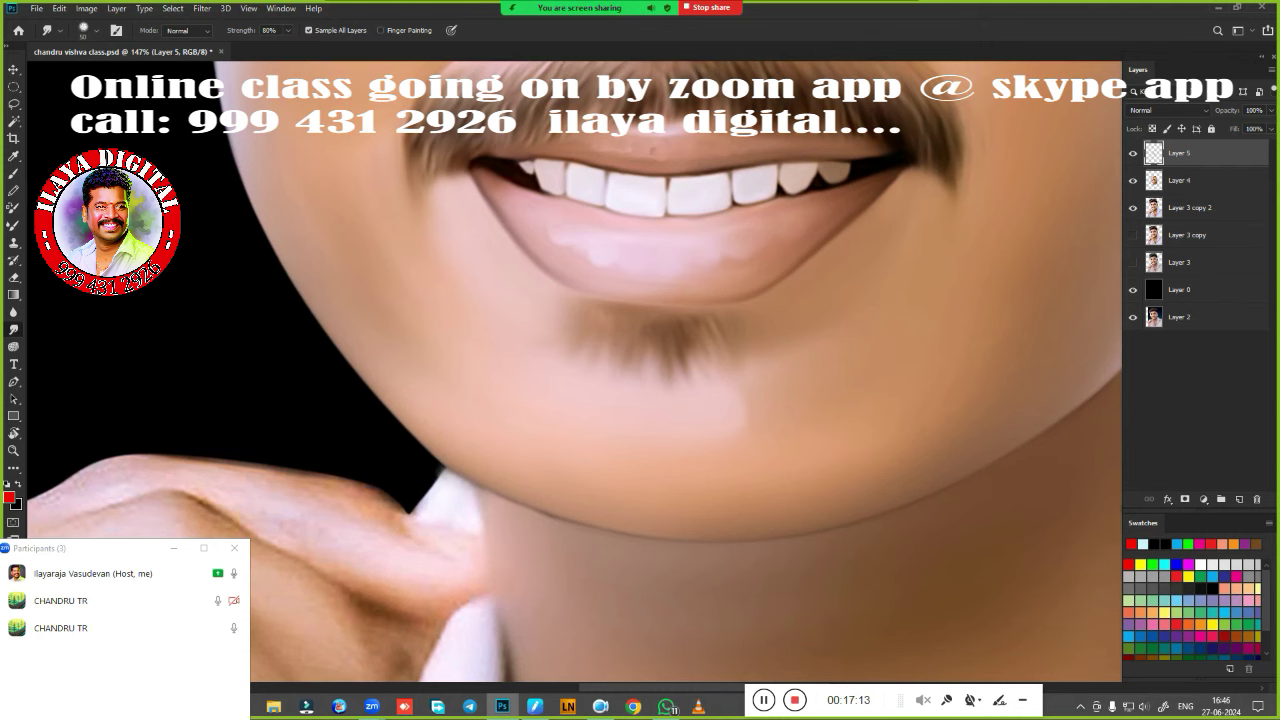
pyautogui.moveTo(830, 425); pyautogui.dragTo(702, 424)
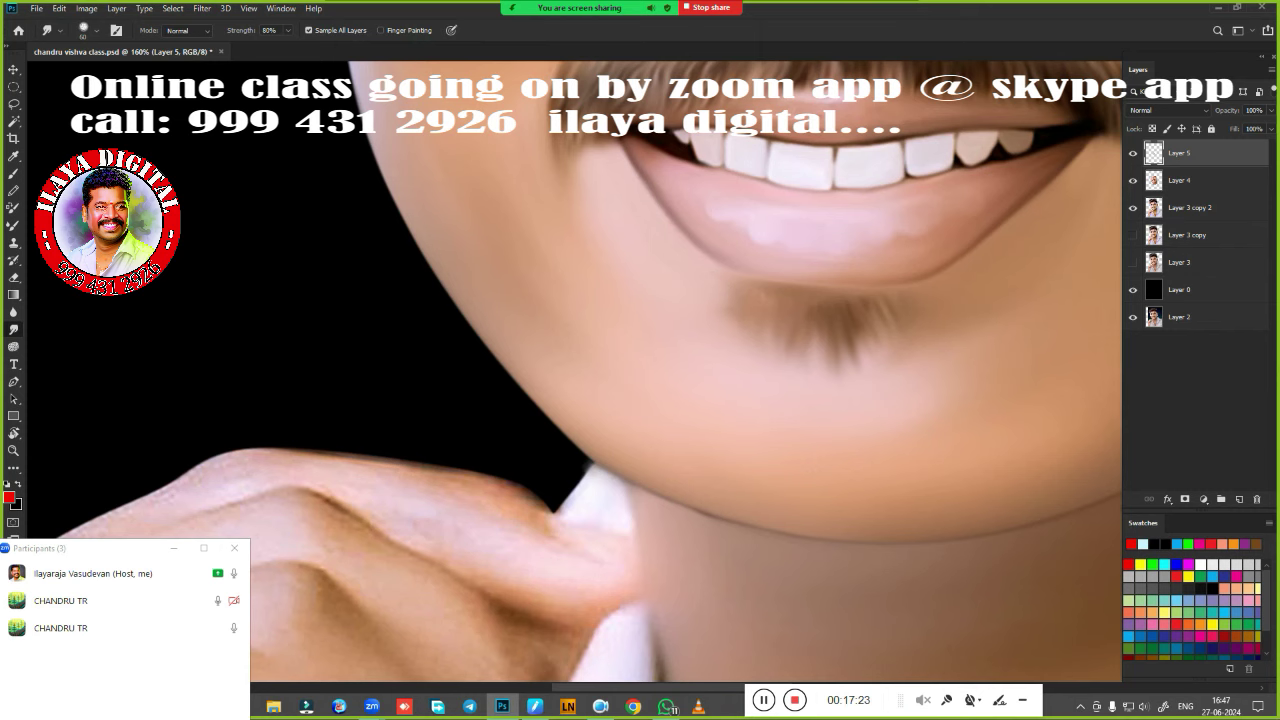
# Smooth the shadow under the lower lip and the faint streaks below it.
pyautogui.scroll(-5, 867, 441)
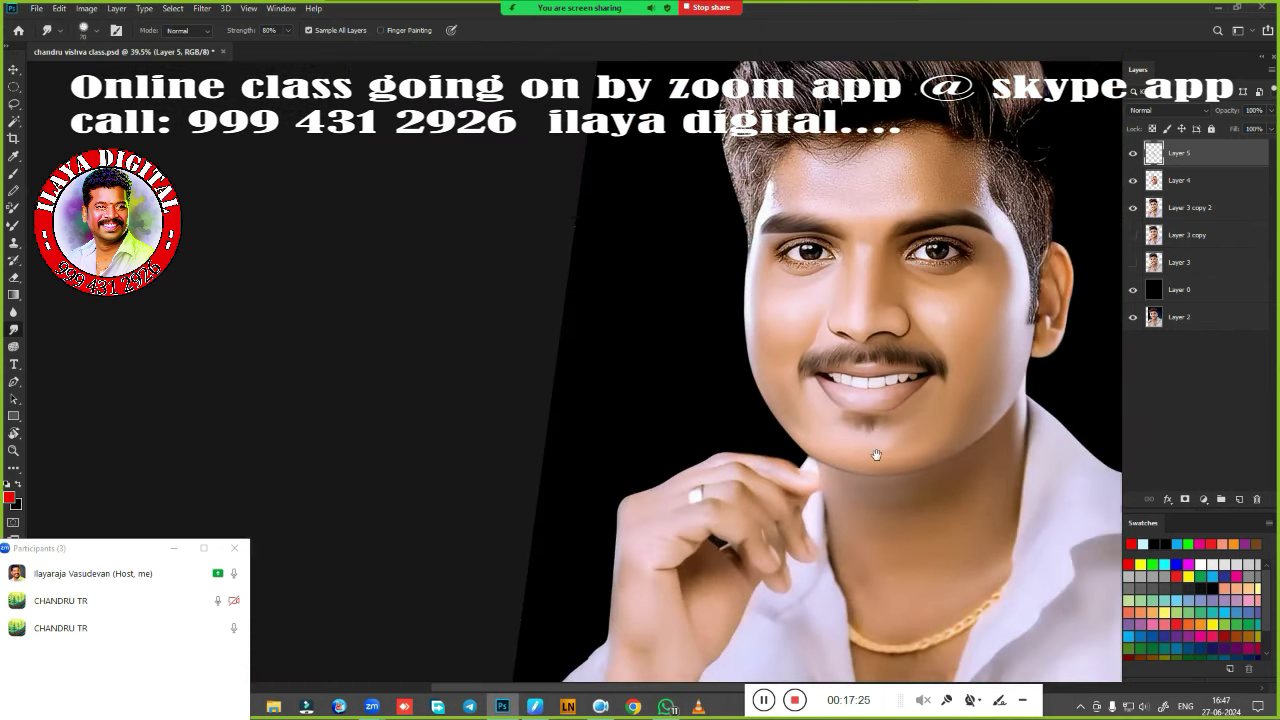
pyautogui.scroll(1, 674, 509)
pyautogui.scroll(3, 734, 503)
pyautogui.scroll(1, 592, 517)
pyautogui.scroll(1, 592, 517)
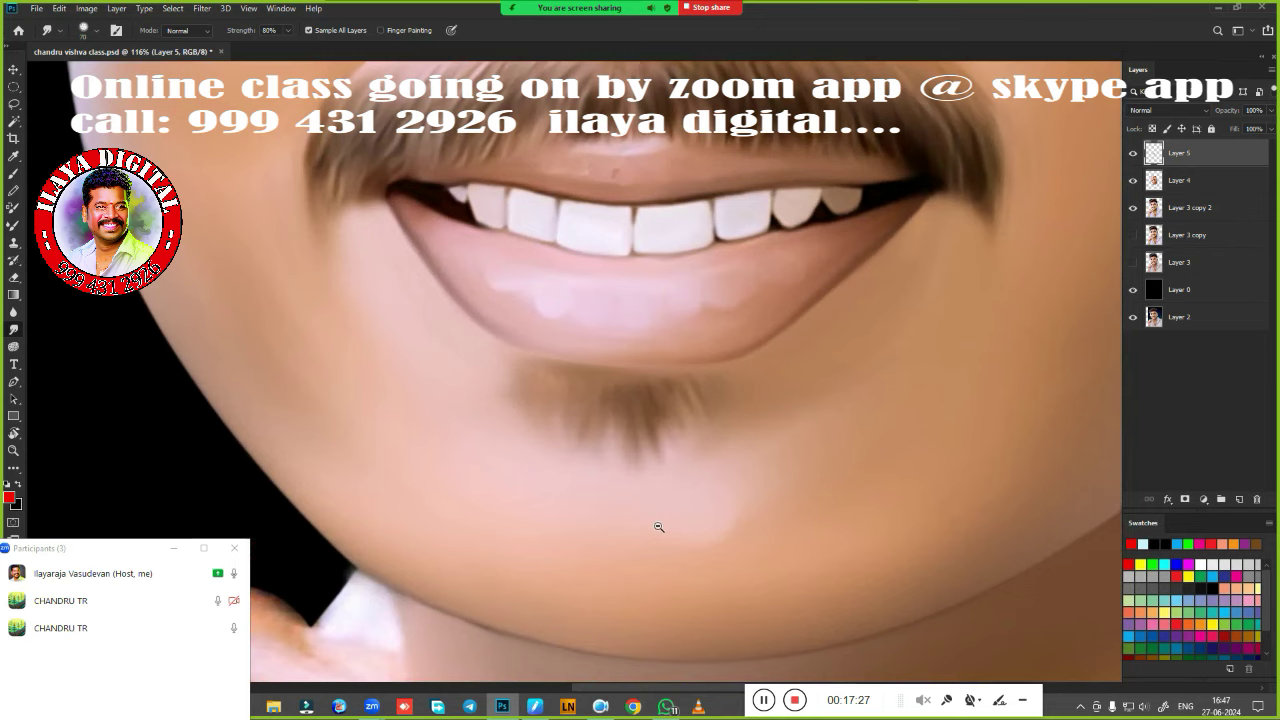
pyautogui.scroll(1, 657, 523)
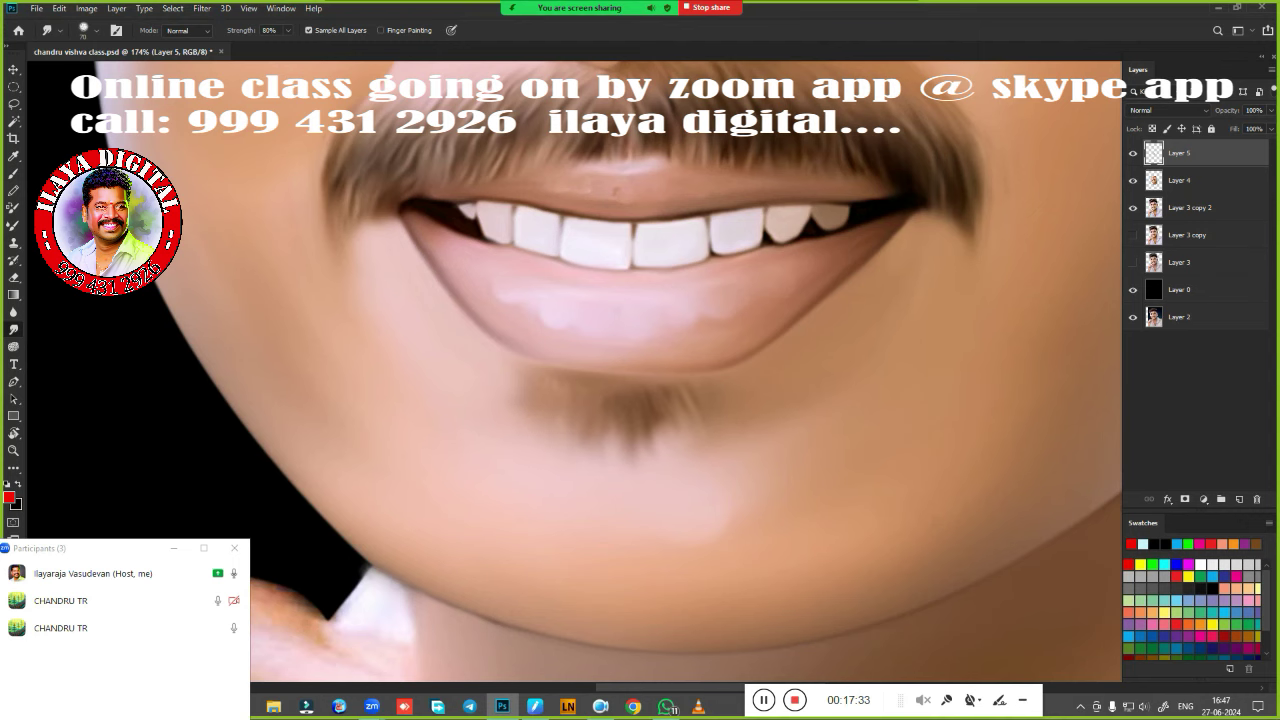
pyautogui.scroll(-5, 758, 485)
pyautogui.scroll(1, 846, 351)
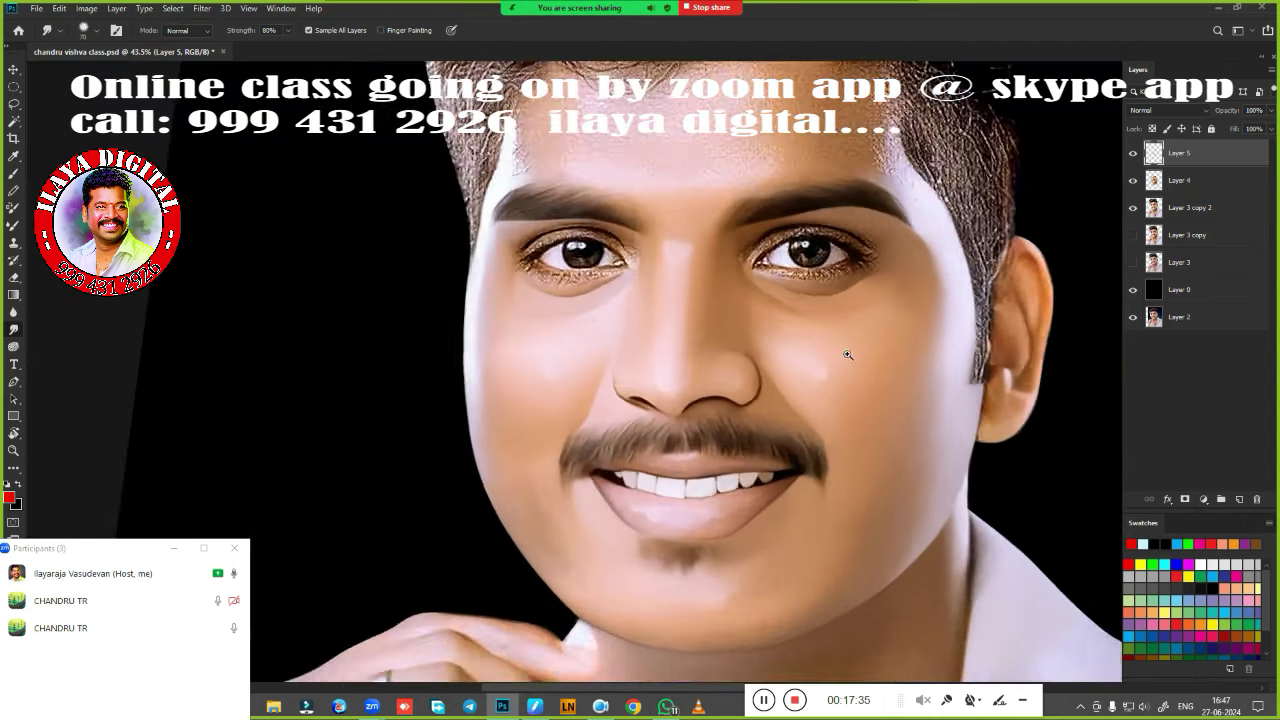
pyautogui.scroll(1, 863, 366)
pyautogui.scroll(1, 783, 283)
pyautogui.scroll(1, 694, 393)
pyautogui.scroll(2, 694, 393)
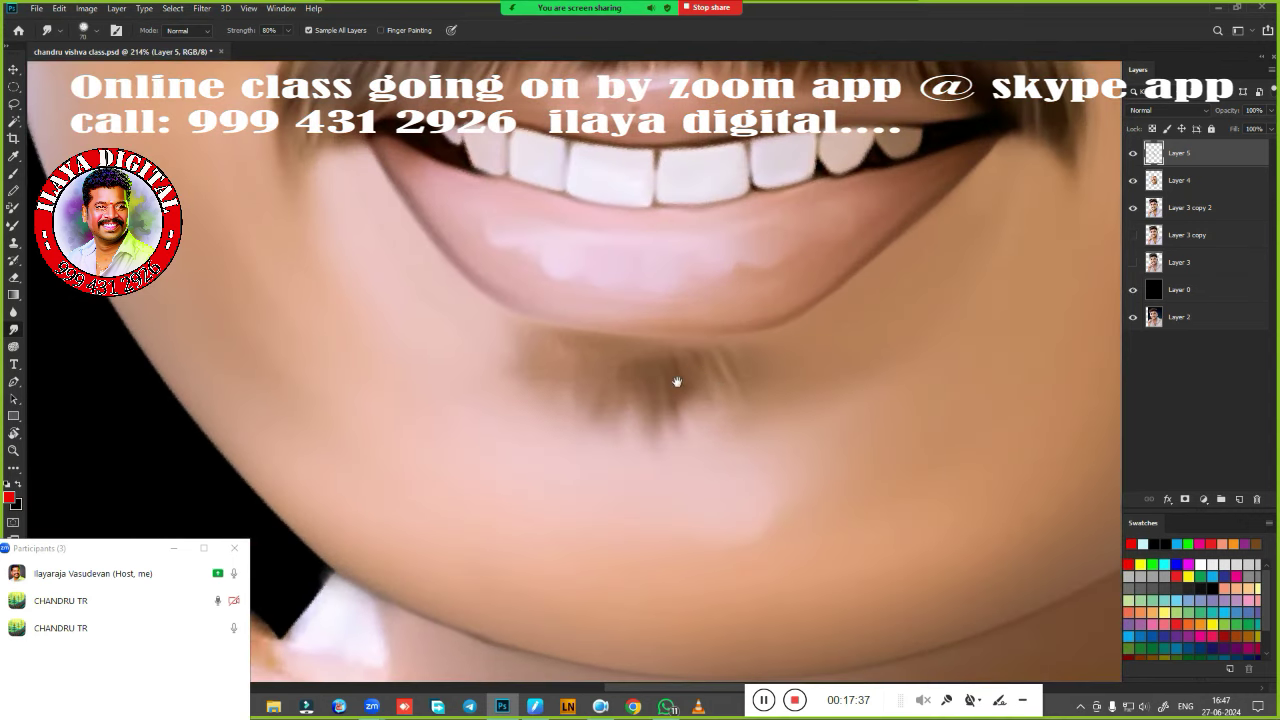
pyautogui.moveTo(605, 380)
pyautogui.mouseDown()
pyautogui.moveTo(591, 380)
pyautogui.moveTo(623, 380)
pyautogui.moveTo(580, 366)
pyautogui.moveTo(743, 371)
pyautogui.moveTo(714, 420)
pyautogui.moveTo(573, 409)
pyautogui.mouseUp()
pyautogui.moveTo(668, 444)
pyautogui.mouseDown()
pyautogui.moveTo(623, 443)
pyautogui.moveTo(682, 441)
pyautogui.mouseUp()
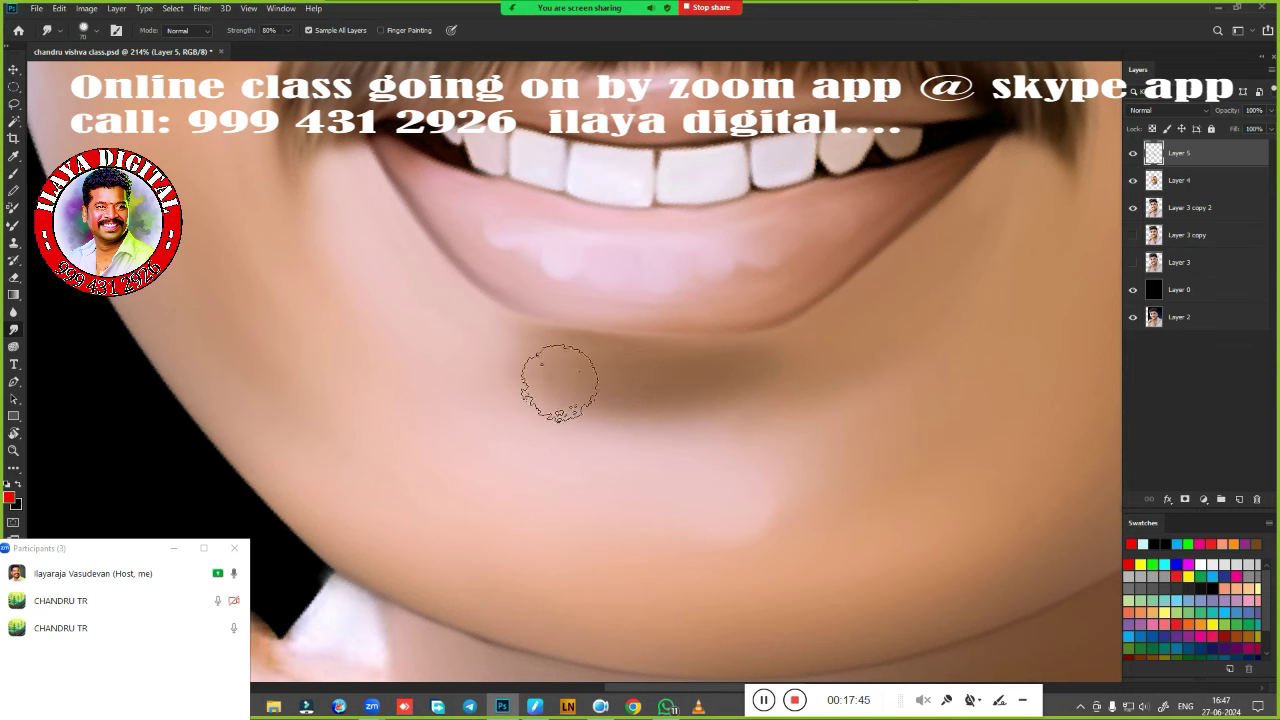
# Zoom out and back in to check the blended chin shadow.
pyautogui.scroll(-5, 695, 434)
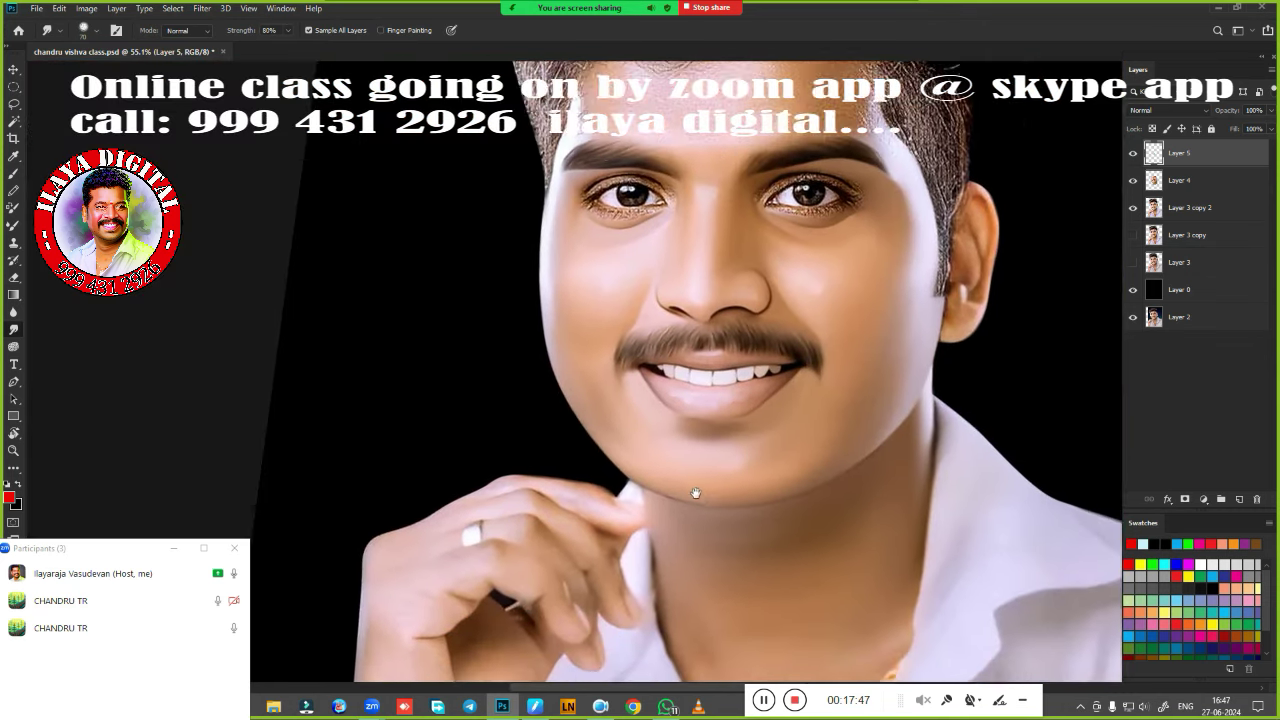
pyautogui.scroll(3, 695, 434)
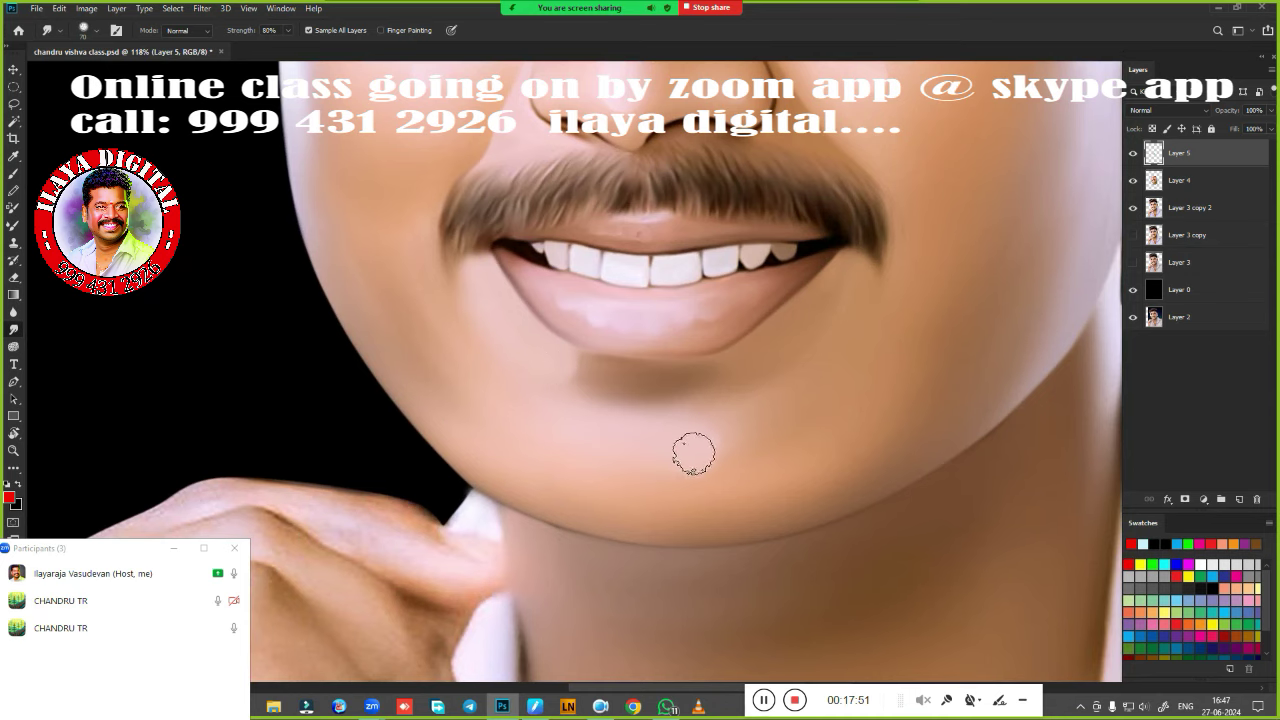
pyautogui.scroll(-3, 740, 377)
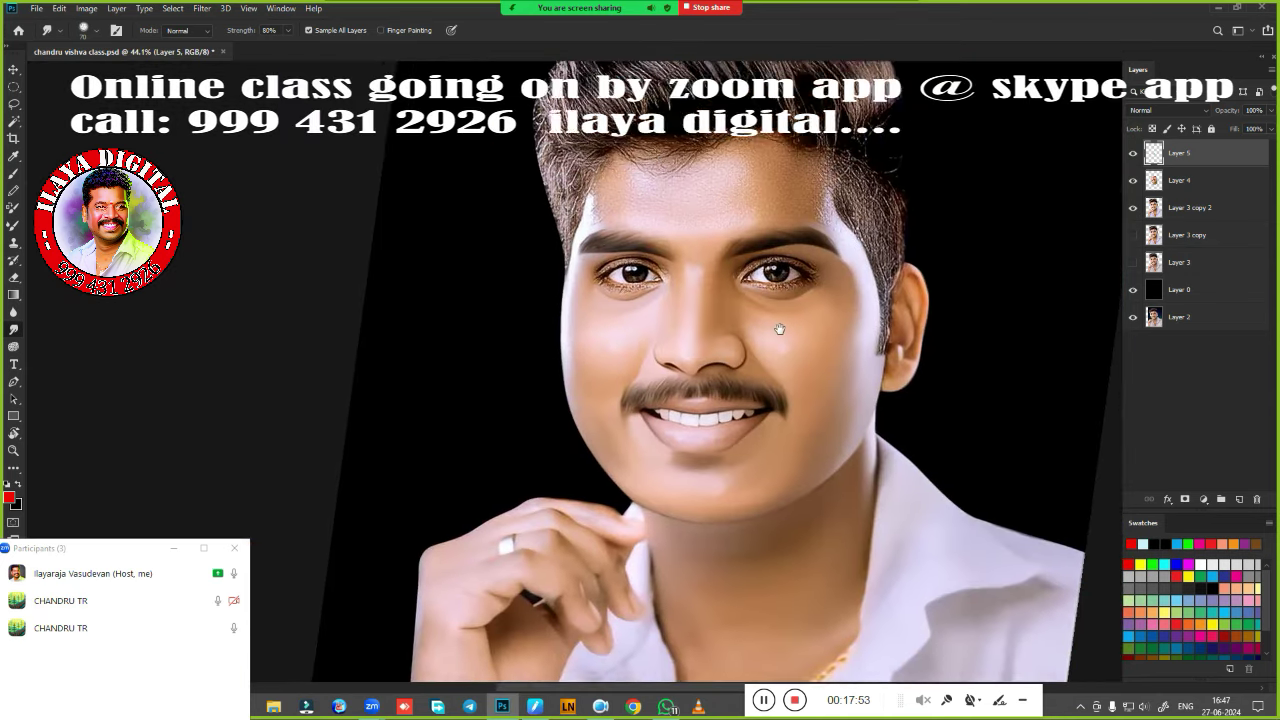
pyautogui.scroll(3, 761, 328)
# Zoom to the forehead and begin a Lasso selection along the hairline.
pyautogui.scroll(-1, 790, 420)
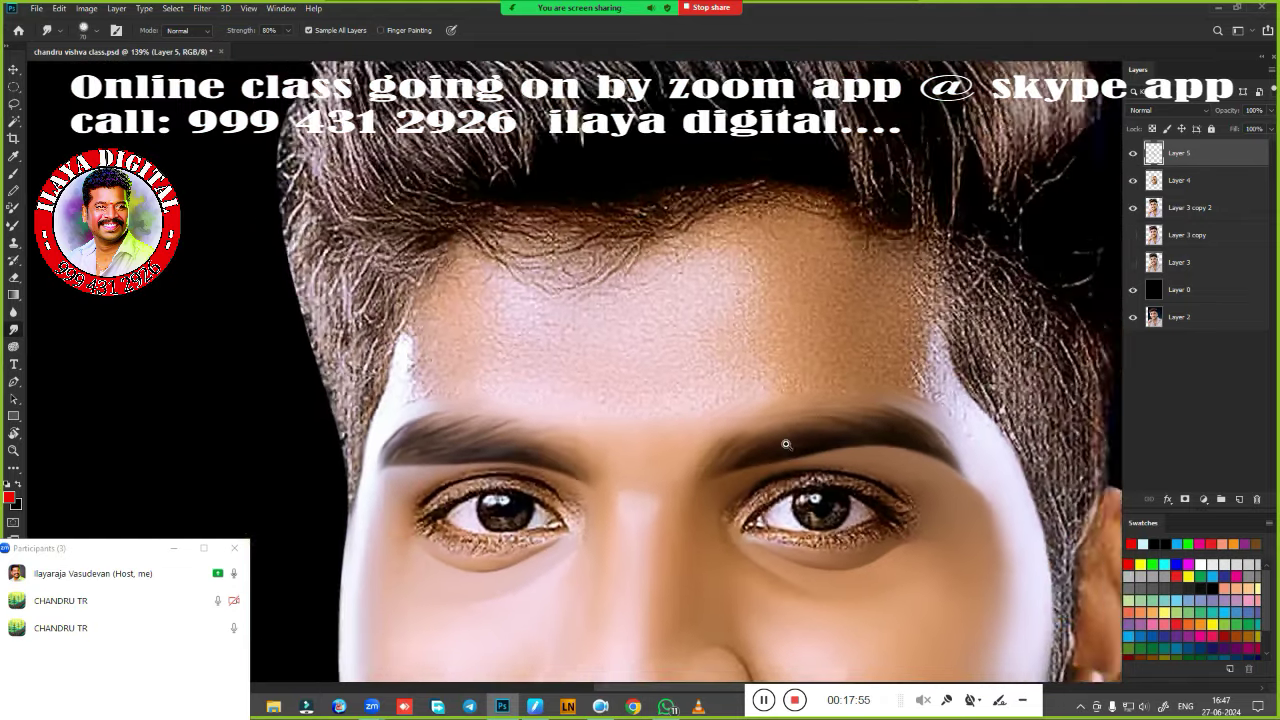
pyautogui.scroll(1, 801, 453)
pyautogui.scroll(-1, 801, 453)
pyautogui.scroll(-1, 790, 430)
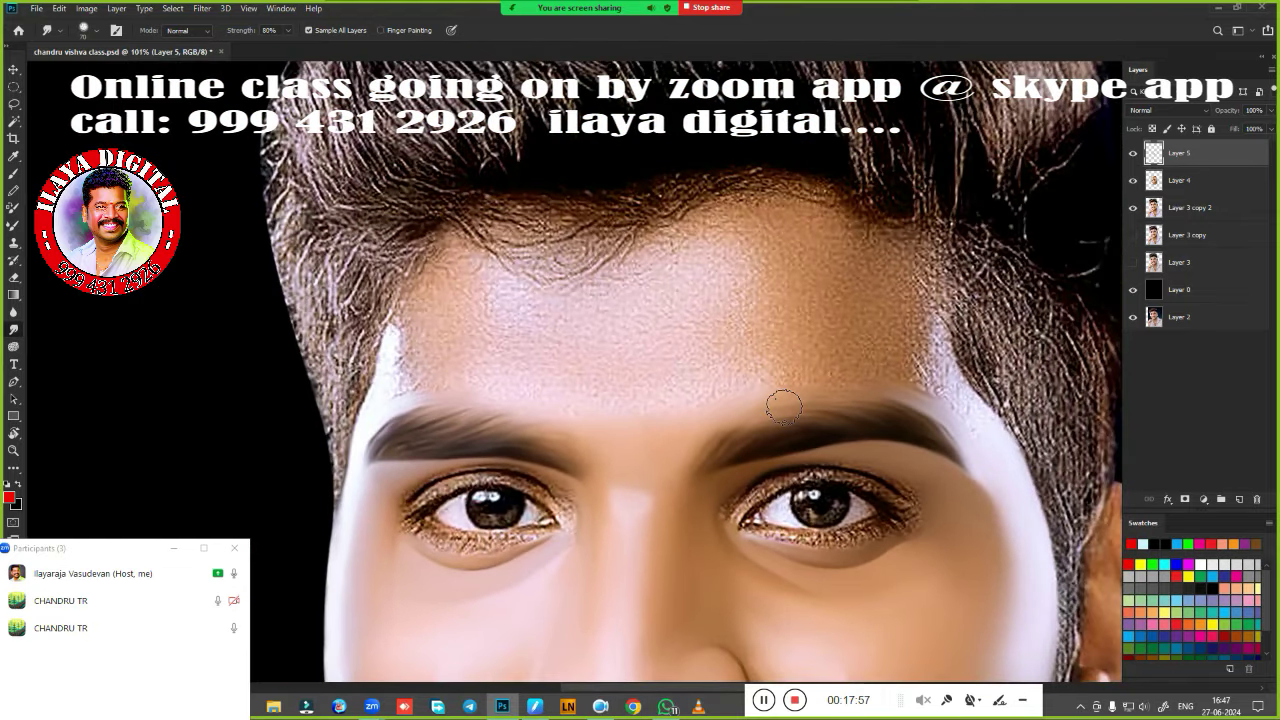
pyautogui.press('l')
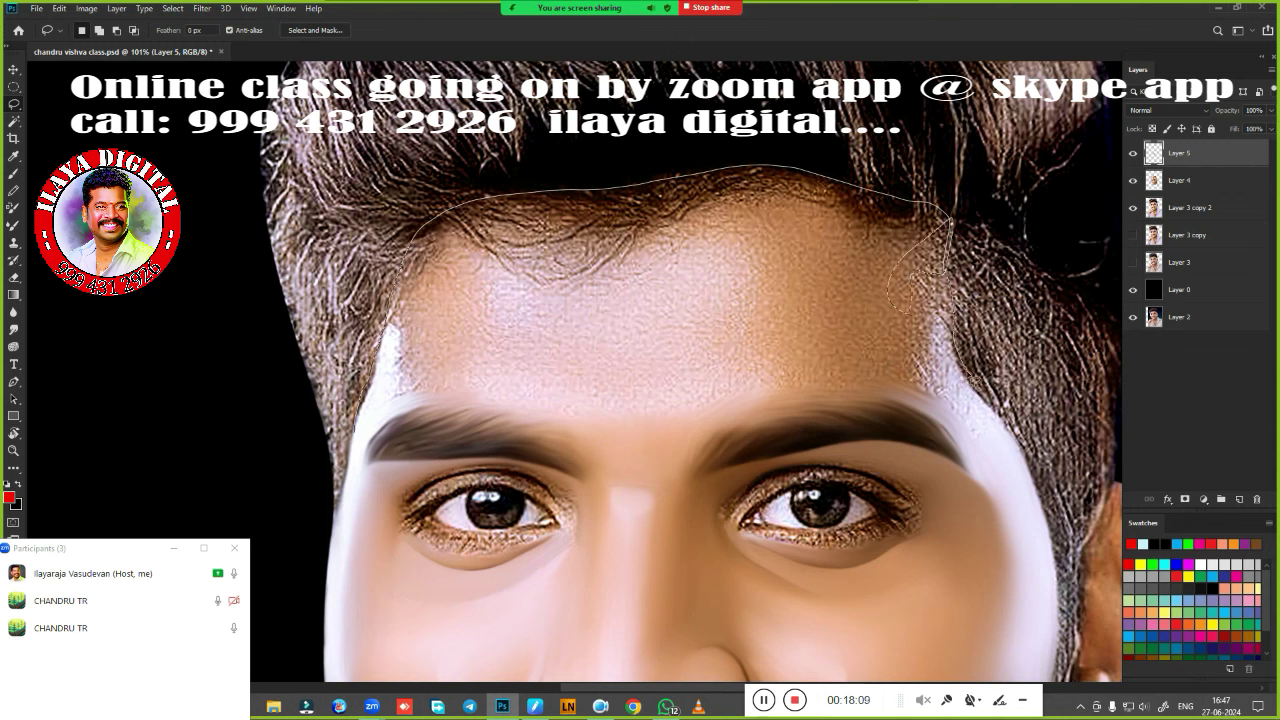
# Close the lasso selection around the forehead and eyes, then pan across the forehead.
pyautogui.moveTo(1043, 487); pyautogui.dragTo(462, 652)
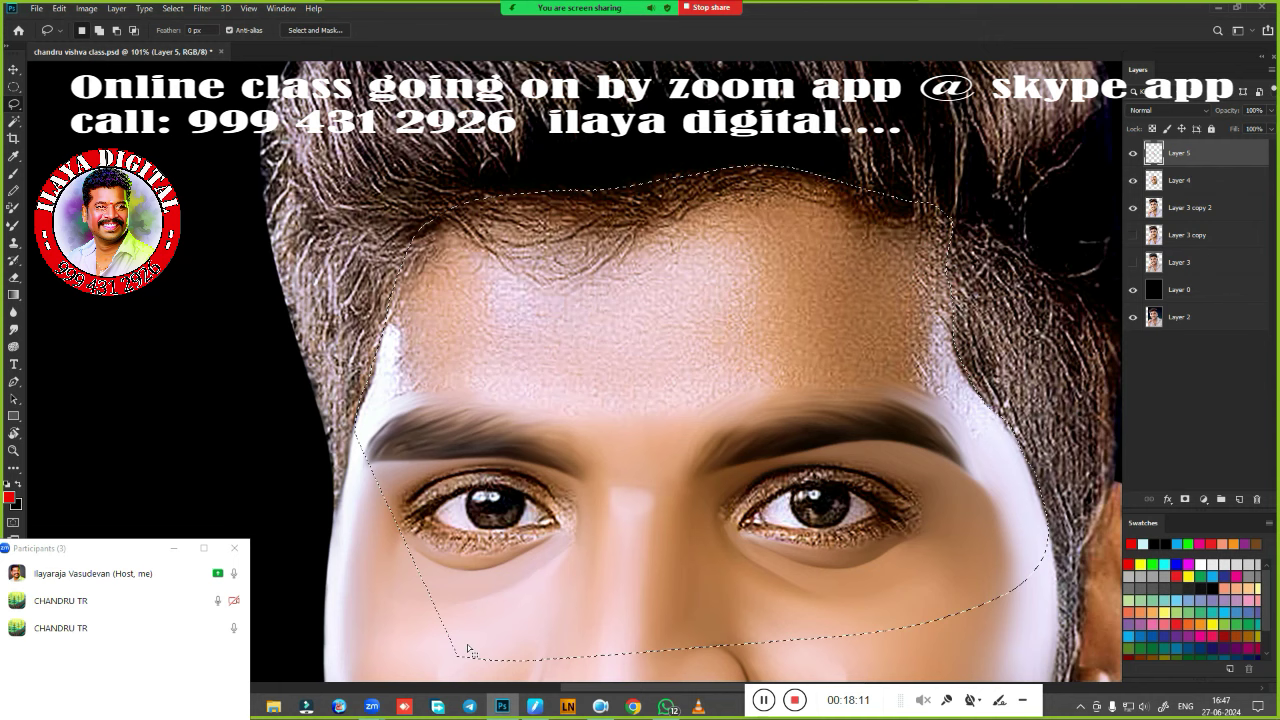
pyautogui.press('r')
pyautogui.scroll(3, 550, 452)
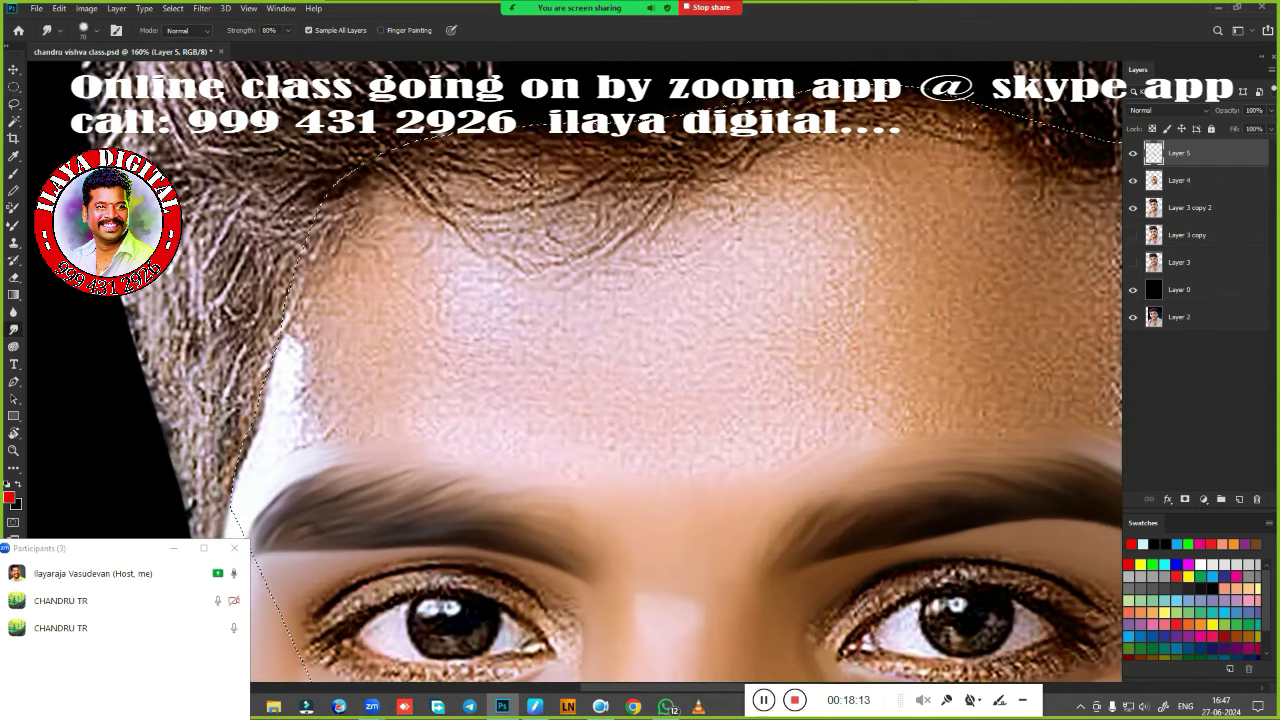
pyautogui.moveTo(725, 295); pyautogui.dragTo(798, 341)
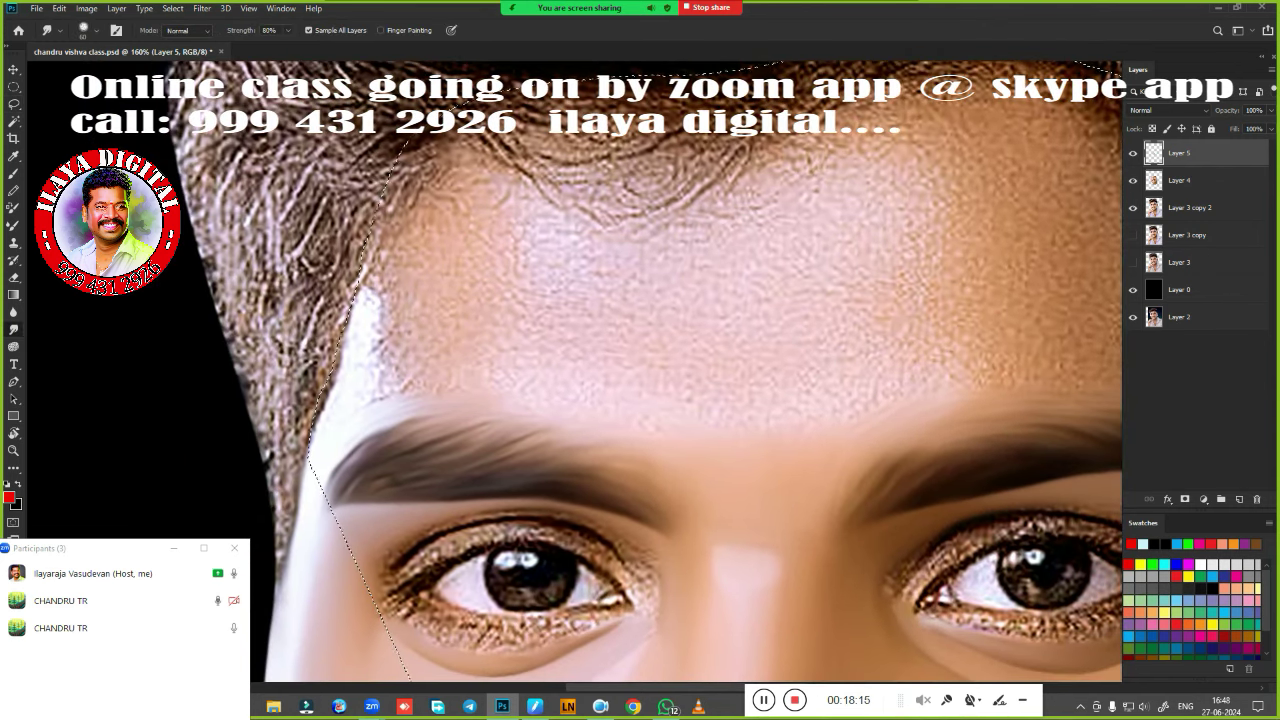
pyautogui.press('p')
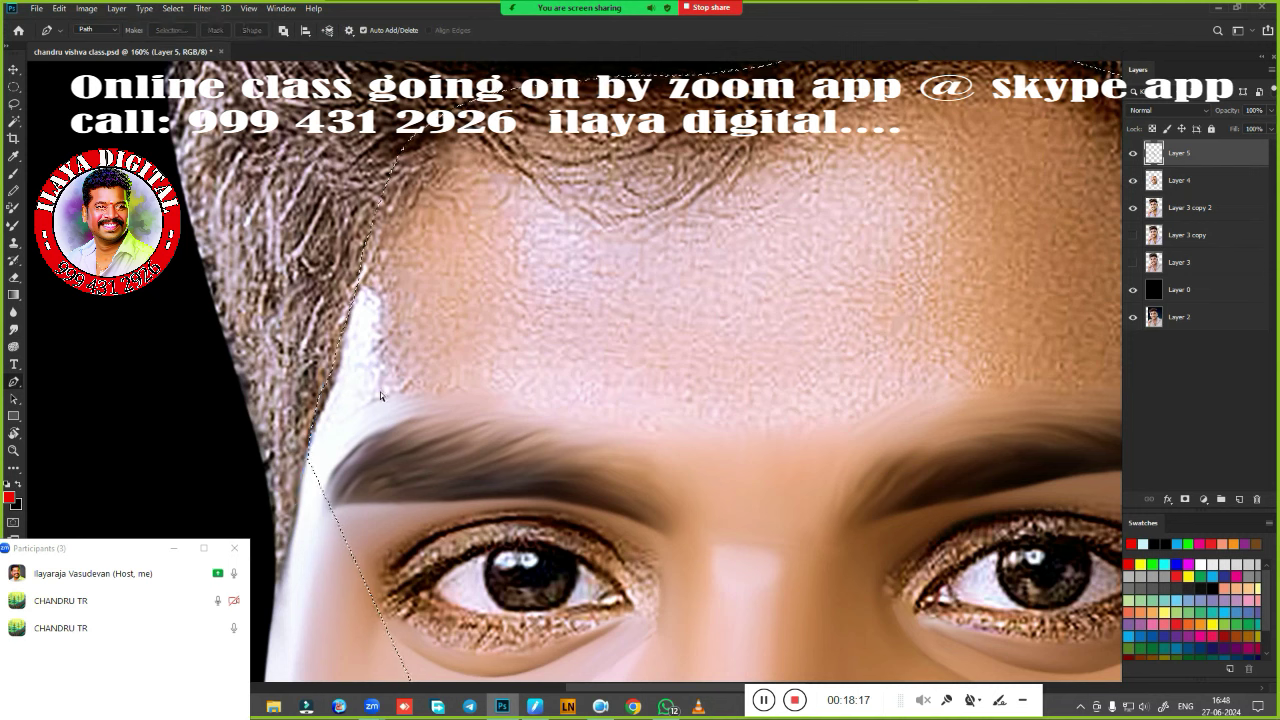
# Smudge bright skin upward into the left hairline.
pyautogui.press('r')
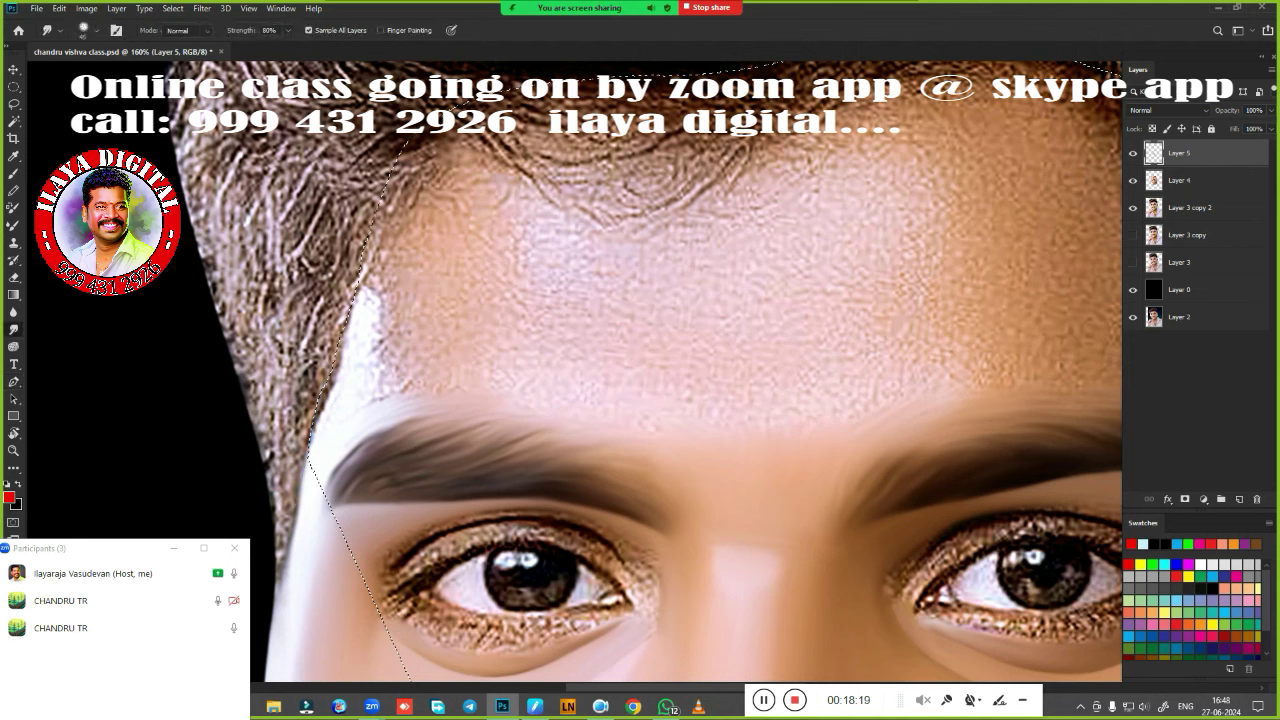
pyautogui.moveTo(339, 420); pyautogui.dragTo(340, 330)
pyautogui.moveTo(337, 400)
pyautogui.mouseDown()
pyautogui.moveTo(350, 240)
pyautogui.moveTo(371, 331)
pyautogui.moveTo(380, 200)
pyautogui.mouseUp()
pyautogui.moveTo(370, 345); pyautogui.dragTo(385, 165)
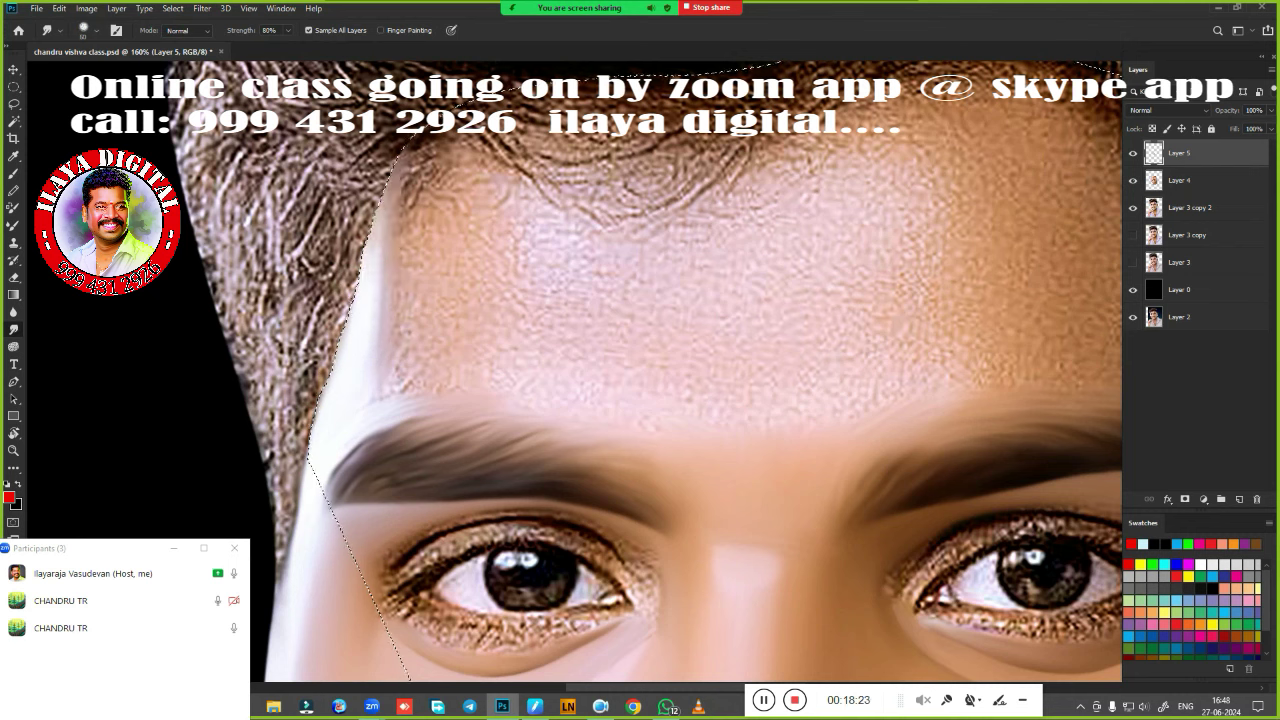
pyautogui.moveTo(395, 230); pyautogui.dragTo(400, 144)
pyautogui.moveTo(337, 409); pyautogui.dragTo(315, 445)
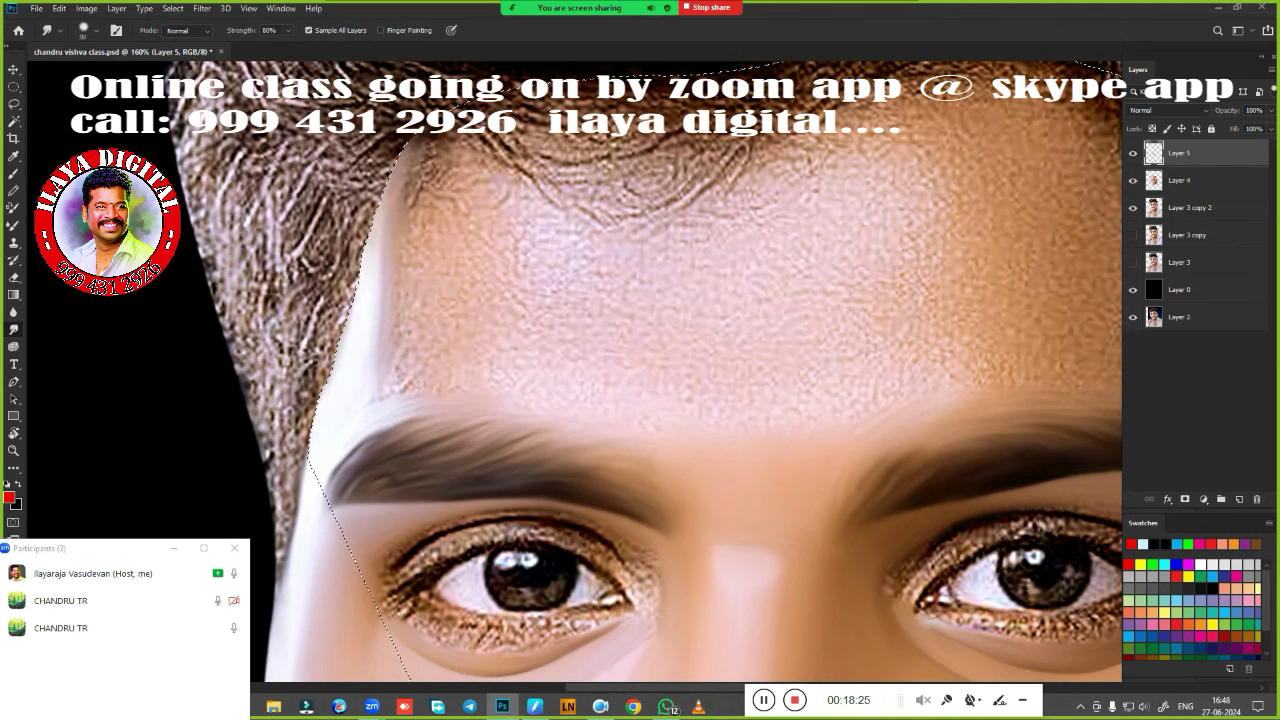
pyautogui.moveTo(425, 331)
pyautogui.mouseDown()
pyautogui.moveTo(414, 251)
pyautogui.moveTo(445, 140)
pyautogui.mouseUp()
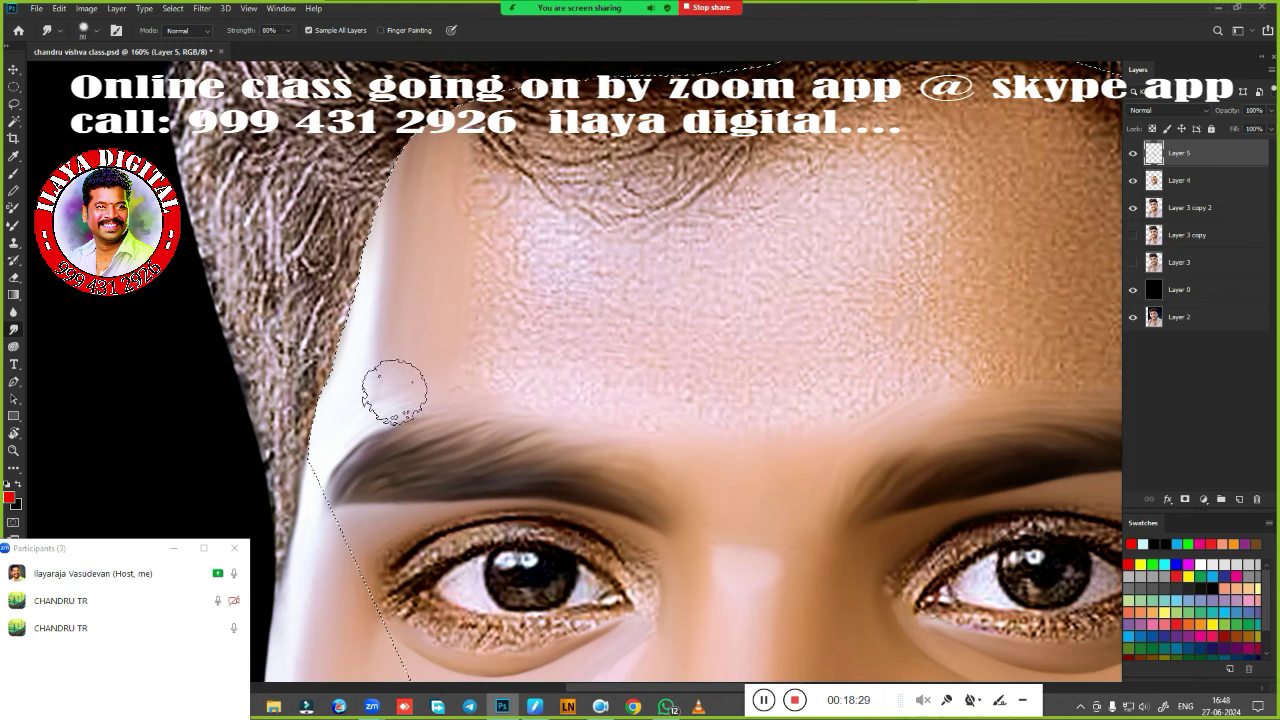
# Smooth the forehead texture from above the eyebrows across to the right temple.
pyautogui.moveTo(520, 390)
pyautogui.mouseDown()
pyautogui.moveTo(674, 420)
pyautogui.moveTo(934, 366)
pyautogui.mouseUp()
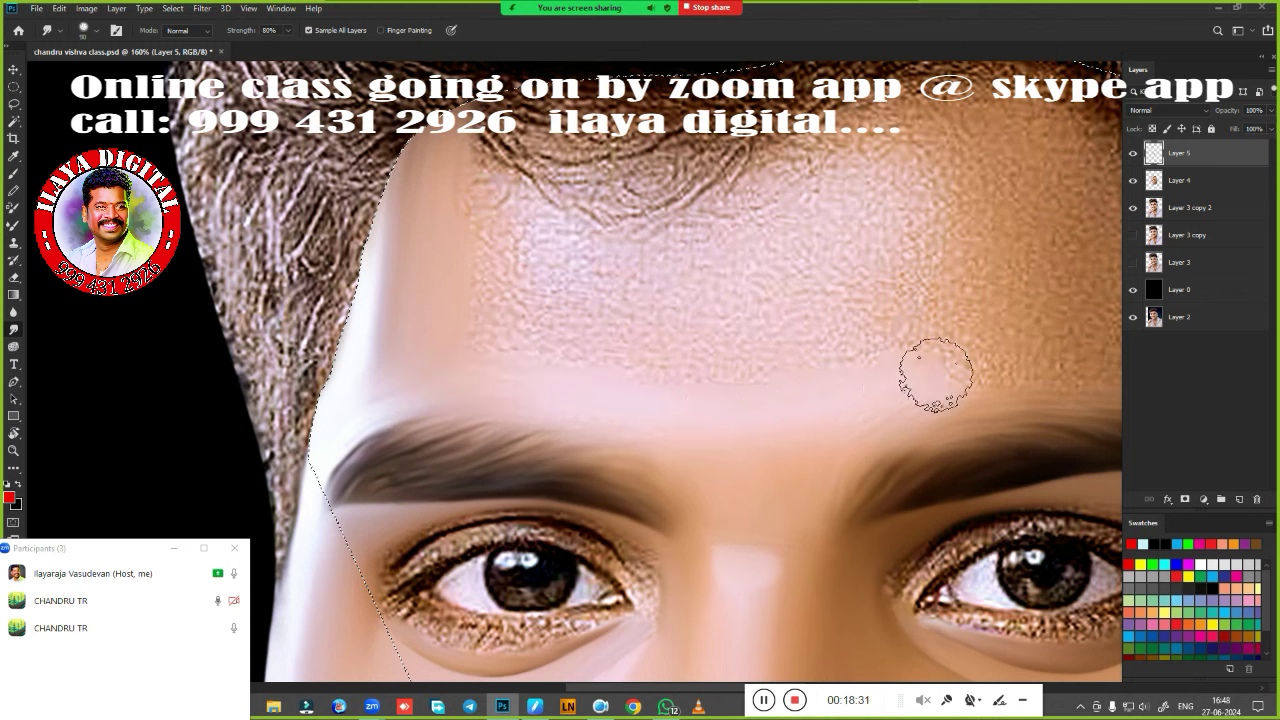
pyautogui.moveTo(627, 318)
pyautogui.mouseDown()
pyautogui.moveTo(503, 280)
pyautogui.moveTo(586, 286)
pyautogui.moveTo(685, 258)
pyautogui.moveTo(771, 257)
pyautogui.moveTo(857, 222)
pyautogui.mouseUp()
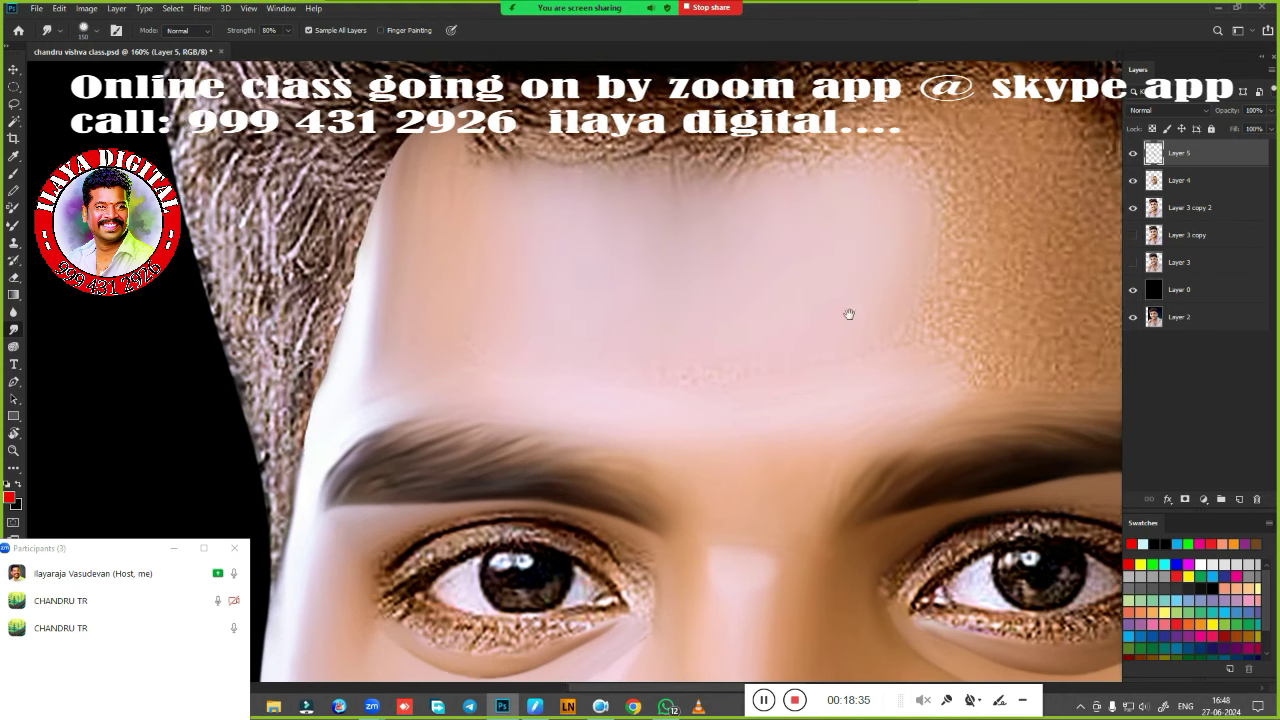
pyautogui.moveTo(890, 281)
pyautogui.mouseDown()
pyautogui.moveTo(645, 291)
pyautogui.moveTo(700, 214)
pyautogui.moveTo(829, 271)
pyautogui.moveTo(905, 278)
pyautogui.moveTo(950, 300)
pyautogui.moveTo(975, 110)
pyautogui.mouseUp()
pyautogui.moveTo(980, 235)
pyautogui.mouseDown()
pyautogui.moveTo(960, 330)
pyautogui.moveTo(970, 230)
pyautogui.moveTo(1000, 280)
pyautogui.mouseUp()
pyautogui.moveTo(960, 340)
pyautogui.mouseDown()
pyautogui.moveTo(1080, 480)
pyautogui.moveTo(1075, 420)
pyautogui.moveTo(1105, 500)
pyautogui.moveTo(791, 331)
pyautogui.mouseUp()
pyautogui.moveTo(768, 273); pyautogui.dragTo(943, 466)
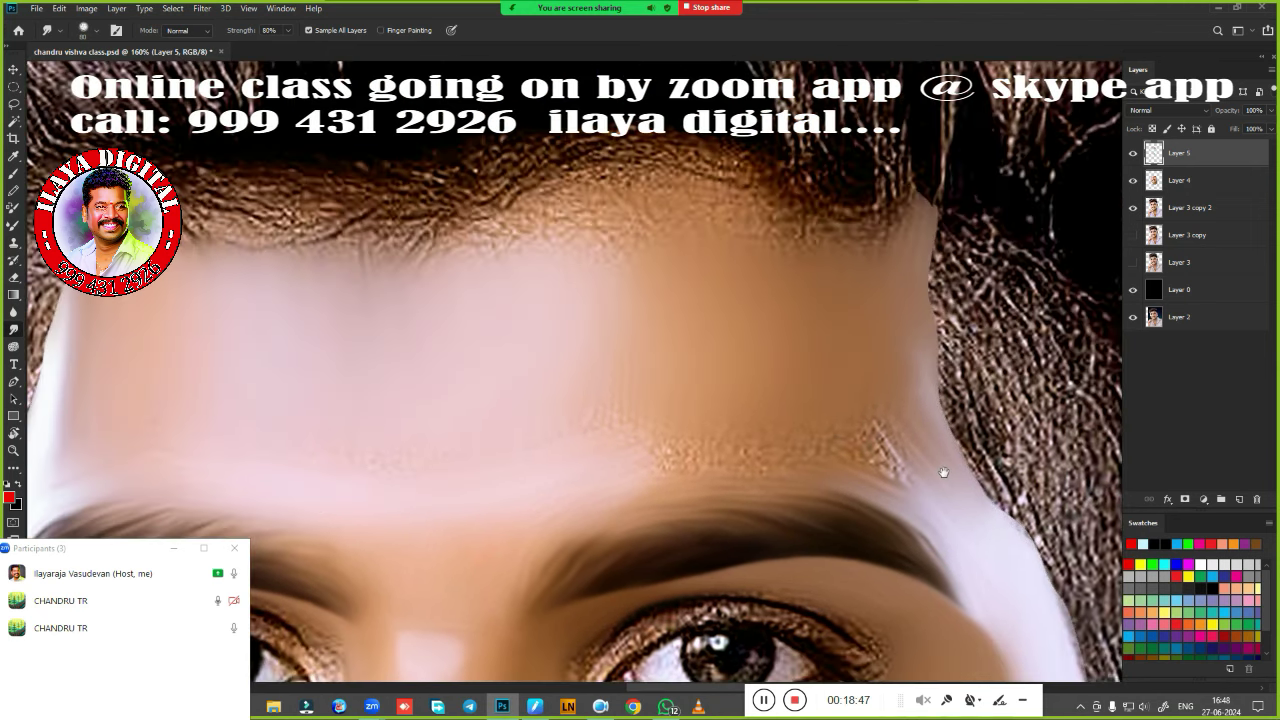
pyautogui.moveTo(1006, 529); pyautogui.dragTo(857, 323)
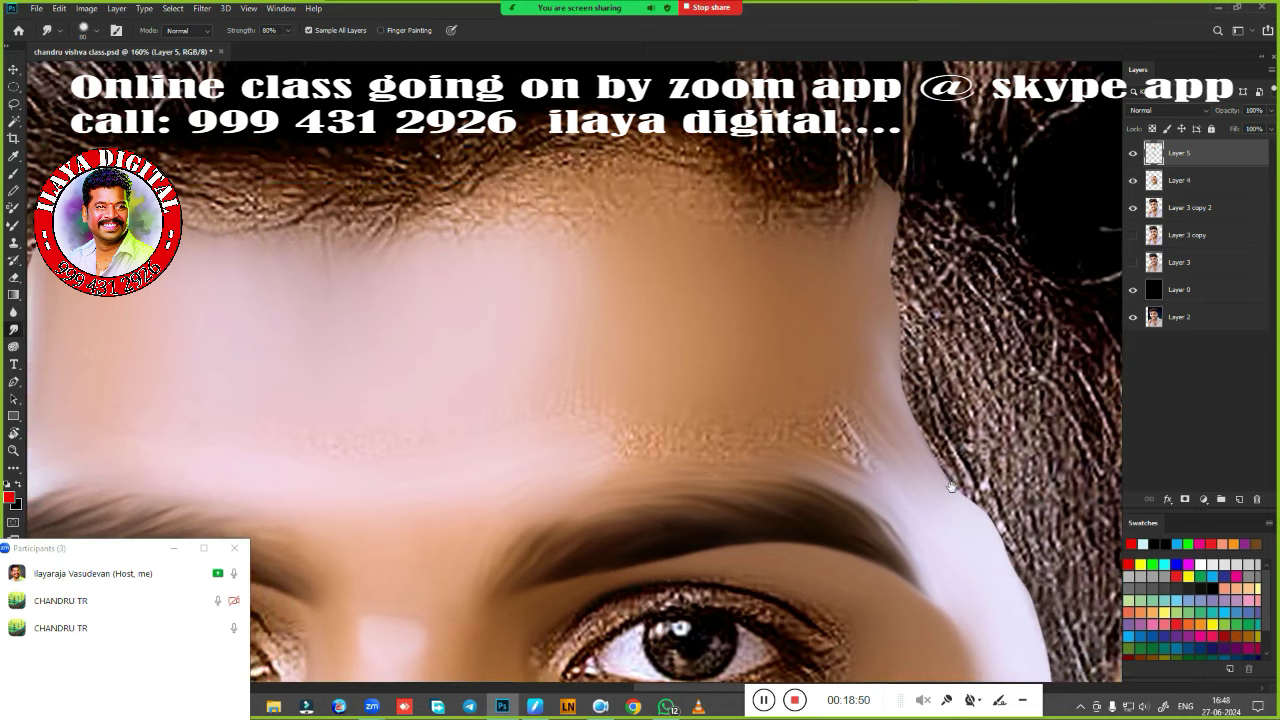
# Smooth the hair-textured patch and upper right forehead up to the hairline with a larger brush.
pyautogui.moveTo(940, 400); pyautogui.dragTo(1040, 570)
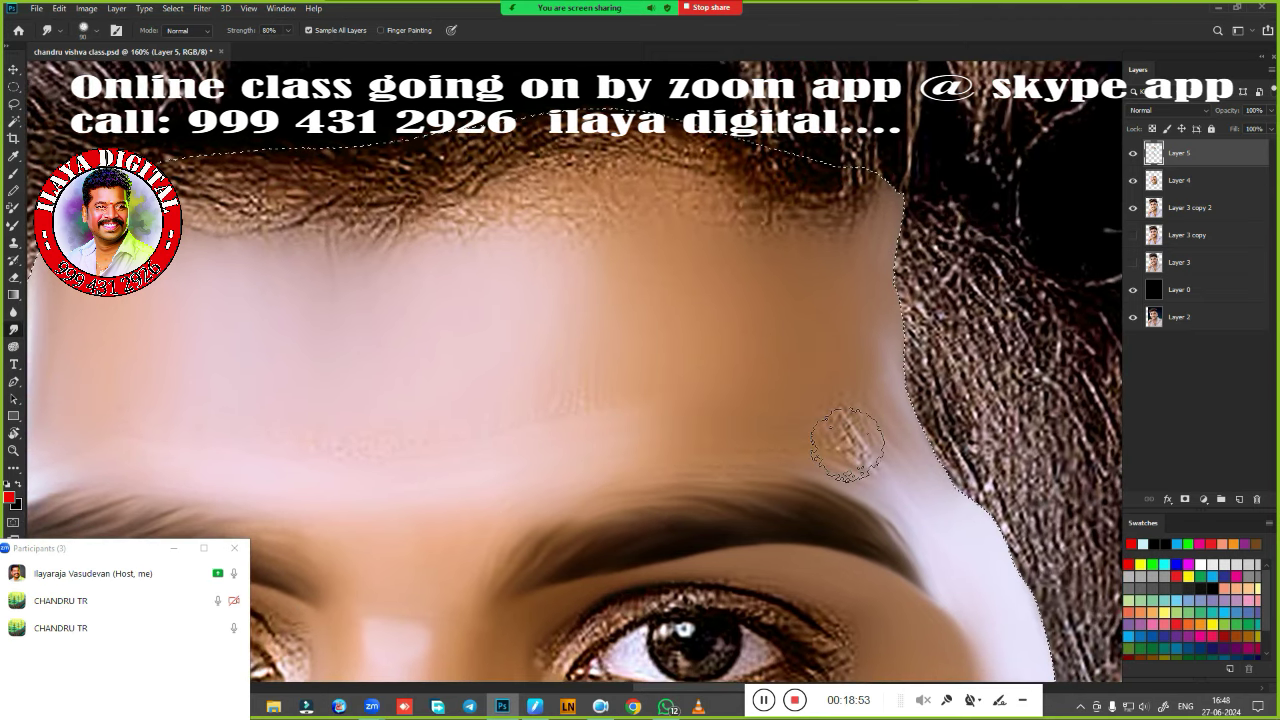
pyautogui.moveTo(830, 440)
pyautogui.mouseDown()
pyautogui.moveTo(849, 437)
pyautogui.moveTo(866, 340)
pyautogui.mouseUp()
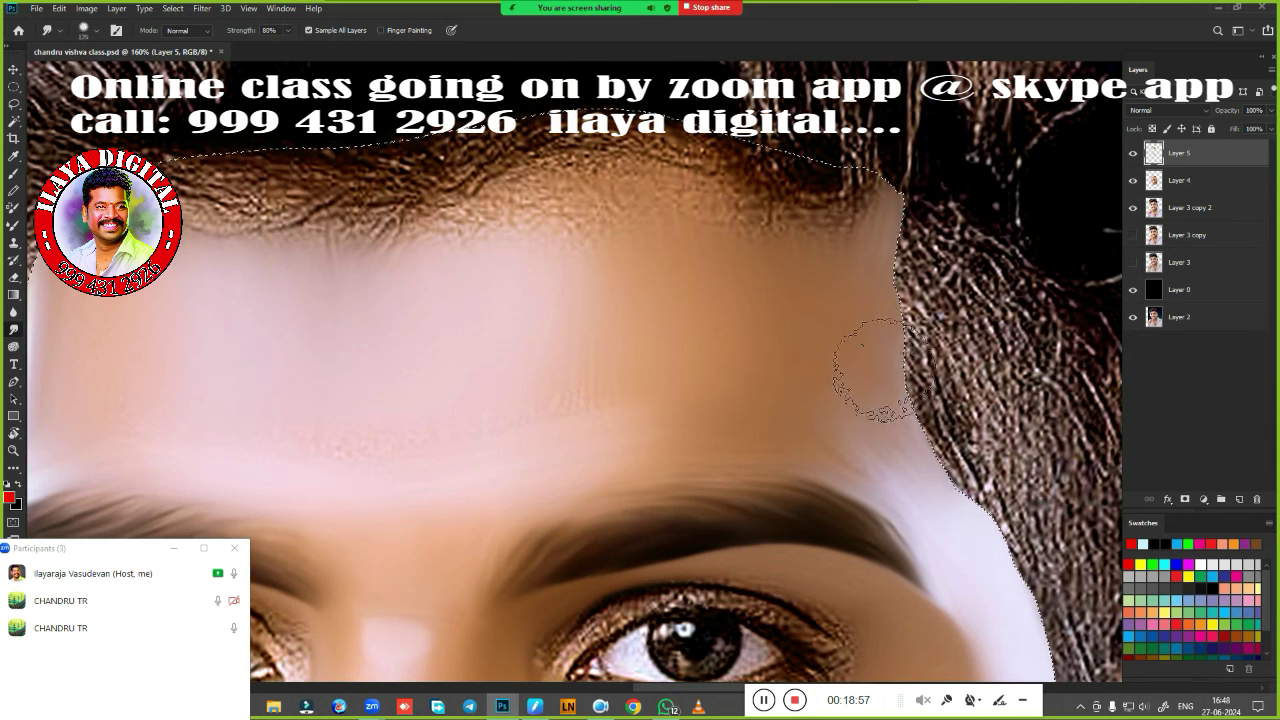
pyautogui.moveTo(865, 235); pyautogui.dragTo(850, 170)
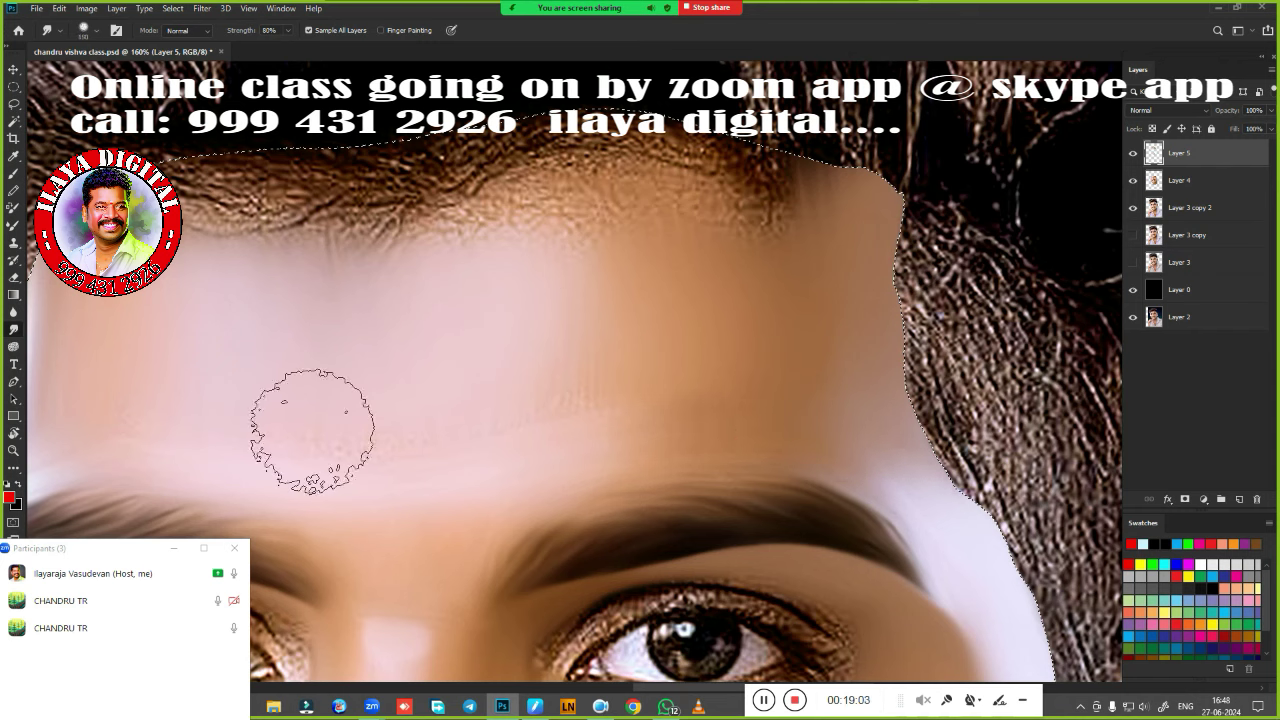
pyautogui.press(']')
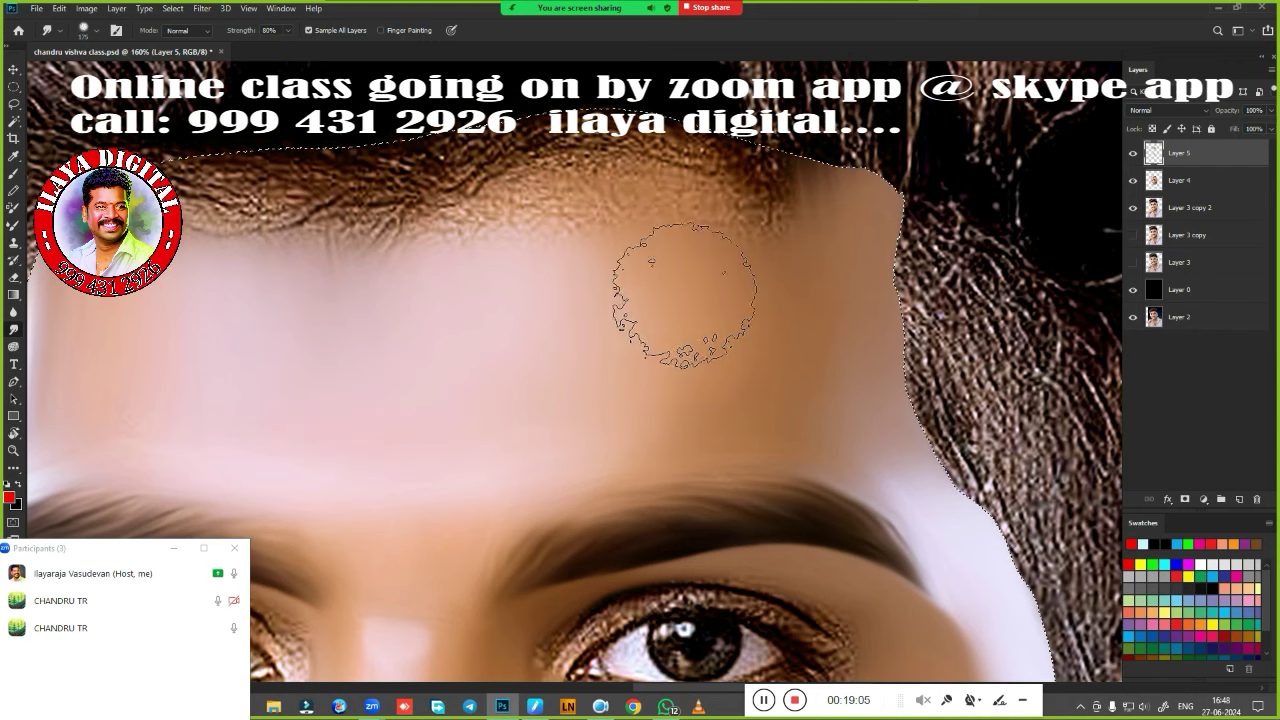
pyautogui.moveTo(760, 225); pyautogui.dragTo(890, 185)
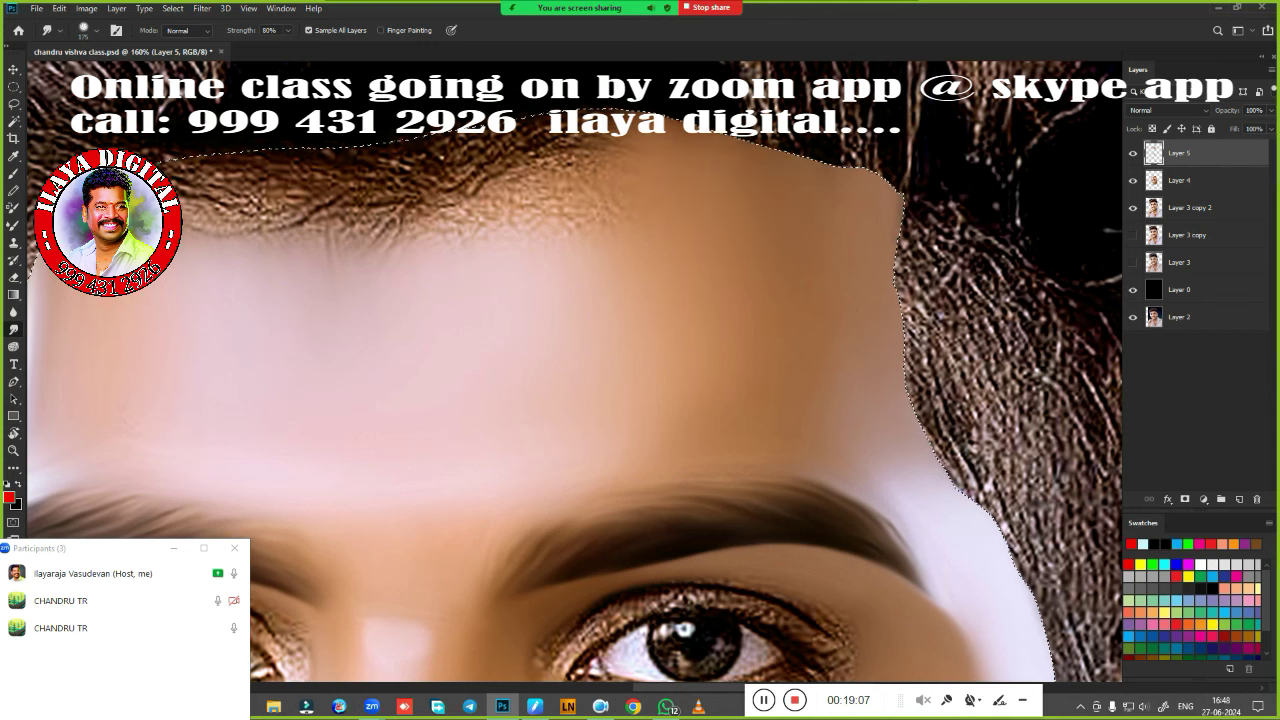
# Smudge away leftover hair strands across the upper-left and centre forehead.
pyautogui.hscroll(-5, 574, 371)
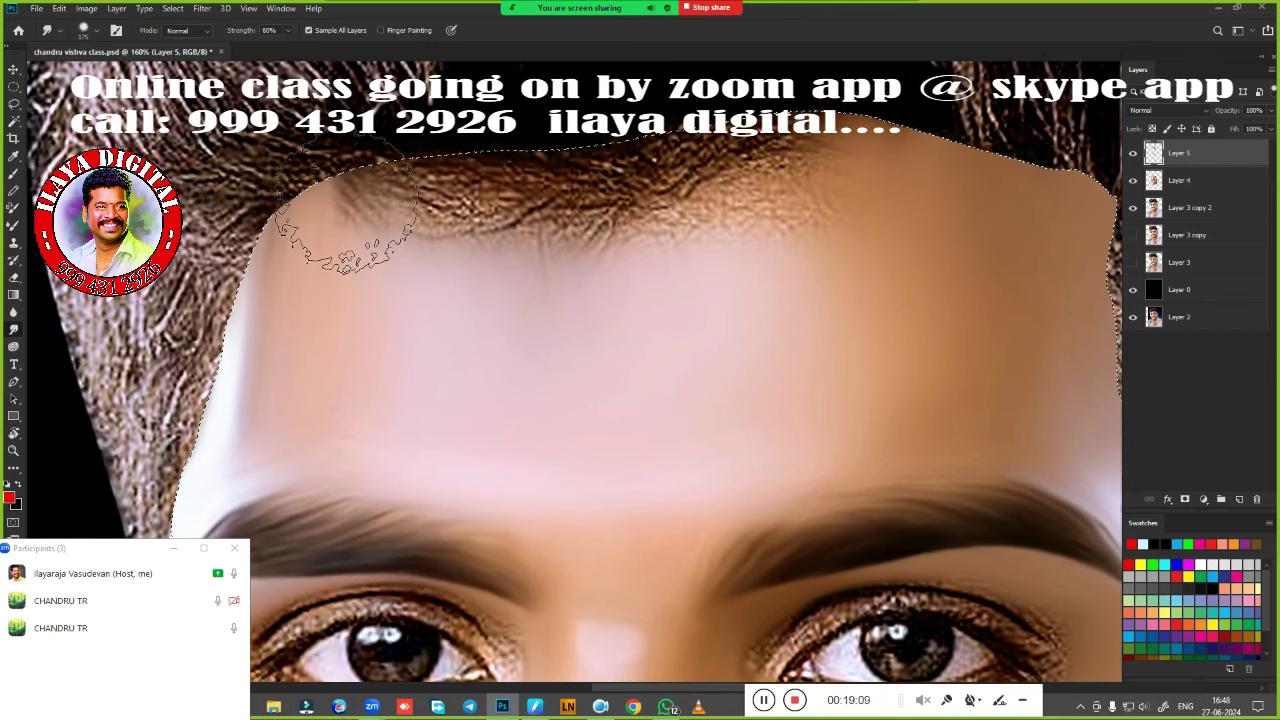
pyautogui.moveTo(330, 220)
pyautogui.mouseDown()
pyautogui.moveTo(520, 230)
pyautogui.moveTo(720, 180)
pyautogui.mouseUp()
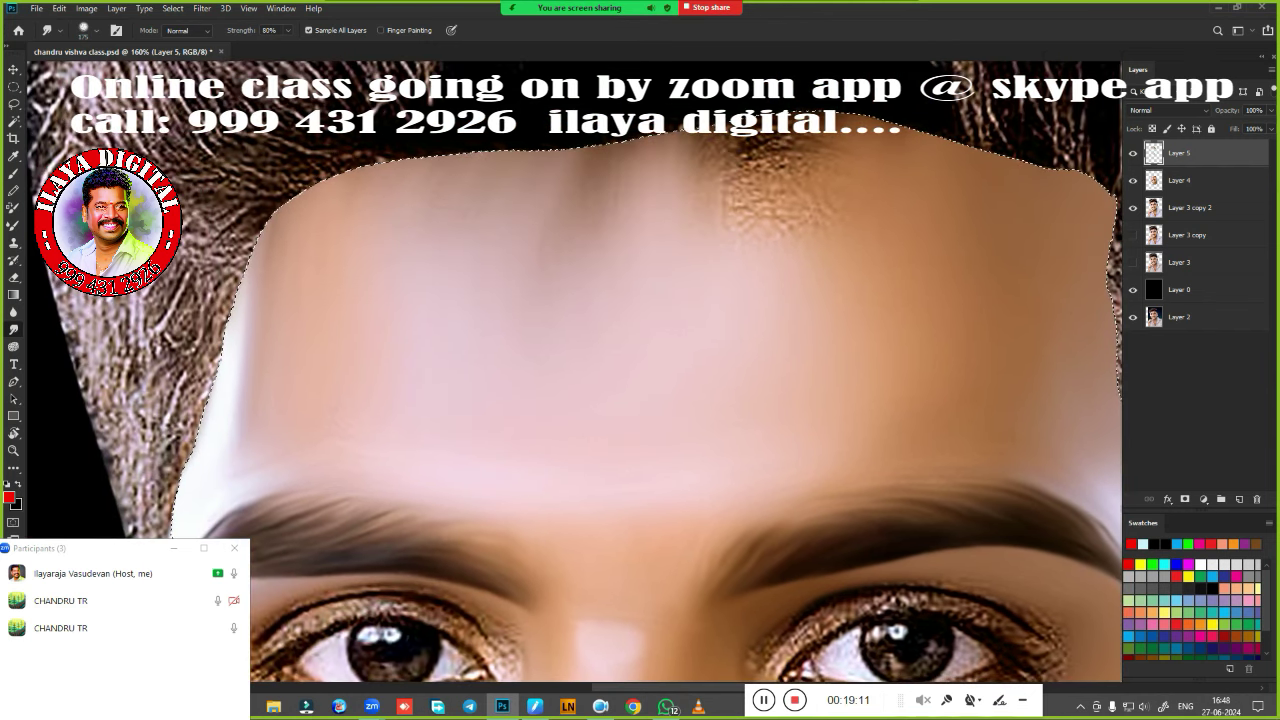
pyautogui.moveTo(820, 160); pyautogui.dragTo(700, 190)
pyautogui.moveTo(440, 230); pyautogui.dragTo(800, 130)
pyautogui.moveTo(780, 220); pyautogui.dragTo(890, 120)
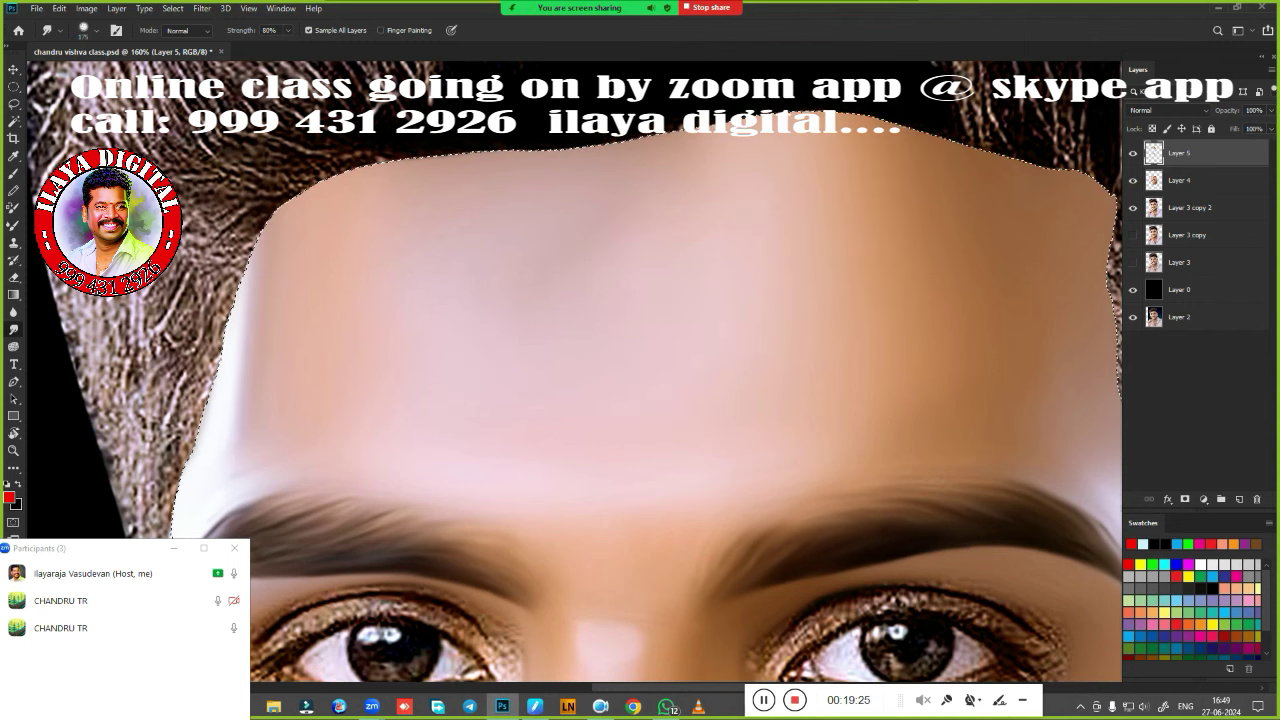
# Zoom out and reposition to check the whole smoothed face.
pyautogui.scroll(-3, 681, 447)
pyautogui.moveTo(681, 447); pyautogui.dragTo(620, 326)
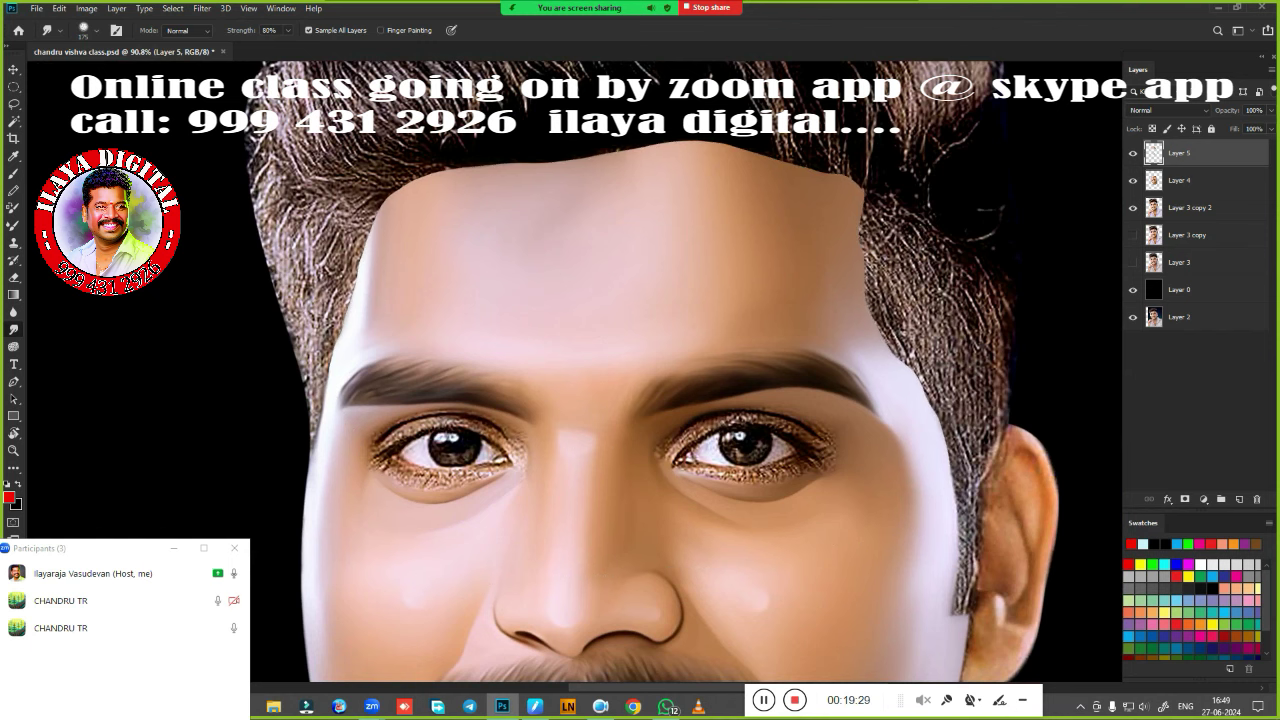
pyautogui.scroll(-3, 574, 425)
pyautogui.scroll(-1, 574, 425)
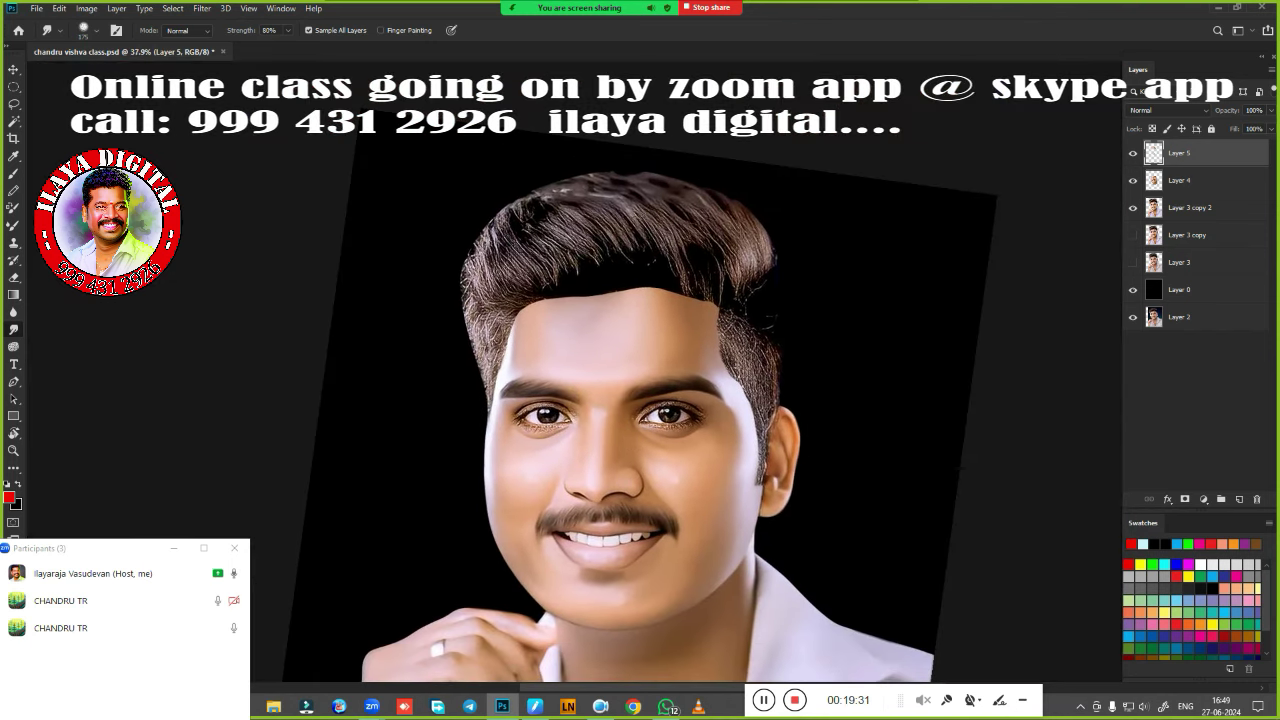
pyautogui.scroll(1, 625, 420)
pyautogui.scroll(3, 620, 423)
pyautogui.scroll(1, 626, 400)
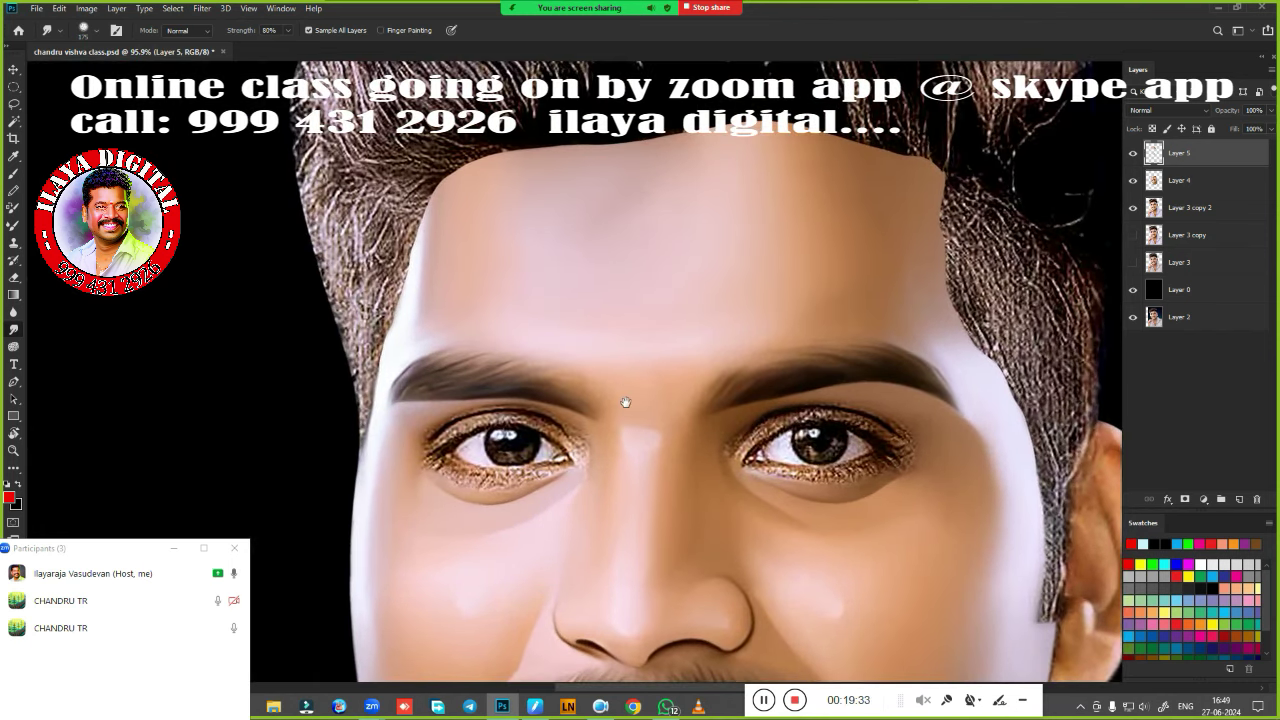
pyautogui.scroll(2, 552, 436)
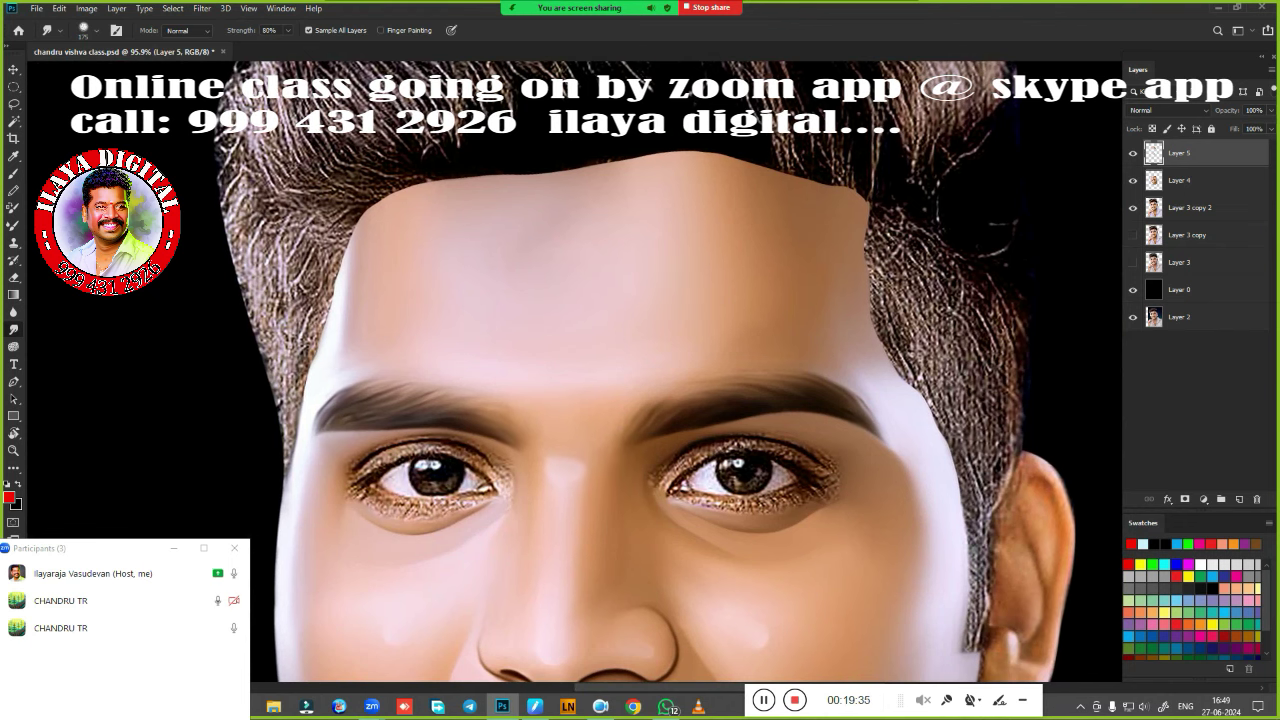
# On Layer 5, erase the smudged skin along the forehead top and right temple so hair shows.
pyautogui.press('e')
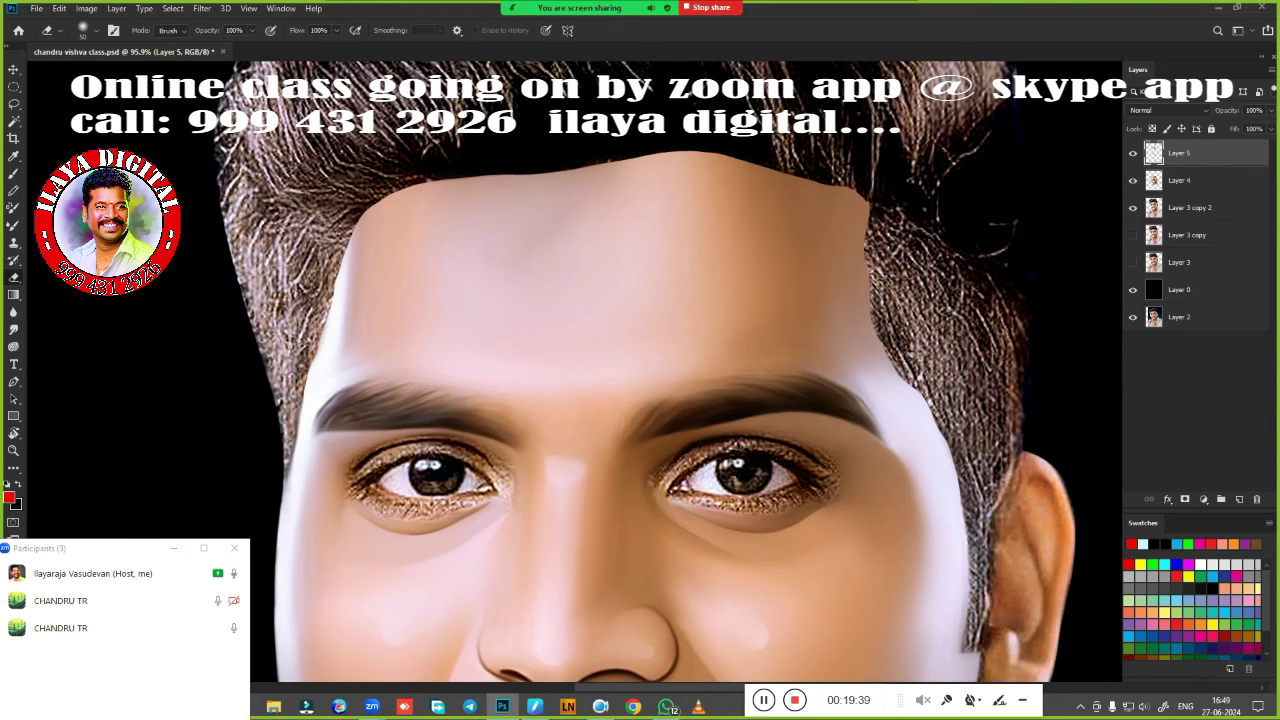
pyautogui.moveTo(447, 157)
pyautogui.mouseDown()
pyautogui.moveTo(426, 160)
pyautogui.moveTo(322, 255)
pyautogui.mouseUp()
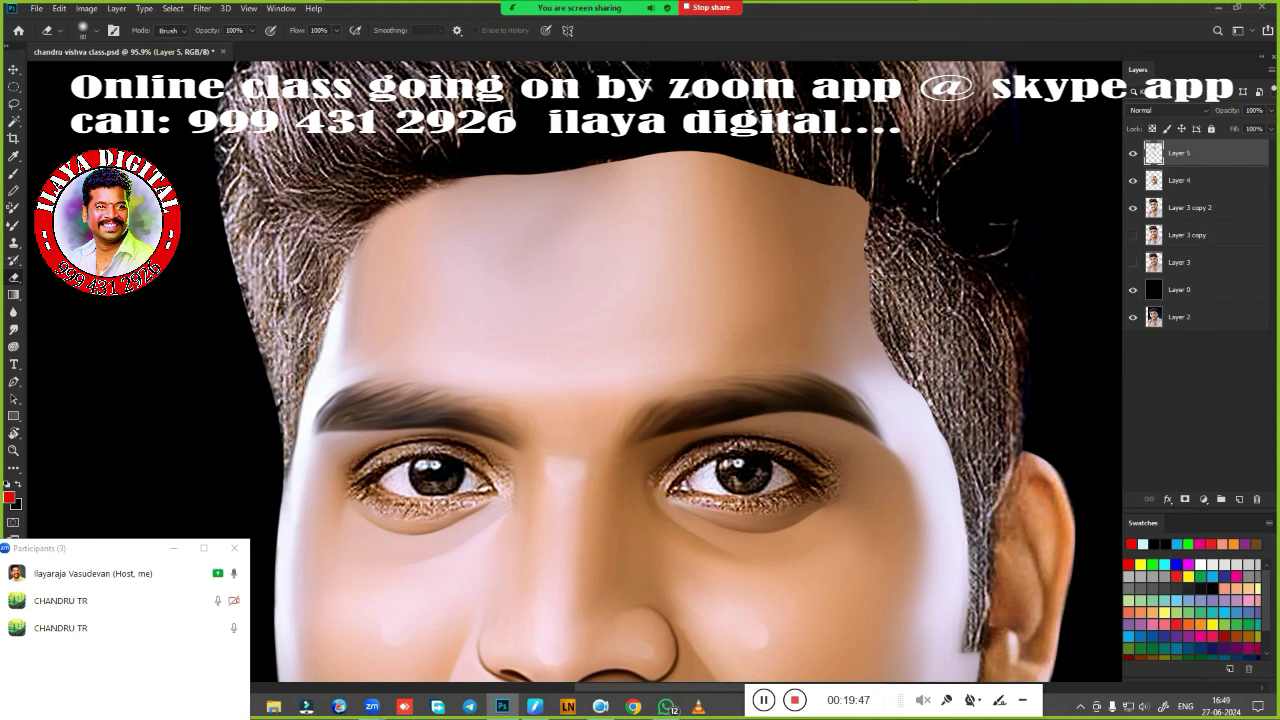
pyautogui.moveTo(459, 165)
pyautogui.mouseDown()
pyautogui.moveTo(640, 147)
pyautogui.moveTo(795, 155)
pyautogui.moveTo(903, 225)
pyautogui.mouseUp()
pyautogui.moveTo(824, 172); pyautogui.dragTo(902, 305)
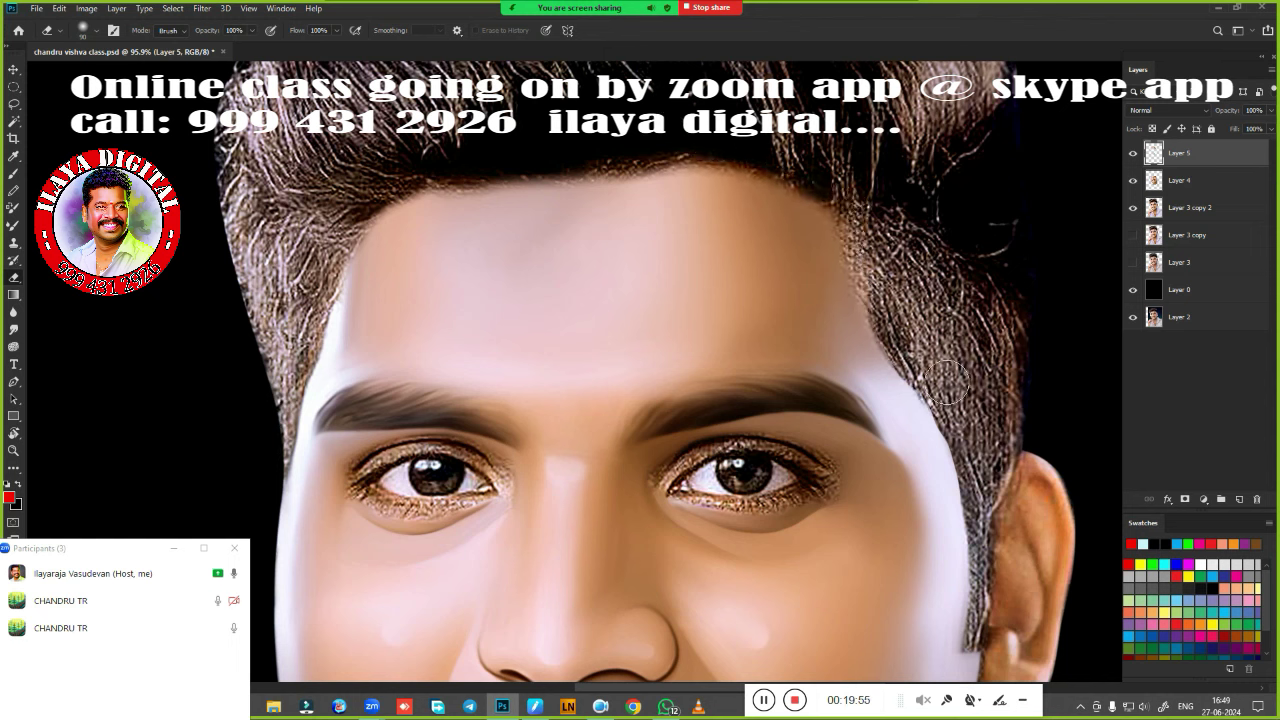
pyautogui.moveTo(946, 383)
pyautogui.mouseDown()
pyautogui.moveTo(890, 345)
pyautogui.moveTo(890, 248)
pyautogui.mouseUp()
pyautogui.moveTo(955, 400); pyautogui.dragTo(970, 446)
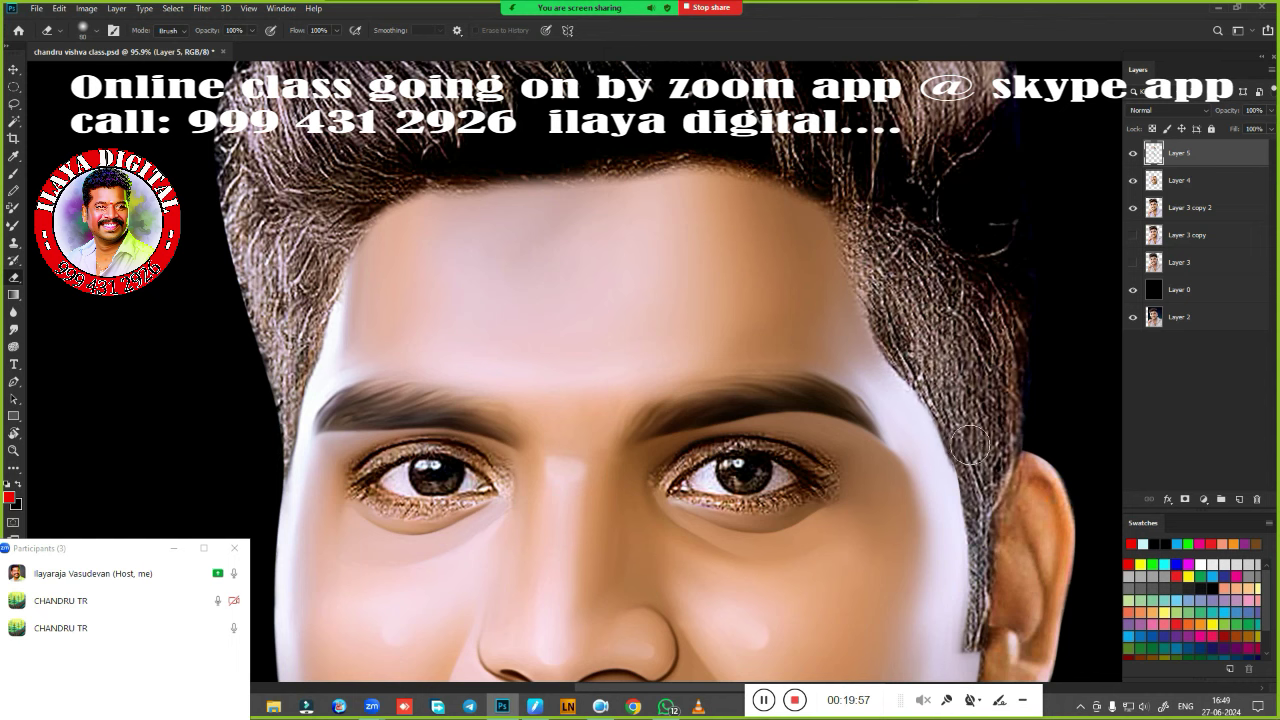
pyautogui.scroll(-5, 865, 323)
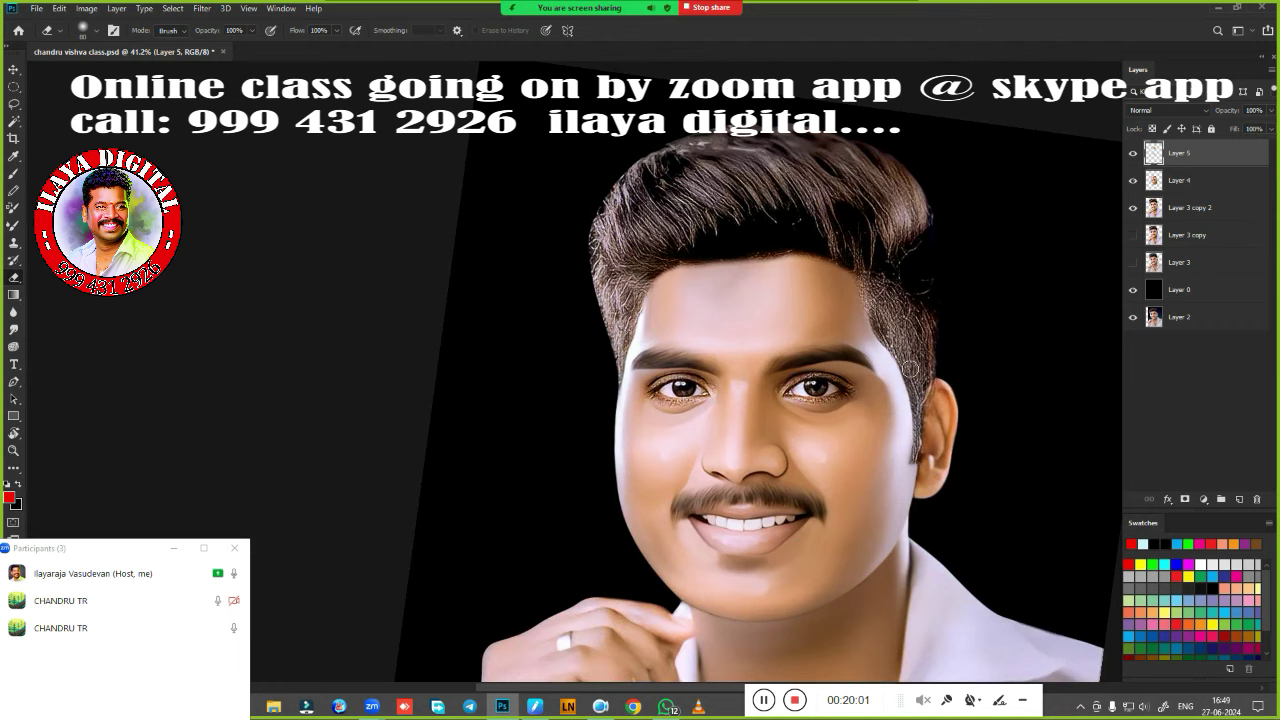
# Save the portrait and zoom in on the right eye.
pyautogui.hotkey('ctrl', 's')
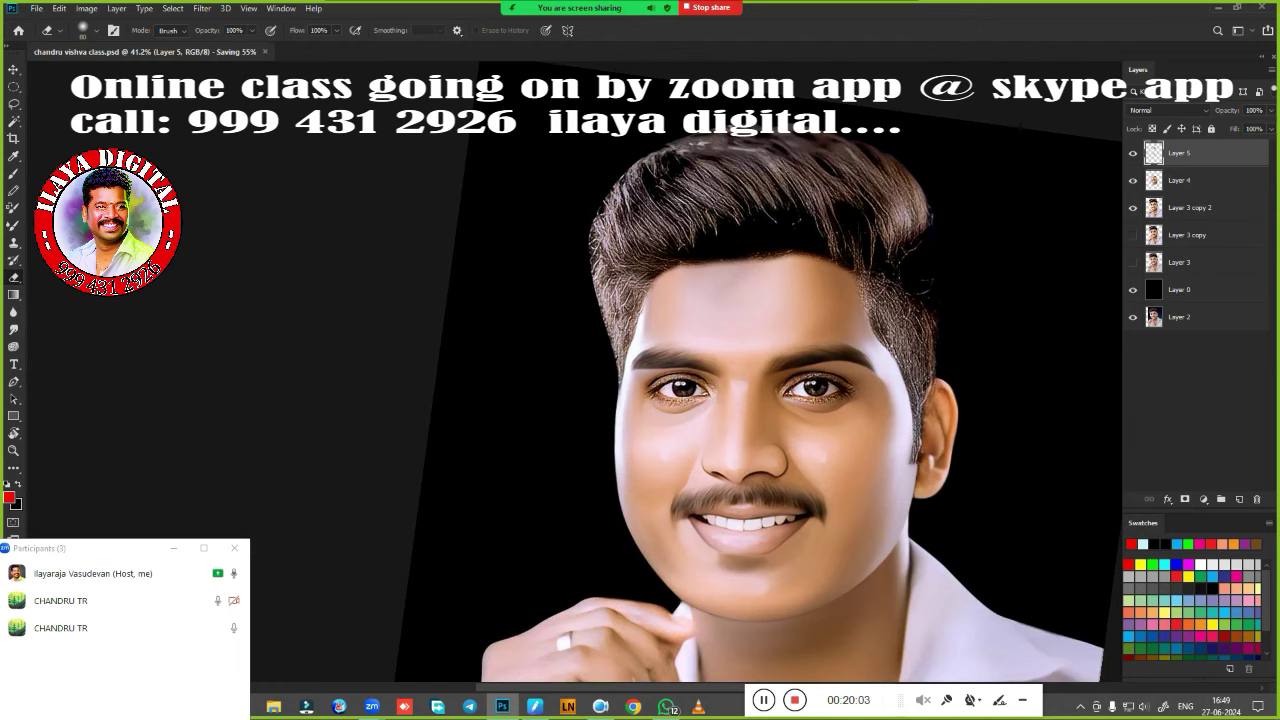
pyautogui.scroll(-2, 750, 353)
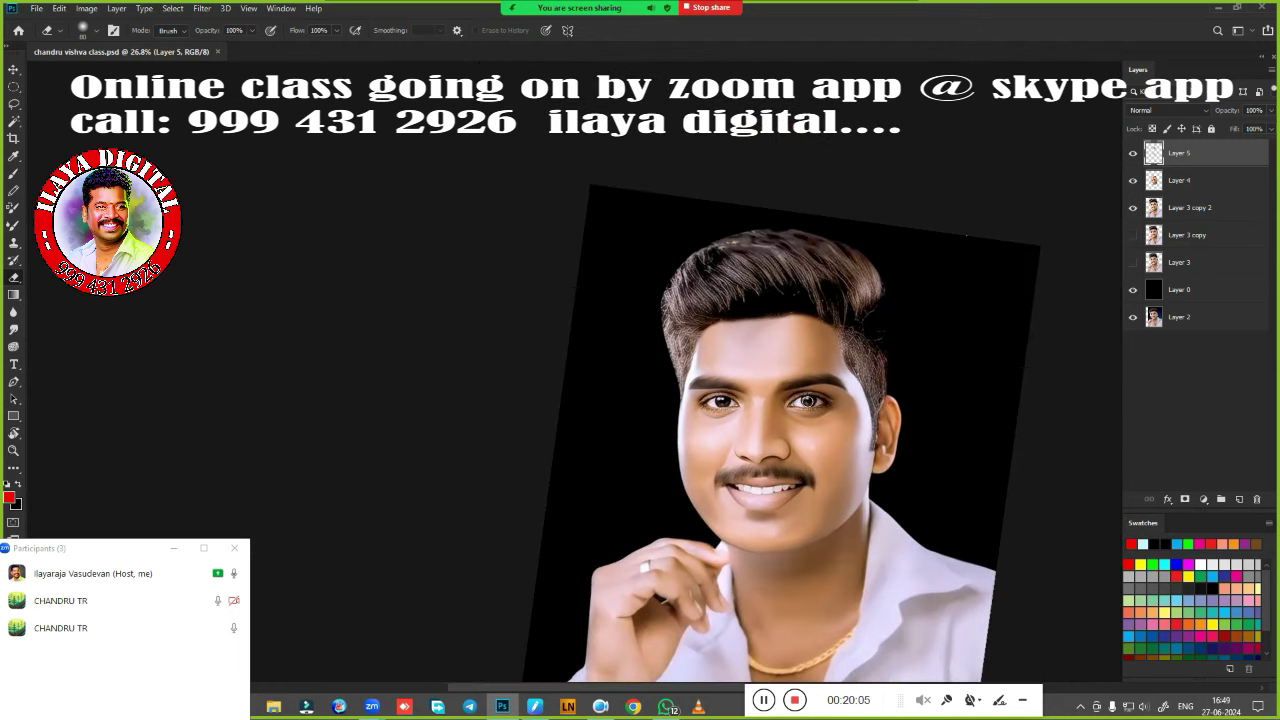
pyautogui.scroll(3, 642, 317)
pyautogui.scroll(2, 670, 350)
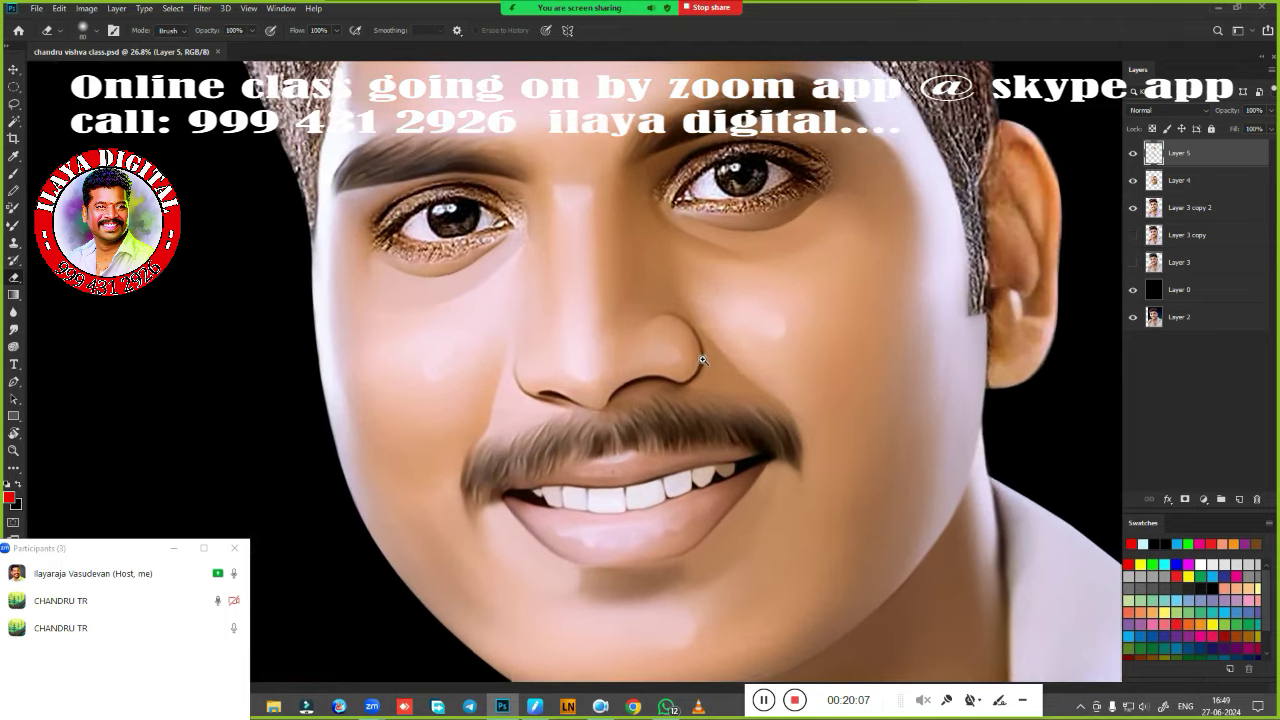
pyautogui.scroll(2, 690, 375)
pyautogui.scroll(2, 700, 388)
pyautogui.scroll(1, 705, 370)
pyautogui.scroll(2, 720, 366)
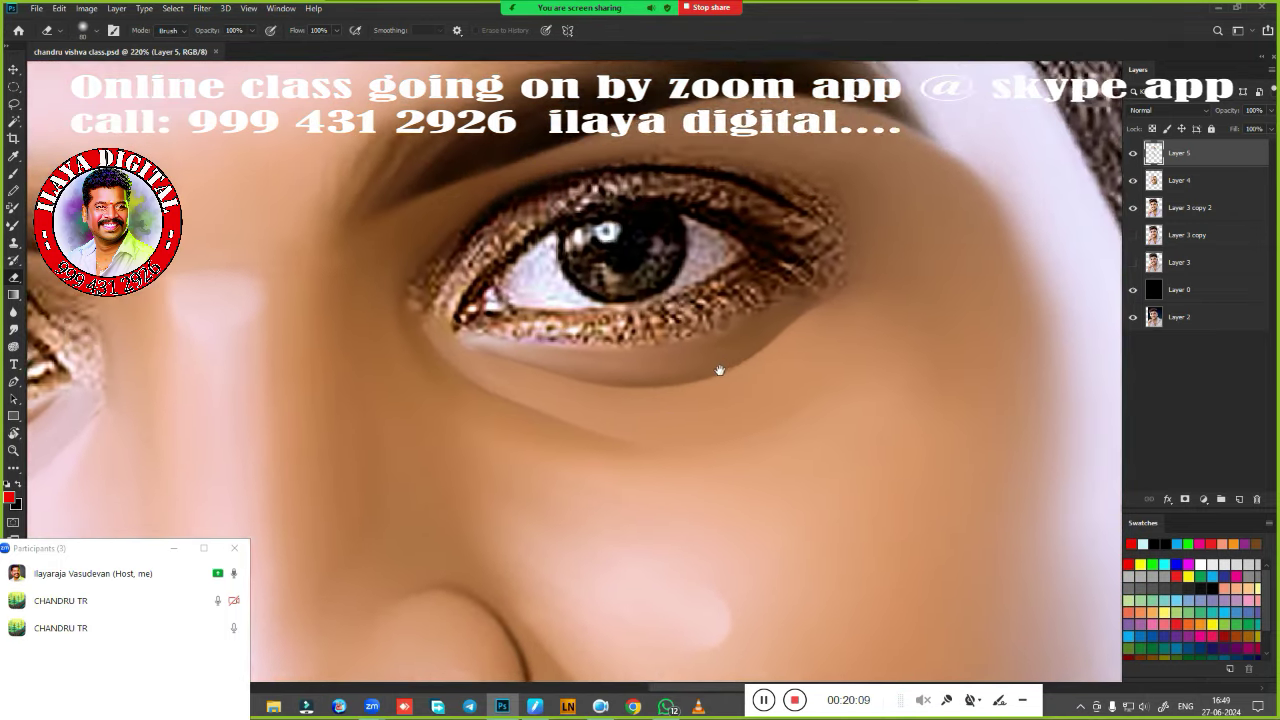
pyautogui.scroll(1, 800, 330)
# Merge Layer 4 and Layer 5 into one layer and save again.
pyautogui.keyDown('ctrl'); pyautogui.click(1180, 180); pyautogui.keyUp('ctrl')
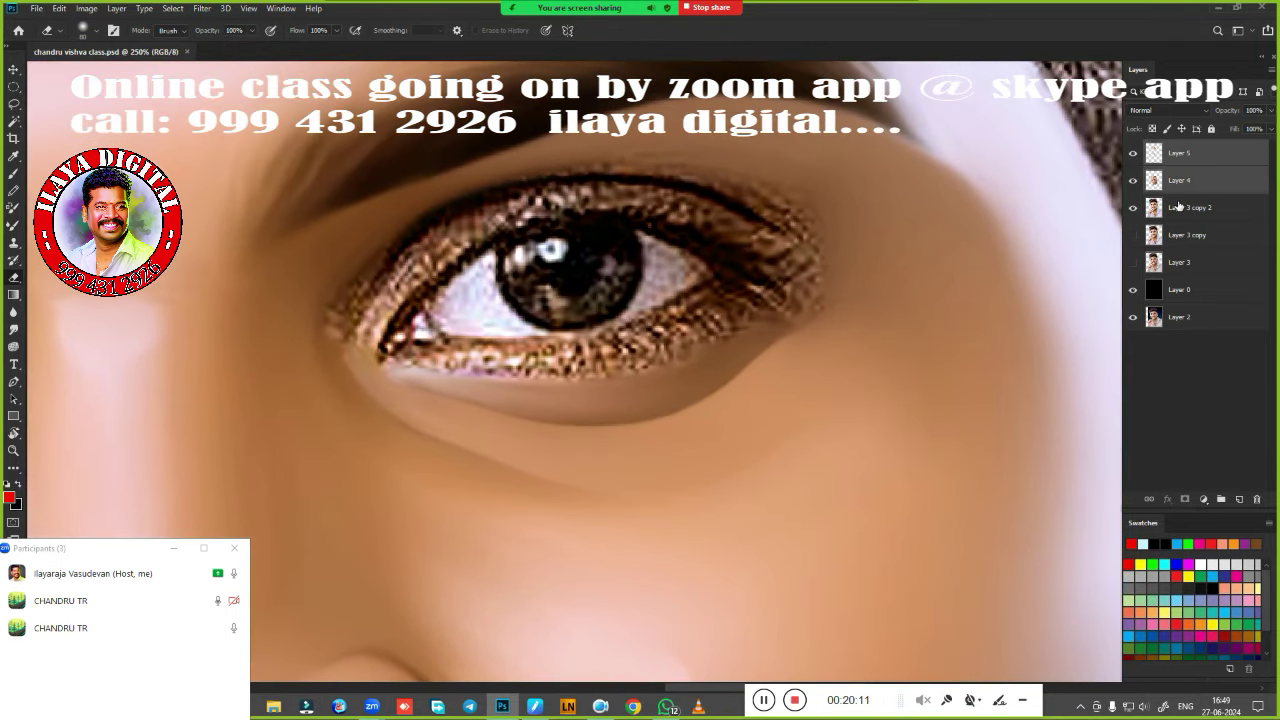
pyautogui.hotkey('ctrl', 'e')
pyautogui.hotkey('ctrl', 's')
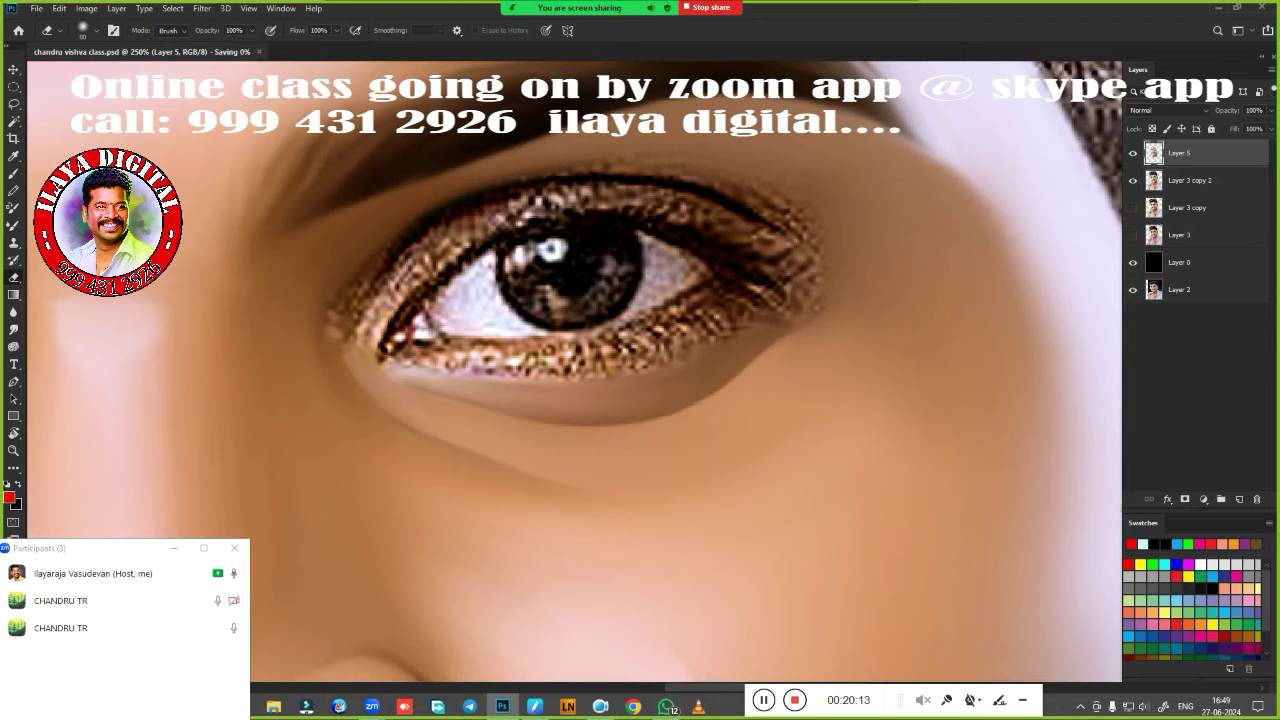
pyautogui.press('p')
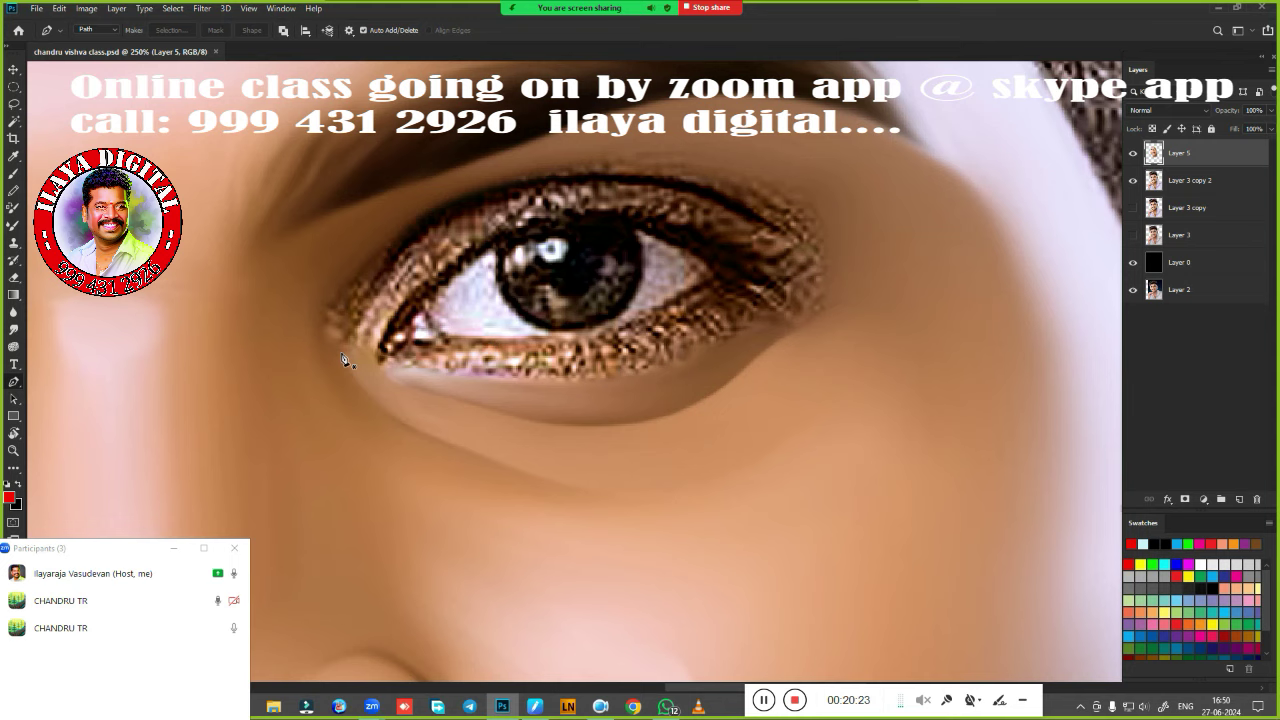
# Trace a closed Pen path around the upper eyelid and both corners, and load it as a selection.
pyautogui.moveTo(443, 218); pyautogui.dragTo(506, 192)
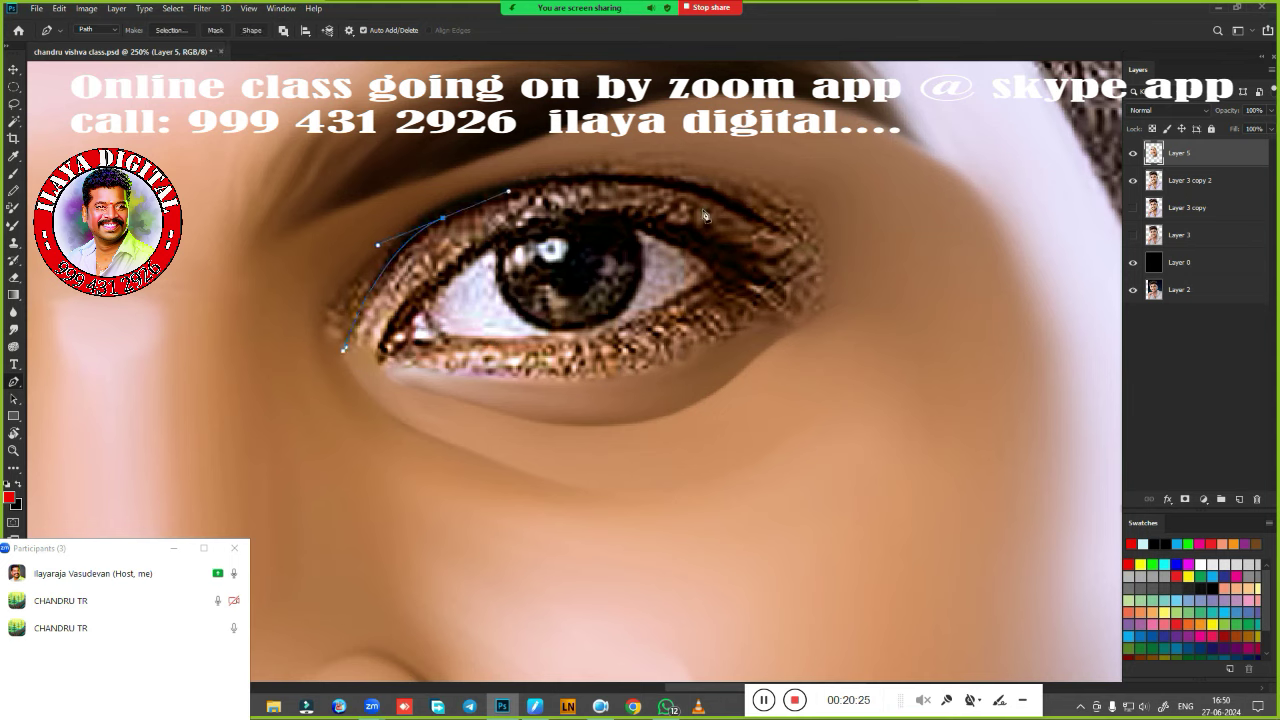
pyautogui.moveTo(739, 212); pyautogui.dragTo(843, 272)
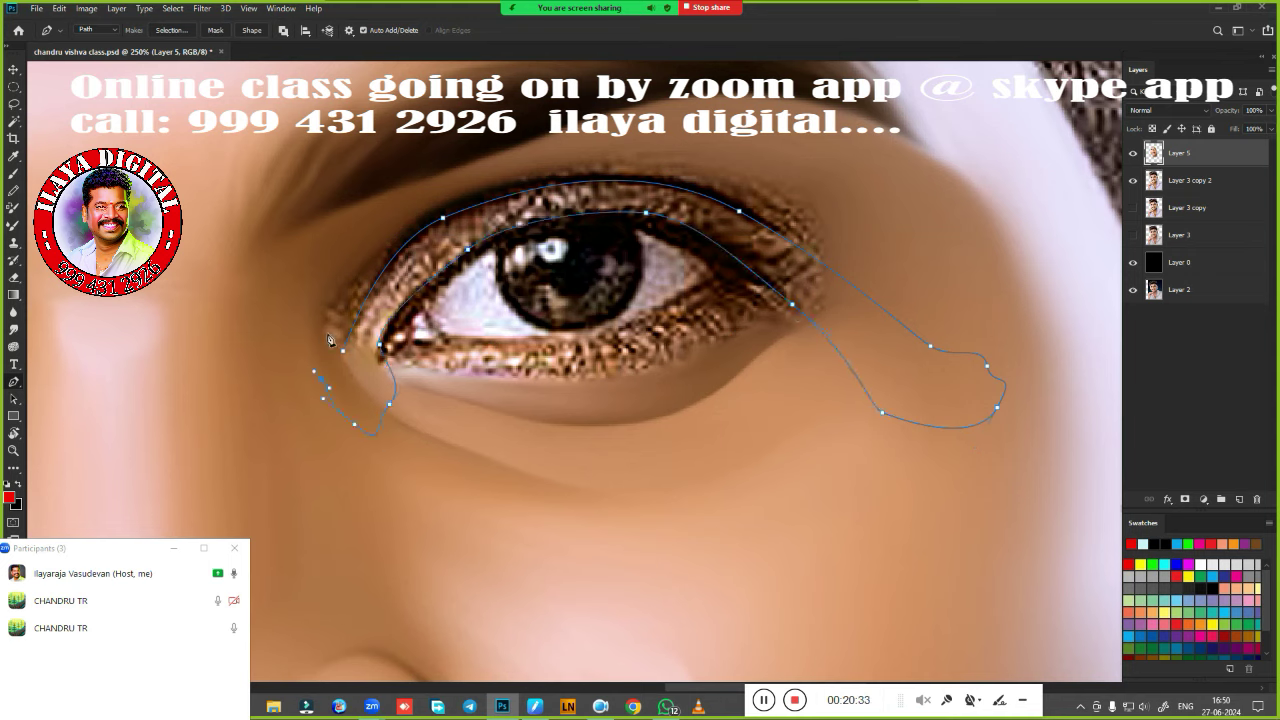
pyautogui.hotkey('ctrl', 'Return')
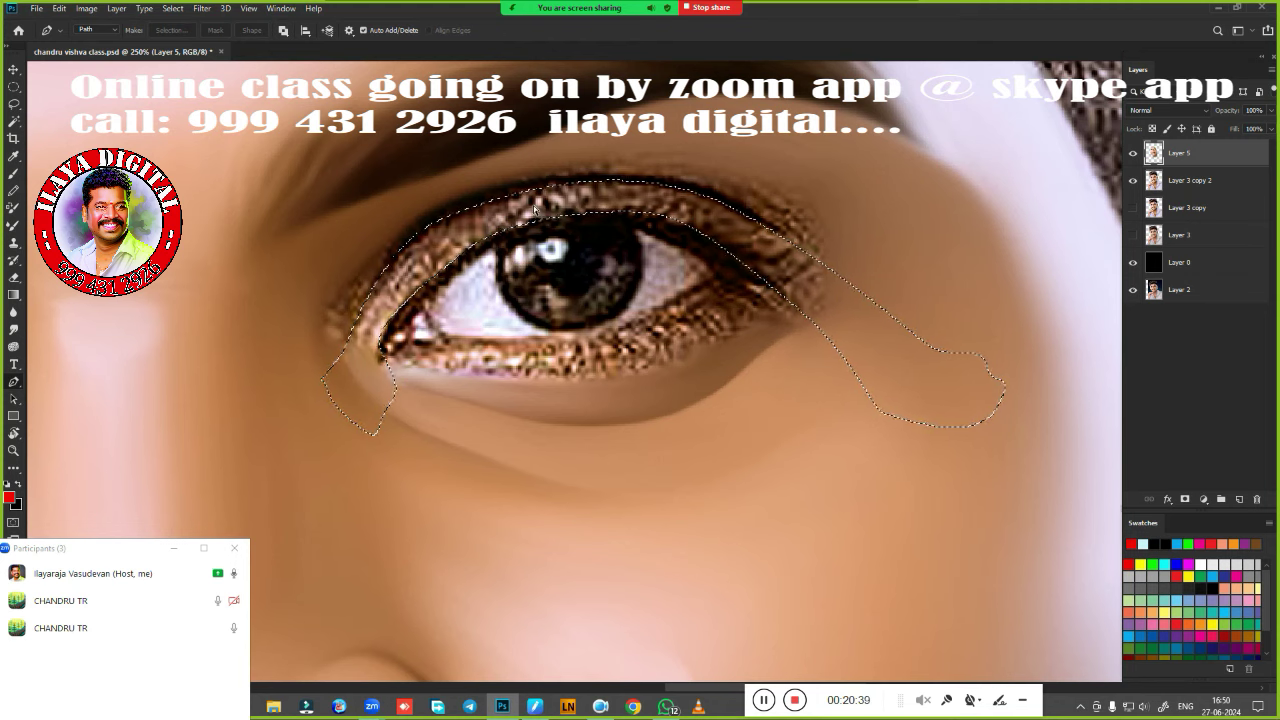
pyautogui.hotkey('ctrl', 'd')
pyautogui.press('b')
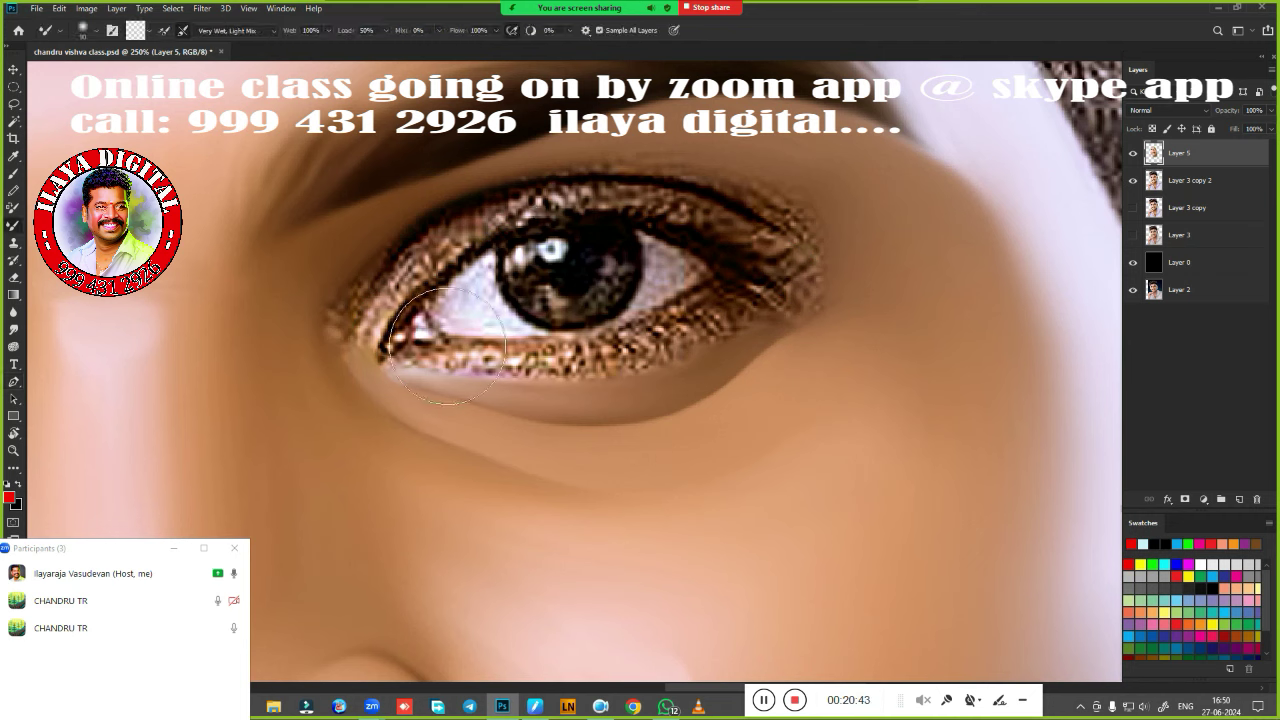
# Clean the Mixer Brush, then rotate and zoom the canvas to angle in on the eye.
pyautogui.click(133, 33)
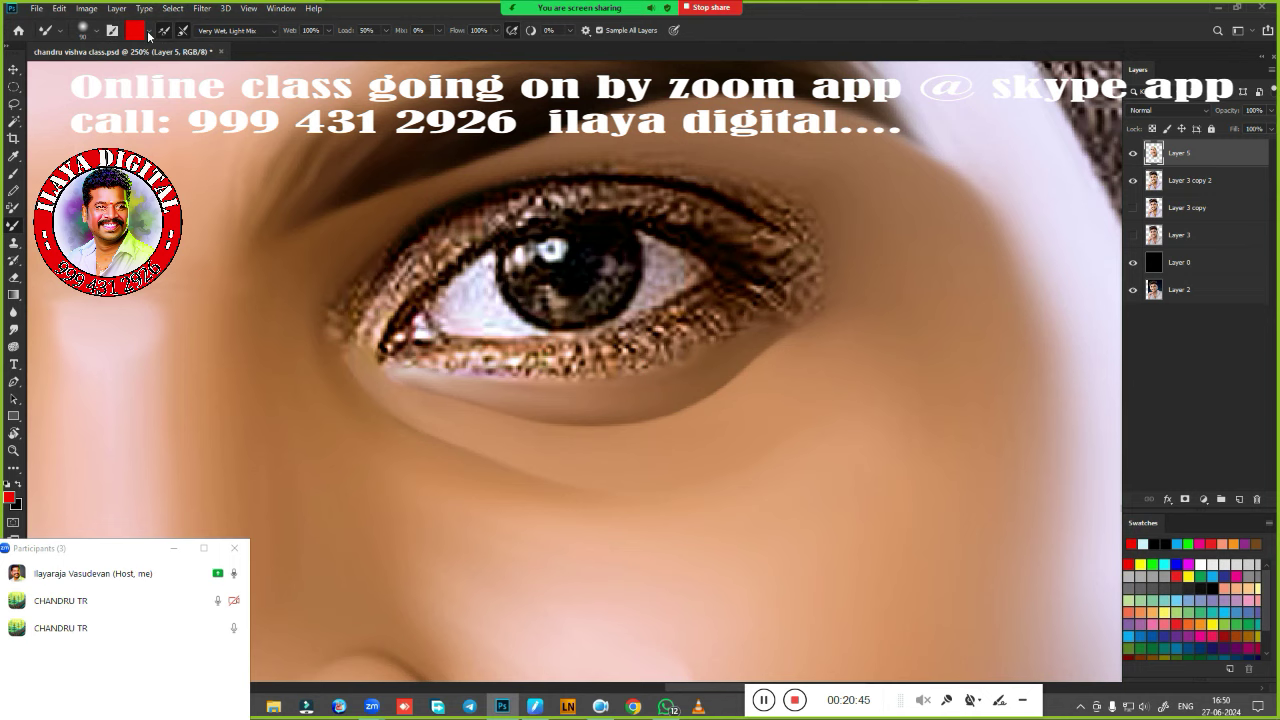
pyautogui.click(163, 33)
pyautogui.scroll(2, 591, 362)
pyautogui.press('r')
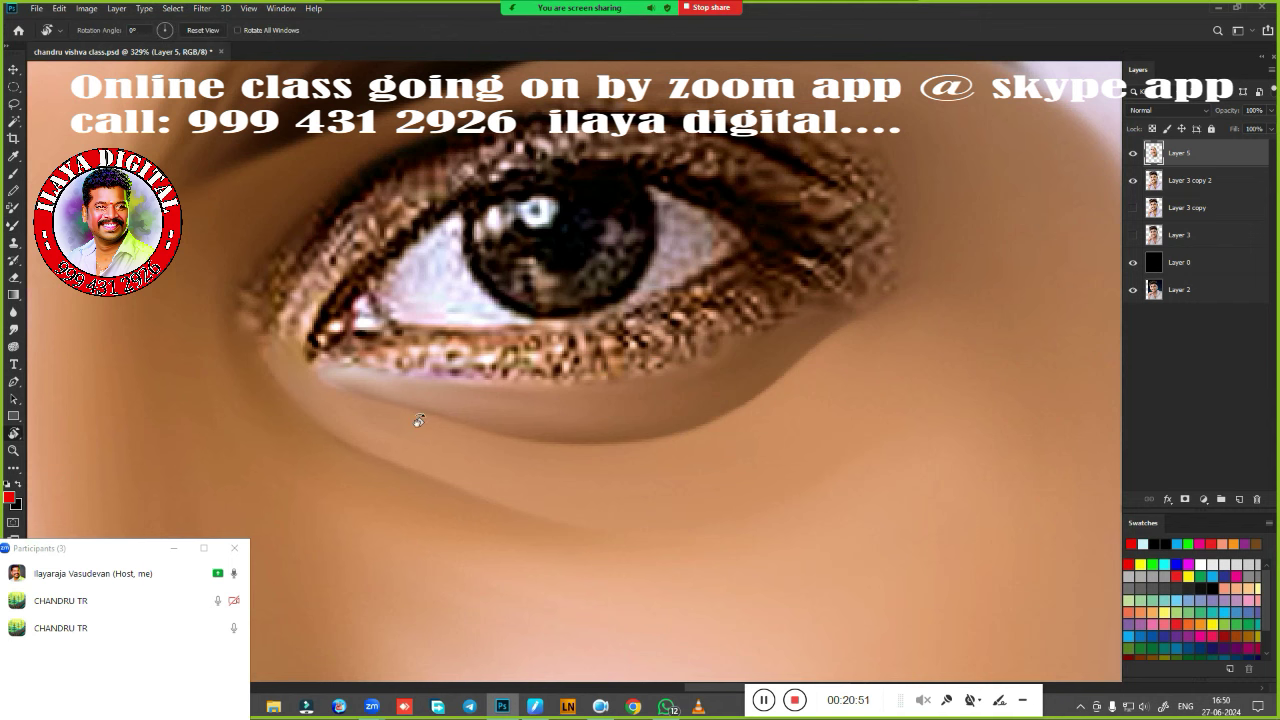
pyautogui.moveTo(323, 432)
pyautogui.mouseDown()
pyautogui.moveTo(307, 390)
pyautogui.moveTo(367, 381)
pyautogui.mouseUp()
pyautogui.moveTo(598, 387); pyautogui.dragTo(679, 395)
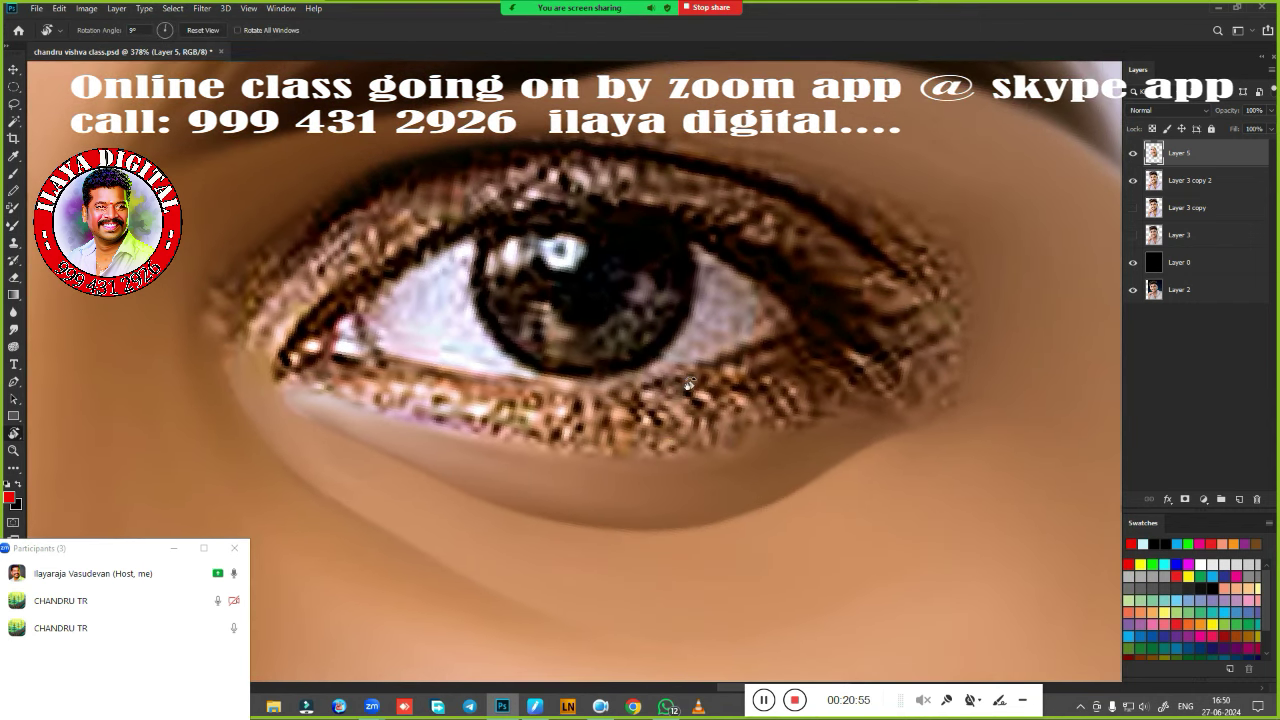
pyautogui.press('b')
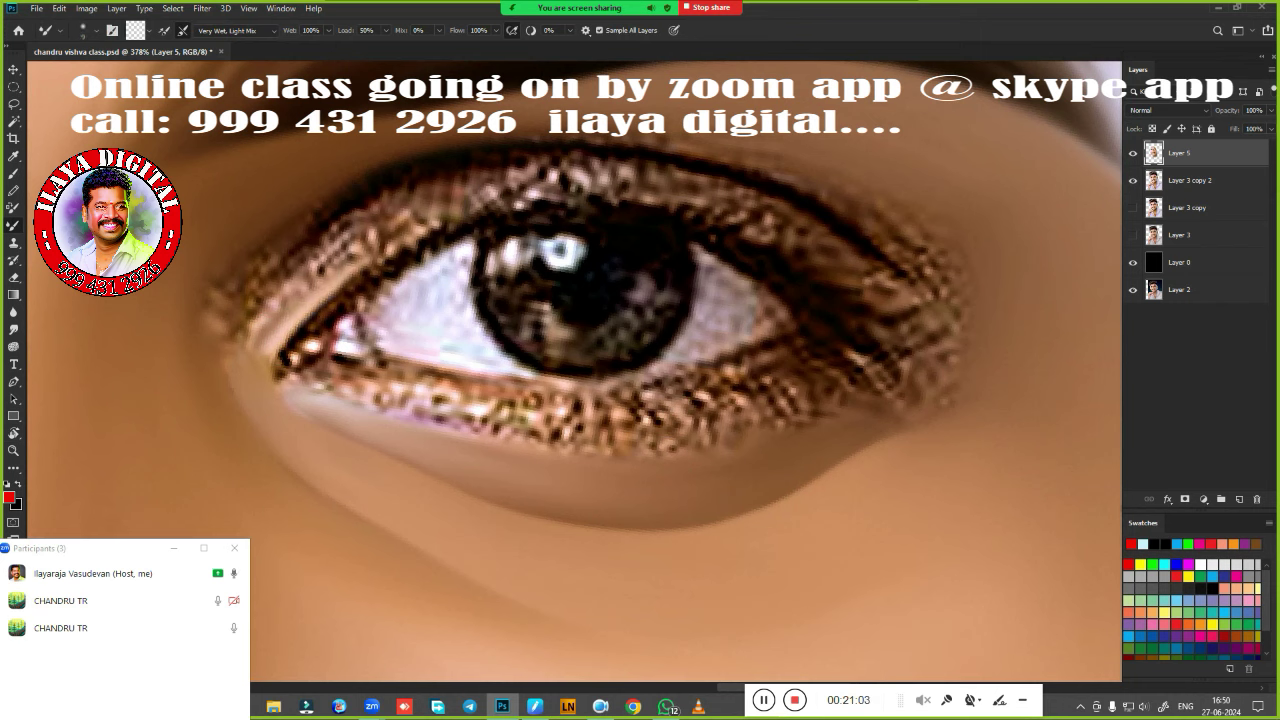
# Blend the upper lash line, outer lower lashes, inner eye corner and inner crease.
pyautogui.moveTo(420, 225); pyautogui.dragTo(620, 194)
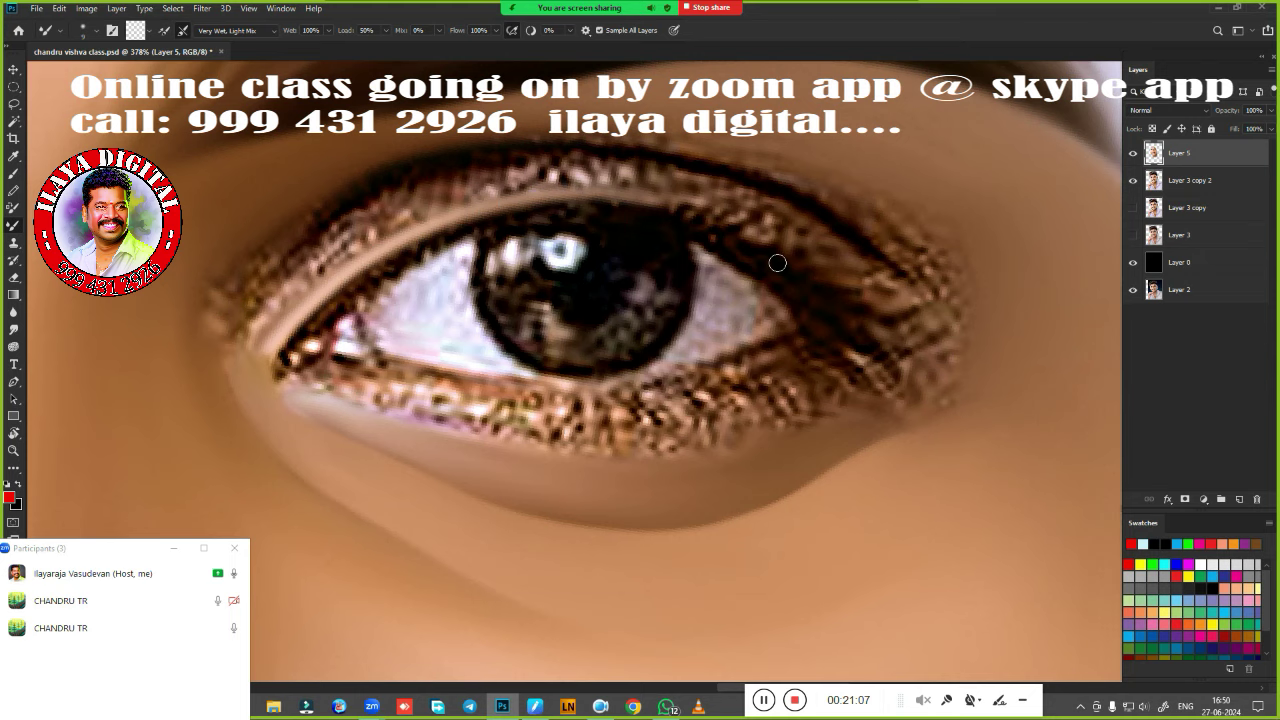
pyautogui.moveTo(963, 384); pyautogui.dragTo(920, 343)
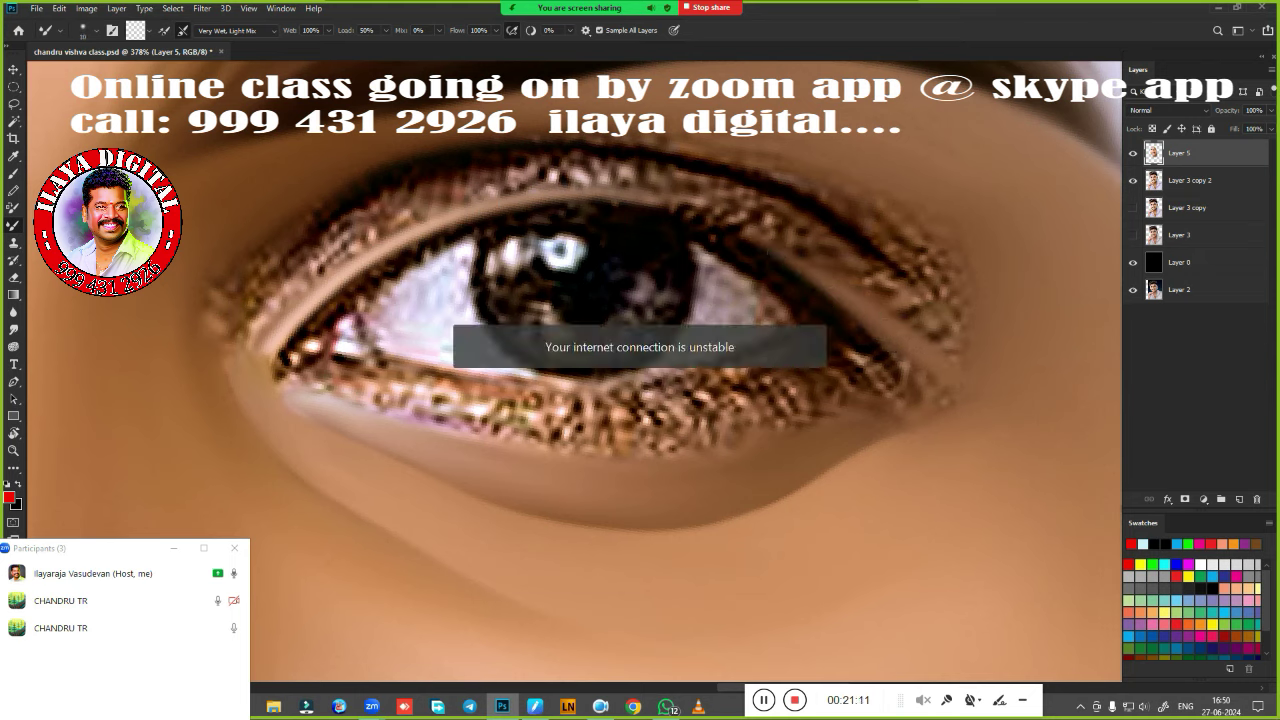
pyautogui.moveTo(814, 269); pyautogui.dragTo(618, 196)
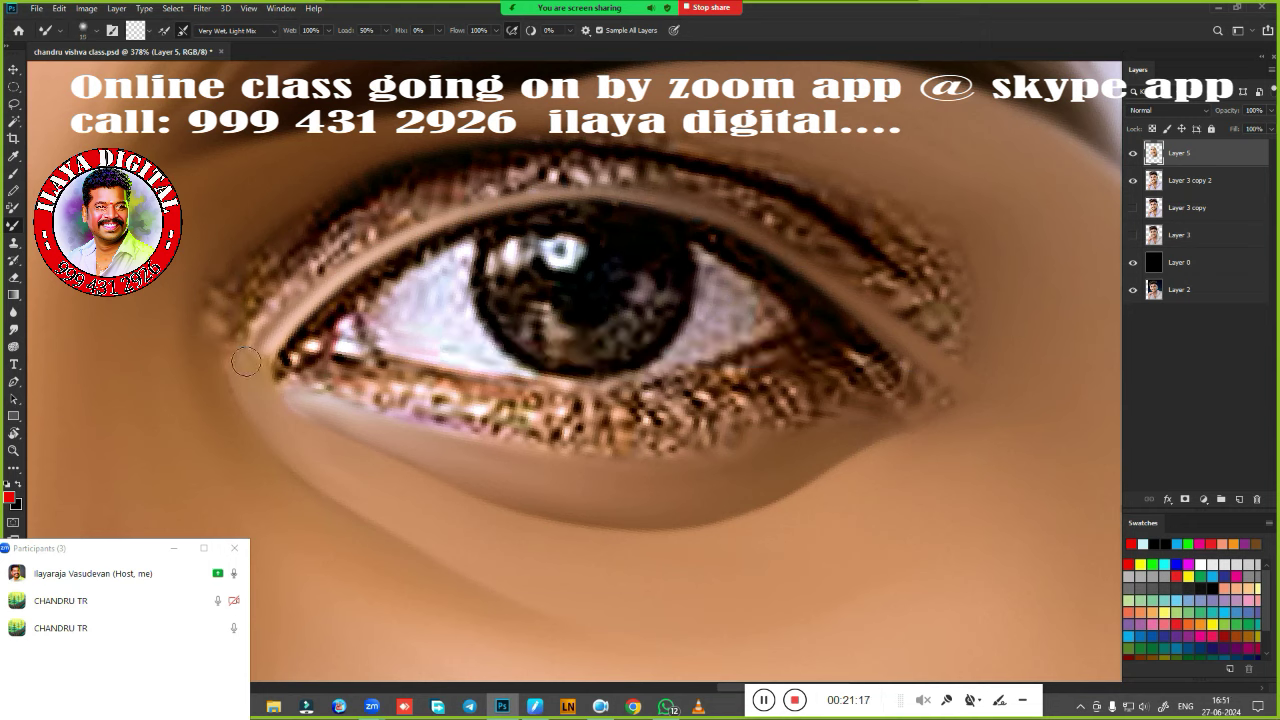
pyautogui.moveTo(246, 362); pyautogui.dragTo(300, 265)
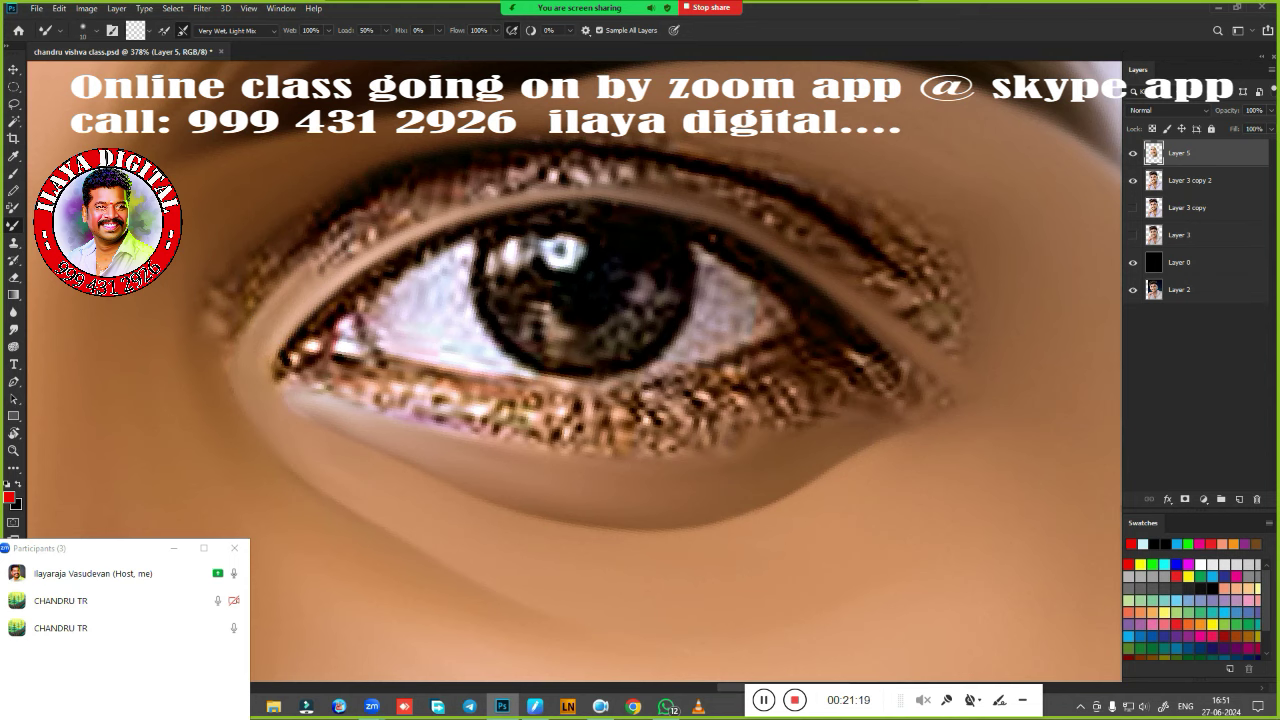
pyautogui.moveTo(260, 372)
pyautogui.mouseDown()
pyautogui.moveTo(264, 325)
pyautogui.moveTo(300, 262)
pyautogui.moveTo(430, 178)
pyautogui.mouseUp()
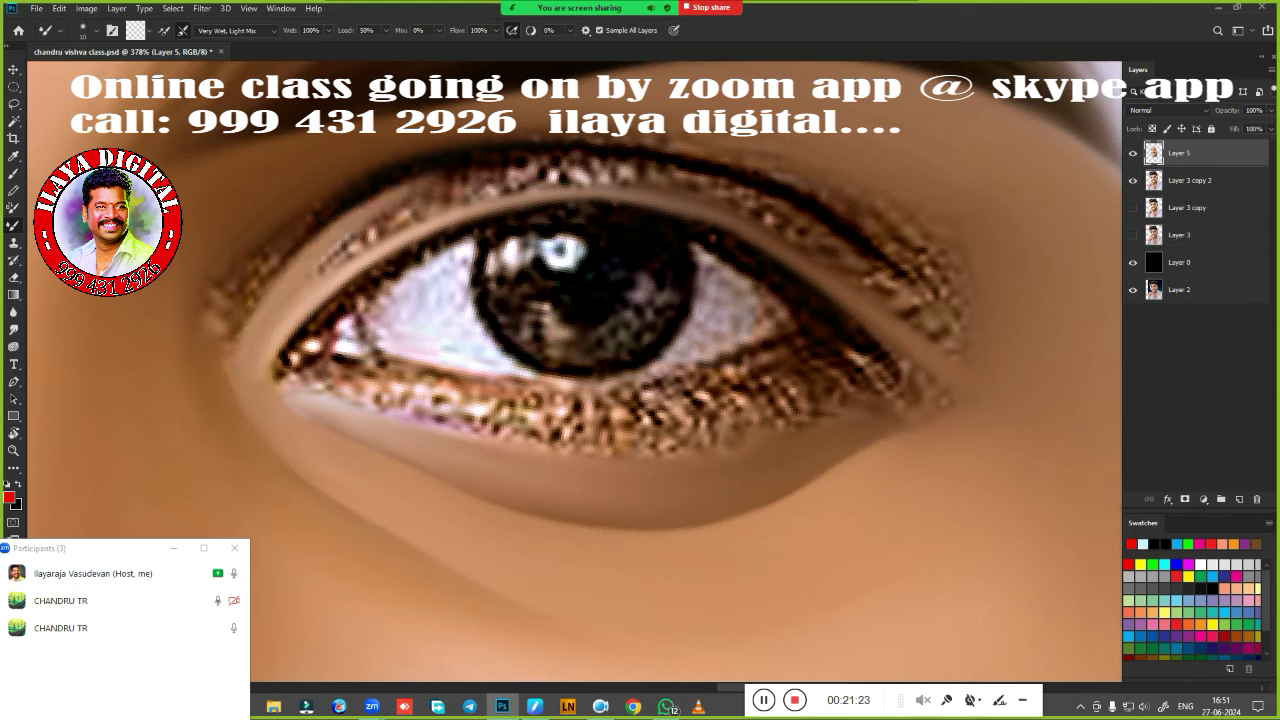
pyautogui.moveTo(320, 250)
pyautogui.mouseDown()
pyautogui.moveTo(380, 200)
pyautogui.moveTo(490, 160)
pyautogui.moveTo(385, 225)
pyautogui.mouseUp()
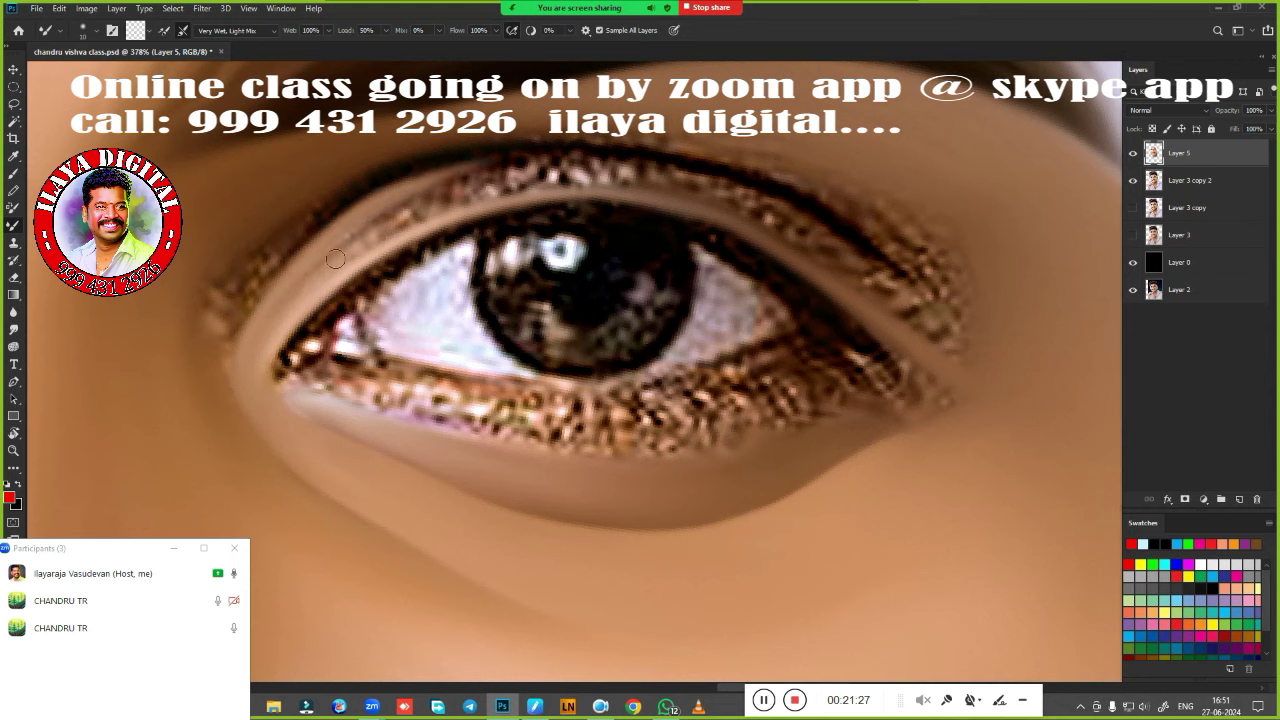
pyautogui.moveTo(340, 250); pyautogui.dragTo(435, 190)
pyautogui.moveTo(385, 235)
pyautogui.mouseDown()
pyautogui.moveTo(515, 160)
pyautogui.moveTo(590, 158)
pyautogui.moveTo(440, 205)
pyautogui.moveTo(520, 188)
pyautogui.mouseUp()
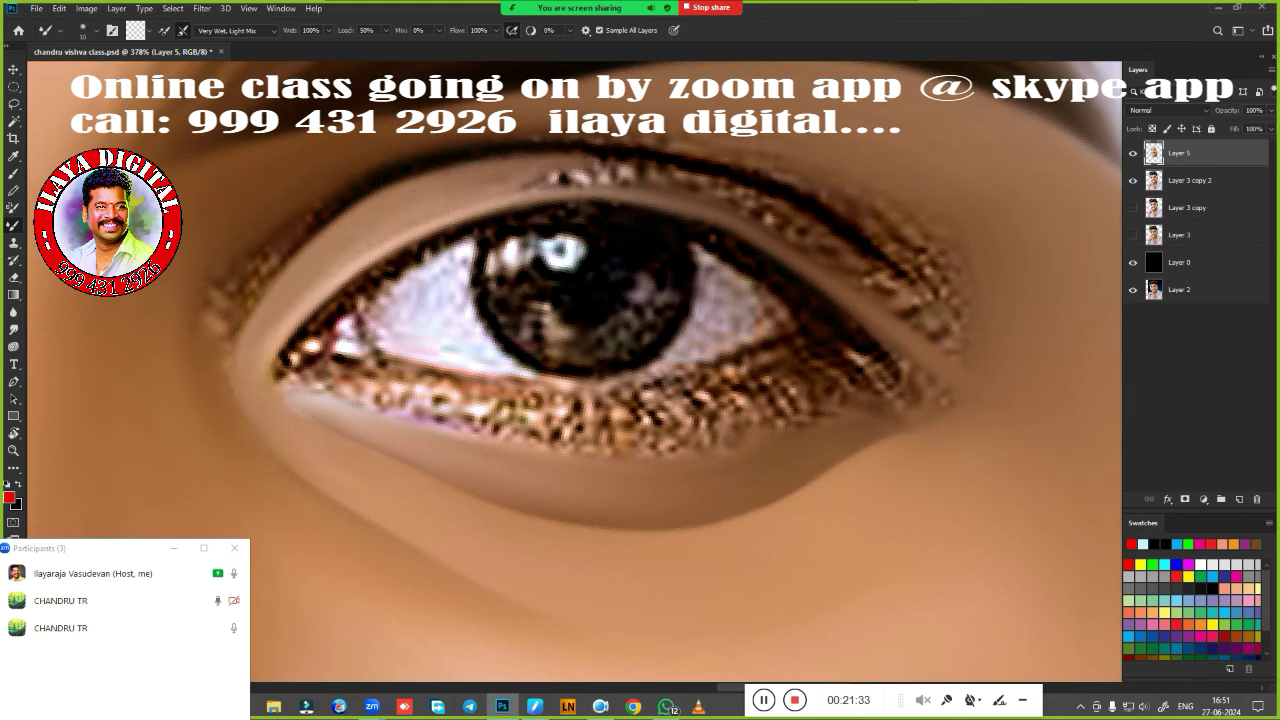
# Smooth the upper eyelid glitter, the crease across the lid and the outer lid corner.
pyautogui.moveTo(420, 212)
pyautogui.mouseDown()
pyautogui.moveTo(520, 170)
pyautogui.moveTo(610, 158)
pyautogui.moveTo(652, 191)
pyautogui.mouseUp()
pyautogui.moveTo(548, 184); pyautogui.dragTo(695, 185)
pyautogui.moveTo(630, 160); pyautogui.dragTo(710, 195)
pyautogui.moveTo(550, 158)
pyautogui.mouseDown()
pyautogui.moveTo(735, 188)
pyautogui.moveTo(755, 220)
pyautogui.moveTo(865, 265)
pyautogui.mouseUp()
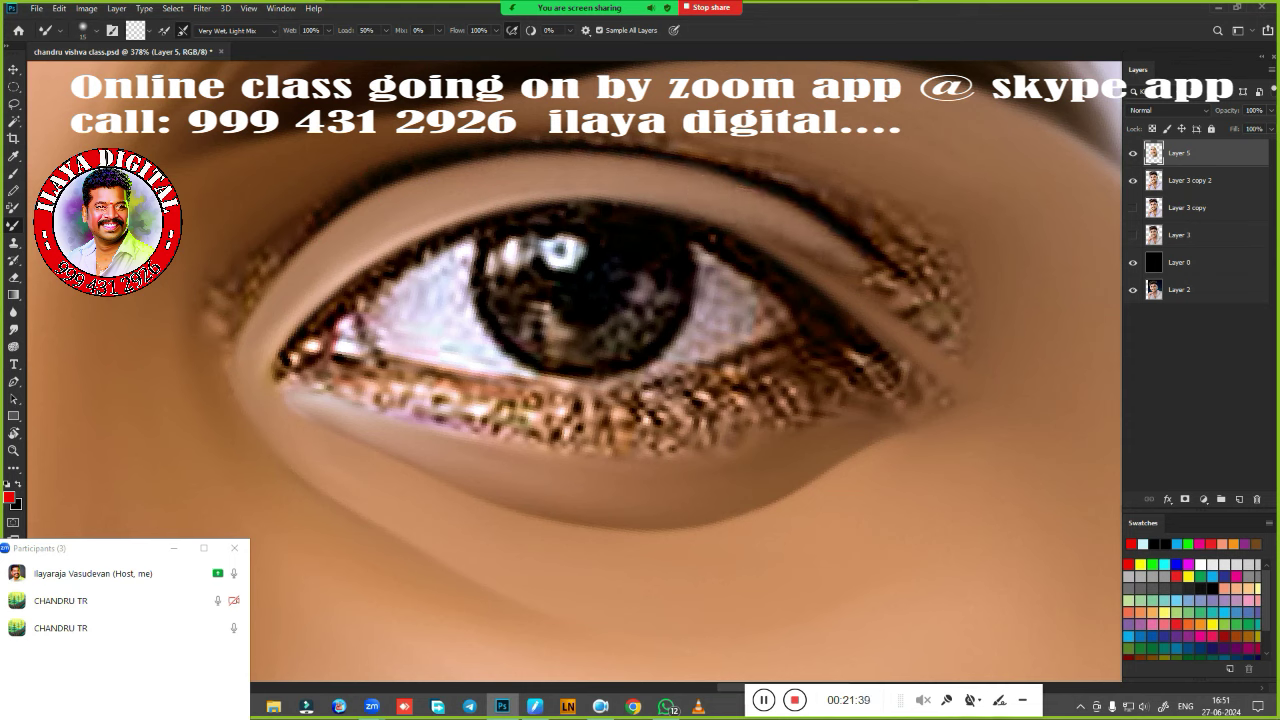
pyautogui.moveTo(779, 242); pyautogui.dragTo(940, 338)
pyautogui.moveTo(860, 268)
pyautogui.mouseDown()
pyautogui.moveTo(915, 305)
pyautogui.moveTo(850, 258)
pyautogui.mouseUp()
pyautogui.moveTo(765, 208); pyautogui.dragTo(951, 348)
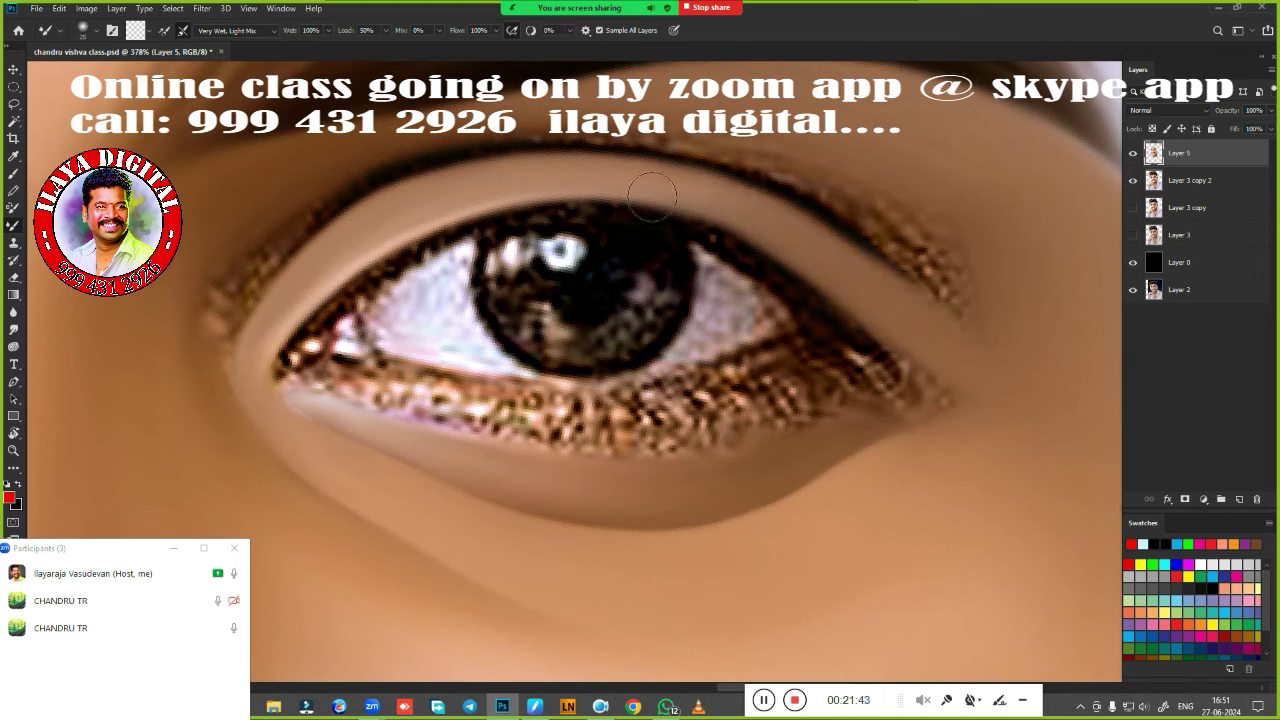
pyautogui.moveTo(649, 200)
pyautogui.mouseDown()
pyautogui.moveTo(753, 215)
pyautogui.moveTo(650, 192)
pyautogui.mouseUp()
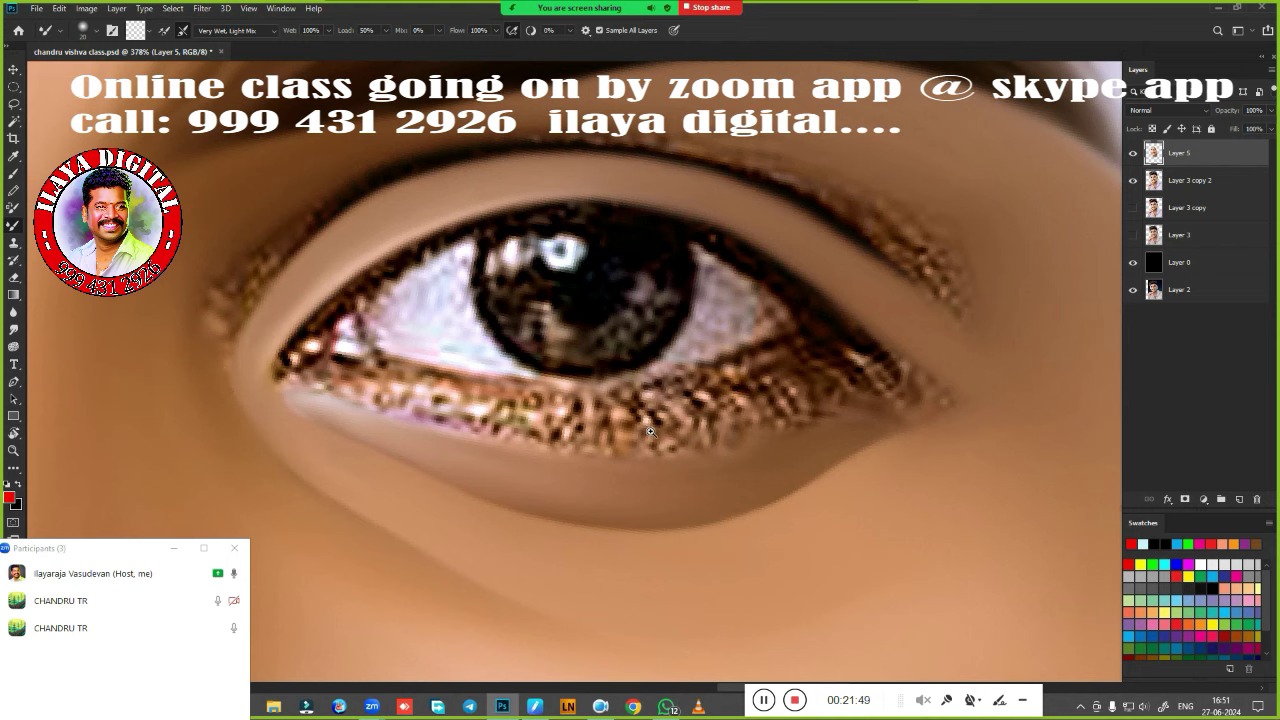
pyautogui.scroll(-5, 650, 432)
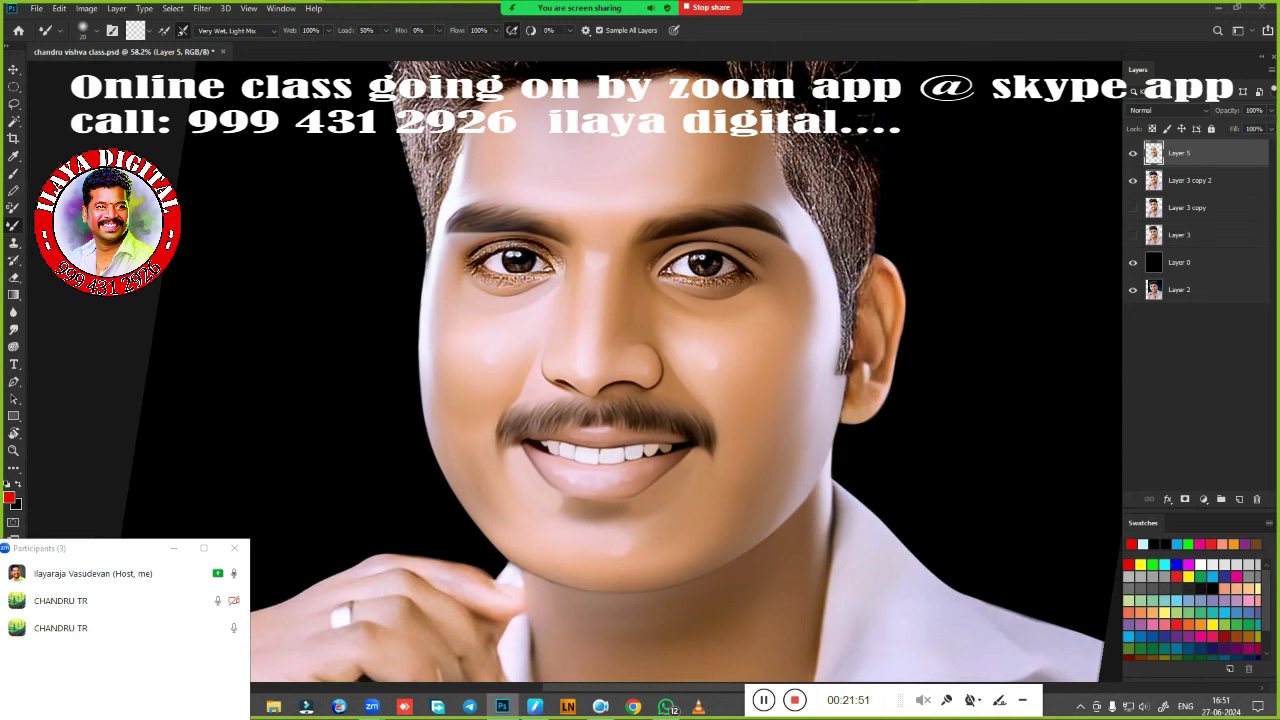
# Zoom back in on the eye and add Mixer Brush strokes to the inner corner, upper crease and outer-lid glitter.
pyautogui.moveTo(730, 308); pyautogui.dragTo(717, 443)
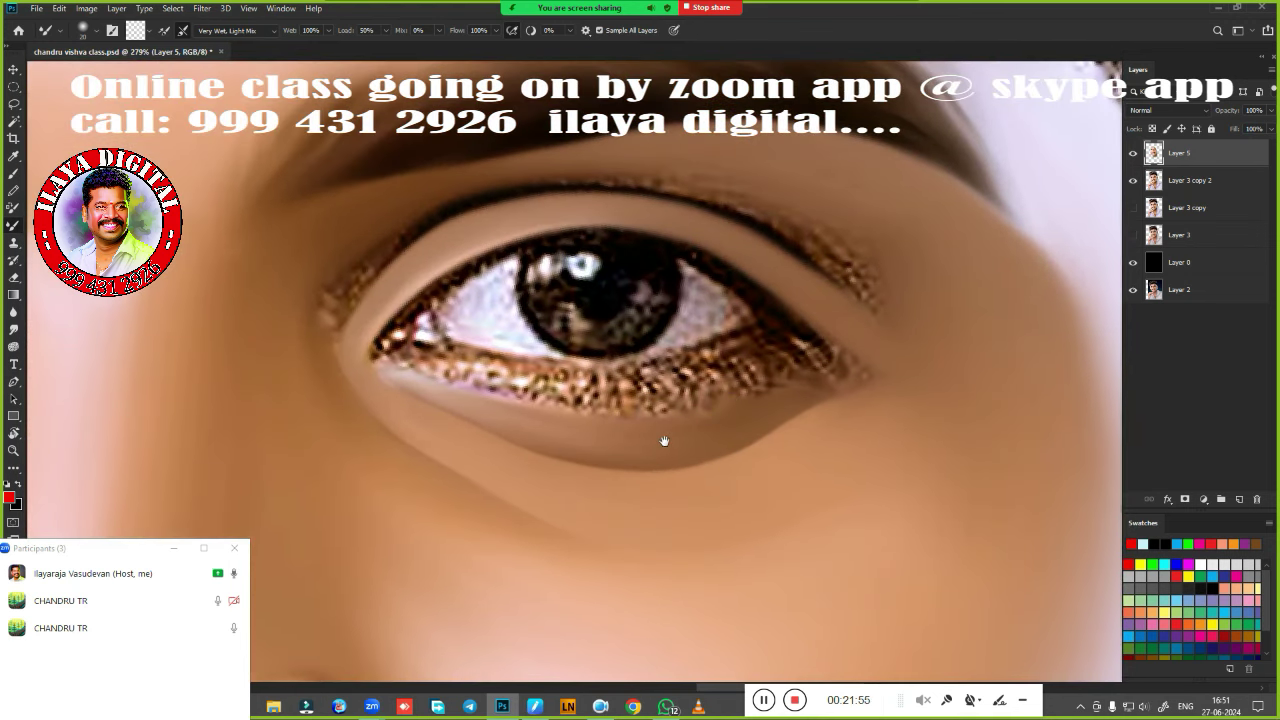
pyautogui.moveTo(664, 441); pyautogui.dragTo(689, 481)
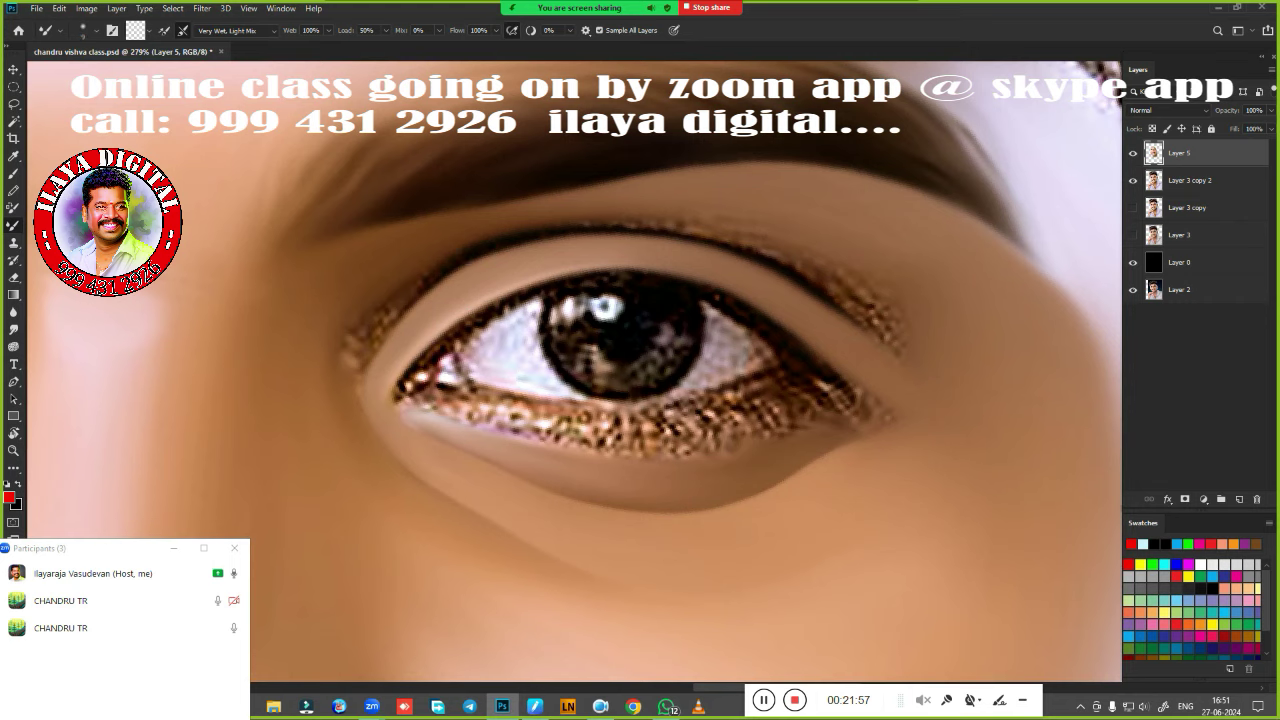
pyautogui.moveTo(398, 311); pyautogui.dragTo(372, 344)
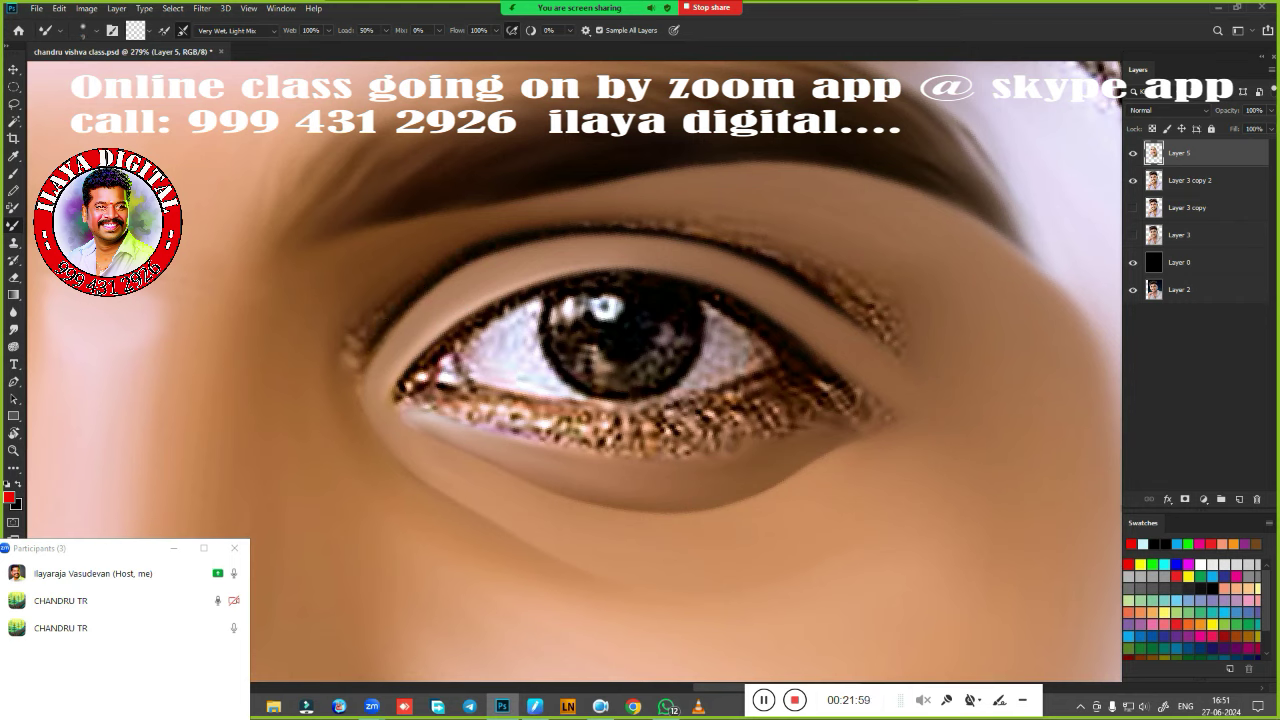
pyautogui.moveTo(639, 221); pyautogui.dragTo(772, 258)
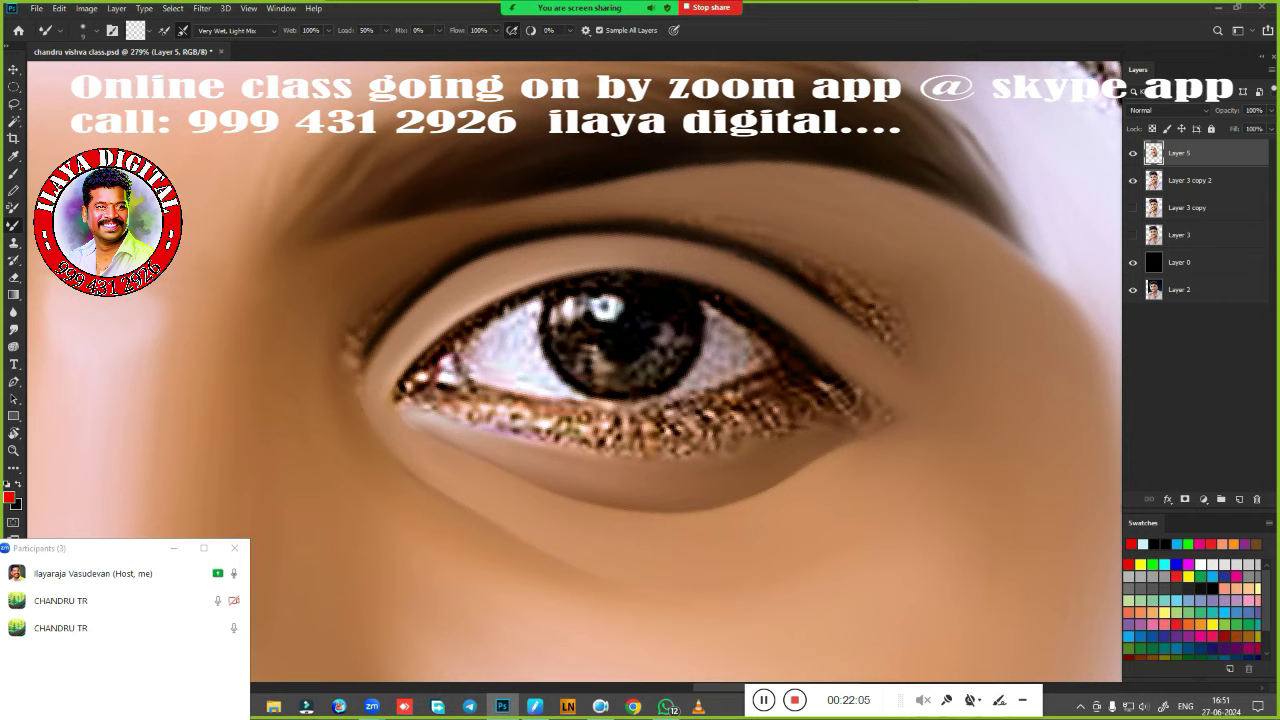
pyautogui.moveTo(828, 298); pyautogui.dragTo(915, 357)
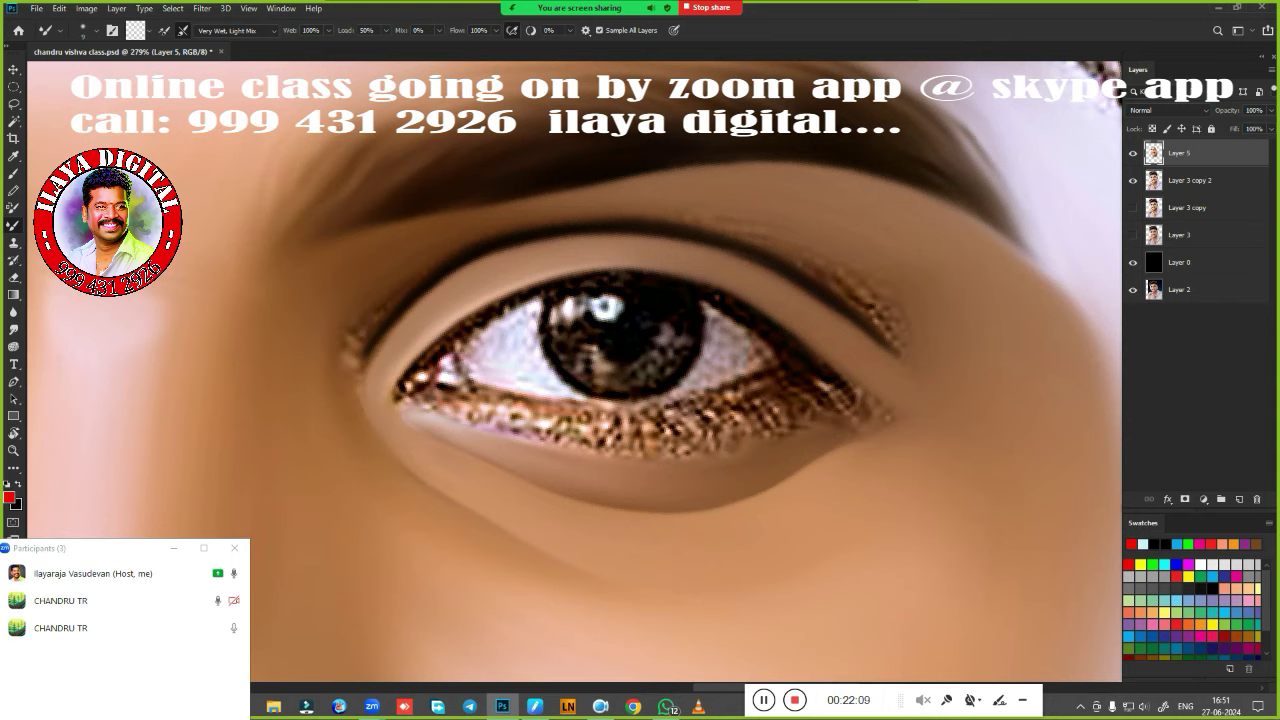
# Smudge the outer upper eyelid glitter smooth with the Smudge tool at 80% strength.
pyautogui.press('r')
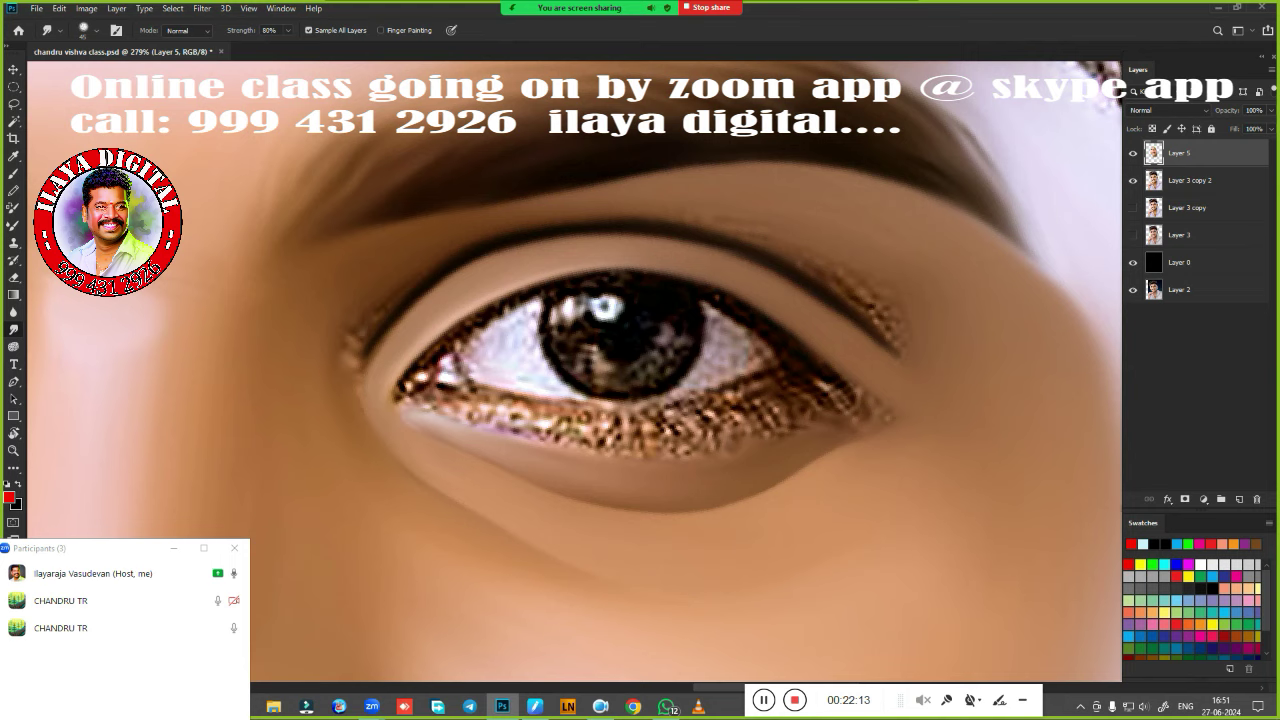
pyautogui.moveTo(871, 271); pyautogui.dragTo(914, 314)
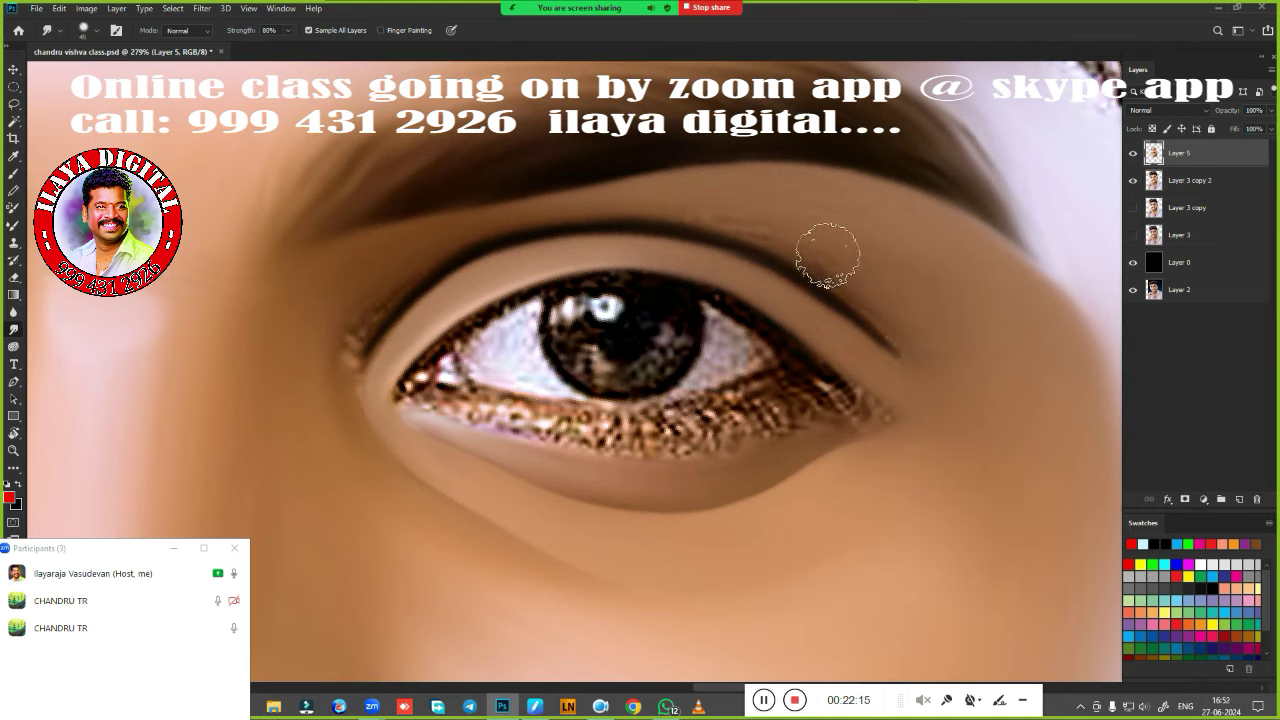
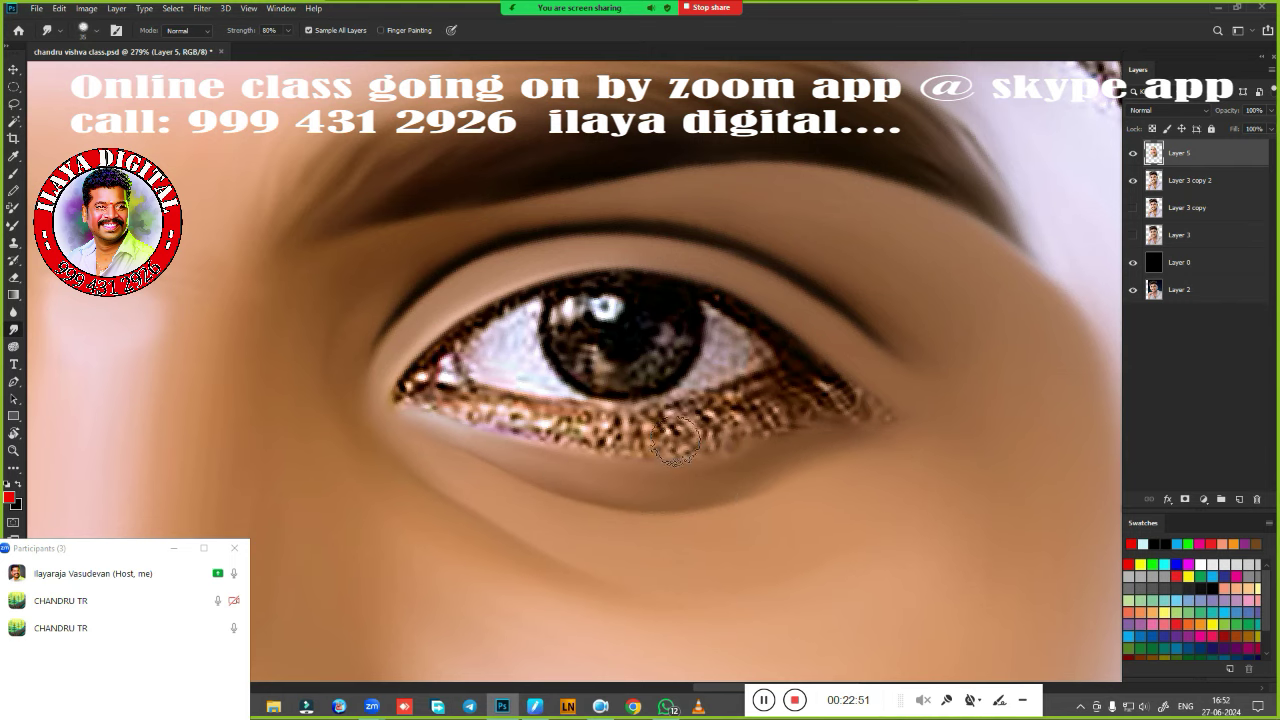
# Frame the close-up eye and switch to the Elliptical Marquee Tool.
pyautogui.hotkey('ctrl', '0')
pyautogui.moveTo(663, 305); pyautogui.dragTo(654, 276)
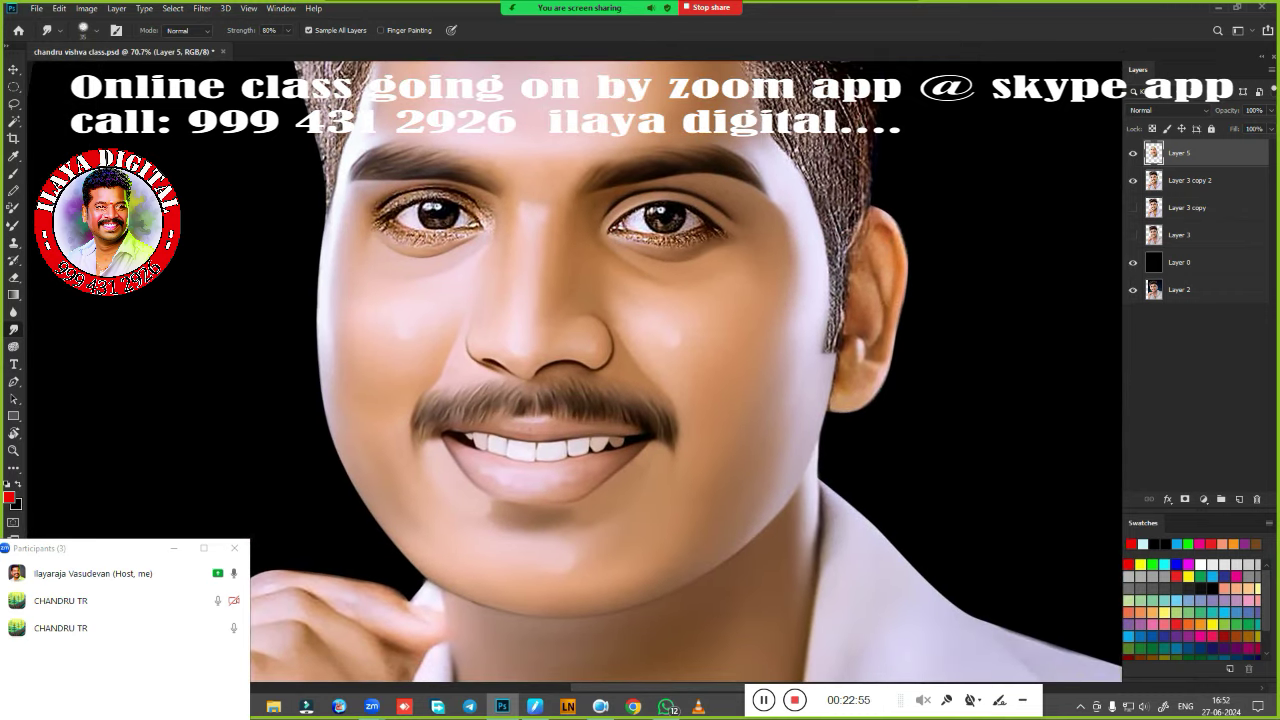
pyautogui.scroll(2, 684, 263)
pyautogui.scroll(2, 648, 317)
pyautogui.scroll(1, 603, 434)
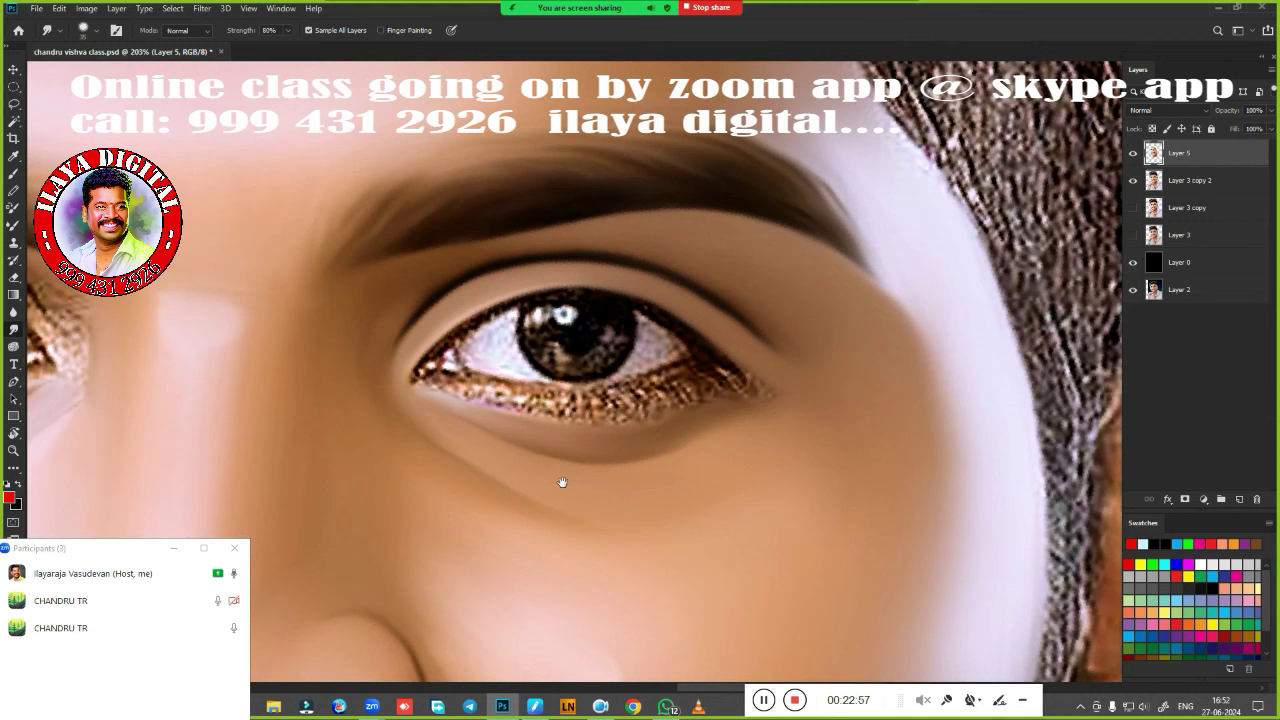
pyautogui.scroll(2, 538, 432)
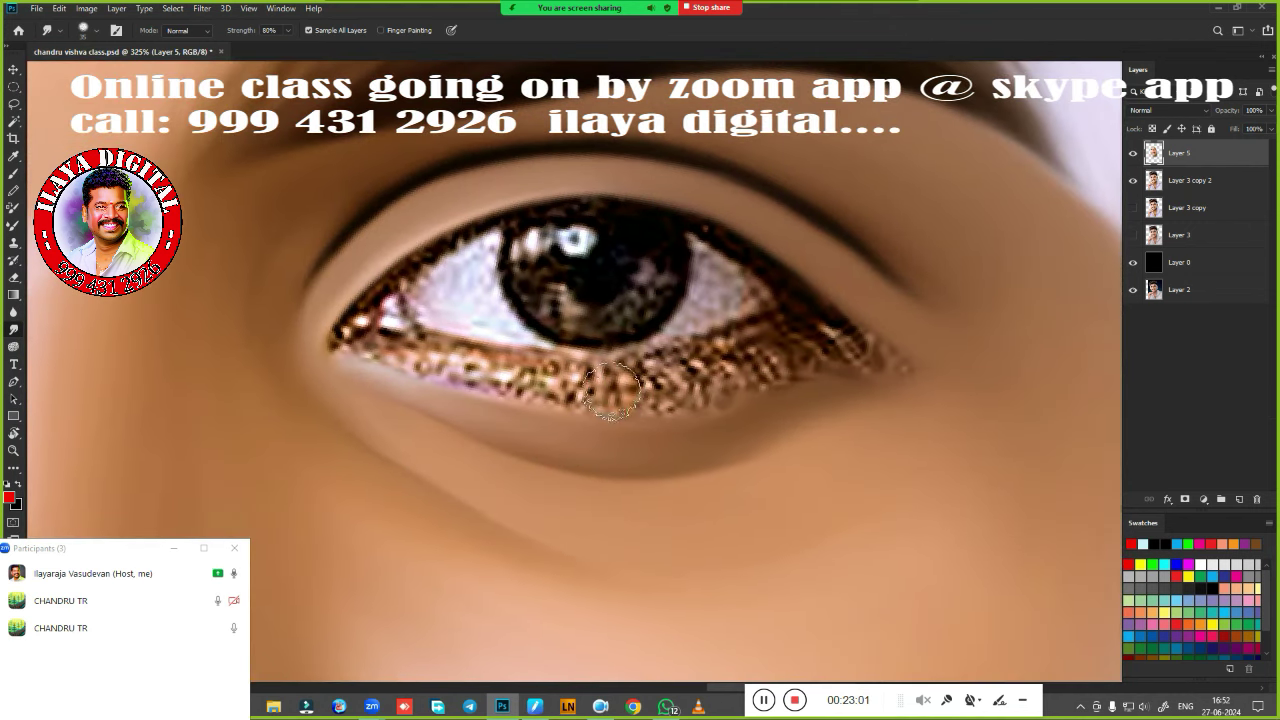
pyautogui.click(14, 89)
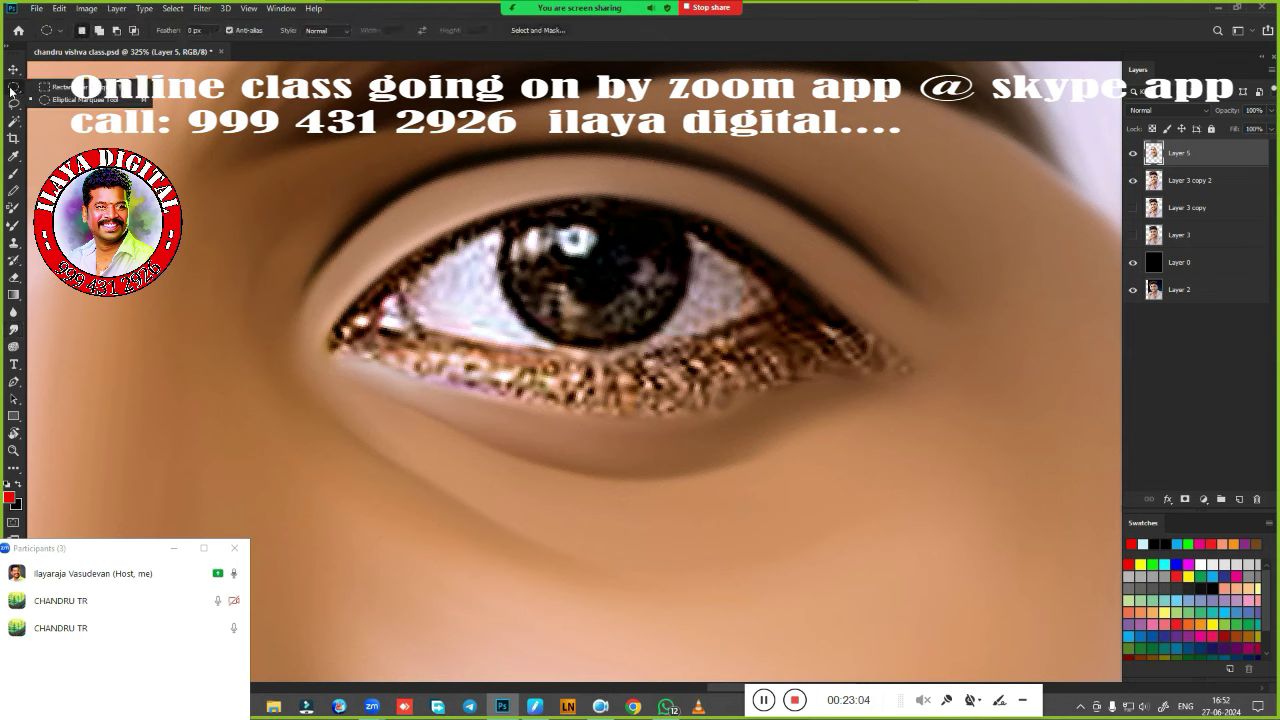
pyautogui.click(66, 101)
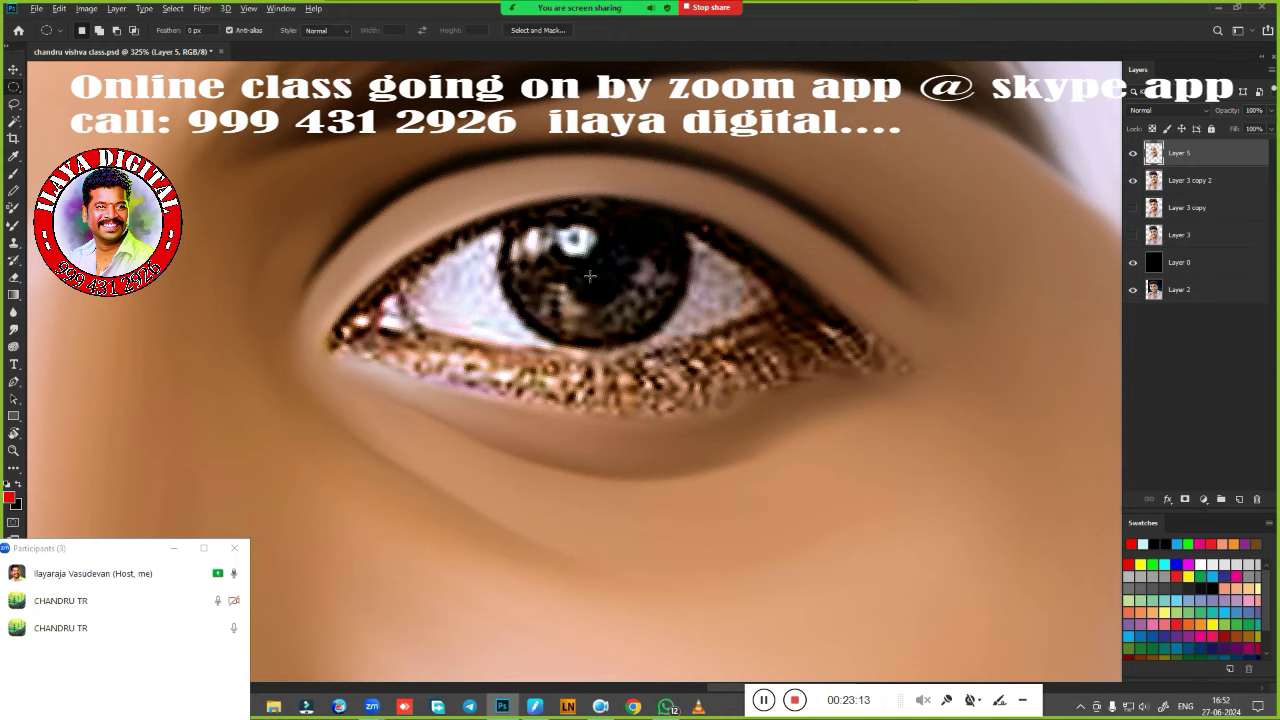
# Draw a tight circular selection around the iris and set up a smaller Smudge brush.
pyautogui.moveTo(590, 276); pyautogui.dragTo(690, 375)
pyautogui.hotkey('ctrl', 'd')
pyautogui.moveTo(594, 262); pyautogui.dragTo(688, 373)
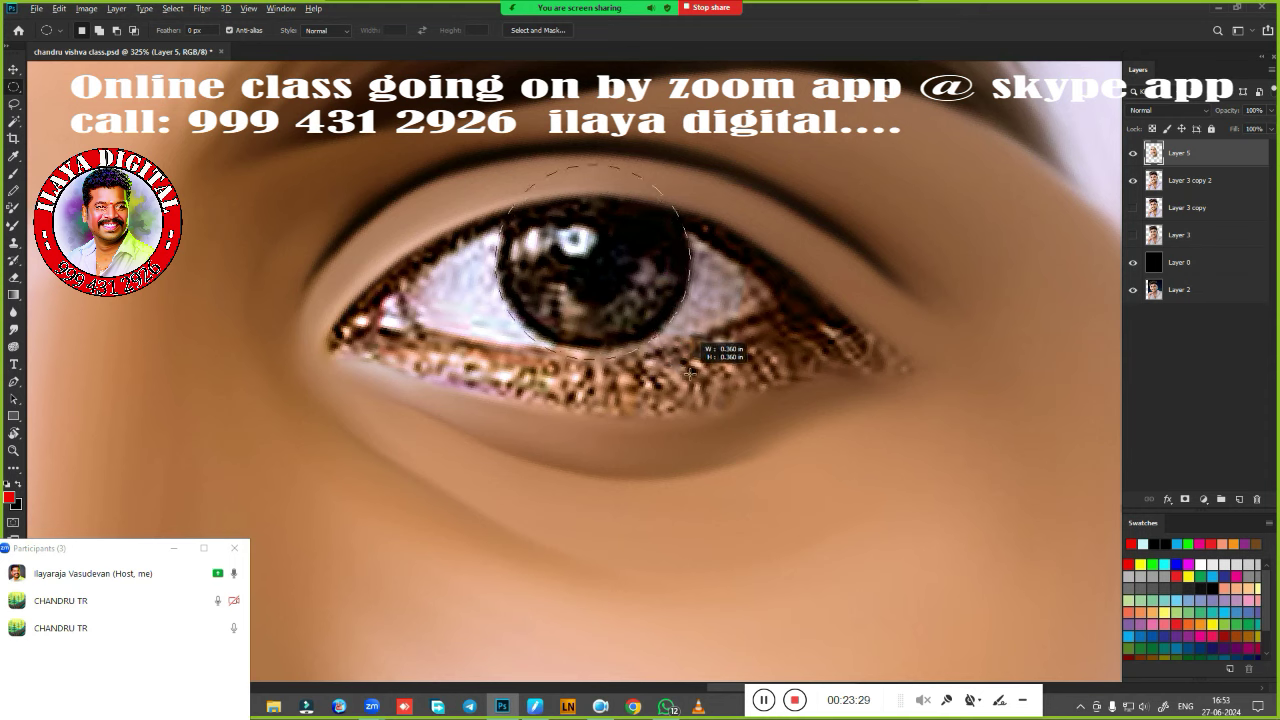
pyautogui.moveTo(688, 372); pyautogui.dragTo(699, 358)
pyautogui.click(699, 358)
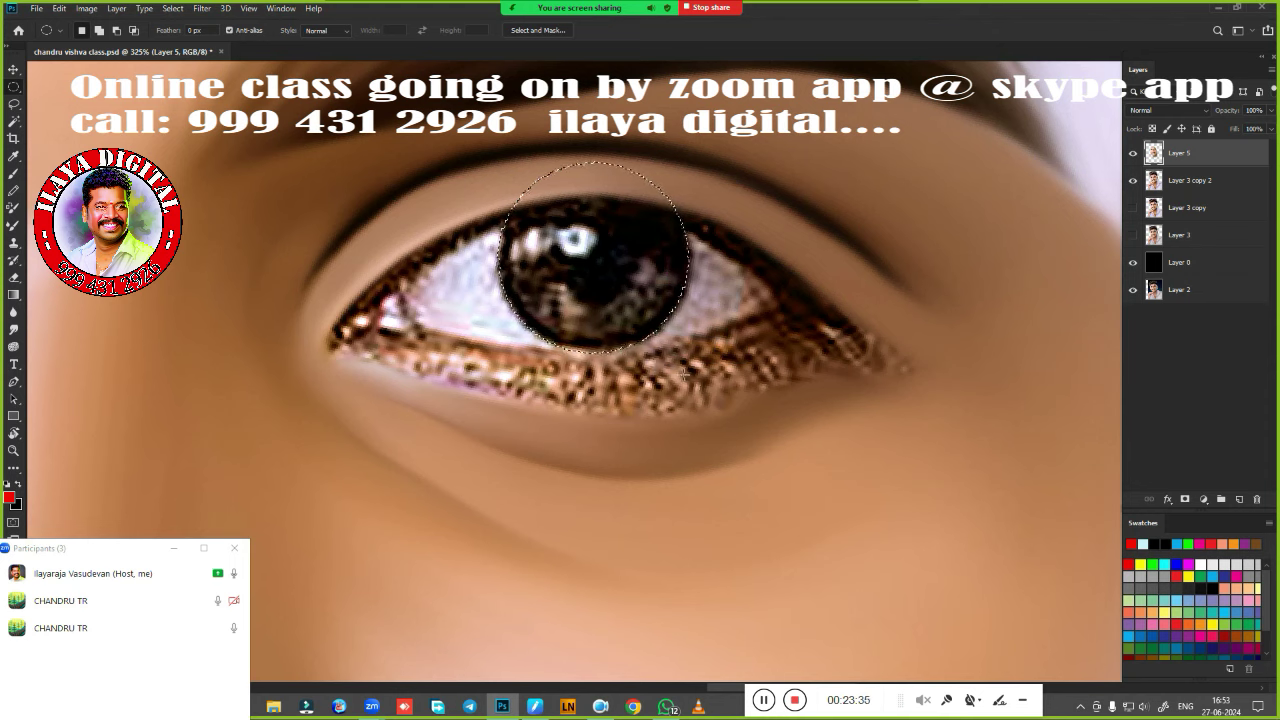
pyautogui.press('r')
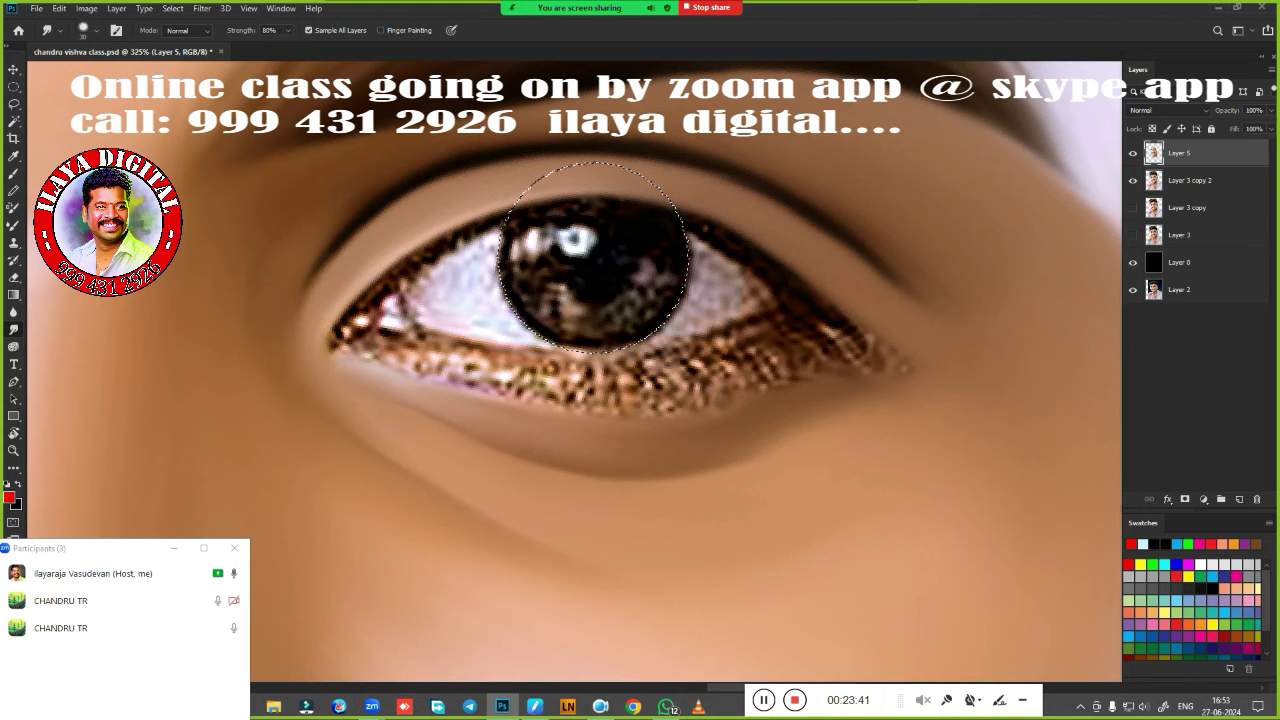
pyautogui.press('[')
# Smudge the iris's lighter brown patches into a uniform black disc, enlarging the brush slightly.
pyautogui.moveTo(548, 288)
pyautogui.mouseDown()
pyautogui.moveTo(582, 306)
pyautogui.moveTo(650, 294)
pyautogui.moveTo(570, 316)
pyautogui.moveTo(600, 340)
pyautogui.moveTo(650, 280)
pyautogui.moveTo(594, 237)
pyautogui.moveTo(513, 256)
pyautogui.moveTo(591, 251)
pyautogui.moveTo(560, 277)
pyautogui.moveTo(551, 246)
pyautogui.moveTo(591, 256)
pyautogui.mouseUp()
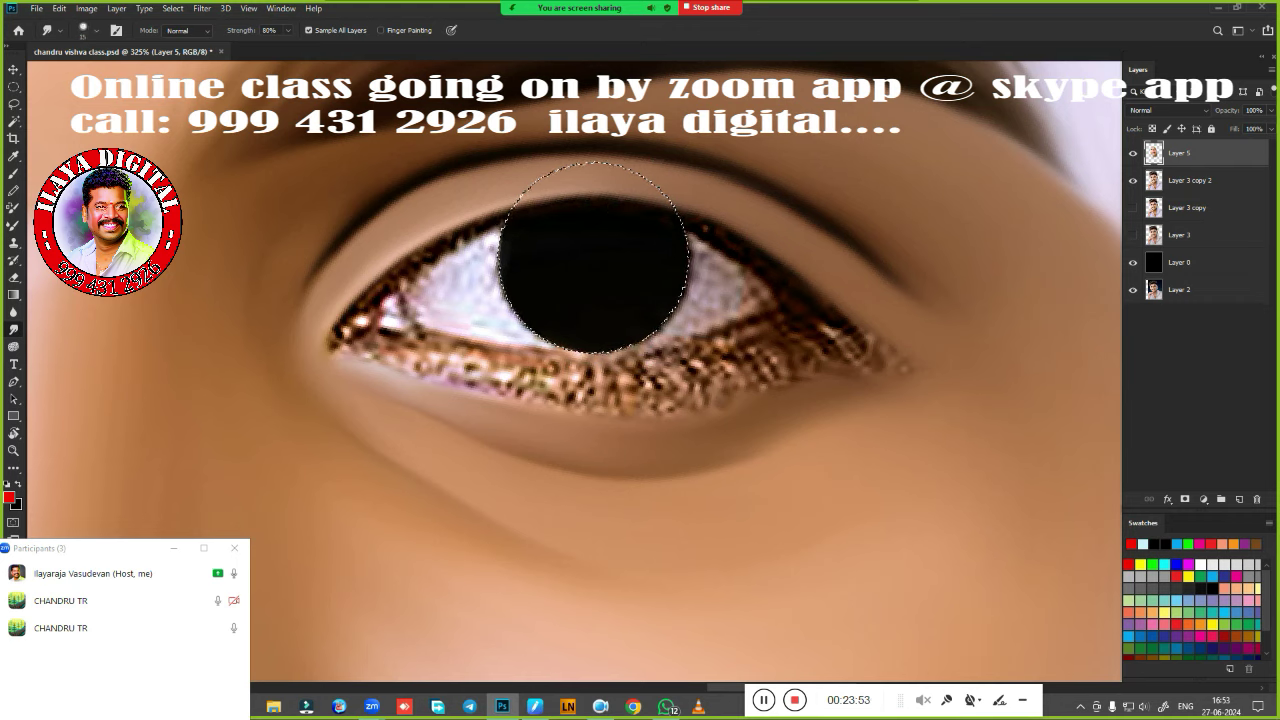
pyautogui.press(']')
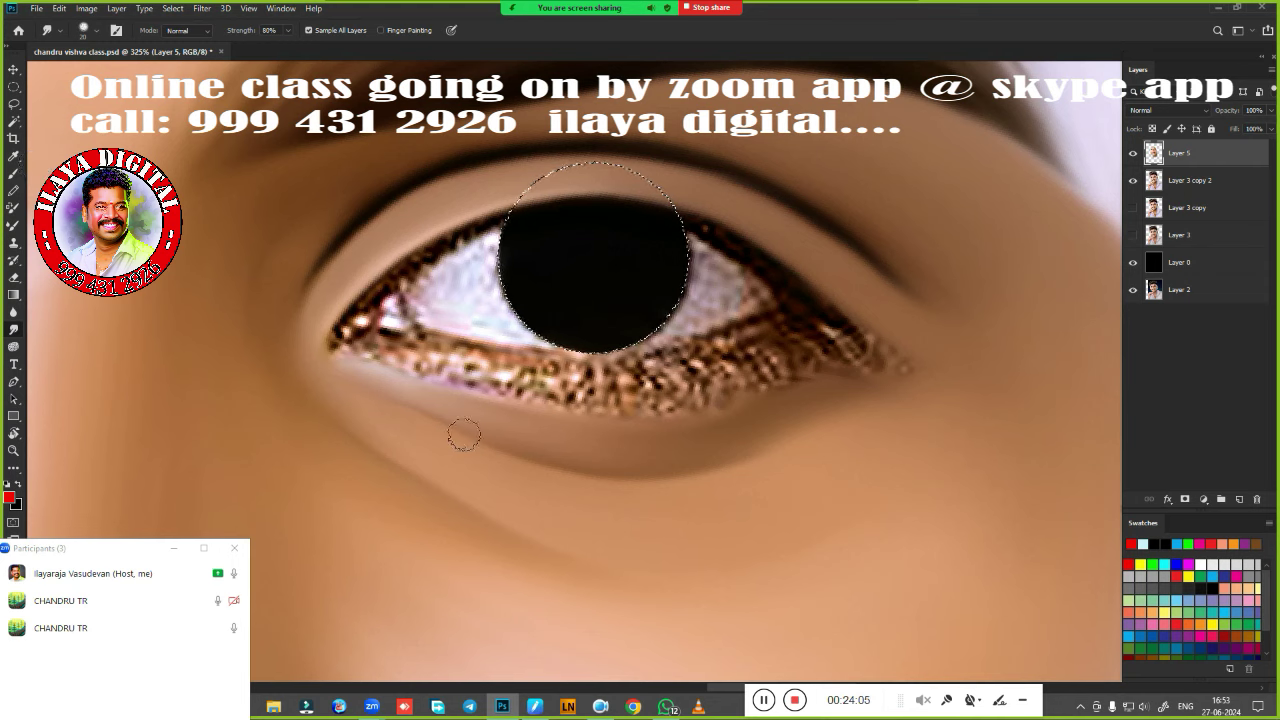
pyautogui.moveTo(765, 700); pyautogui.dragTo(516, 698)
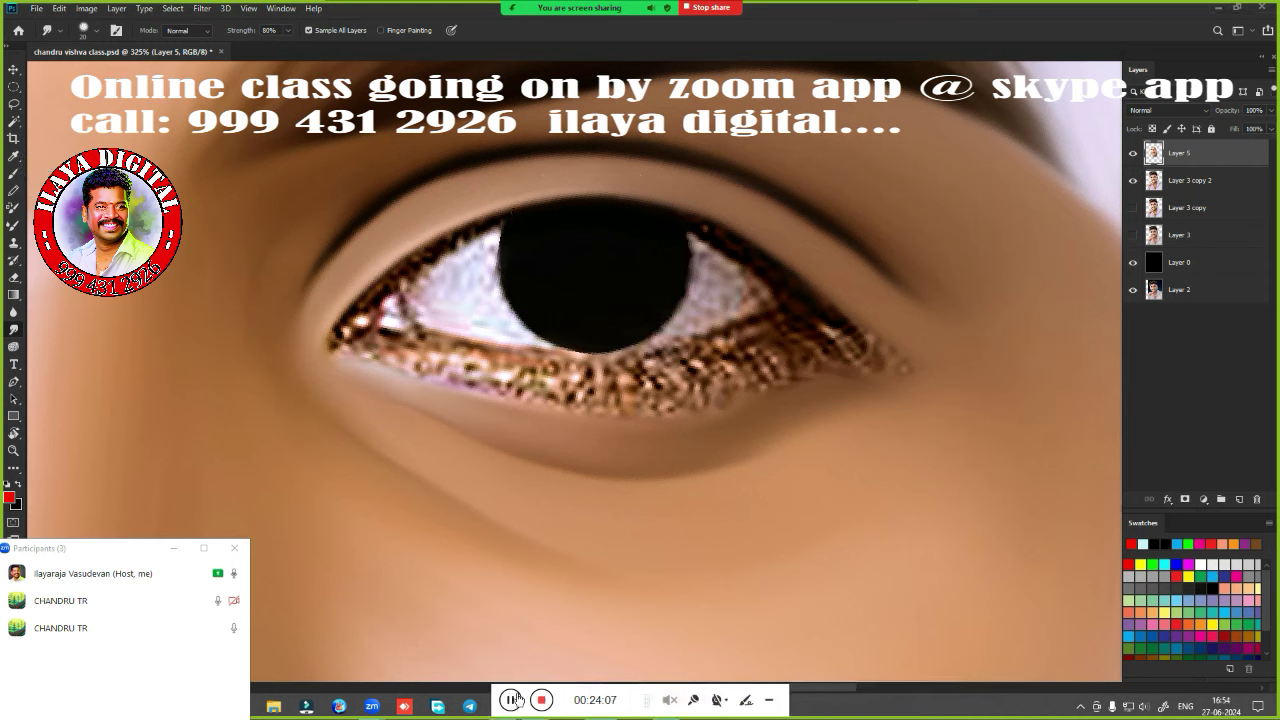
pyautogui.moveTo(655, 706); pyautogui.dragTo(881, 693)
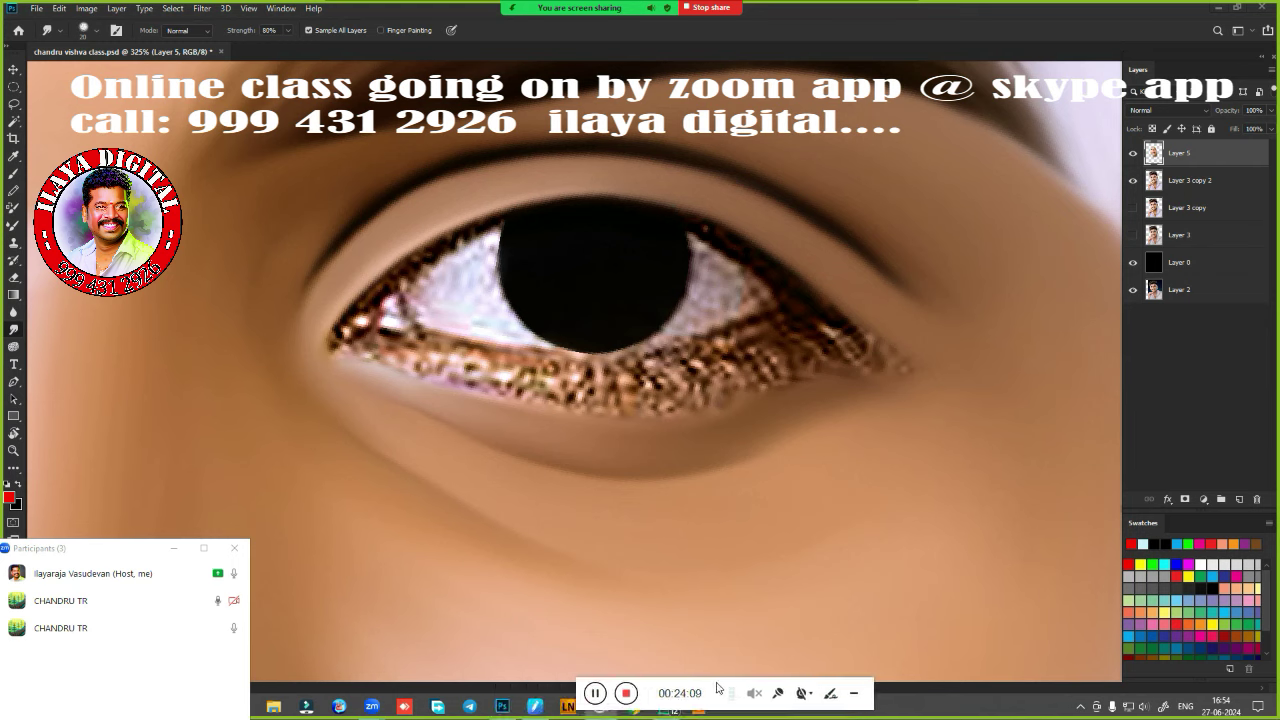
pyautogui.click(583, 252)
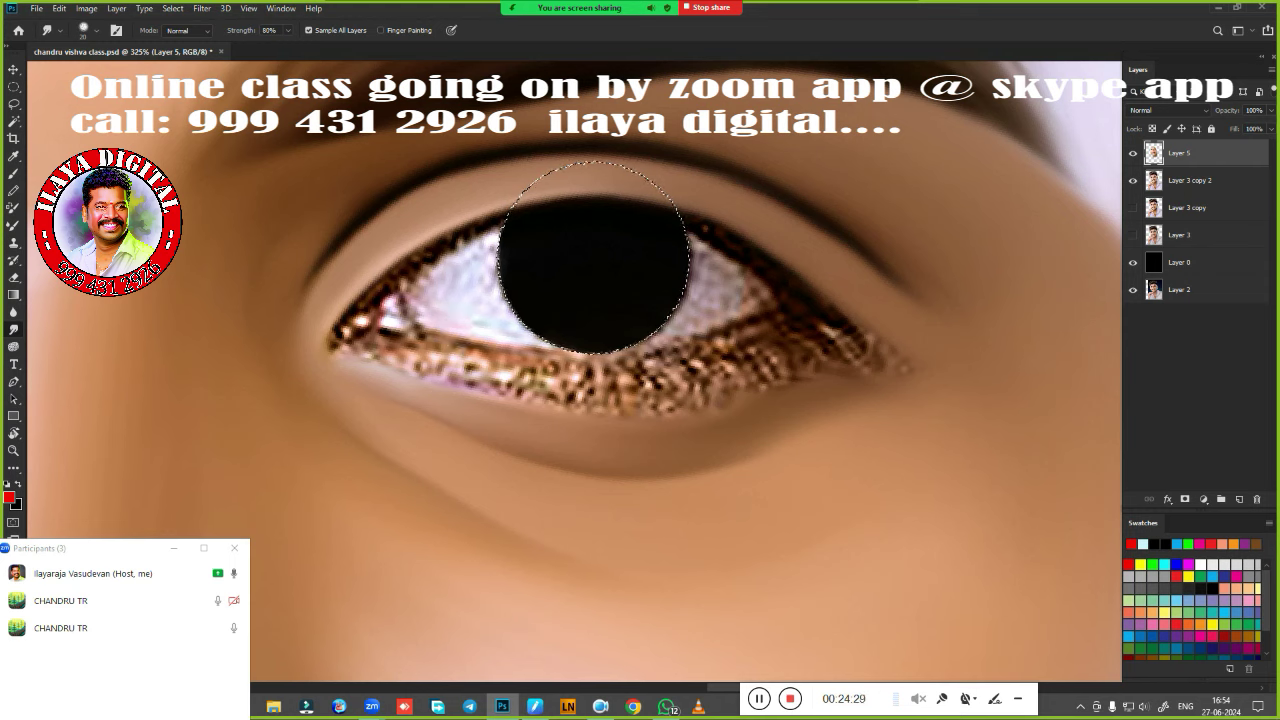
# Set the Mixer Brush colour to pale cyan #dbf4fb.
pyautogui.press('b')
pyautogui.click(165, 32)
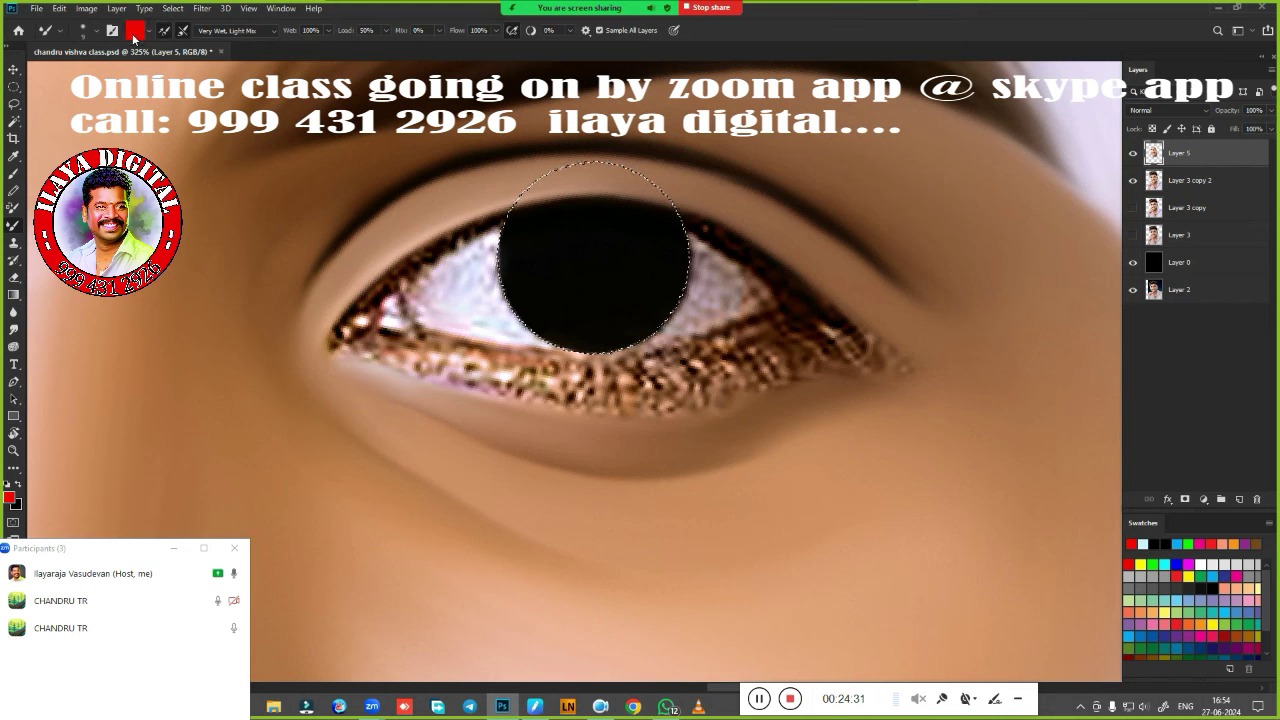
pyautogui.click(136, 33)
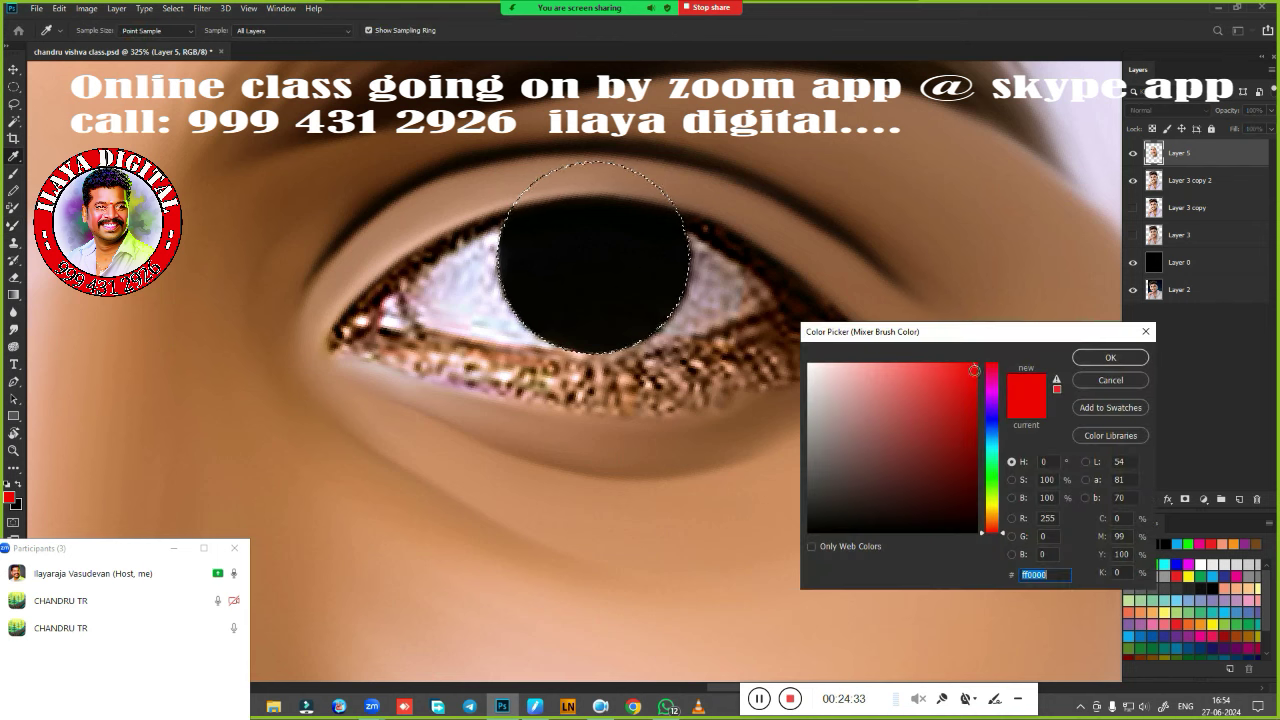
pyautogui.moveTo(992, 457); pyautogui.dragTo(992, 441)
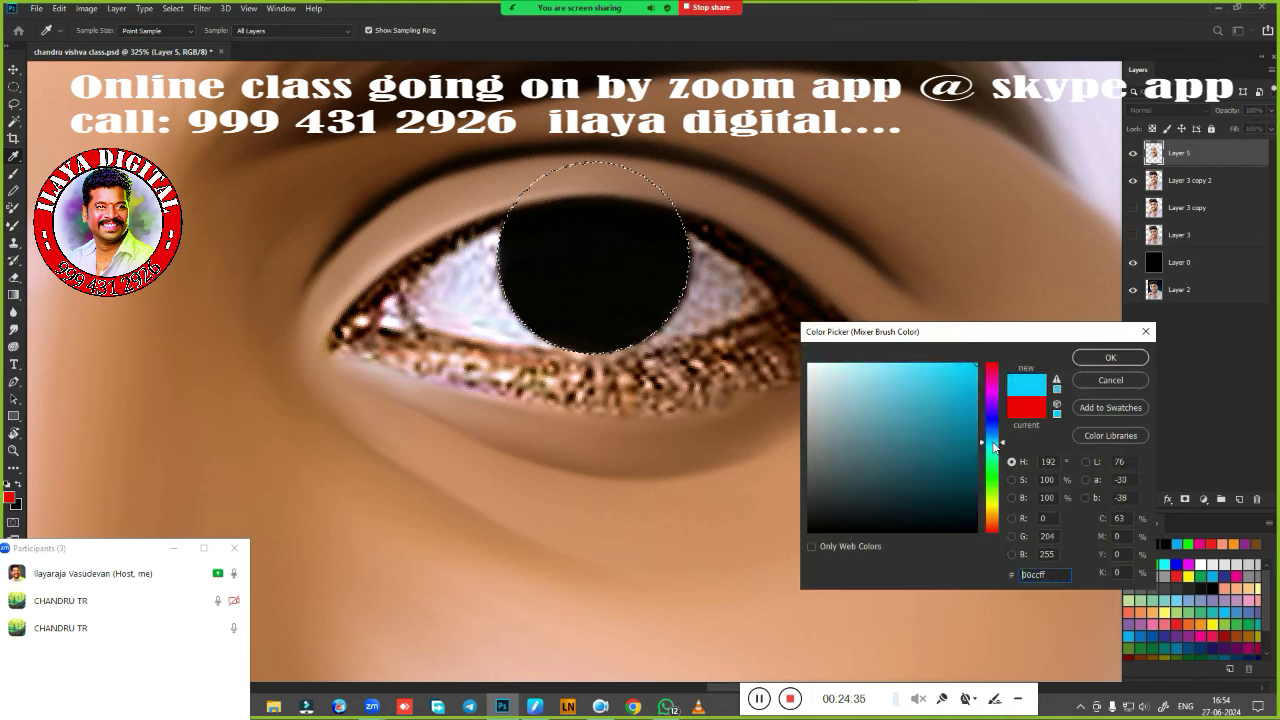
pyautogui.click(829, 365)
pyautogui.click(1107, 356)
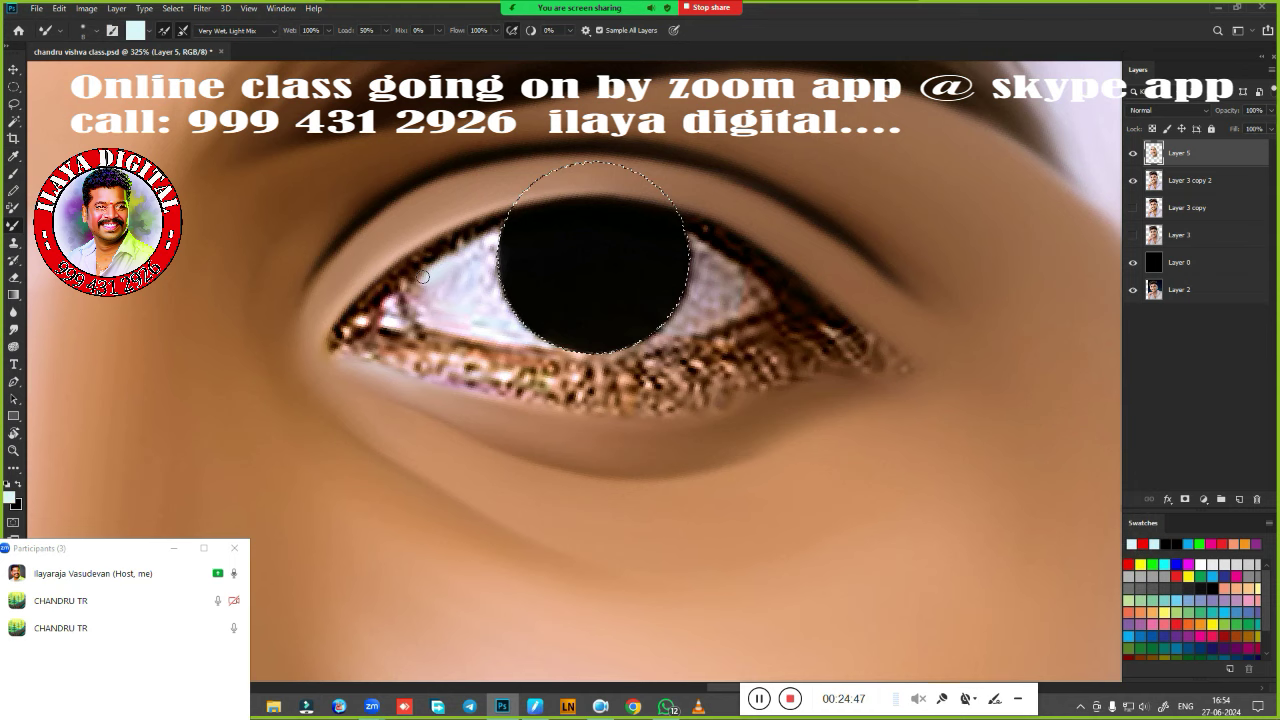
# Paint the eye white pale cyan on both sides of the iris, covering the pink patches.
pyautogui.moveTo(422, 277)
pyautogui.mouseDown()
pyautogui.moveTo(432, 272)
pyautogui.moveTo(414, 285)
pyautogui.mouseUp()
pyautogui.moveTo(488, 242)
pyautogui.mouseDown()
pyautogui.moveTo(446, 252)
pyautogui.moveTo(466, 303)
pyautogui.mouseUp()
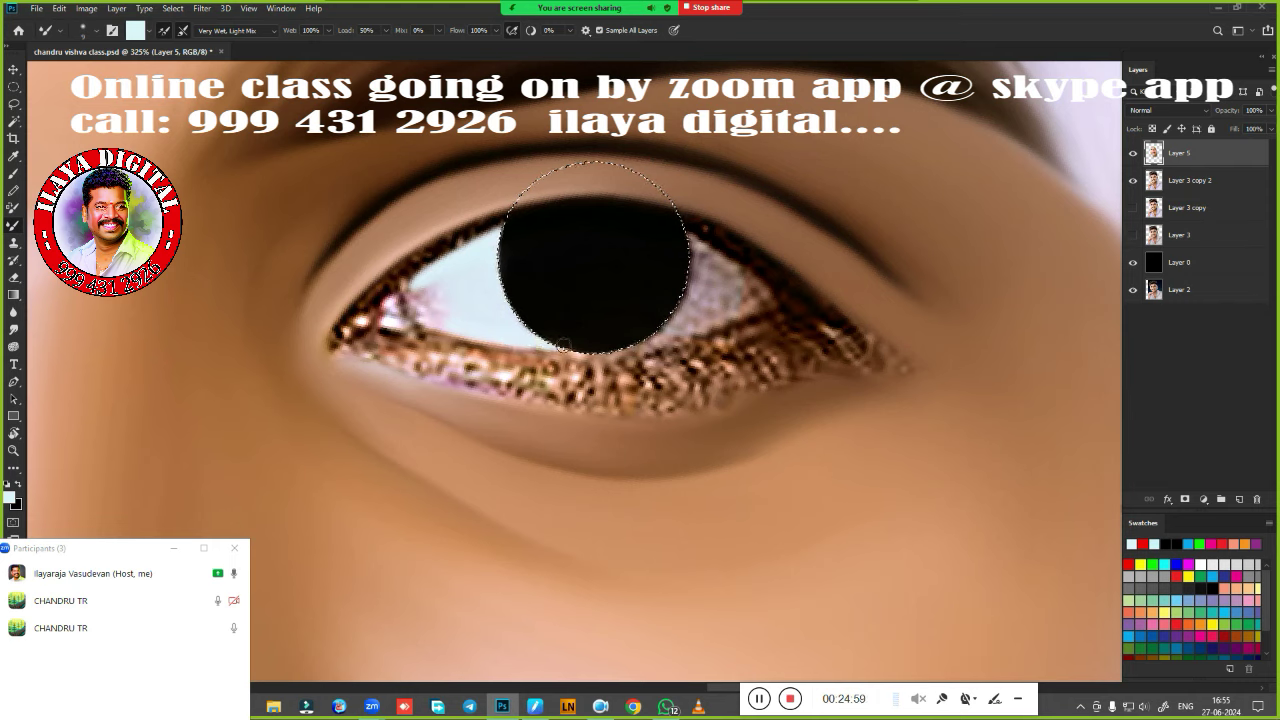
pyautogui.moveTo(456, 276)
pyautogui.mouseDown()
pyautogui.moveTo(422, 298)
pyautogui.moveTo(457, 303)
pyautogui.mouseUp()
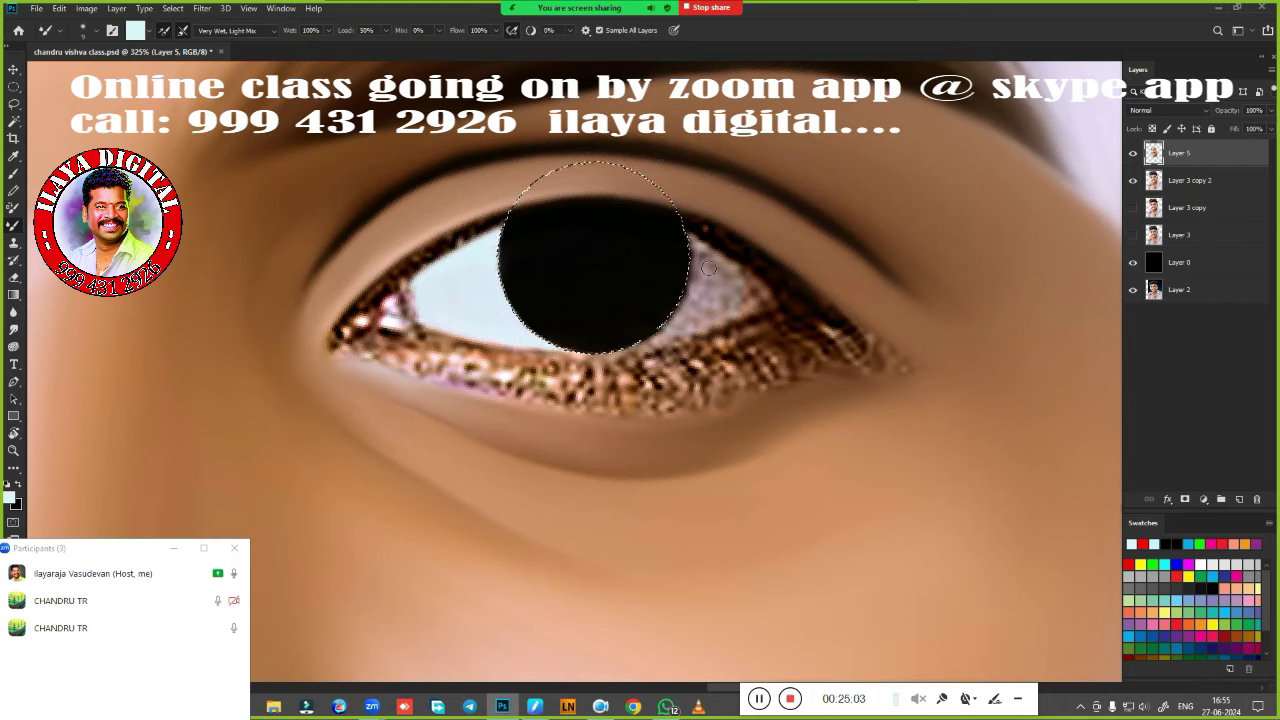
pyautogui.moveTo(692, 243); pyautogui.dragTo(756, 286)
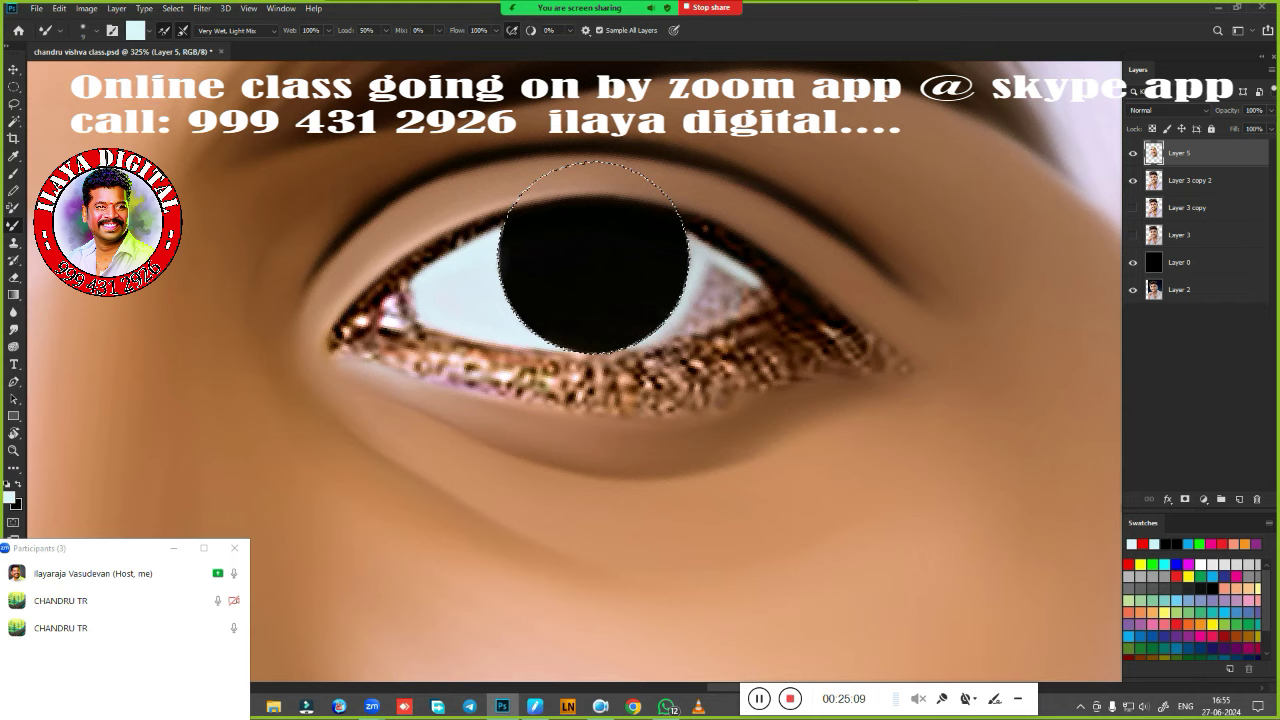
pyautogui.moveTo(746, 311)
pyautogui.mouseDown()
pyautogui.moveTo(680, 332)
pyautogui.moveTo(758, 312)
pyautogui.moveTo(689, 337)
pyautogui.mouseUp()
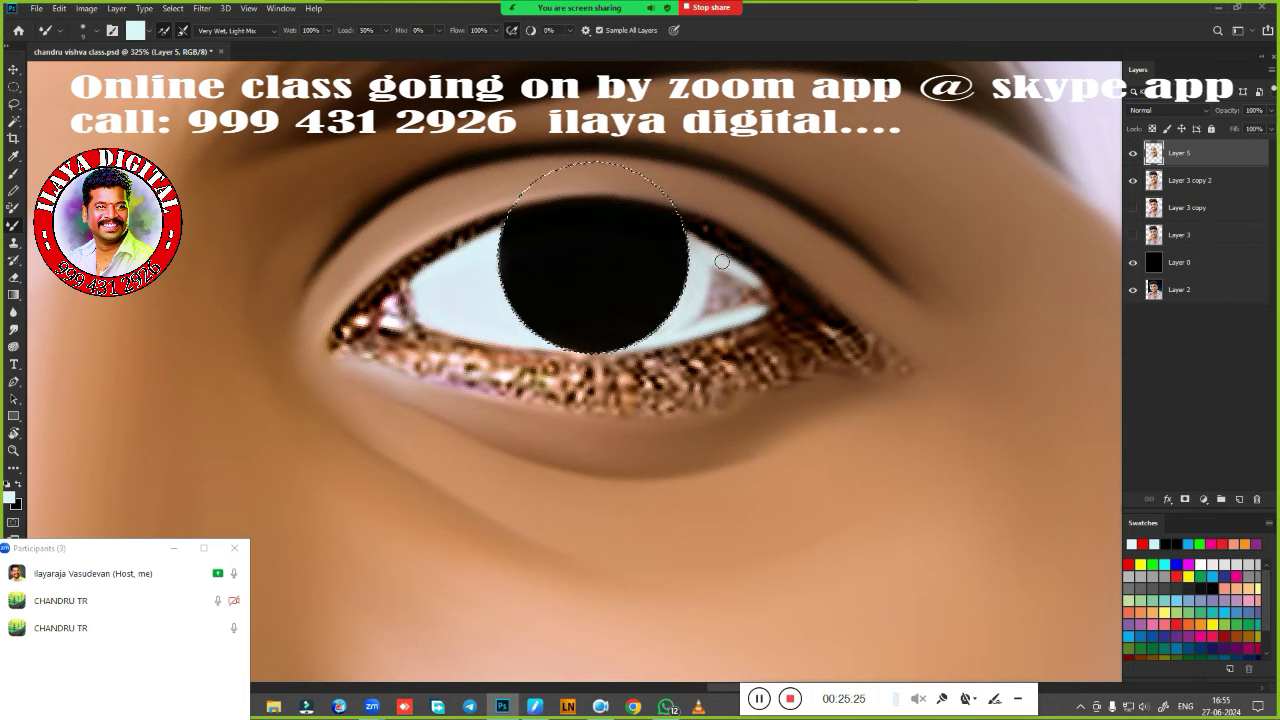
pyautogui.moveTo(719, 264); pyautogui.dragTo(754, 303)
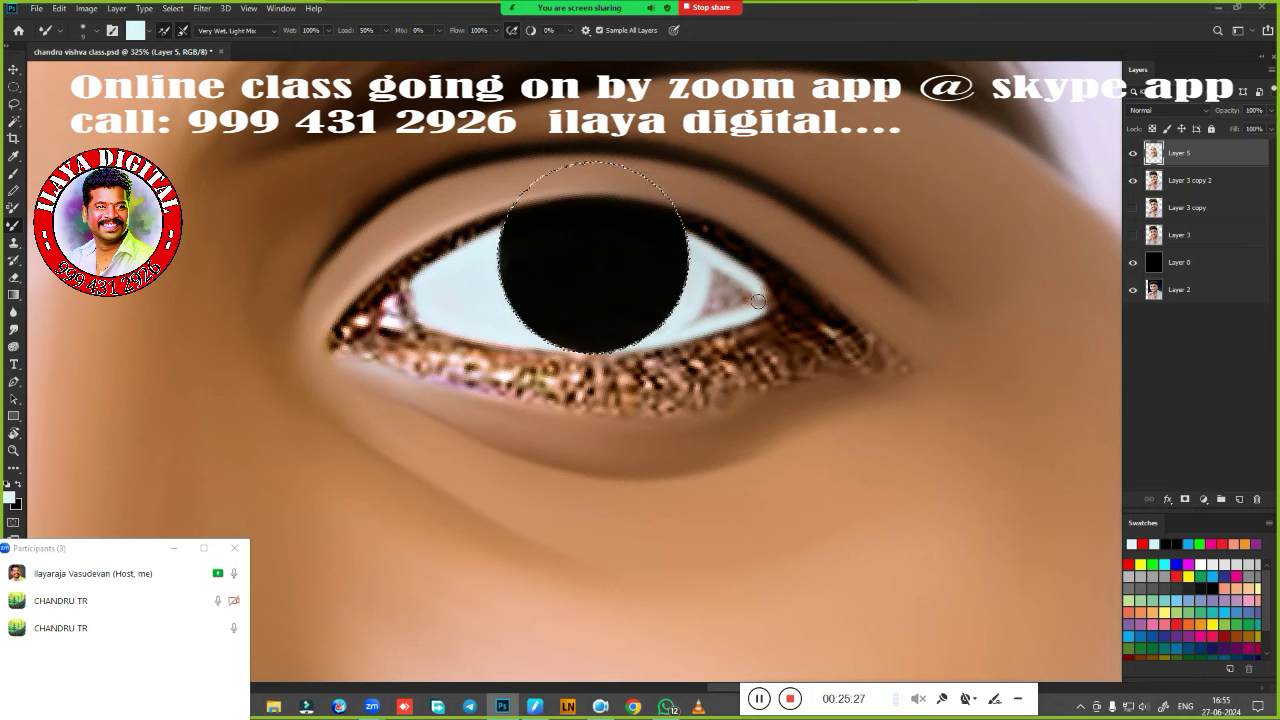
pyautogui.moveTo(700, 271)
pyautogui.mouseDown()
pyautogui.moveTo(727, 302)
pyautogui.moveTo(668, 316)
pyautogui.mouseUp()
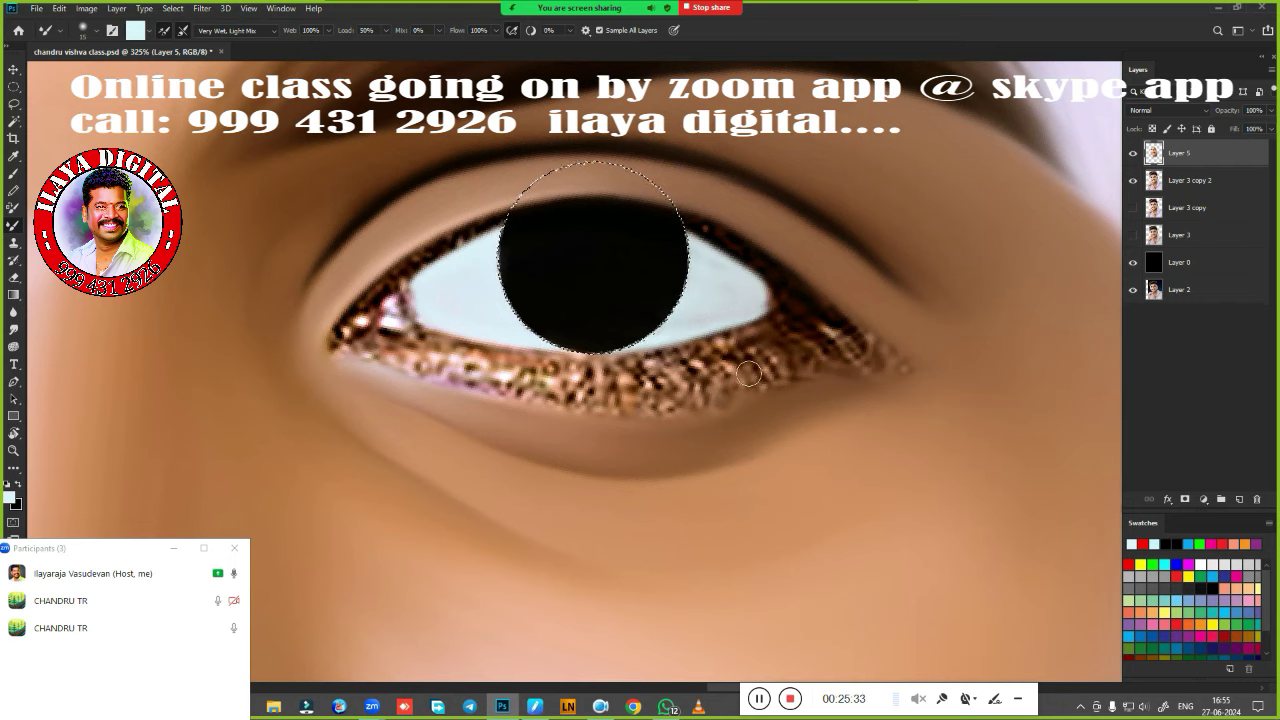
# Tint the inner corner and lower lid red with the Mixer Brush, then clean the brush.
pyautogui.click(1145, 543)
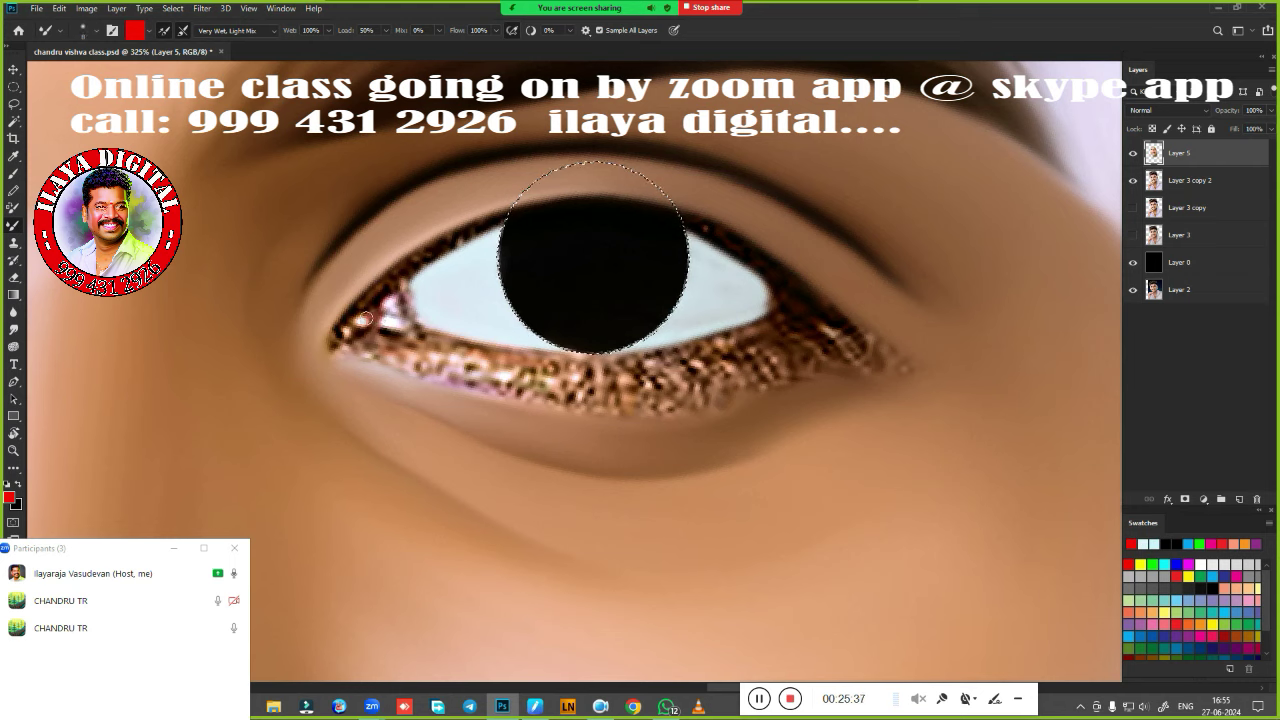
pyautogui.moveTo(366, 318)
pyautogui.mouseDown()
pyautogui.moveTo(408, 288)
pyautogui.moveTo(372, 320)
pyautogui.moveTo(411, 325)
pyautogui.moveTo(428, 272)
pyautogui.moveTo(418, 300)
pyautogui.moveTo(450, 326)
pyautogui.moveTo(441, 332)
pyautogui.mouseUp()
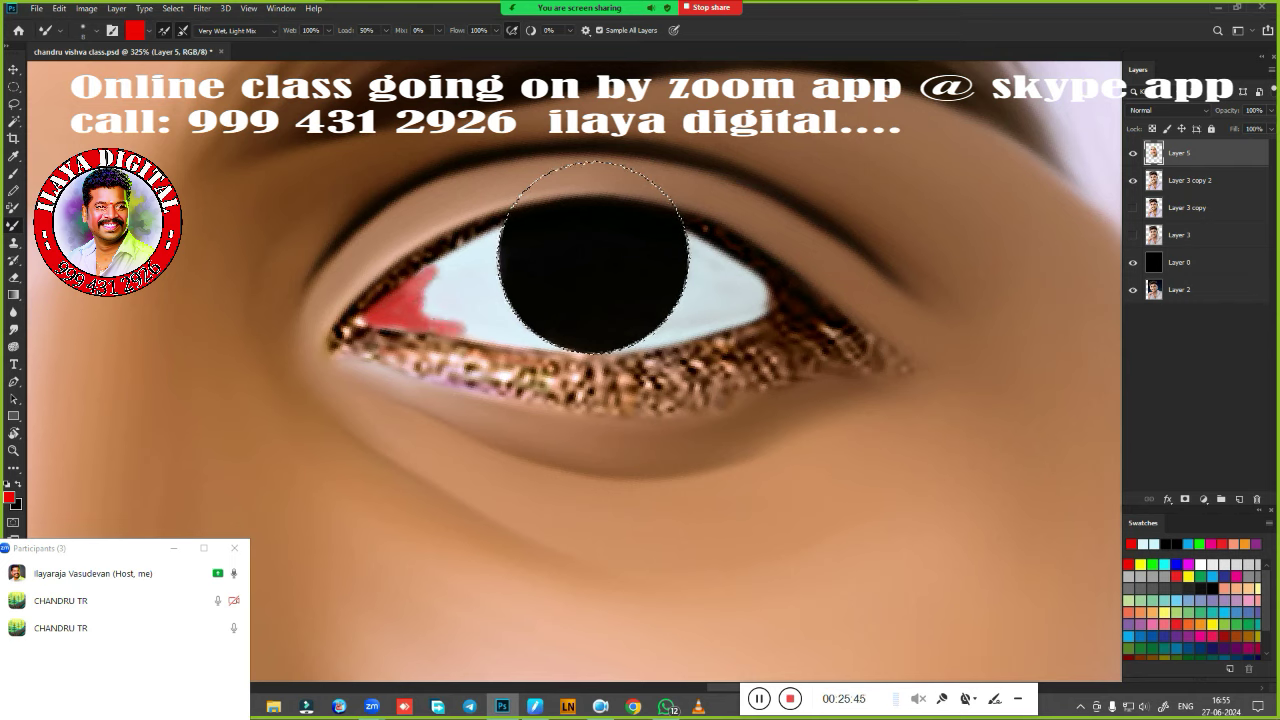
pyautogui.moveTo(765, 300); pyautogui.dragTo(679, 340)
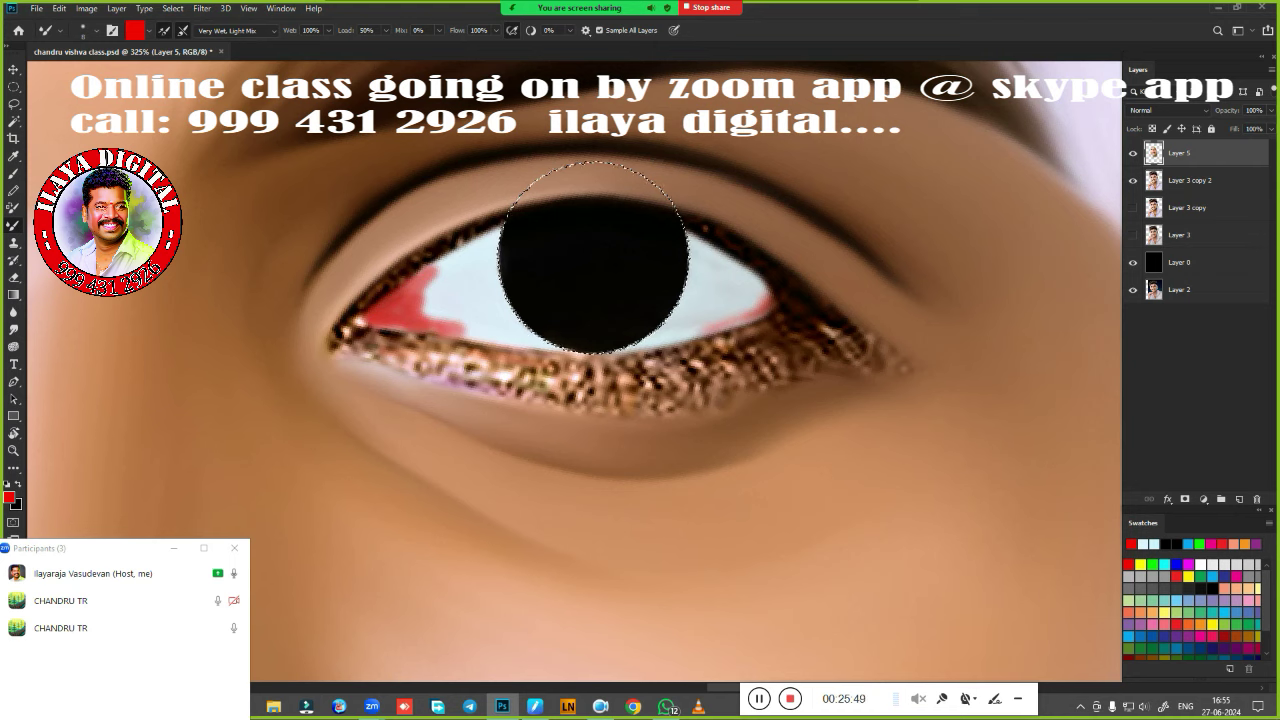
pyautogui.click(149, 30)
pyautogui.click(175, 62)
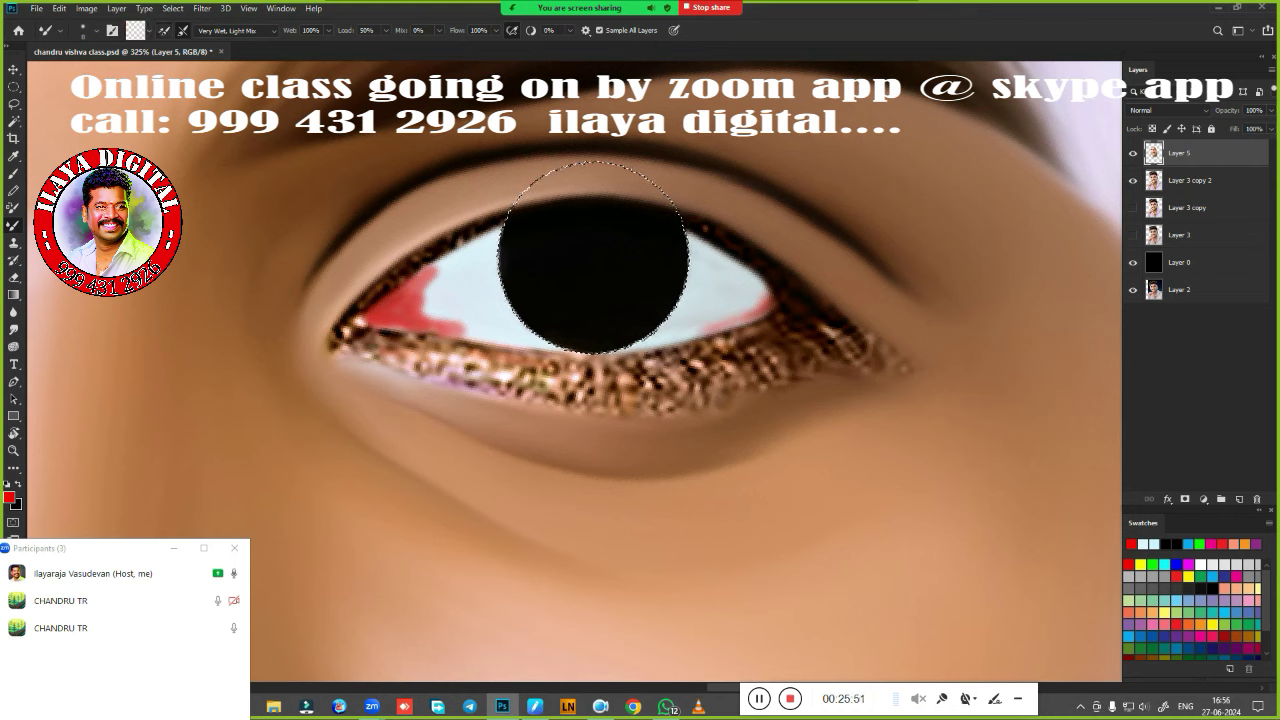
# Smudge the red inner-corner and pink outer-corner patches into the eye white, then zoom out.
pyautogui.press('r')
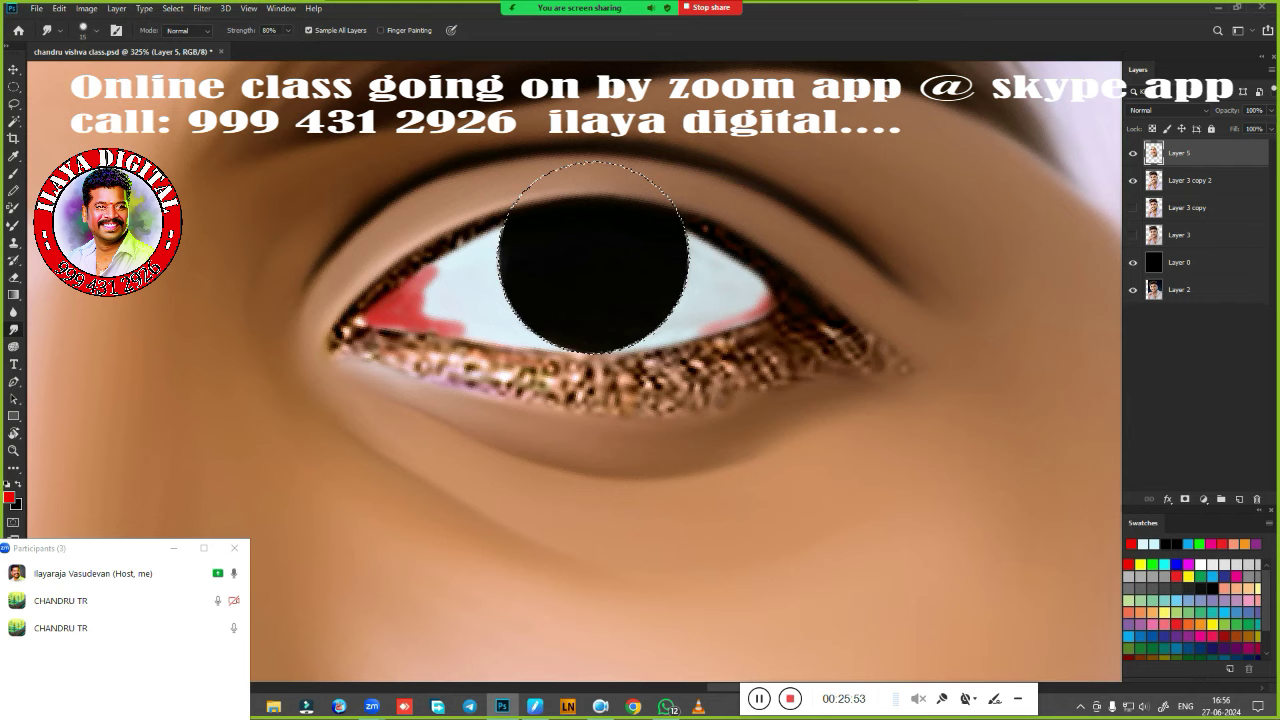
pyautogui.moveTo(437, 286); pyautogui.dragTo(474, 325)
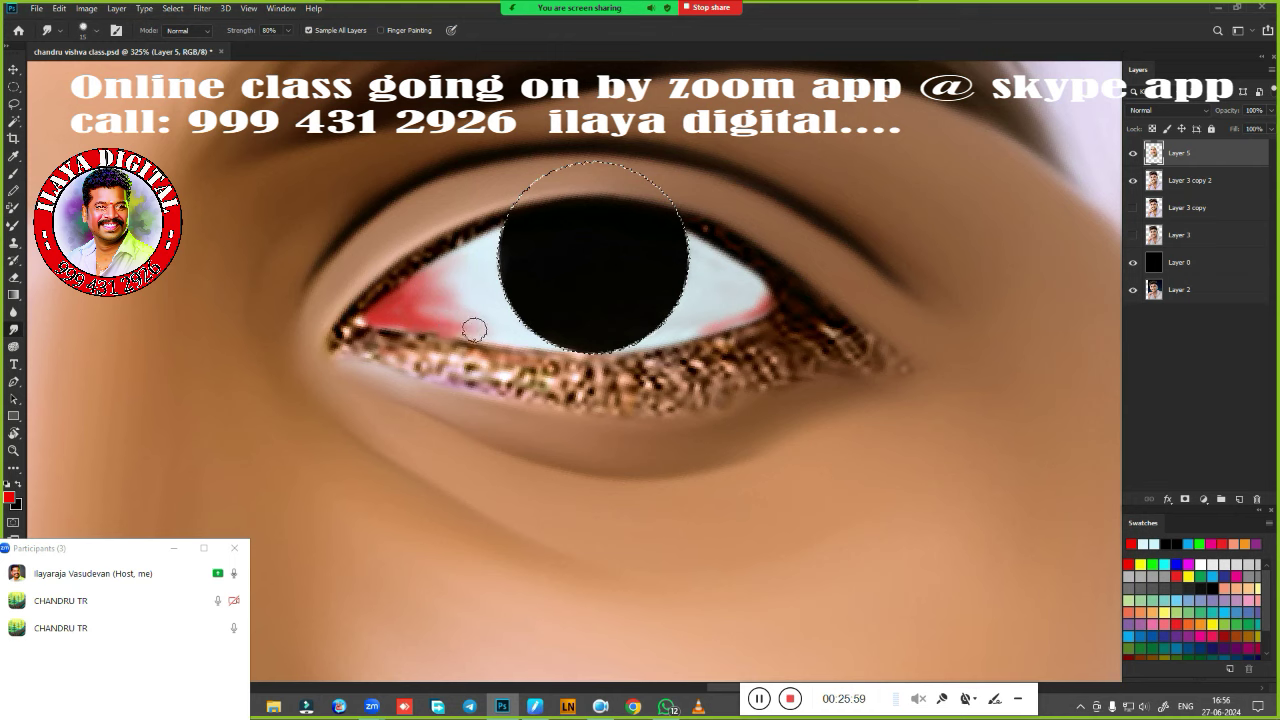
pyautogui.moveTo(474, 325)
pyautogui.mouseDown()
pyautogui.moveTo(492, 331)
pyautogui.moveTo(452, 272)
pyautogui.mouseUp()
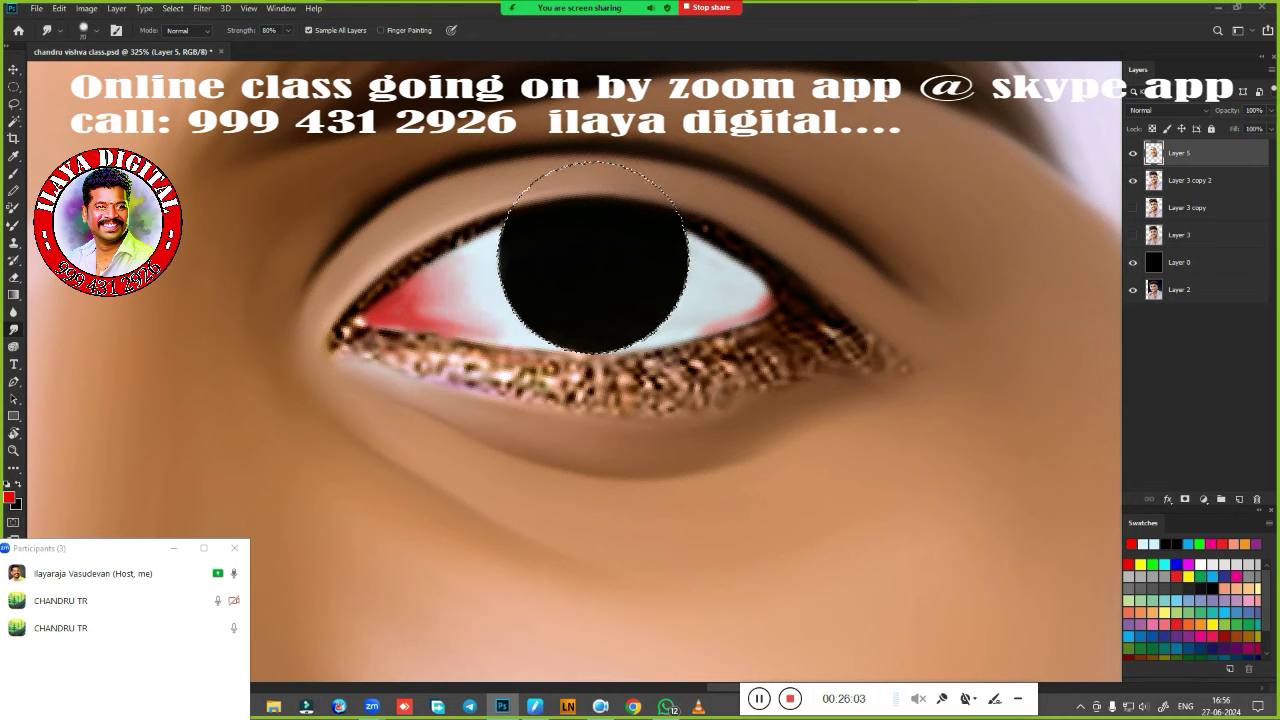
pyautogui.moveTo(452, 272)
pyautogui.mouseDown()
pyautogui.moveTo(435, 298)
pyautogui.moveTo(449, 306)
pyautogui.moveTo(423, 291)
pyautogui.moveTo(476, 330)
pyautogui.moveTo(456, 333)
pyautogui.moveTo(495, 340)
pyautogui.moveTo(430, 328)
pyautogui.moveTo(505, 336)
pyautogui.moveTo(397, 315)
pyautogui.moveTo(440, 325)
pyautogui.moveTo(443, 278)
pyautogui.moveTo(471, 253)
pyautogui.moveTo(438, 299)
pyautogui.moveTo(423, 294)
pyautogui.moveTo(432, 305)
pyautogui.mouseUp()
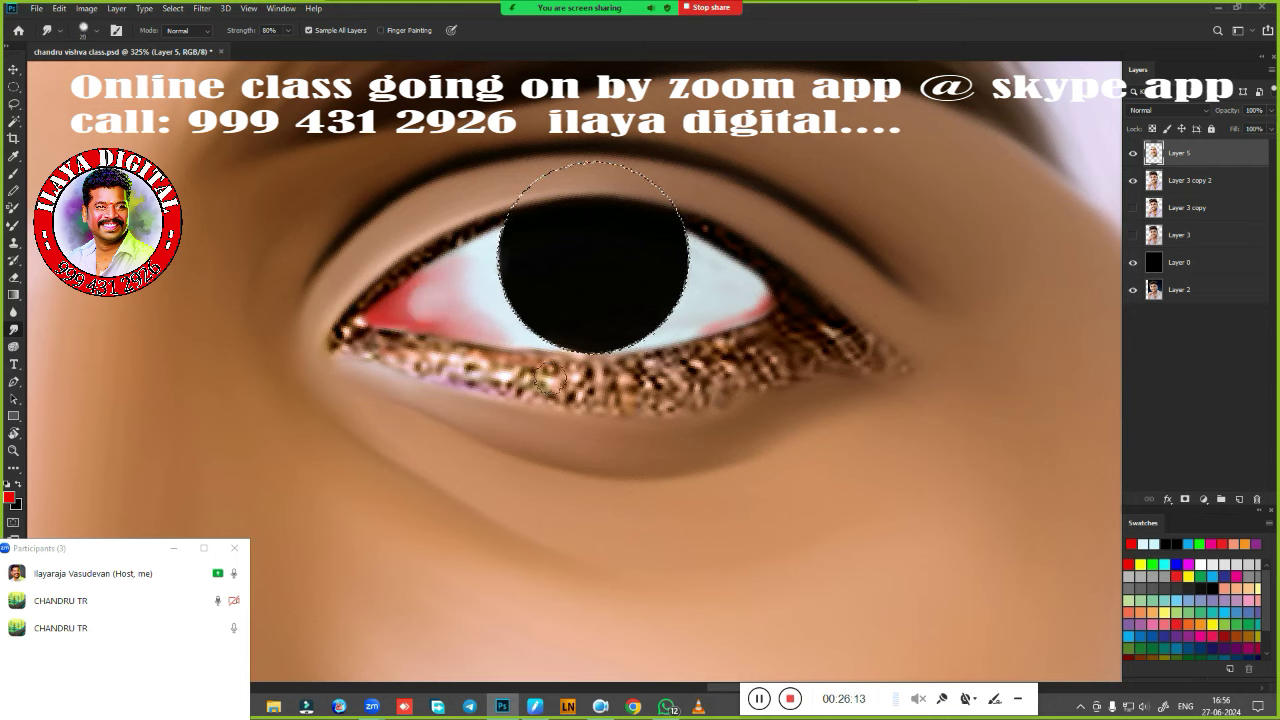
pyautogui.press(']')
pyautogui.moveTo(450, 297); pyautogui.dragTo(469, 303)
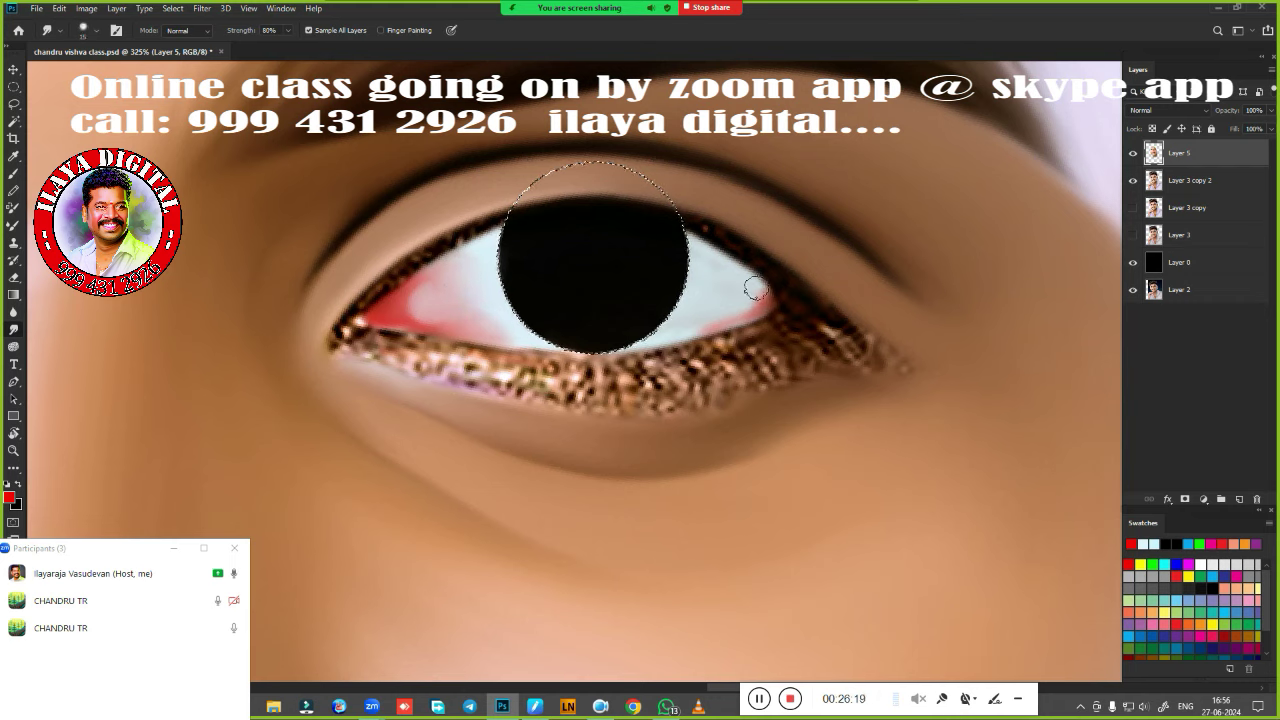
pyautogui.moveTo(752, 285)
pyautogui.mouseDown()
pyautogui.moveTo(764, 300)
pyautogui.moveTo(731, 289)
pyautogui.moveTo(714, 318)
pyautogui.mouseUp()
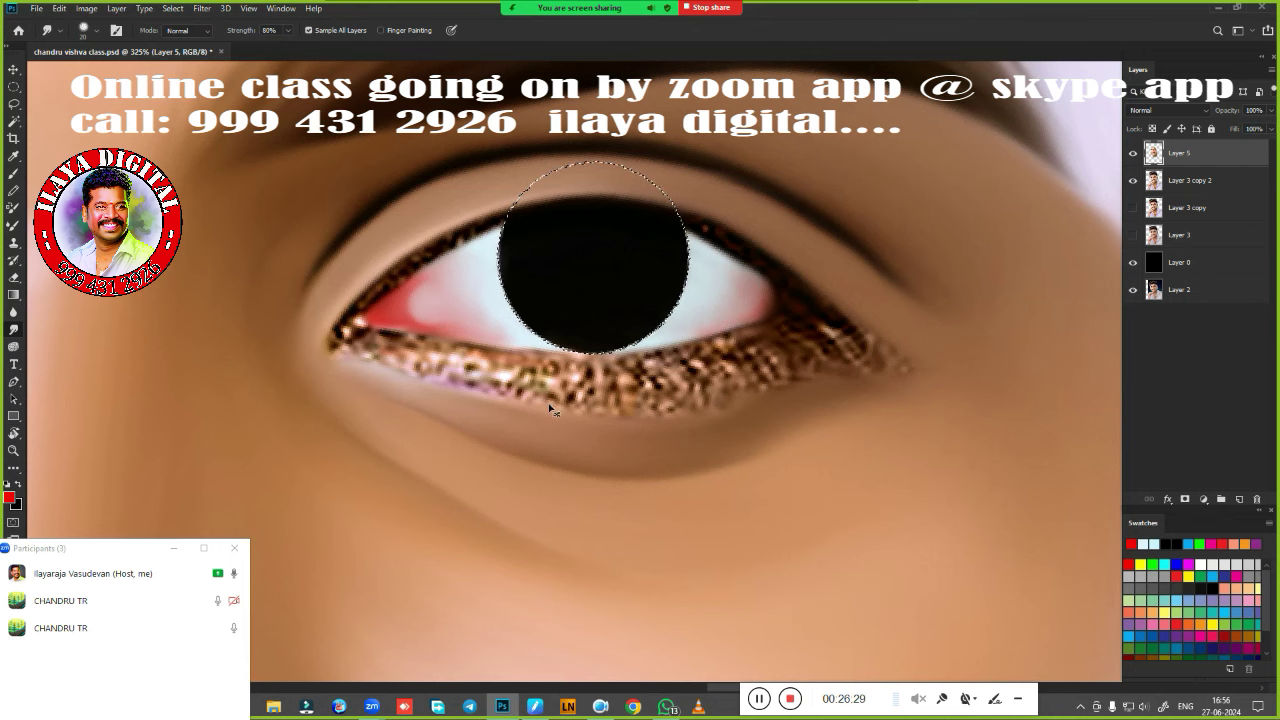
pyautogui.moveTo(612, 417)
pyautogui.mouseDown()
pyautogui.moveTo(511, 442)
pyautogui.moveTo(626, 366)
pyautogui.mouseUp()
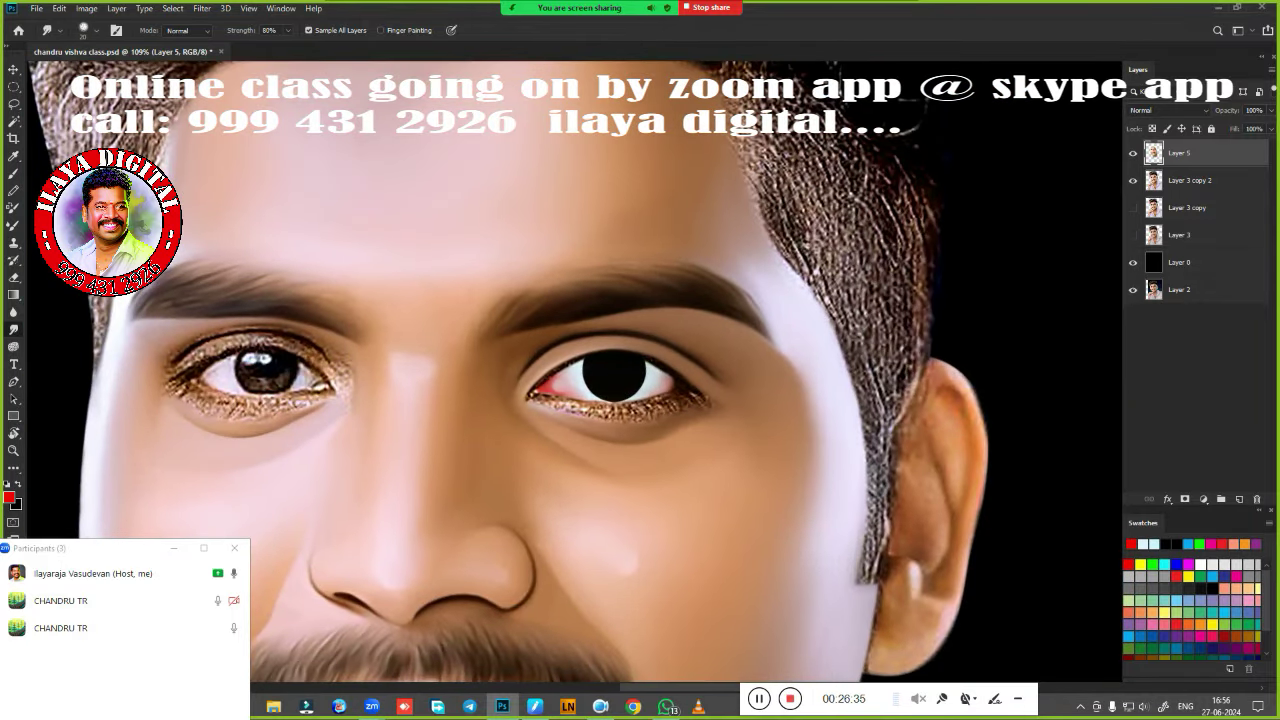
# Add a new layer and toggle Layer 5 to compare with the original photo eye.
pyautogui.moveTo(594, 418); pyautogui.dragTo(893, 345)
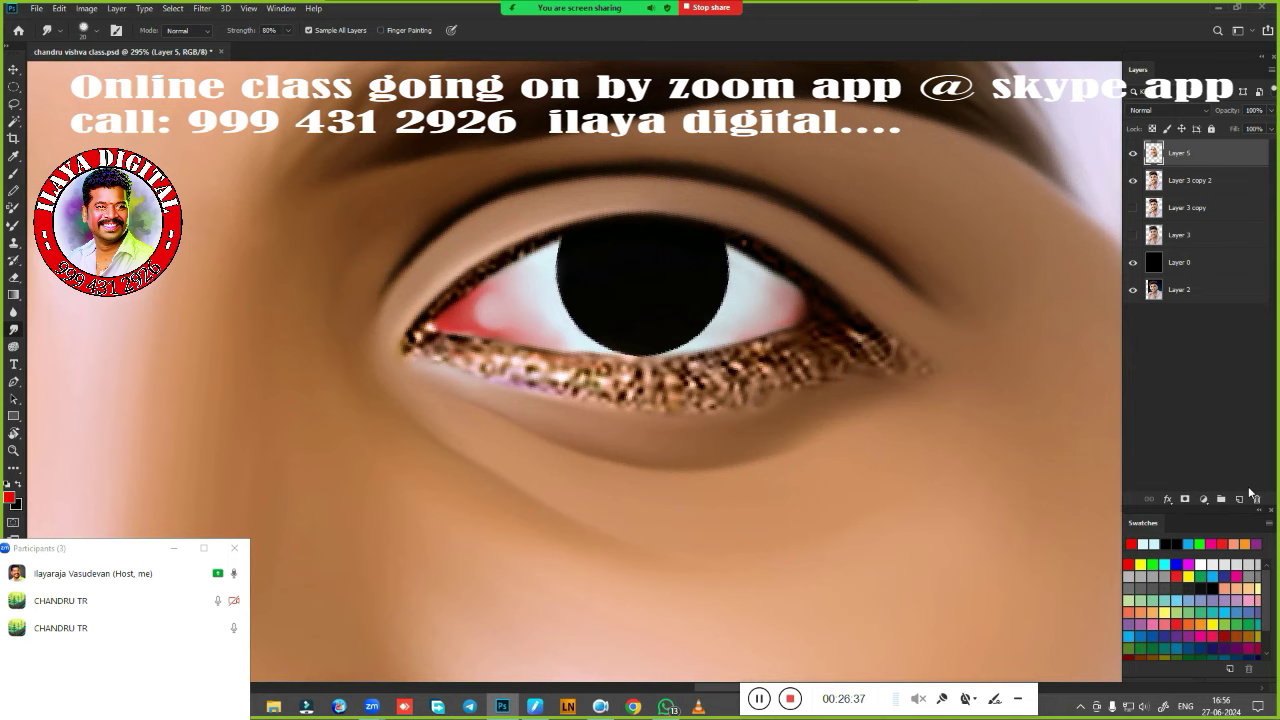
pyautogui.click(1240, 498)
pyautogui.click(1133, 180)
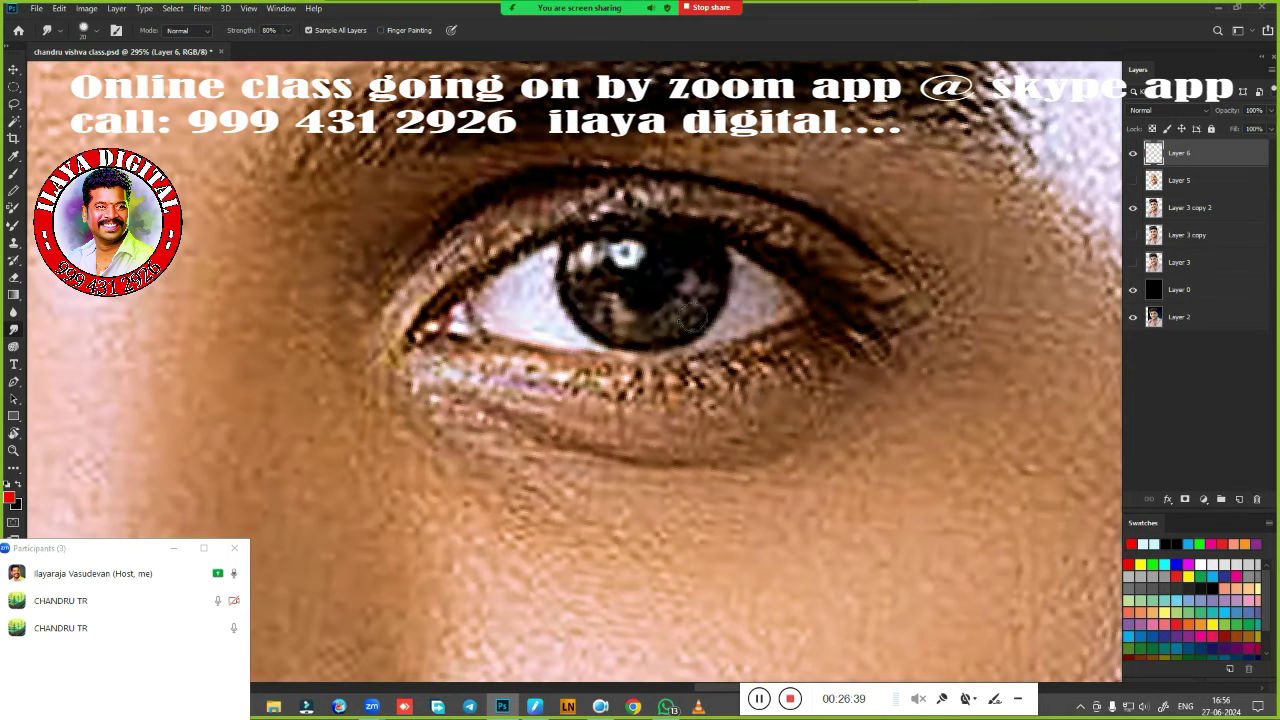
pyautogui.hotkey('ctrl', '+')
pyautogui.click(1133, 180)
pyautogui.hotkey('ctrl', '-')
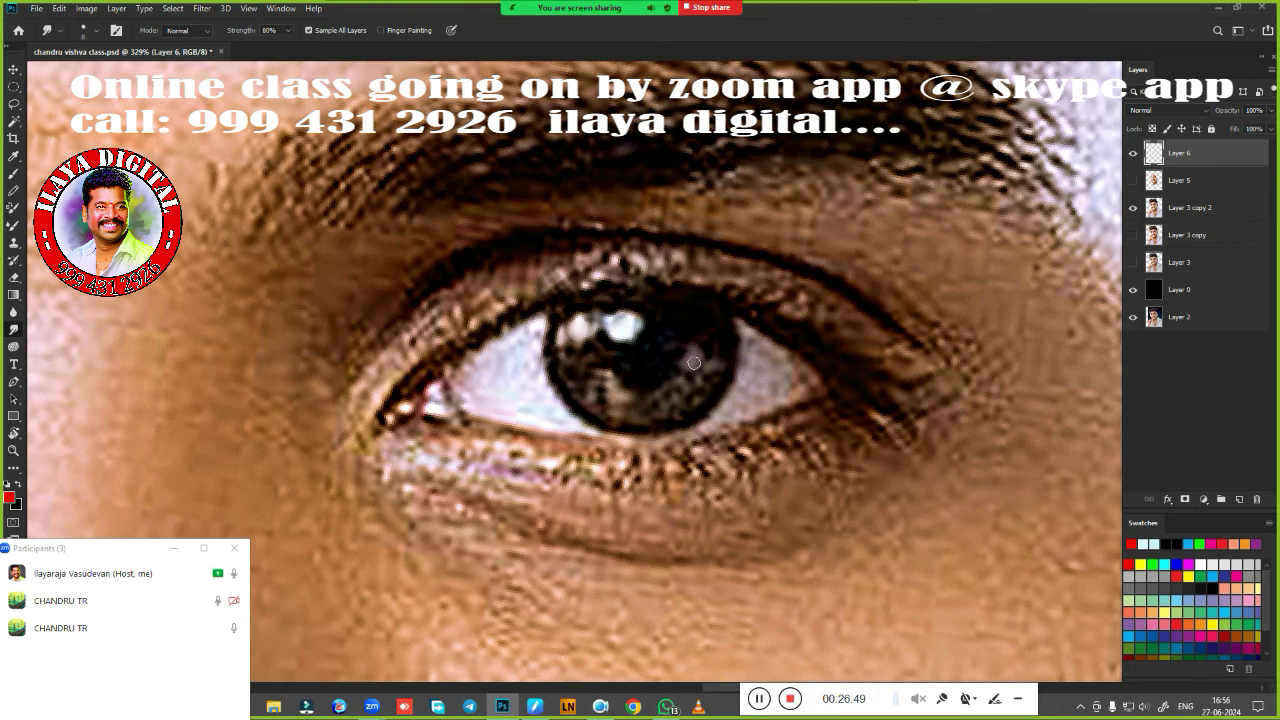
pyautogui.click(1133, 180)
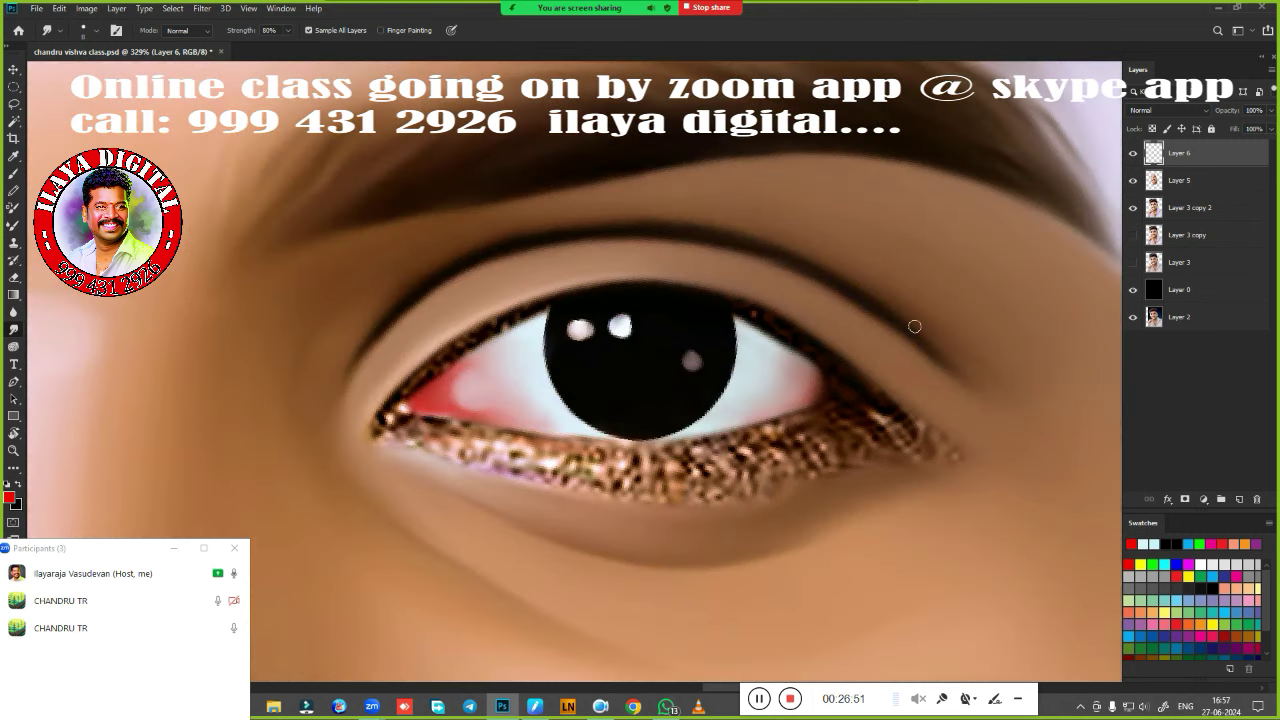
# Paint two white catchlights and a small grey highlight dot in the pupil.
pyautogui.scroll(1, 650, 360)
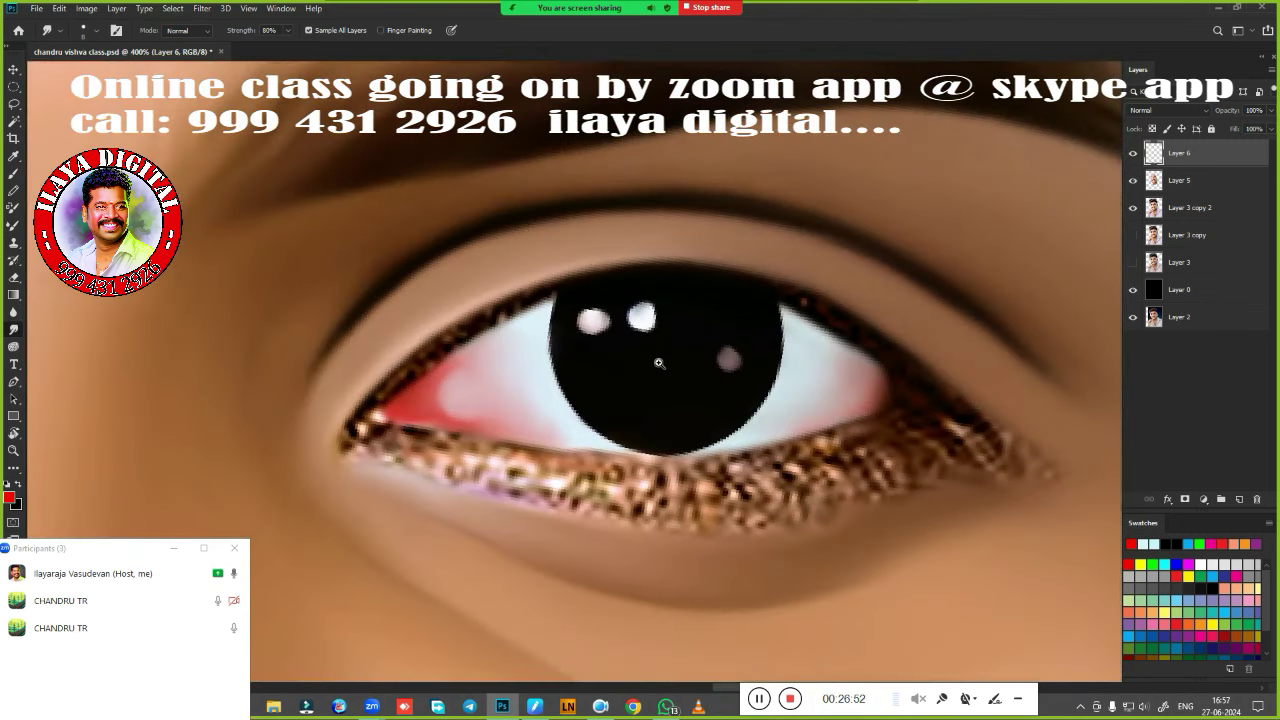
pyautogui.moveTo(657, 363); pyautogui.dragTo(615, 354)
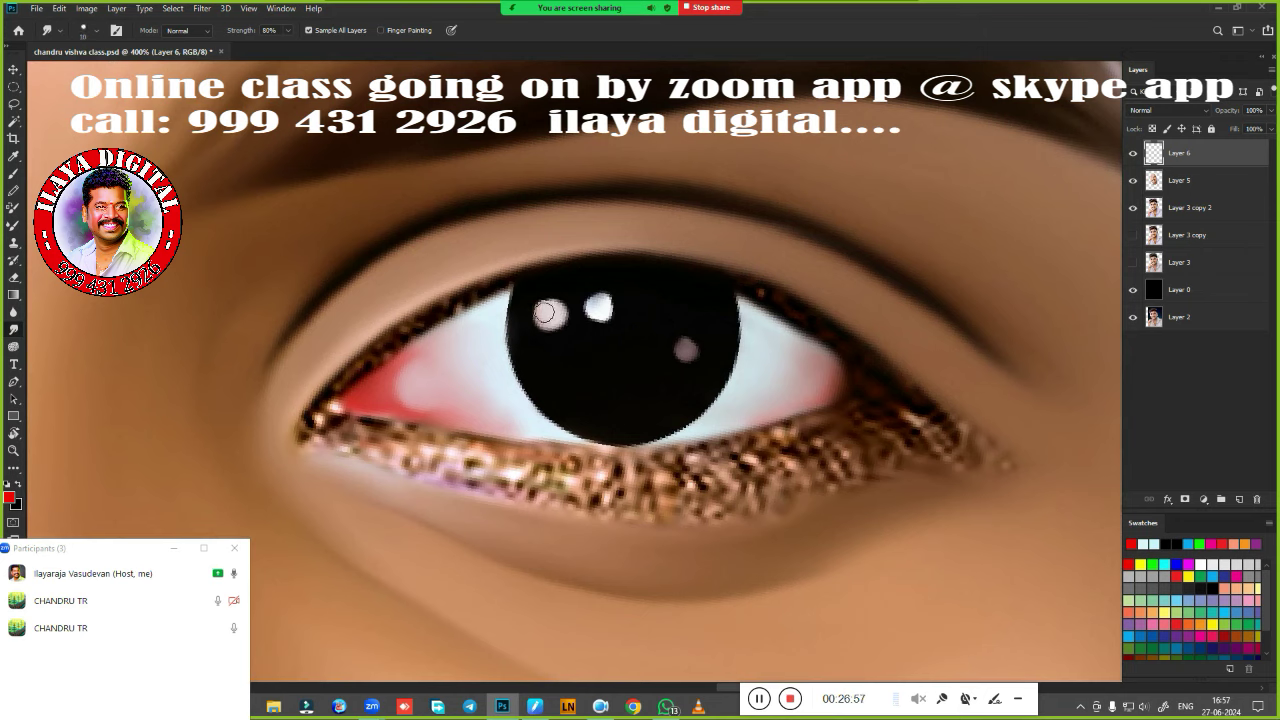
pyautogui.press('[')
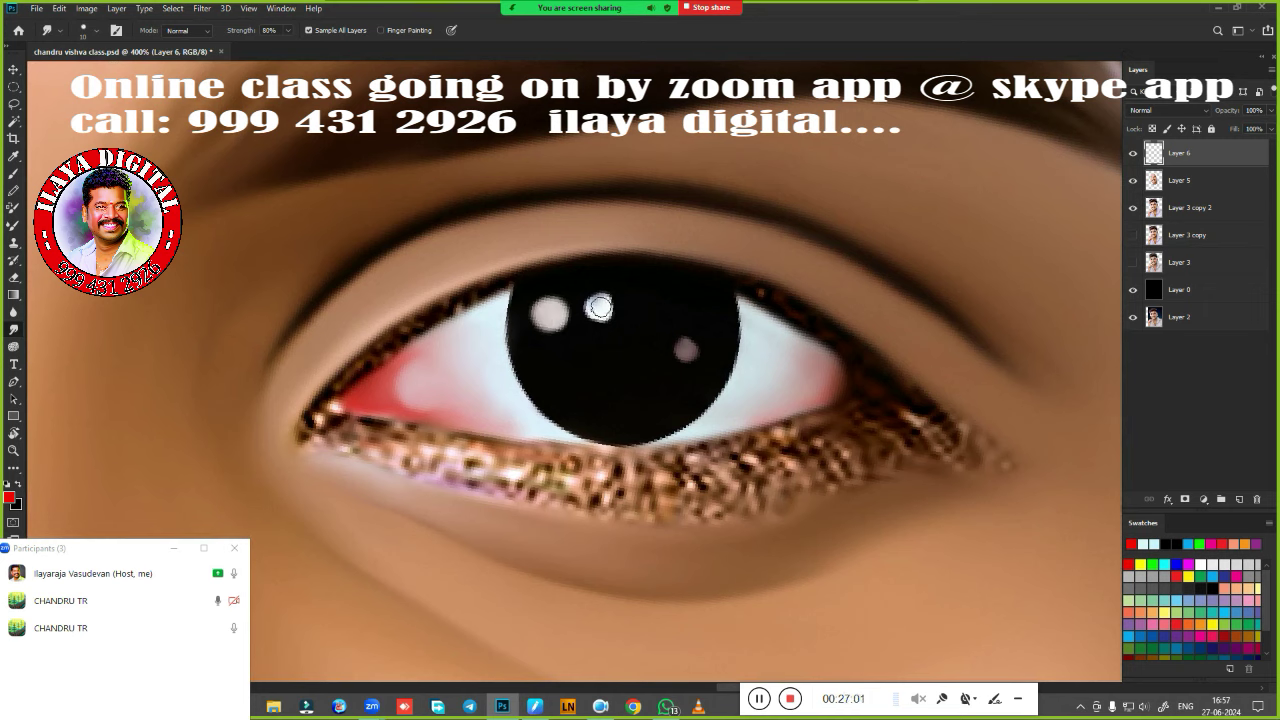
pyautogui.moveTo(600, 307); pyautogui.dragTo(604, 307)
pyautogui.click(598, 308)
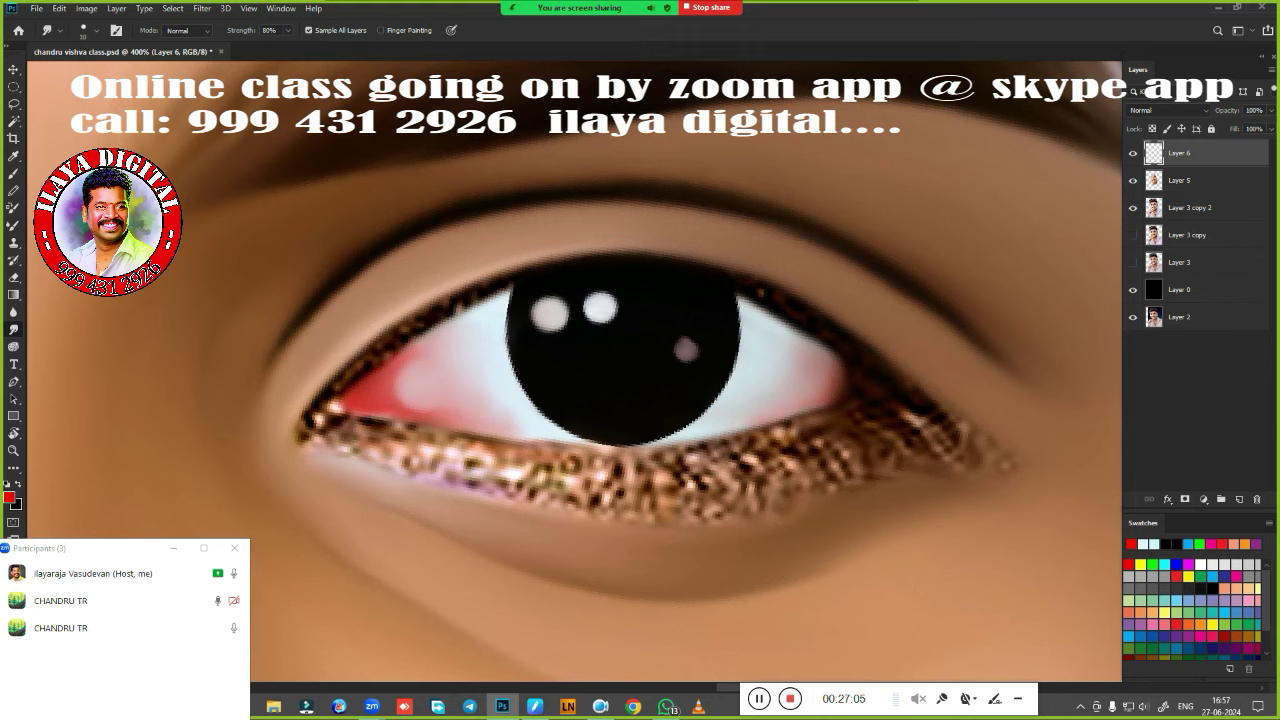
pyautogui.click(687, 353)
pyautogui.scroll(-5, 757, 366)
pyautogui.scroll(2, 757, 366)
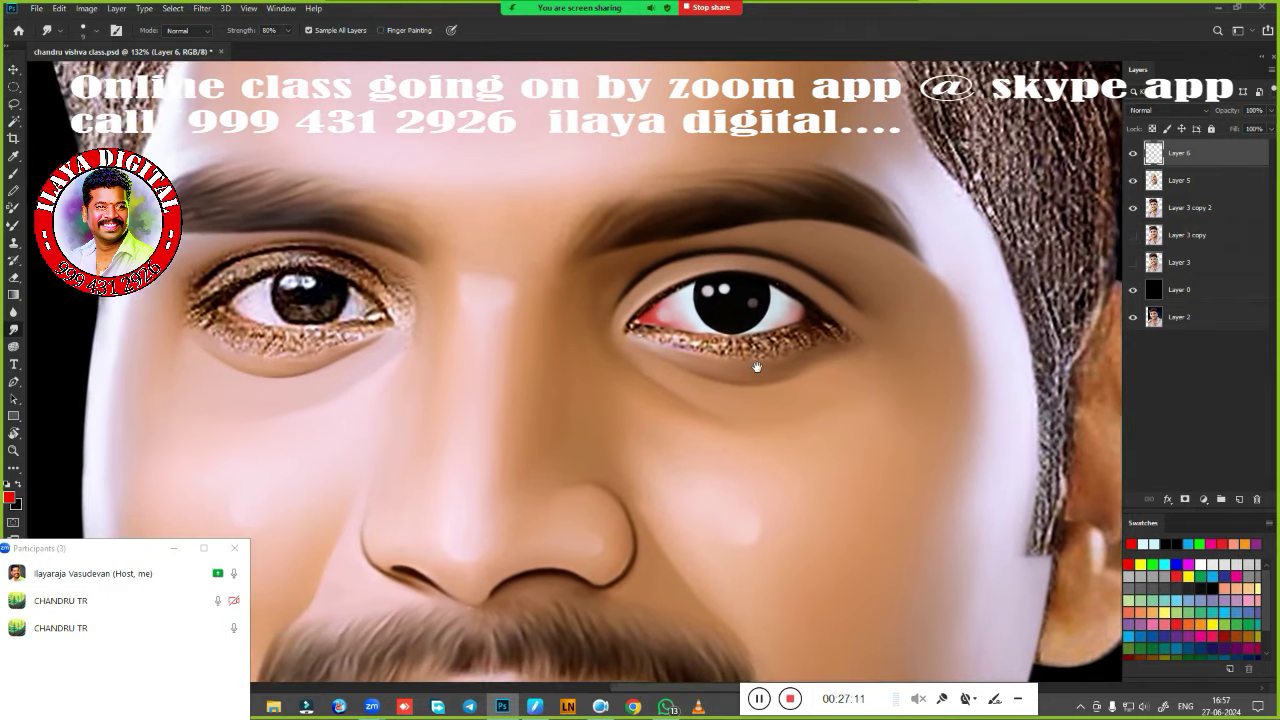
pyautogui.click(1133, 153)
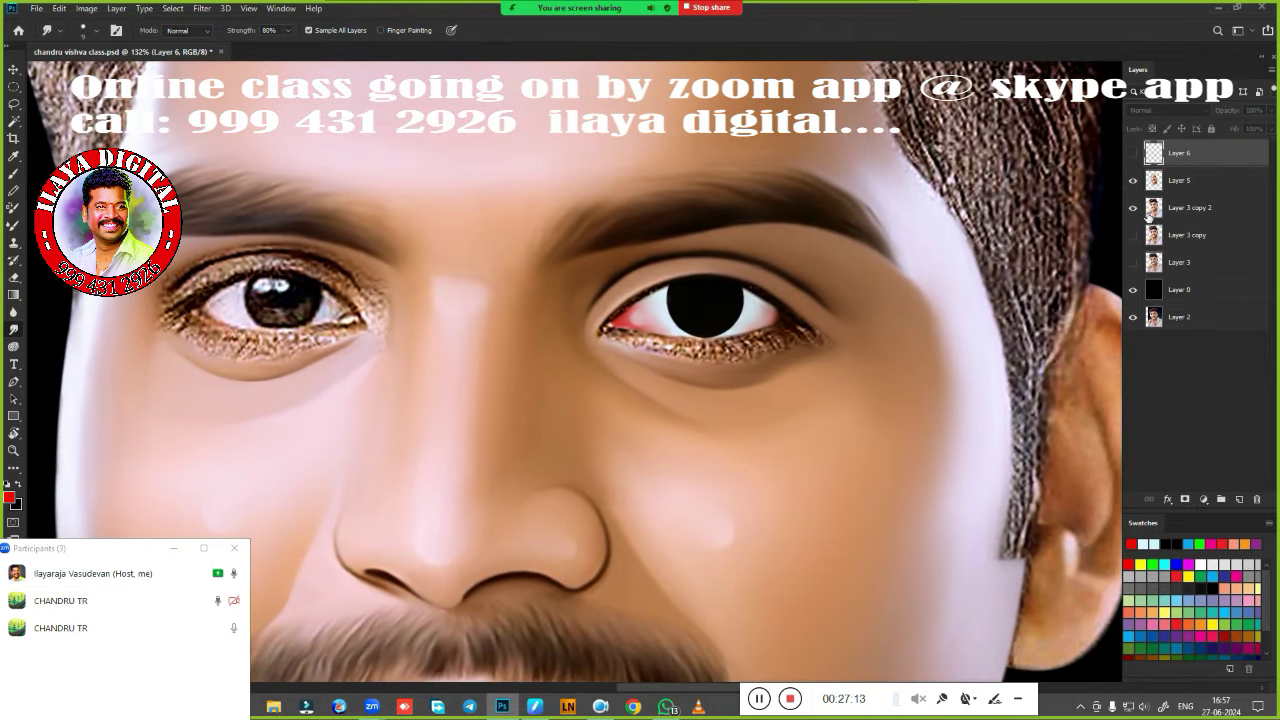
pyautogui.click(1134, 154)
pyautogui.click(1133, 154)
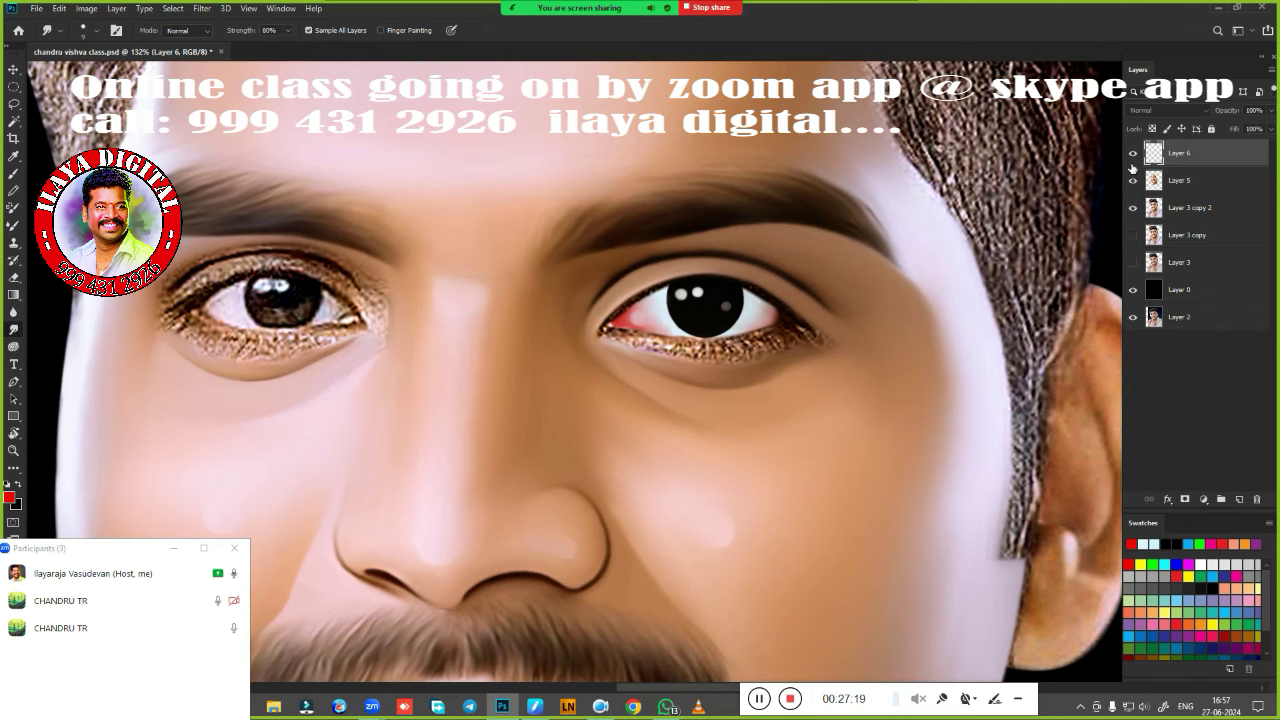
pyautogui.click(1133, 180)
pyautogui.click(1133, 180)
pyautogui.click(1133, 180)
pyautogui.click(1133, 180)
pyautogui.click(1133, 154)
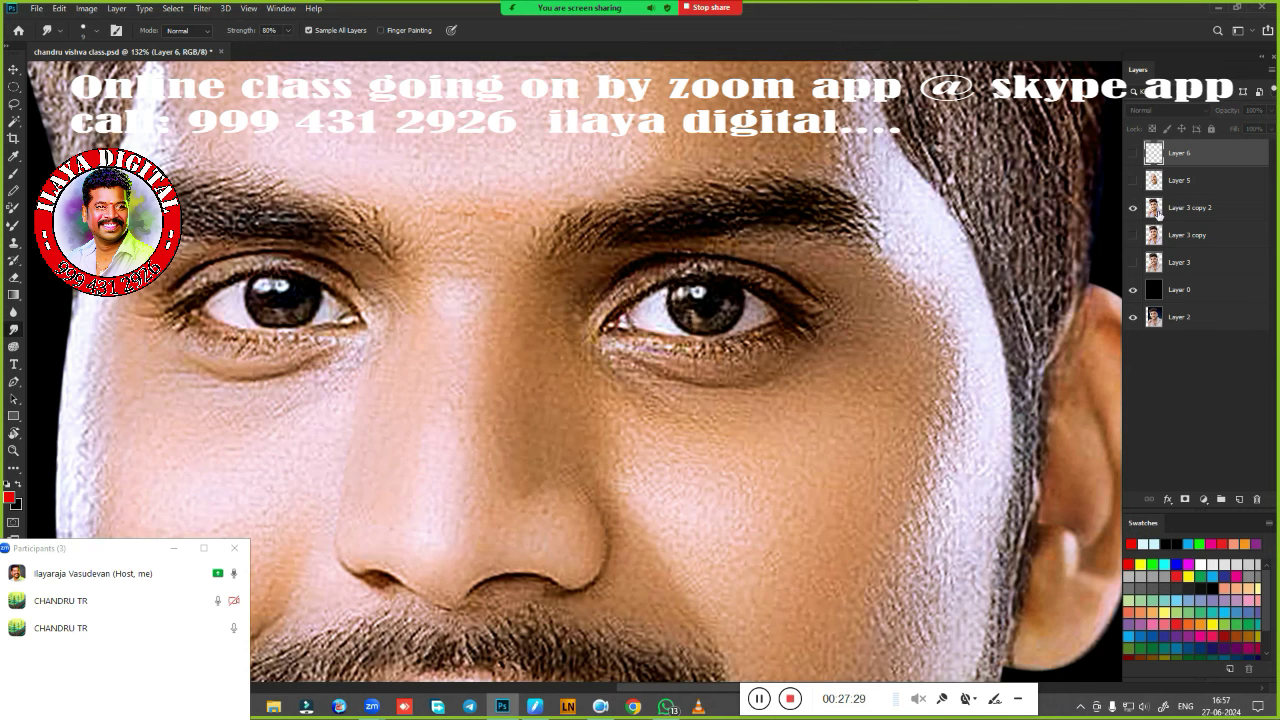
pyautogui.click(1133, 180)
pyautogui.click(1133, 153)
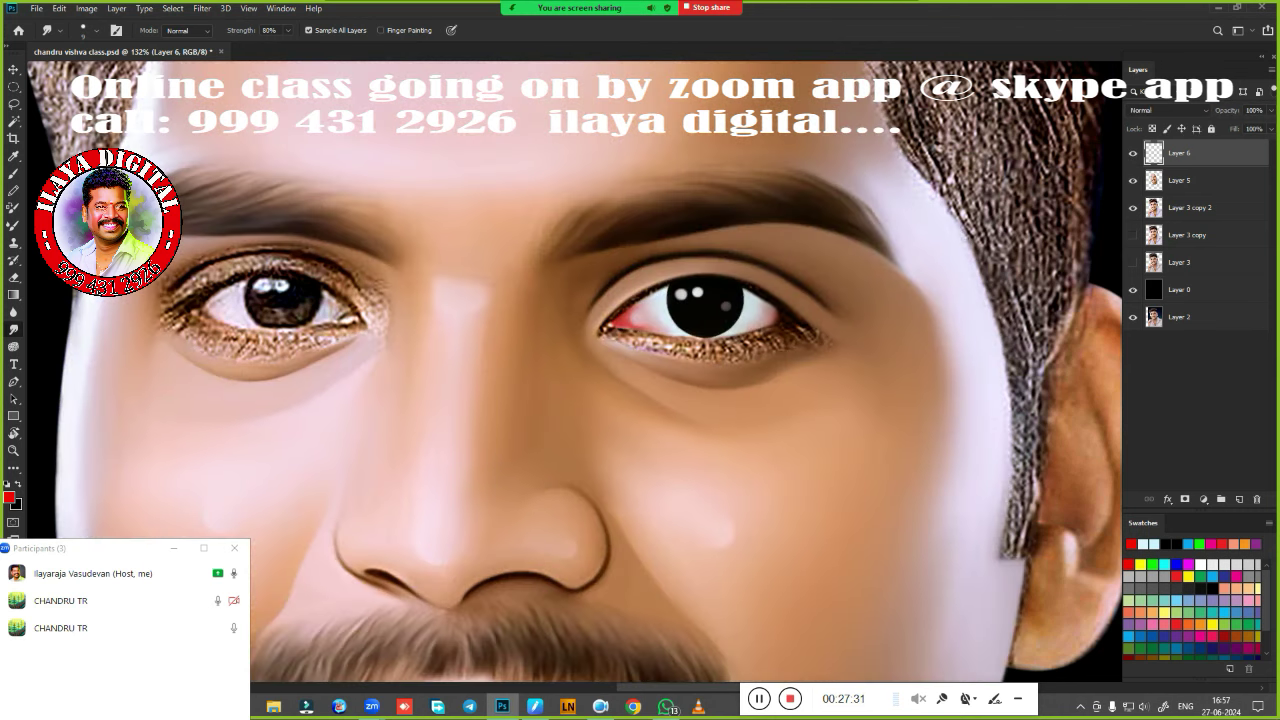
pyautogui.scroll(3, 762, 340)
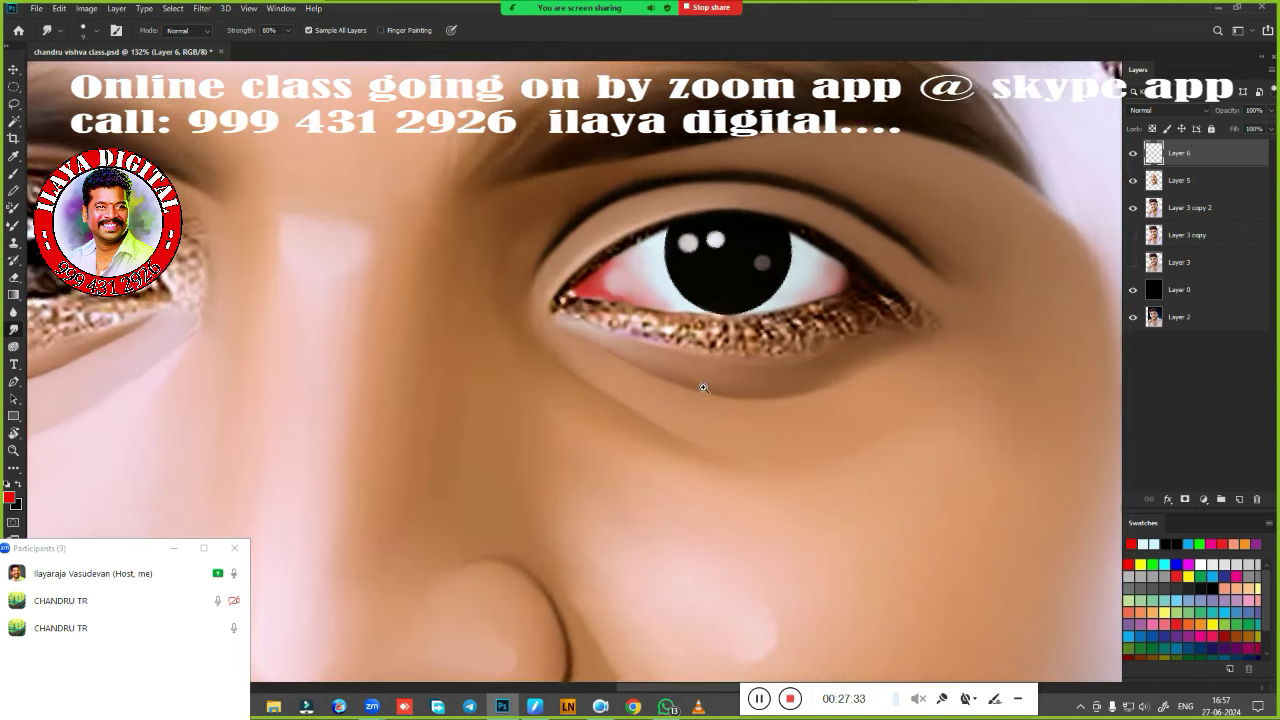
pyautogui.scroll(-3, 762, 340)
pyautogui.scroll(1, 762, 340)
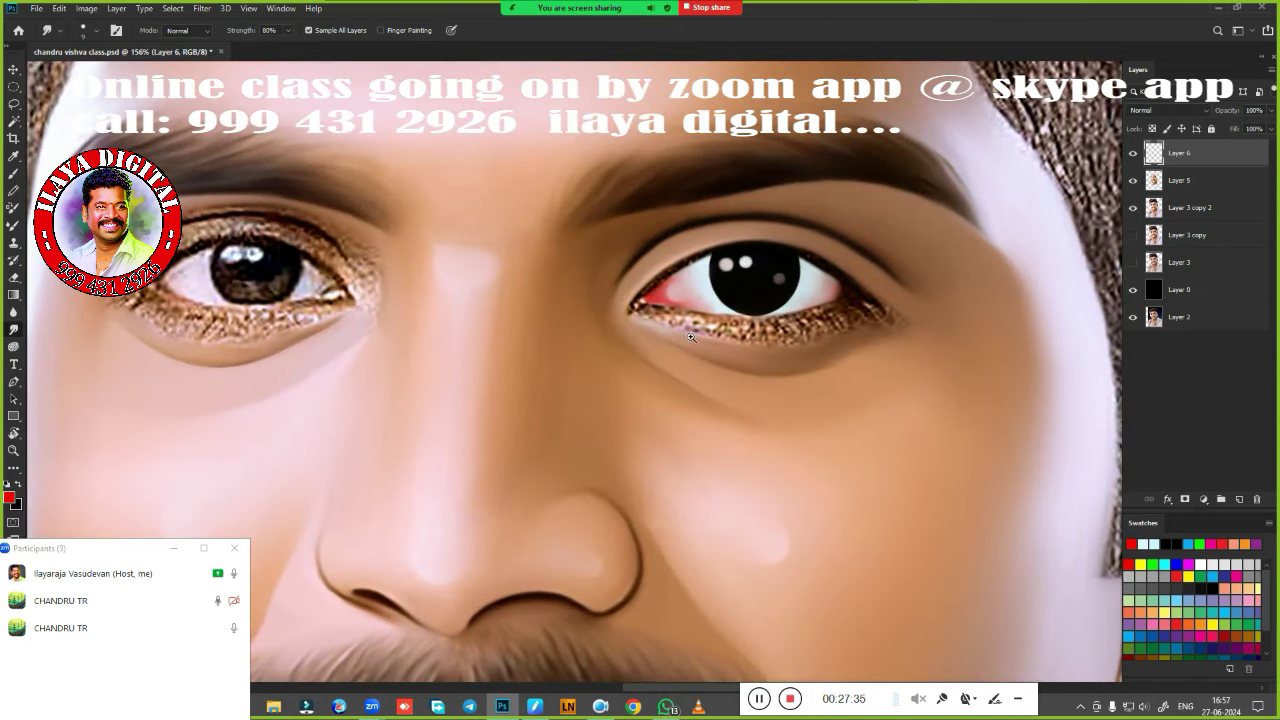
pyautogui.scroll(1, 762, 340)
pyautogui.scroll(1, 760, 340)
pyautogui.scroll(1, 755, 341)
pyautogui.scroll(1, 753, 341)
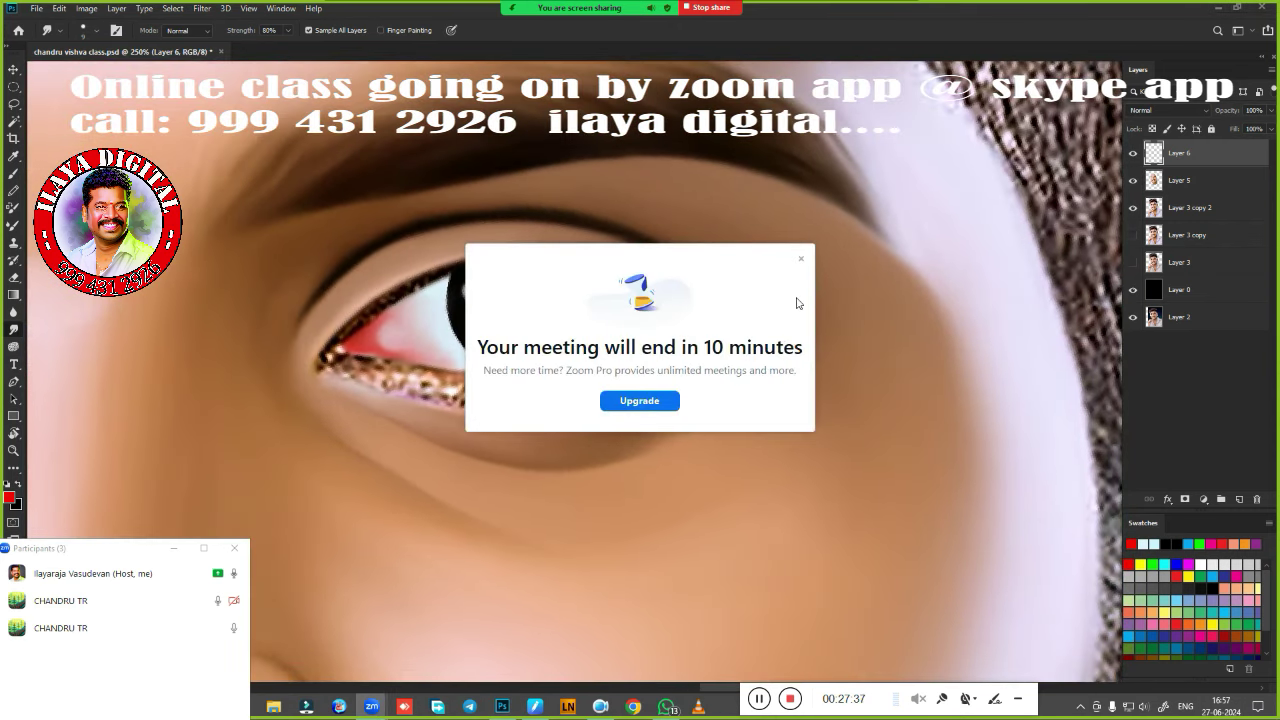
pyautogui.click(802, 260)
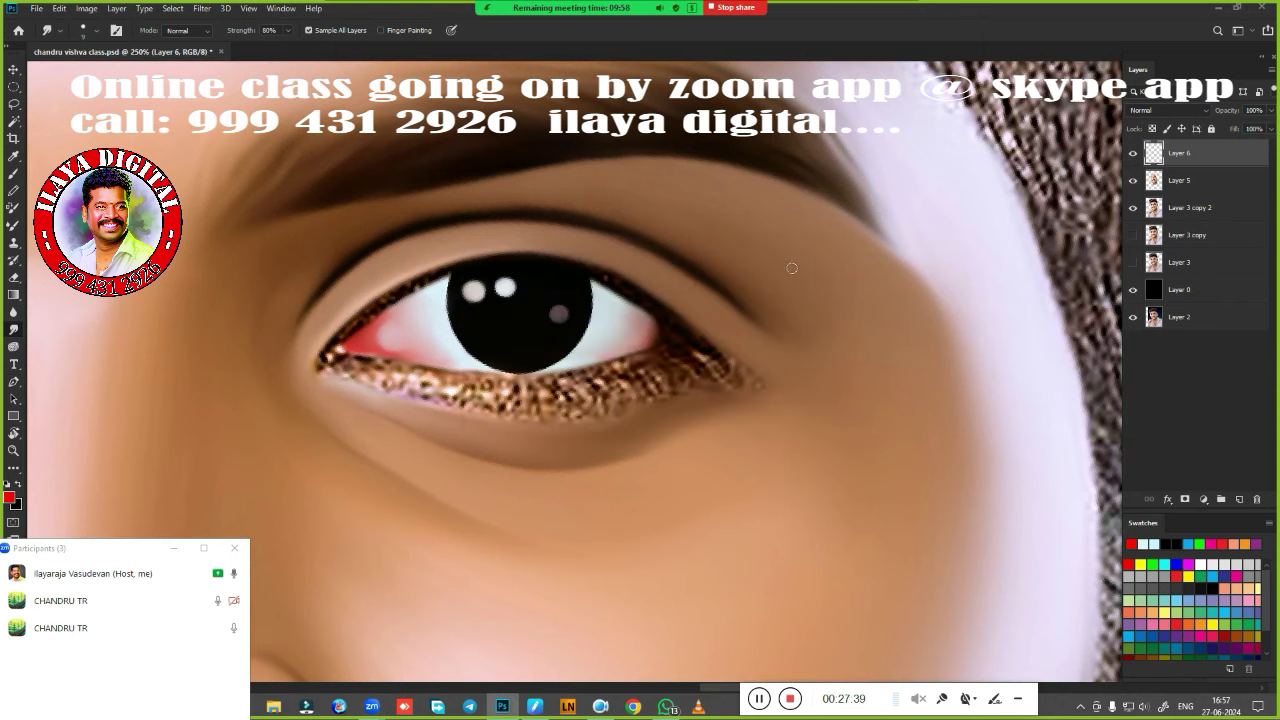
pyautogui.moveTo(633, 375)
pyautogui.mouseDown()
pyautogui.moveTo(808, 310)
pyautogui.moveTo(740, 335)
pyautogui.mouseUp()
pyautogui.scroll(1, 745, 345)
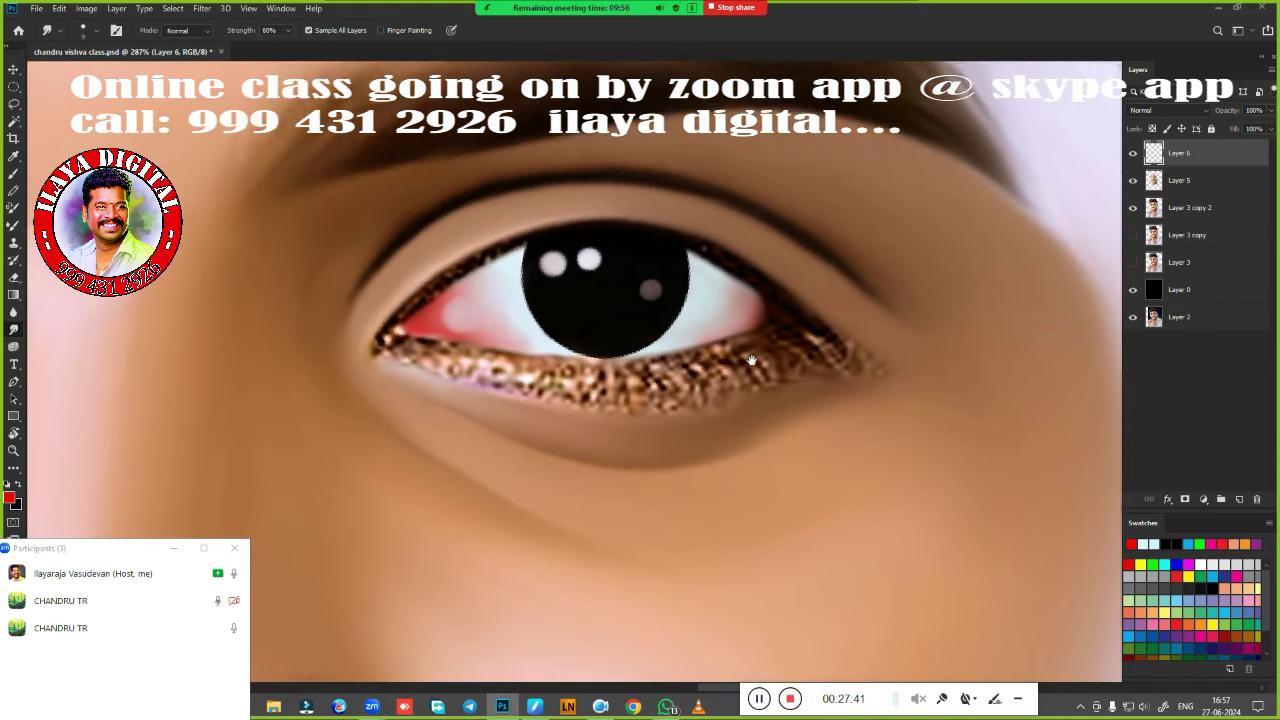
# Darken the upper eyelid edge and inner corner with the Very Wet, Light Mix Mixer Brush.
pyautogui.press('b')
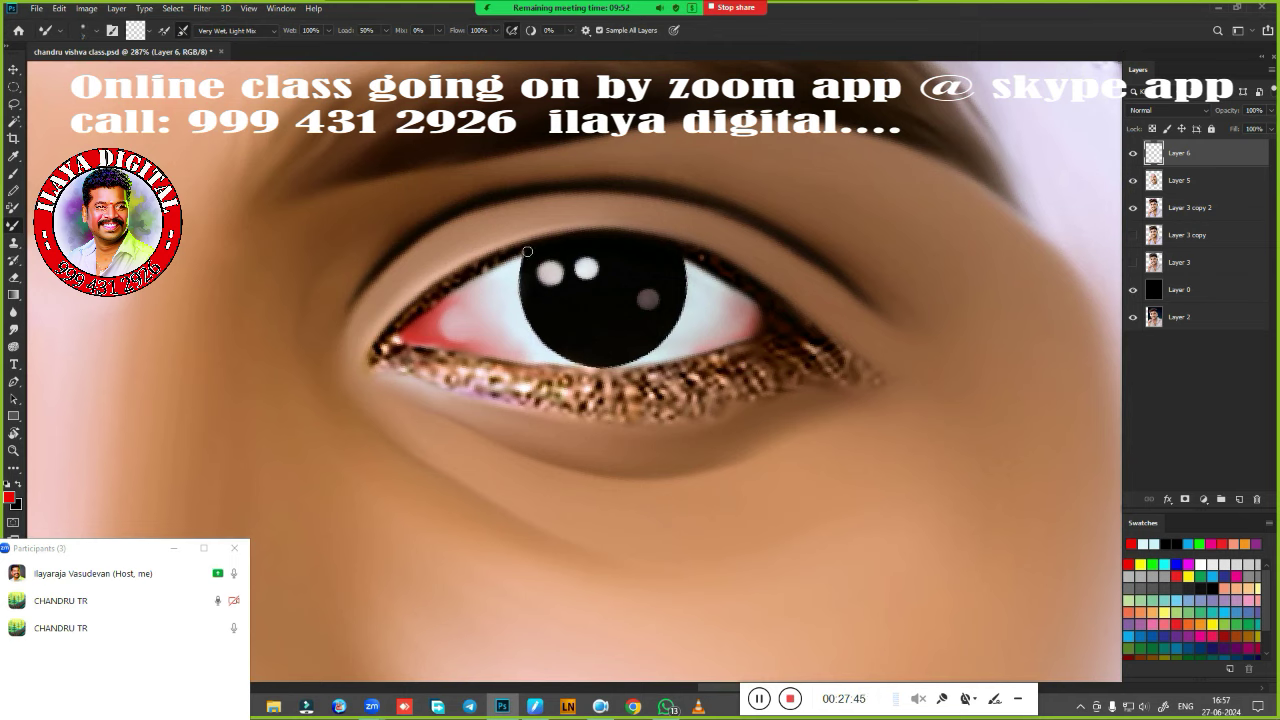
pyautogui.moveTo(511, 257); pyautogui.dragTo(442, 286)
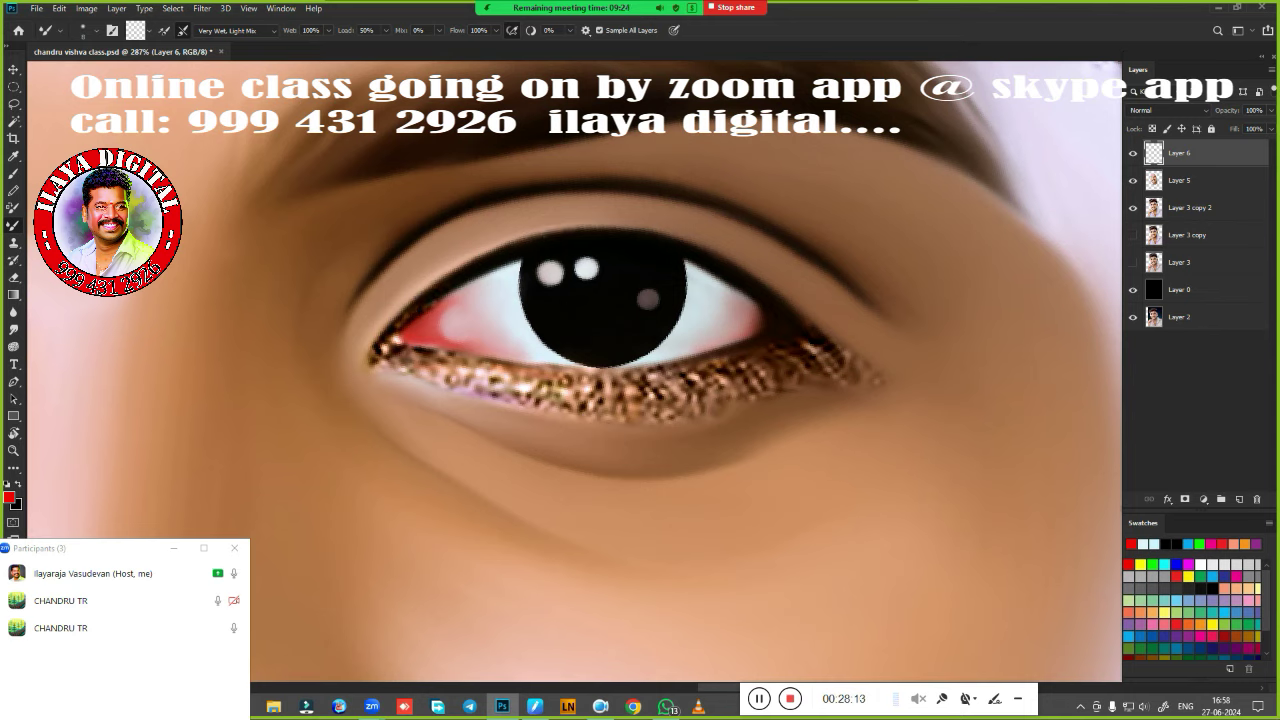
pyautogui.moveTo(410, 306); pyautogui.dragTo(398, 324)
pyautogui.moveTo(466, 277)
pyautogui.mouseDown()
pyautogui.moveTo(412, 347)
pyautogui.moveTo(388, 328)
pyautogui.moveTo(380, 345)
pyautogui.moveTo(405, 358)
pyautogui.moveTo(379, 339)
pyautogui.moveTo(400, 305)
pyautogui.moveTo(394, 318)
pyautogui.moveTo(428, 356)
pyautogui.moveTo(596, 374)
pyautogui.moveTo(687, 365)
pyautogui.moveTo(566, 368)
pyautogui.mouseUp()
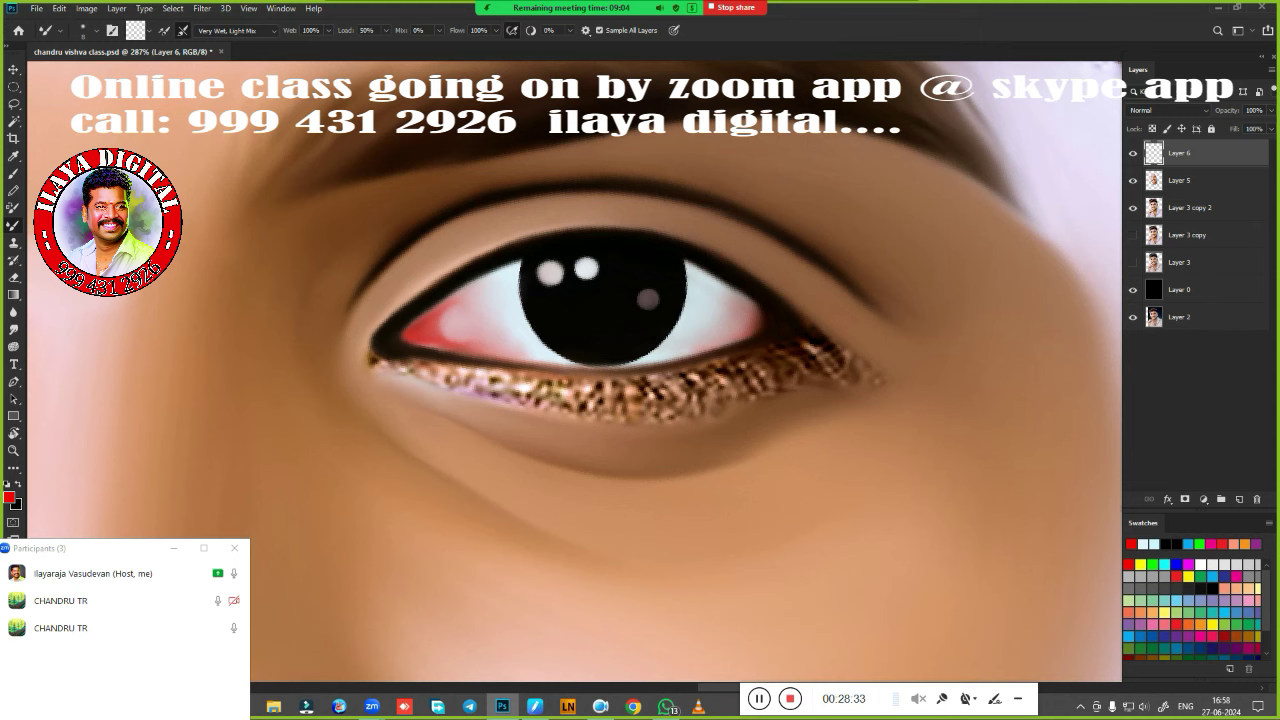
pyautogui.moveTo(682, 532)
pyautogui.mouseDown()
pyautogui.moveTo(629, 349)
pyautogui.moveTo(568, 321)
pyautogui.mouseUp()
# Smudge the glittery lower lid and the skin just below it into smooth skin.
pyautogui.press('r')
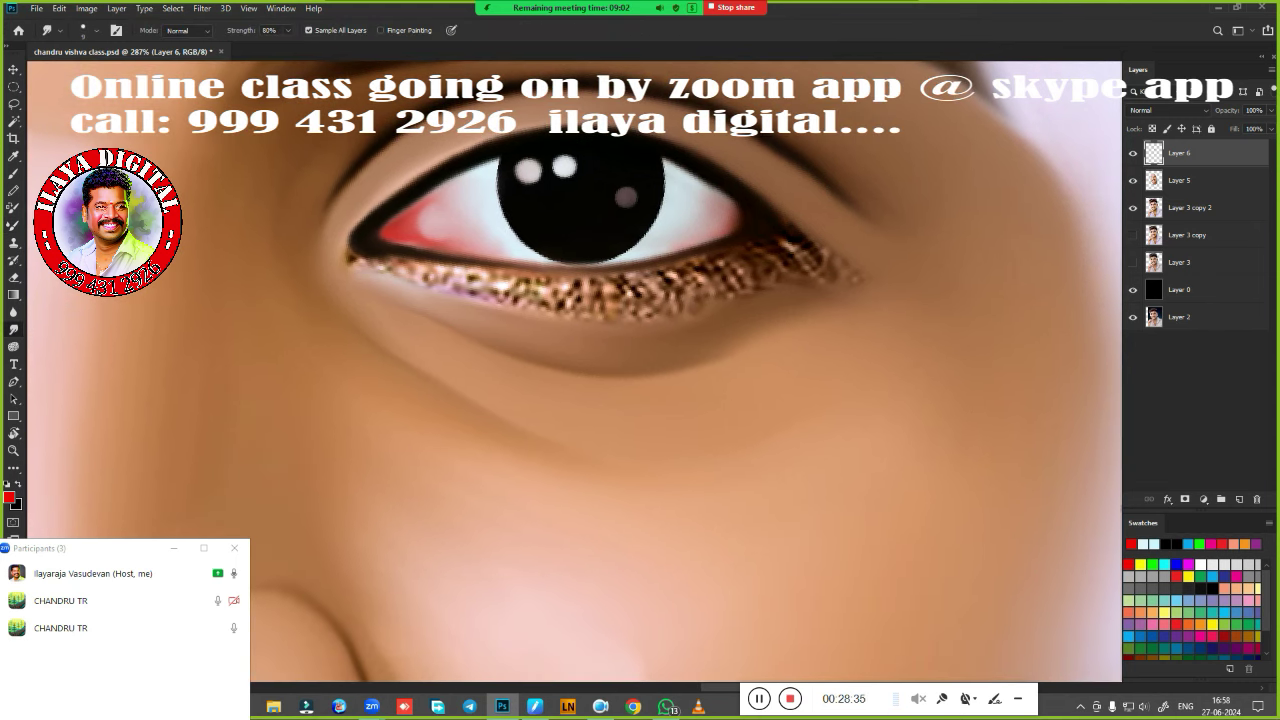
pyautogui.moveTo(336, 252); pyautogui.dragTo(482, 284)
pyautogui.moveTo(400, 268)
pyautogui.mouseDown()
pyautogui.moveTo(537, 291)
pyautogui.moveTo(740, 262)
pyautogui.moveTo(650, 282)
pyautogui.mouseUp()
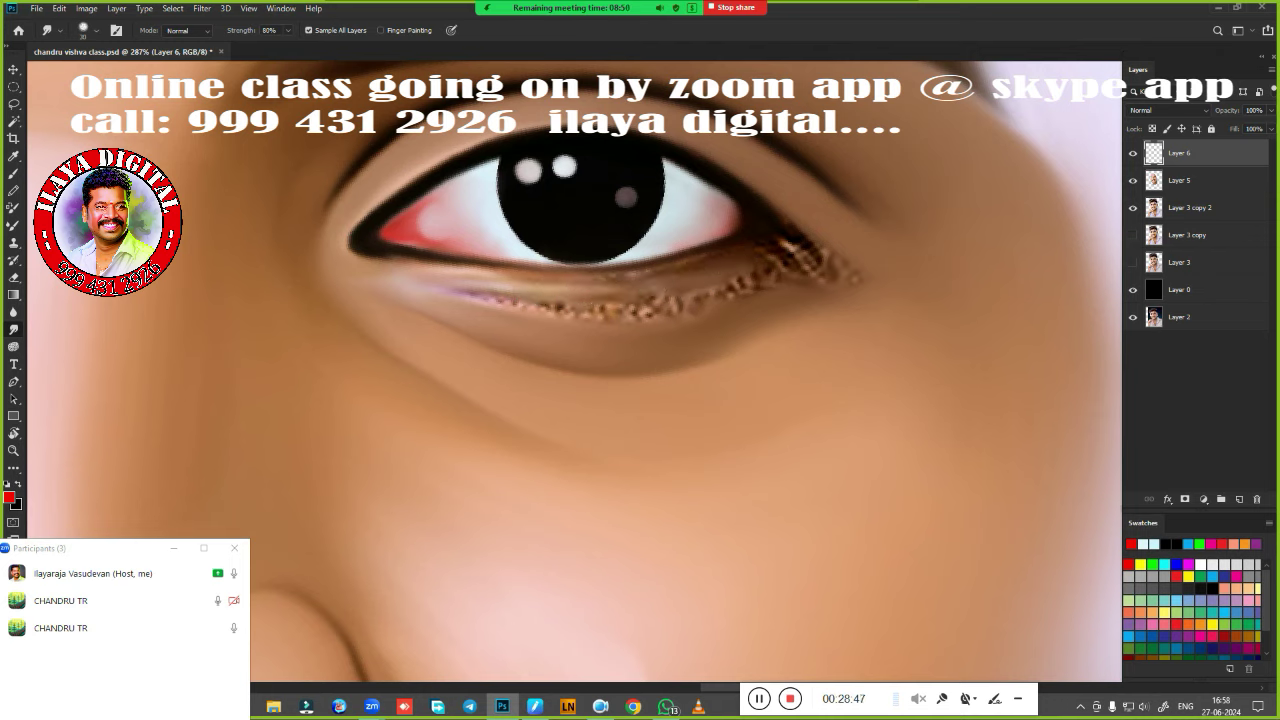
pyautogui.moveTo(432, 282)
pyautogui.mouseDown()
pyautogui.moveTo(471, 298)
pyautogui.moveTo(571, 300)
pyautogui.moveTo(734, 282)
pyautogui.moveTo(768, 256)
pyautogui.moveTo(662, 292)
pyautogui.moveTo(640, 282)
pyautogui.moveTo(527, 297)
pyautogui.moveTo(440, 283)
pyautogui.mouseUp()
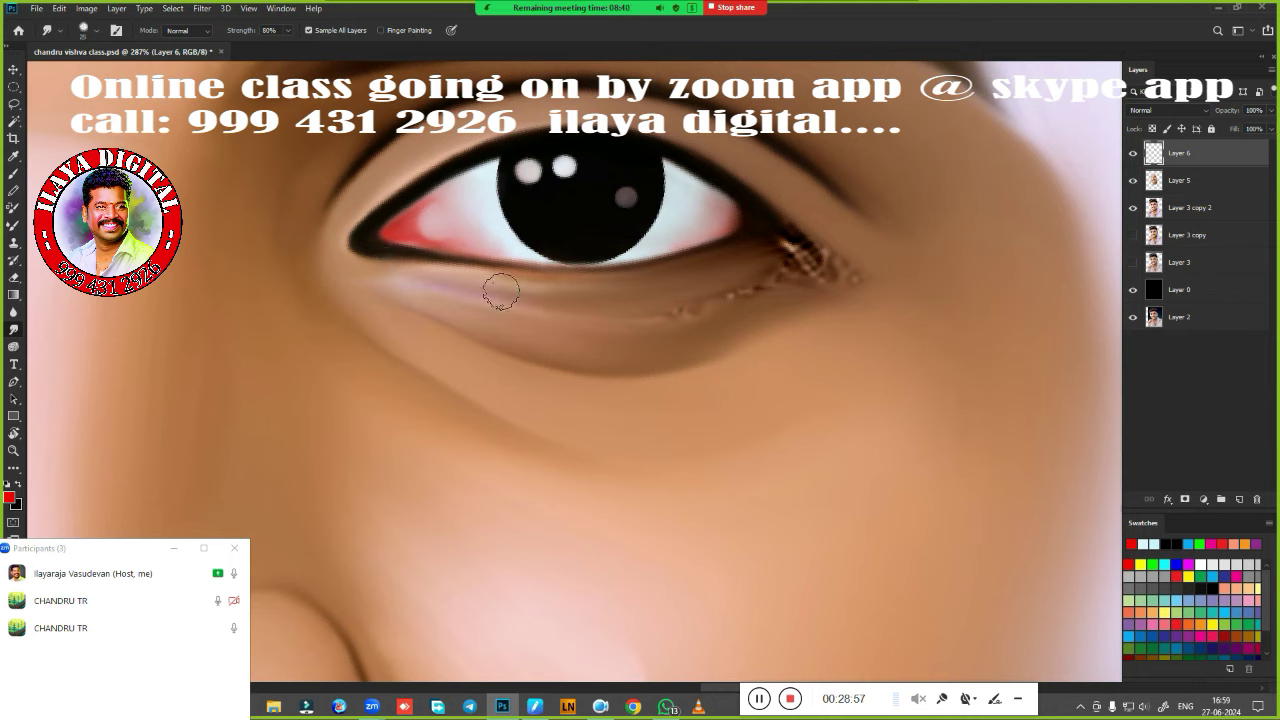
pyautogui.moveTo(386, 289)
pyautogui.mouseDown()
pyautogui.moveTo(543, 294)
pyautogui.moveTo(510, 288)
pyautogui.mouseUp()
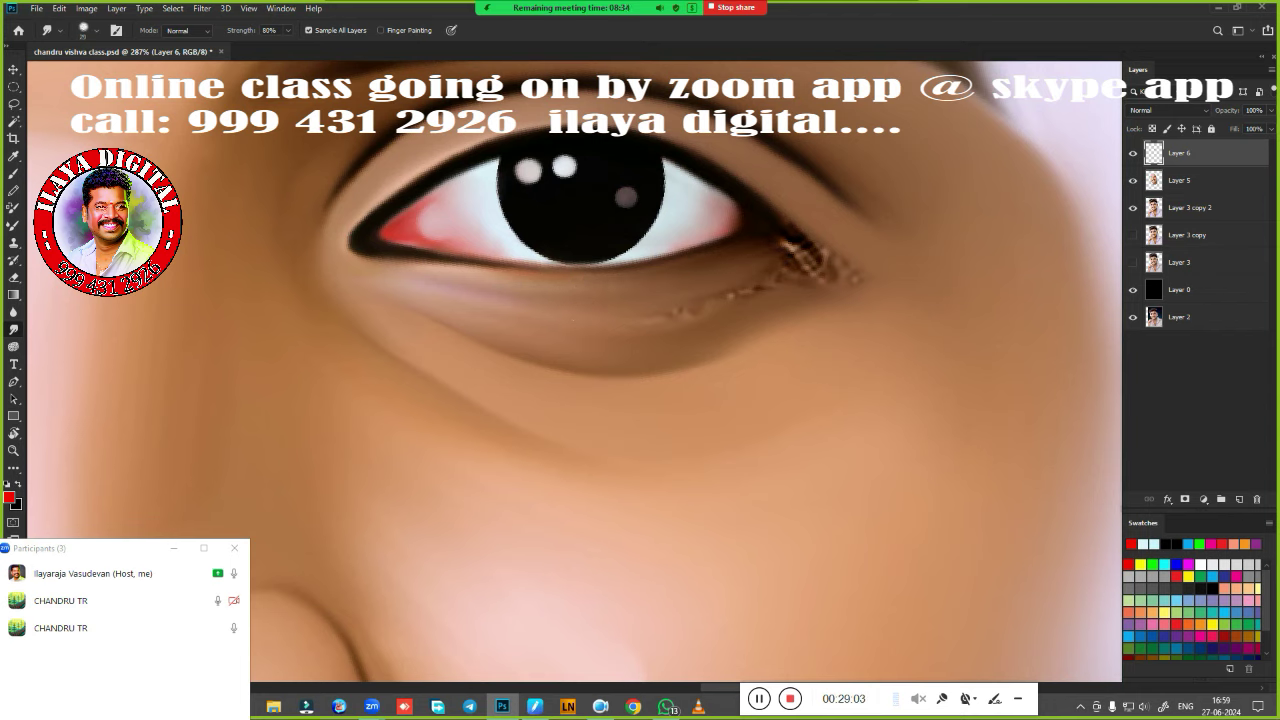
# With a half-size brush, smooth the outer corner, under-lid shadow and lash line.
pyautogui.press('[')
pyautogui.press('[')
pyautogui.moveTo(830, 268)
pyautogui.mouseDown()
pyautogui.moveTo(757, 277)
pyautogui.moveTo(695, 312)
pyautogui.mouseUp()
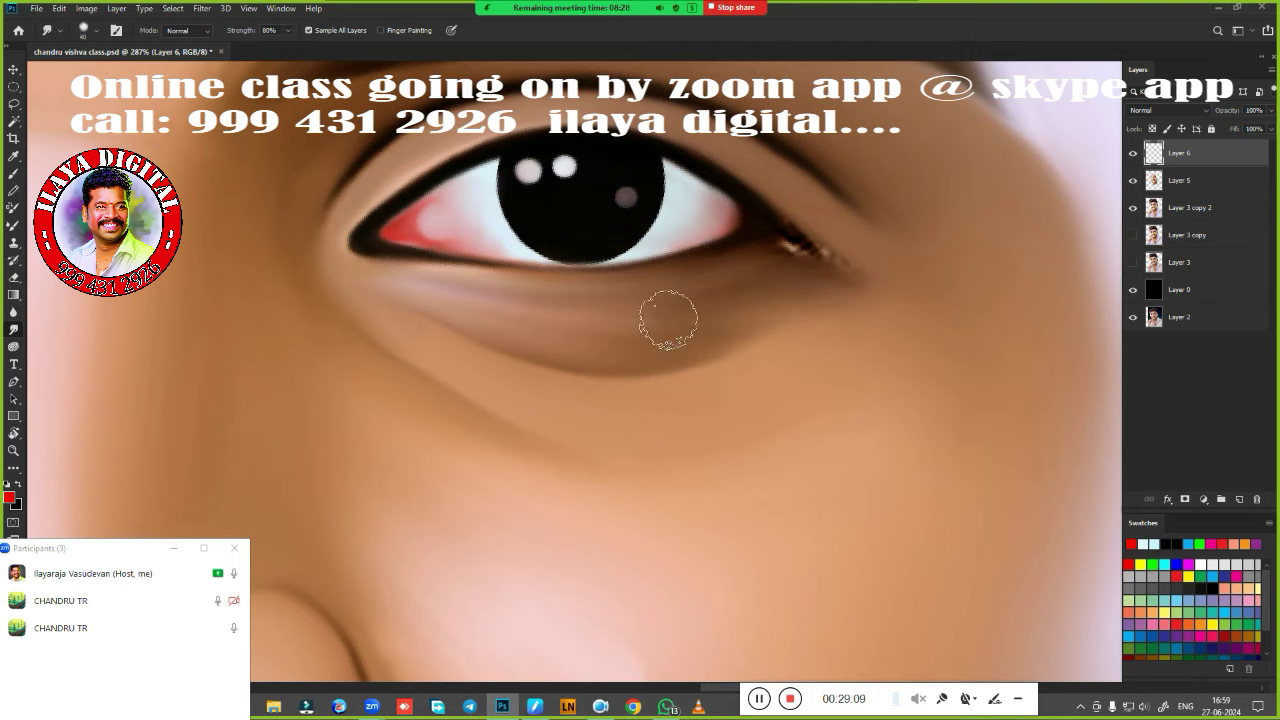
pyautogui.moveTo(789, 334)
pyautogui.mouseDown()
pyautogui.moveTo(605, 349)
pyautogui.moveTo(745, 349)
pyautogui.mouseUp()
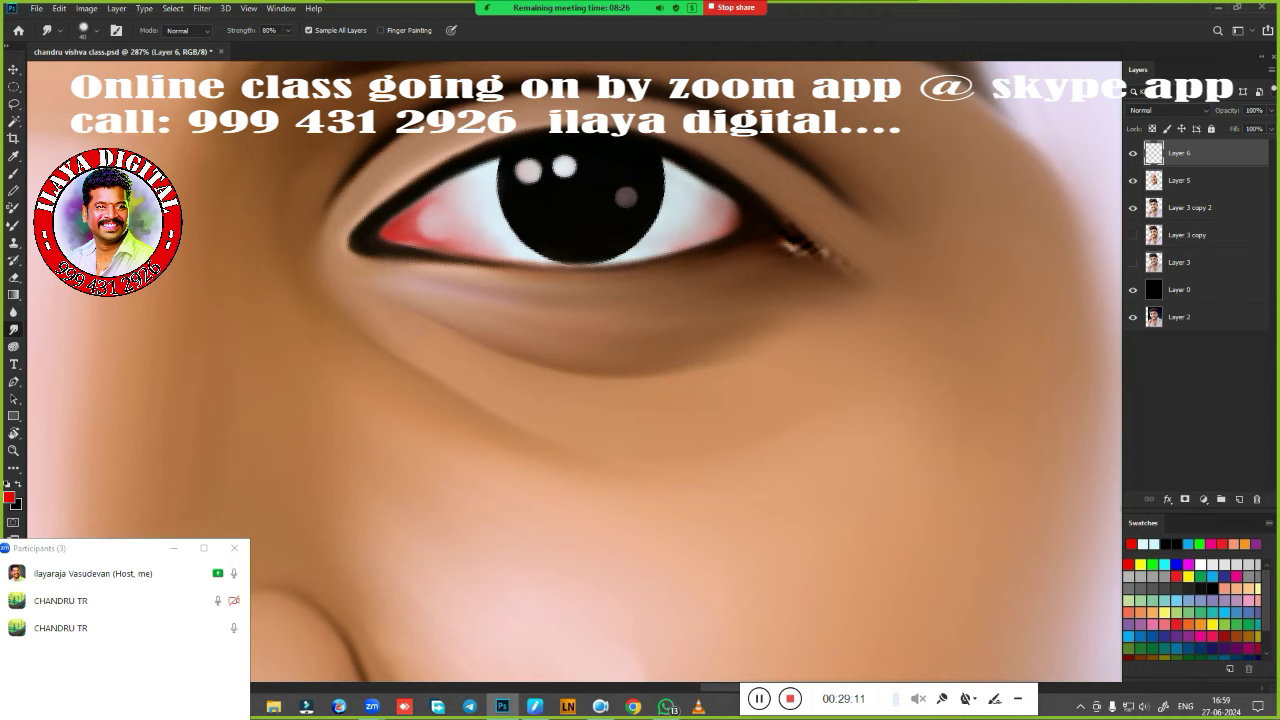
pyautogui.moveTo(743, 255); pyautogui.dragTo(718, 256)
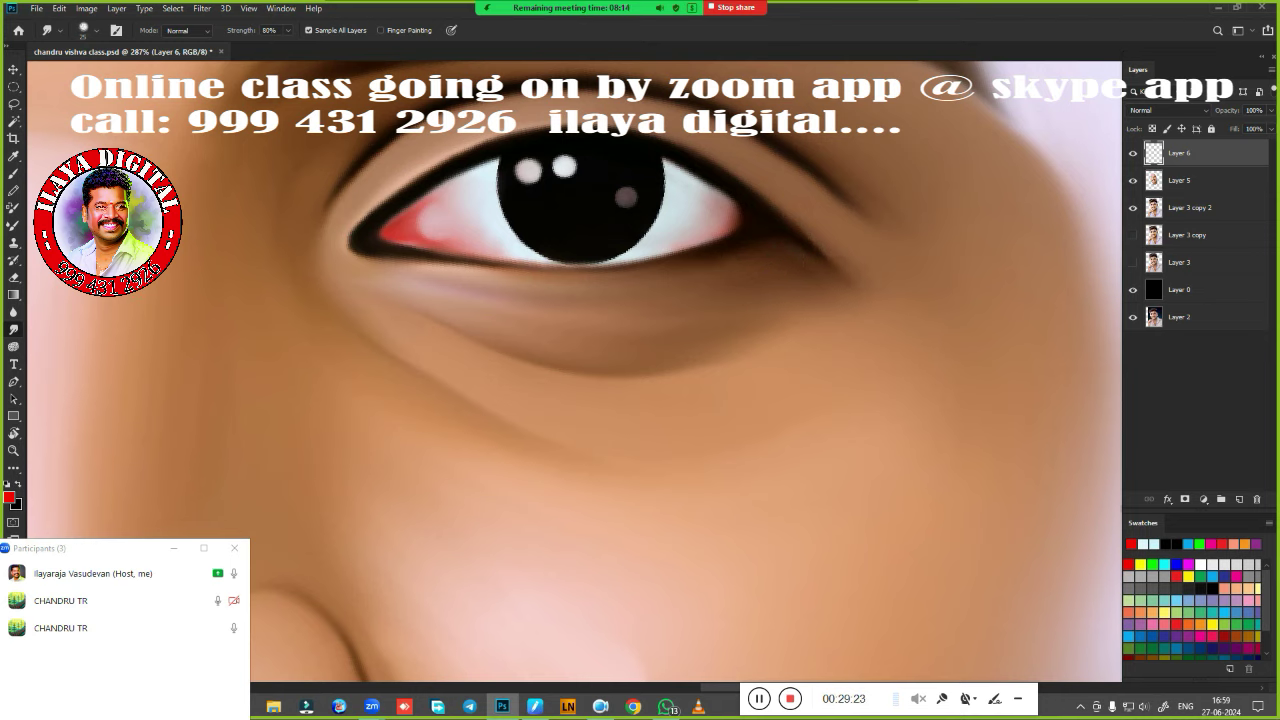
pyautogui.moveTo(800, 258); pyautogui.dragTo(848, 273)
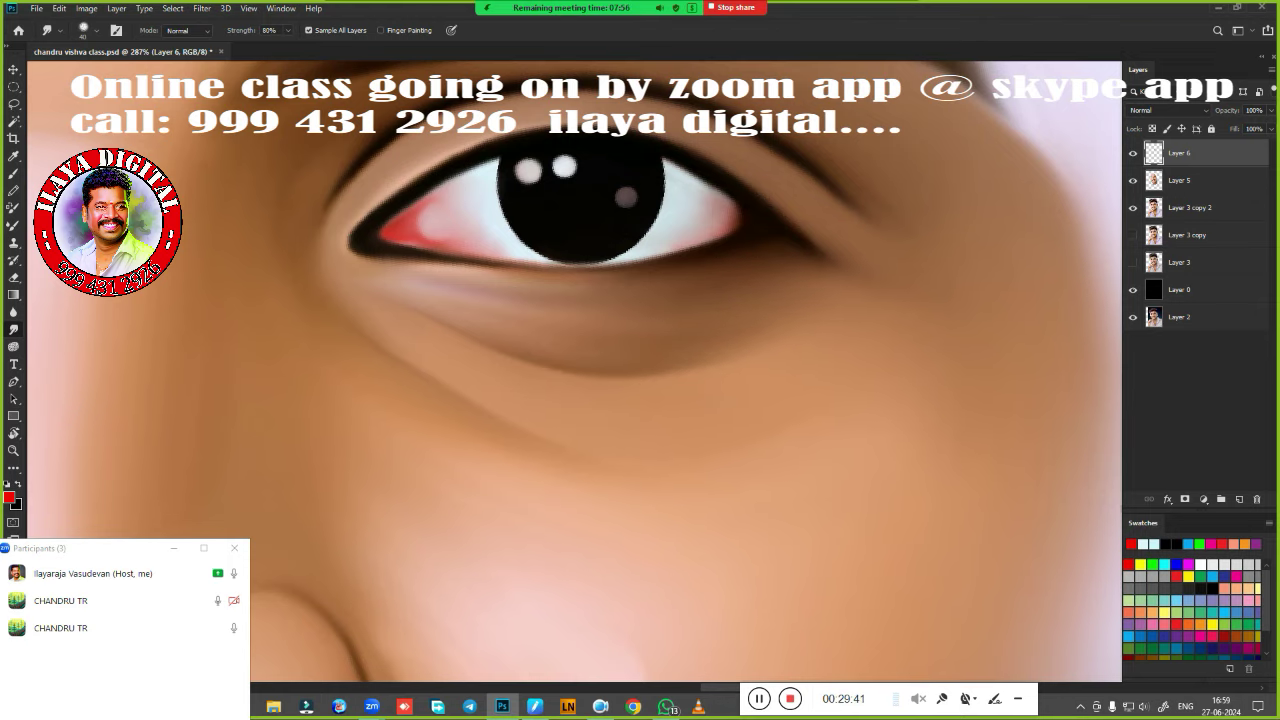
# Smudge and shorten the eye outline's outer corner, toggling Layer 6 to compare with the original.
pyautogui.scroll(-5, 790, 370)
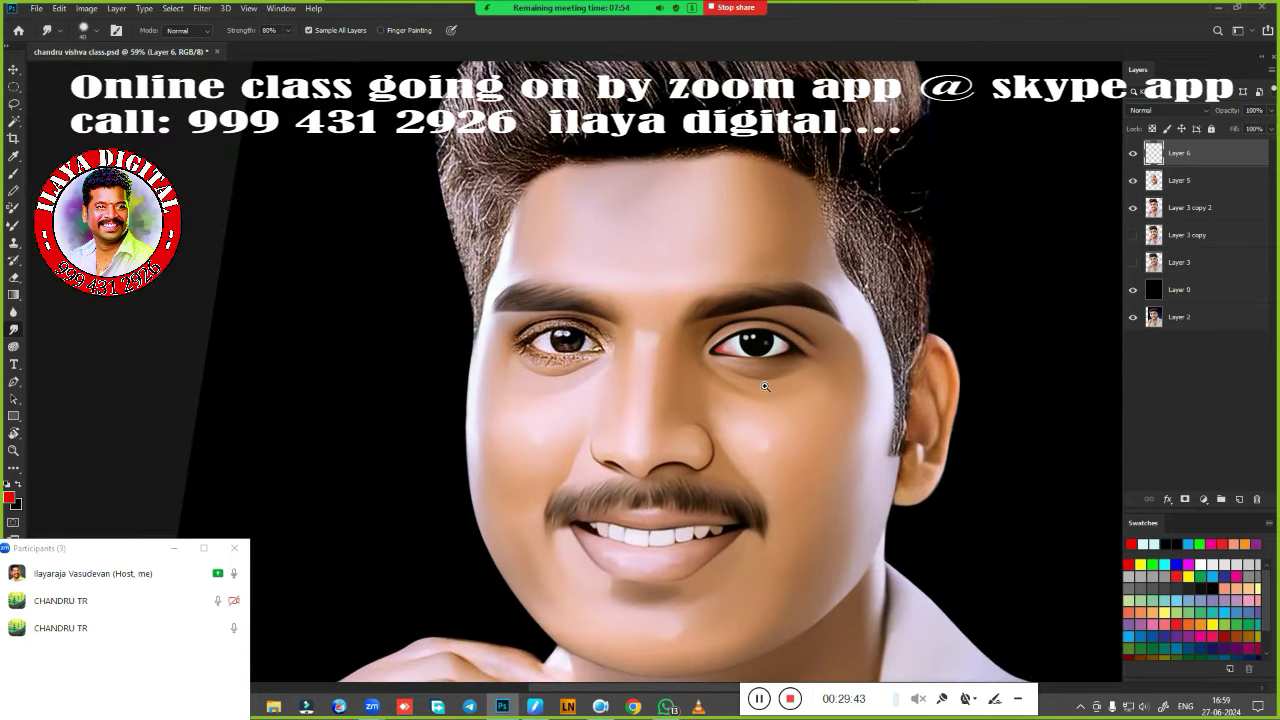
pyautogui.moveTo(765, 386)
pyautogui.mouseDown()
pyautogui.moveTo(831, 403)
pyautogui.moveTo(794, 400)
pyautogui.moveTo(750, 372)
pyautogui.mouseUp()
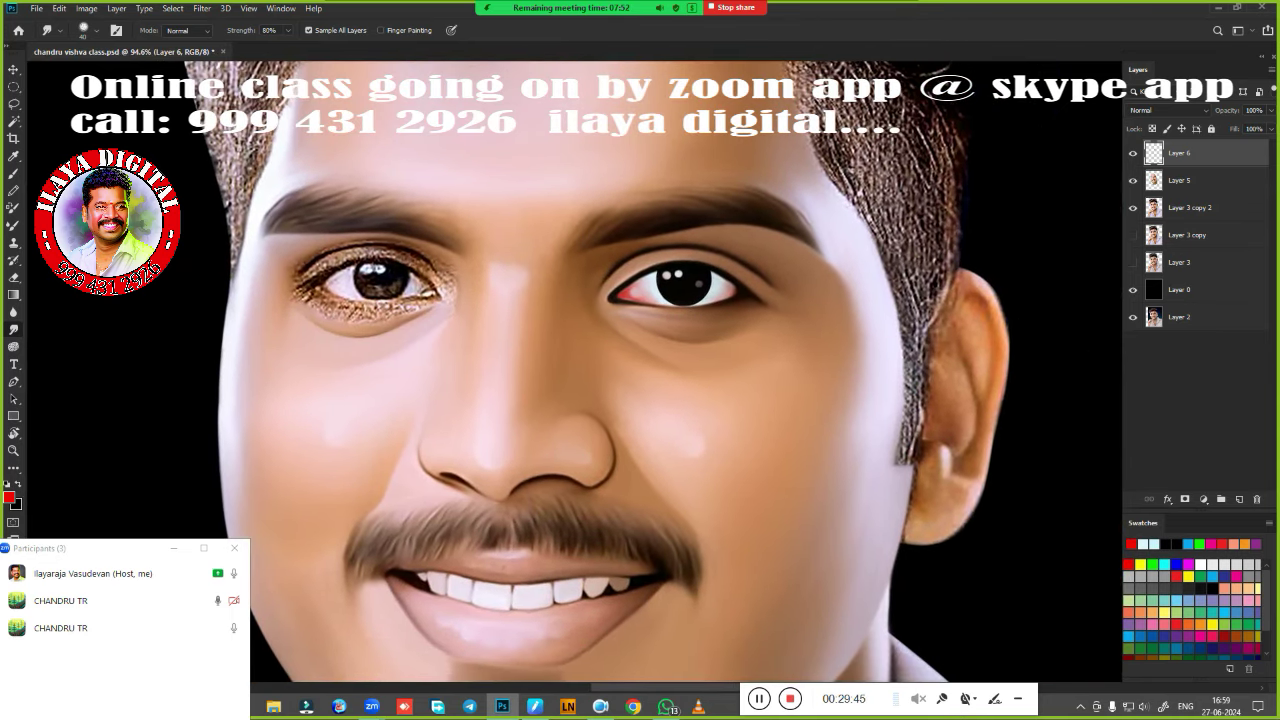
pyautogui.moveTo(690, 402); pyautogui.dragTo(760, 425)
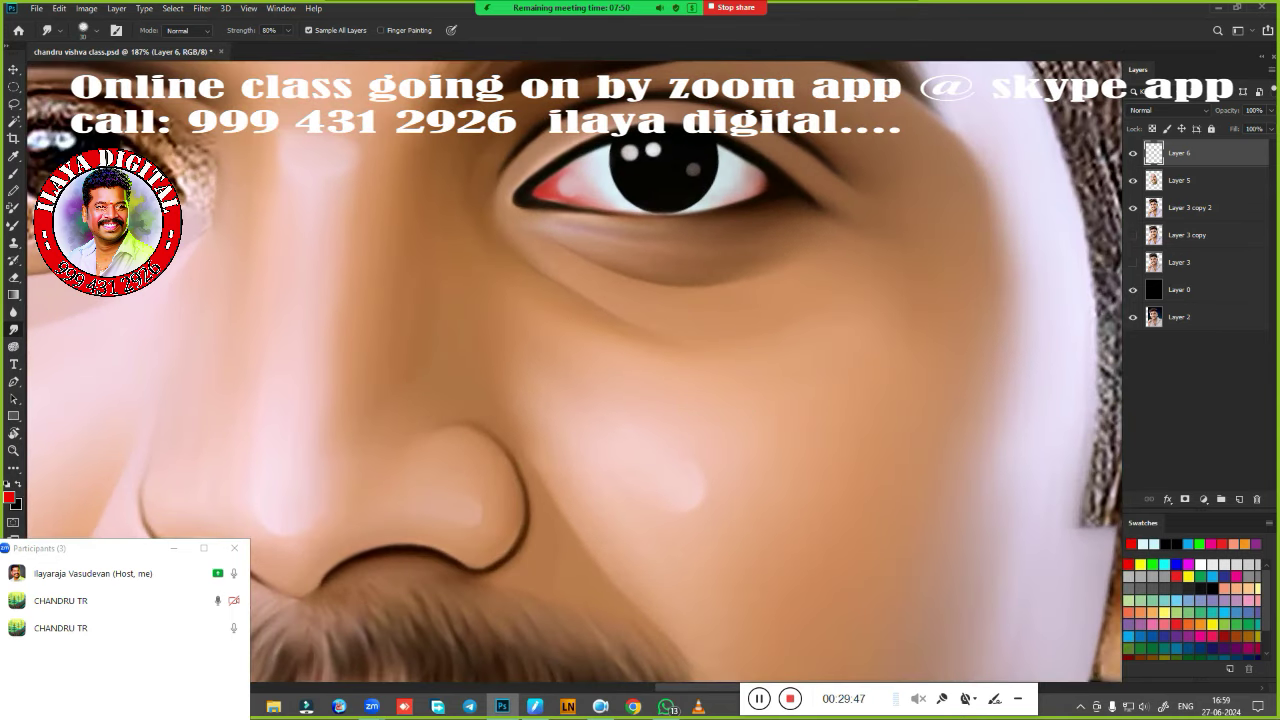
pyautogui.moveTo(845, 225); pyautogui.dragTo(803, 198)
pyautogui.moveTo(767, 345); pyautogui.dragTo(684, 376)
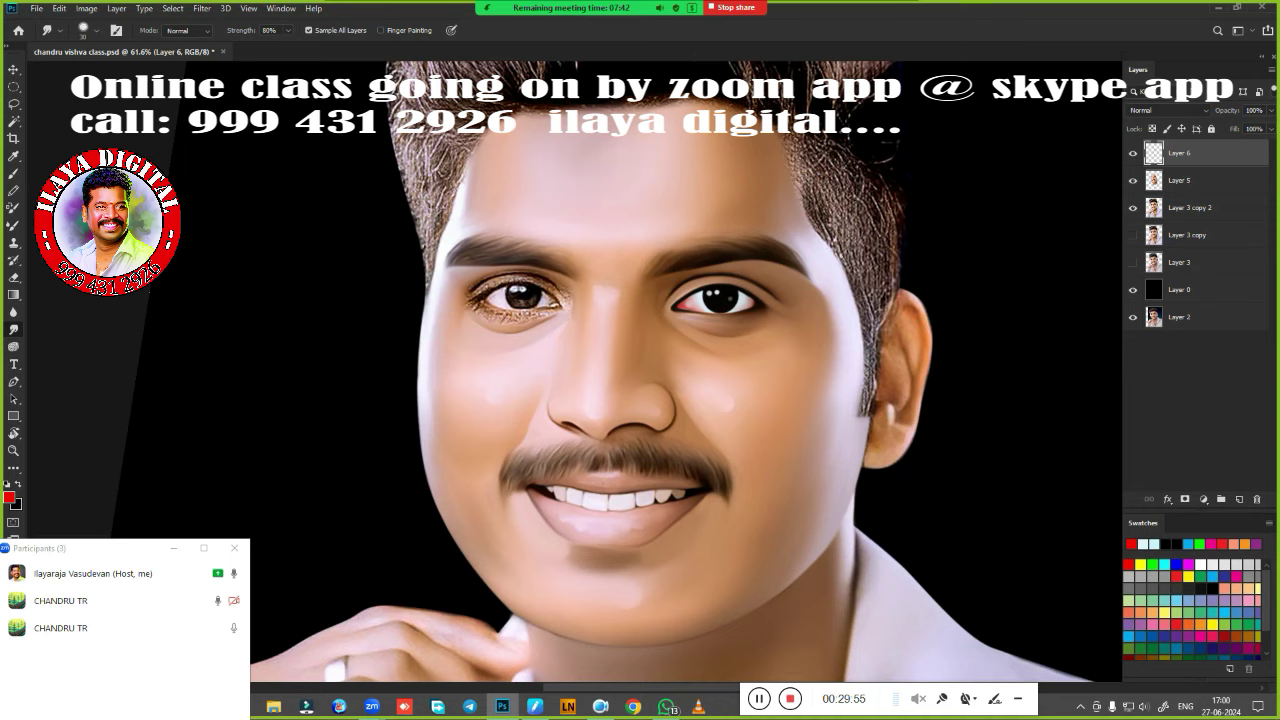
pyautogui.click(1133, 154)
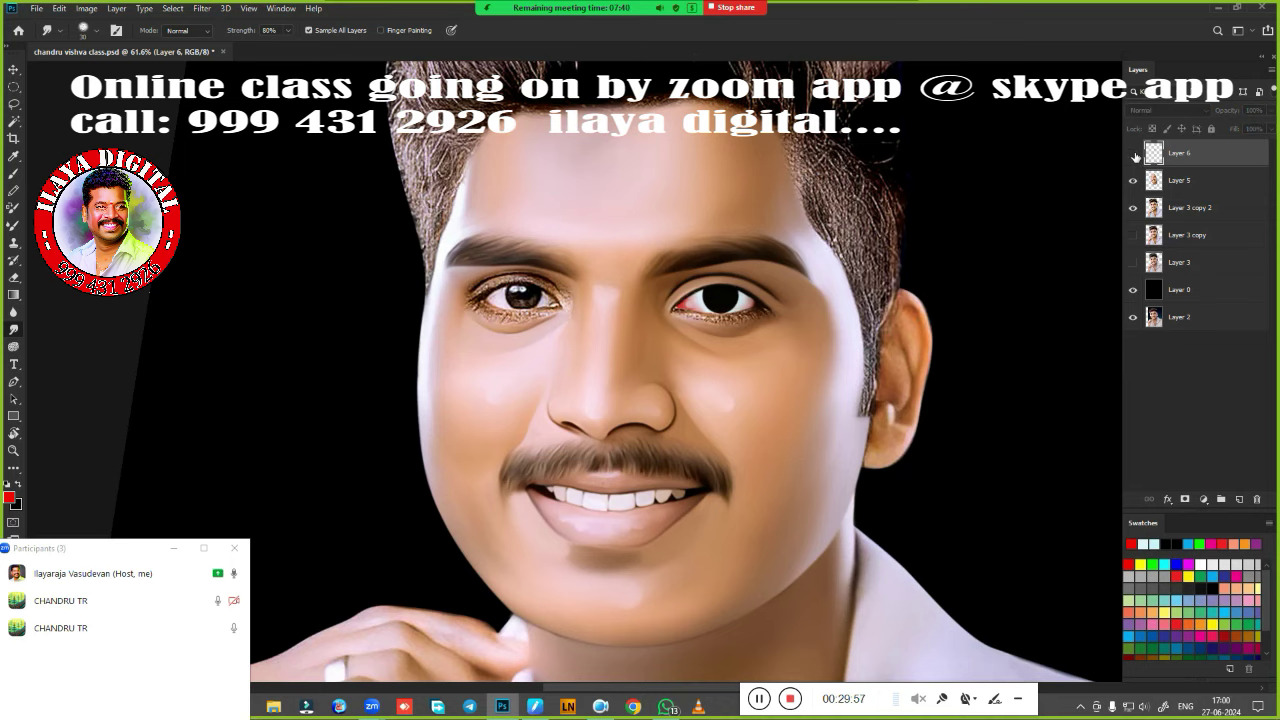
pyautogui.click(1133, 154)
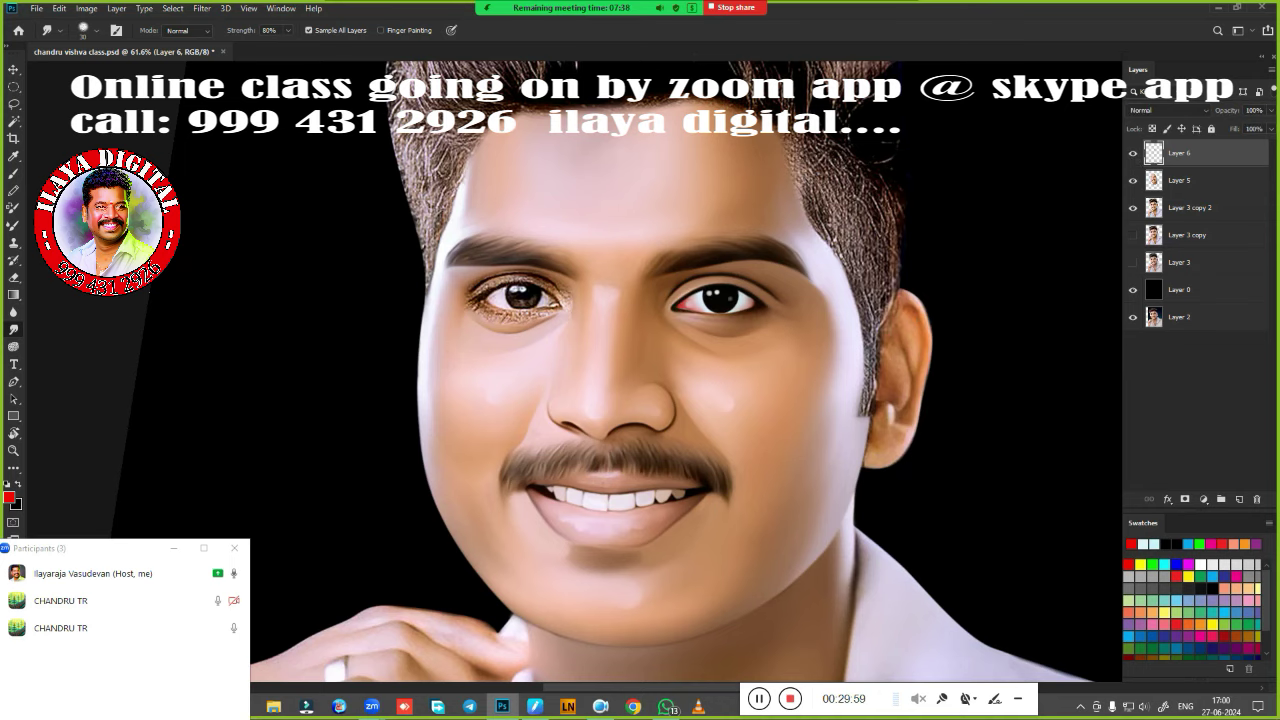
pyautogui.moveTo(717, 327); pyautogui.dragTo(780, 354)
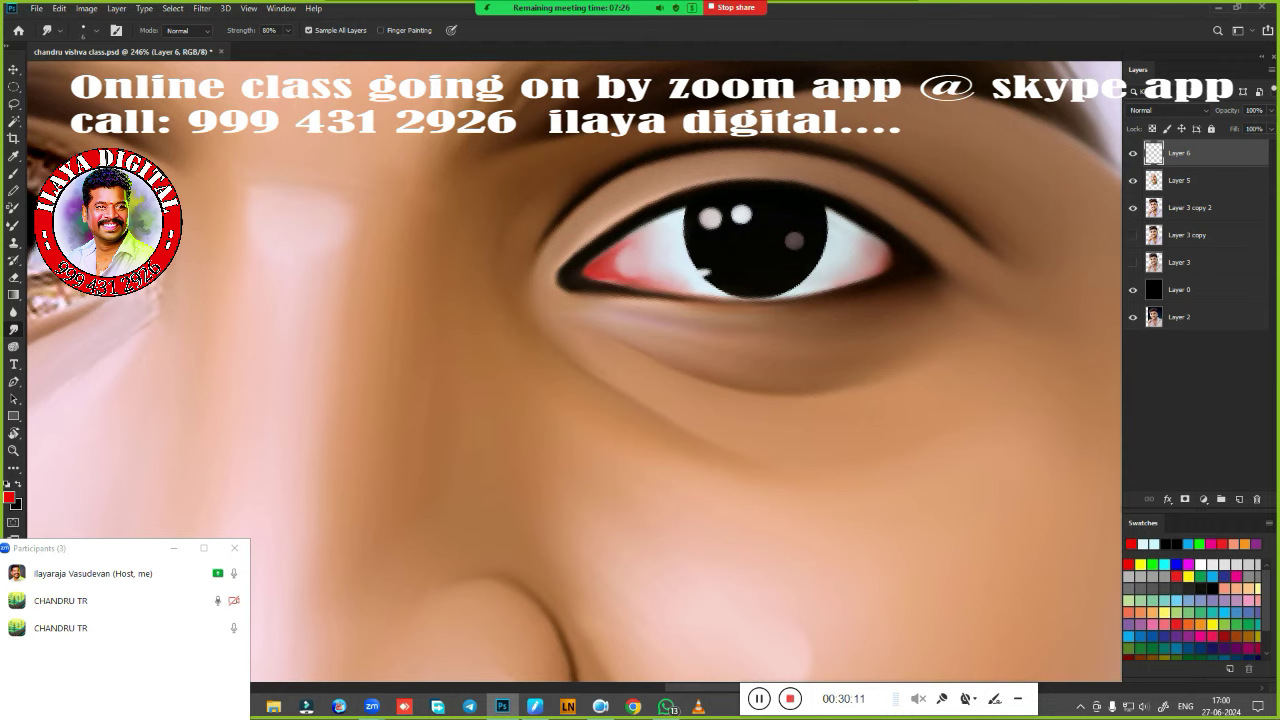
# Bring the unpainted eye into view and switch to the Pen tool.
pyautogui.scroll(-3, 501, 427)
pyautogui.moveTo(449, 423); pyautogui.dragTo(871, 434)
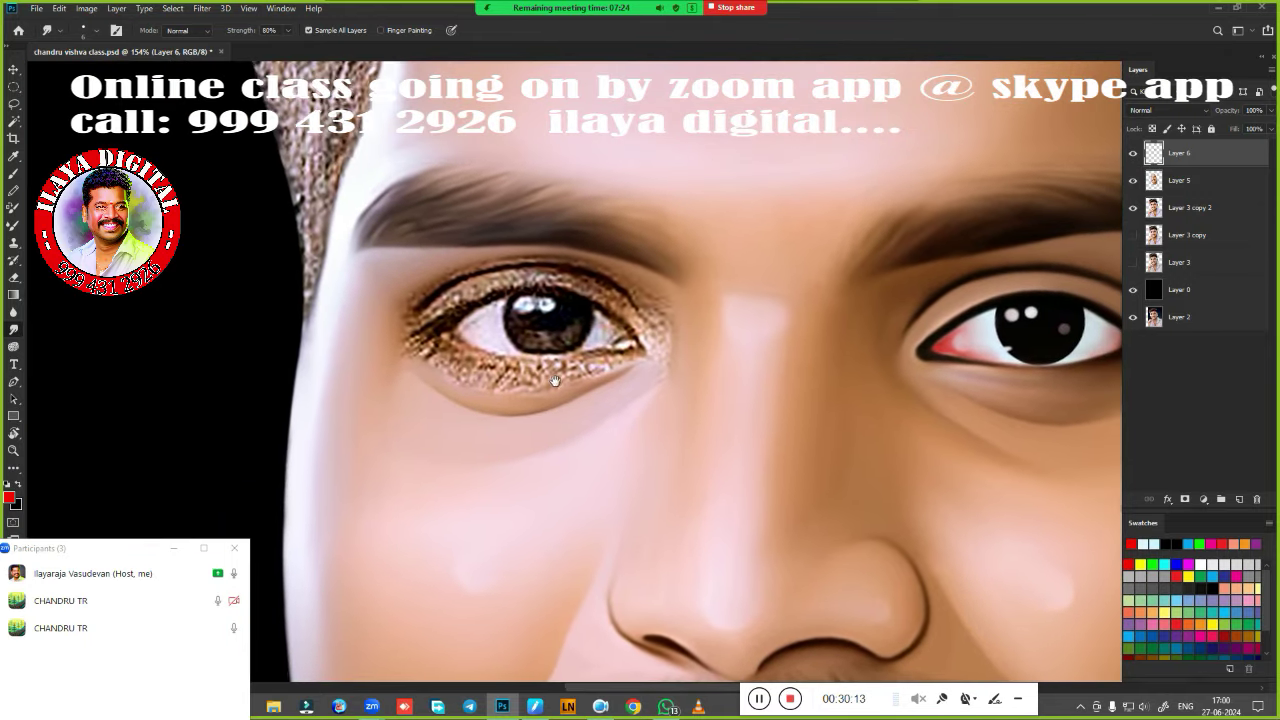
pyautogui.moveTo(555, 380); pyautogui.dragTo(550, 377)
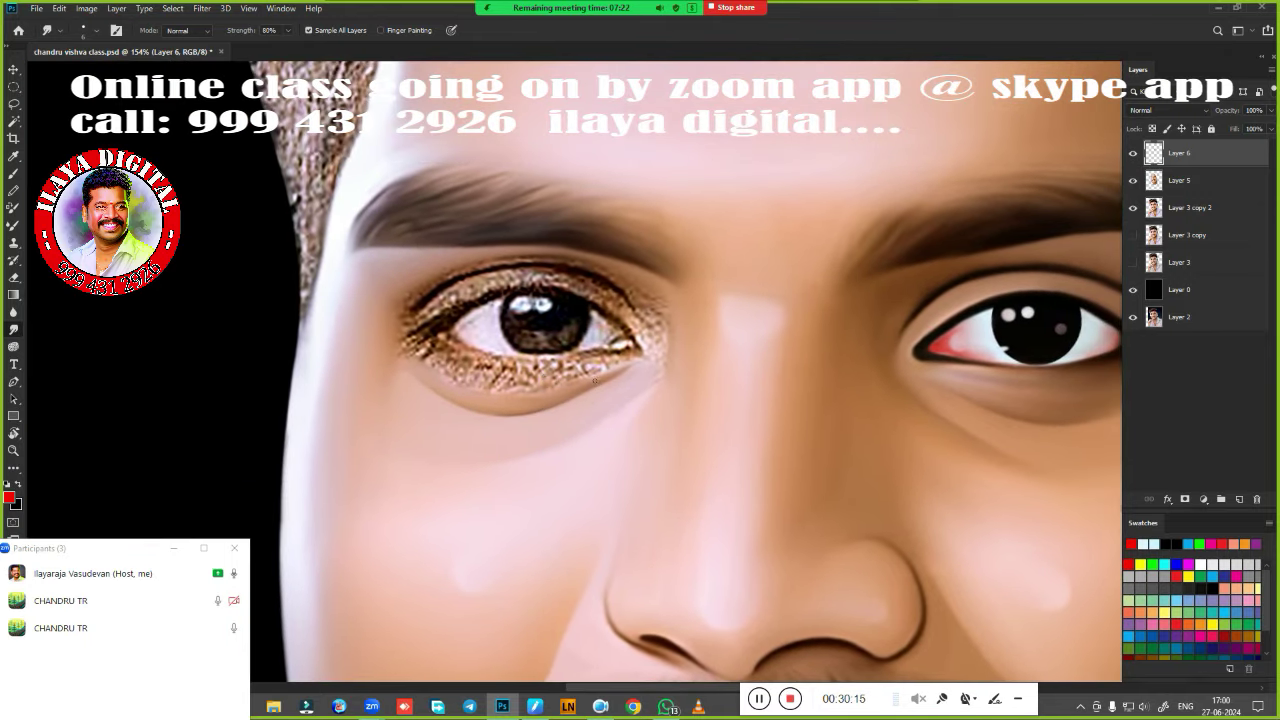
pyautogui.press('p')
pyautogui.scroll(2, 686, 434)
pyautogui.scroll(2, 691, 429)
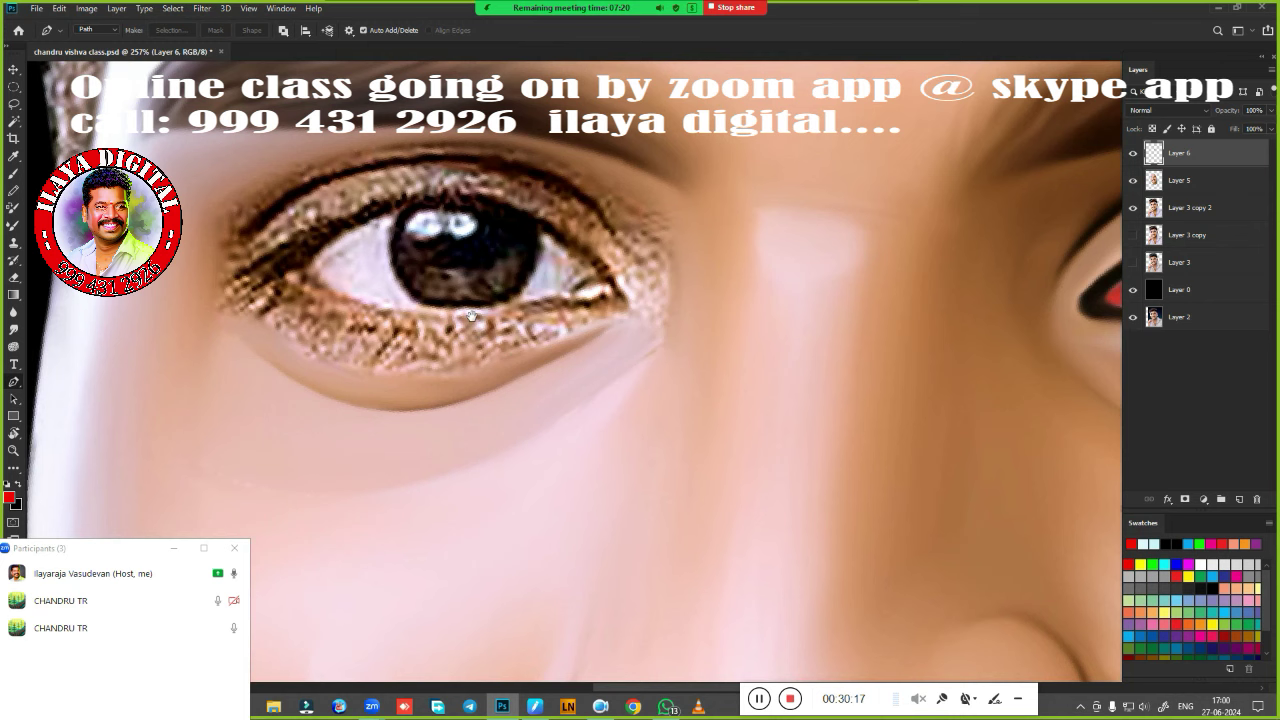
pyautogui.scroll(1, 405, 315)
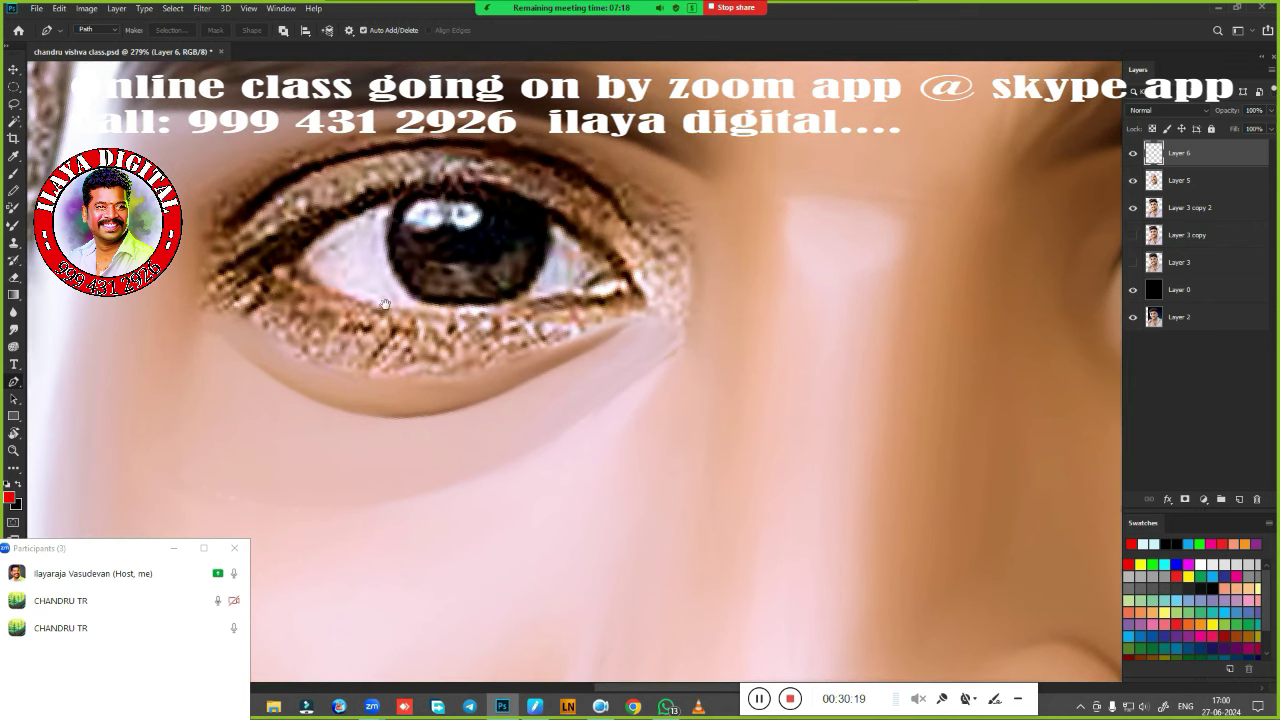
pyautogui.moveTo(384, 304); pyautogui.dragTo(472, 394)
# Draw a pen path around the unpainted eye's upper lid and outer corner.
pyautogui.moveTo(237, 381); pyautogui.dragTo(246, 374)
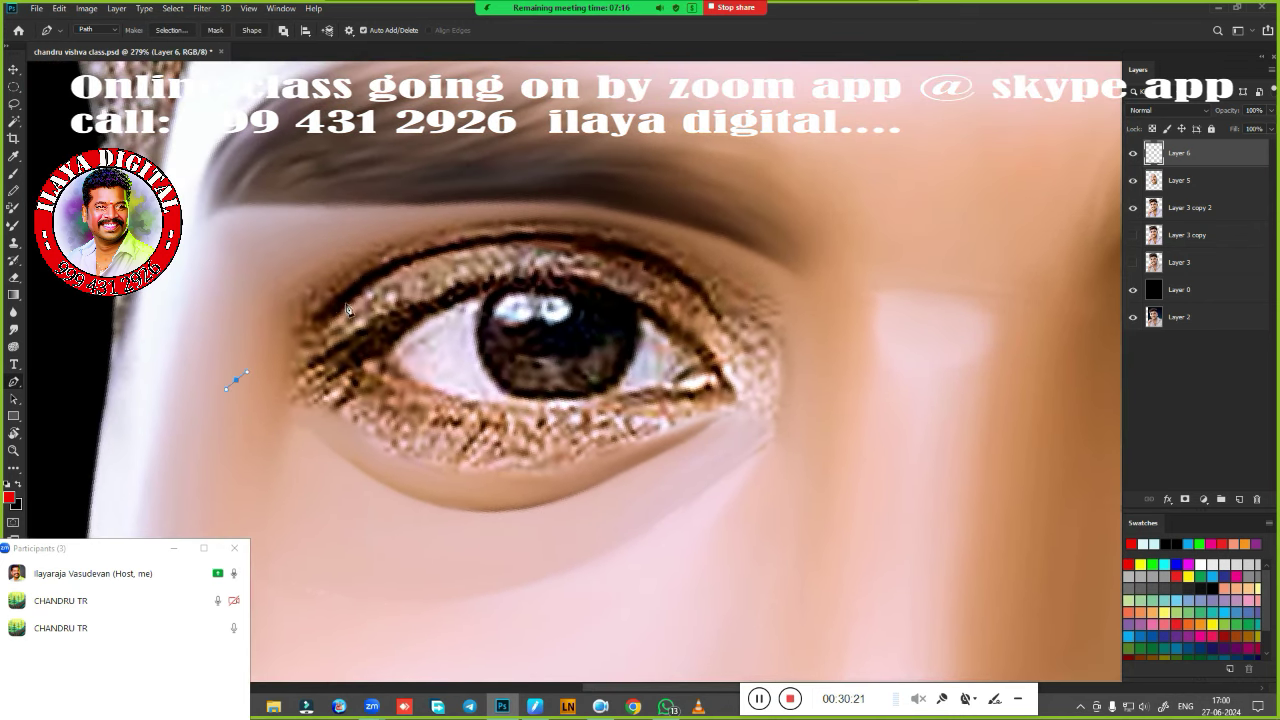
pyautogui.moveTo(333, 315); pyautogui.dragTo(373, 287)
pyautogui.moveTo(617, 251); pyautogui.dragTo(760, 292)
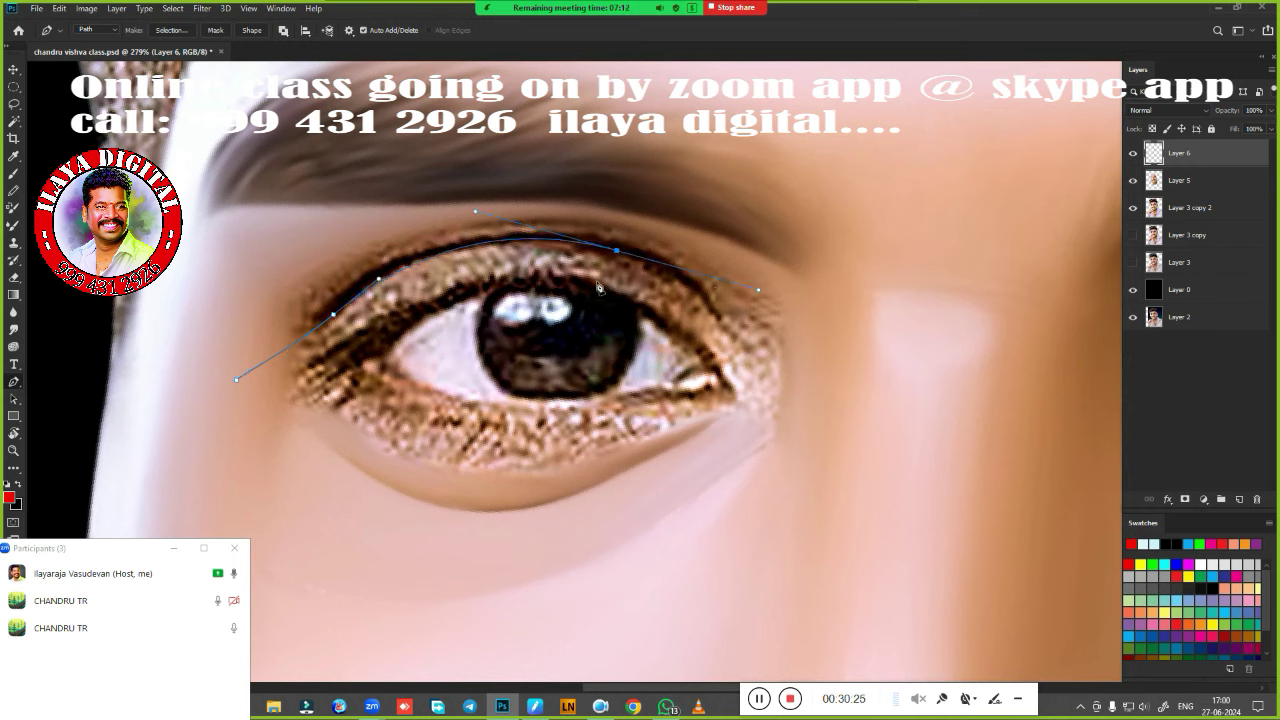
pyautogui.keyDown('alt'); pyautogui.click(617, 251); pyautogui.keyUp('alt')
pyautogui.moveTo(741, 358); pyautogui.dragTo(773, 453)
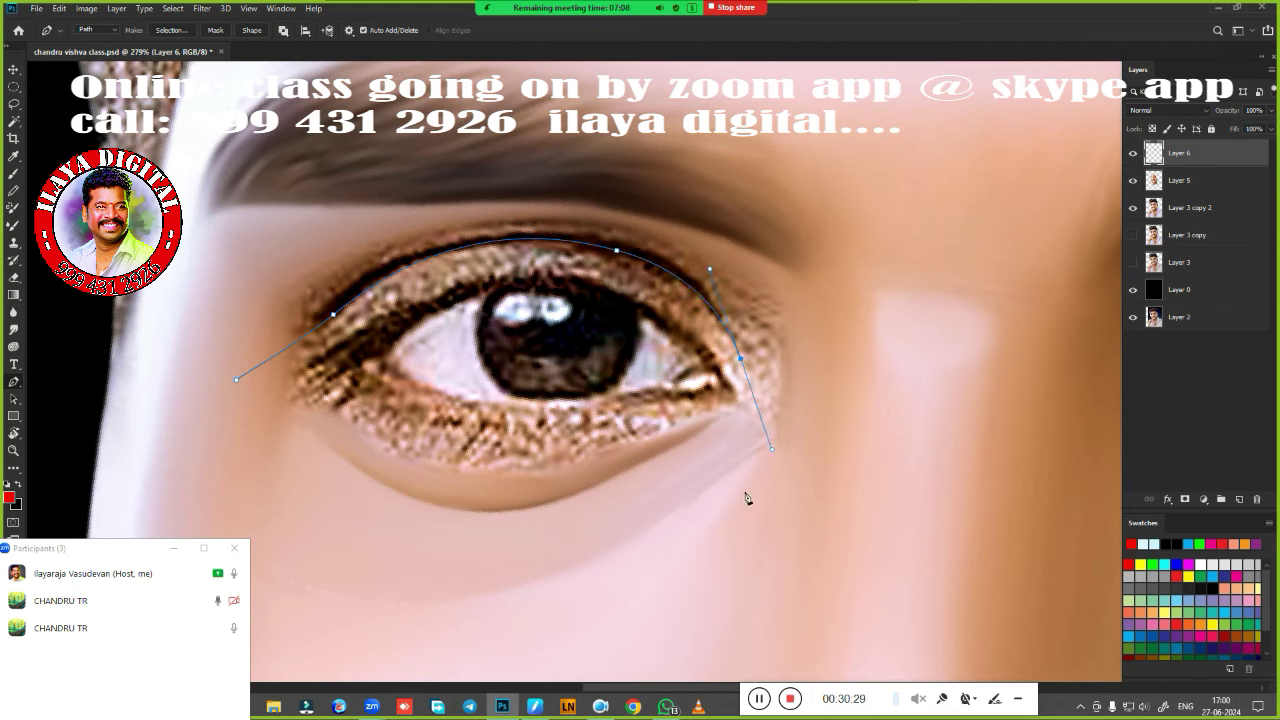
pyautogui.moveTo(762, 618); pyautogui.dragTo(686, 462)
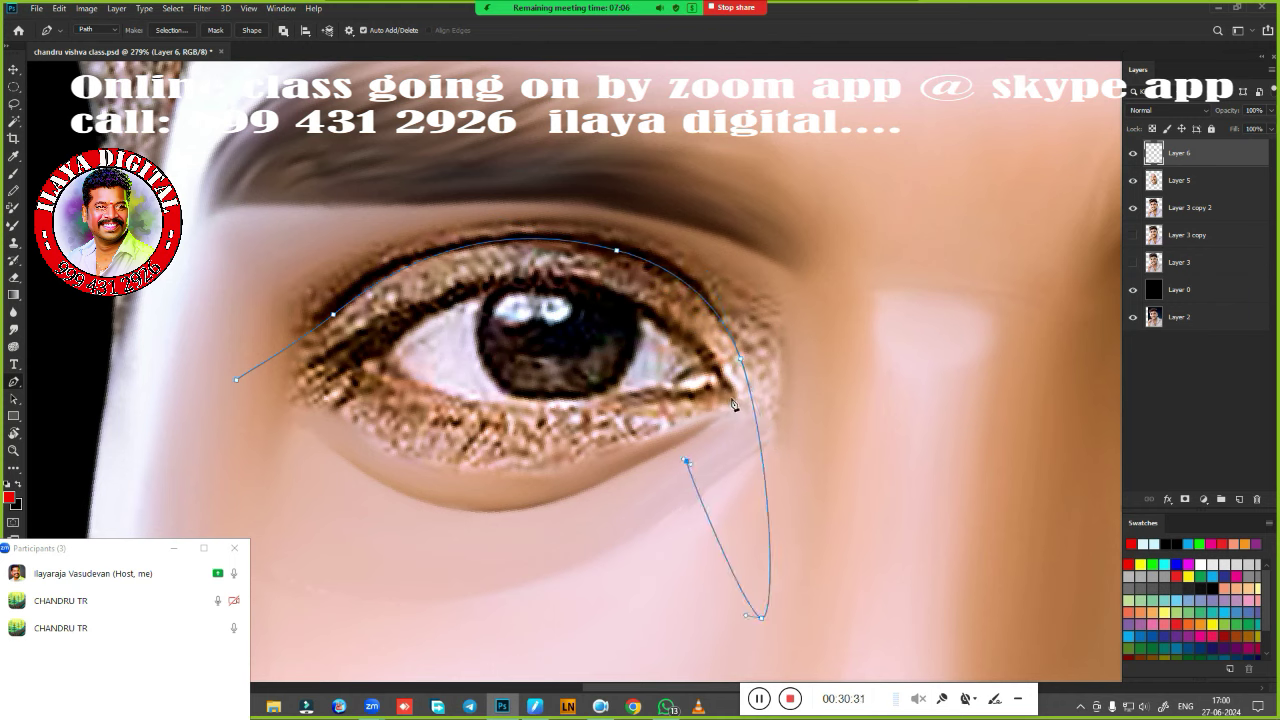
pyautogui.moveTo(730, 400); pyautogui.dragTo(697, 336)
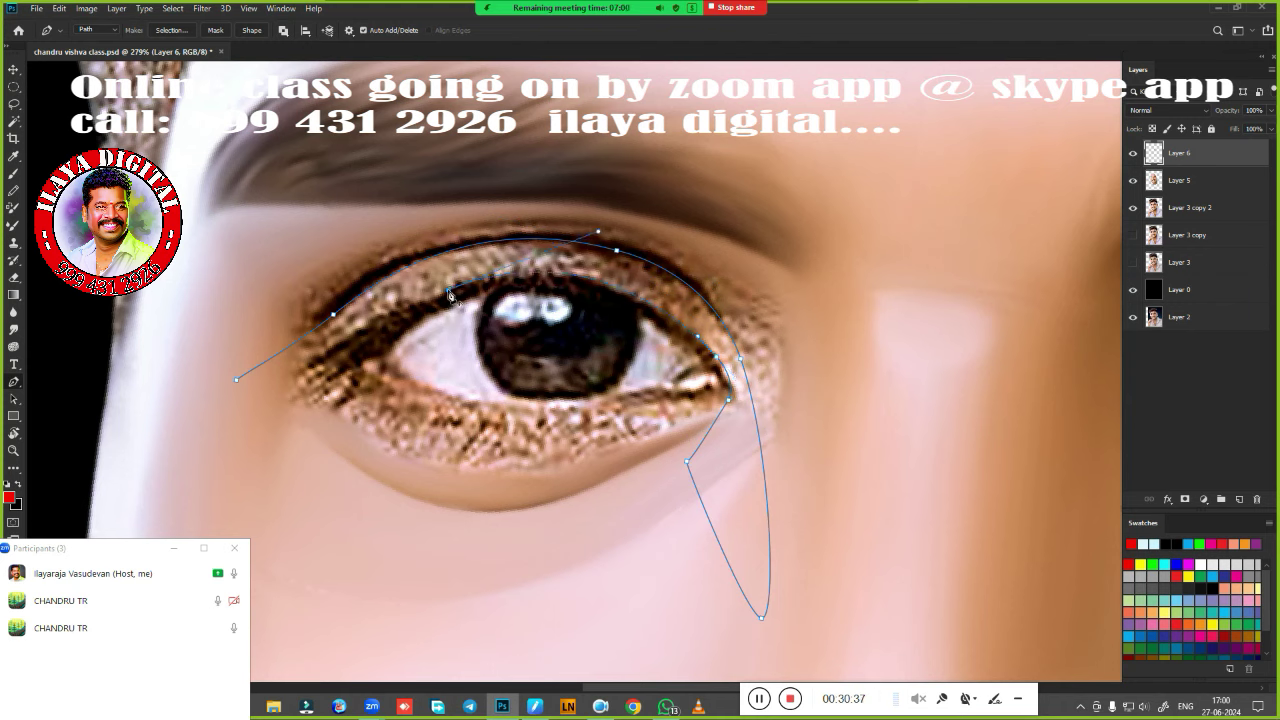
pyautogui.moveTo(334, 360); pyautogui.dragTo(287, 405)
# Convert the eye path to a selection and feather it.
pyautogui.hotkey('ctrl', 'Return')
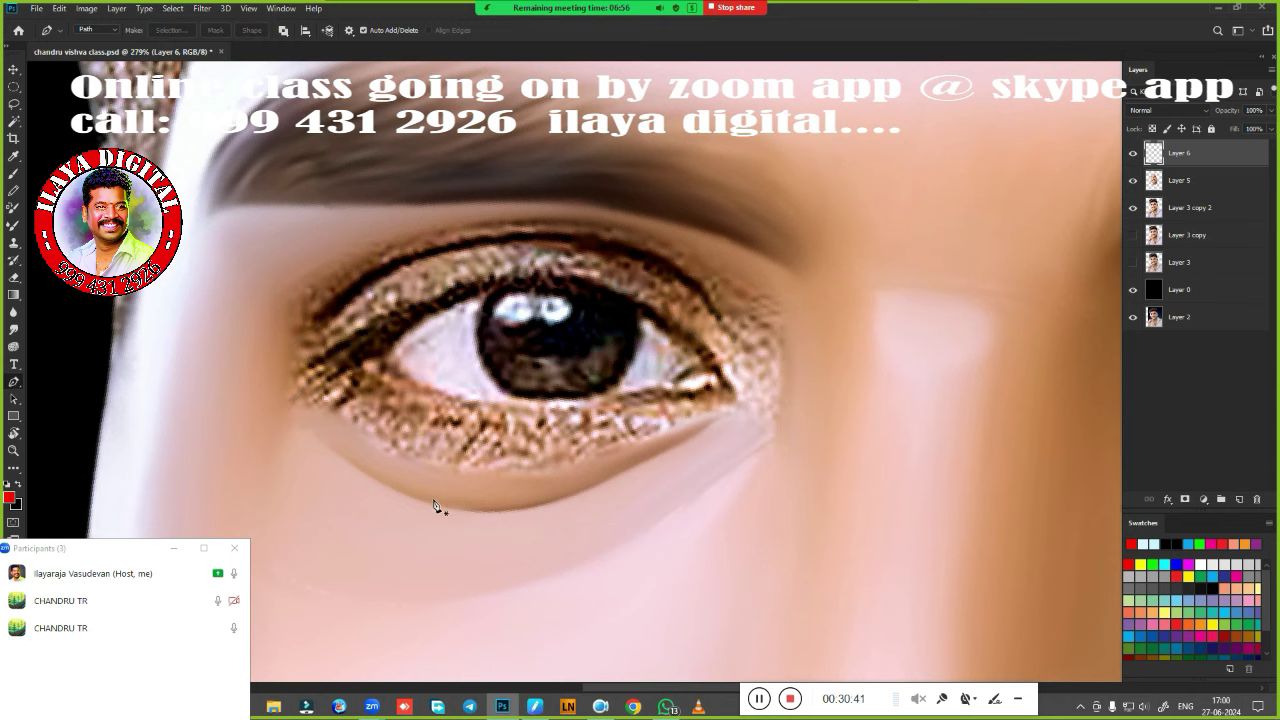
pyautogui.hotkey('shift', 'F6')
pyautogui.press('Return')
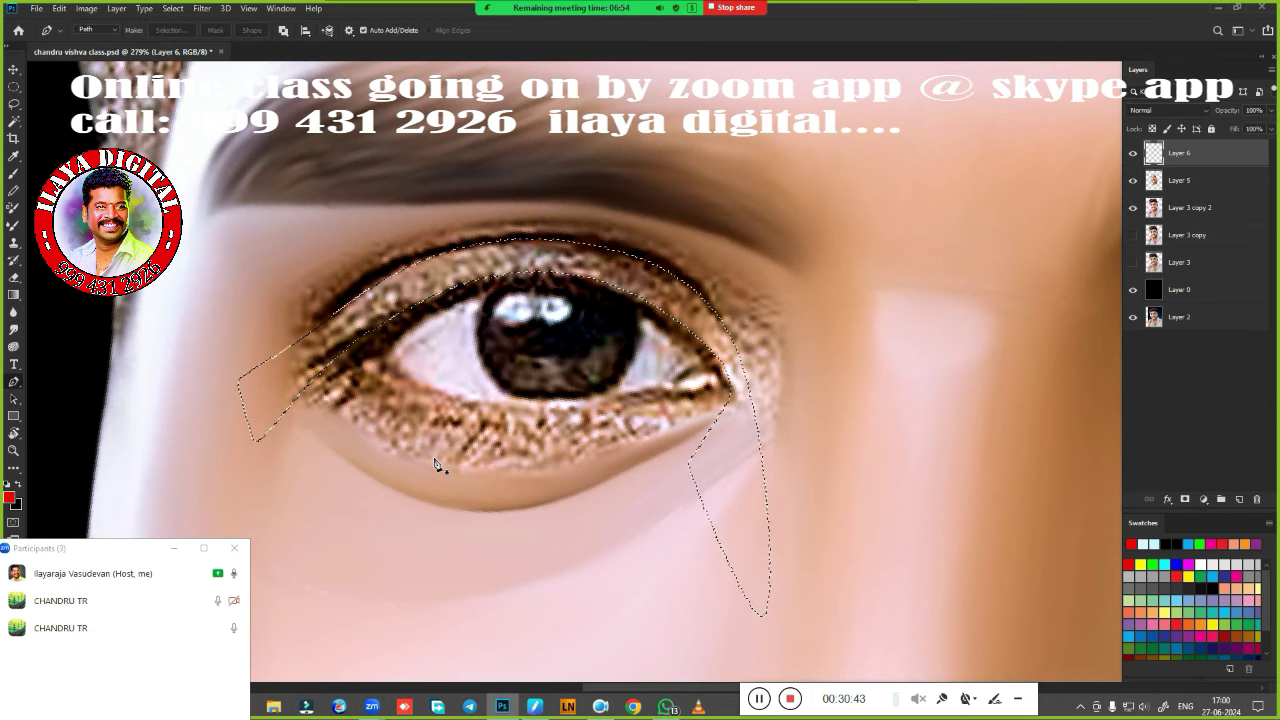
# Blend the lashes inside the selection with a size-20 Very Wet, Light Mix Mixer Brush.
pyautogui.press('b')
pyautogui.moveTo(460, 381); pyautogui.dragTo(375, 346)
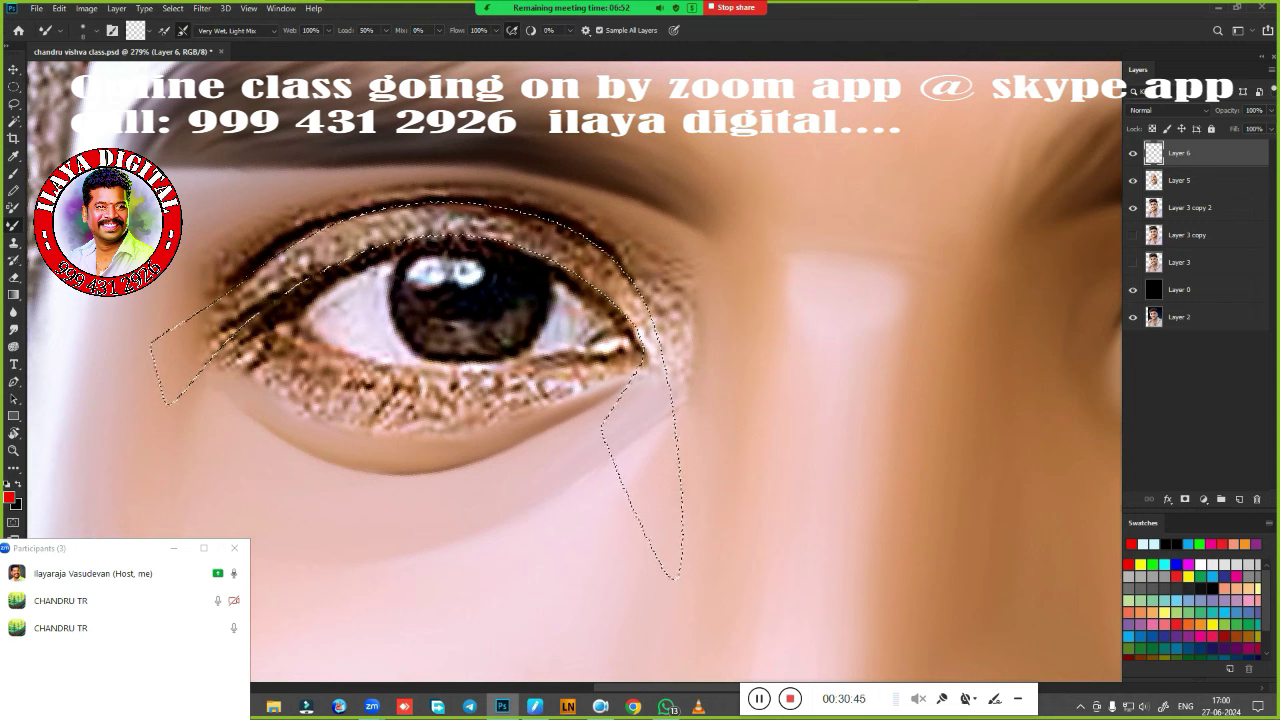
pyautogui.press(']')
pyautogui.press(']')
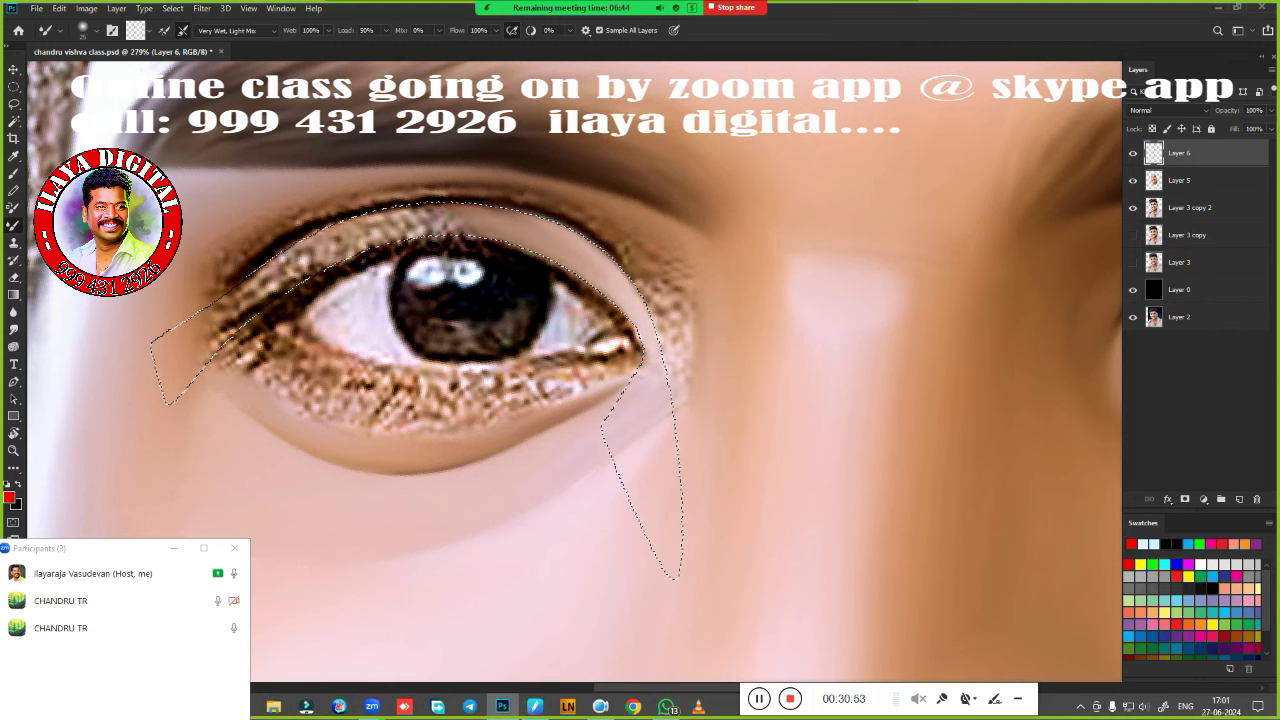
pyautogui.moveTo(276, 300); pyautogui.dragTo(212, 318)
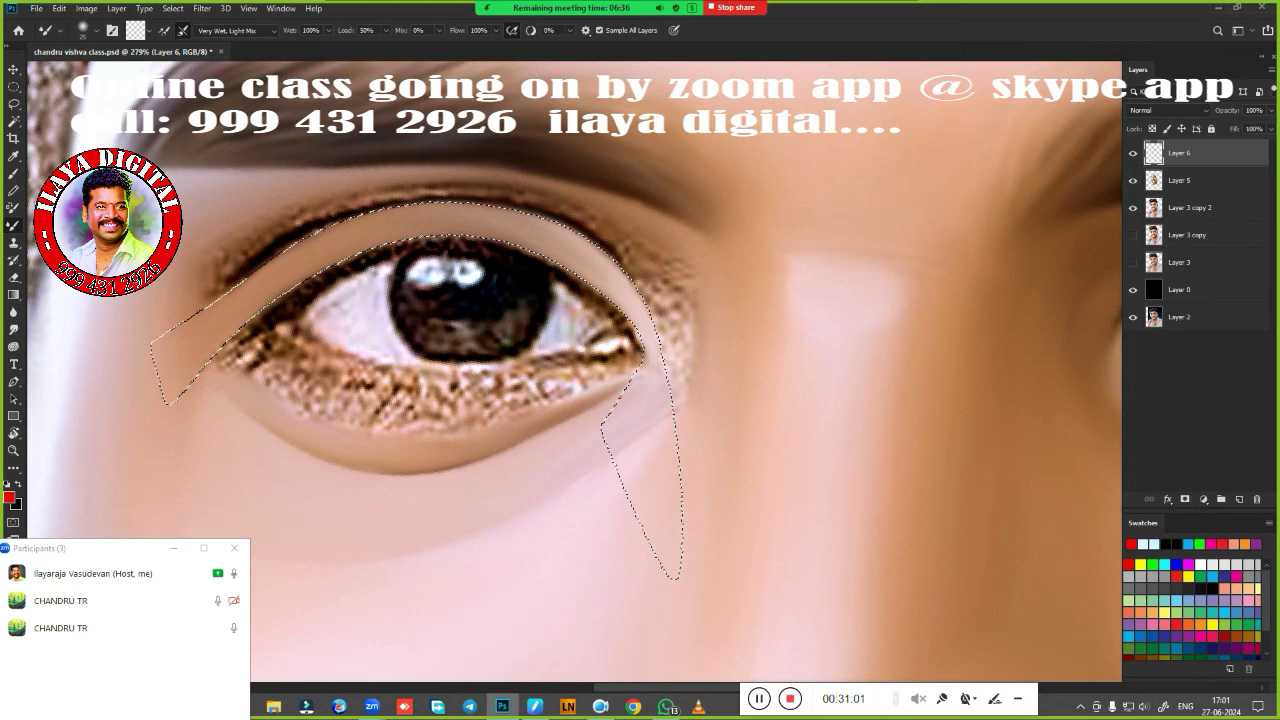
pyautogui.keyDown('alt'); pyautogui.scroll(-5, 679, 425); pyautogui.keyUp('alt')
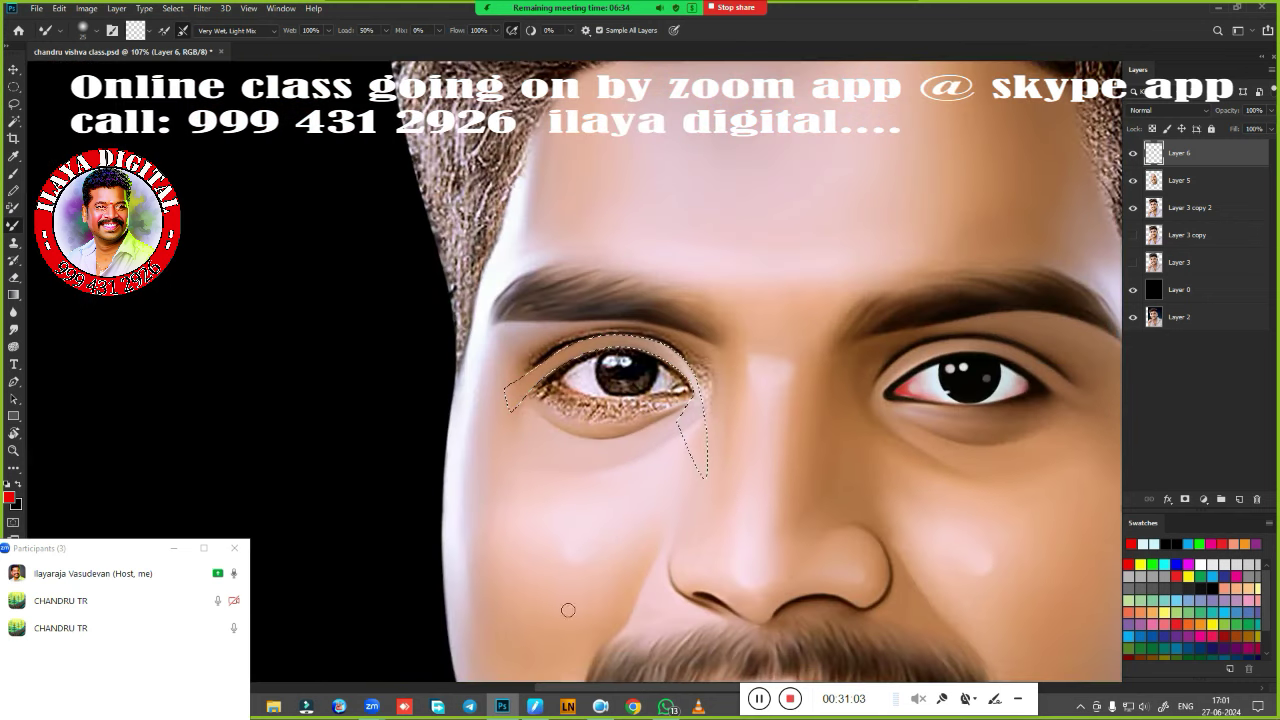
pyautogui.keyDown('alt'); pyautogui.scroll(5, 717, 471); pyautogui.keyUp('alt')
pyautogui.moveTo(806, 400); pyautogui.dragTo(740, 448)
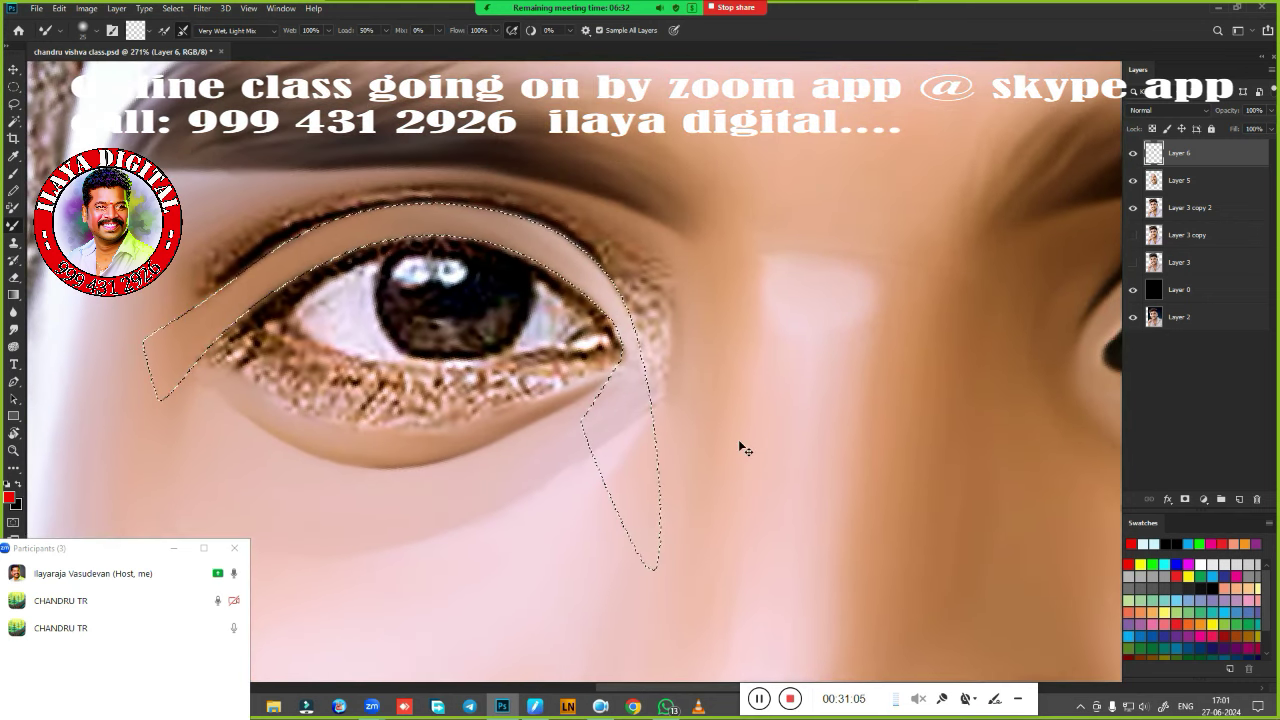
# Re-feather the eye selection, then deselect and fit the whole portrait on screen.
pyautogui.hotkey('shift', 'F6')
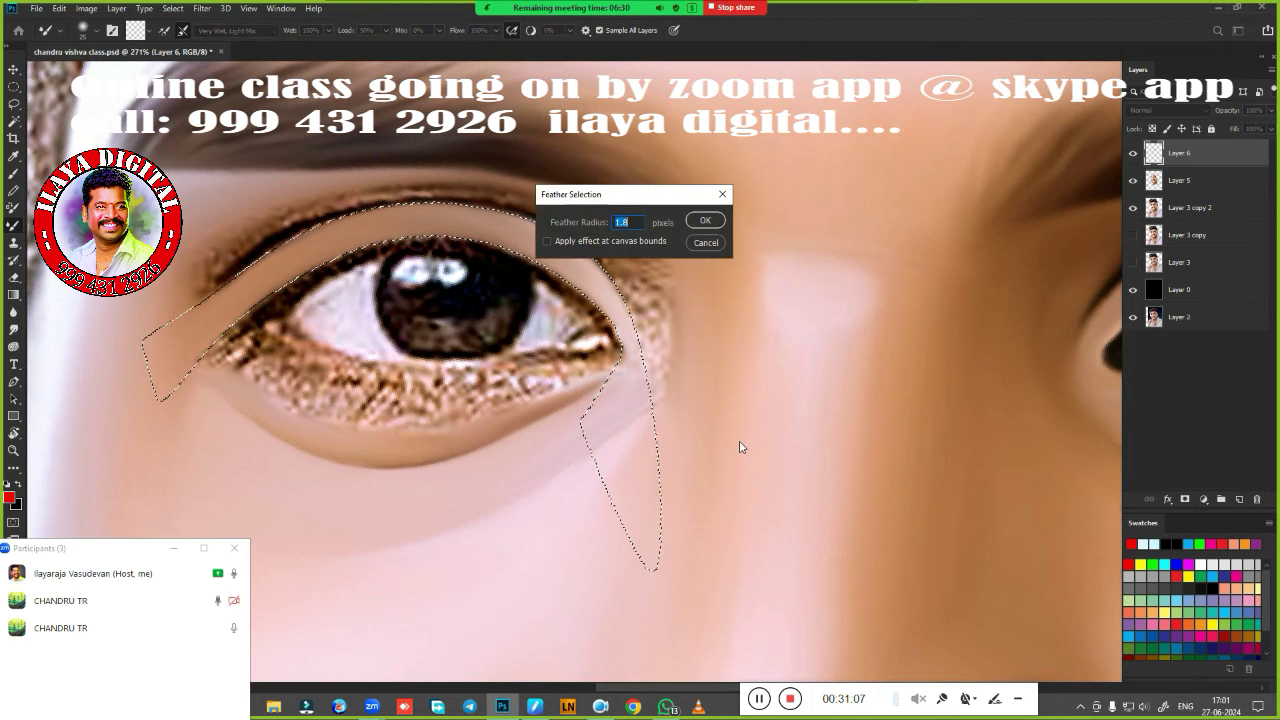
pyautogui.press('Return')
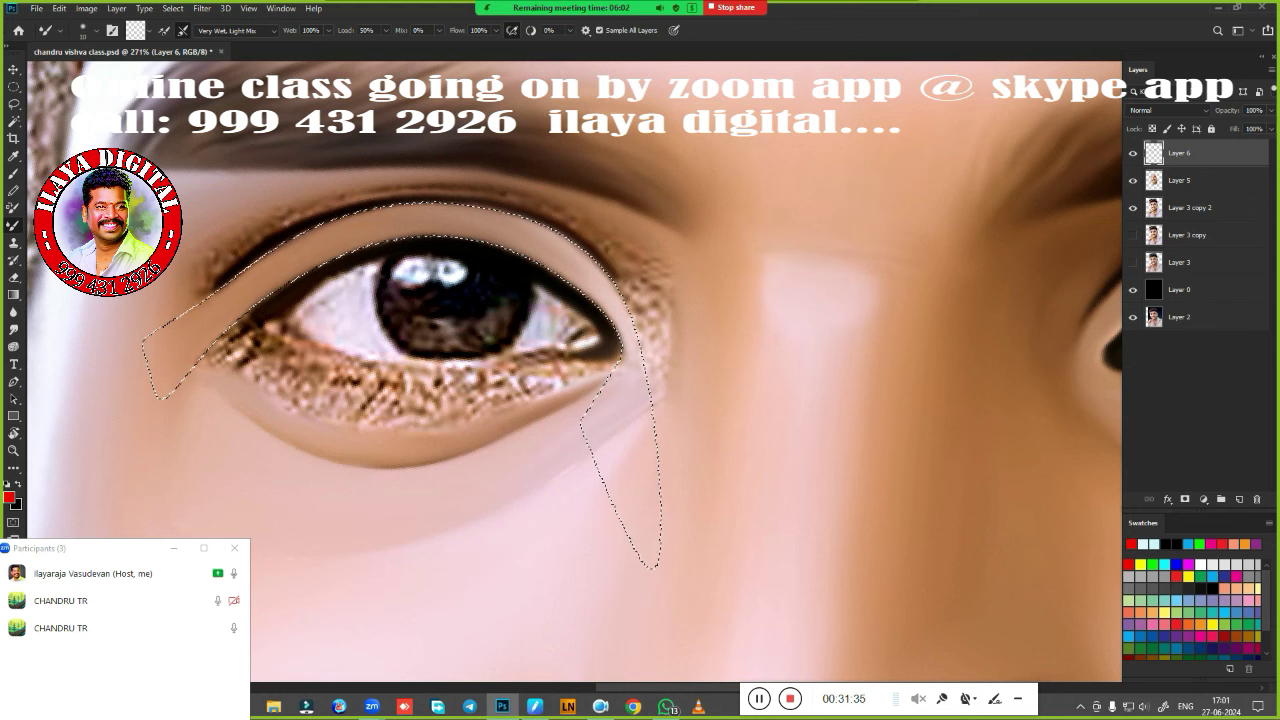
pyautogui.hotkey('ctrl', 'd')
pyautogui.hotkey('ctrl', '0')
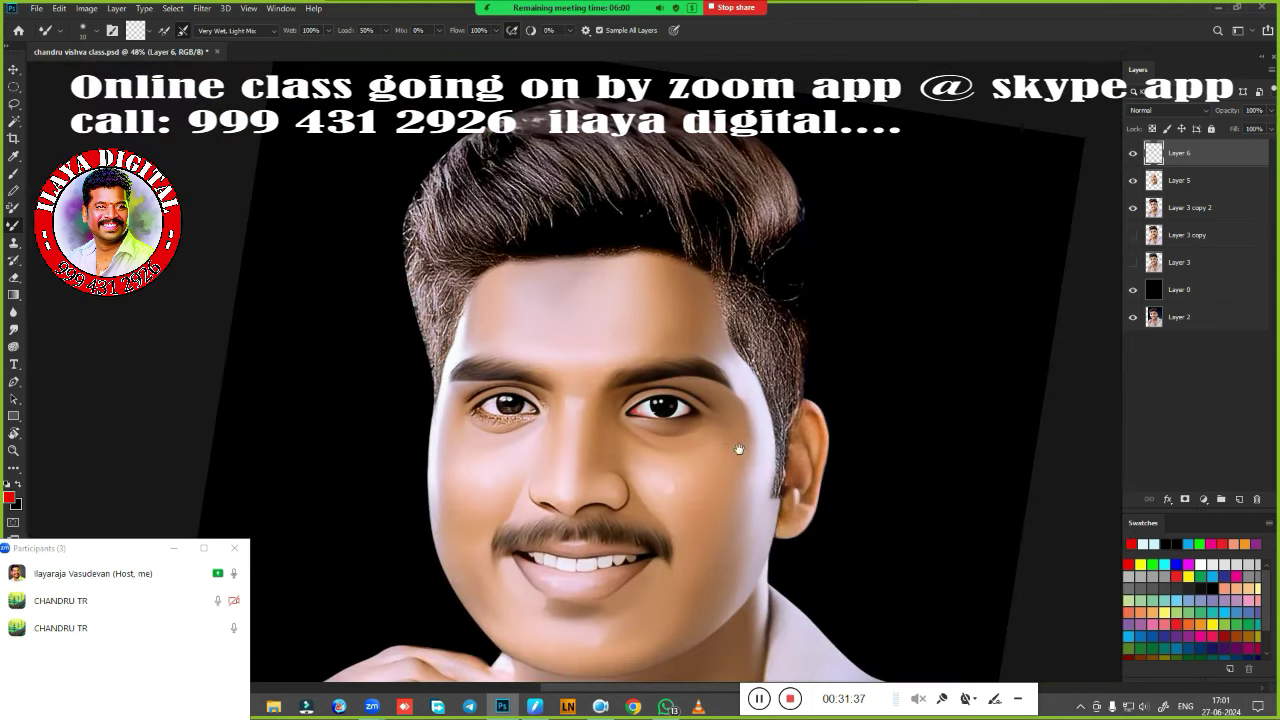
# Zoom into the left eye and smudge the upper lid smooth near its left corner.
pyautogui.moveTo(528, 428); pyautogui.dragTo(578, 428)
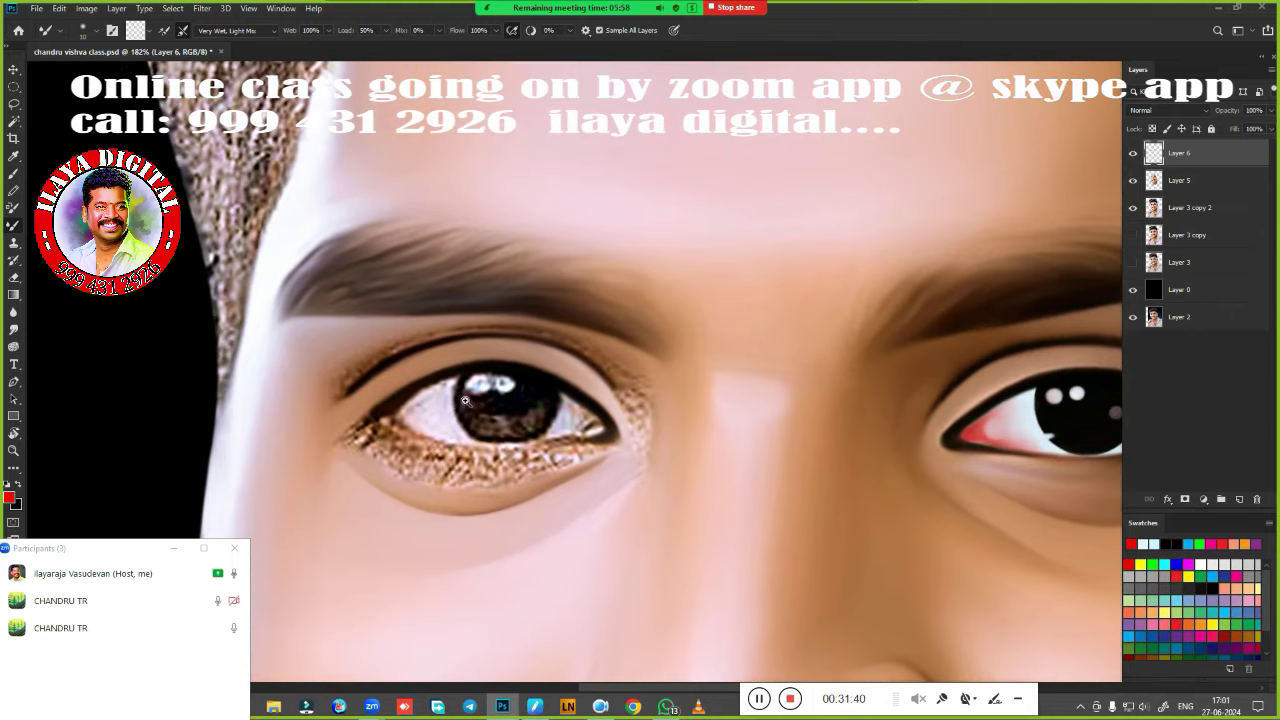
pyautogui.moveTo(461, 340)
pyautogui.mouseDown()
pyautogui.moveTo(559, 394)
pyautogui.moveTo(572, 347)
pyautogui.mouseUp()
pyautogui.press('r')
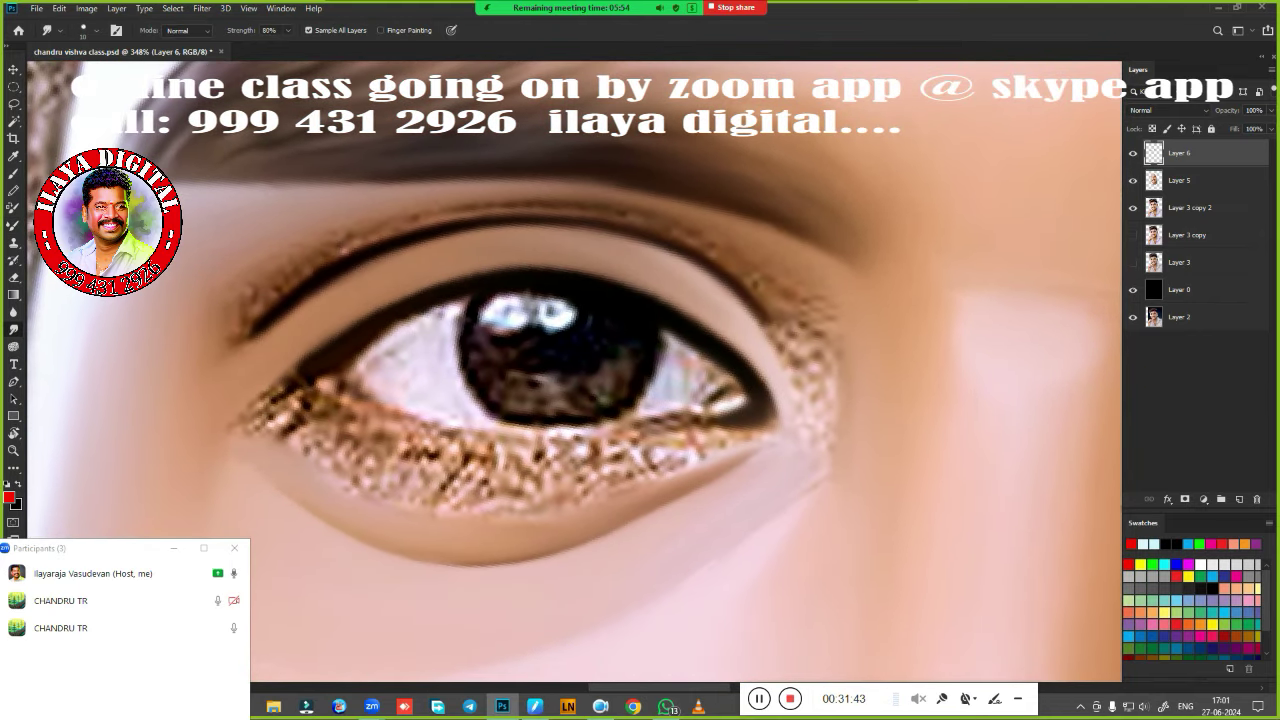
pyautogui.press(']')
pyautogui.moveTo(194, 340)
pyautogui.mouseDown()
pyautogui.moveTo(271, 266)
pyautogui.moveTo(300, 270)
pyautogui.mouseUp()
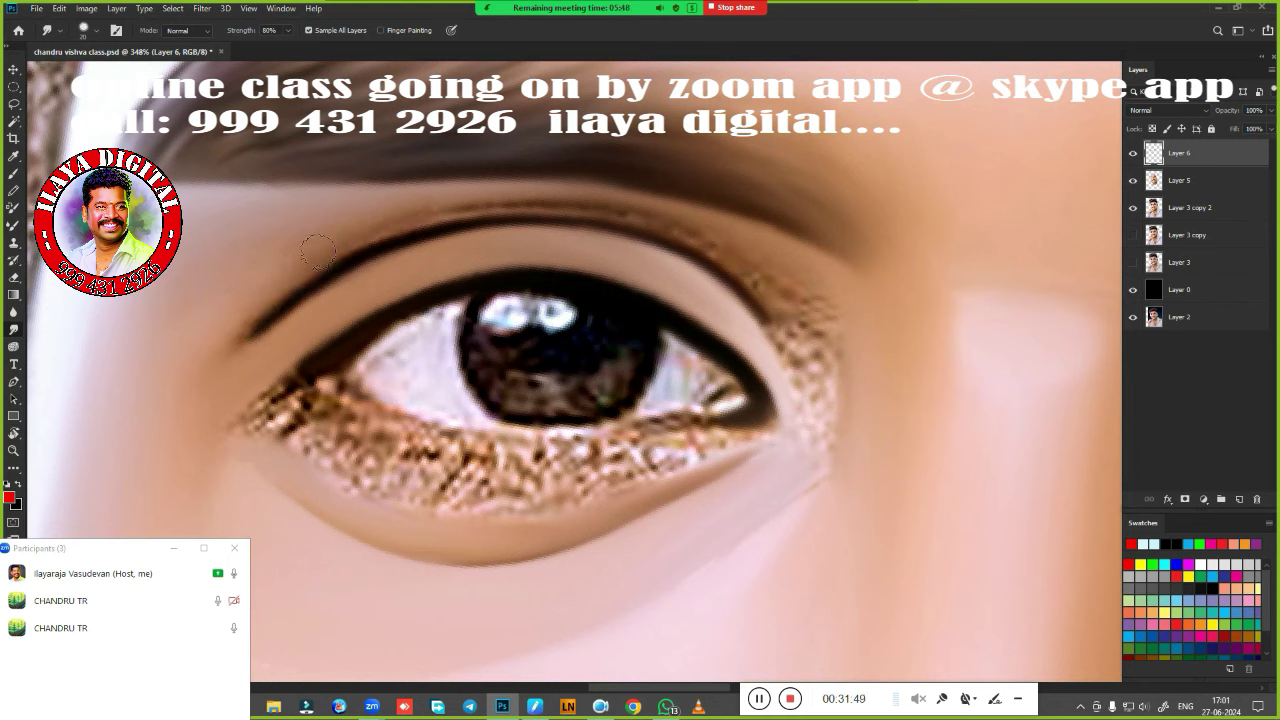
pyautogui.moveTo(257, 266)
pyautogui.mouseDown()
pyautogui.moveTo(238, 325)
pyautogui.moveTo(190, 366)
pyautogui.mouseUp()
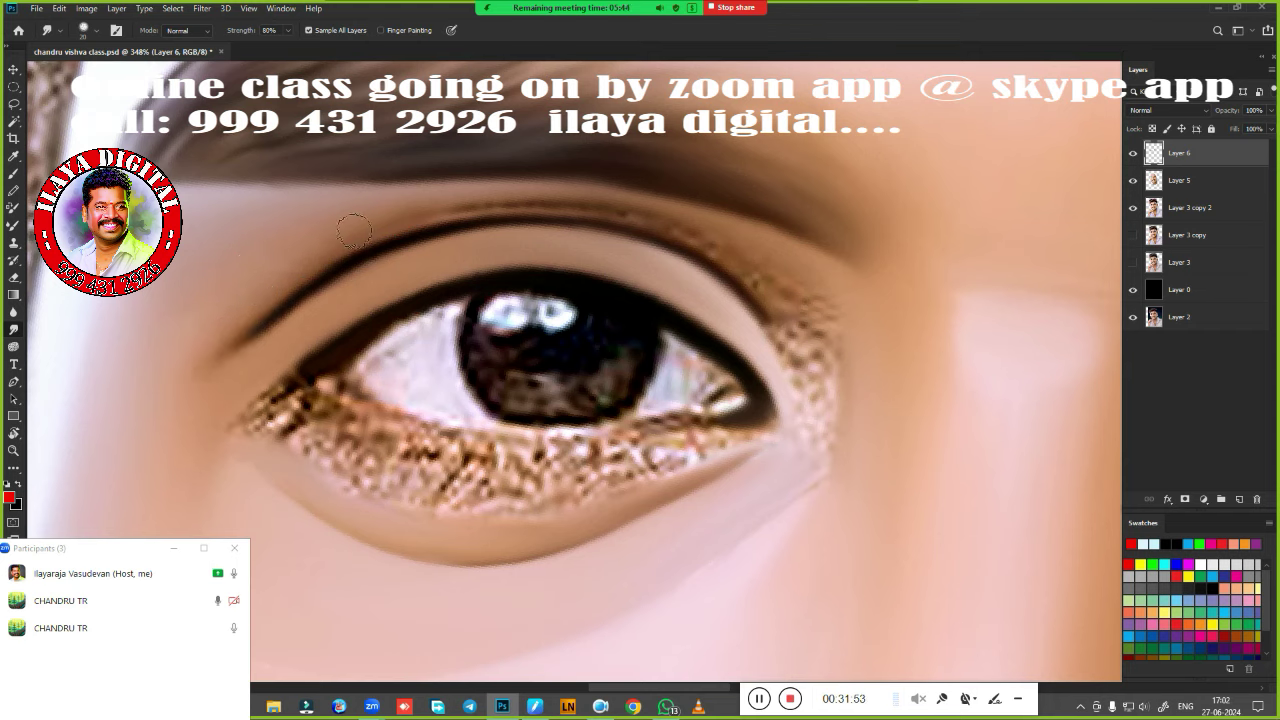
pyautogui.moveTo(353, 232); pyautogui.dragTo(288, 268)
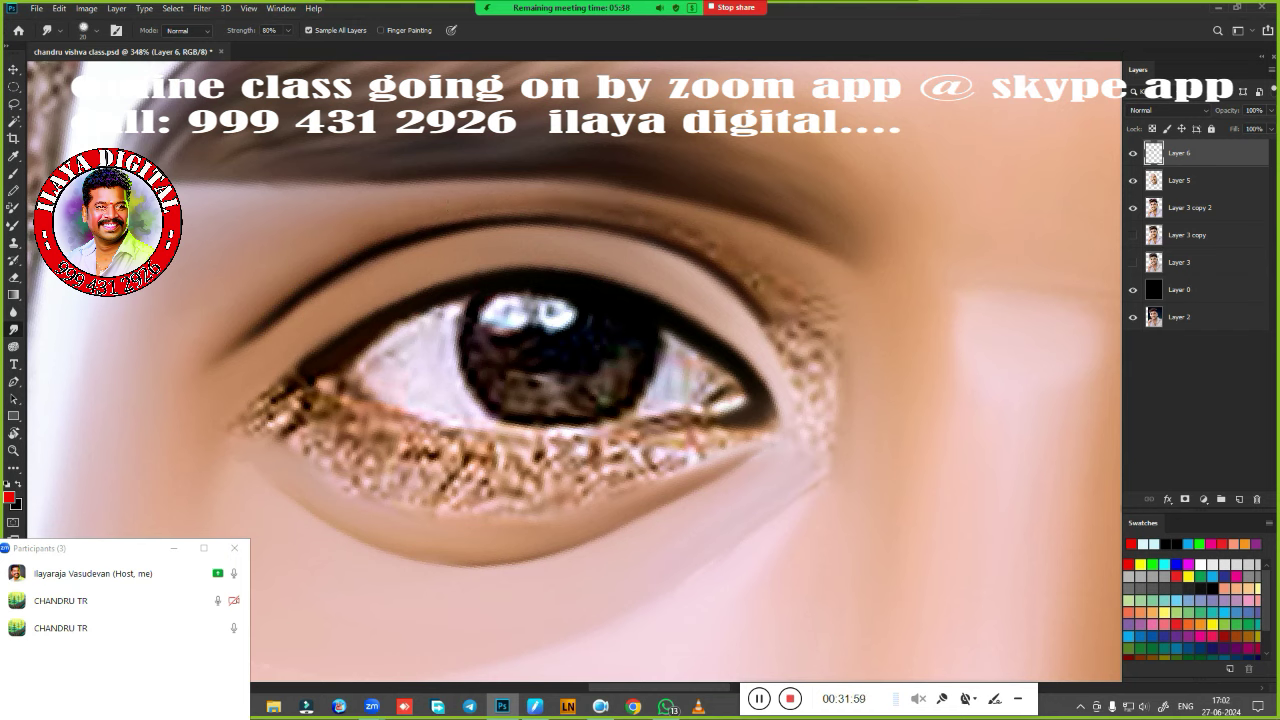
# Smudge the speckled upper and lower lid edges smooth at the eye's right corner.
pyautogui.moveTo(798, 298)
pyautogui.mouseDown()
pyautogui.moveTo(812, 338)
pyautogui.moveTo(723, 254)
pyautogui.moveTo(591, 211)
pyautogui.mouseUp()
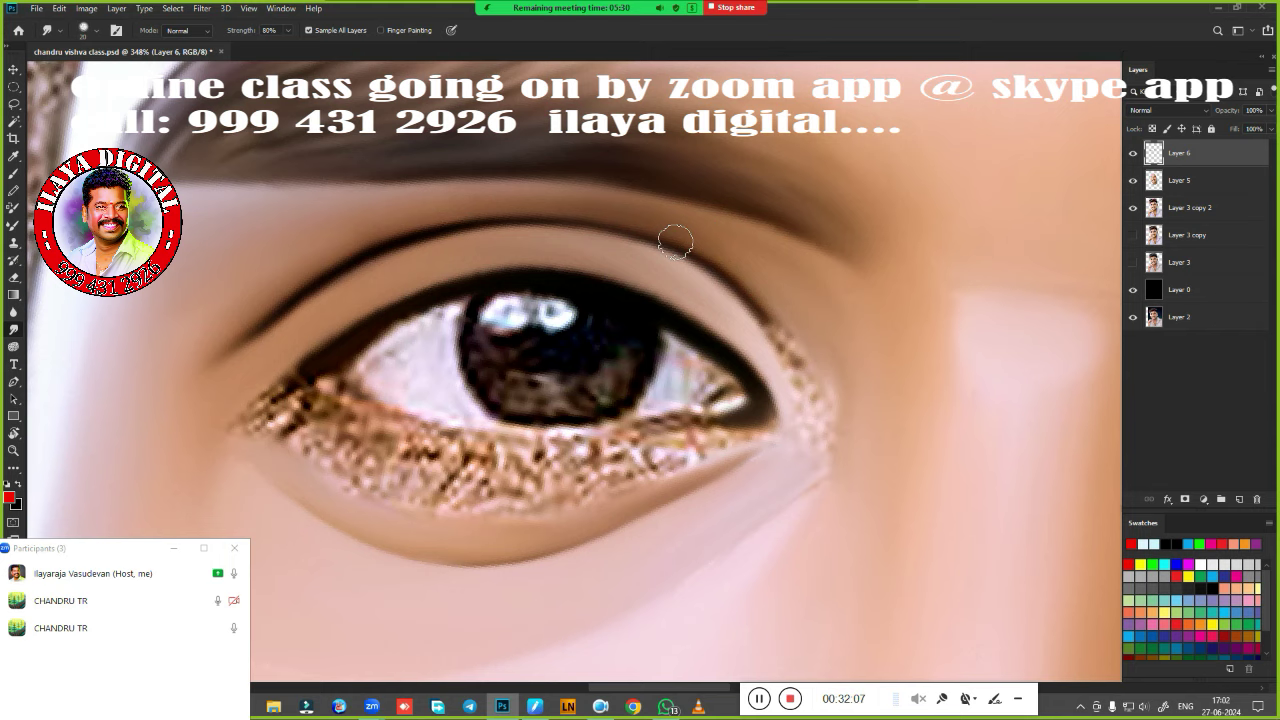
pyautogui.moveTo(770, 306); pyautogui.dragTo(802, 396)
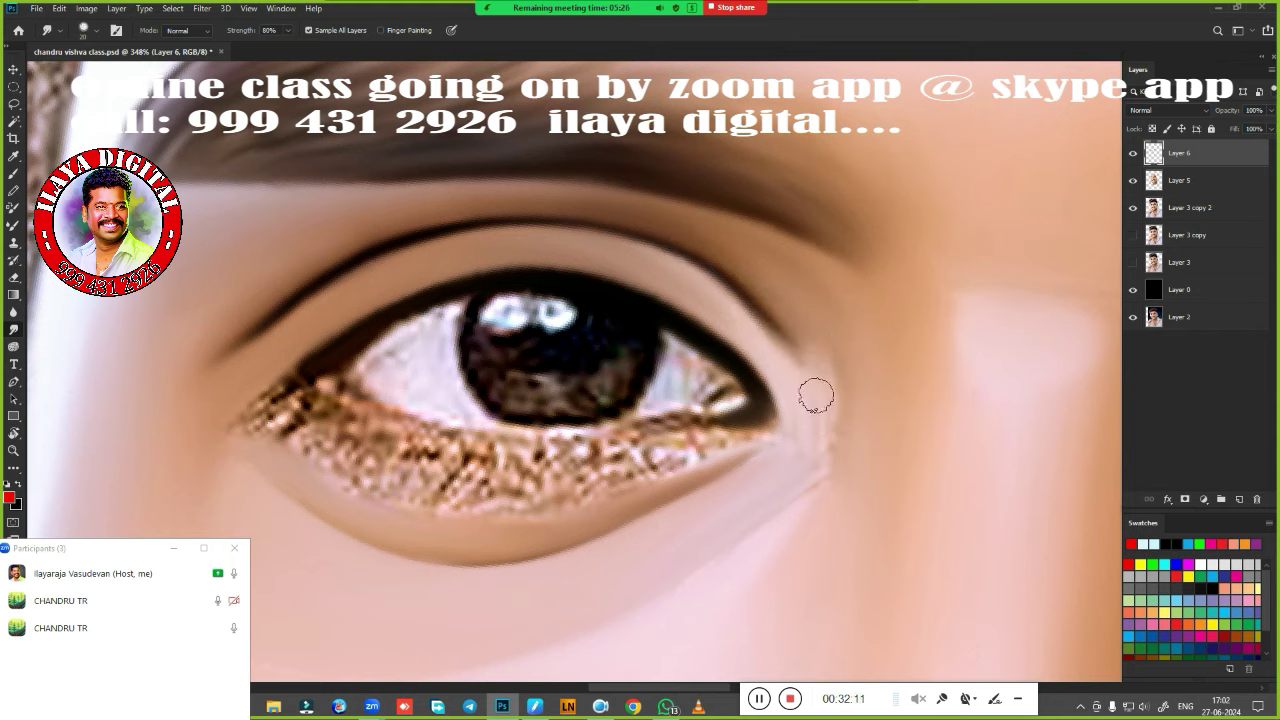
pyautogui.moveTo(802, 396)
pyautogui.mouseDown()
pyautogui.moveTo(799, 321)
pyautogui.moveTo(786, 310)
pyautogui.mouseUp()
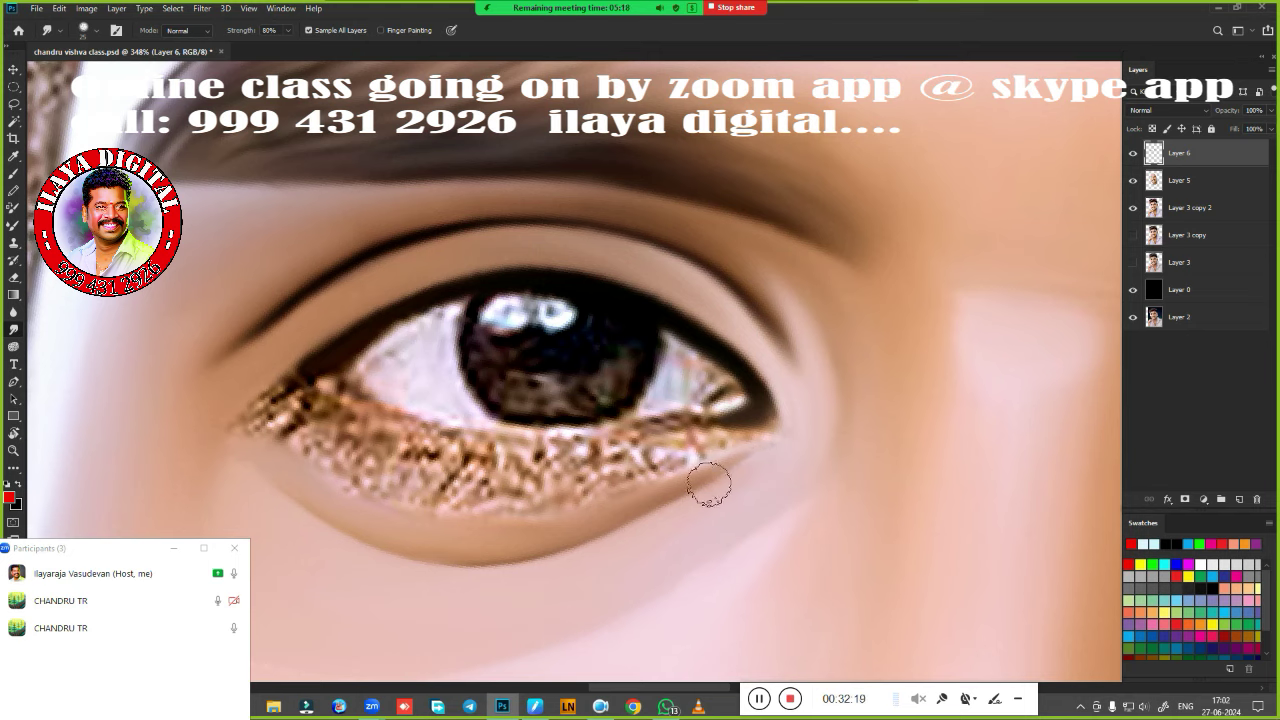
pyautogui.moveTo(706, 486); pyautogui.dragTo(796, 456)
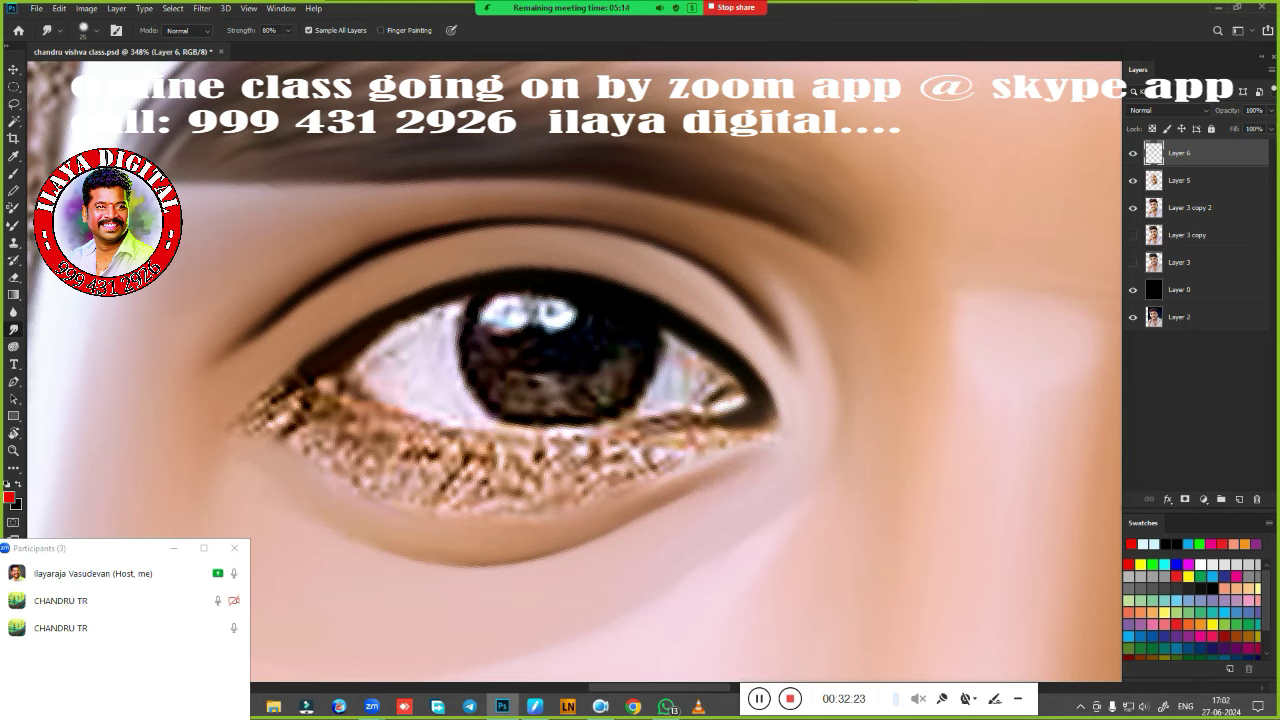
pyautogui.keyDown('alt'); pyautogui.scroll(-5, 717, 457); pyautogui.keyUp('alt')
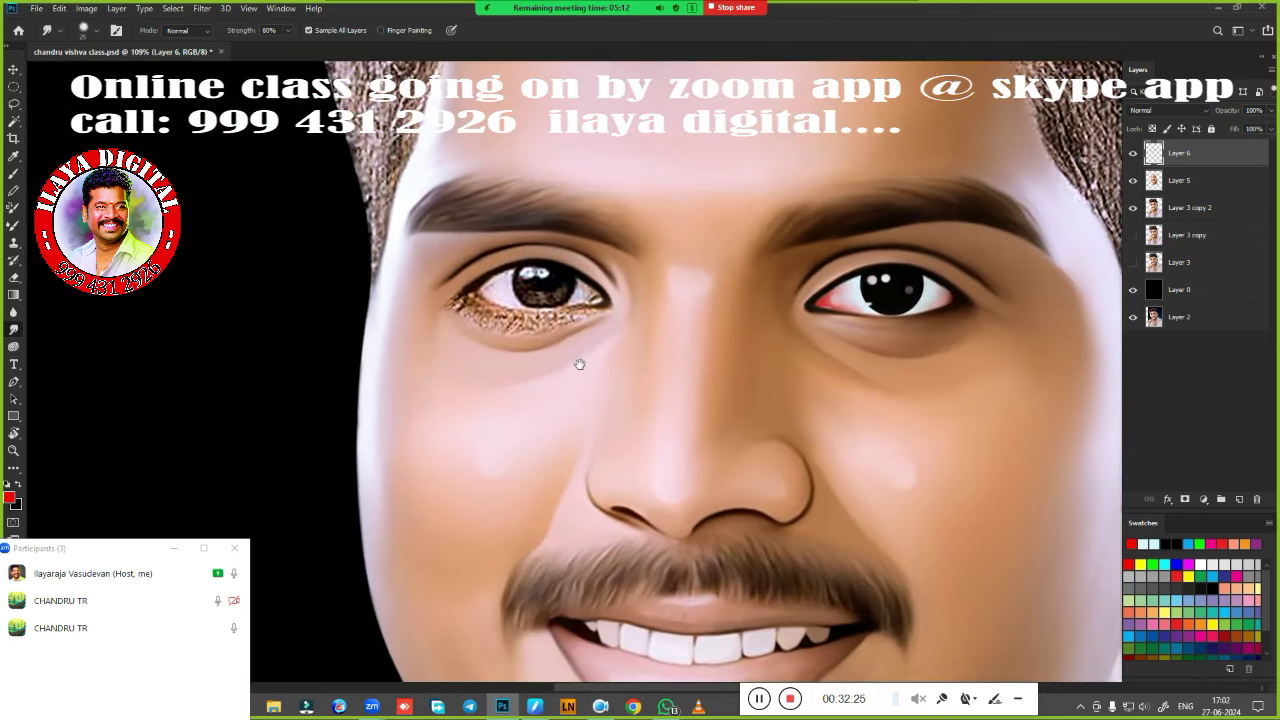
# Lasso the right eye's black iris and copy it onto a new Layer 7.
pyautogui.keyDown('alt'); pyautogui.scroll(5, 590, 330); pyautogui.keyUp('alt')
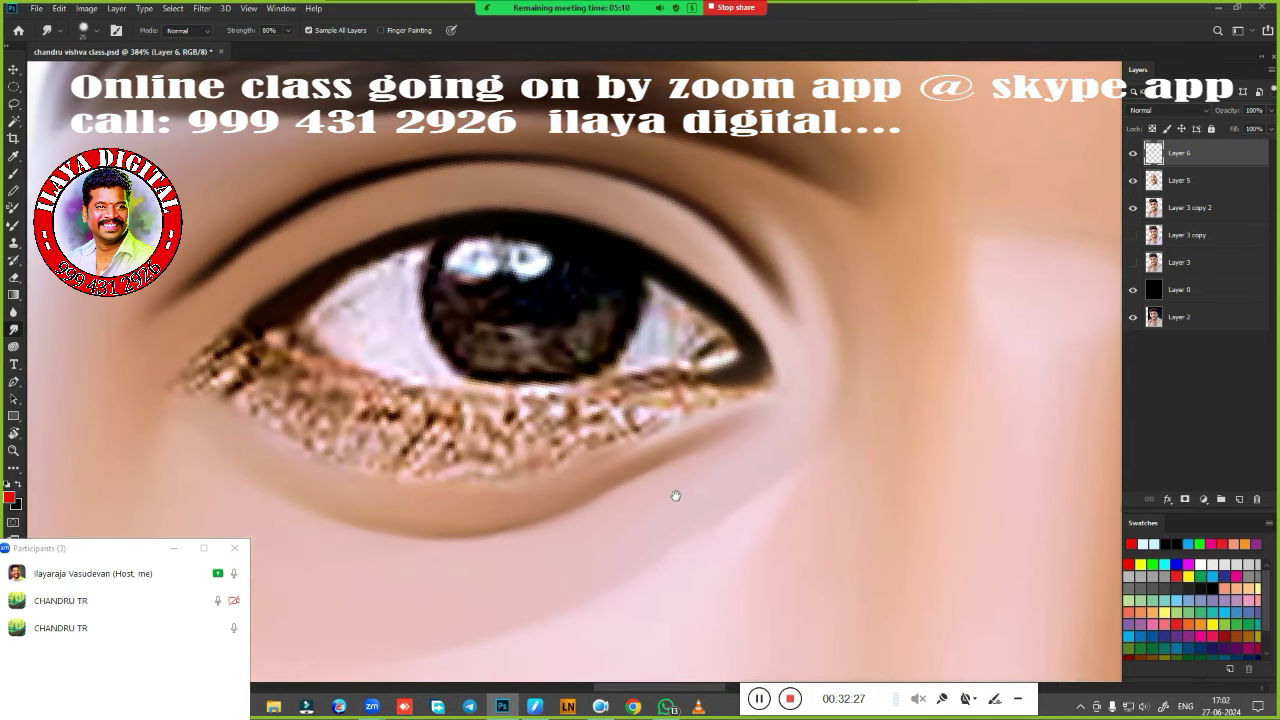
pyautogui.keyDown('alt'); pyautogui.scroll(-1, 691, 479); pyautogui.keyUp('alt')
pyautogui.keyDown('alt'); pyautogui.scroll(-3, 603, 434); pyautogui.keyUp('alt')
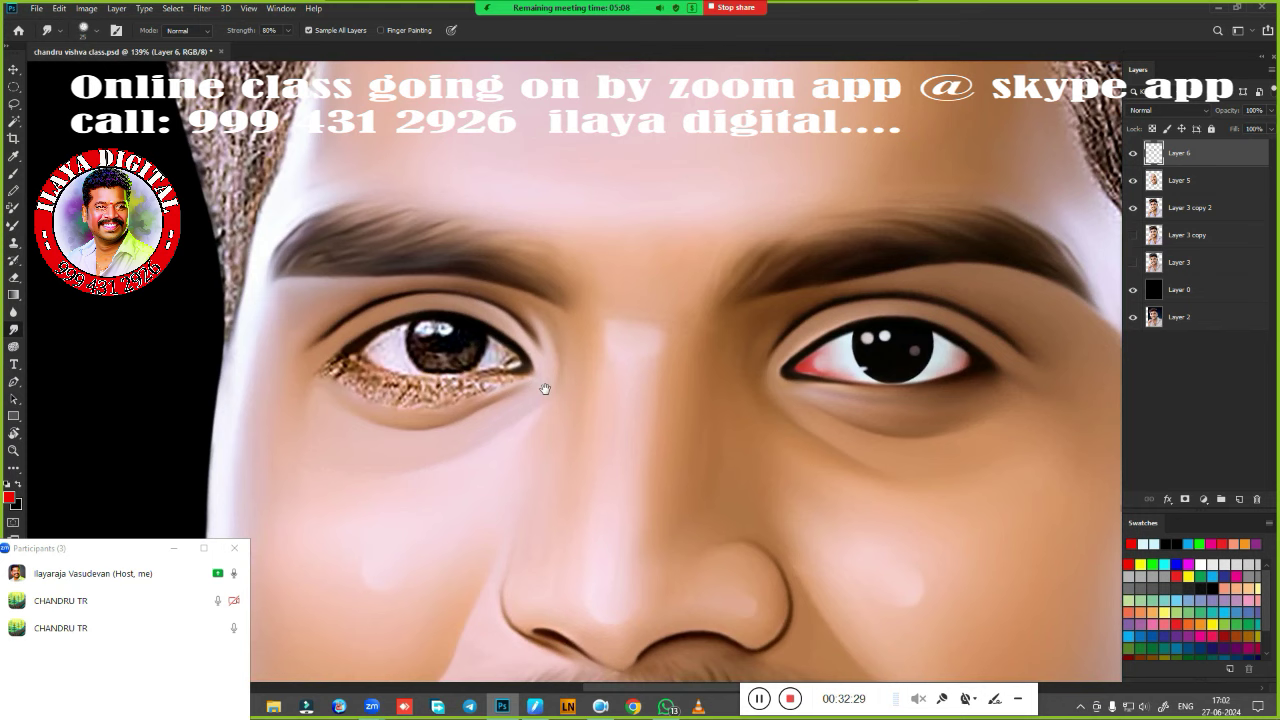
pyautogui.press('l')
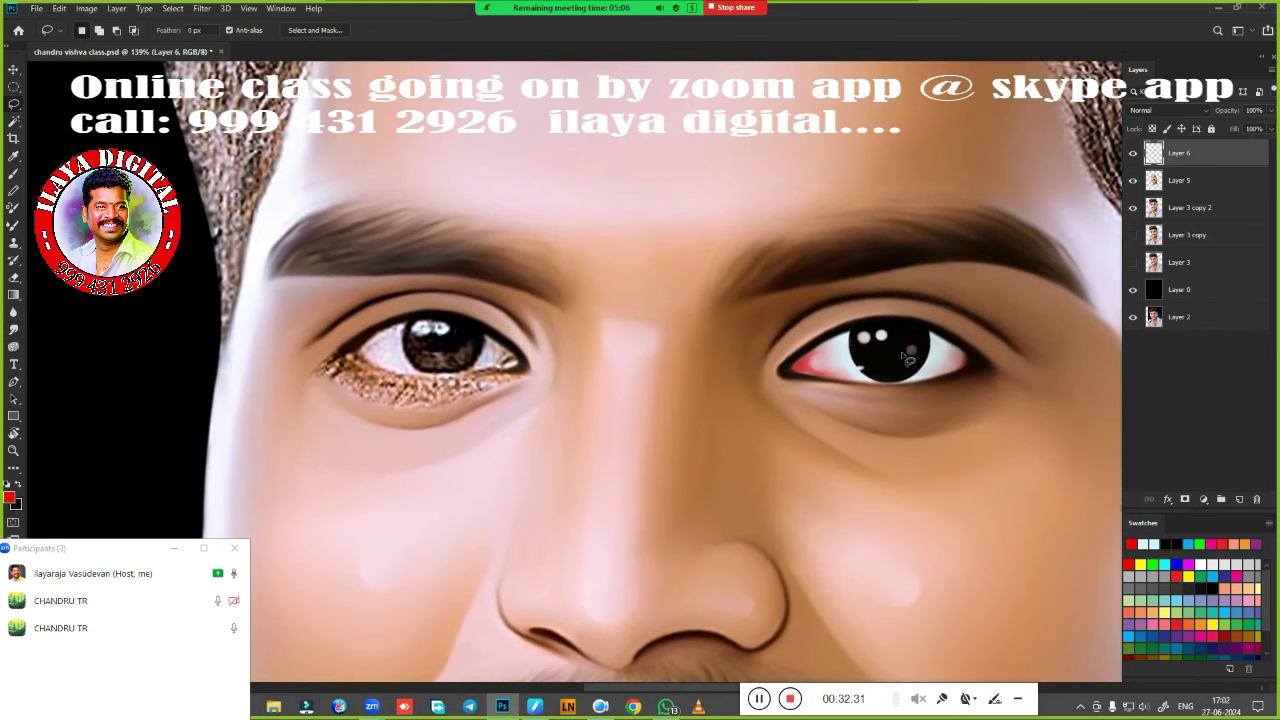
pyautogui.moveTo(862, 360); pyautogui.dragTo(928, 341)
pyautogui.moveTo(928, 340); pyautogui.dragTo(871, 365)
pyautogui.hotkey('ctrl', 'j')
# Move the copied iris over the left eye and nudge it into place.
pyautogui.press('v')
pyautogui.moveTo(838, 356); pyautogui.dragTo(405, 342)
pyautogui.scroll(3, 498, 366)
pyautogui.scroll(-2, 498, 366)
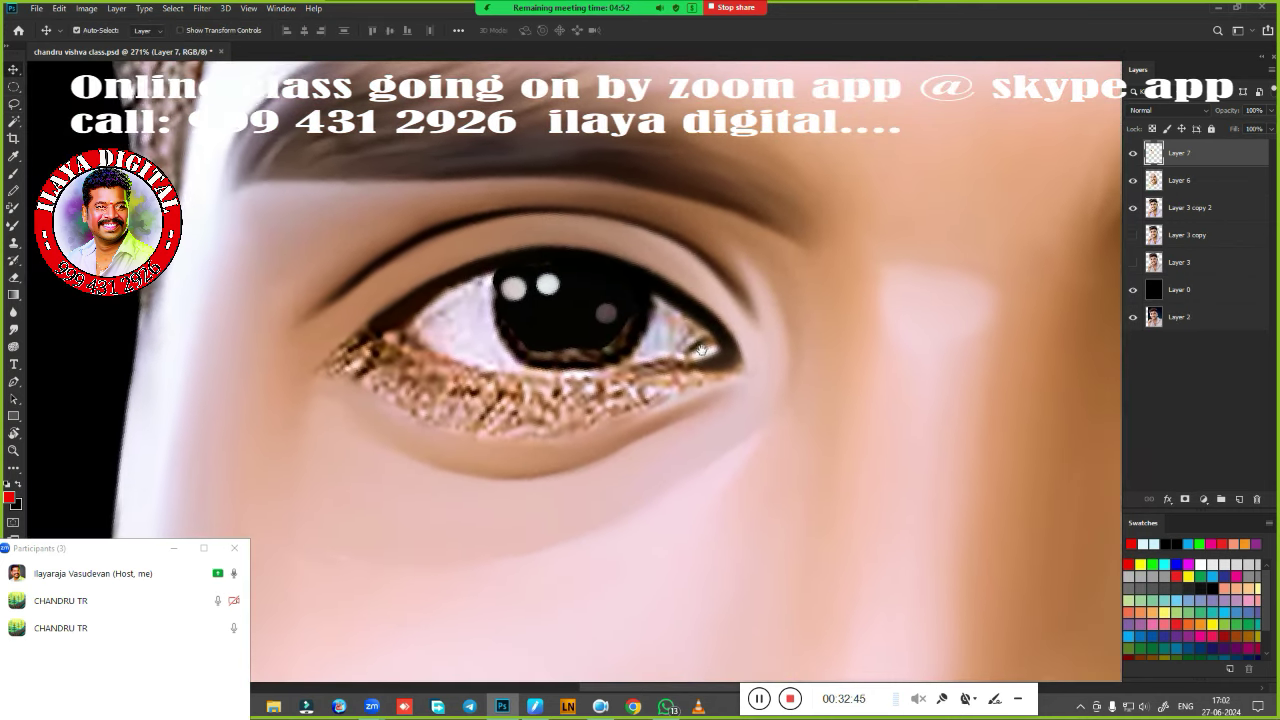
pyautogui.scroll(2, 437, 306)
pyautogui.moveTo(437, 306); pyautogui.dragTo(448, 306)
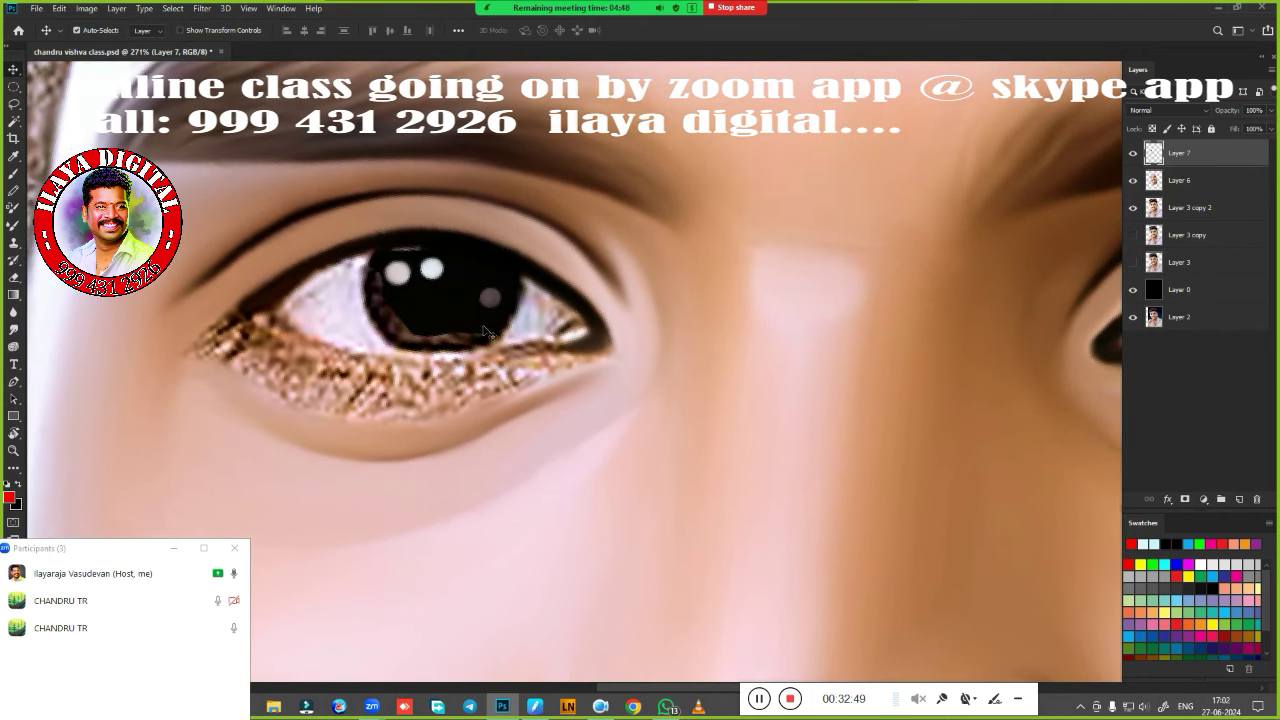
# Draw a circular elliptical selection fitted around the pasted iris.
pyautogui.click(14, 87)
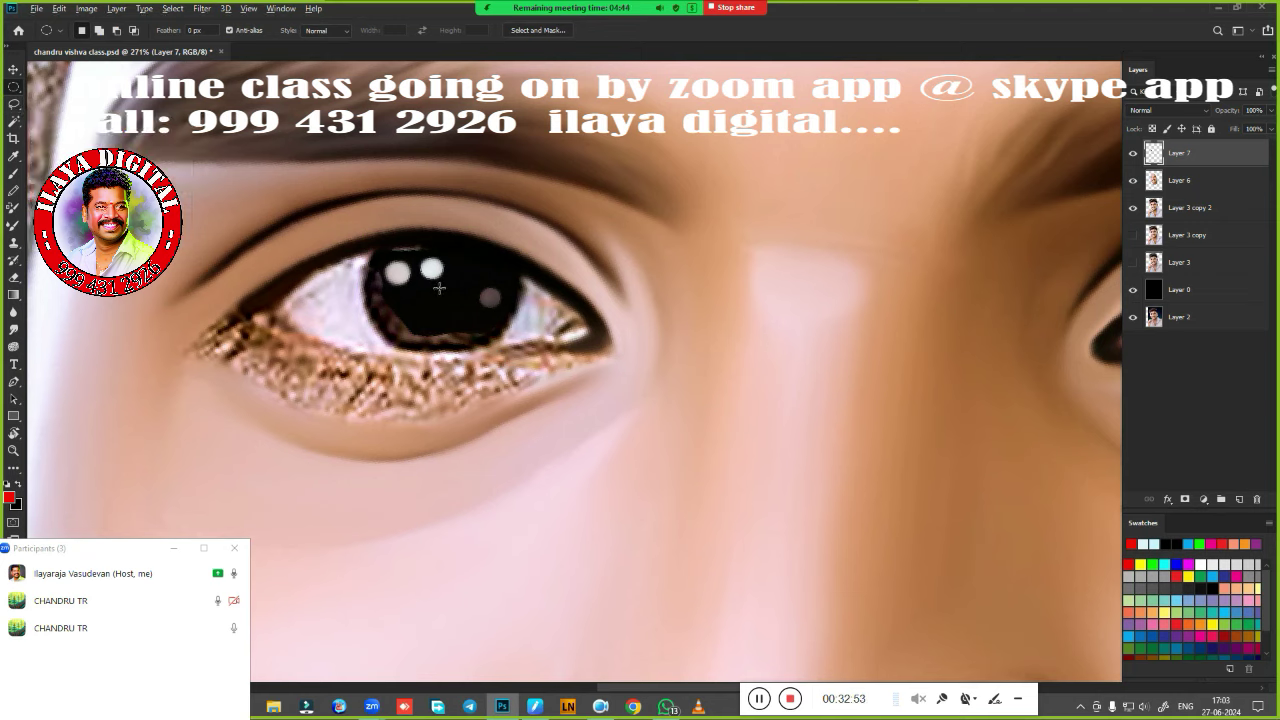
pyautogui.moveTo(439, 285); pyautogui.dragTo(512, 362)
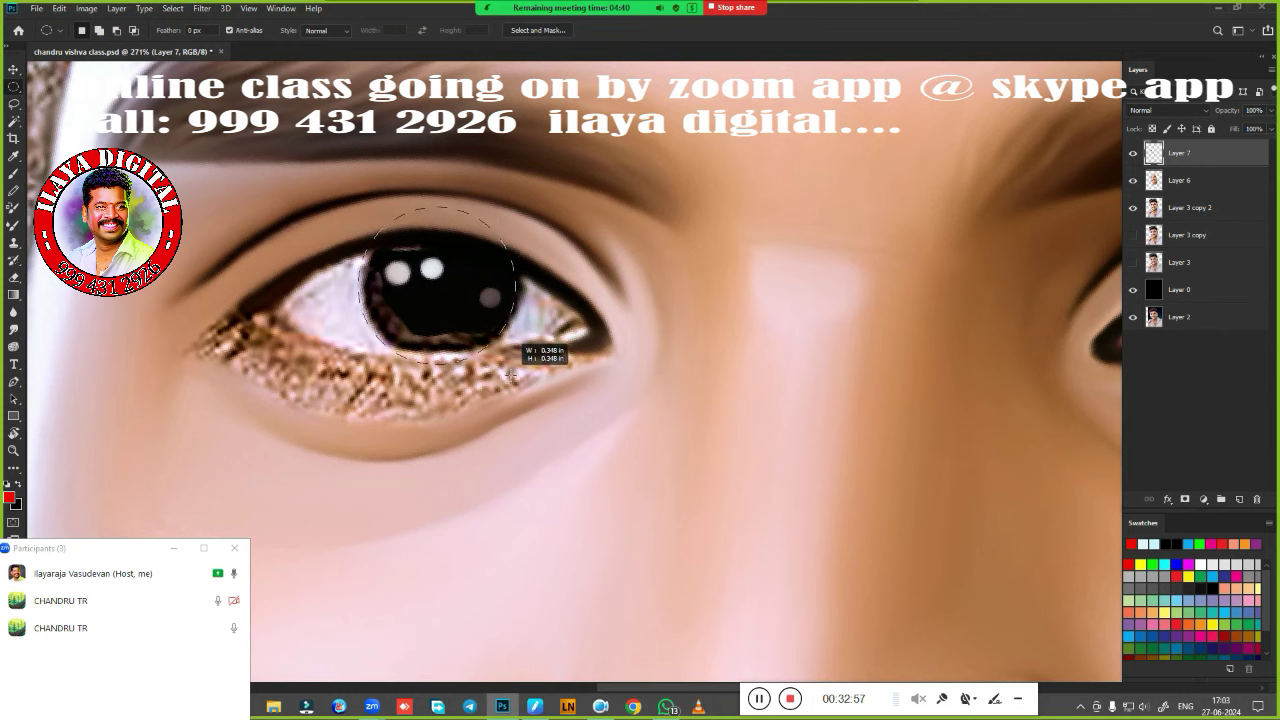
pyautogui.moveTo(509, 372); pyautogui.dragTo(512, 376)
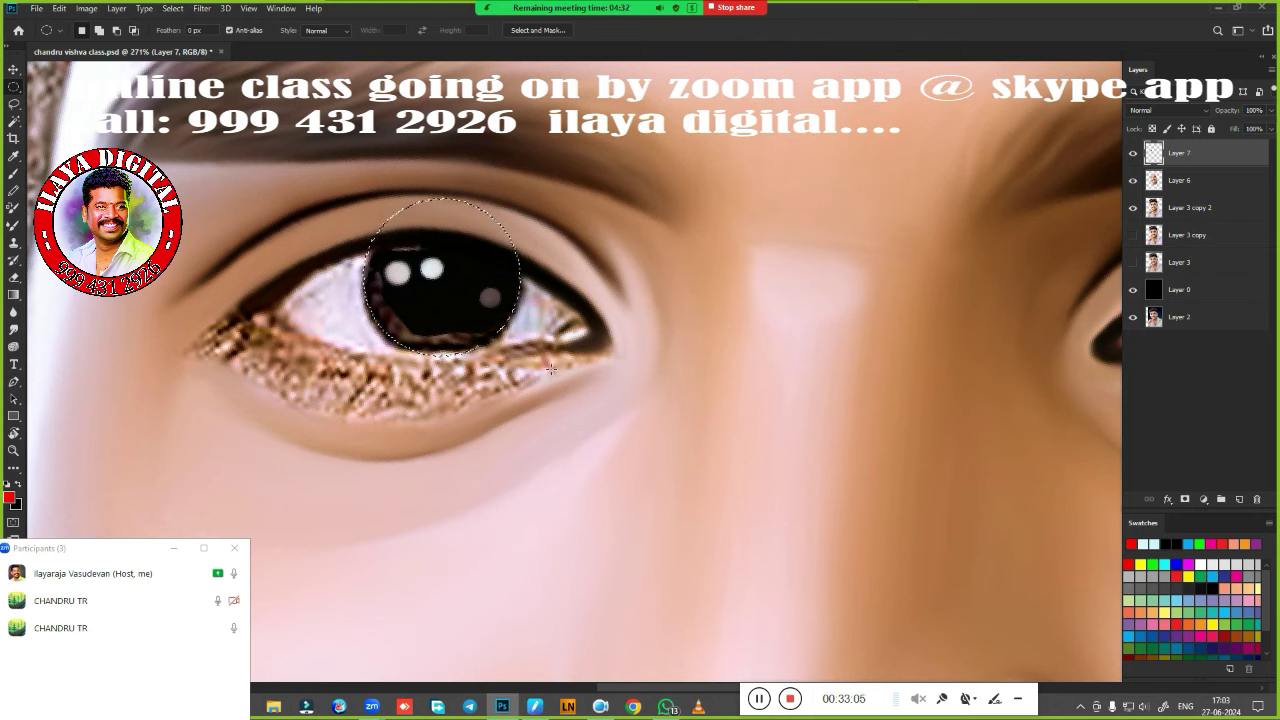
# Smudge the iris's lower edge into the eye, then load the Mixer Brush with pale cyan.
pyautogui.press('r')
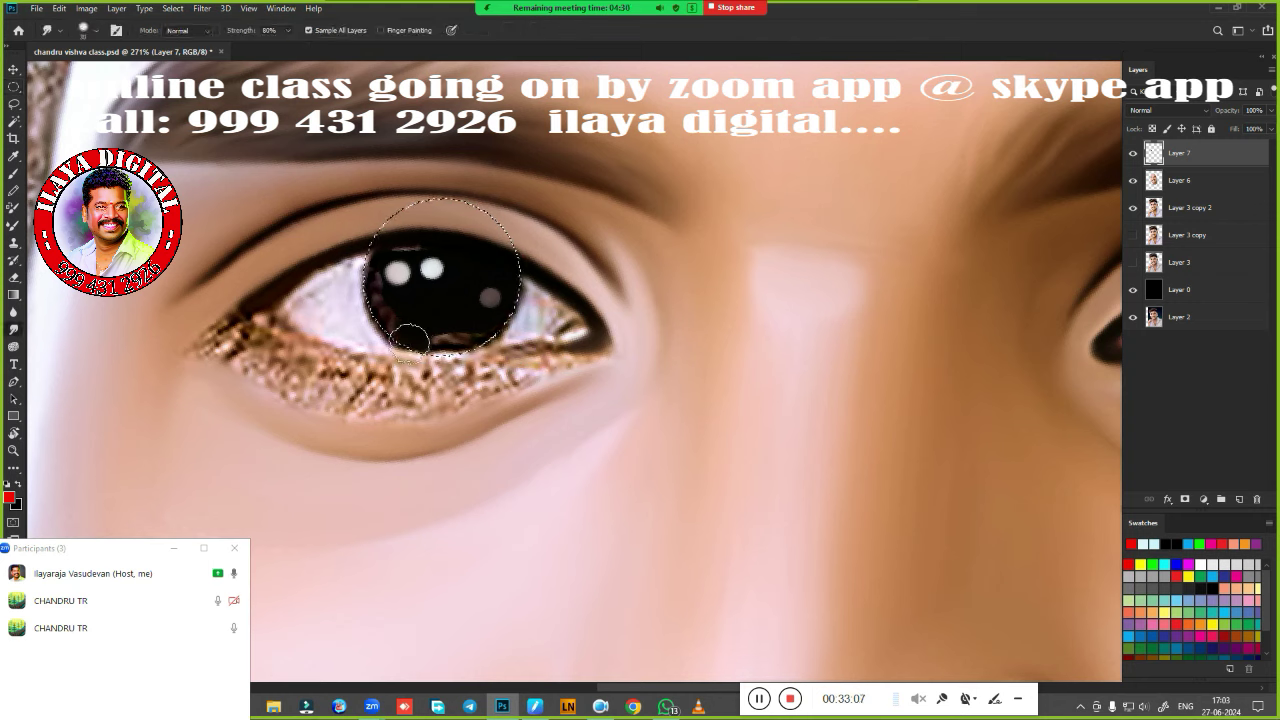
pyautogui.moveTo(409, 340); pyautogui.dragTo(465, 350)
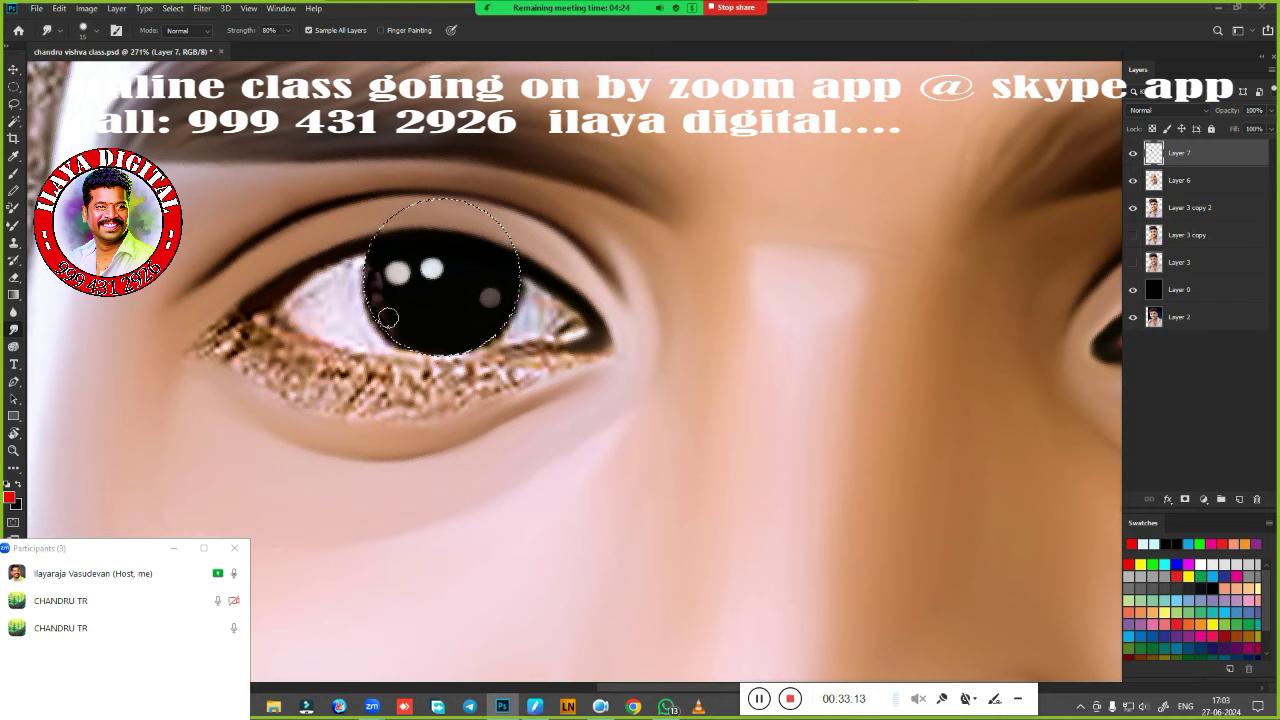
pyautogui.press('[')
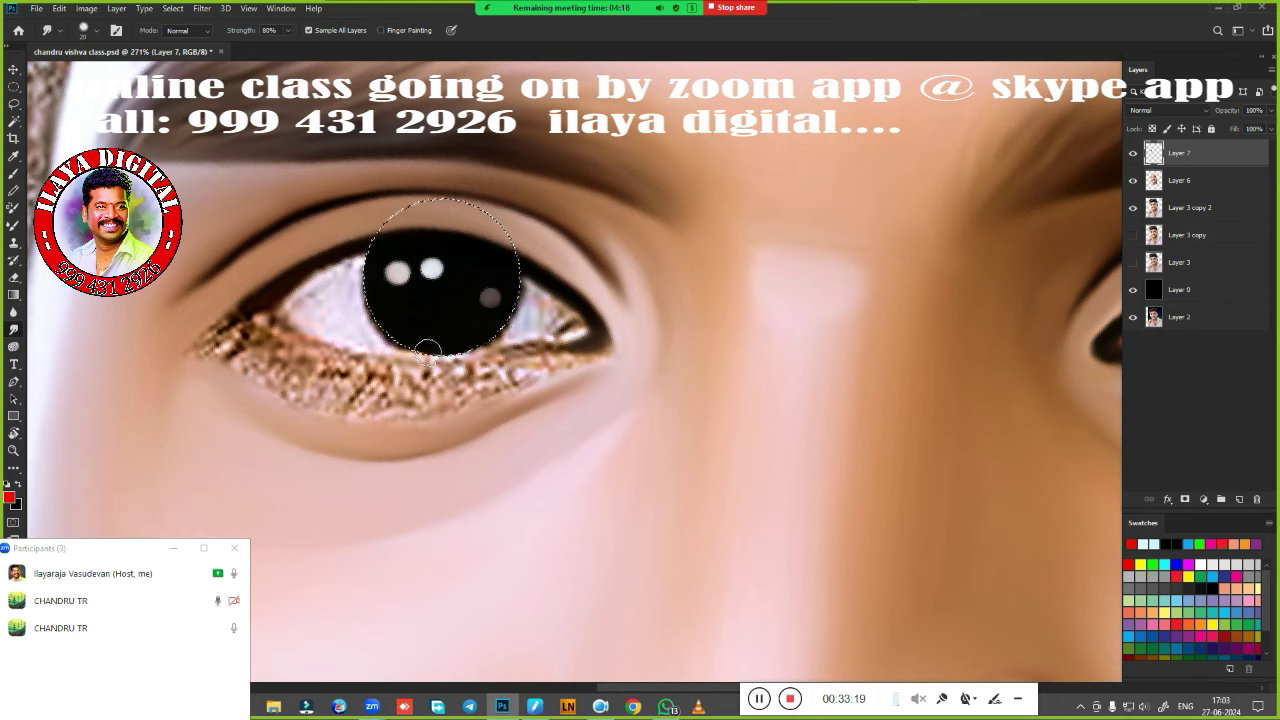
pyautogui.press('b')
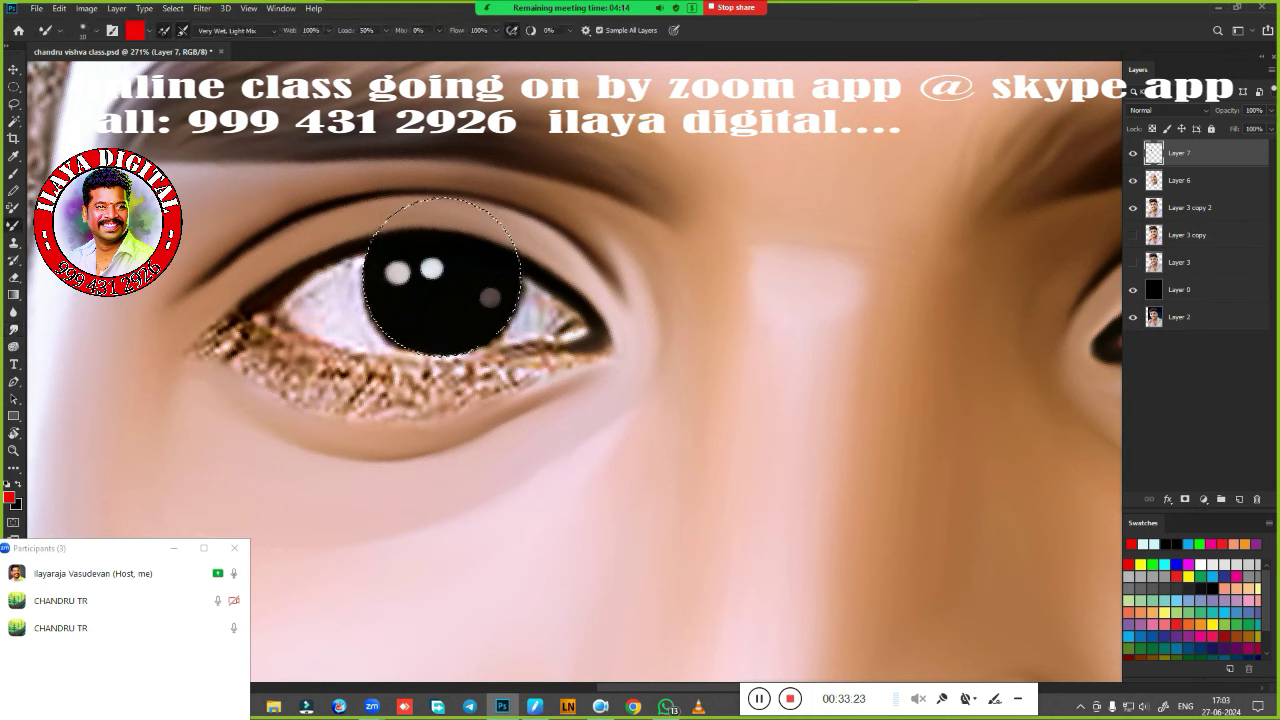
pyautogui.click(1155, 543)
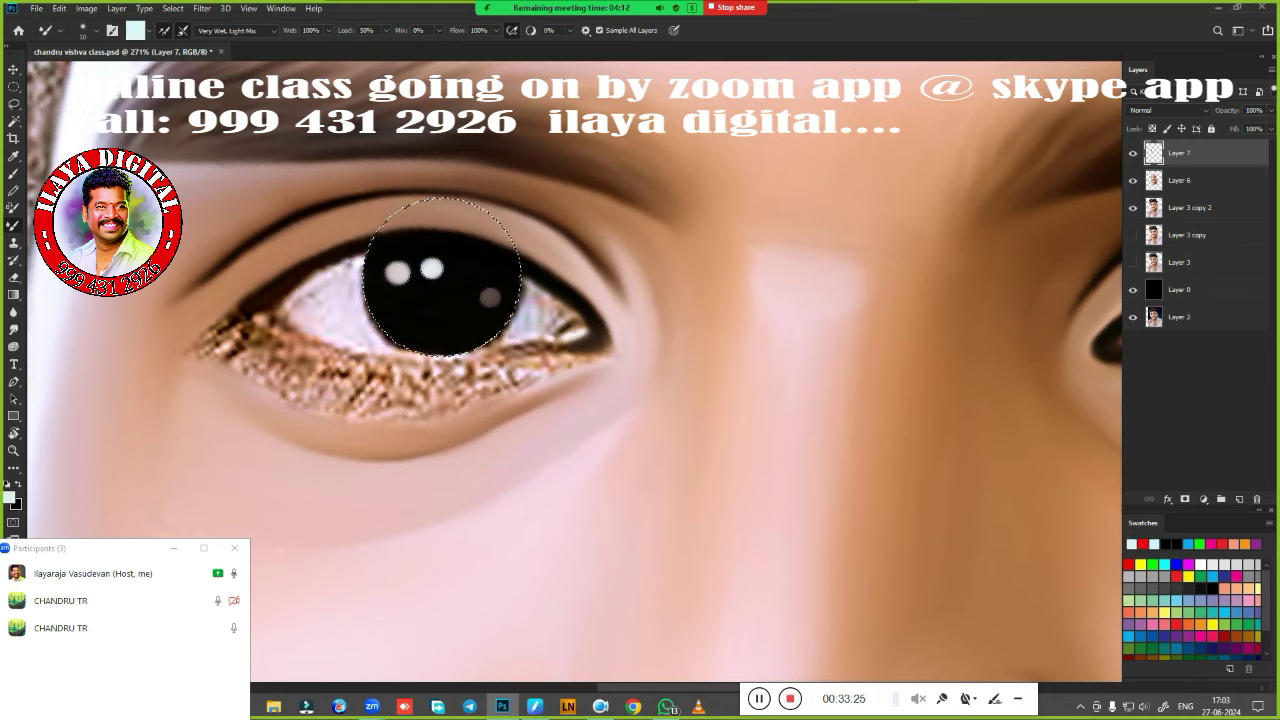
# Paint pale cyan over the eye white left and right of the iris and near the left corner.
pyautogui.moveTo(316, 286)
pyautogui.mouseDown()
pyautogui.moveTo(292, 294)
pyautogui.moveTo(345, 262)
pyautogui.mouseUp()
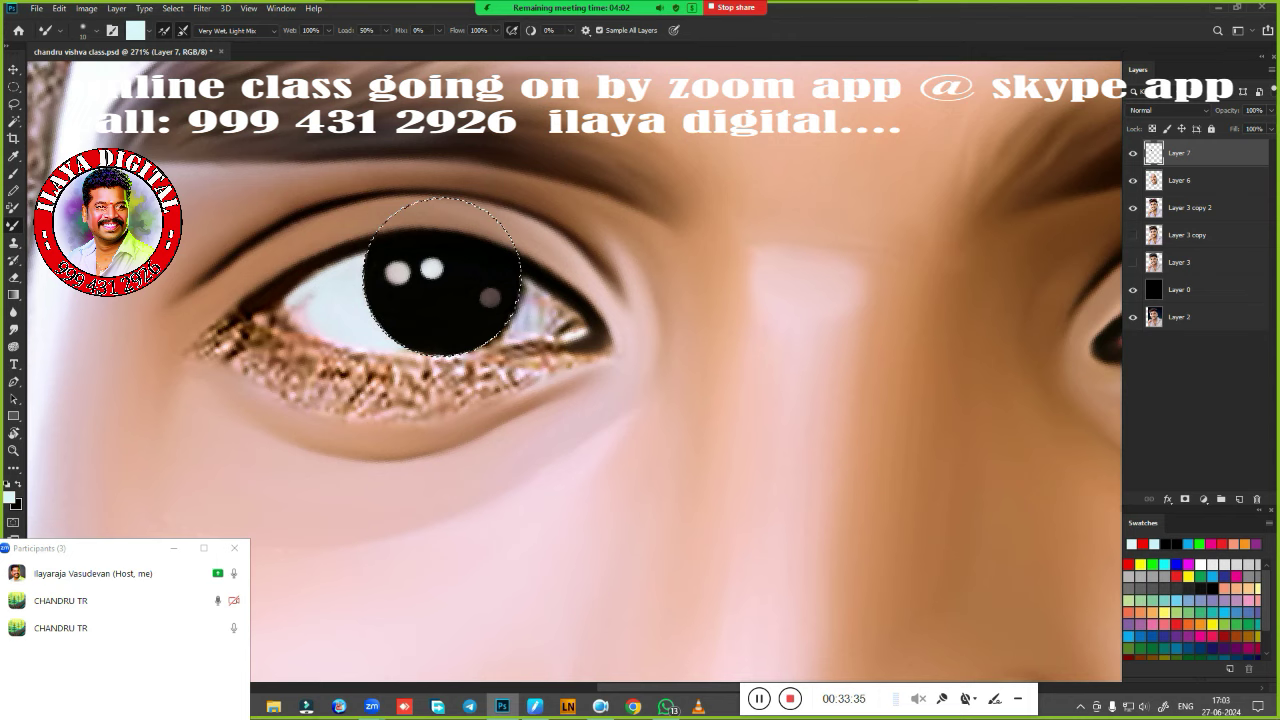
pyautogui.moveTo(544, 334)
pyautogui.mouseDown()
pyautogui.moveTo(530, 292)
pyautogui.moveTo(563, 327)
pyautogui.moveTo(497, 345)
pyautogui.mouseUp()
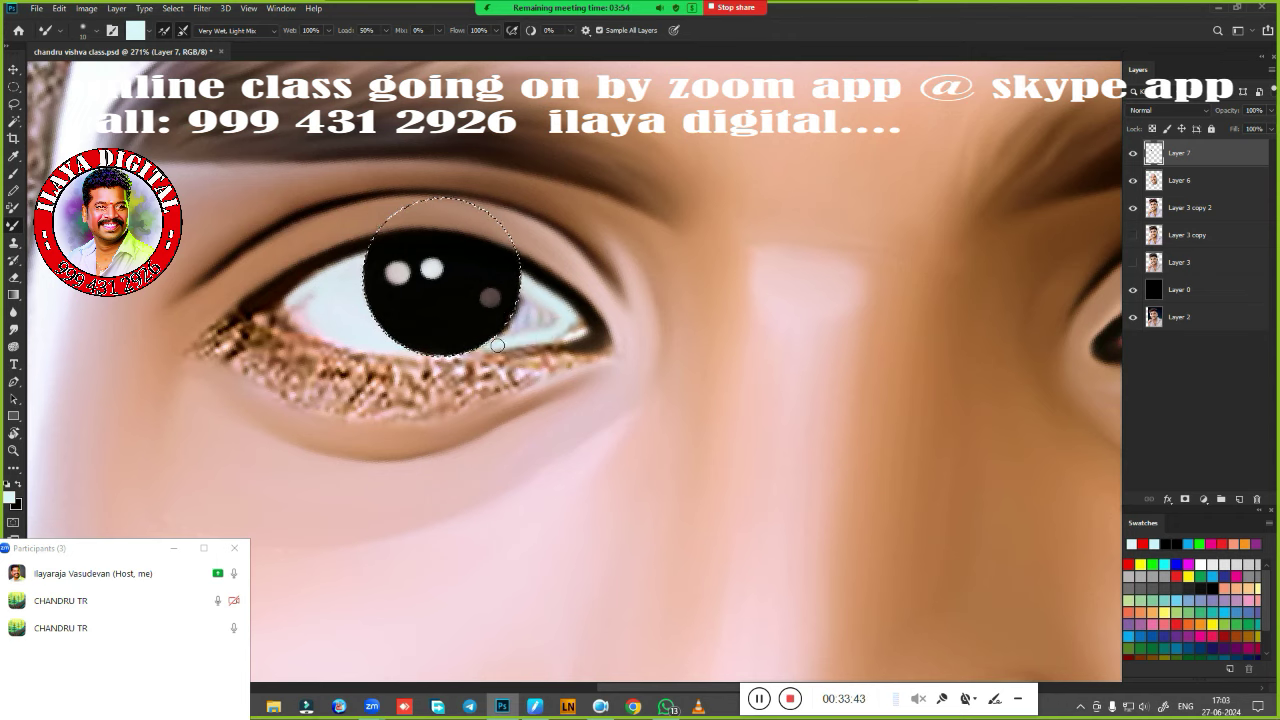
pyautogui.moveTo(508, 330)
pyautogui.mouseDown()
pyautogui.moveTo(544, 320)
pyautogui.moveTo(520, 301)
pyautogui.mouseUp()
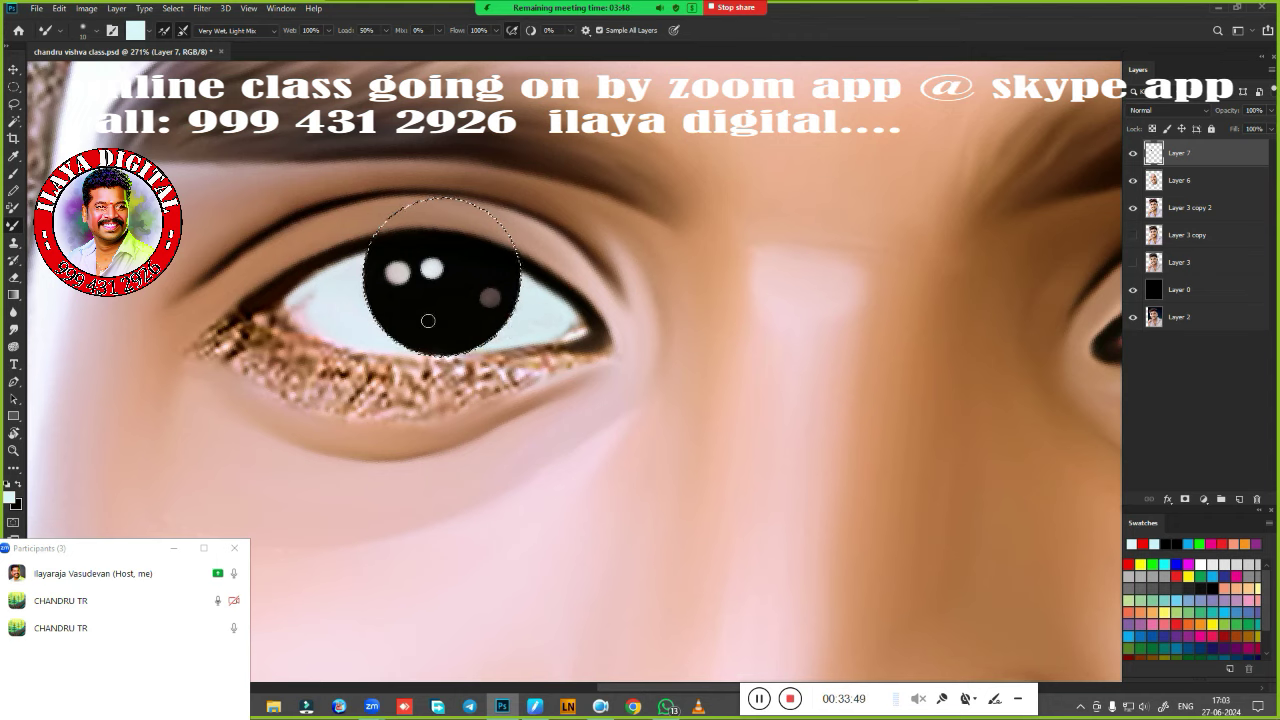
pyautogui.moveTo(309, 302); pyautogui.dragTo(310, 317)
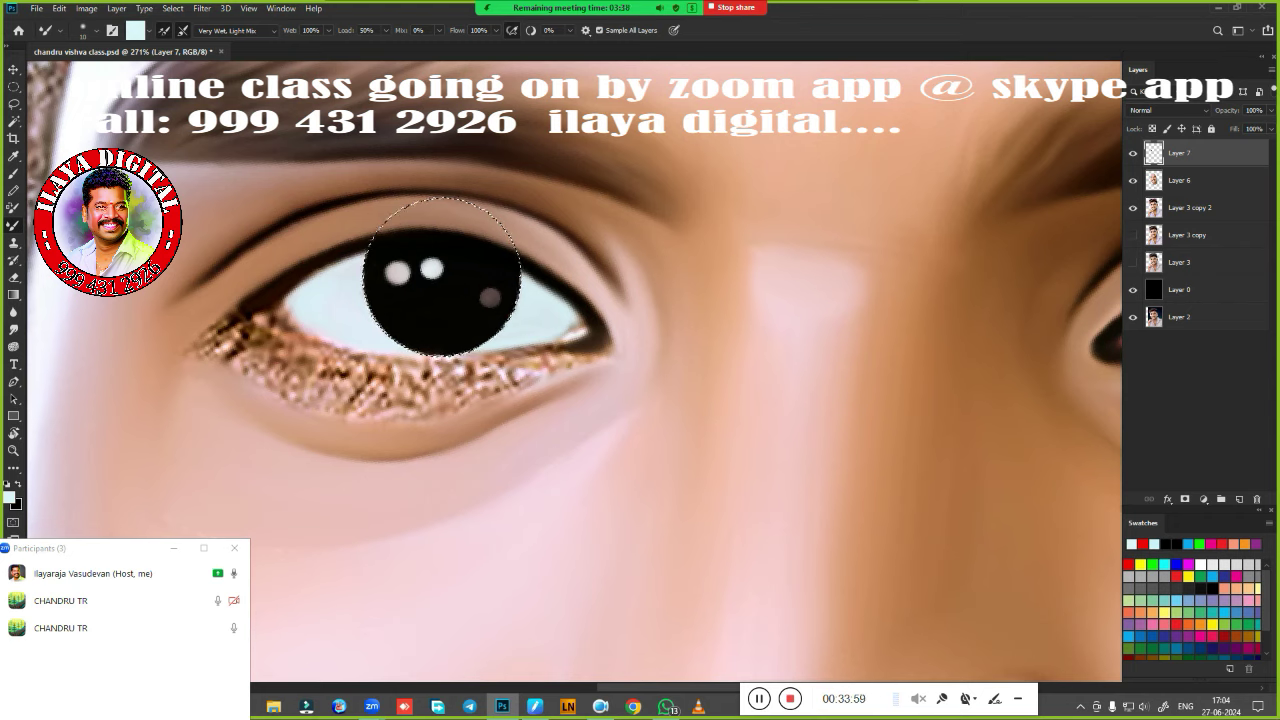
# Paint red into the outer corner and along the lower lid, and pink-red into the inner corner.
pyautogui.click(1143, 544)
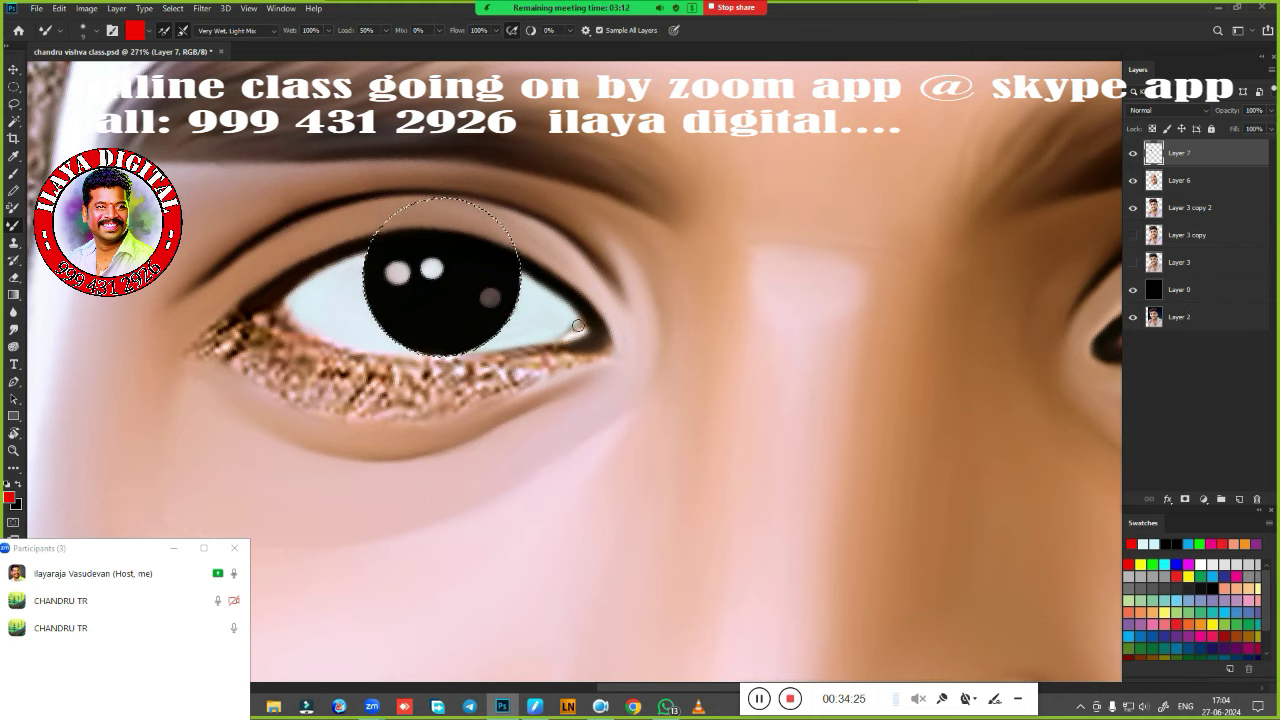
pyautogui.moveTo(578, 325); pyautogui.dragTo(570, 313)
pyautogui.moveTo(562, 341); pyautogui.dragTo(577, 322)
pyautogui.moveTo(582, 333); pyautogui.dragTo(531, 342)
pyautogui.moveTo(290, 313)
pyautogui.mouseDown()
pyautogui.moveTo(312, 331)
pyautogui.moveTo(306, 296)
pyautogui.mouseUp()
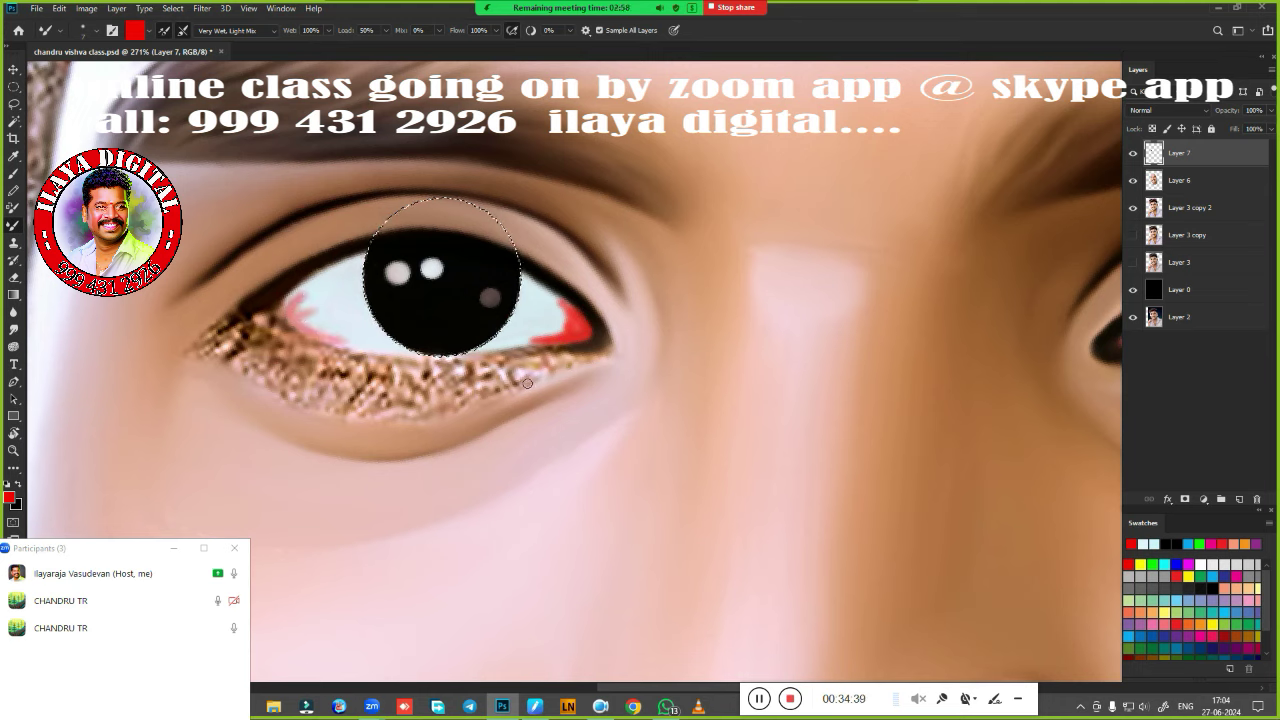
# Deselect and smudge the red outer-corner patch and dark lid line smoother.
pyautogui.press('r')
pyautogui.hotkey('ctrl', 'd')
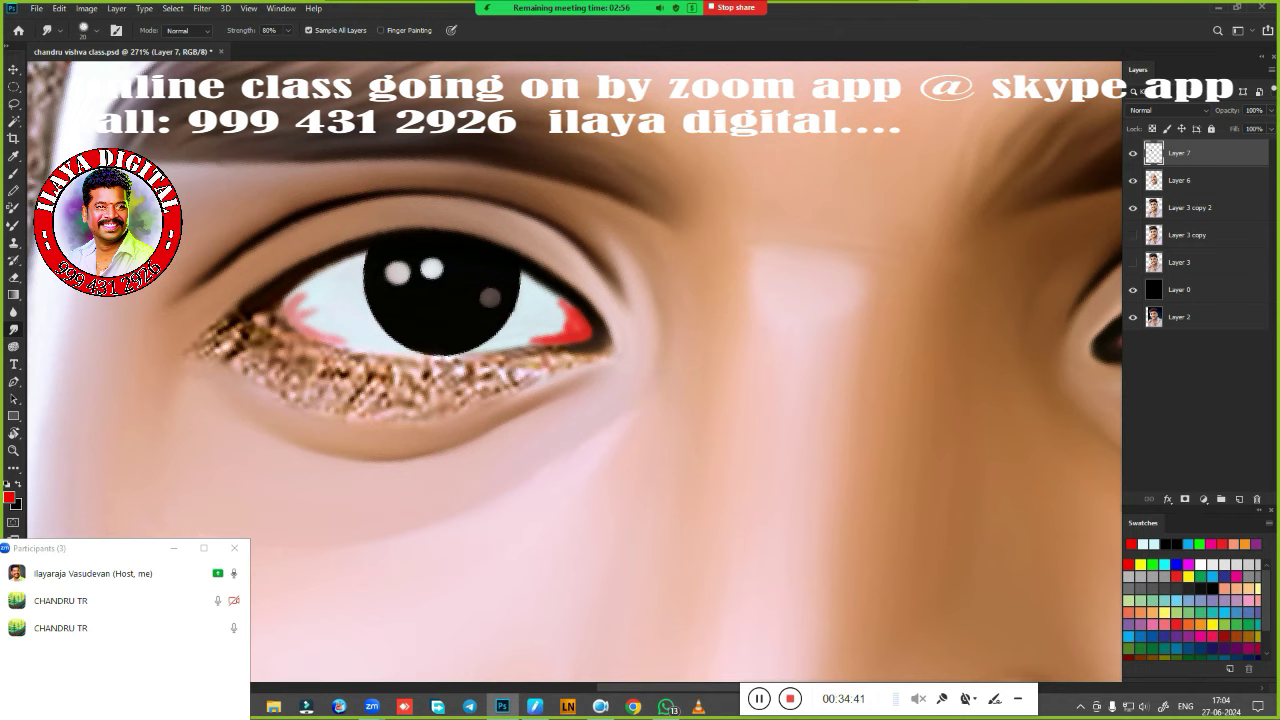
pyautogui.moveTo(565, 318)
pyautogui.mouseDown()
pyautogui.moveTo(558, 304)
pyautogui.moveTo(518, 343)
pyautogui.mouseUp()
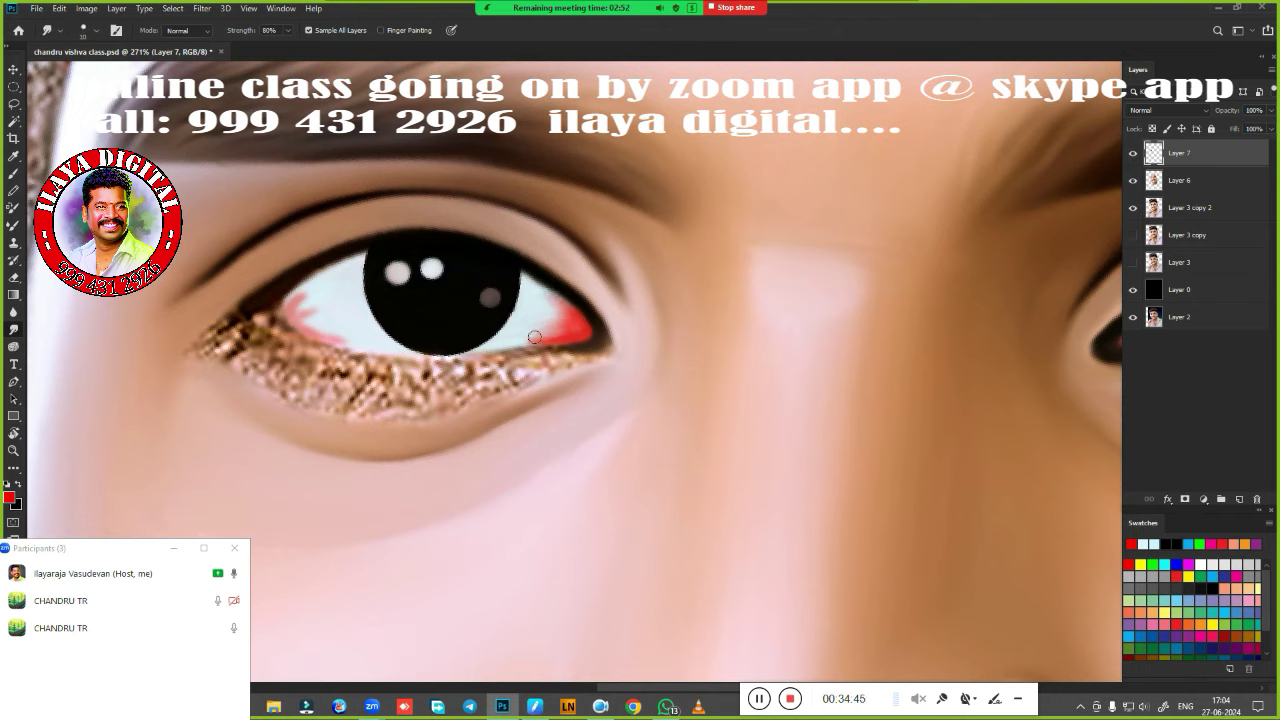
pyautogui.moveTo(566, 328)
pyautogui.mouseDown()
pyautogui.moveTo(545, 298)
pyautogui.moveTo(516, 342)
pyautogui.mouseUp()
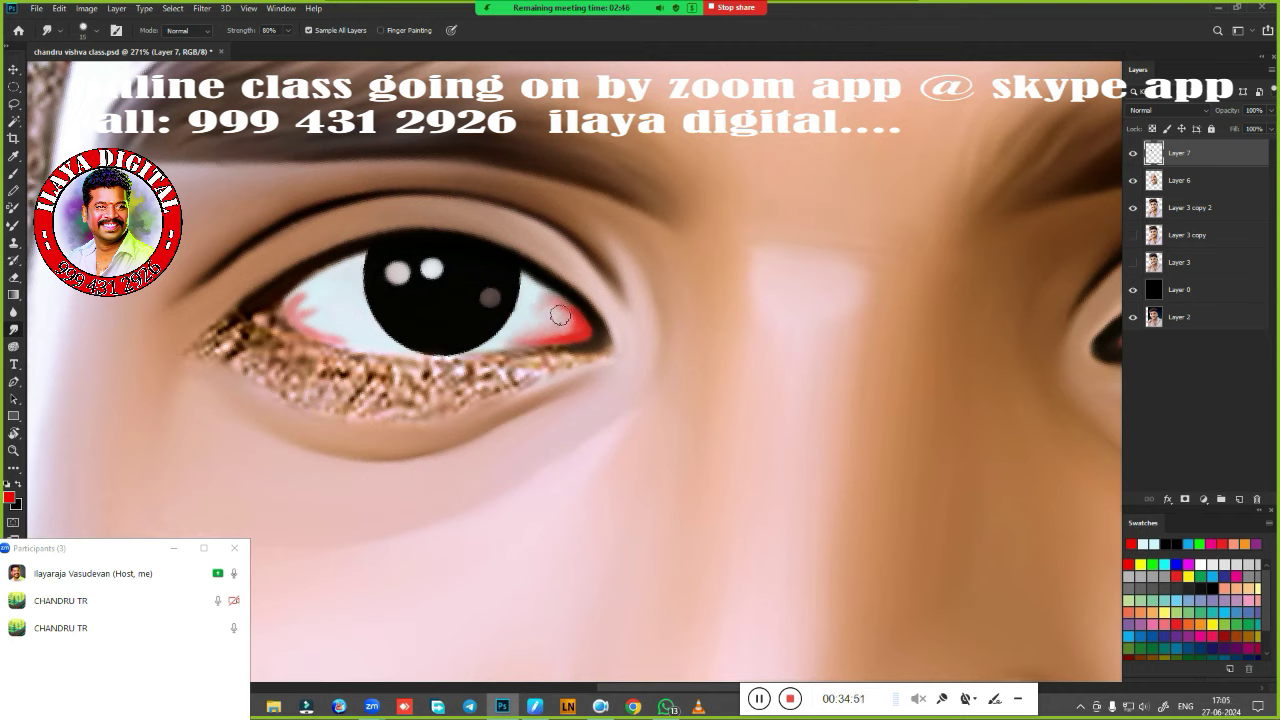
pyautogui.moveTo(541, 302); pyautogui.dragTo(560, 327)
pyautogui.moveTo(584, 307)
pyautogui.mouseDown()
pyautogui.moveTo(606, 330)
pyautogui.moveTo(598, 347)
pyautogui.moveTo(513, 356)
pyautogui.mouseUp()
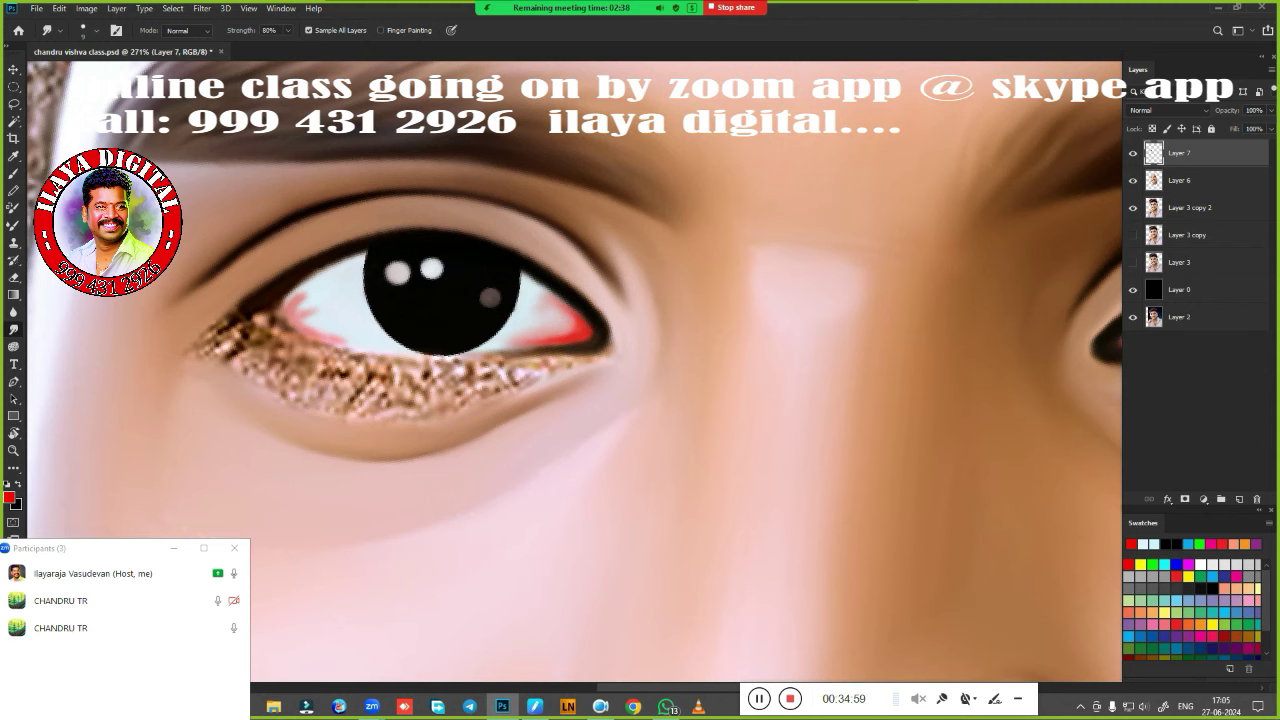
pyautogui.press('r')
pyautogui.moveTo(729, 354)
pyautogui.mouseDown()
pyautogui.moveTo(743, 334)
pyautogui.moveTo(803, 348)
pyautogui.mouseUp()
# Blend along the lower waterline under the iris with a clean, colourless Mixer Brush.
pyautogui.press('b')
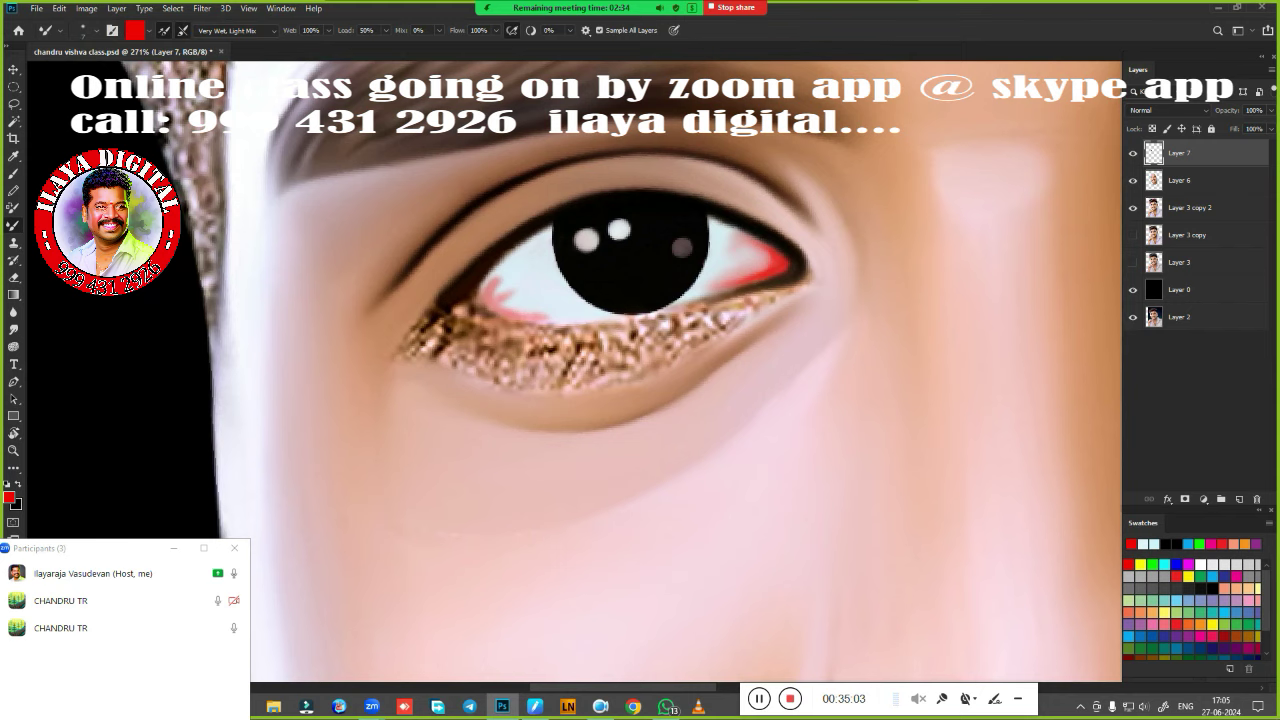
pyautogui.click(165, 32)
pyautogui.moveTo(456, 308)
pyautogui.mouseDown()
pyautogui.moveTo(504, 323)
pyautogui.moveTo(742, 296)
pyautogui.moveTo(630, 318)
pyautogui.mouseUp()
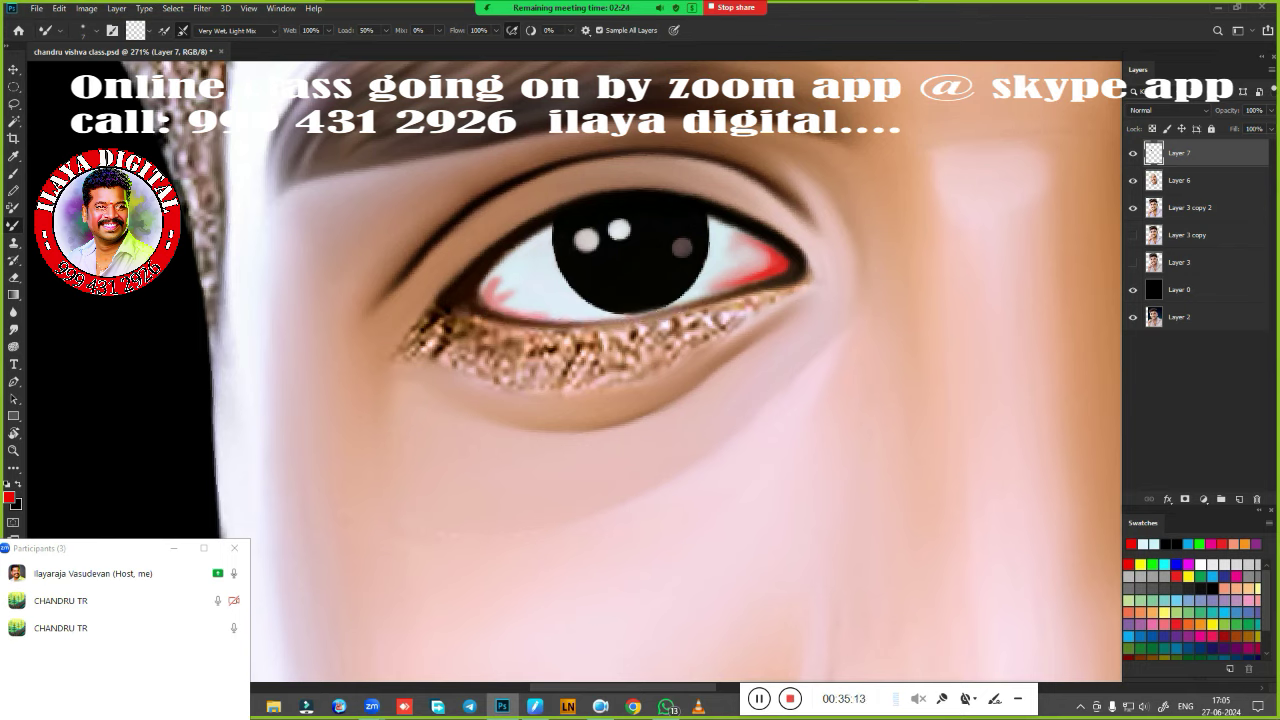
pyautogui.moveTo(693, 344); pyautogui.dragTo(541, 332)
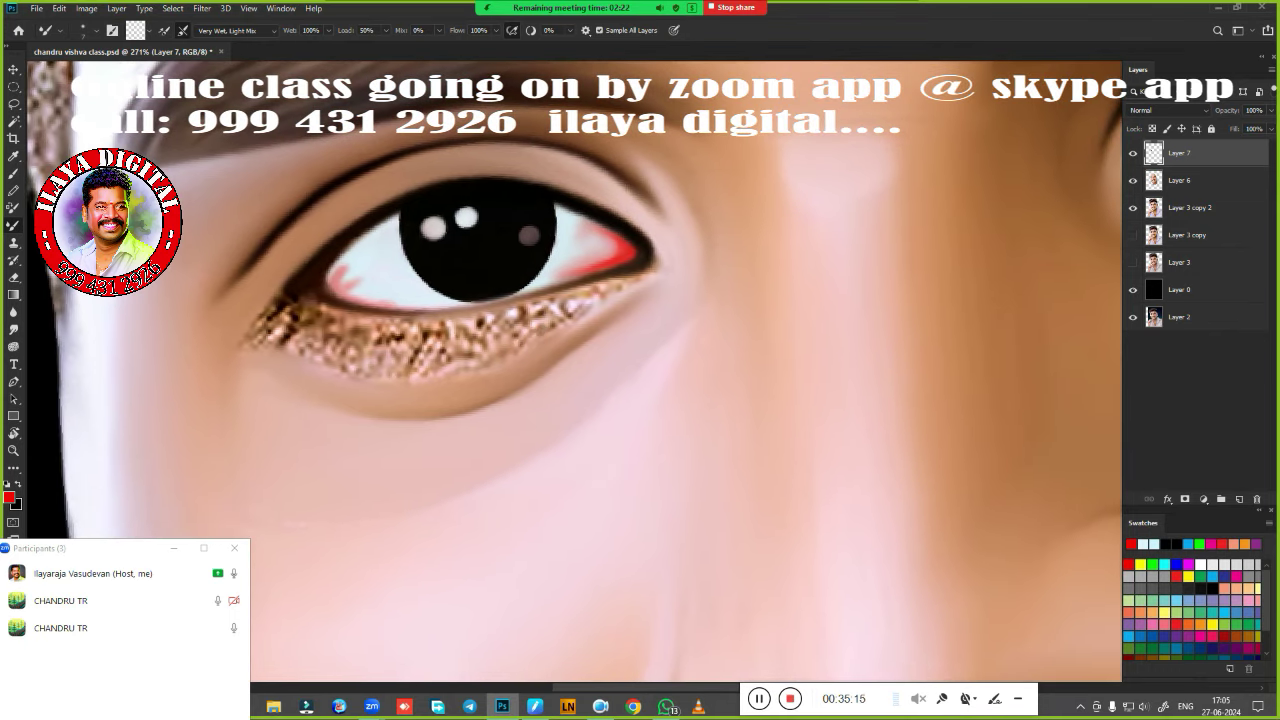
# Smudge the inner-corner pink into the lash line with an enlarged brush, plus the lower lid beside the pupil.
pyautogui.press('r')
pyautogui.press(']')
pyautogui.press(']')
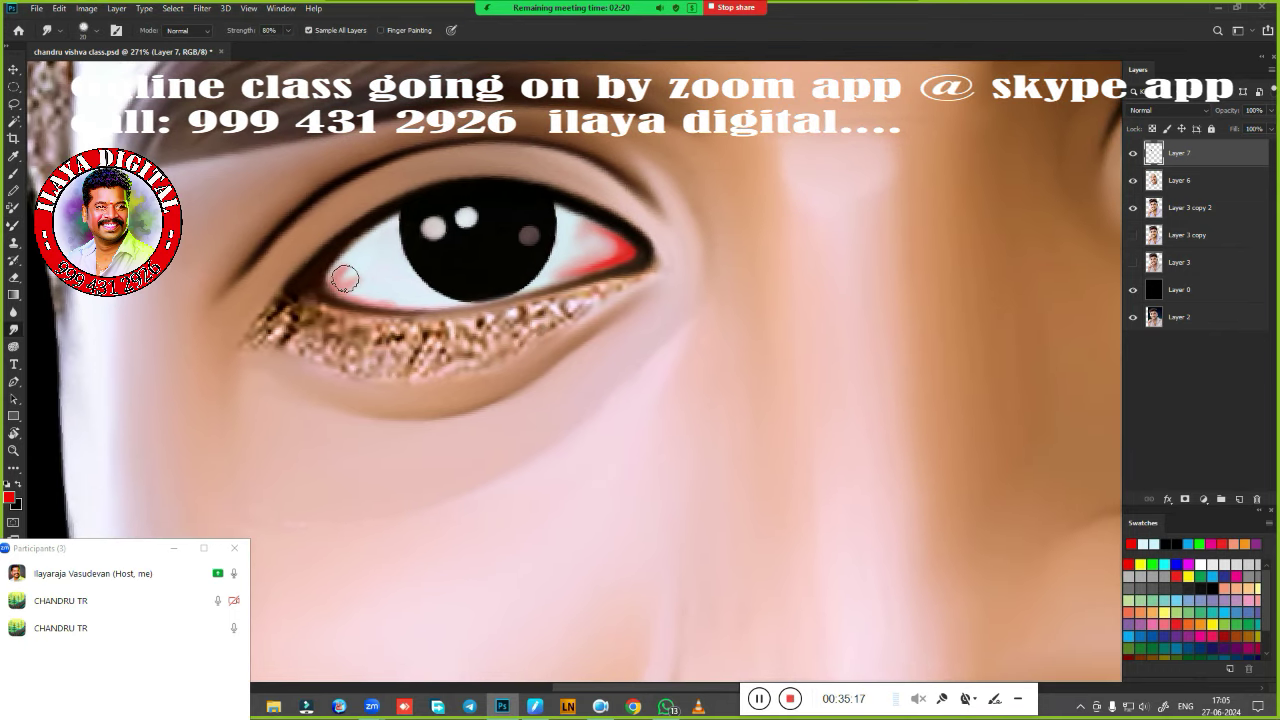
pyautogui.moveTo(345, 282); pyautogui.dragTo(350, 260)
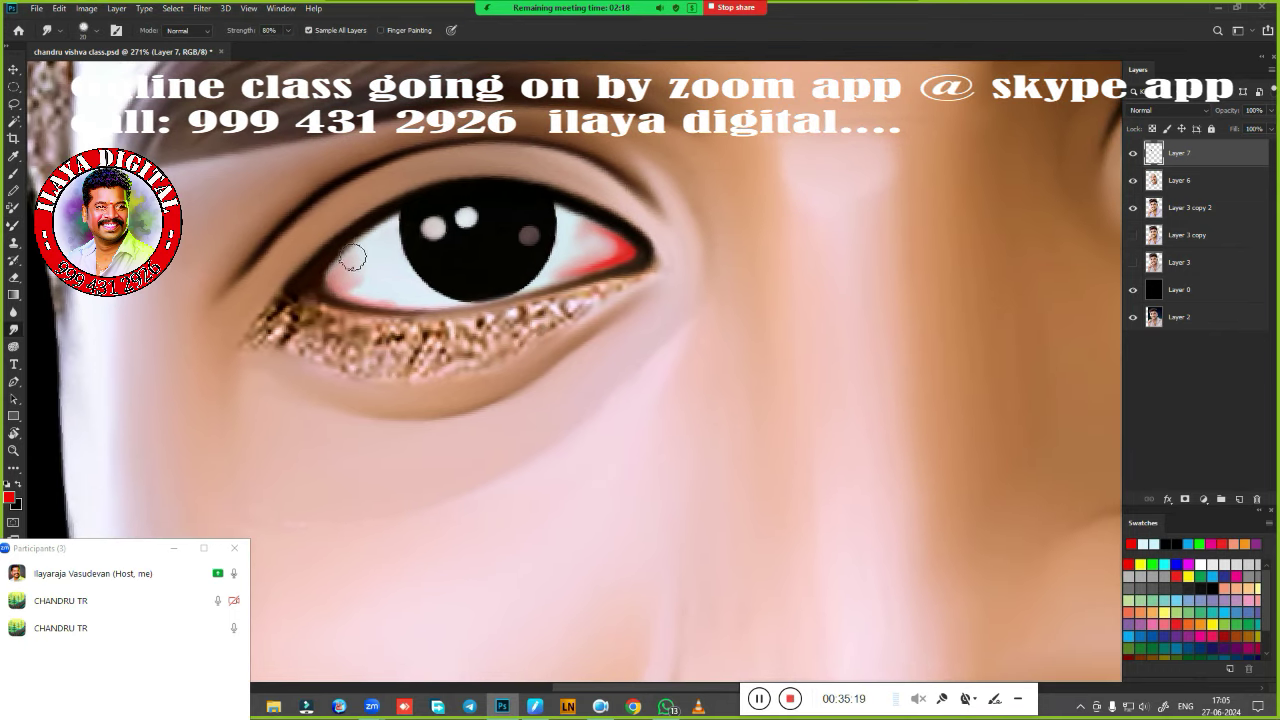
pyautogui.press('[')
pyautogui.press(']')
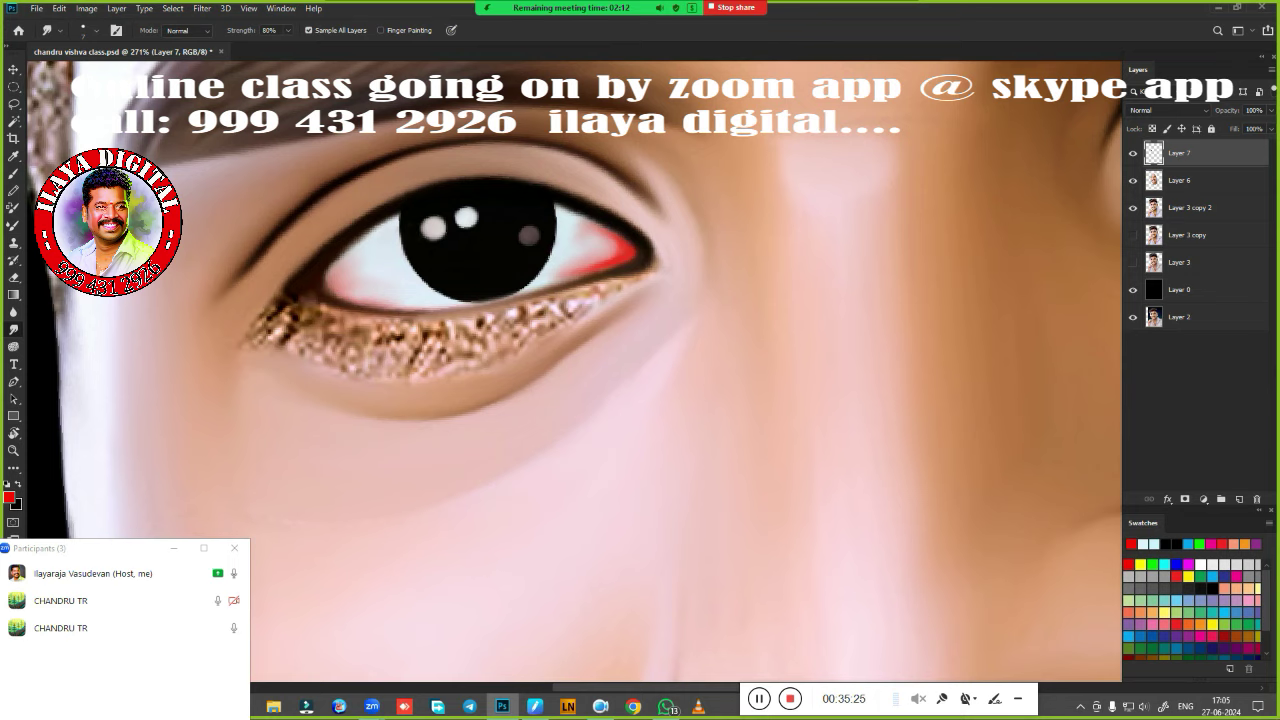
pyautogui.moveTo(546, 262); pyautogui.dragTo(534, 270)
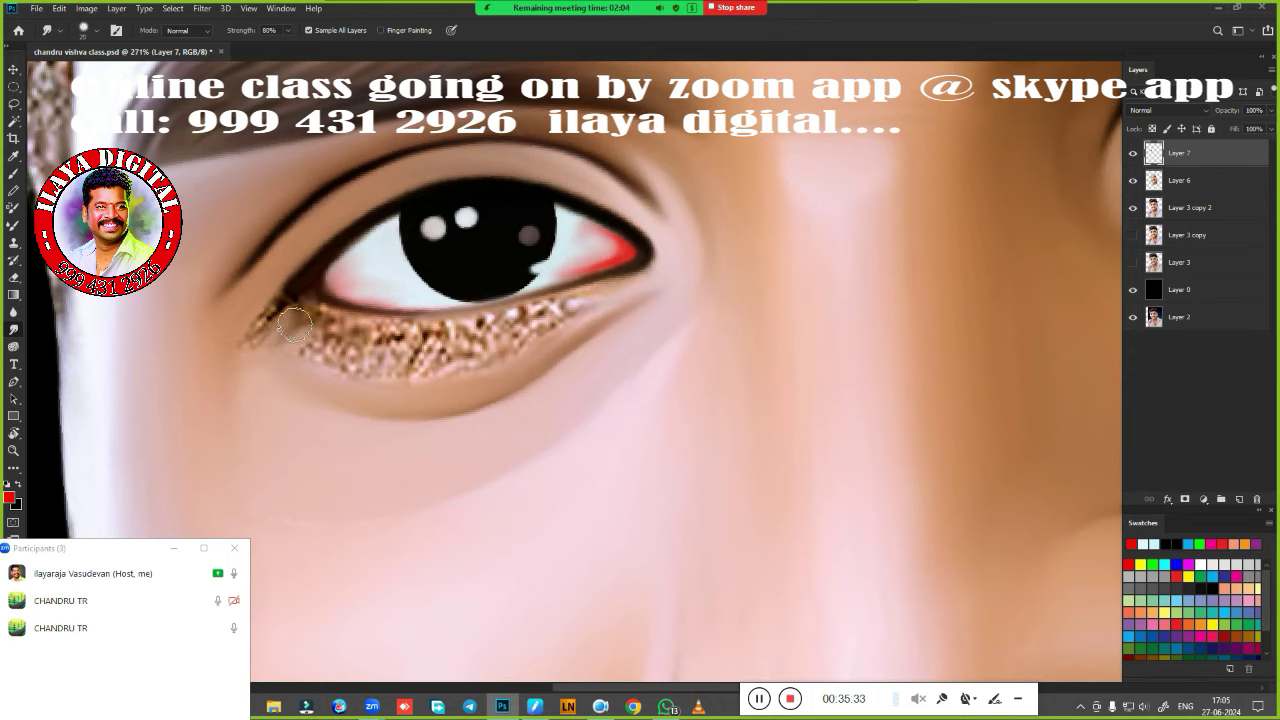
# Sweep the Smudge tool along the lower eyelid from inner to outer end, softening the inner corner skin.
pyautogui.moveTo(294, 323)
pyautogui.mouseDown()
pyautogui.moveTo(364, 348)
pyautogui.moveTo(600, 300)
pyautogui.moveTo(521, 325)
pyautogui.mouseUp()
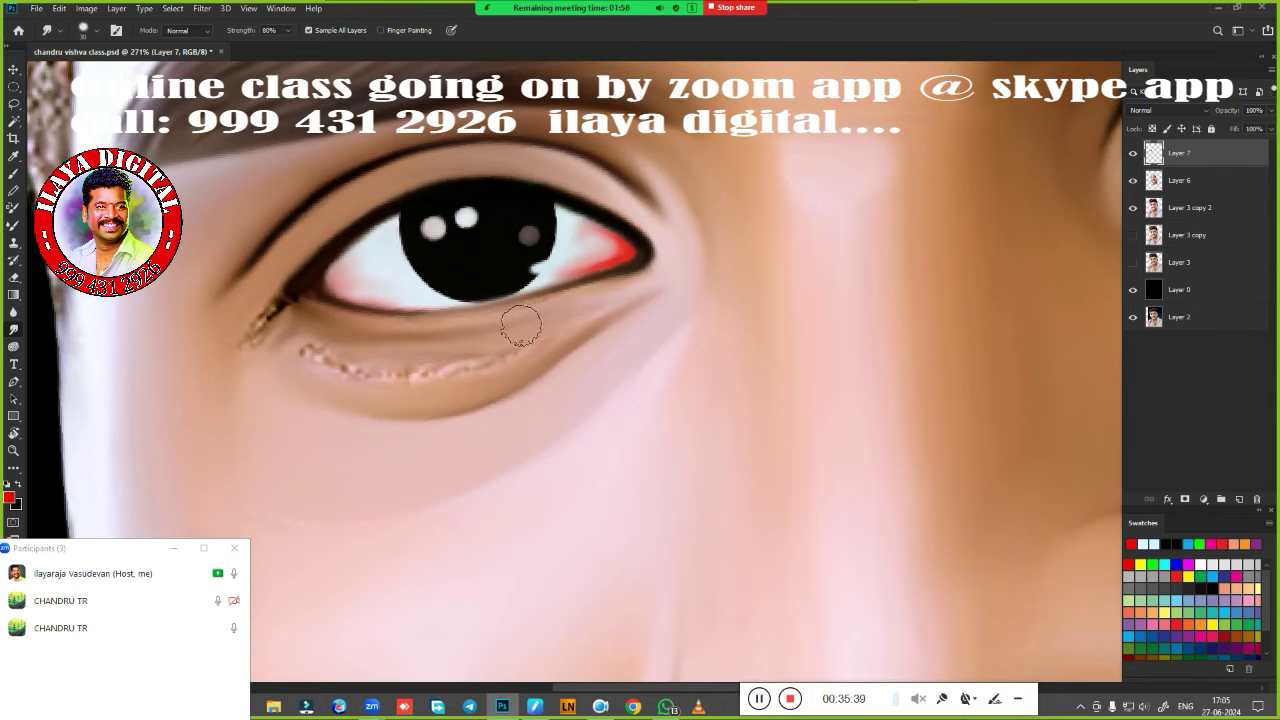
pyautogui.moveTo(386, 345)
pyautogui.mouseDown()
pyautogui.moveTo(309, 360)
pyautogui.moveTo(543, 343)
pyautogui.moveTo(438, 372)
pyautogui.mouseUp()
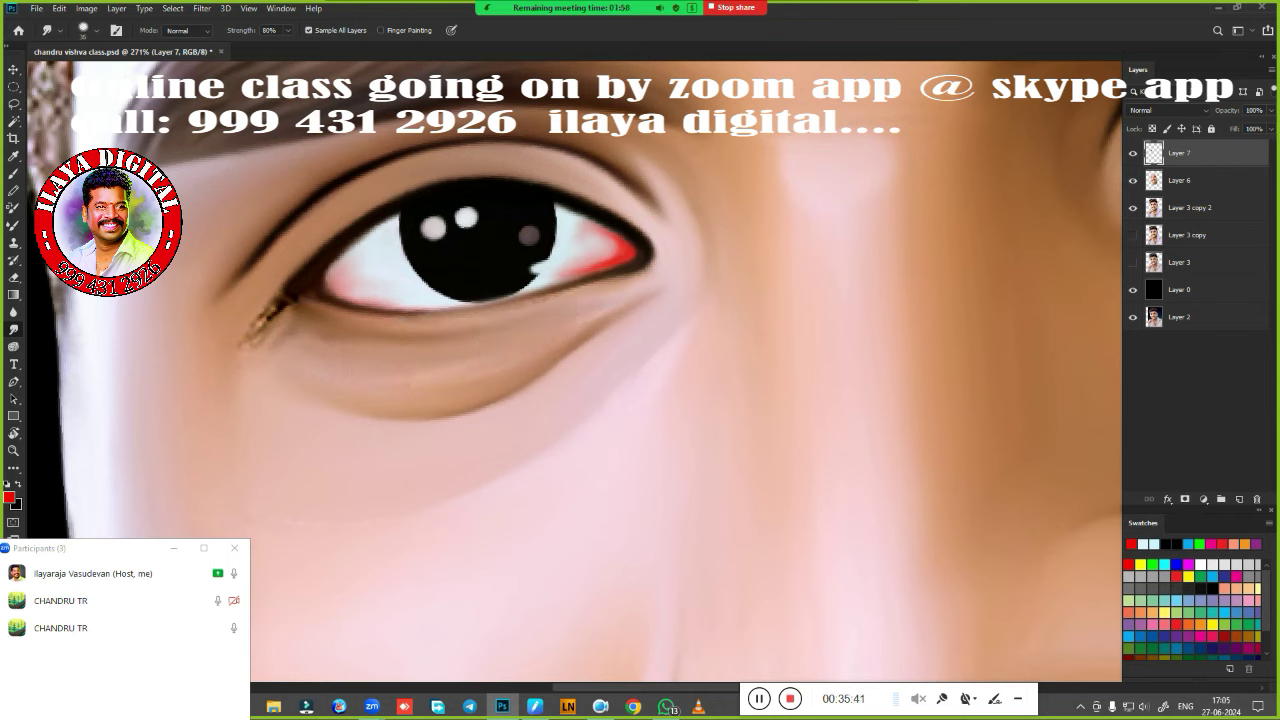
pyautogui.moveTo(621, 318)
pyautogui.mouseDown()
pyautogui.moveTo(634, 304)
pyautogui.moveTo(562, 345)
pyautogui.moveTo(611, 331)
pyautogui.moveTo(565, 345)
pyautogui.mouseUp()
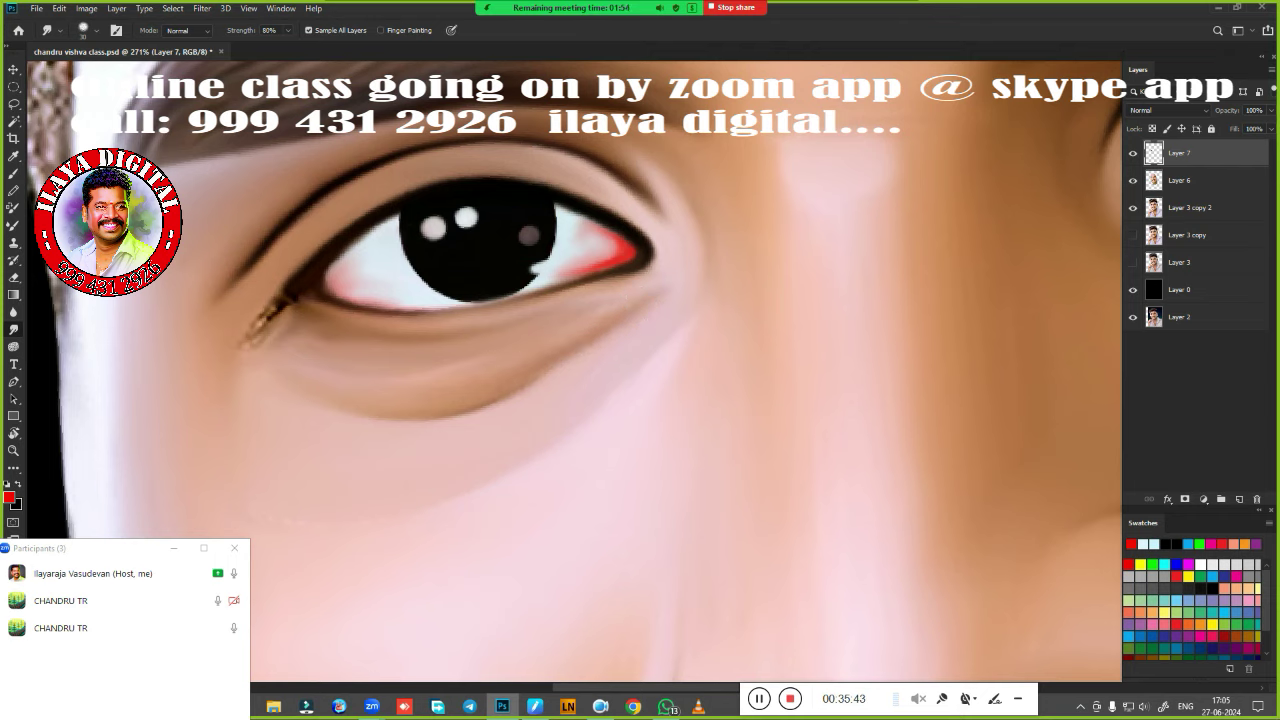
pyautogui.moveTo(320, 374)
pyautogui.mouseDown()
pyautogui.moveTo(371, 349)
pyautogui.moveTo(479, 343)
pyautogui.mouseUp()
pyautogui.moveTo(271, 329)
pyautogui.mouseDown()
pyautogui.moveTo(280, 306)
pyautogui.moveTo(234, 331)
pyautogui.moveTo(249, 351)
pyautogui.moveTo(307, 322)
pyautogui.moveTo(297, 316)
pyautogui.moveTo(390, 316)
pyautogui.mouseUp()
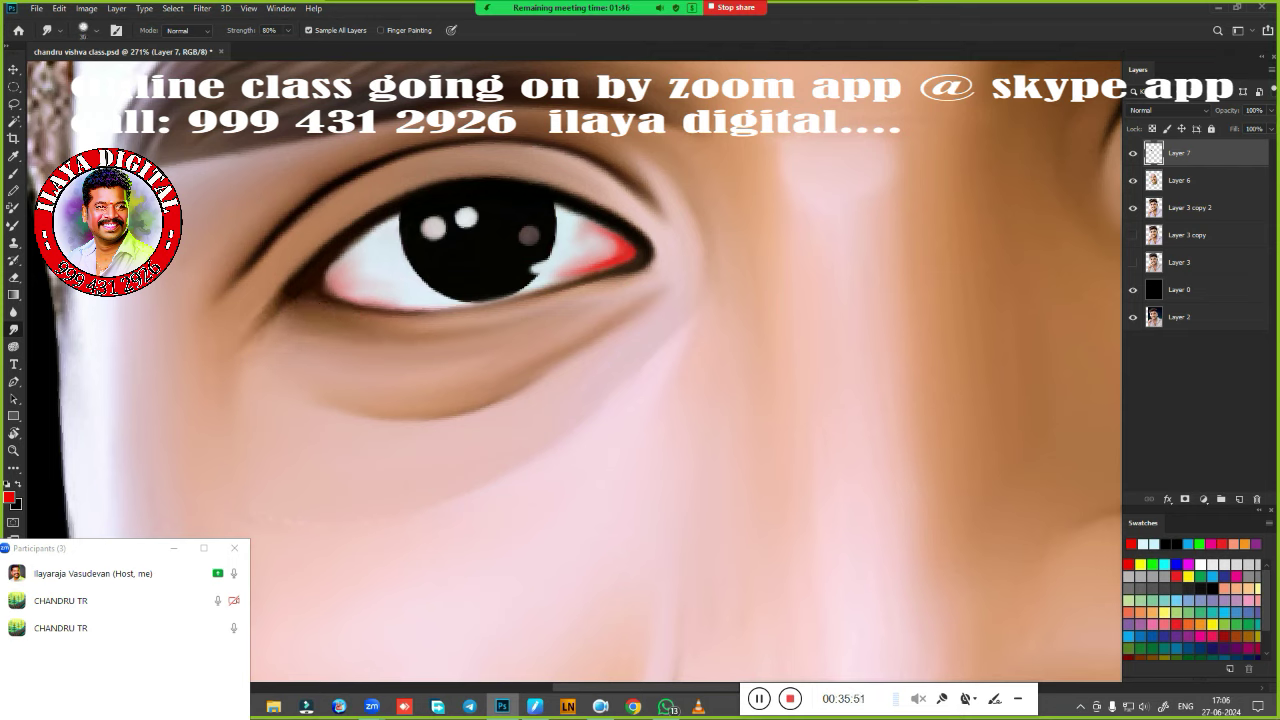
pyautogui.moveTo(291, 300); pyautogui.dragTo(273, 325)
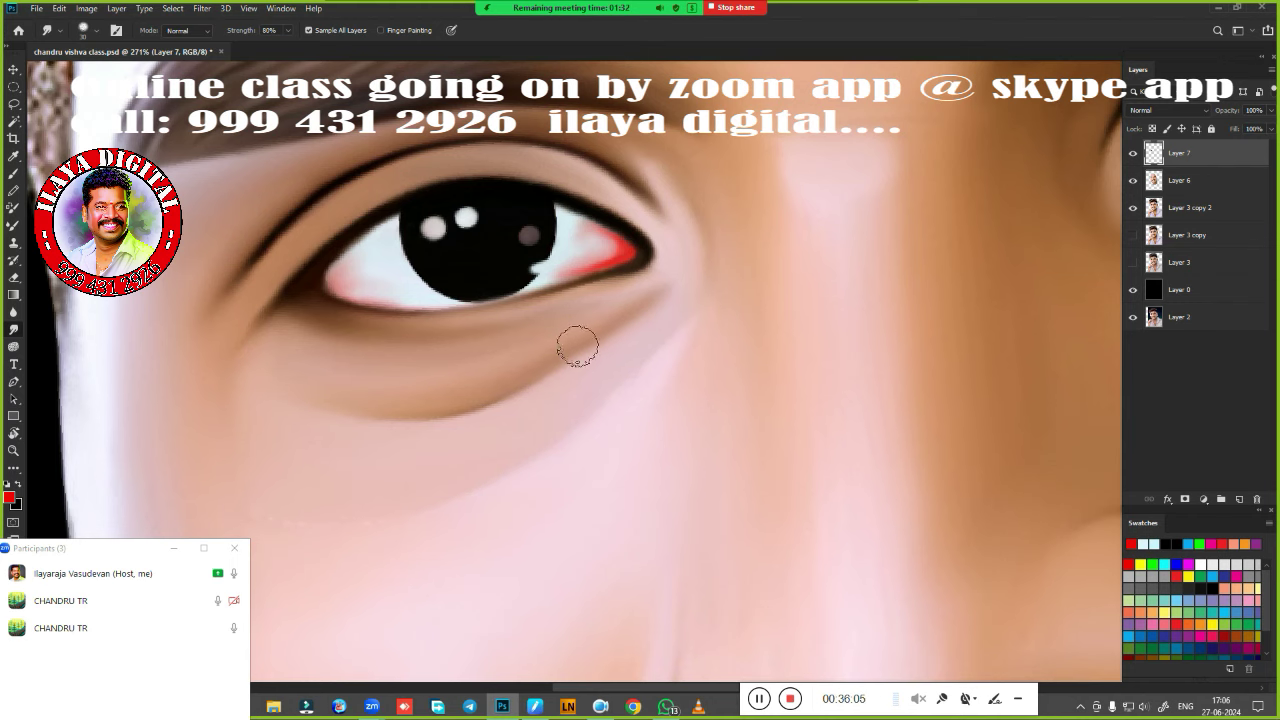
pyautogui.hotkey('ctrl', 'z')
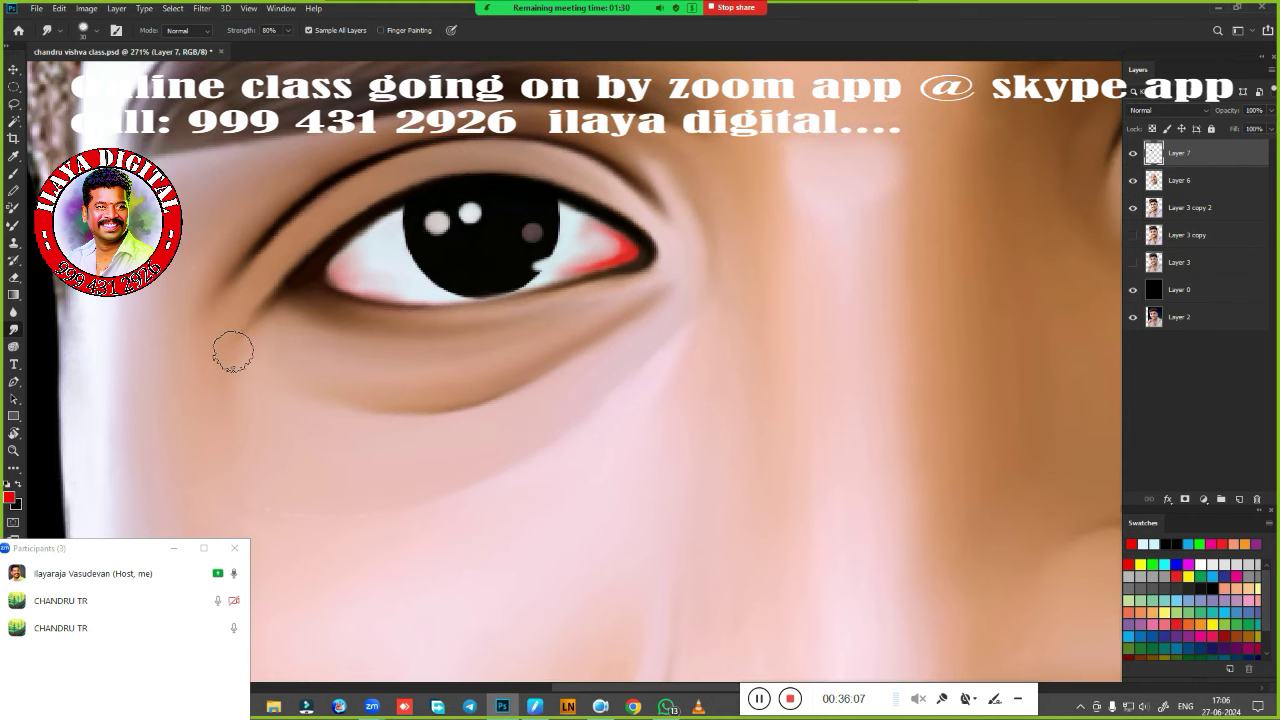
pyautogui.moveTo(233, 352); pyautogui.dragTo(248, 322)
# Fit the portrait in the window and merge Layer 6 into Layer 7.
pyautogui.scroll(-5, 521, 424)
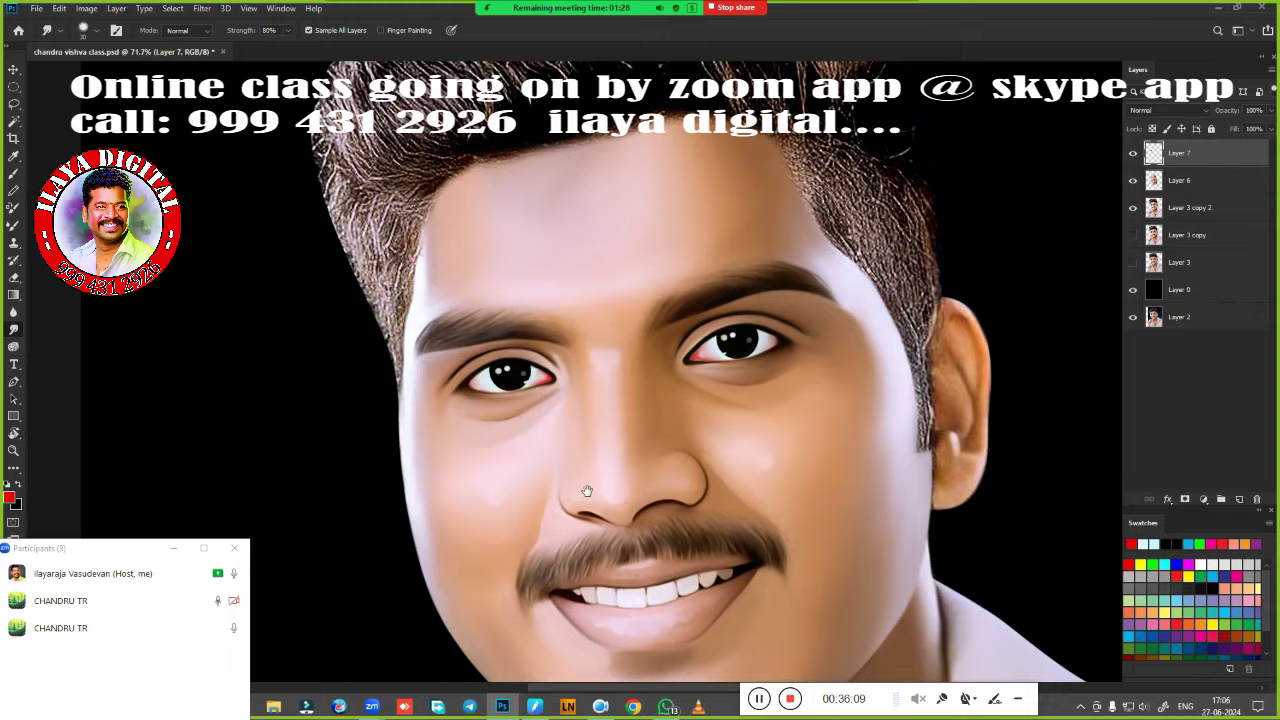
pyautogui.hotkey('ctrl', '0')
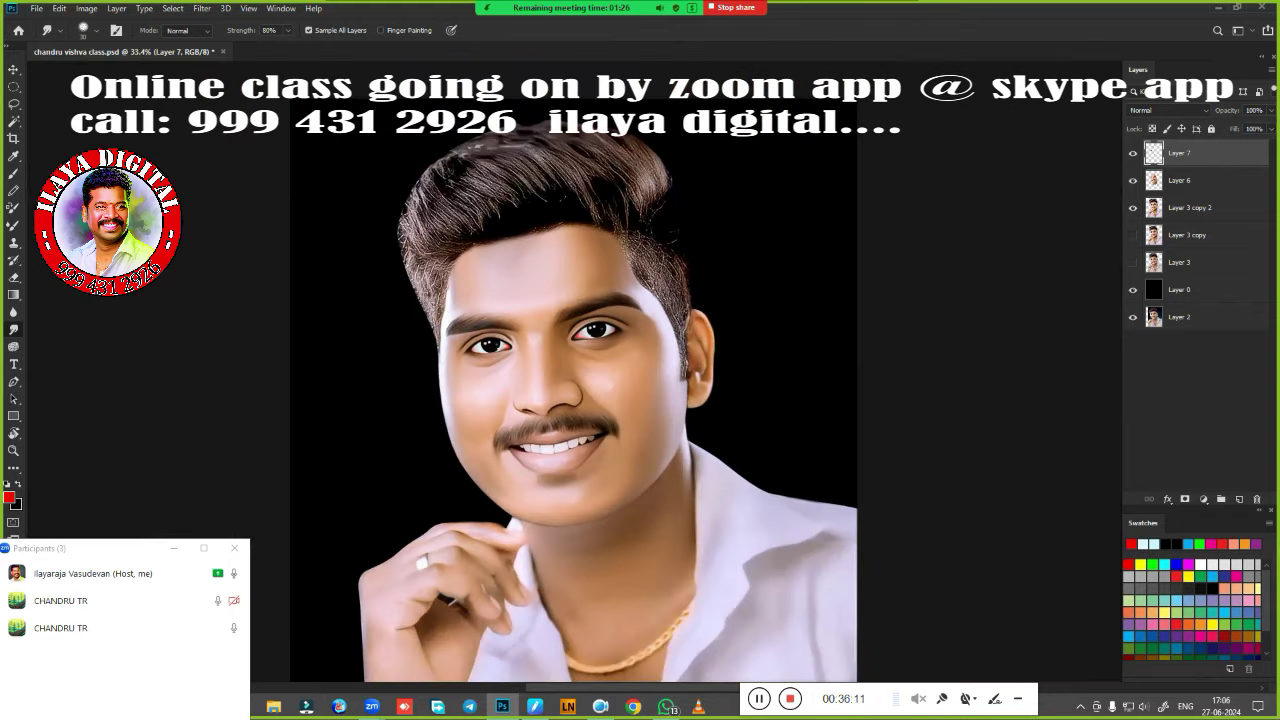
pyautogui.keyDown('ctrl'); pyautogui.click(1224, 180); pyautogui.keyUp('ctrl')
pyautogui.hotkey('ctrl', 'e')
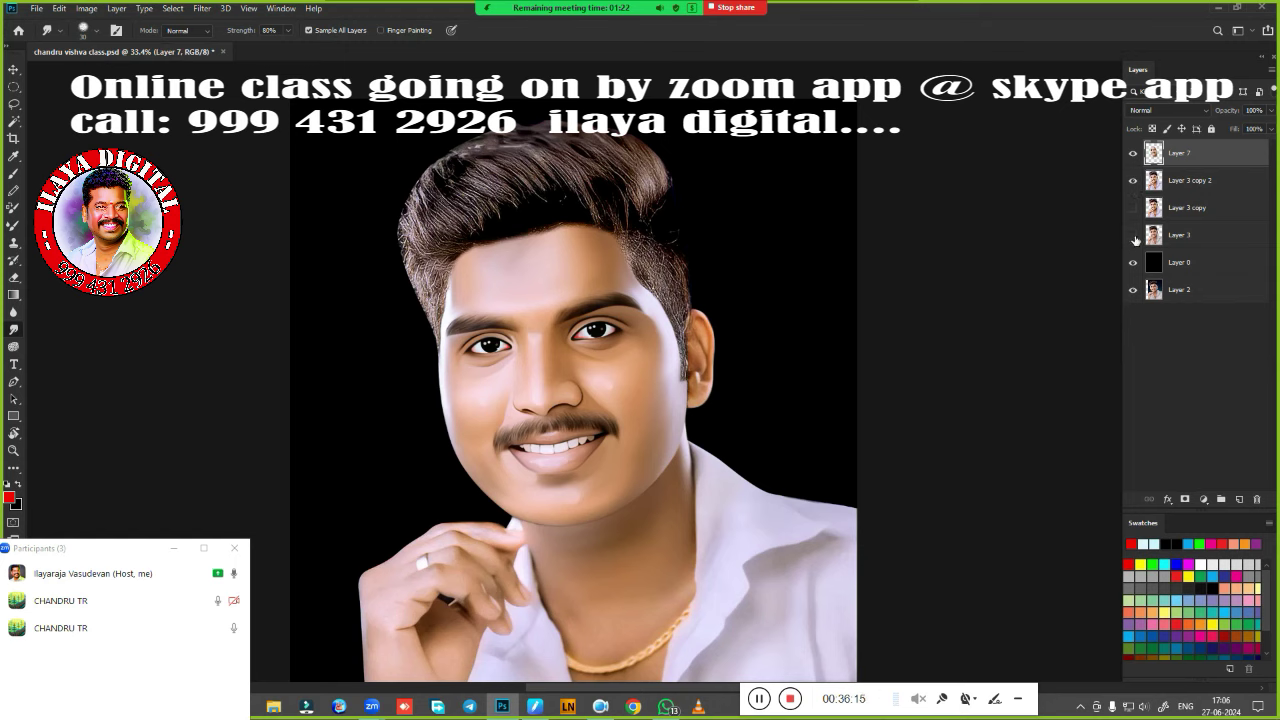
# Toggle Layer 7 and Layer 3 copy 2 visibility to compare the retouch with the original.
pyautogui.click(1133, 180)
pyautogui.click(1133, 153)
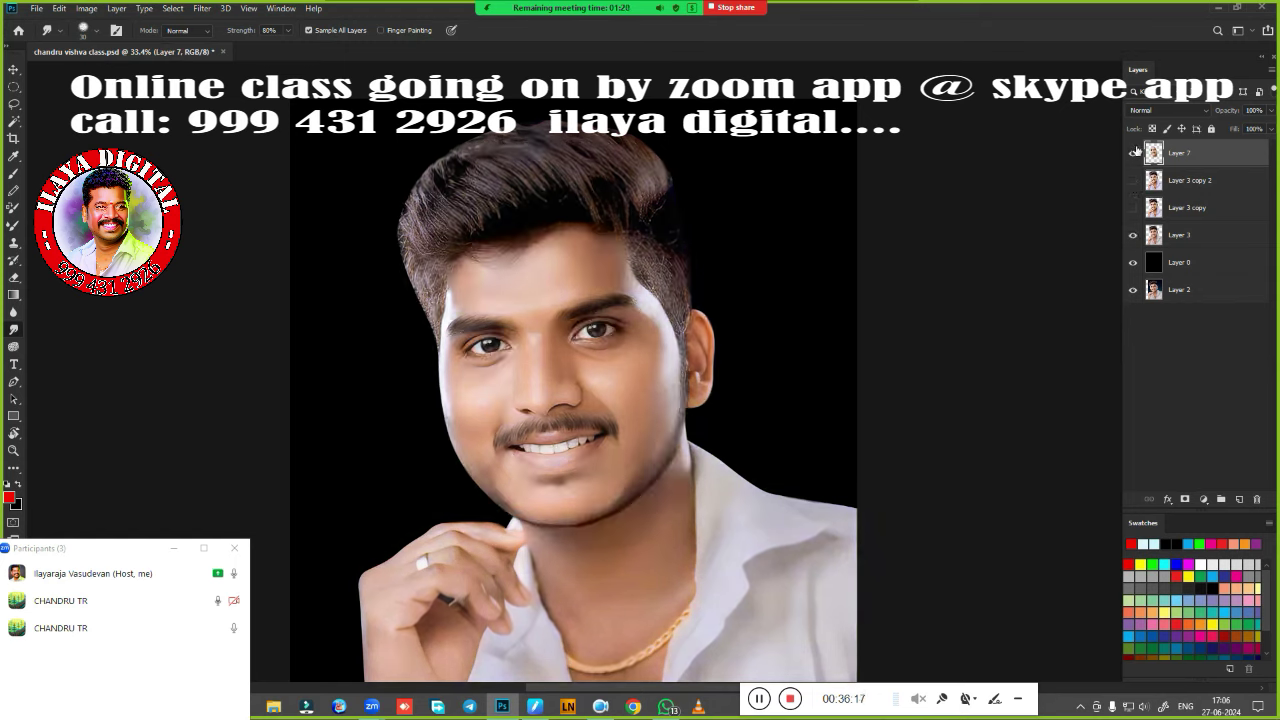
pyautogui.click(1133, 153)
pyautogui.click(1133, 153)
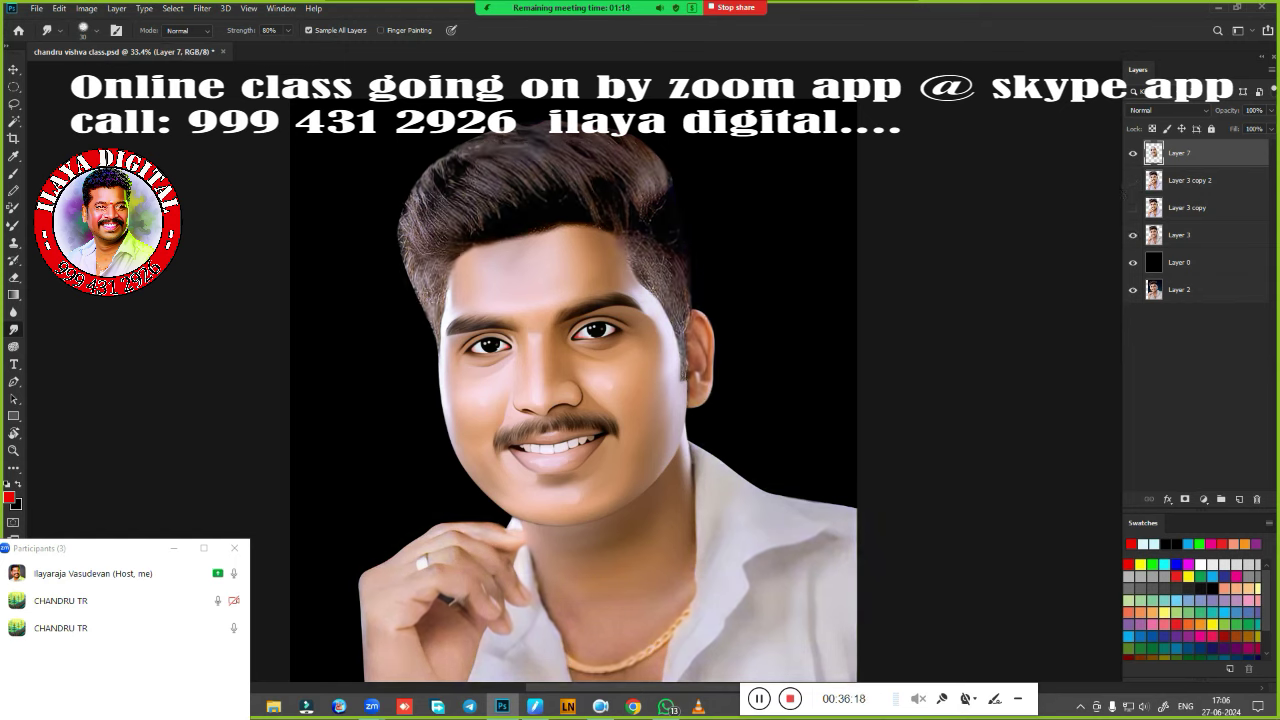
pyautogui.click(1133, 153)
pyautogui.scroll(1, 620, 340)
pyautogui.scroll(1, 620, 340)
pyautogui.click(1133, 180)
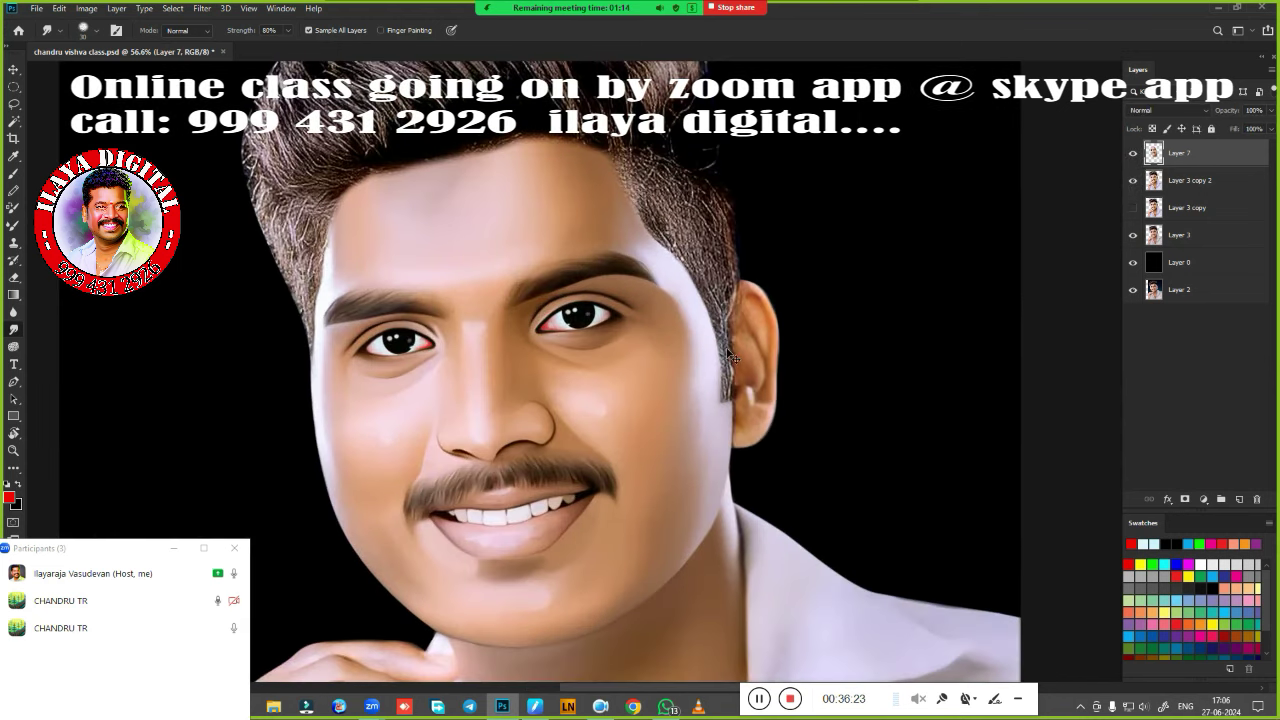
pyautogui.scroll(-1, 732, 358)
pyautogui.scroll(-1, 732, 358)
pyautogui.hotkey('ctrl', 's')
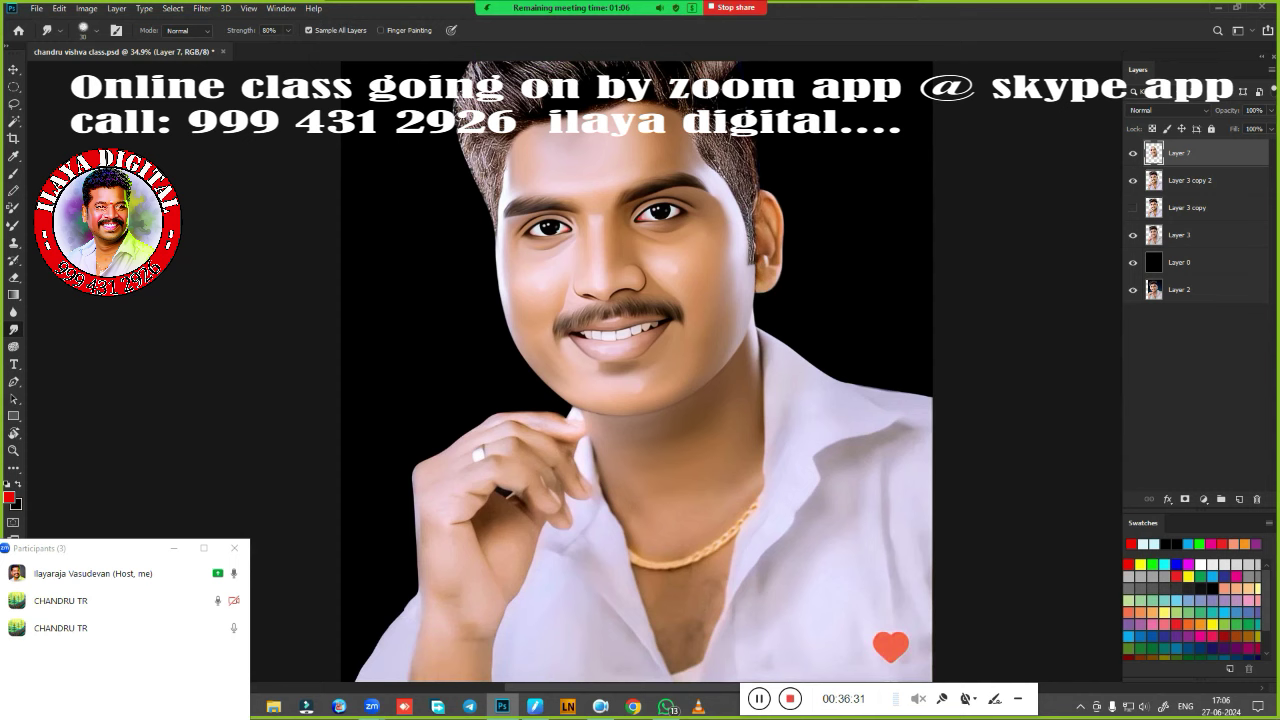
pyautogui.scroll(3, 702, 469)
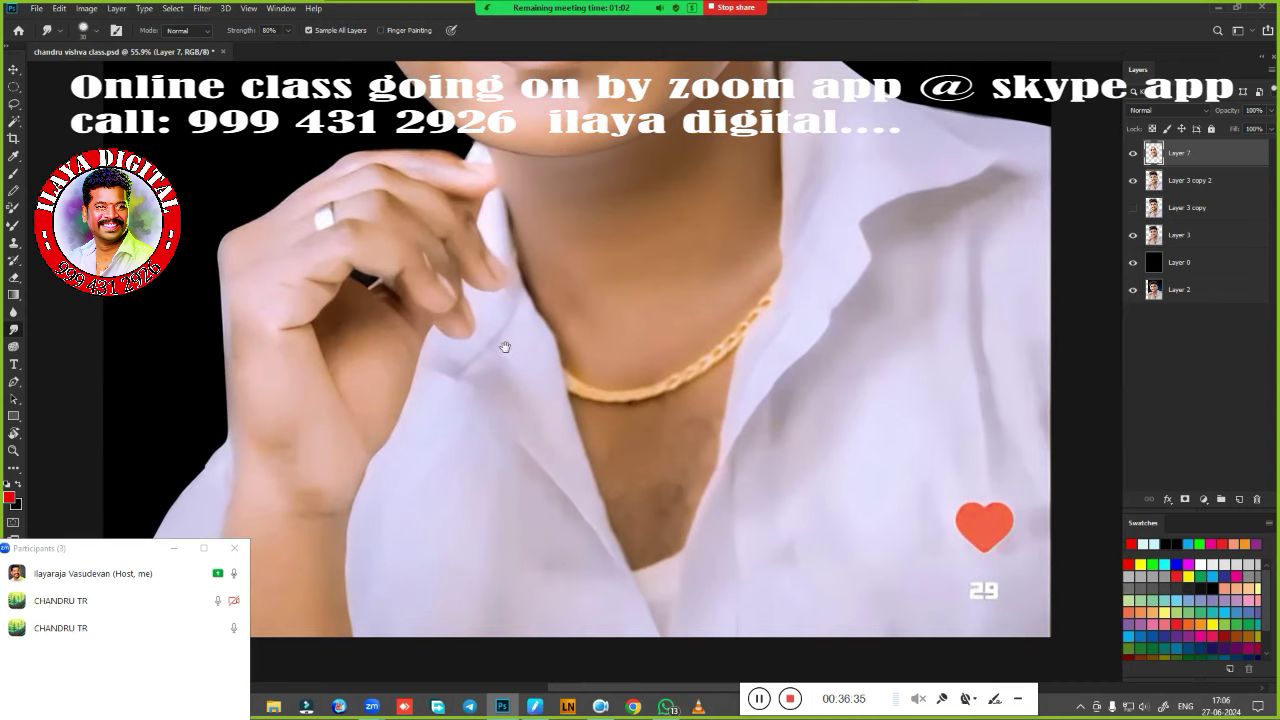
pyautogui.moveTo(503, 343); pyautogui.dragTo(529, 491)
pyautogui.scroll(2, 529, 491)
pyautogui.scroll(2, 552, 466)
pyautogui.scroll(4, 620, 363)
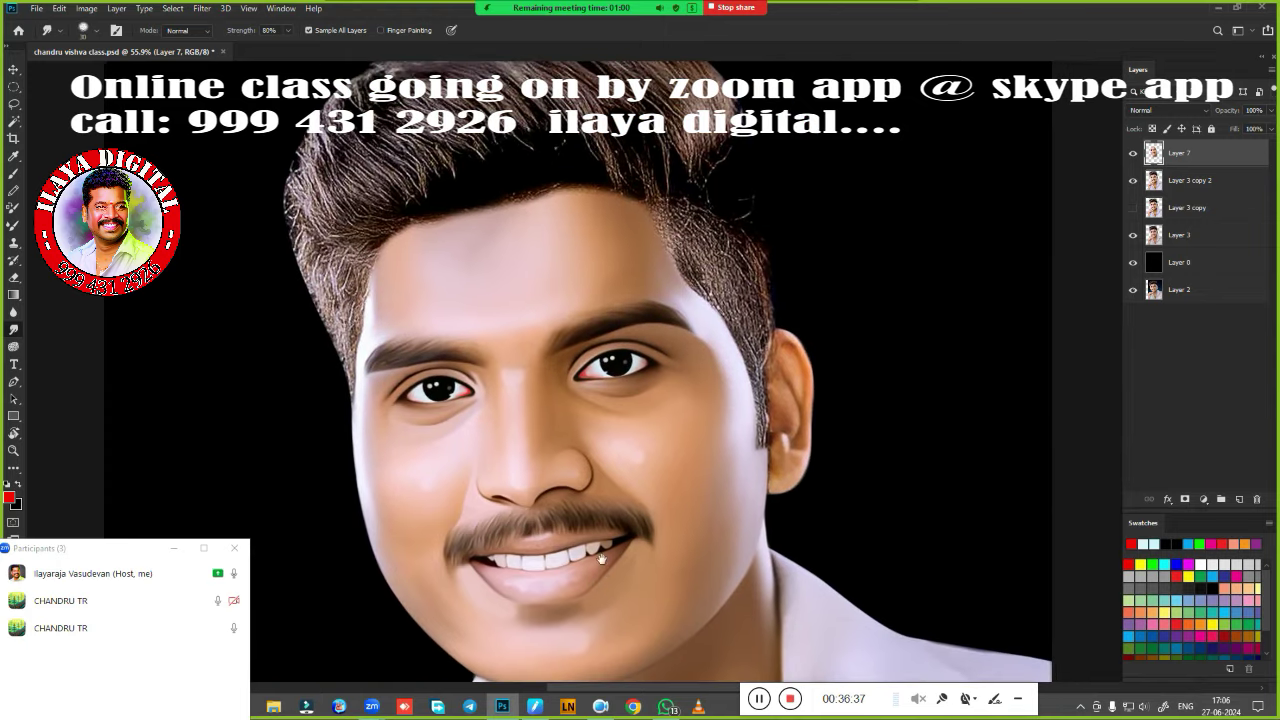
pyautogui.scroll(-1, 460, 265)
pyautogui.scroll(-1, 535, 310)
pyautogui.scroll(-2, 610, 354)
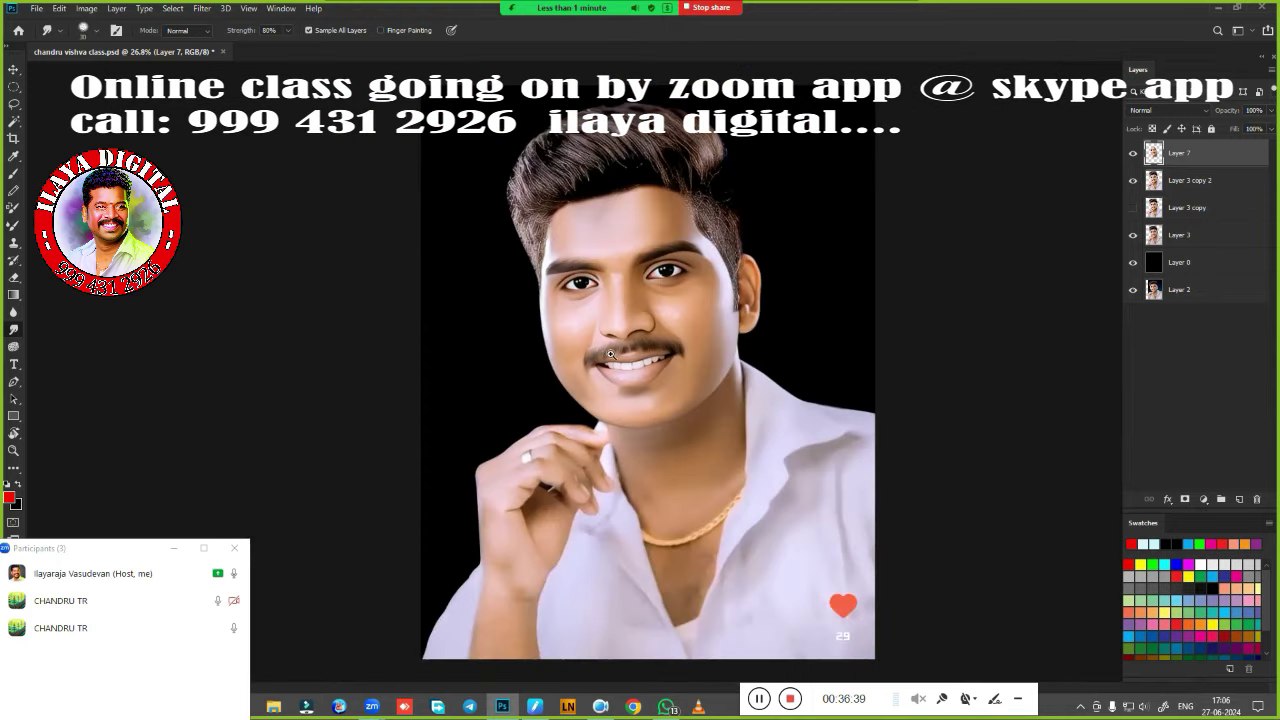